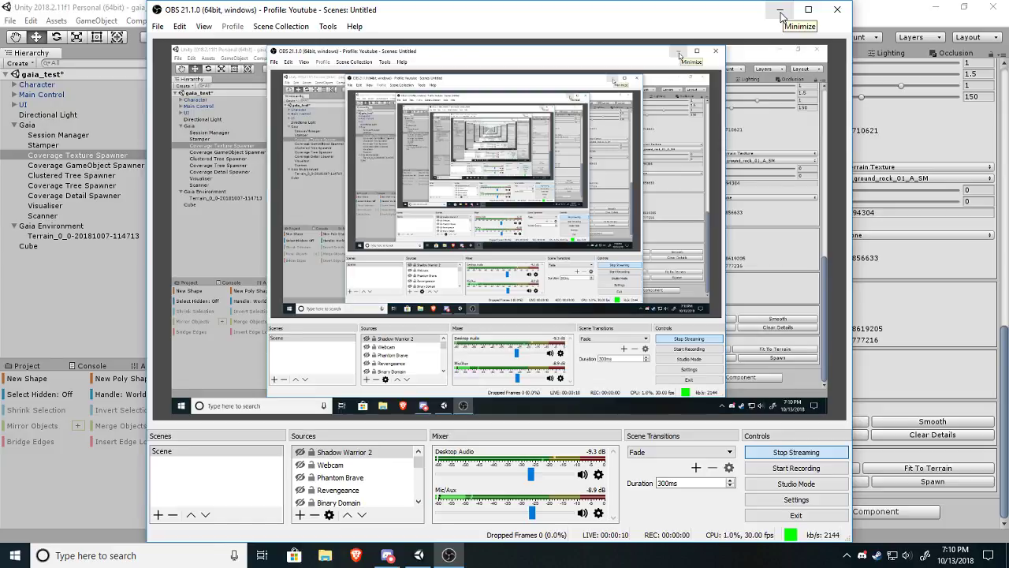
Switch to the Unity scene and look over the green valley, the surrounding hills and the character.
click(780, 10)
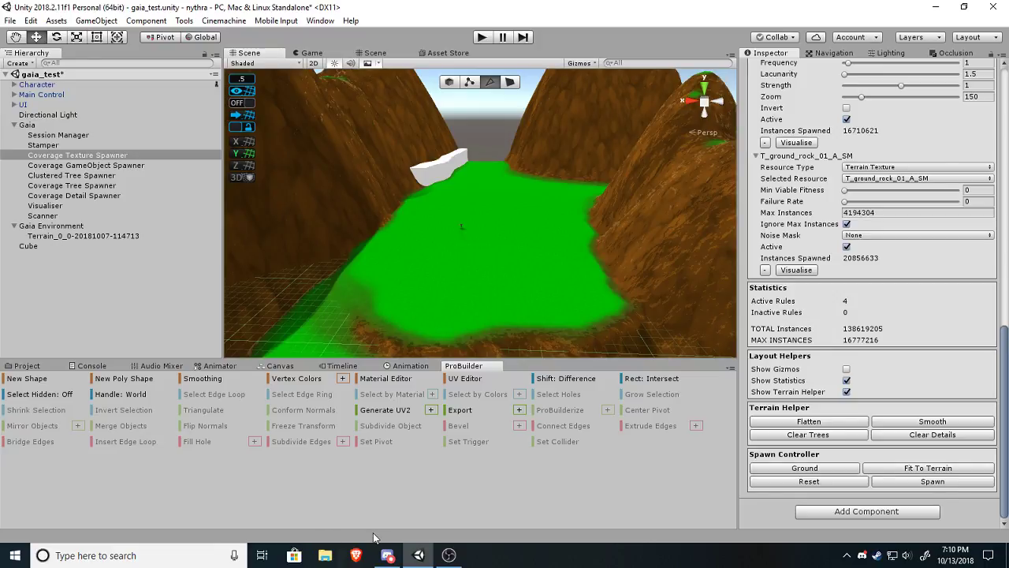
click(387, 555)
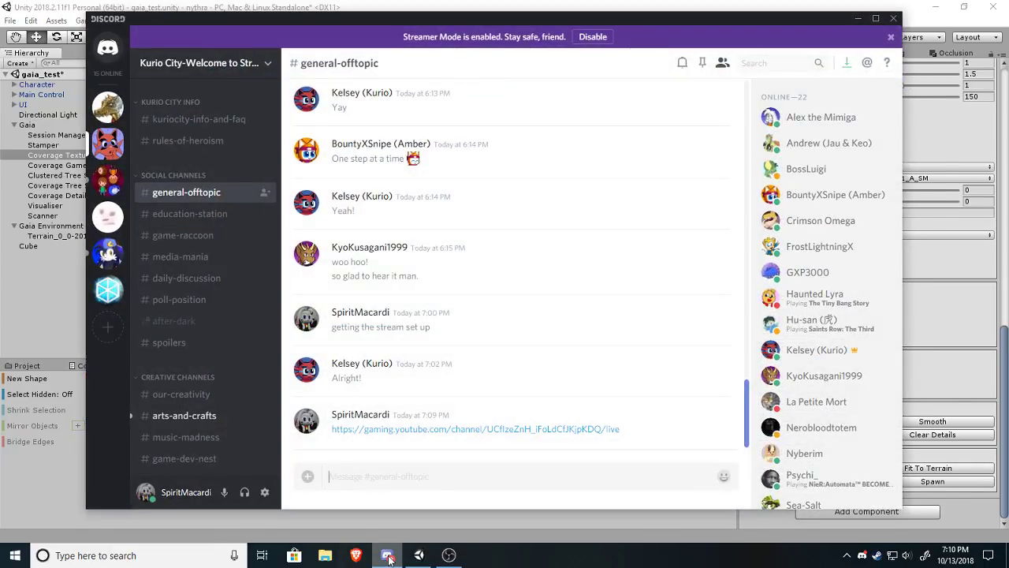
click(388, 557)
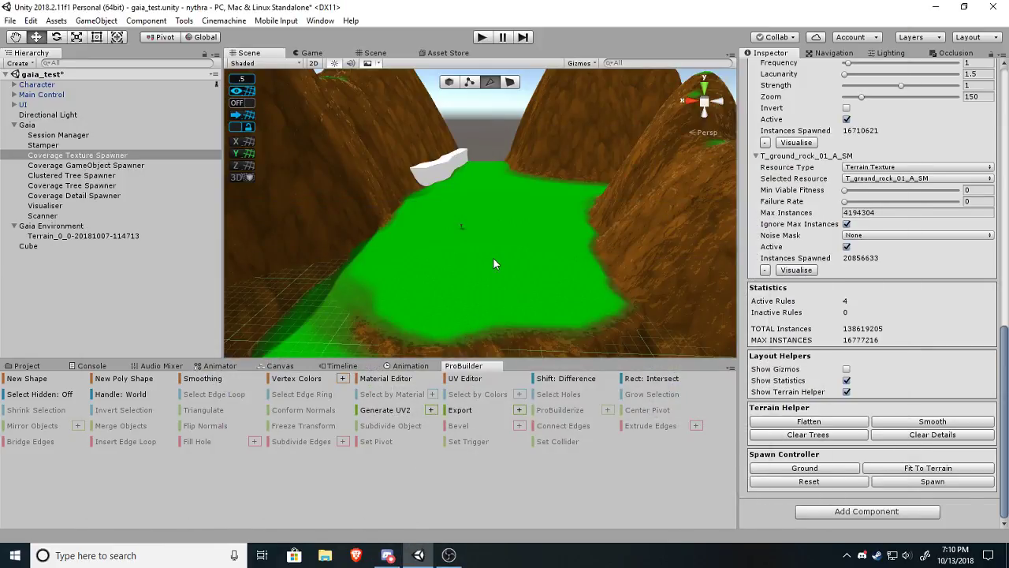
right_drag(492, 264, 329, 183)
right_drag(633, 225, 292, 342)
right_drag(581, 224, 871, 165)
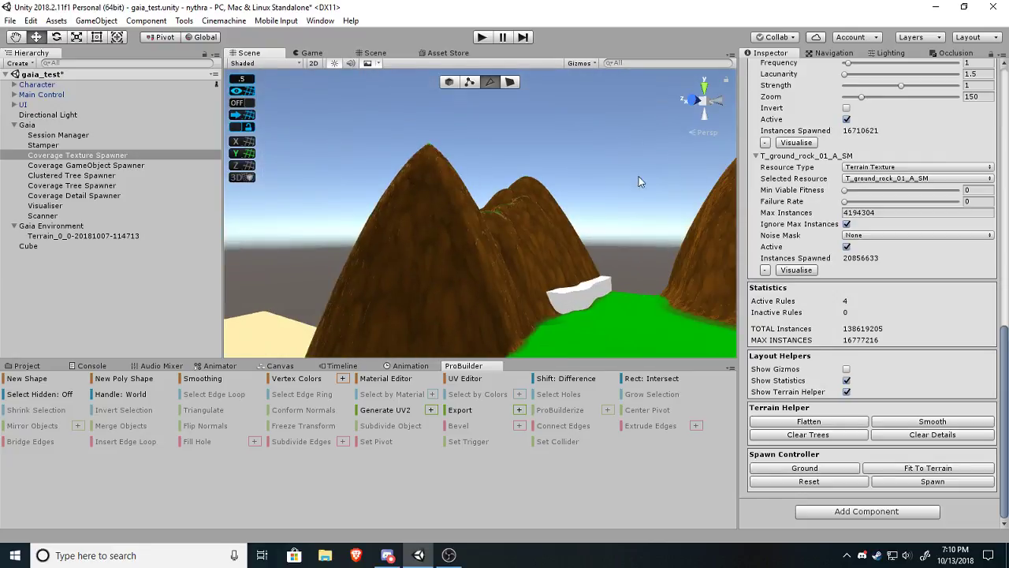
right_drag(640, 182, 600, 166)
key(w)
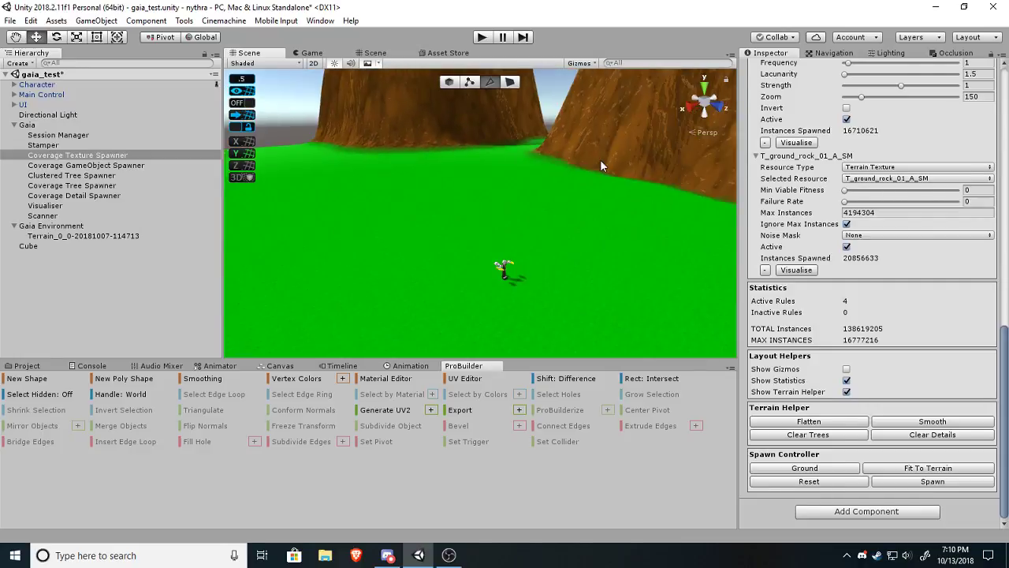
Launch Blender through Steam, maximize its window and open the recent file nythra_landbits.blend.
click(879, 559)
right_click(879, 559)
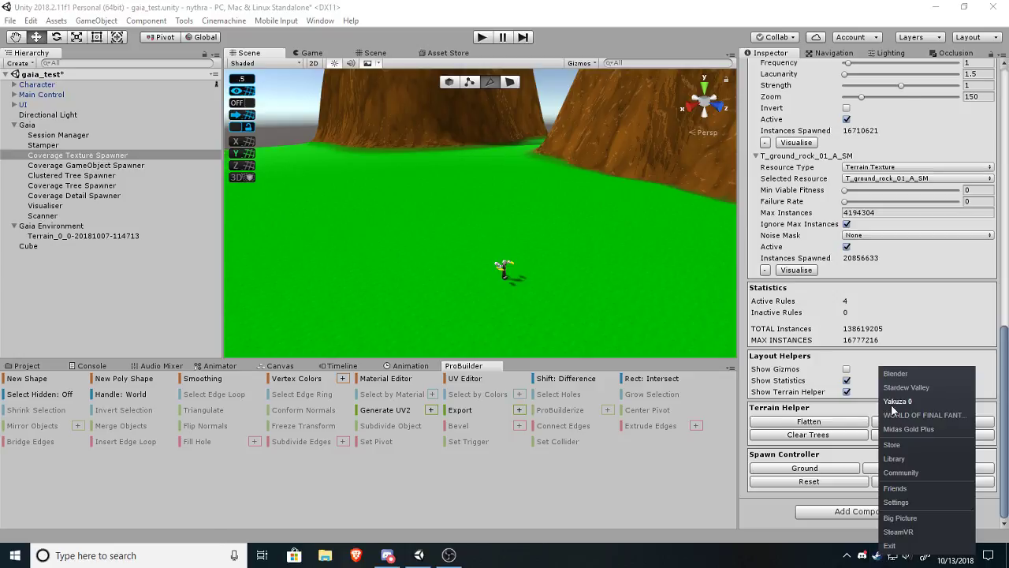
click(893, 373)
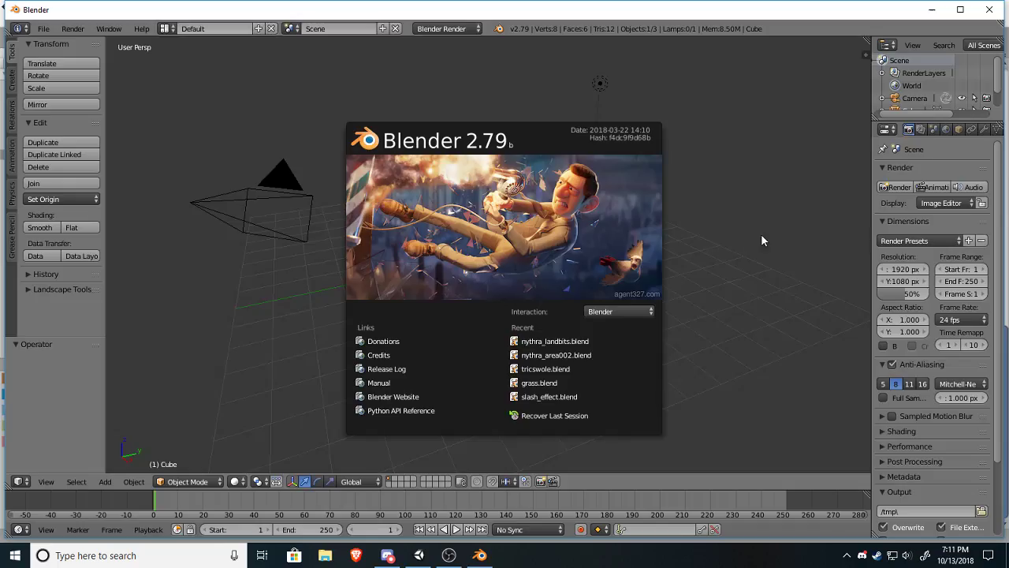
click(960, 10)
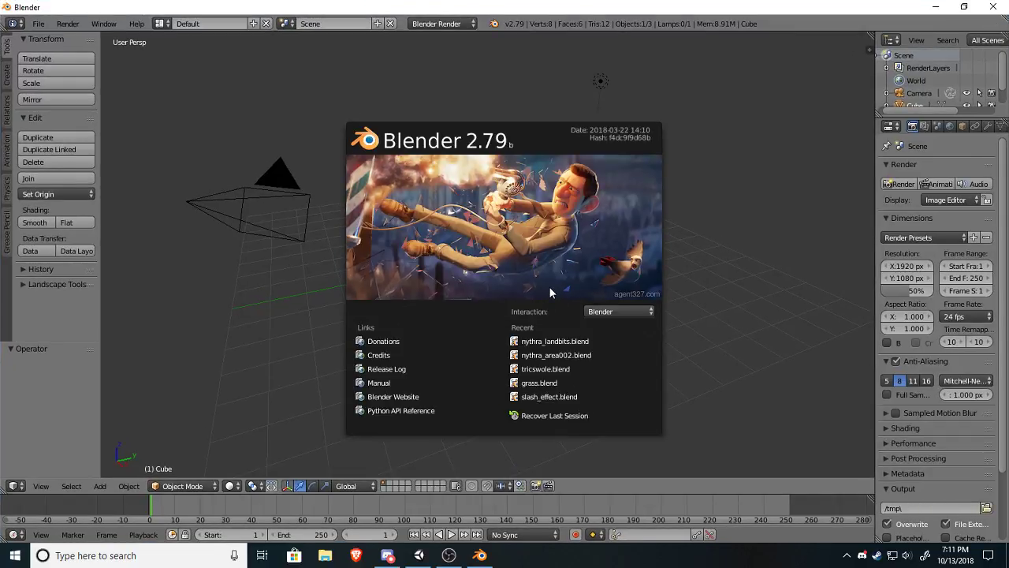
click(561, 341)
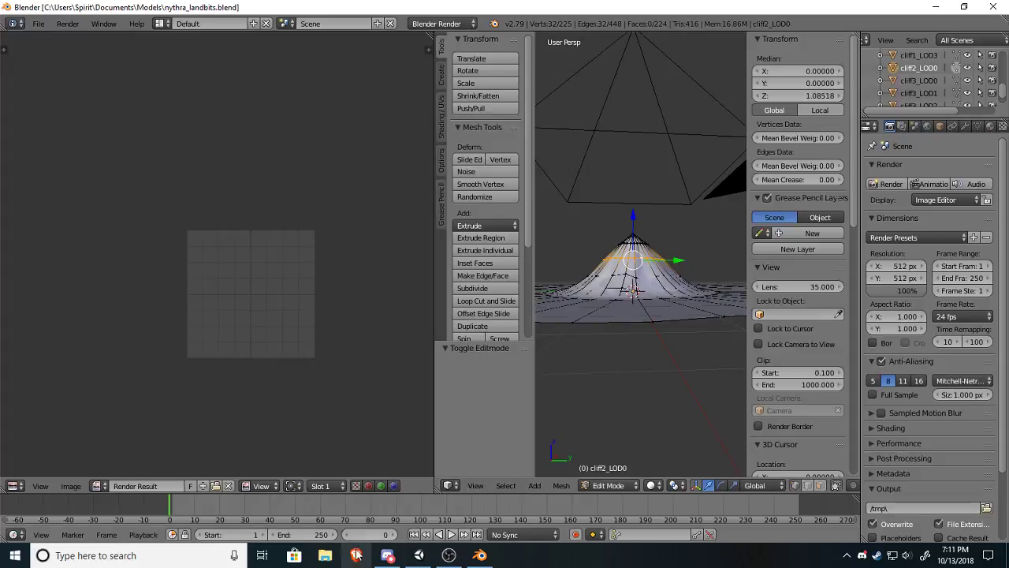
Return to Unity and bake the navigation mesh for the gaia_test scene with the existing agent settings.
click(417, 555)
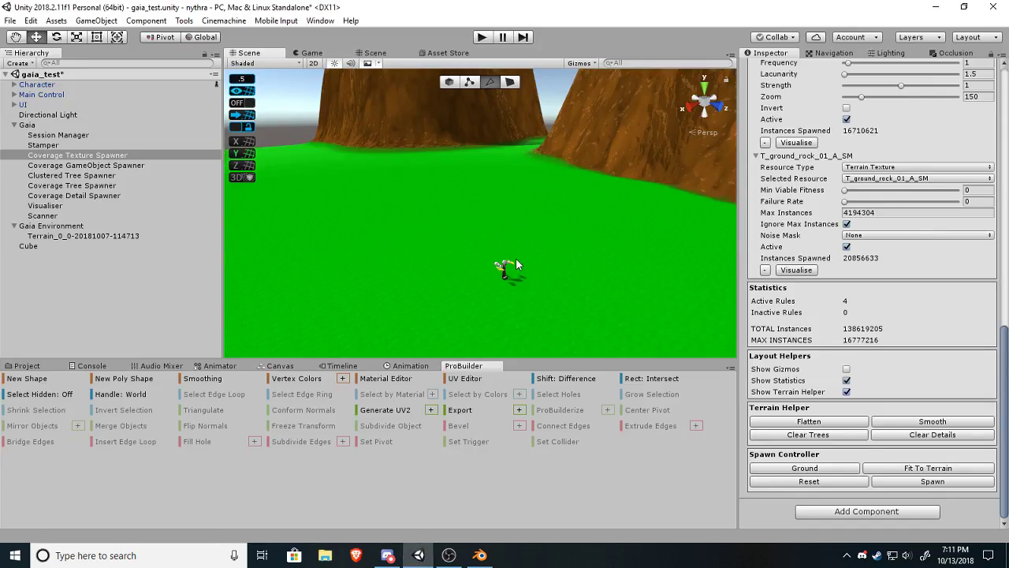
middle_drag(550, 221, 453, 258)
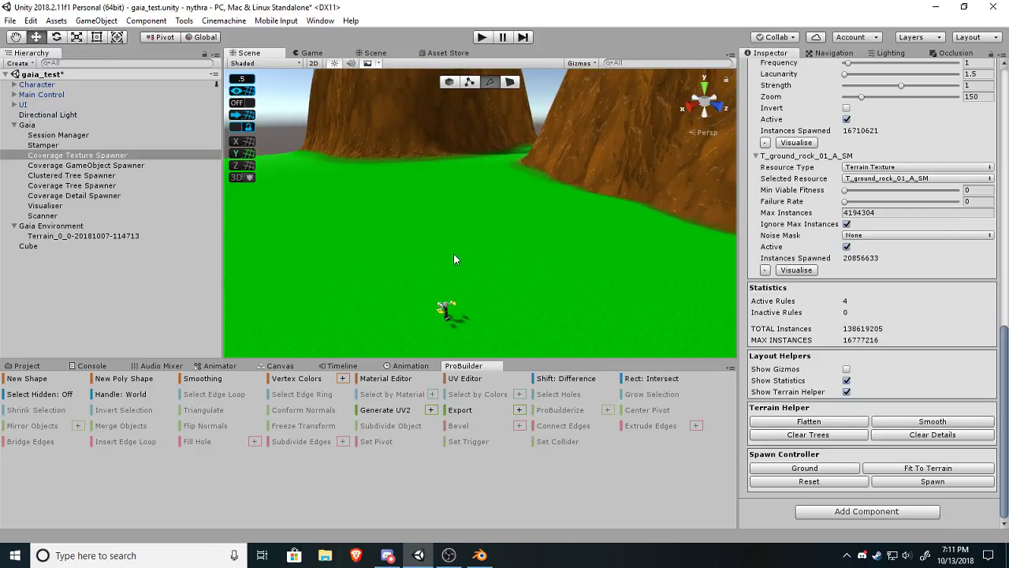
right_drag(342, 245, 684, 225)
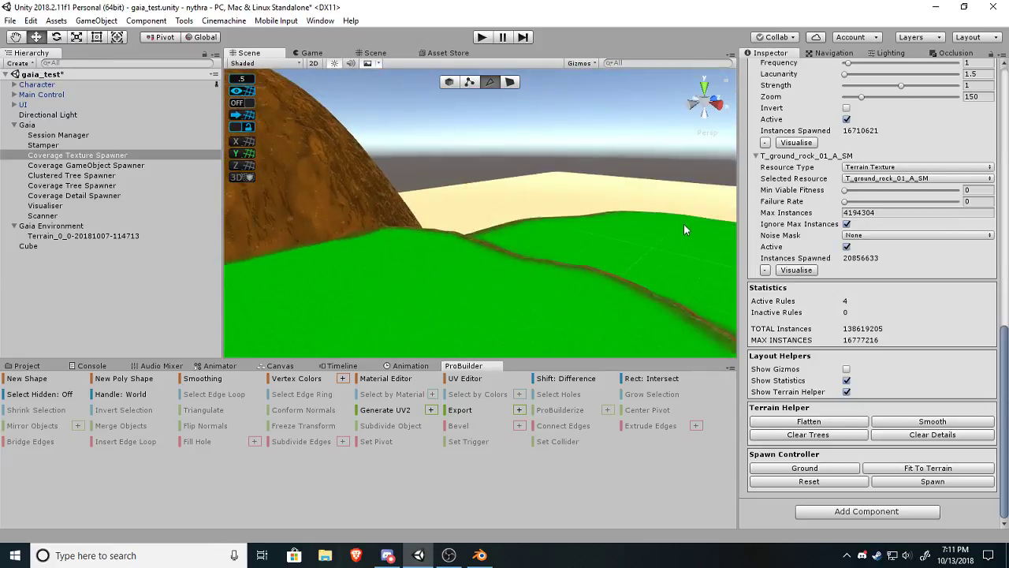
right_drag(432, 252, 474, 254)
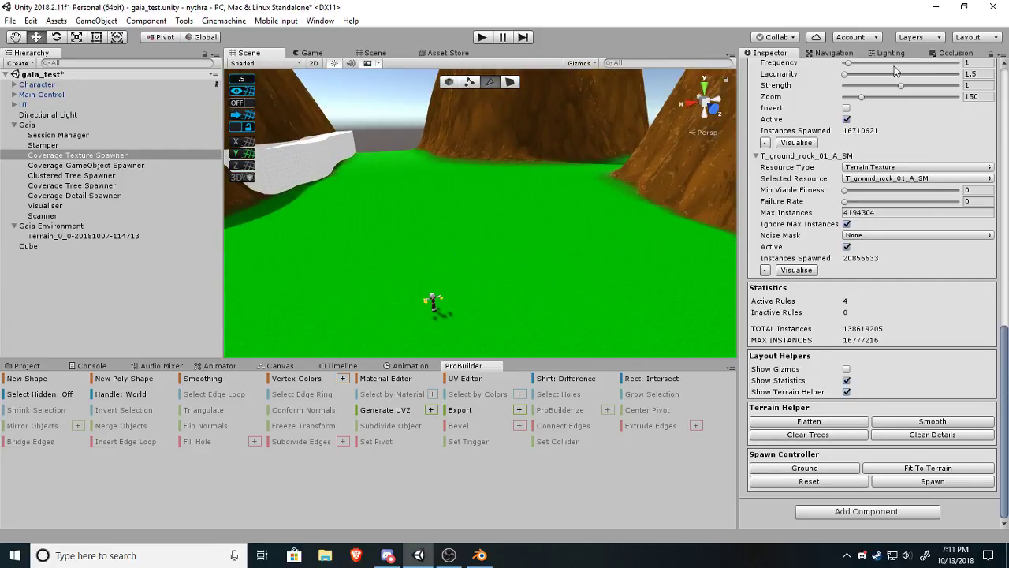
click(834, 53)
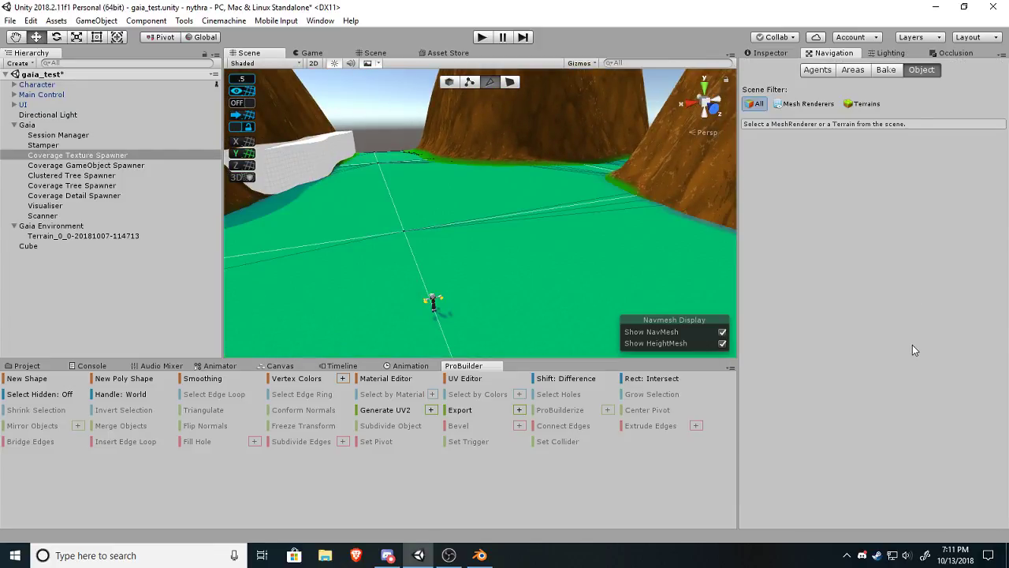
click(886, 70)
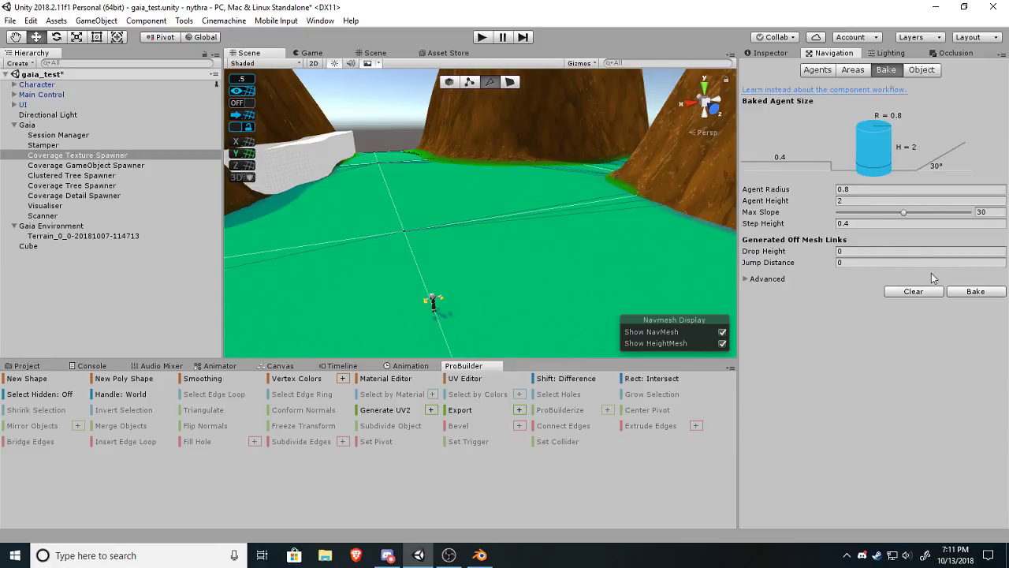
click(976, 292)
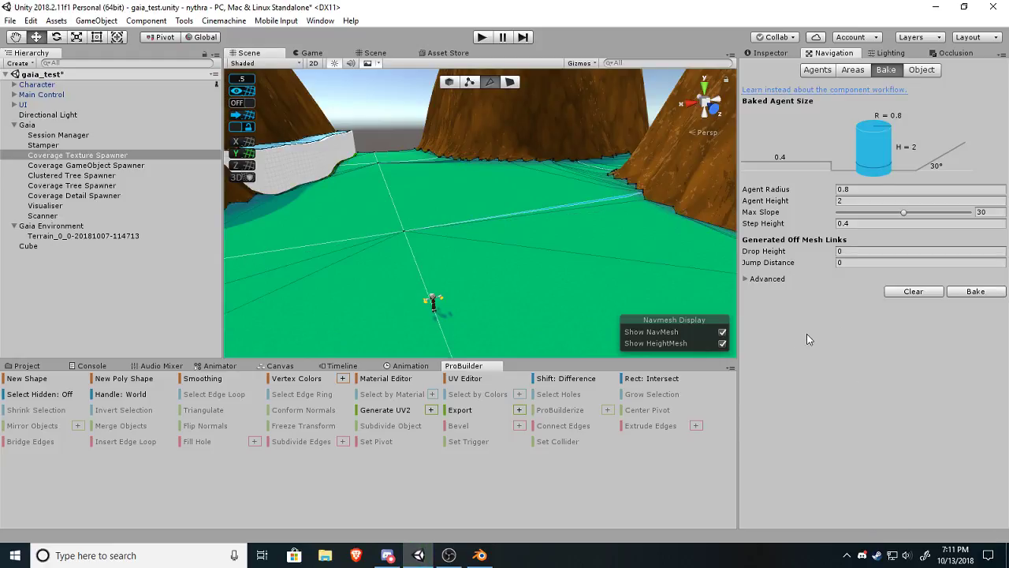
Examine the terrain and the baked navigation mesh around the valley floor, the hill bases and the white block.
right_drag(502, 257, 458, 184)
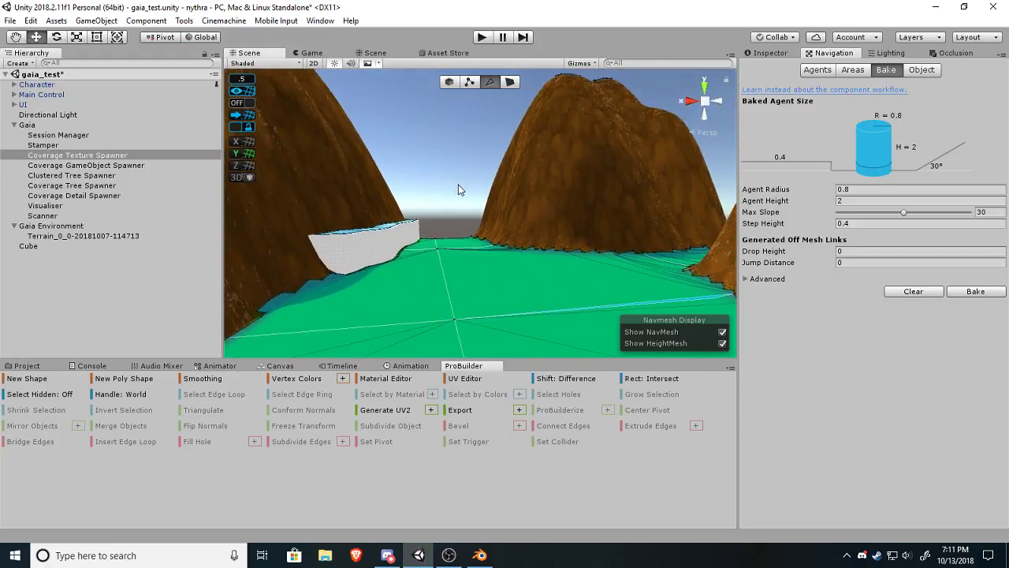
click(454, 182)
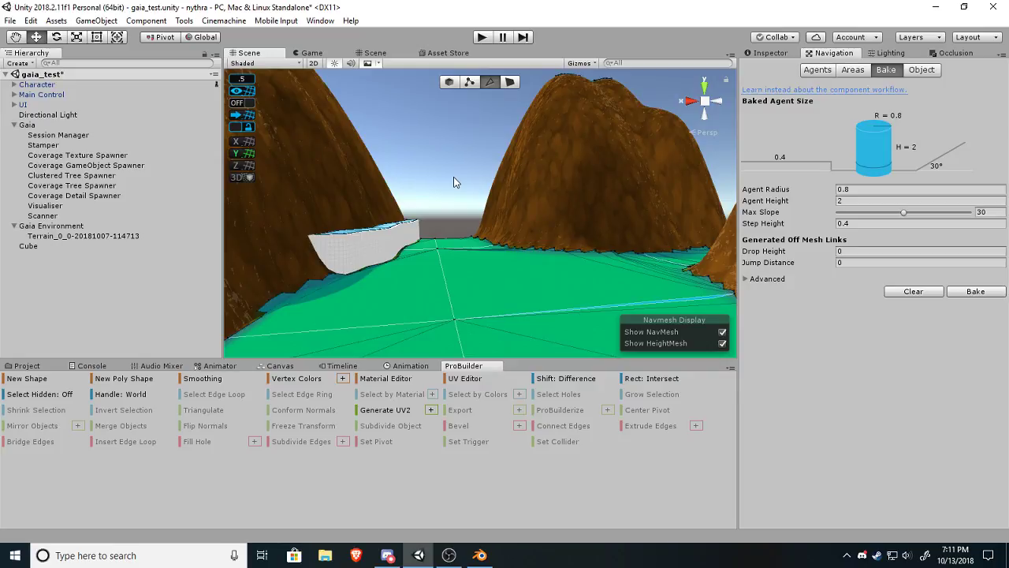
click(771, 53)
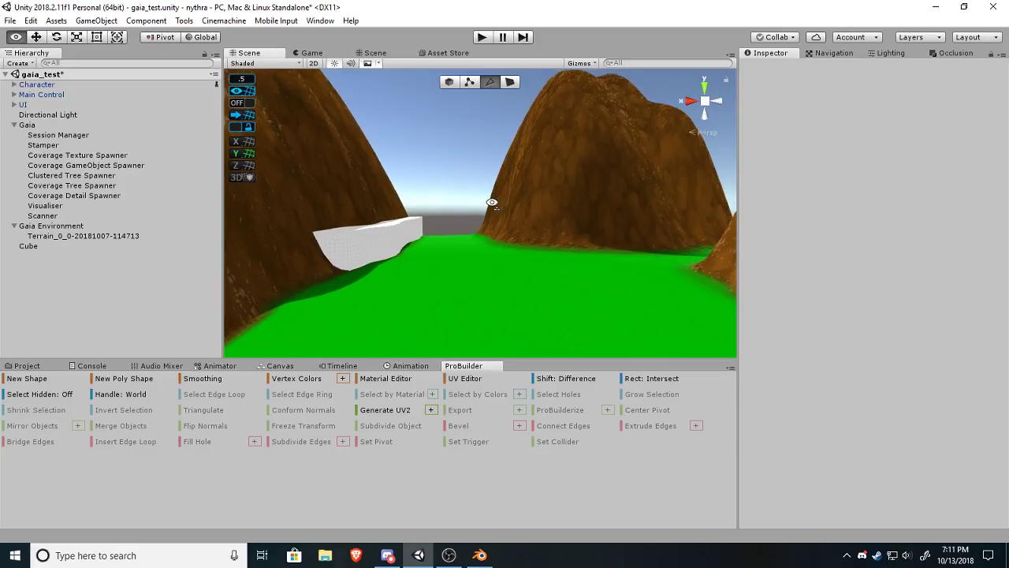
right_drag(494, 205, 363, 212)
right_drag(605, 229, 332, 230)
right_drag(663, 228, 303, 235)
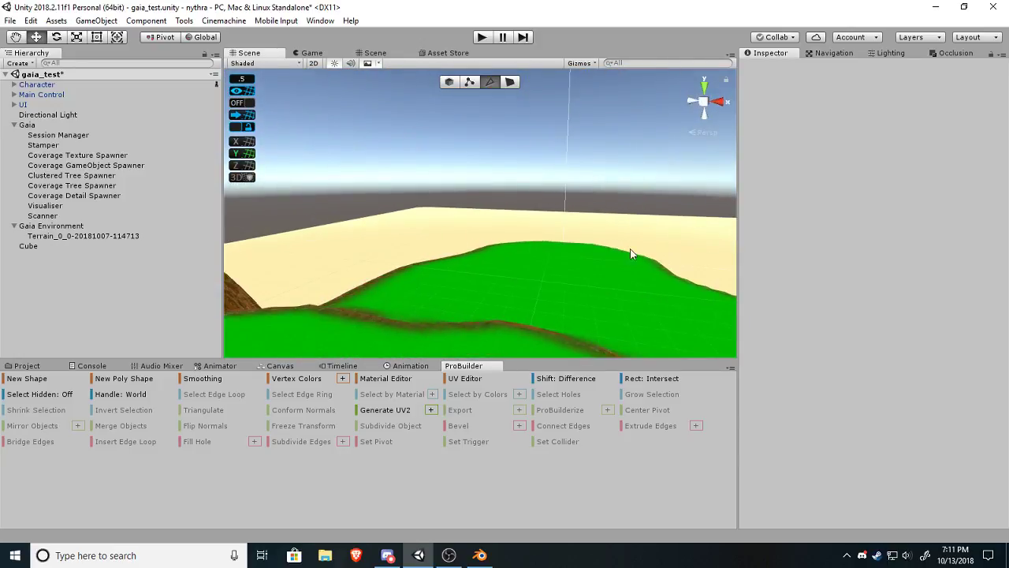
right_drag(630, 250, 209, 322)
right_drag(491, 189, 567, 203)
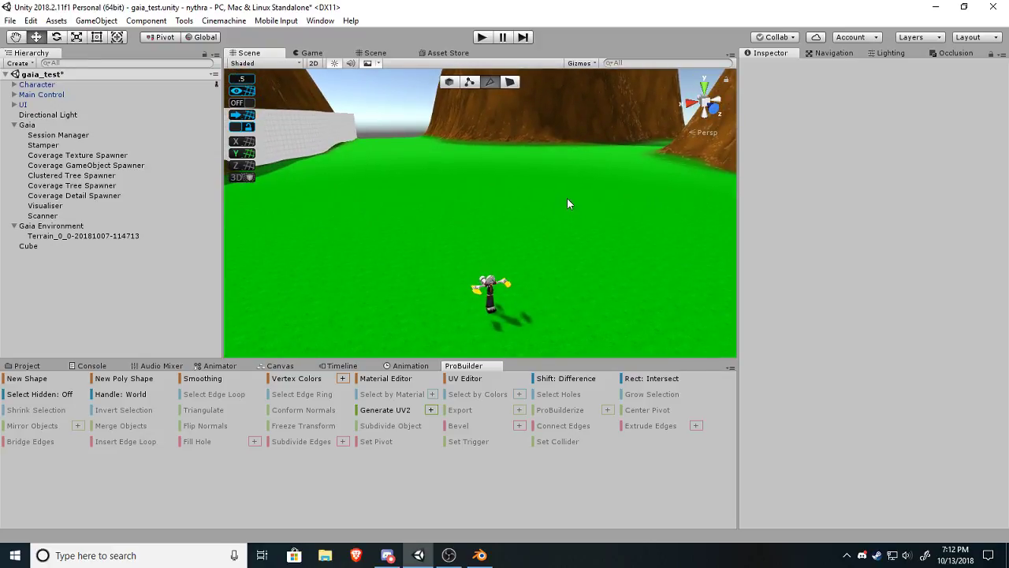
click(838, 55)
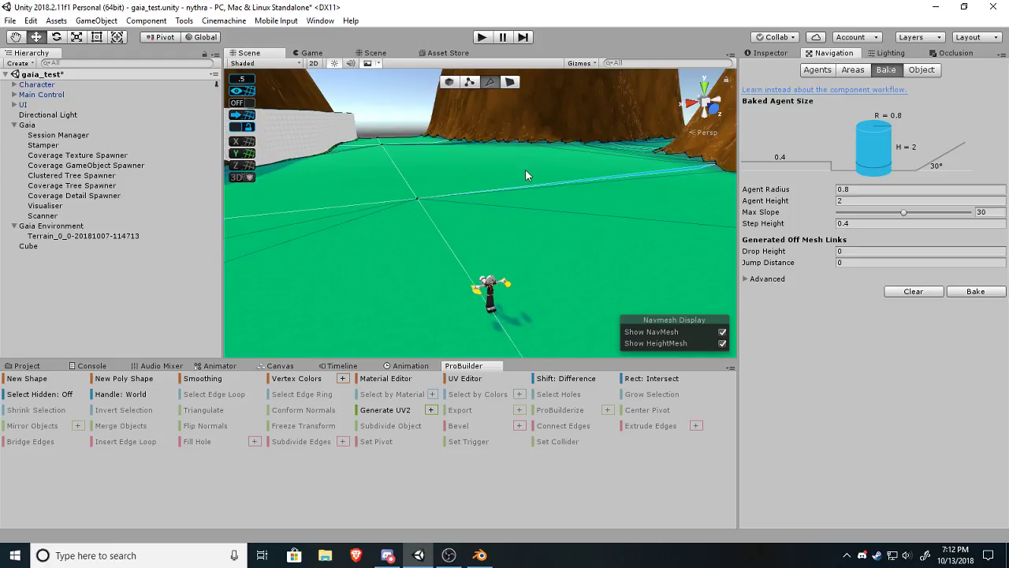
right_drag(542, 194, 482, 182)
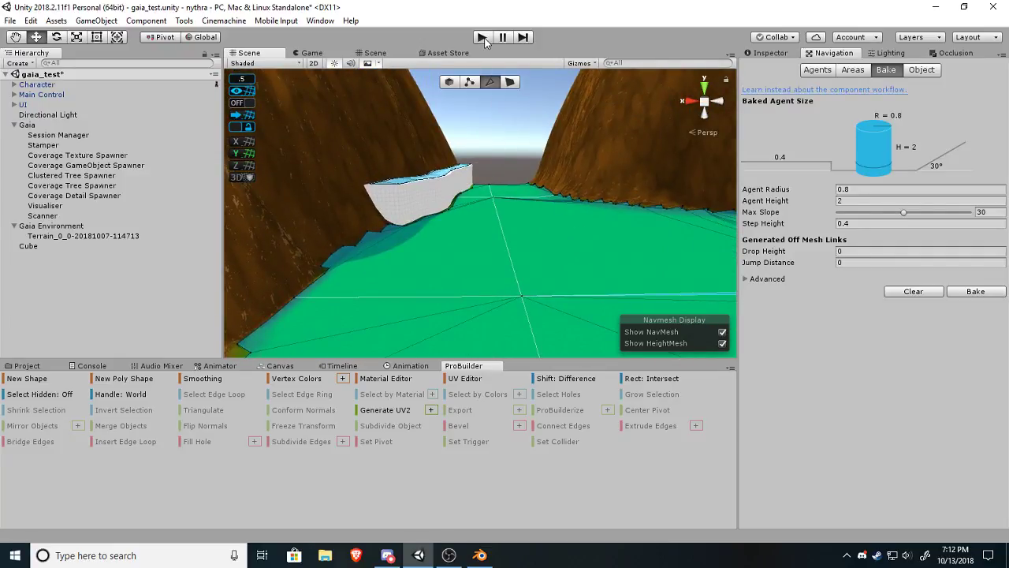
Run the scene in play mode and test the character's running and jumping across the valley floor.
click(480, 37)
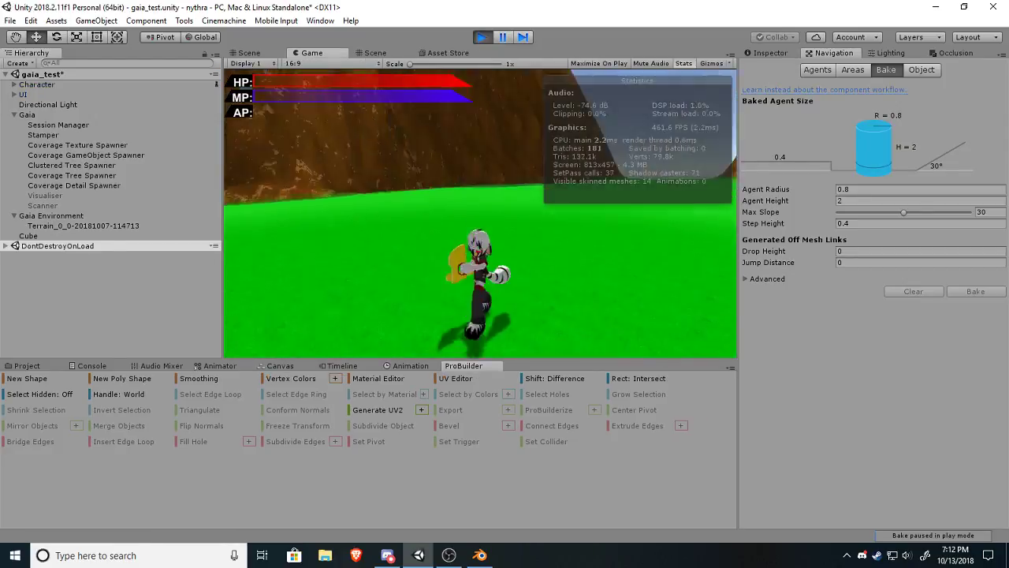
key(w)
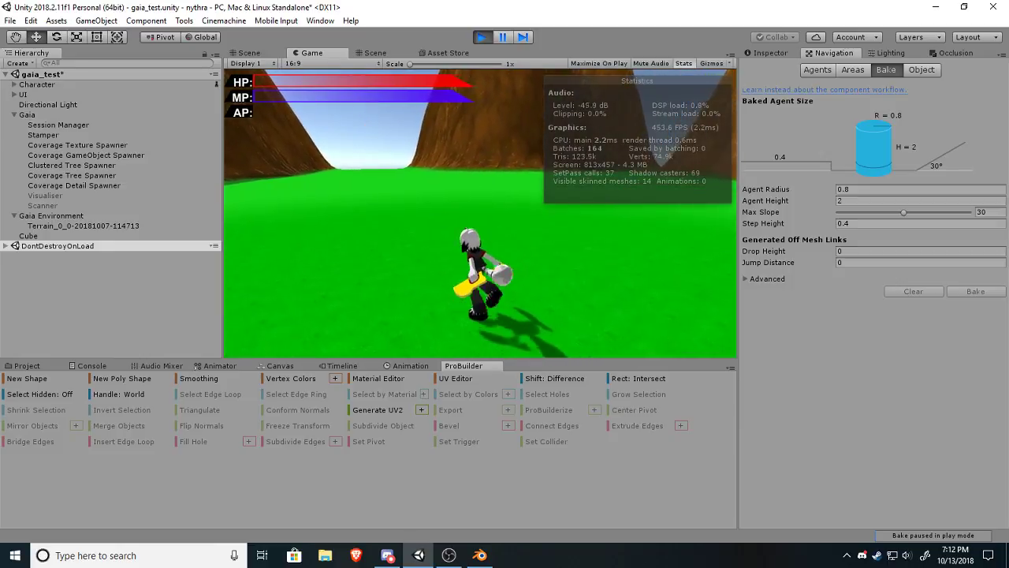
key(w)
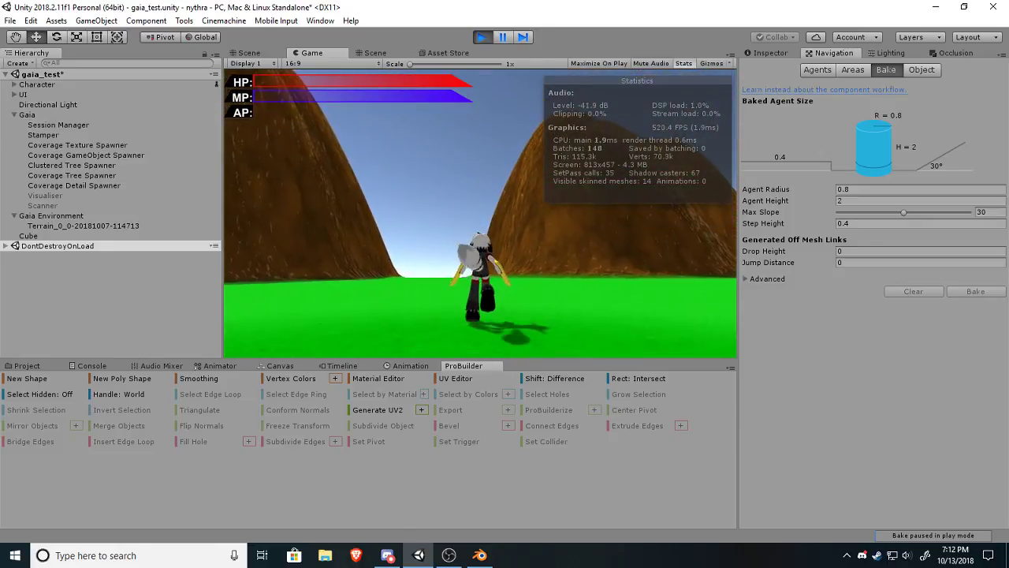
key(w)
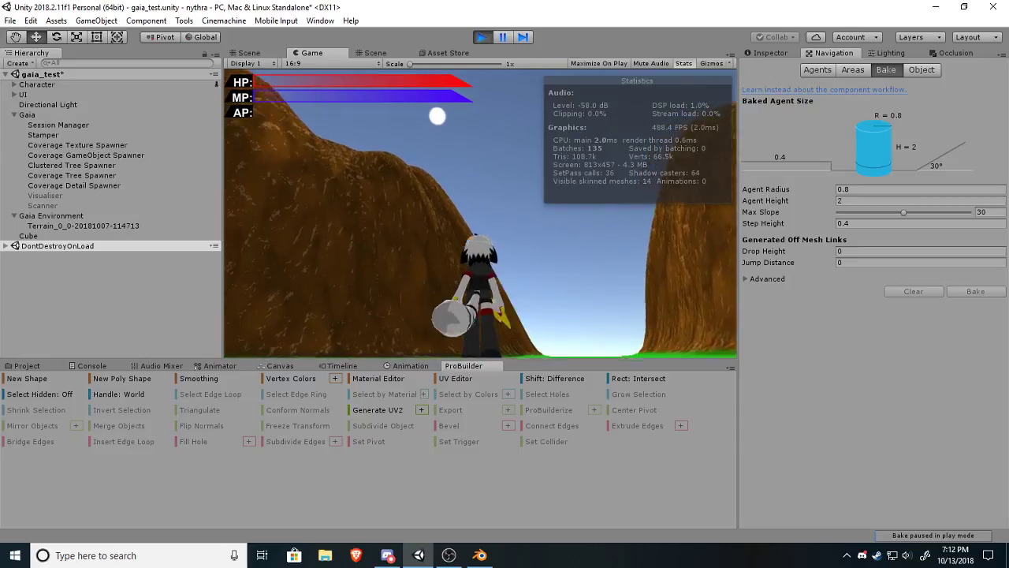
key(w)
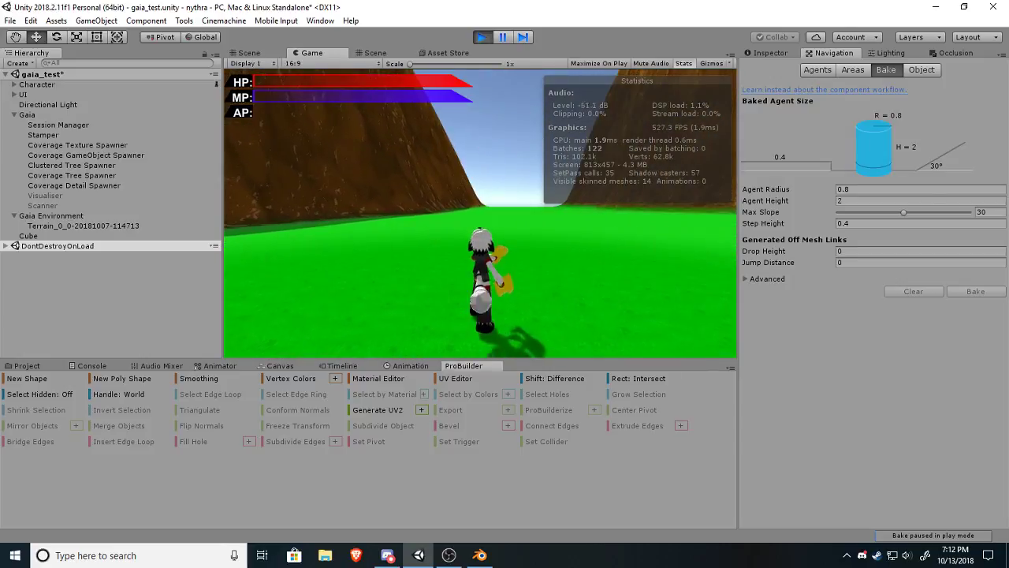
key(w)
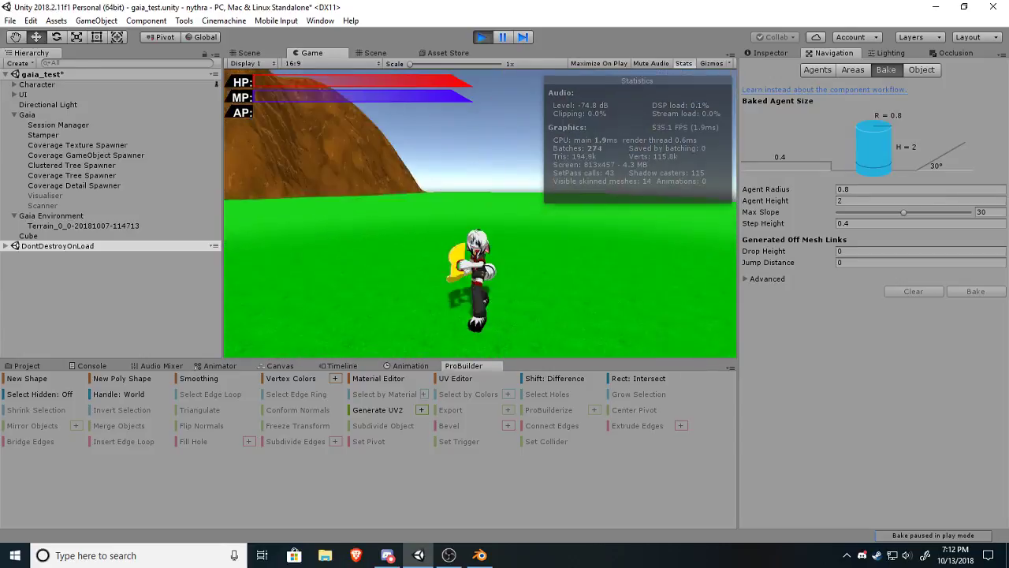
key(w)
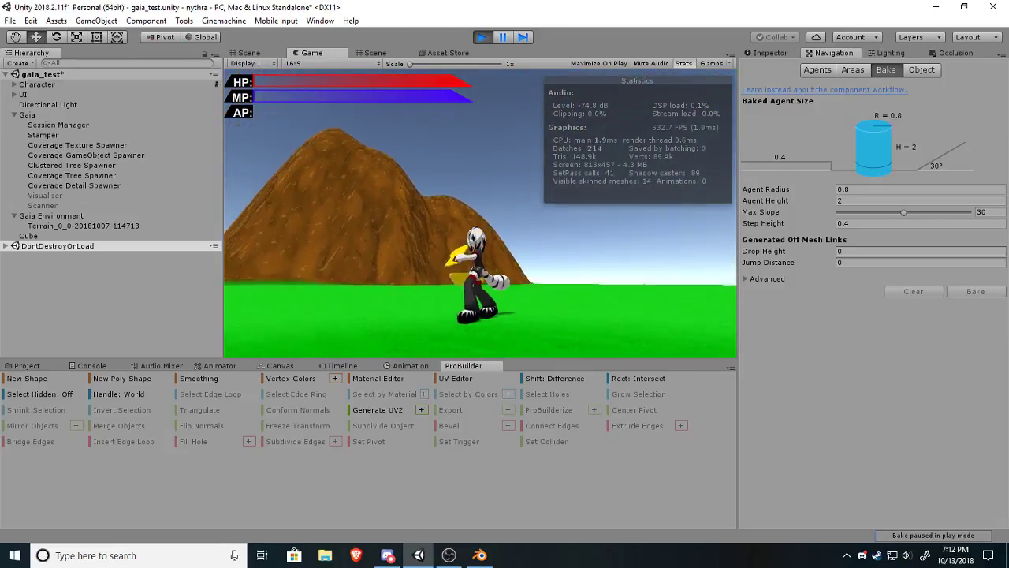
key(space)
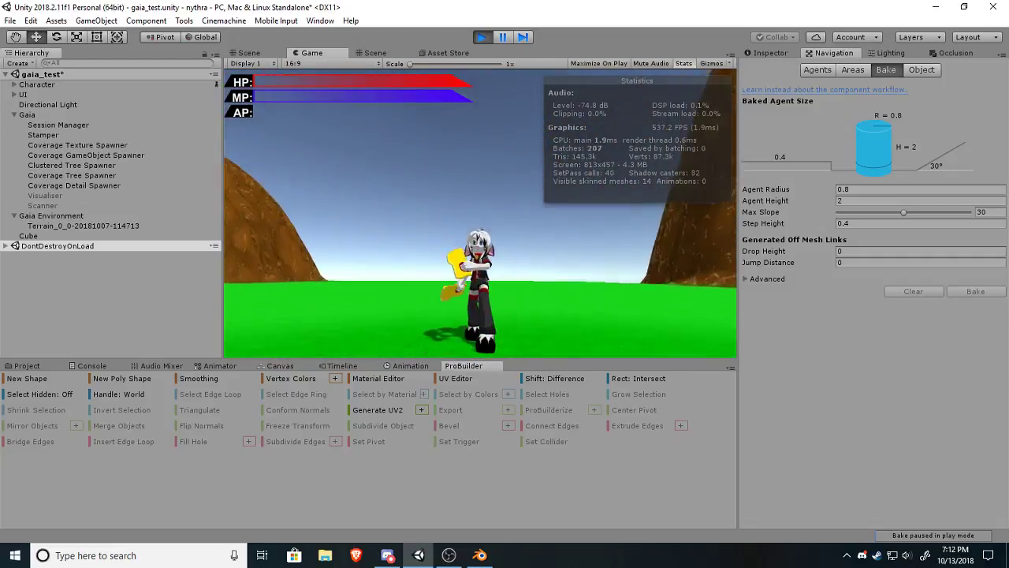
key(w)
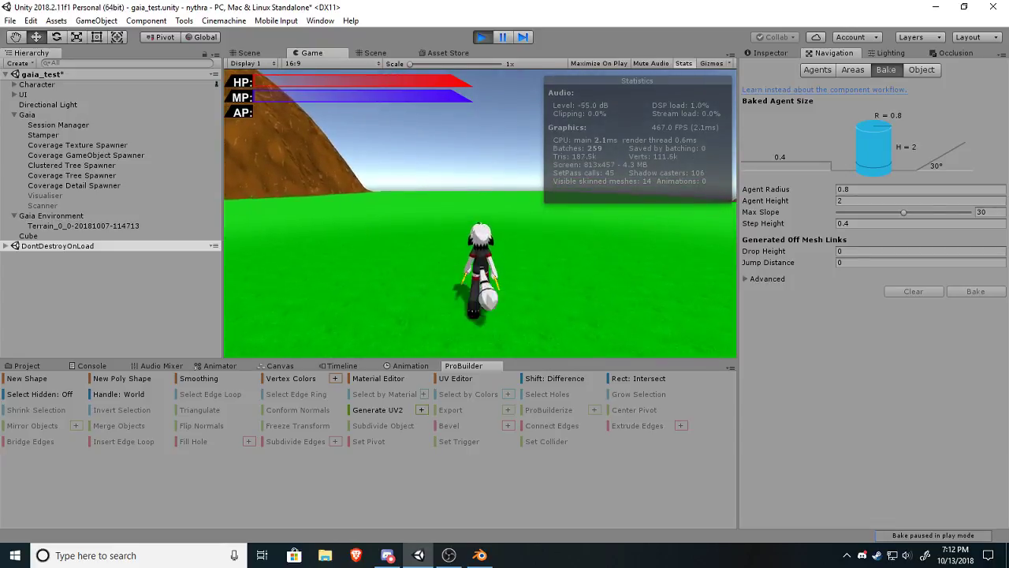
key(a)
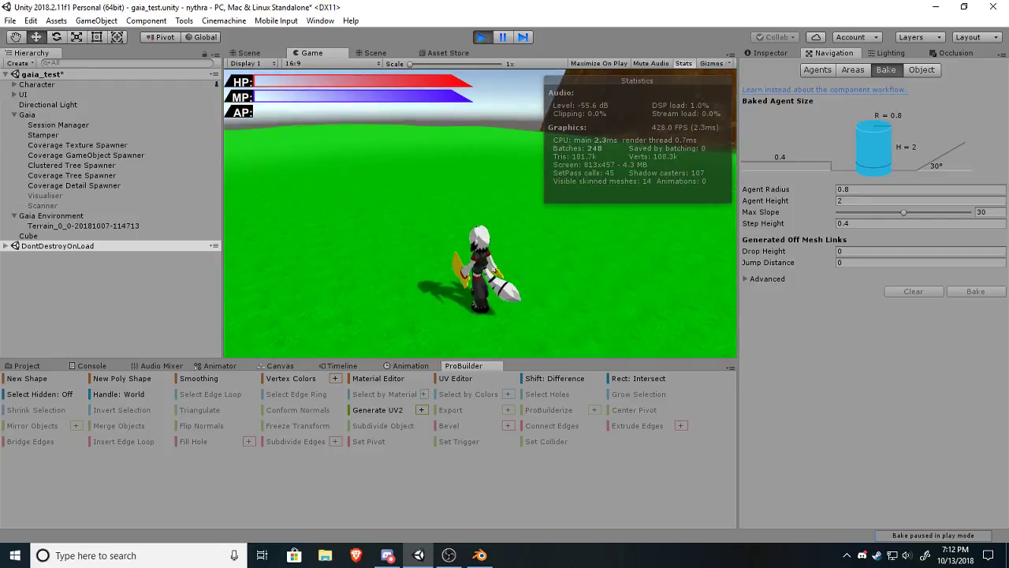
key(w)
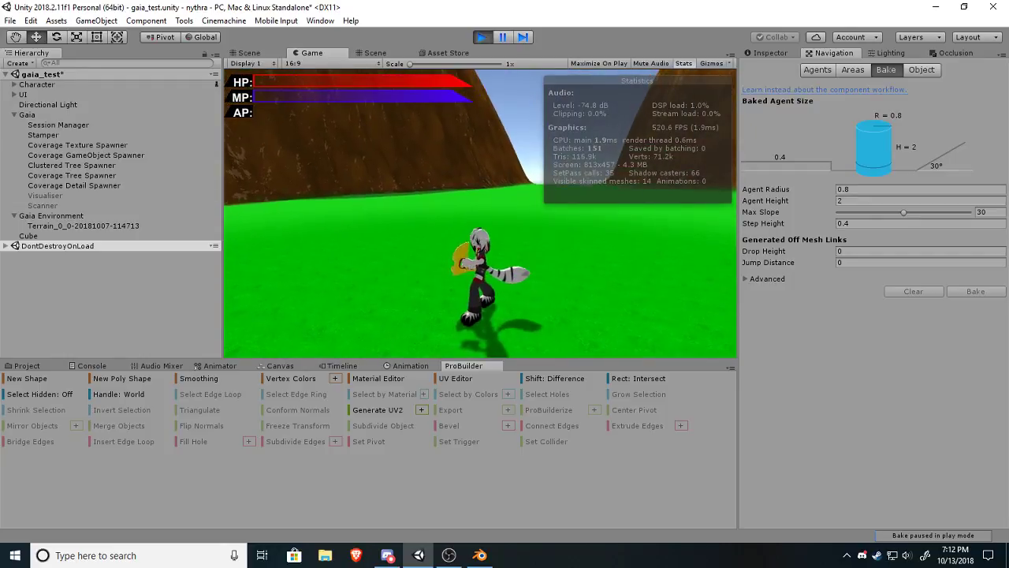
key(Escape)
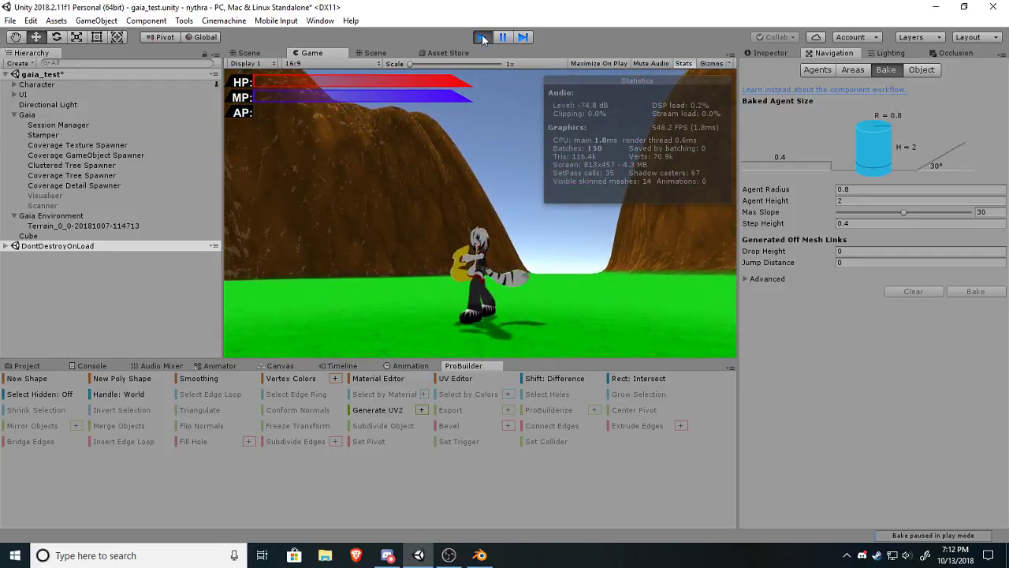
Stop play mode and select the Gaia terrain object to show its terrain settings in the Inspector.
click(482, 38)
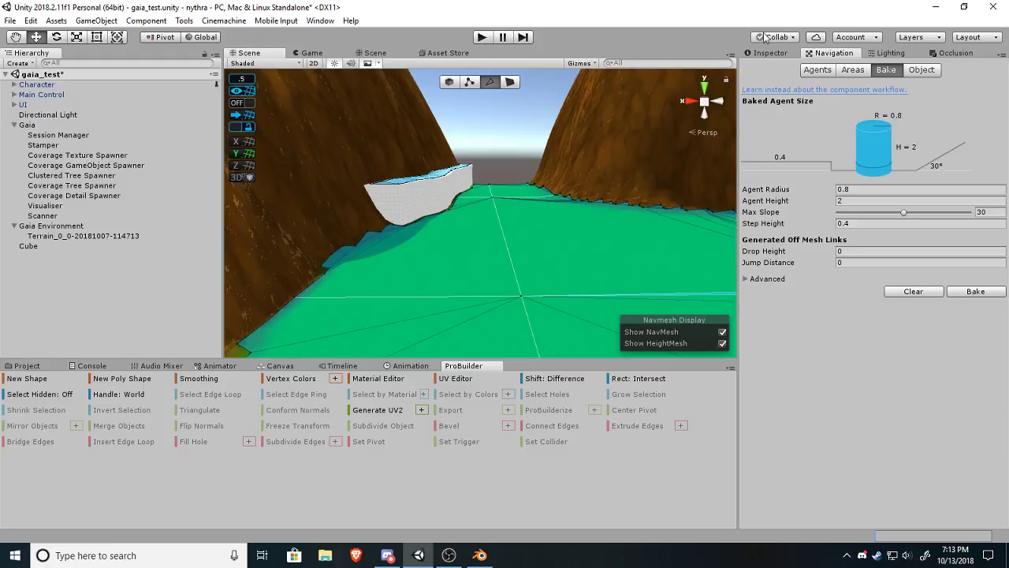
click(749, 53)
right_drag(556, 178, 662, 192)
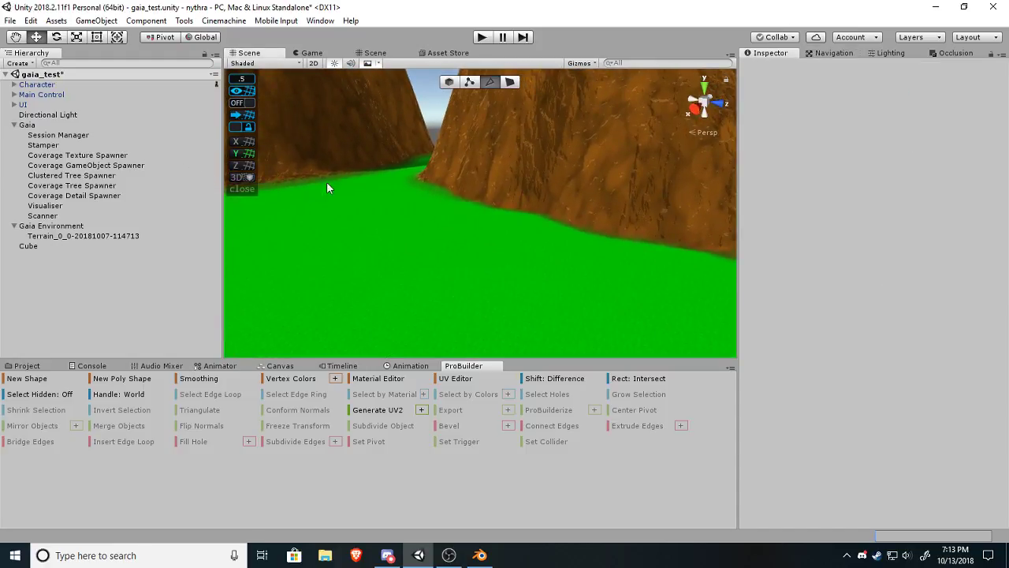
right_drag(415, 212, 233, 221)
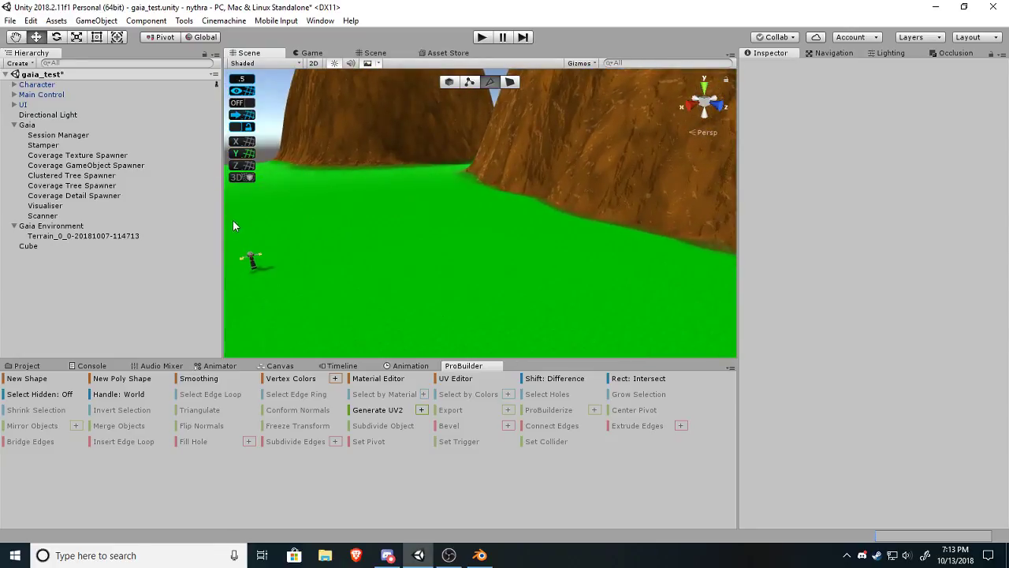
right_drag(597, 298, 599, 347)
right_drag(660, 446, 416, 278)
click(543, 256)
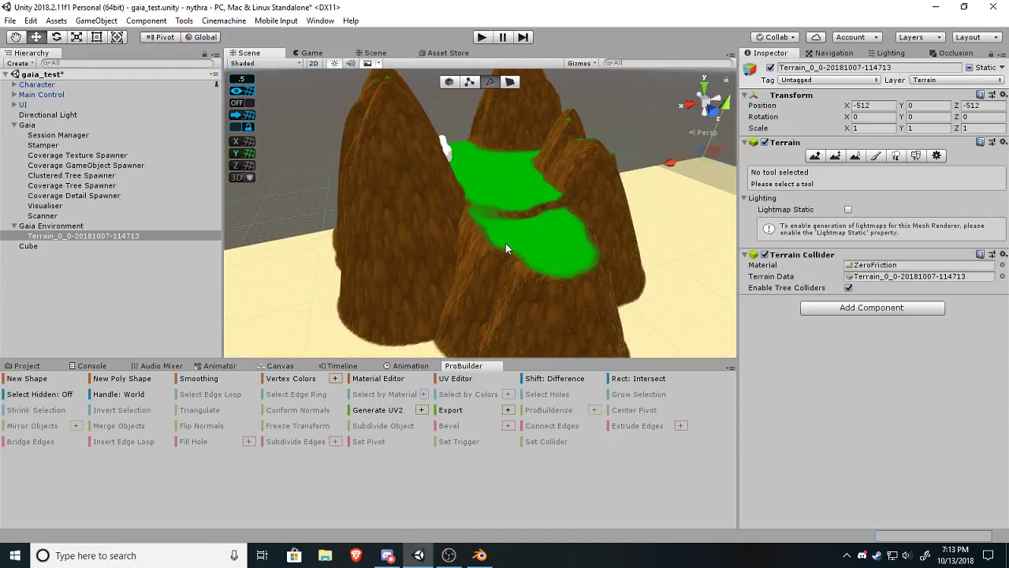
Examine the hills and the two green plateaus from several angles, with the terrain's Paint Height tool active.
right_drag(429, 243, 402, 182)
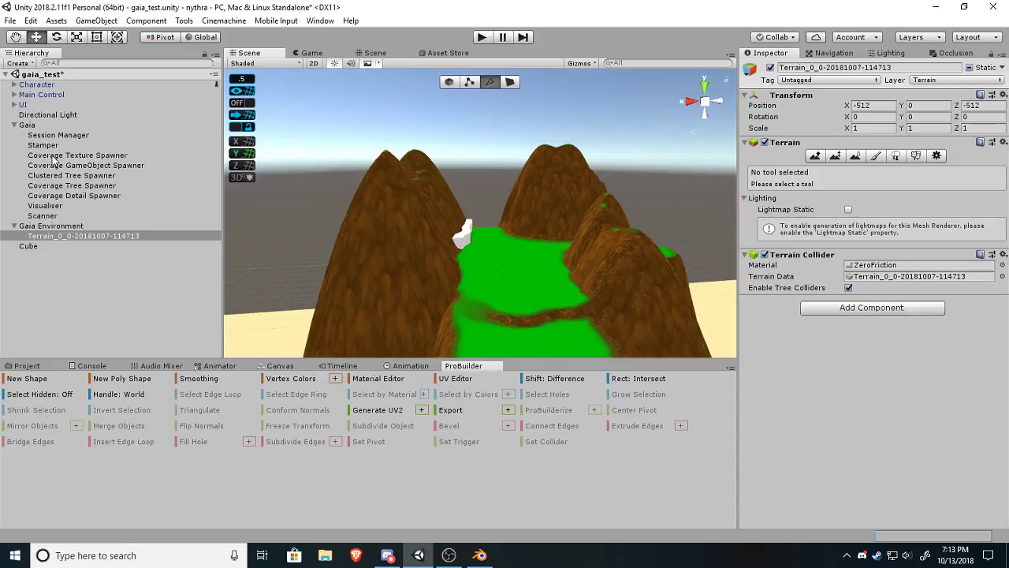
alt+drag(475, 216, 445, 223)
mouse_move(516, 201)
right_down()
mouse_move(490, 205)
mouse_move(536, 219)
mouse_move(526, 218)
right_up()
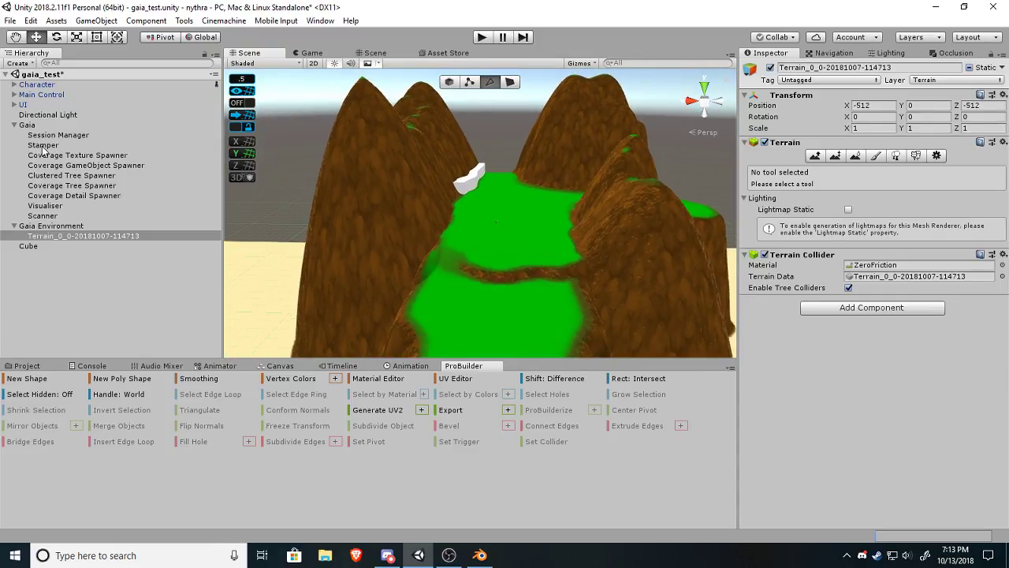
right_drag(533, 132, 520, 213)
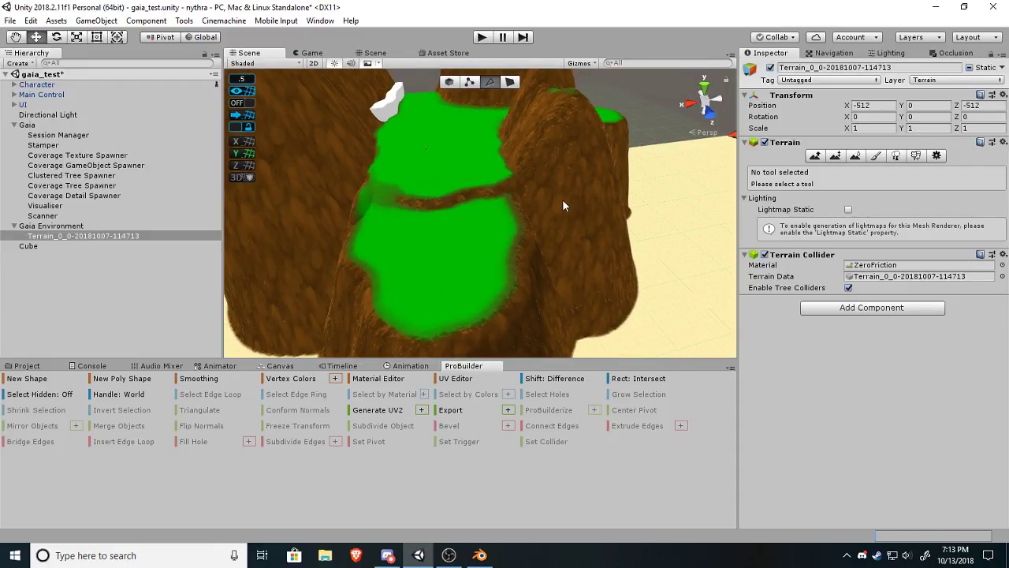
click(835, 156)
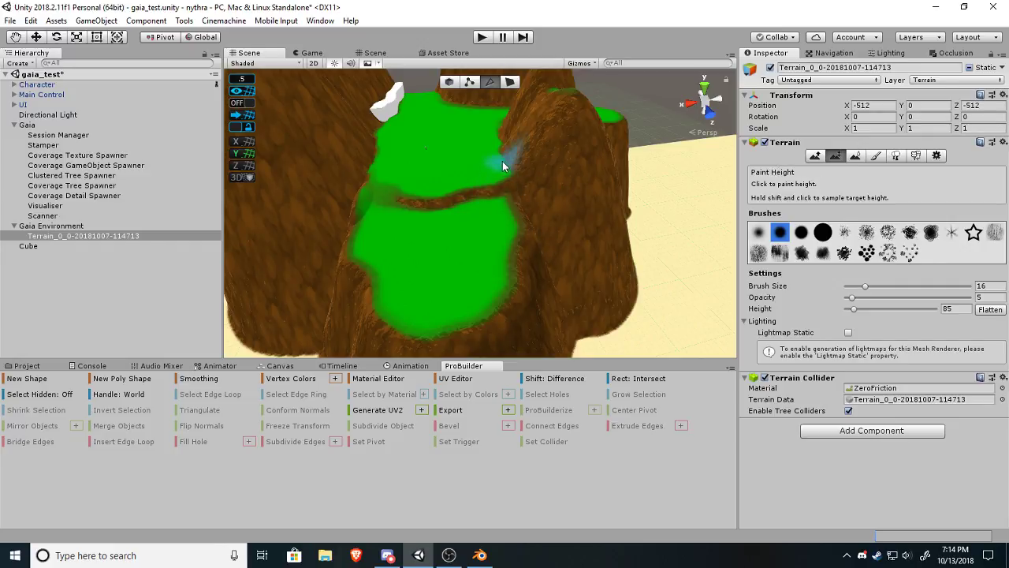
mouse_move(513, 153)
alt+mouse_down()
mouse_move(527, 123)
mouse_move(517, 101)
mouse_move(521, 113)
alt+mouse_up()
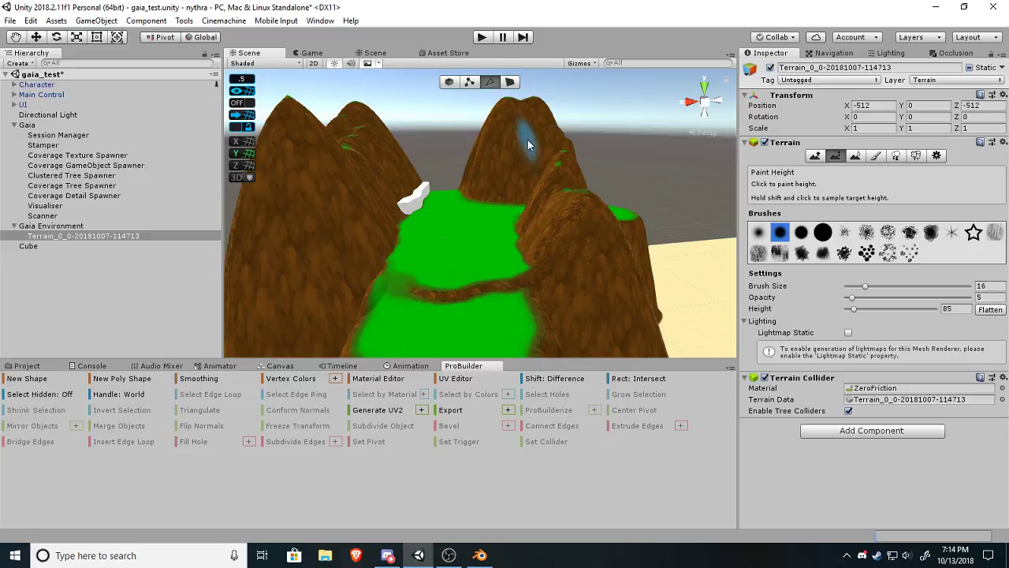
alt+drag(531, 149, 495, 176)
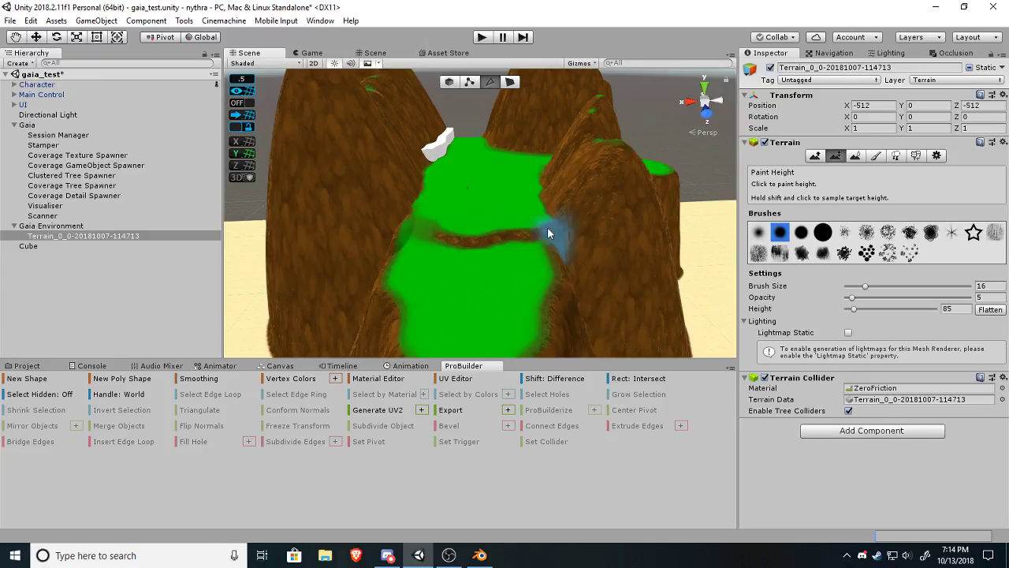
Select the Gaia Stamper and move its hill stamp along the Z axis to -328.4, beside the lower green plateau.
click(43, 146)
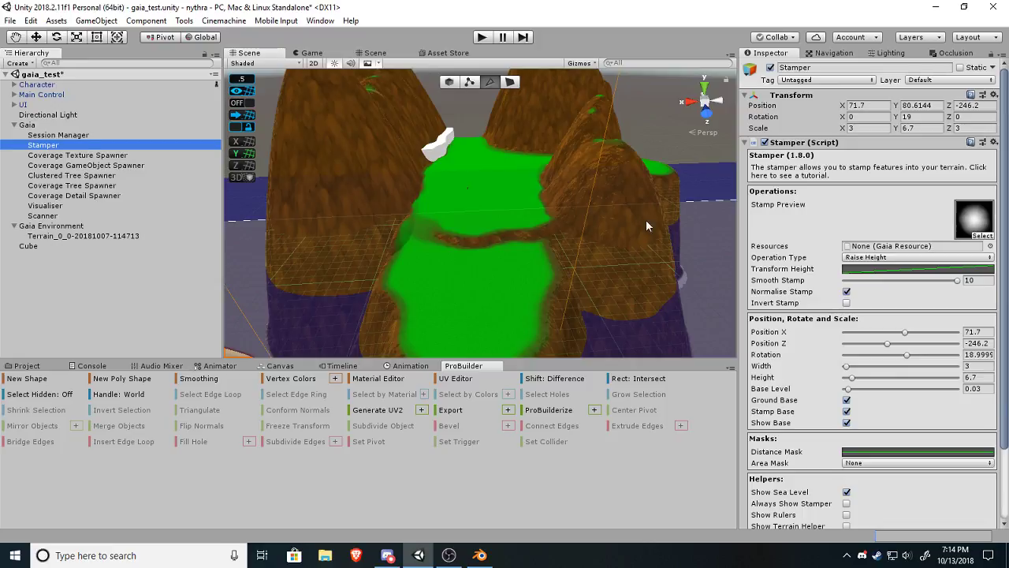
right_drag(646, 225, 292, 214)
right_drag(520, 218, 551, 200)
right_drag(423, 235, 370, 302)
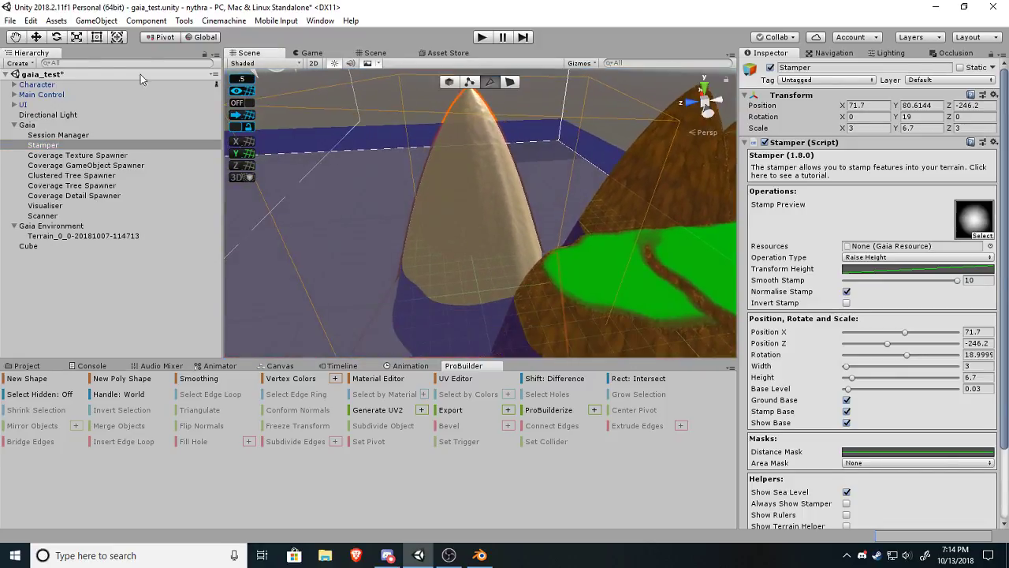
click(35, 37)
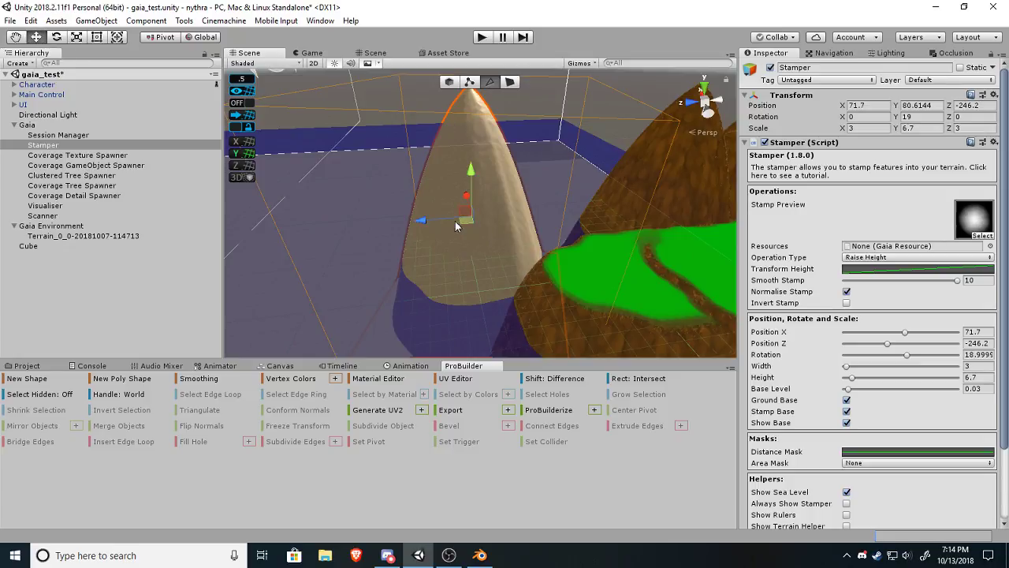
drag(423, 226, 443, 243)
right_drag(443, 243, 323, 201)
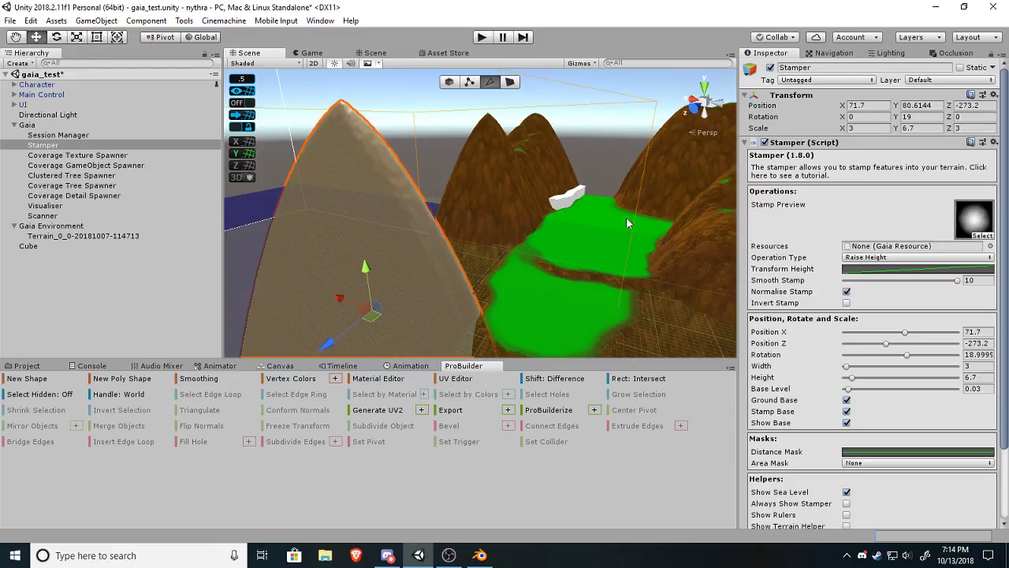
right_drag(627, 223, 569, 251)
key(w)
drag(443, 287, 557, 253)
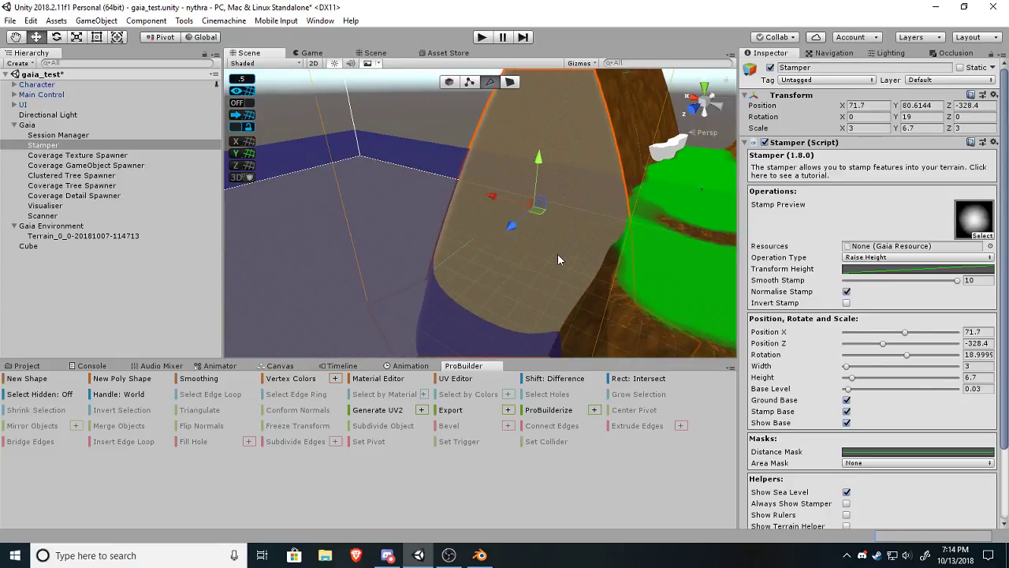
Try lowering the stamp to Y 37.7 with Ground Base disabled, and enable Ground Base again.
click(846, 400)
right_drag(513, 279, 519, 213)
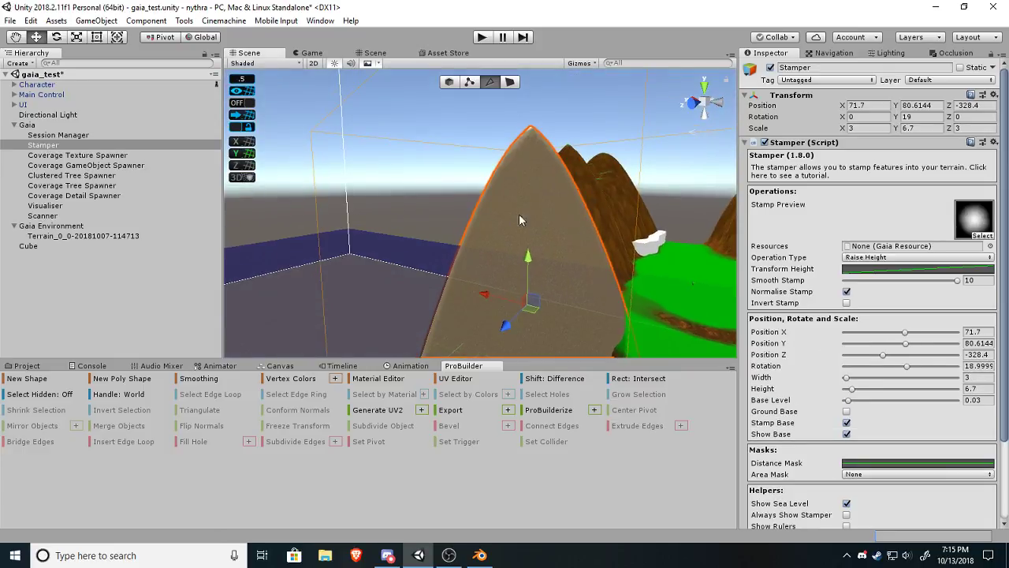
drag(525, 259, 484, 344)
alt+drag(363, 248, 527, 316)
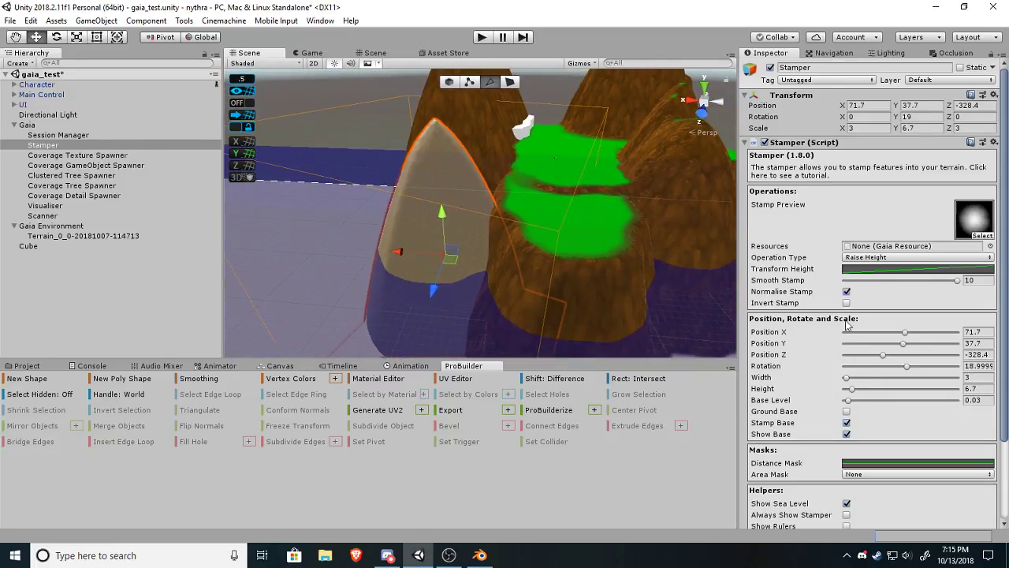
click(847, 411)
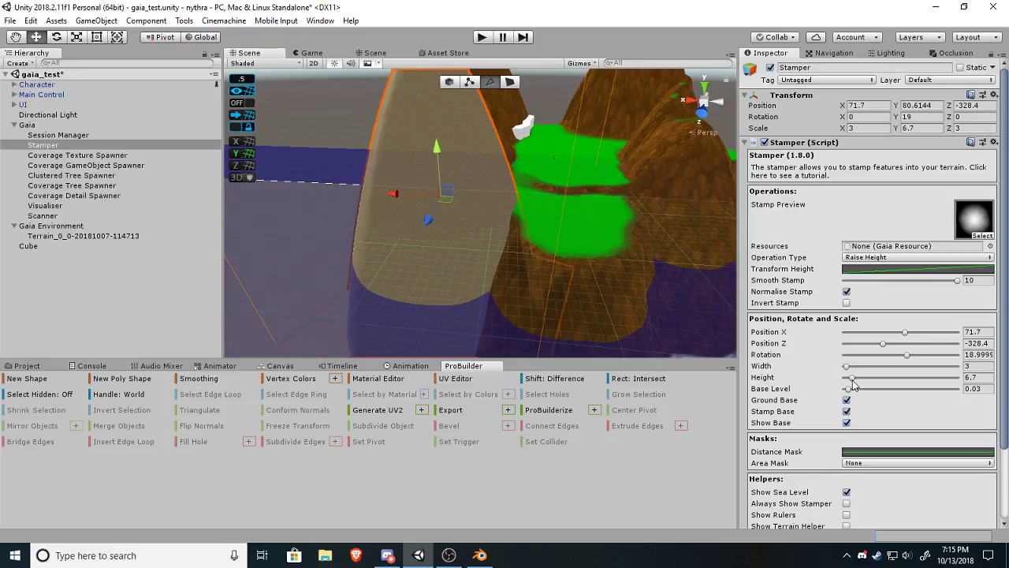
Reduce the hill stamp's height to 5.5.
mouse_move(852, 380)
mouse_down()
mouse_move(863, 369)
mouse_move(848, 372)
mouse_up()
key(w)
right_drag(481, 333, 535, 326)
key(a)
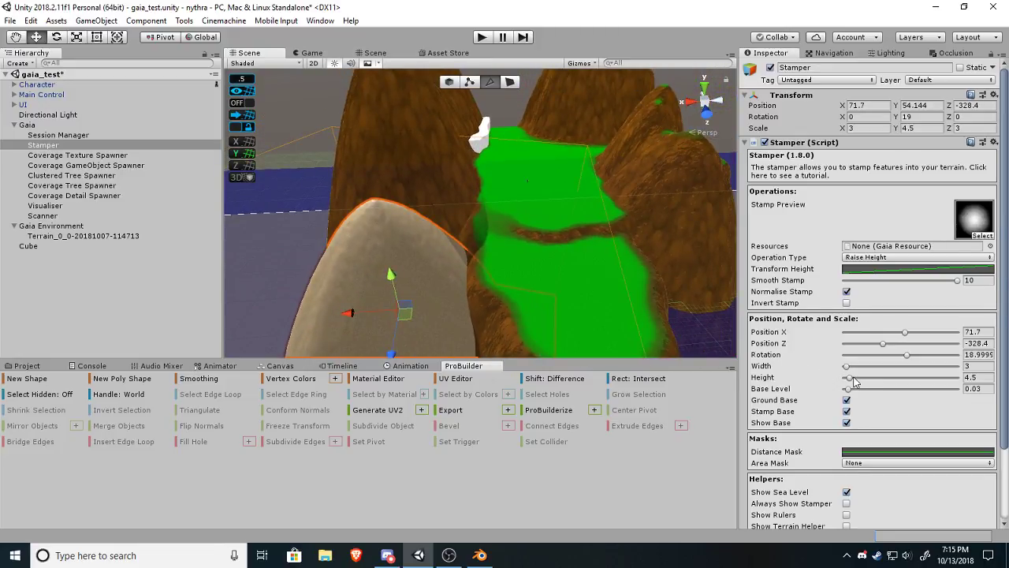
drag(855, 382, 853, 382)
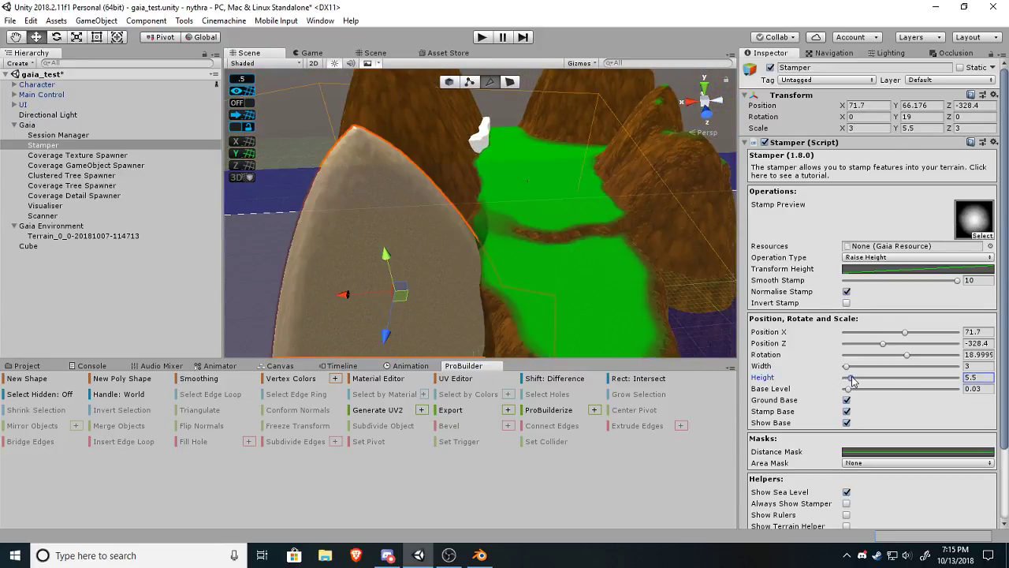
Move the hill stamp to X 65.4, Z -358.4 and stamp it into the terrain.
key(d)
right_drag(631, 254, 443, 224)
drag(416, 229, 484, 234)
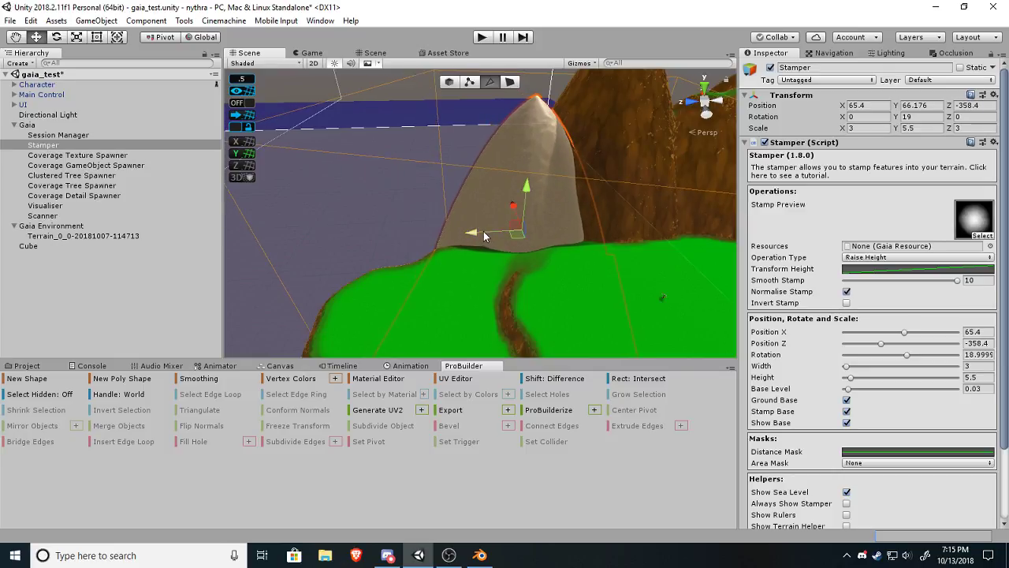
right_drag(484, 234, 556, 175)
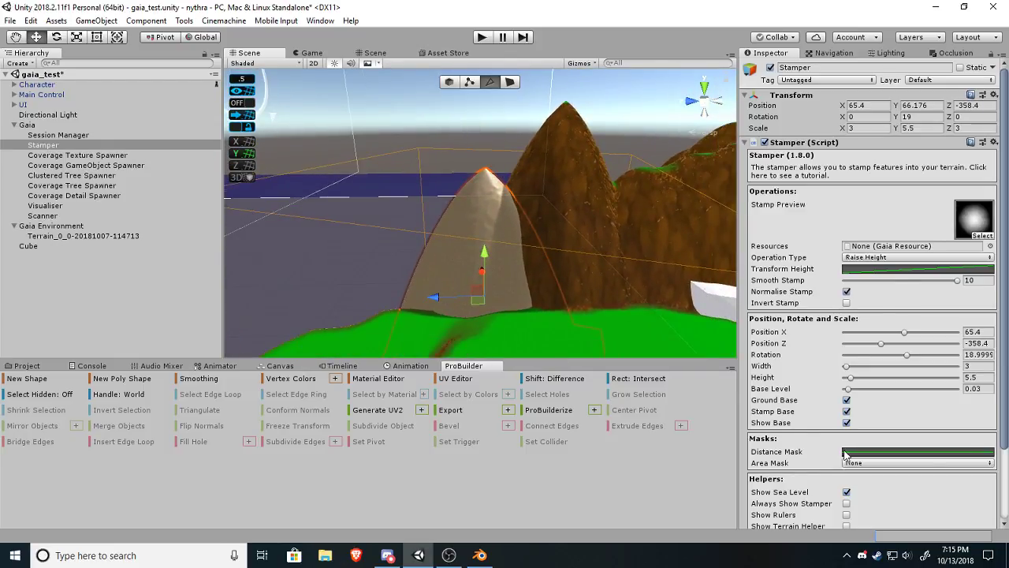
scroll(852, 449, down, 3)
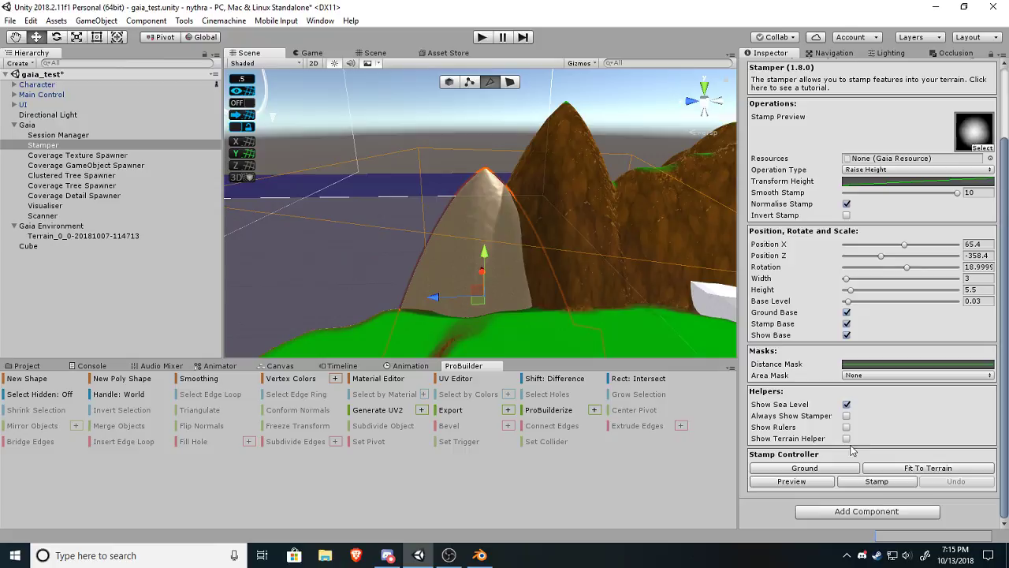
click(875, 482)
Move the stamper away along Z to -231.6 and inspect the newly stamped hill and its base.
drag(435, 298, 202, 316)
right_drag(571, 266, 987, 465)
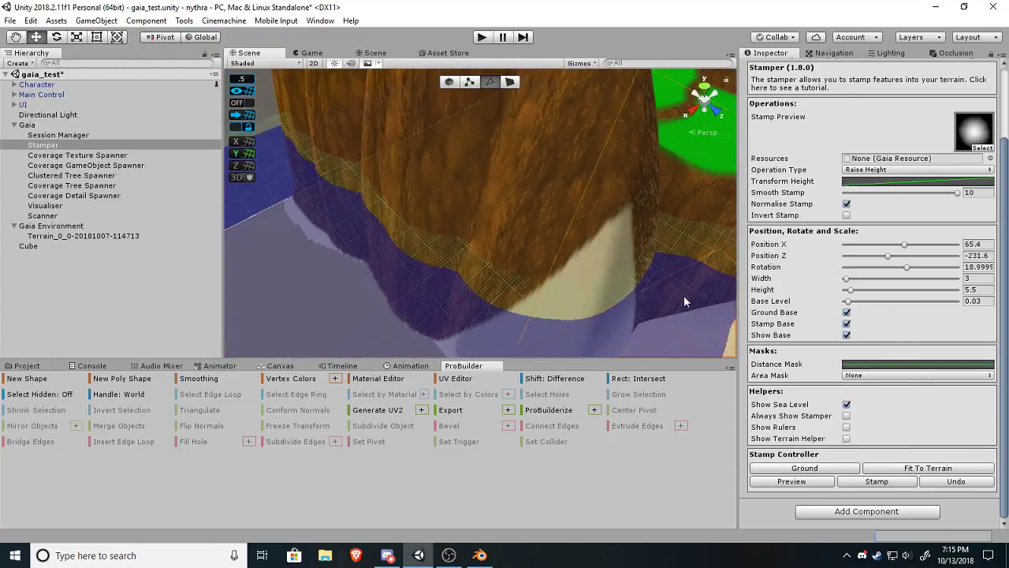
right_drag(451, 292, 475, 264)
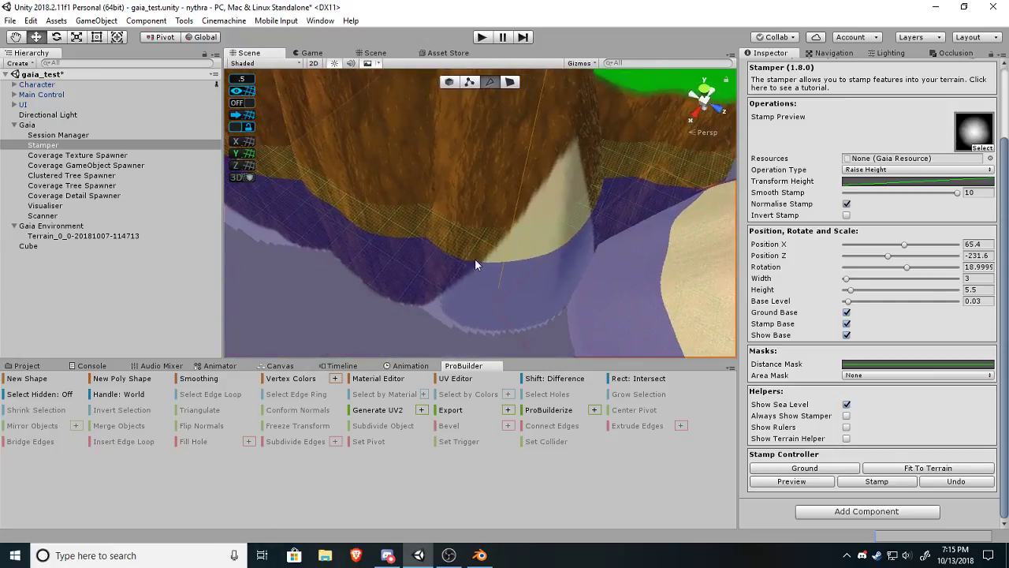
right_drag(652, 232, 487, 181)
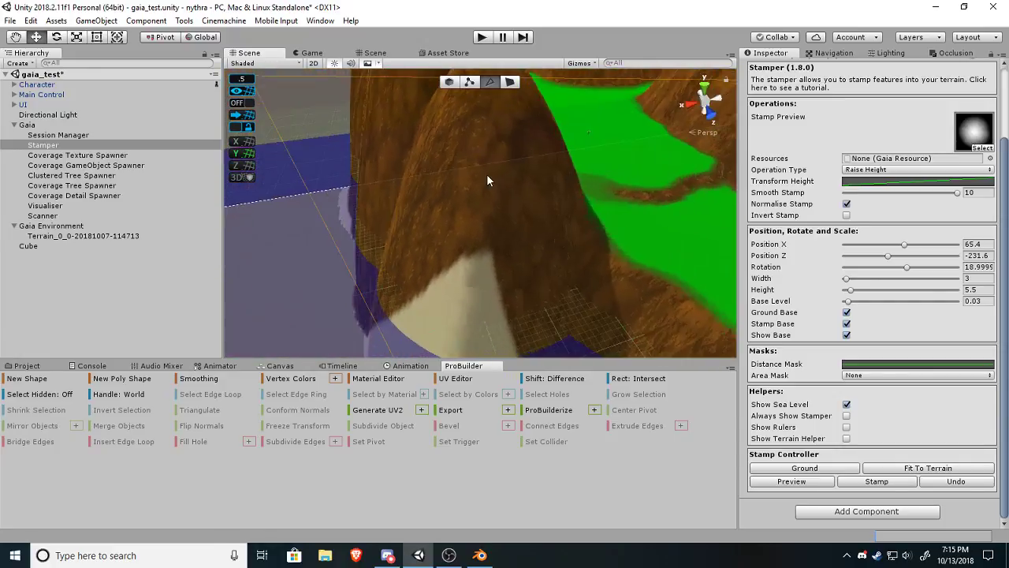
right_drag(472, 231, 502, 239)
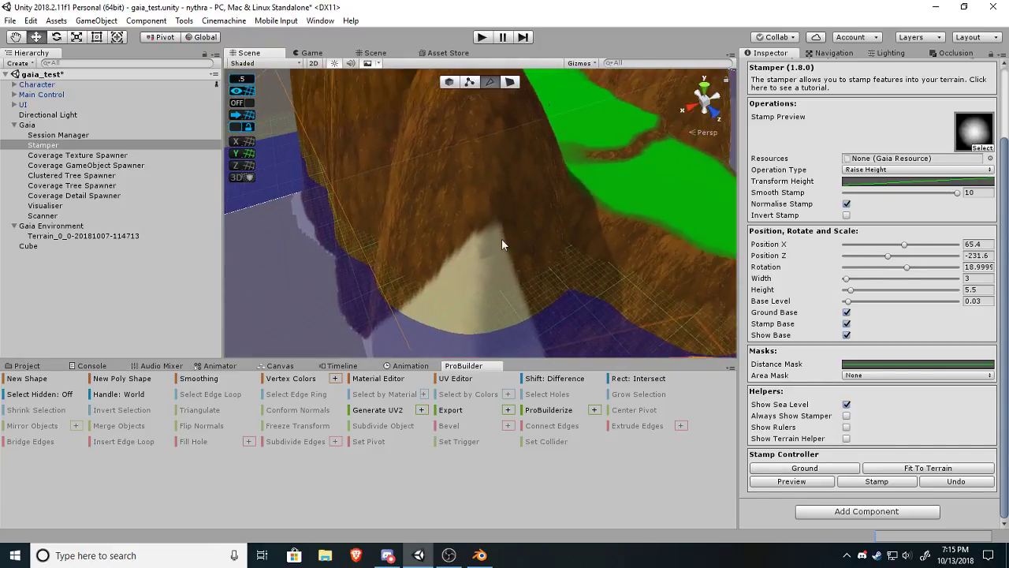
Review the Coverage Texture Spawner's rules and spawn its textures over the reshaped terrain.
click(85, 156)
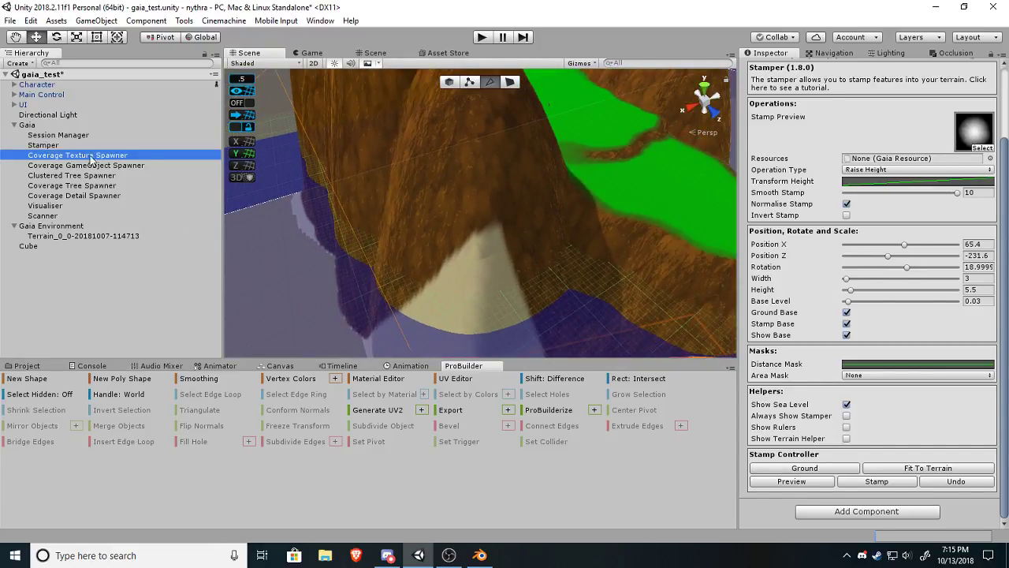
scroll(851, 340, down, 5)
scroll(852, 340, up, 5)
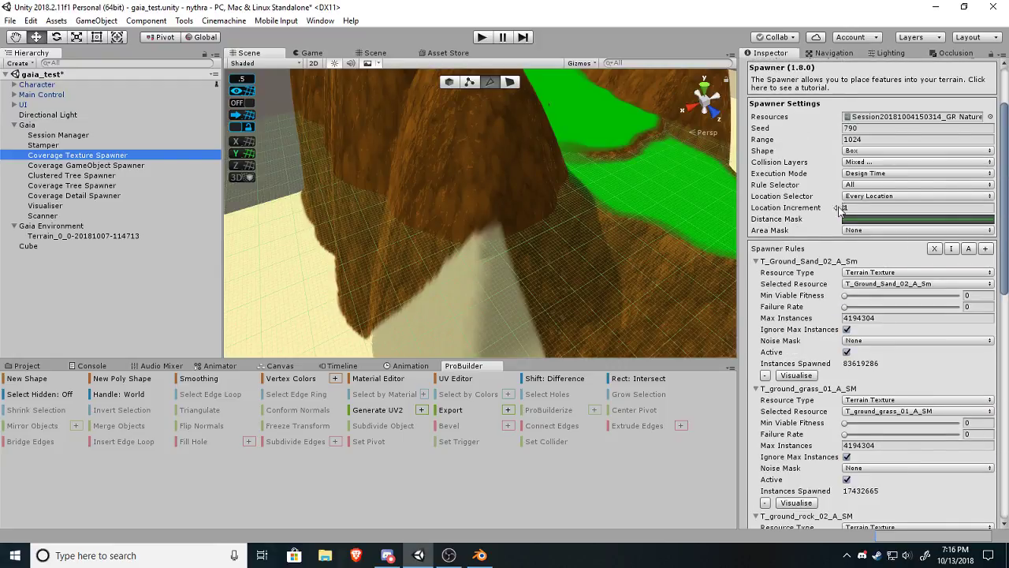
scroll(823, 252, down, 10)
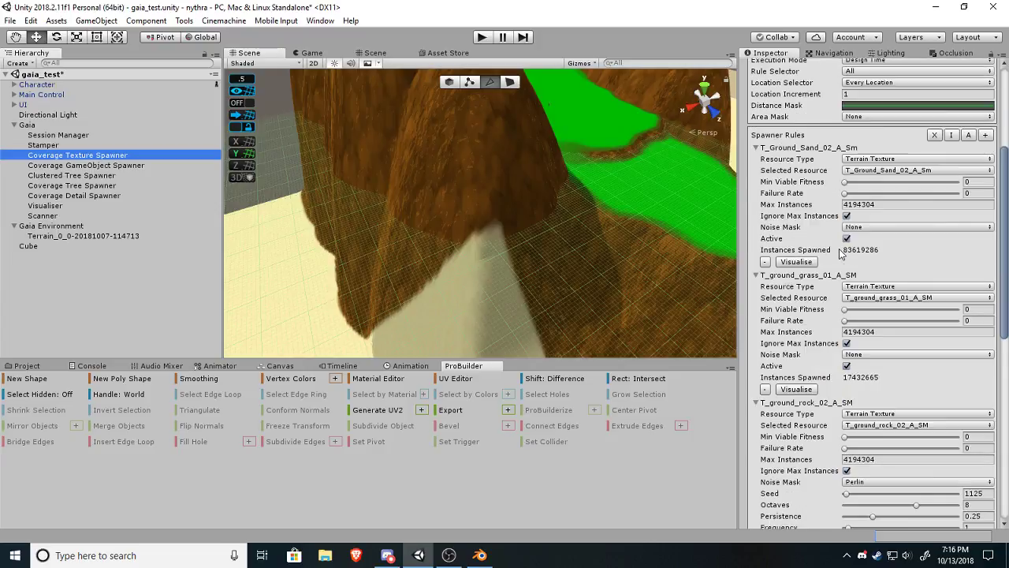
scroll(836, 276, down, 5)
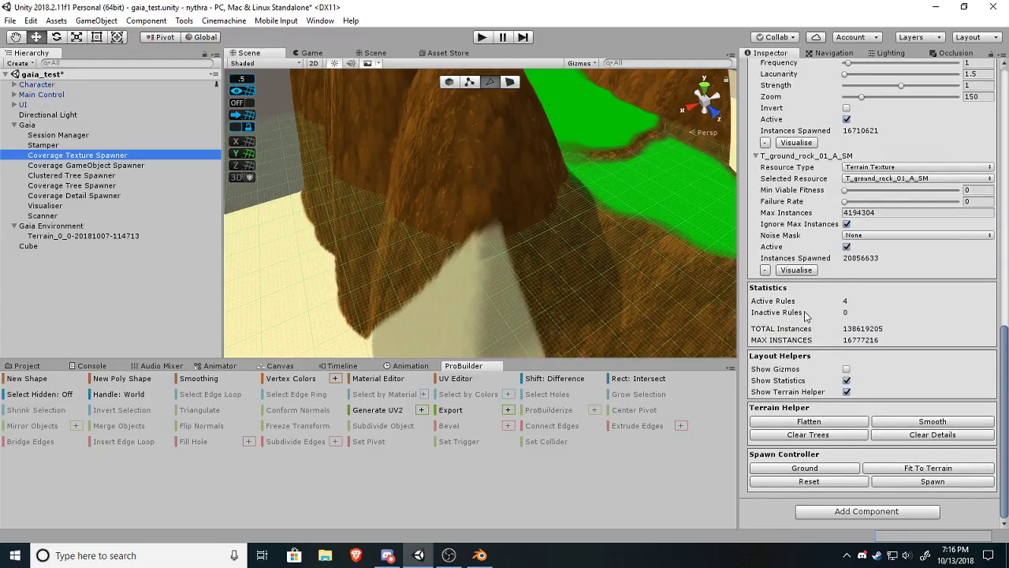
right_drag(466, 295, 478, 223)
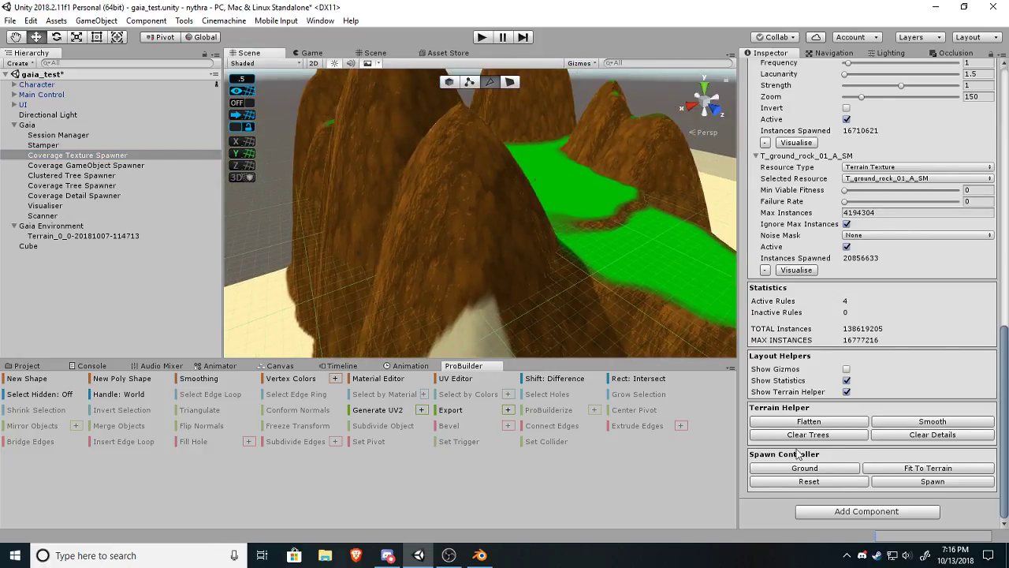
scroll(845, 266, up, 3)
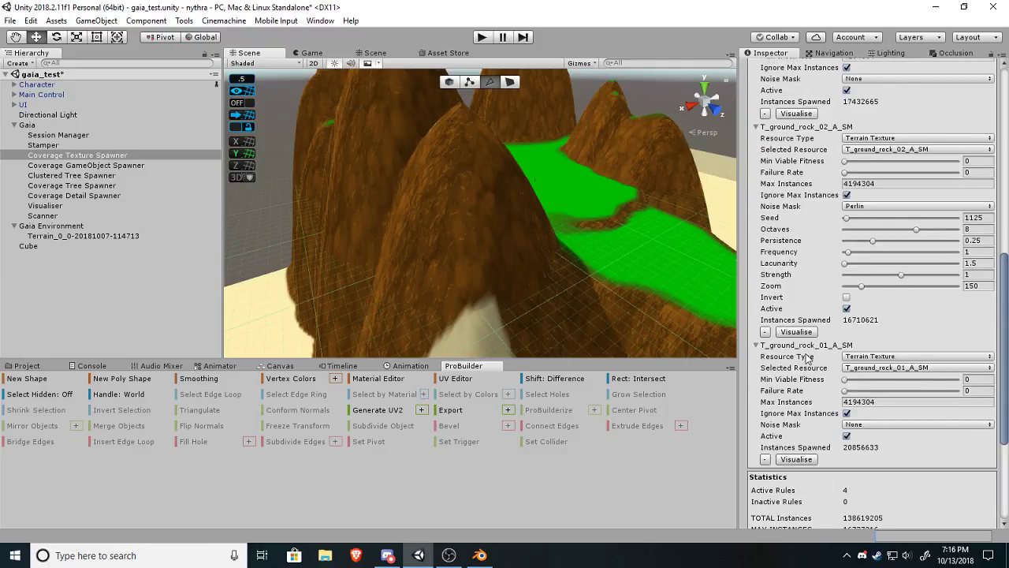
scroll(811, 347, down, 1)
scroll(810, 346, down, 2)
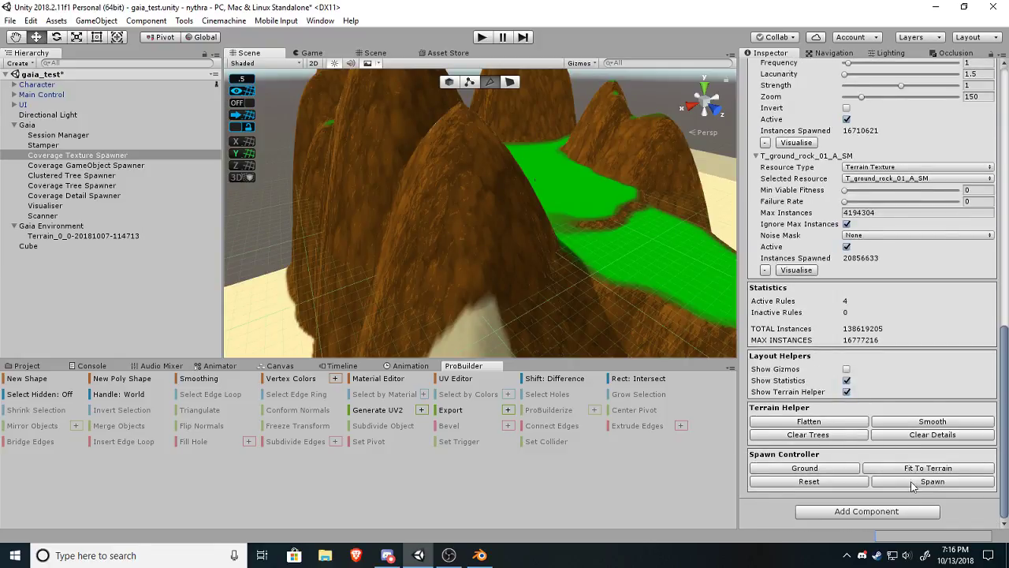
click(913, 481)
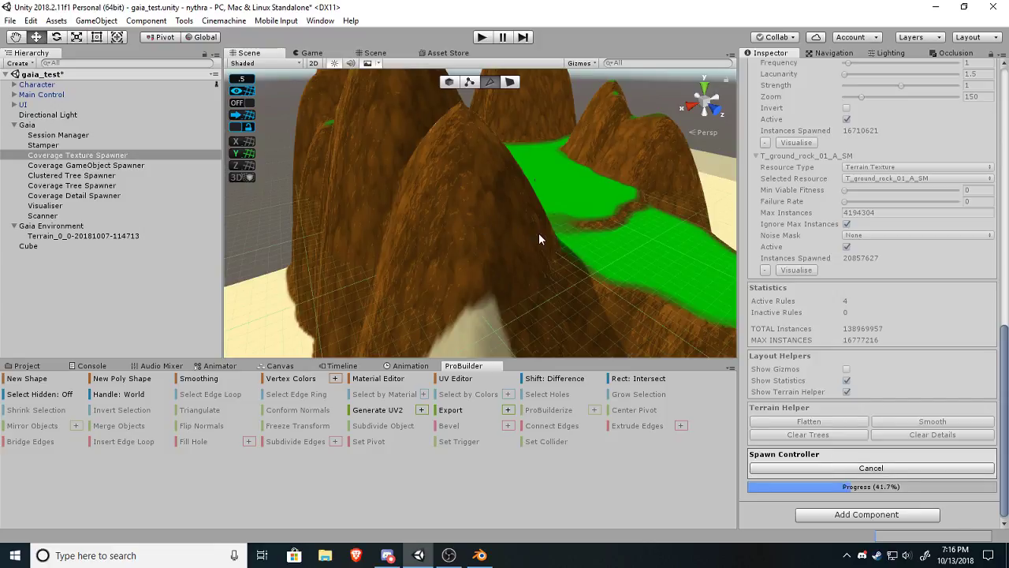
Examine the newly textured hills, the green plateaus and the path between them from several sides, and select the terrain.
right_drag(543, 239, 603, 209)
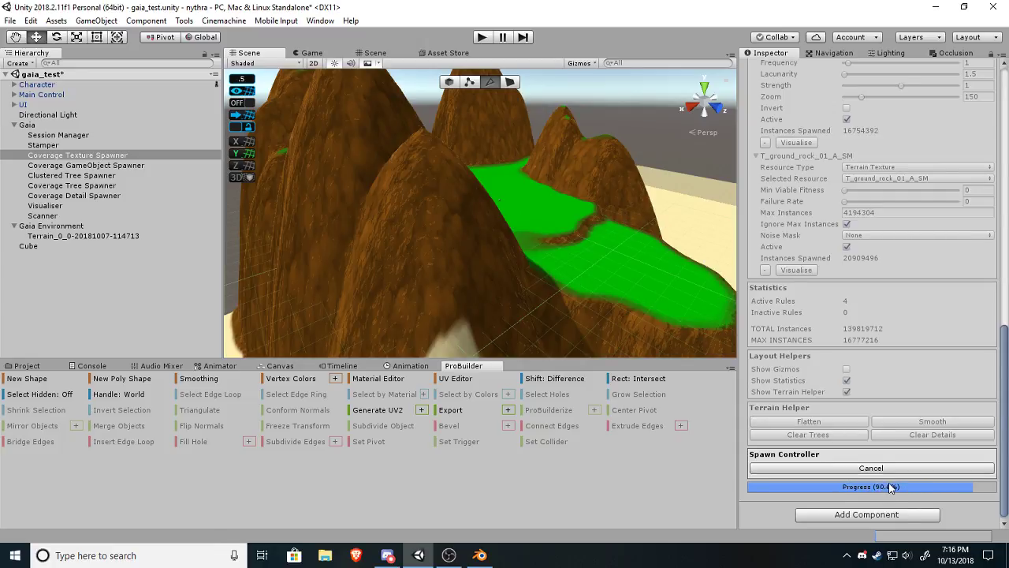
right_drag(467, 241, 586, 222)
right_drag(531, 295, 535, 254)
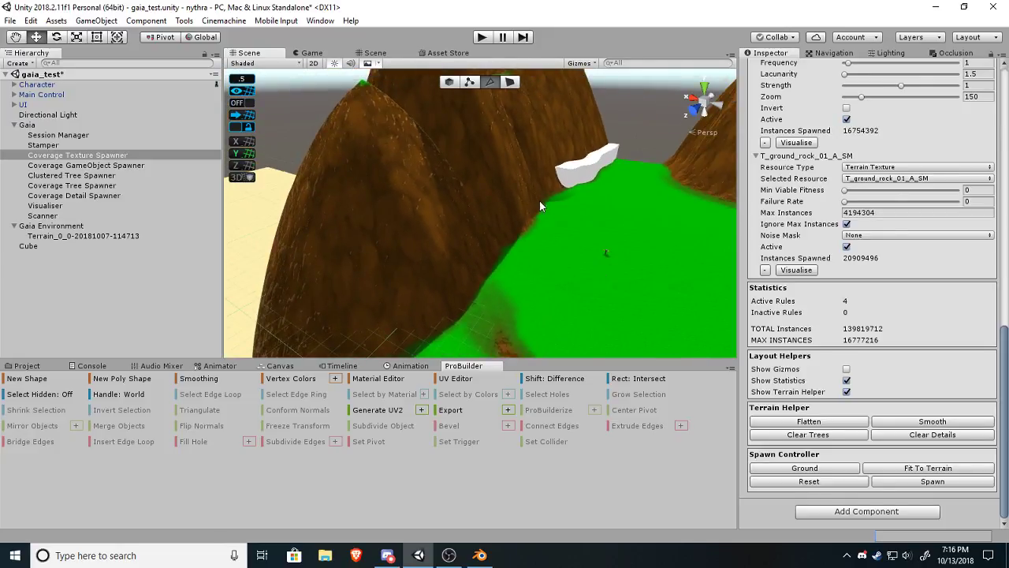
right_drag(540, 202, 541, 211)
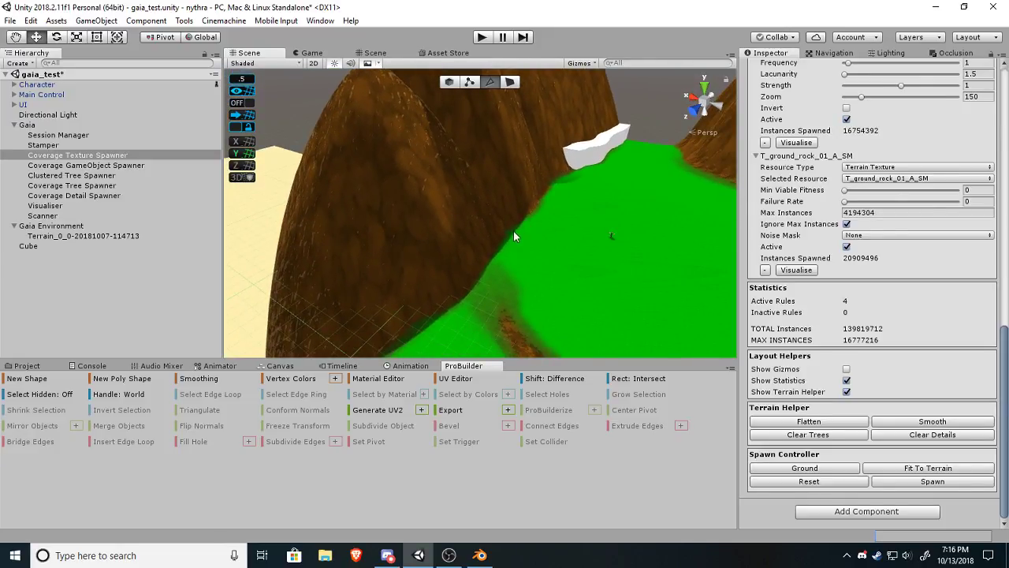
right_drag(556, 310, 489, 260)
right_drag(489, 259, 502, 375)
right_drag(520, 300, 585, 280)
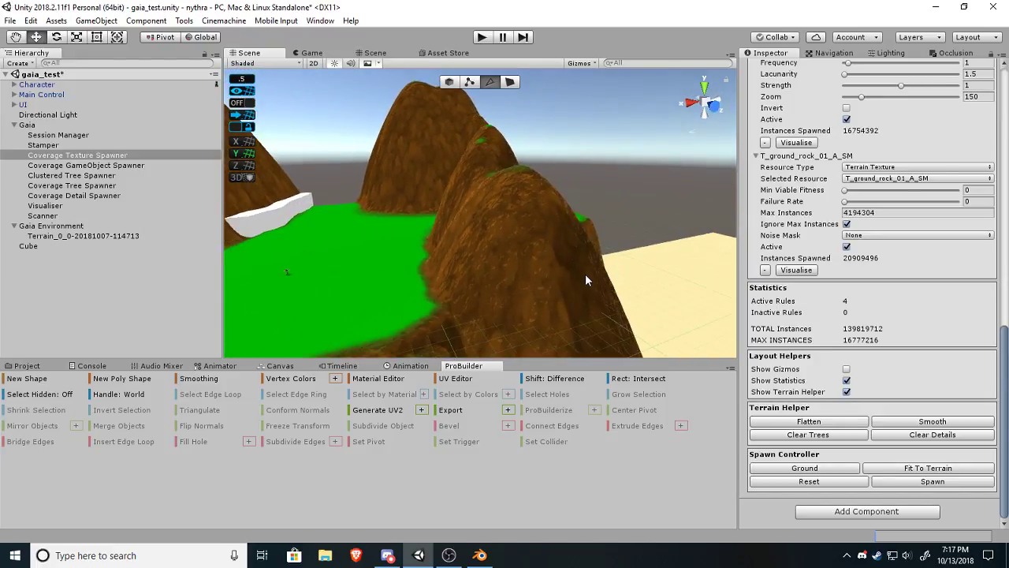
right_drag(580, 237, 549, 208)
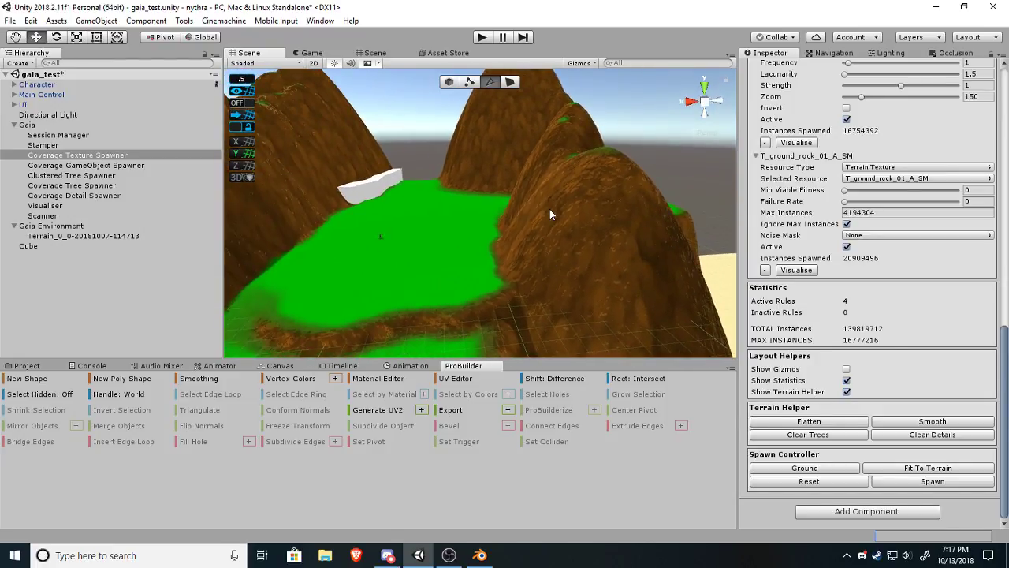
right_drag(556, 246, 403, 247)
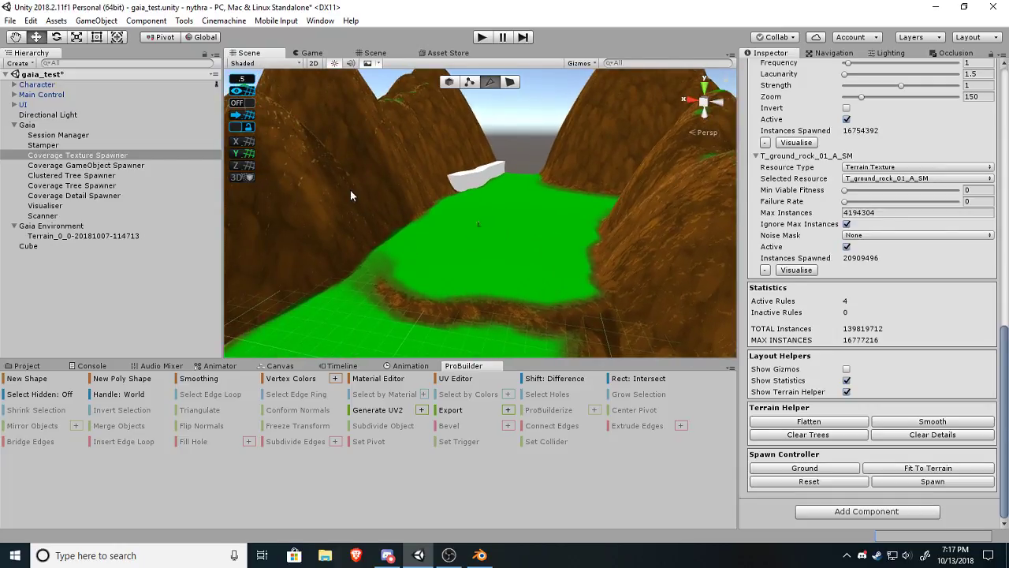
right_drag(350, 195, 347, 150)
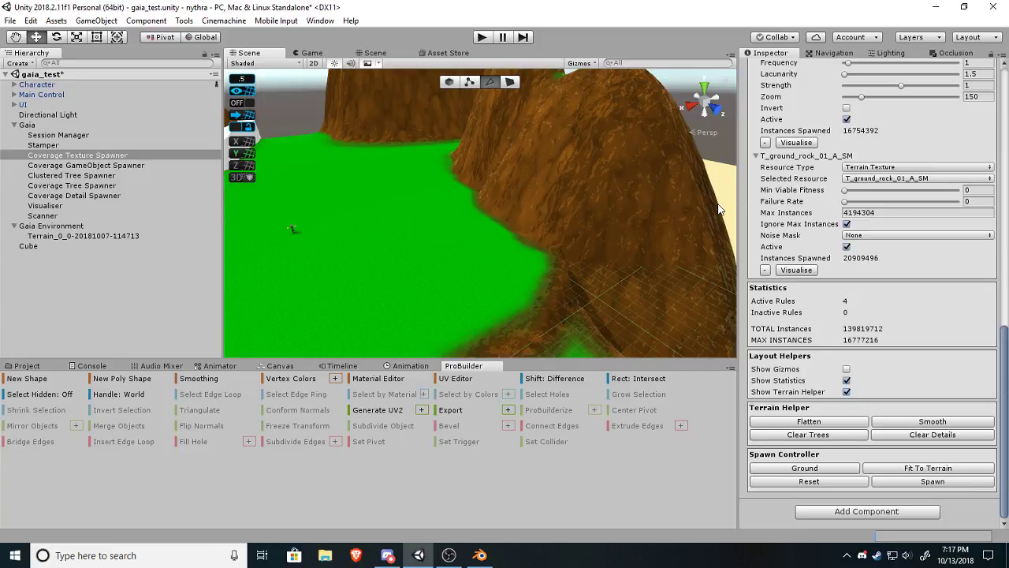
right_drag(643, 279, 476, 227)
key(s)
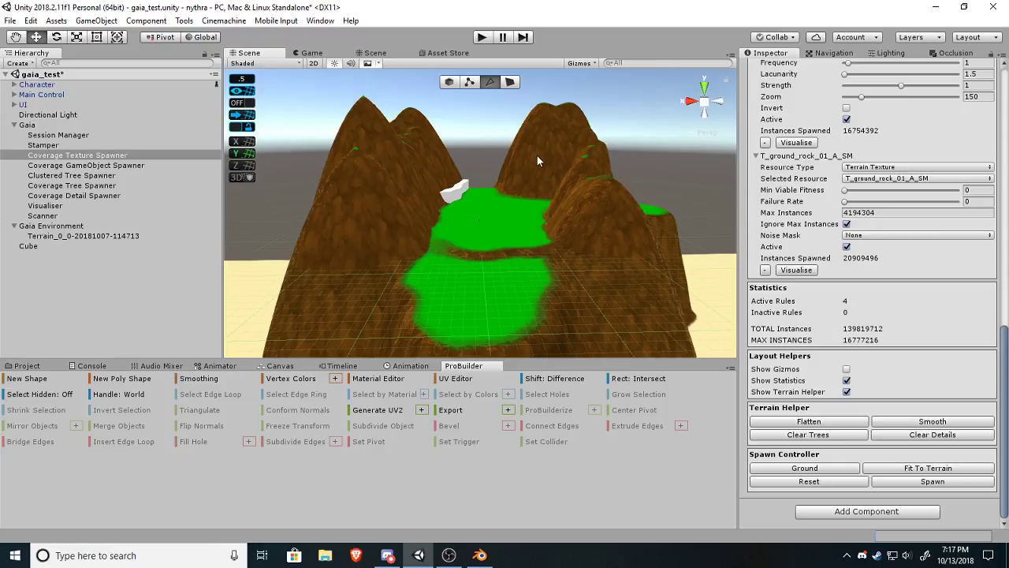
alt+drag(552, 243, 561, 280)
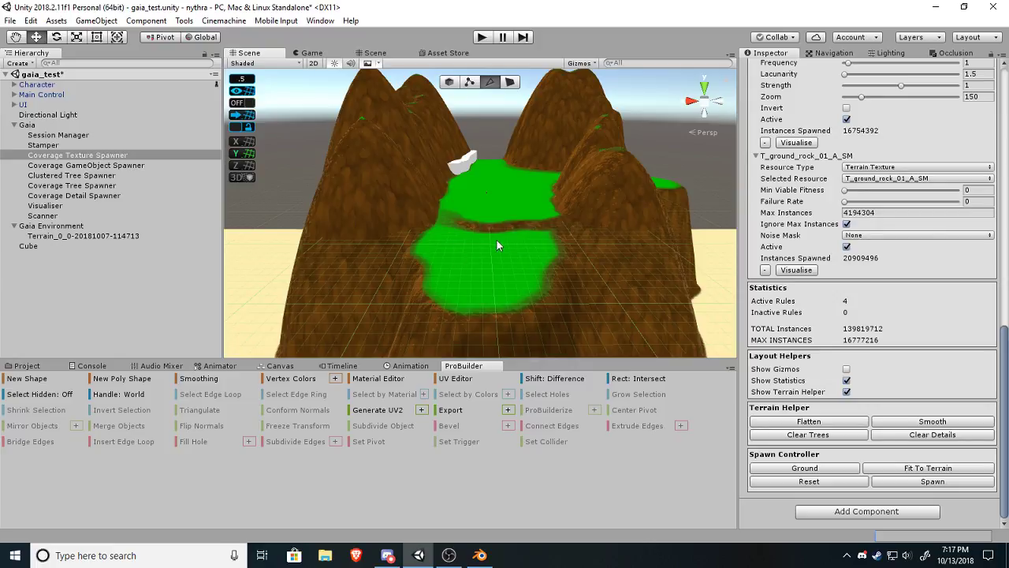
right_drag(496, 239, 600, 226)
click(558, 241)
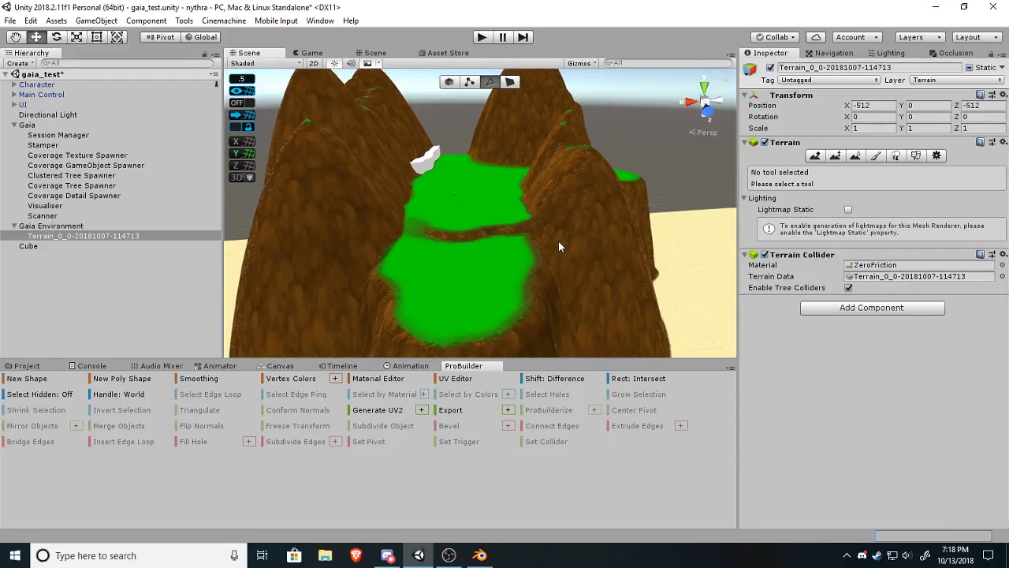
Select the Stamper and move it along Z to -321.1, beside the lower green plateau.
click(55, 147)
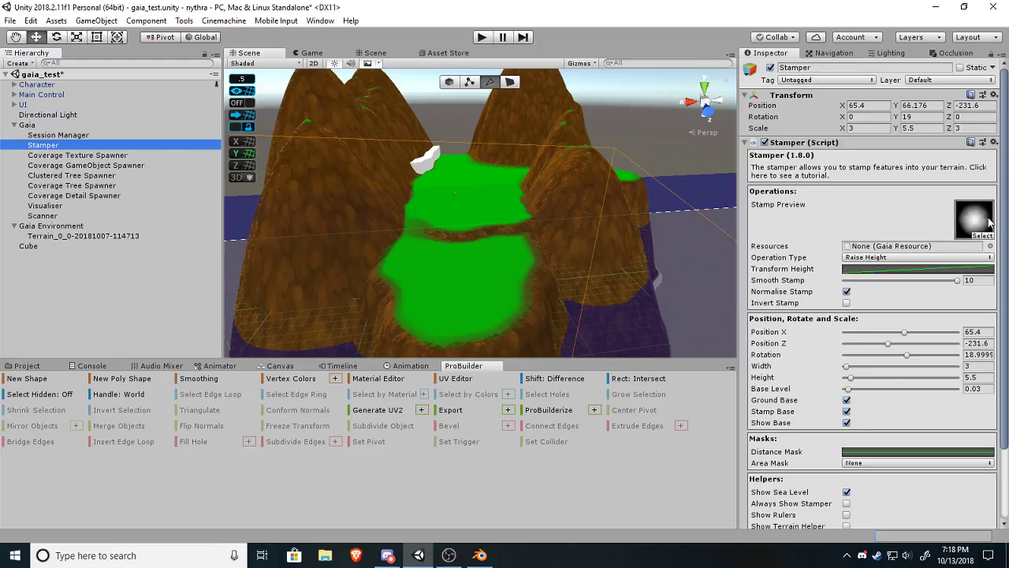
alt+drag(590, 204, 525, 209)
right_drag(525, 209, 332, 252)
drag(323, 255, 531, 230)
right_drag(527, 236, 547, 277)
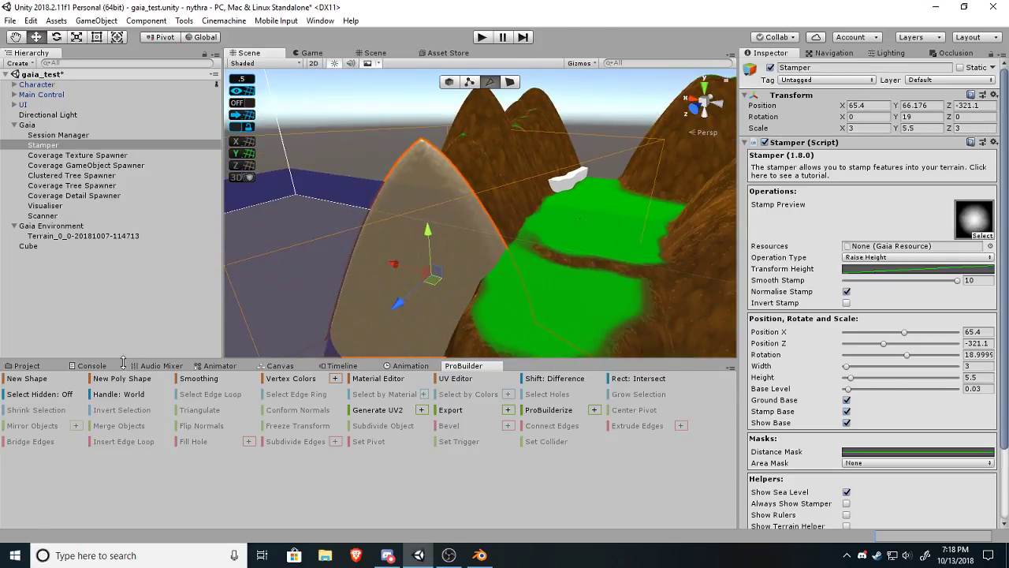
Load the plateau stamp from the Adhoc stamps folder into the Stamper and set its height to 1.6.
click(26, 366)
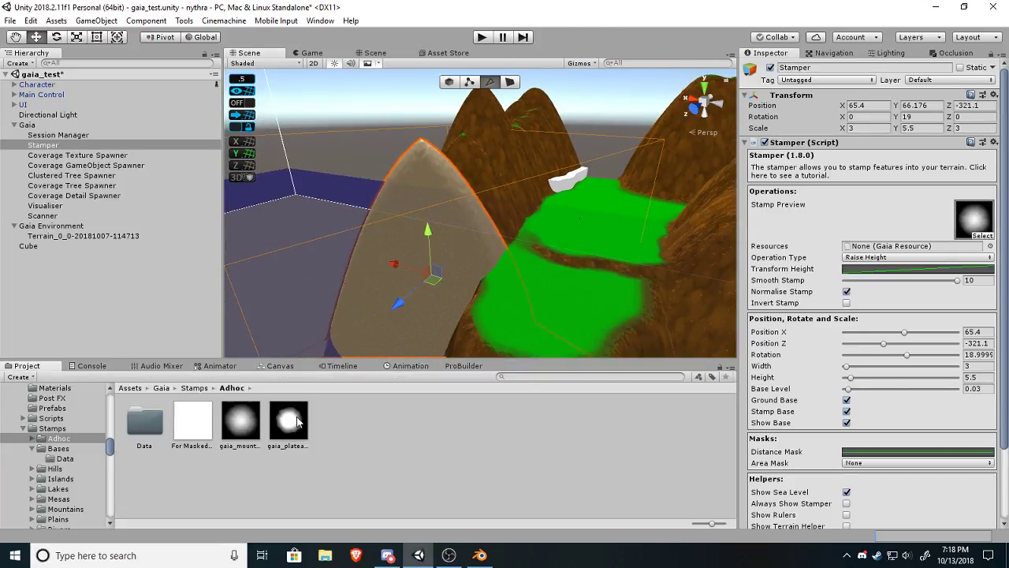
drag(288, 422, 985, 216)
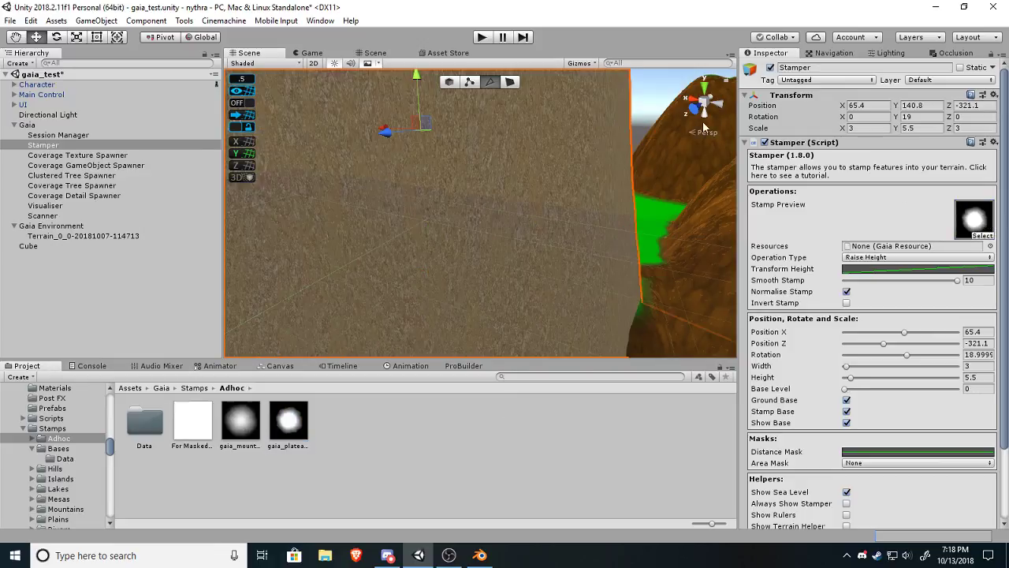
right_drag(536, 154, 531, 123)
key(s)
drag(850, 378, 848, 382)
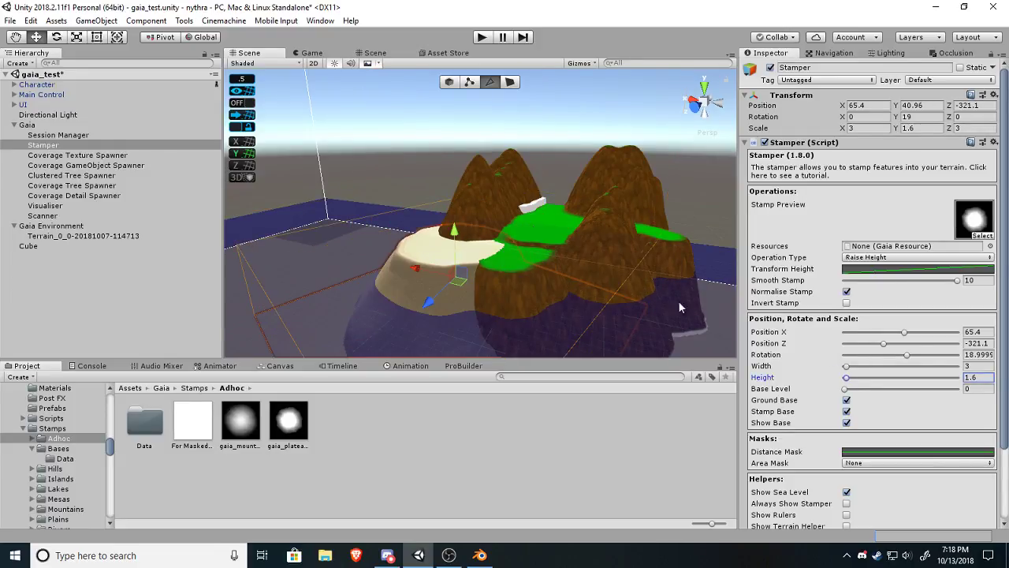
Set the plateau stamp's width to 2, move it to X 54.5, Z -280.3, and deselect the Stamper.
mouse_move(408, 271)
mouse_down()
mouse_move(562, 317)
mouse_move(426, 276)
mouse_up()
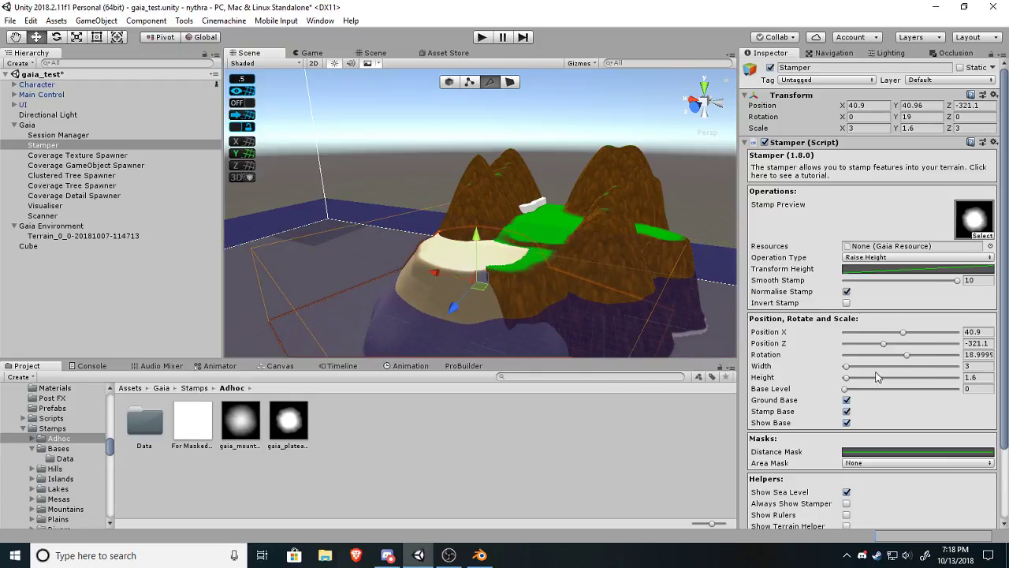
drag(846, 369, 846, 369)
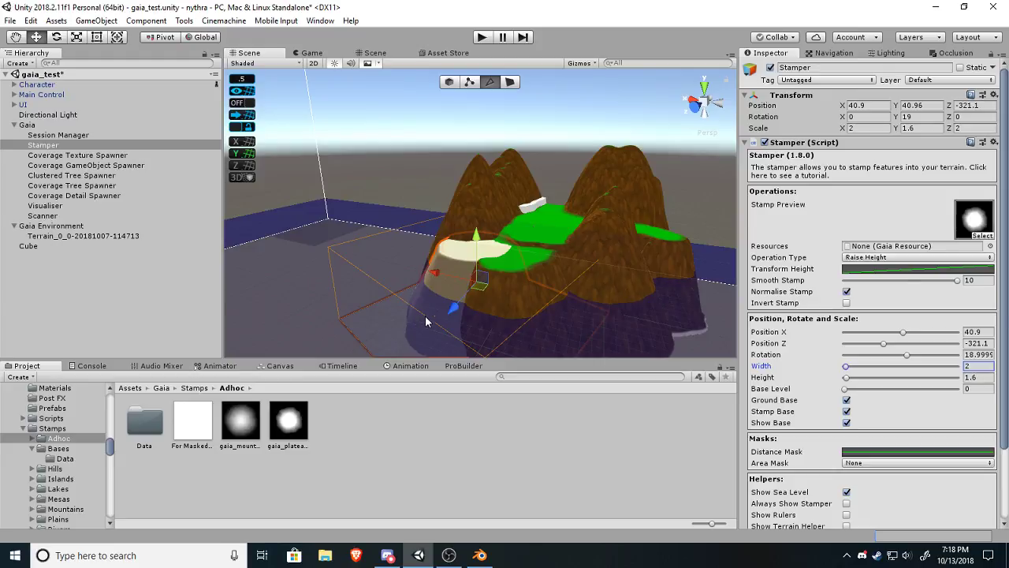
drag(456, 306, 423, 314)
key(e)
alt+drag(394, 224, 482, 219)
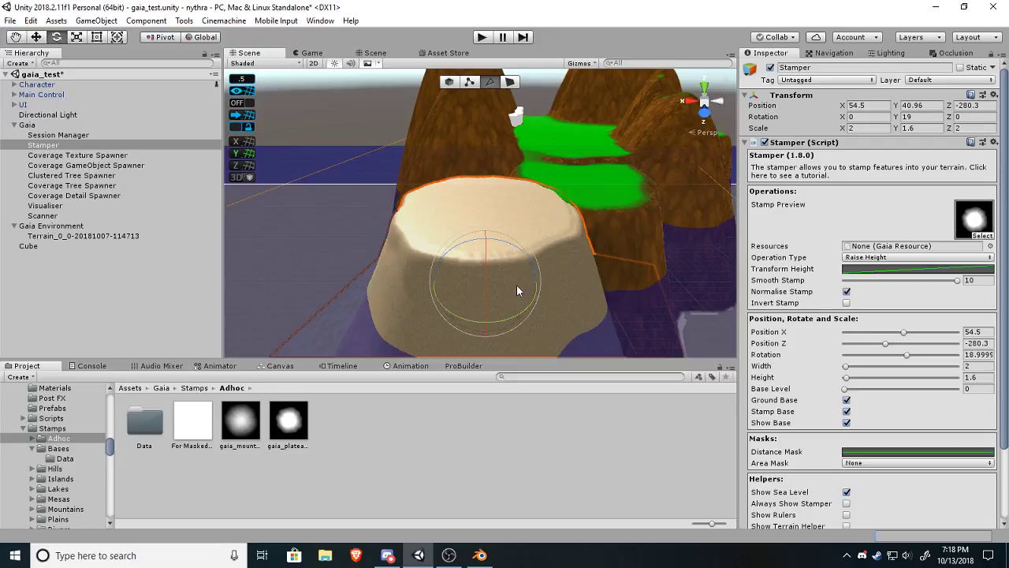
click(342, 125)
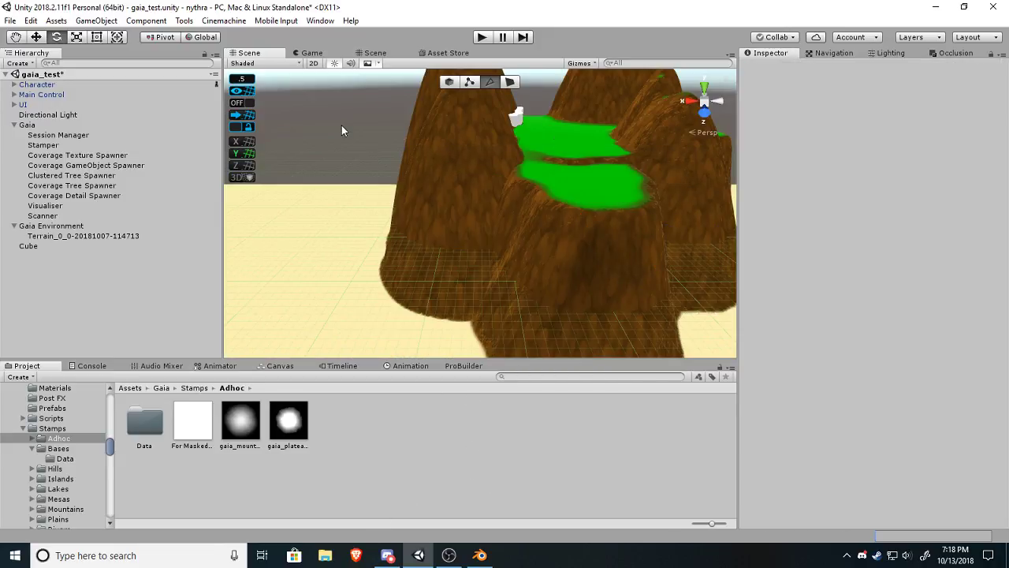
Switch to Blender, deselect all vertices of the cliff2_LOD0 mesh and return it to Object Mode.
click(480, 556)
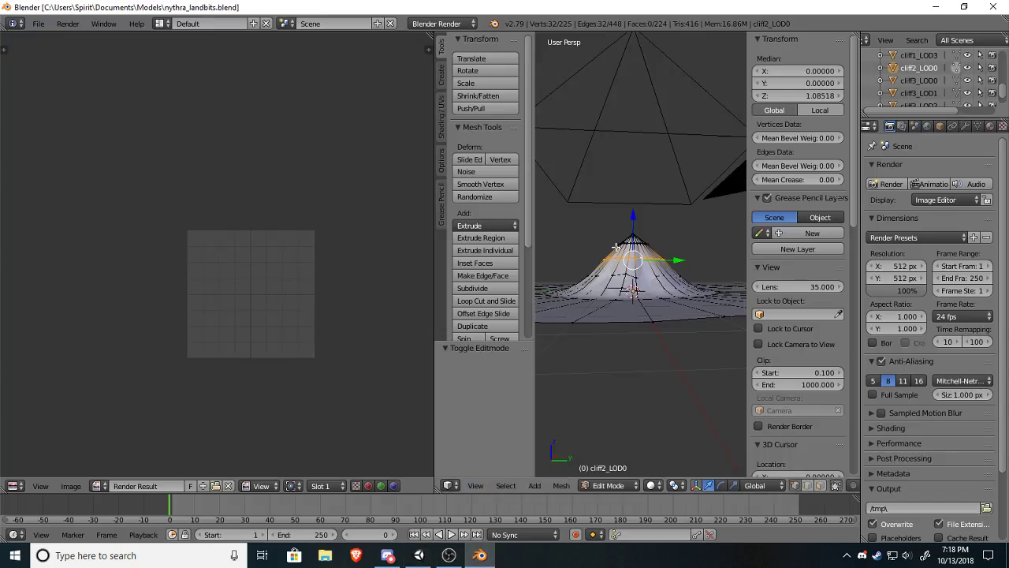
middle_drag(615, 248, 616, 274)
key(a)
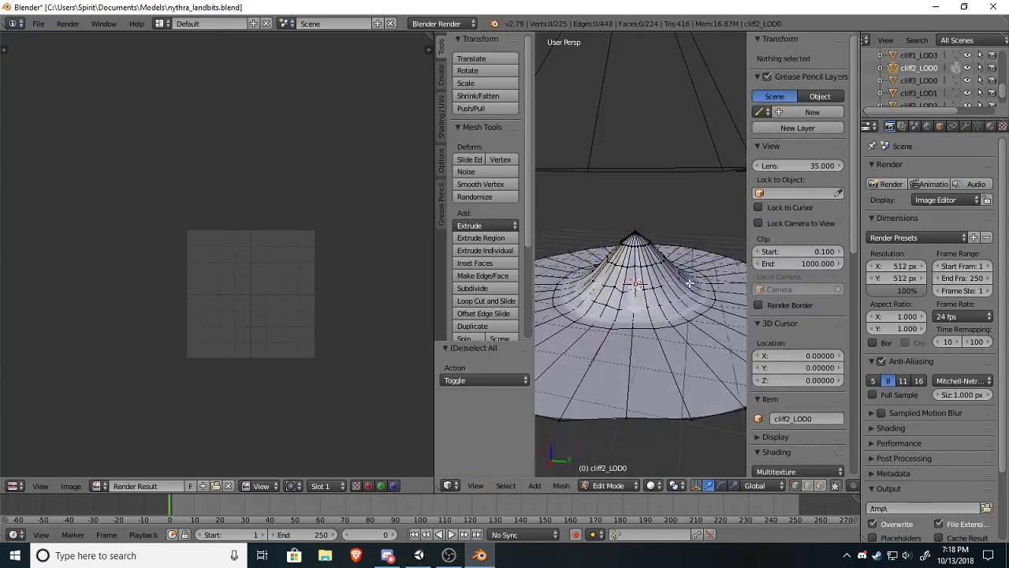
middle_drag(689, 283, 484, 300)
scroll(661, 296, down, 2)
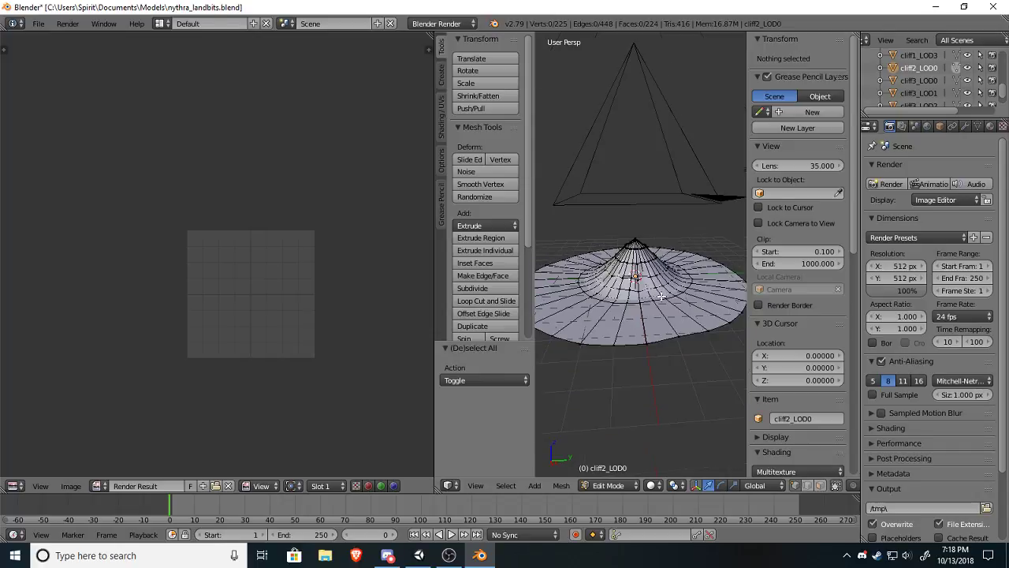
mouse_move(646, 285)
middle_down()
mouse_move(642, 300)
mouse_move(639, 278)
mouse_move(628, 334)
mouse_move(641, 265)
mouse_move(637, 282)
middle_up()
key(Tab)
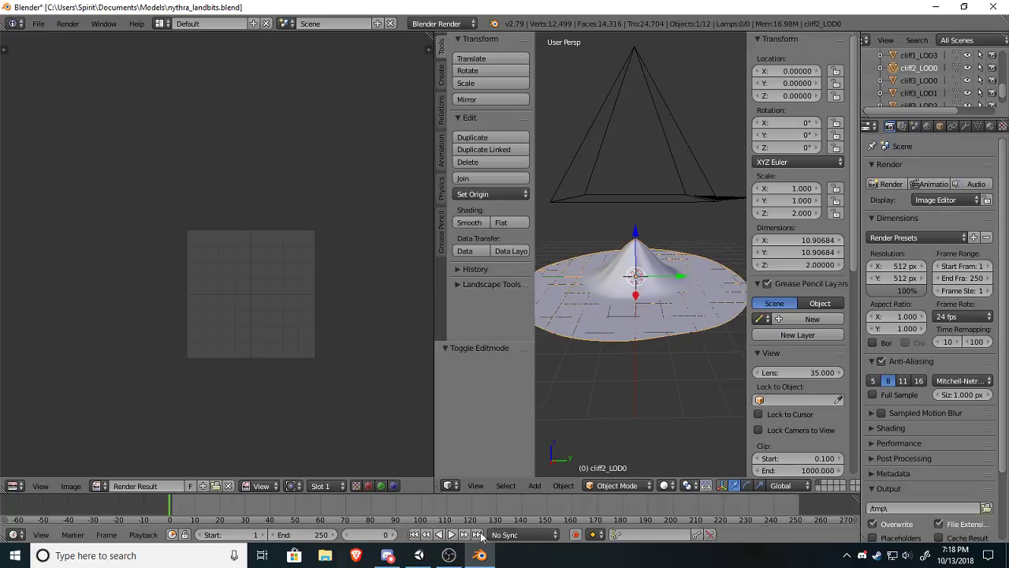
Switch back to Unity and view the whole group of stamped hills and plateaus.
click(419, 555)
scroll(465, 245, down, 5)
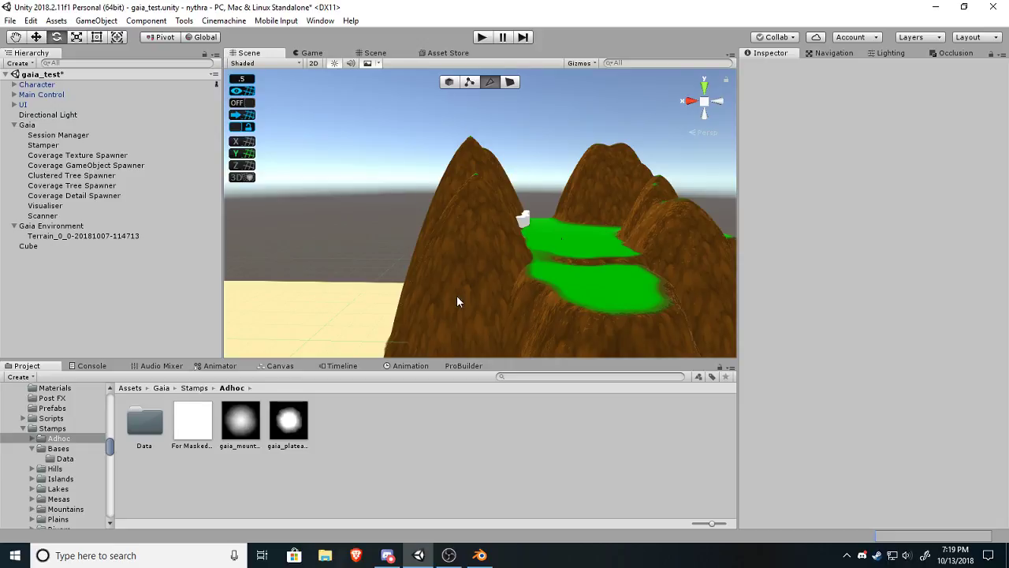
scroll(499, 316, down, 3)
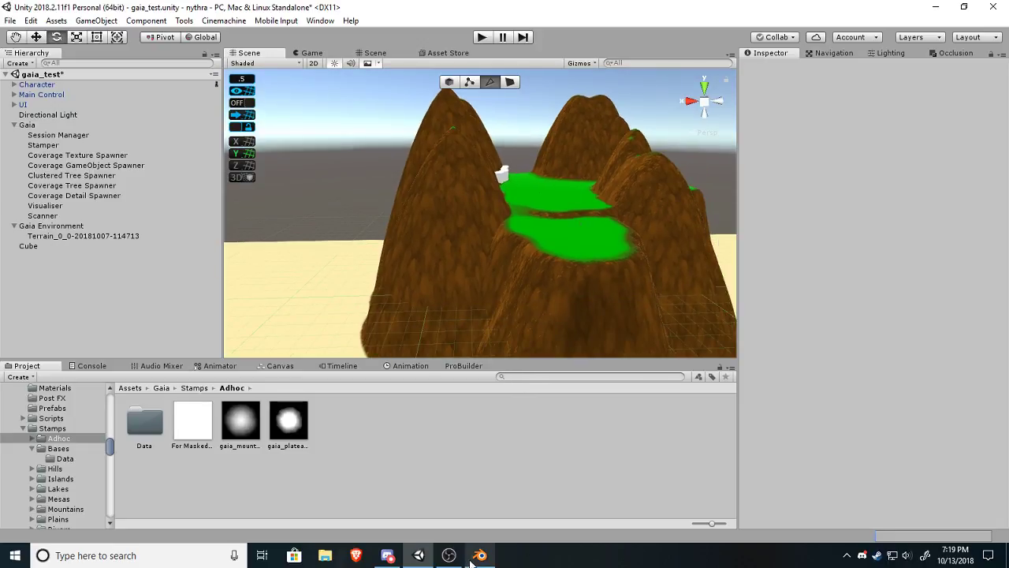
Switch to Blender, deselect the cliff2_LOD0 object and examine its peak and slopes from several angles.
click(479, 555)
mouse_move(635, 254)
middle_down()
mouse_move(607, 379)
mouse_move(631, 300)
mouse_move(599, 238)
mouse_move(657, 258)
mouse_move(667, 311)
mouse_move(658, 345)
mouse_move(651, 246)
mouse_move(648, 255)
middle_up()
key(a)
scroll(640, 276, up, 6)
scroll(616, 236, down, 4)
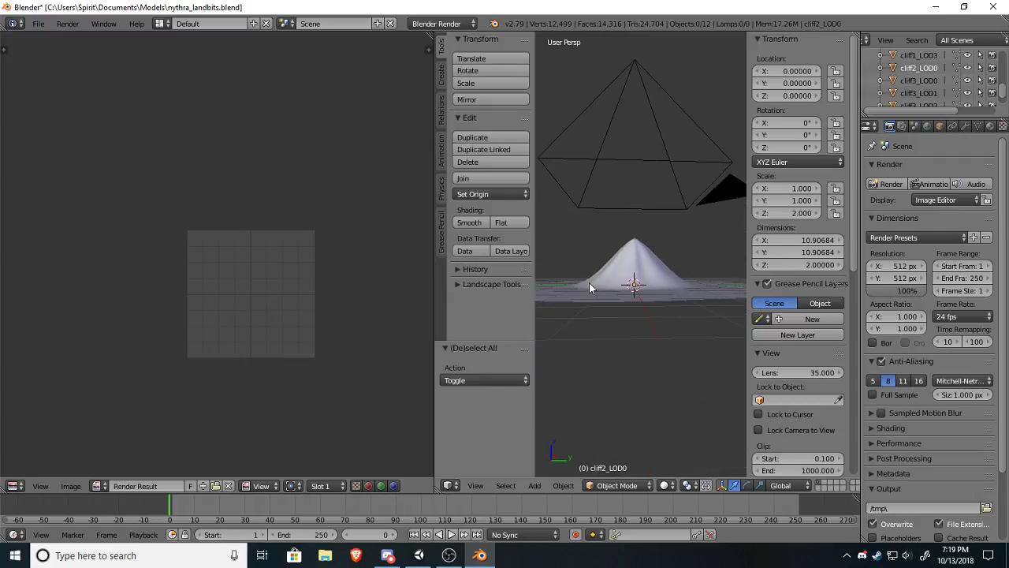
scroll(661, 255, up, 5)
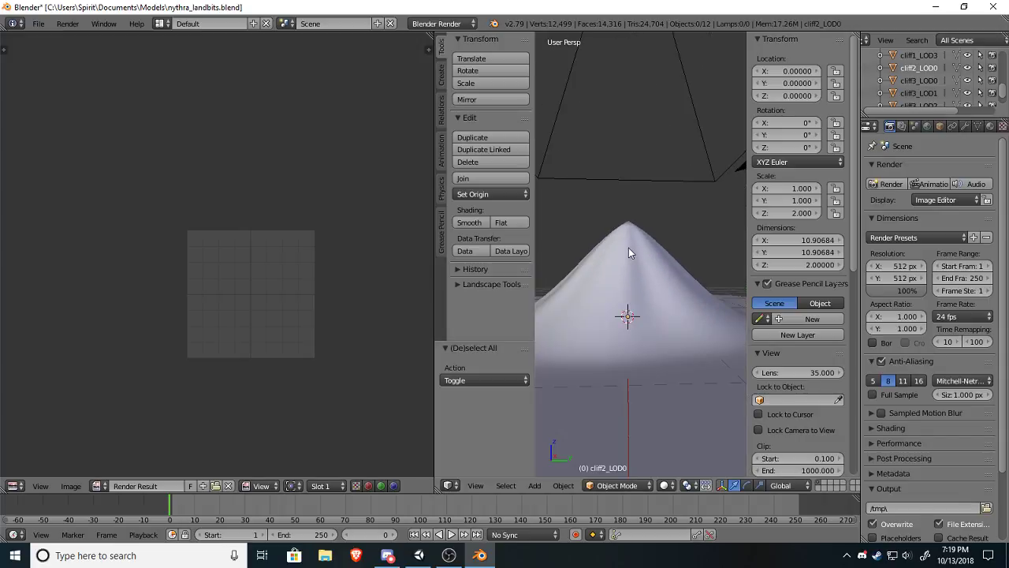
middle_drag(628, 247, 560, 300)
middle_drag(679, 311, 542, 288)
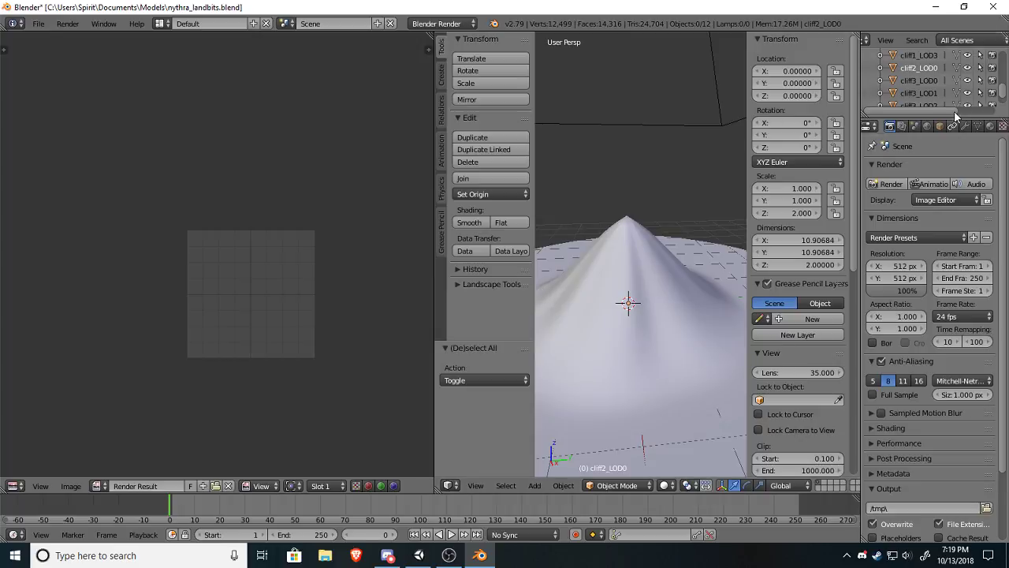
Review the cliff2_LOD0 material's shading settings and its Blend texture's colour ramp, mapping and influence settings.
click(990, 127)
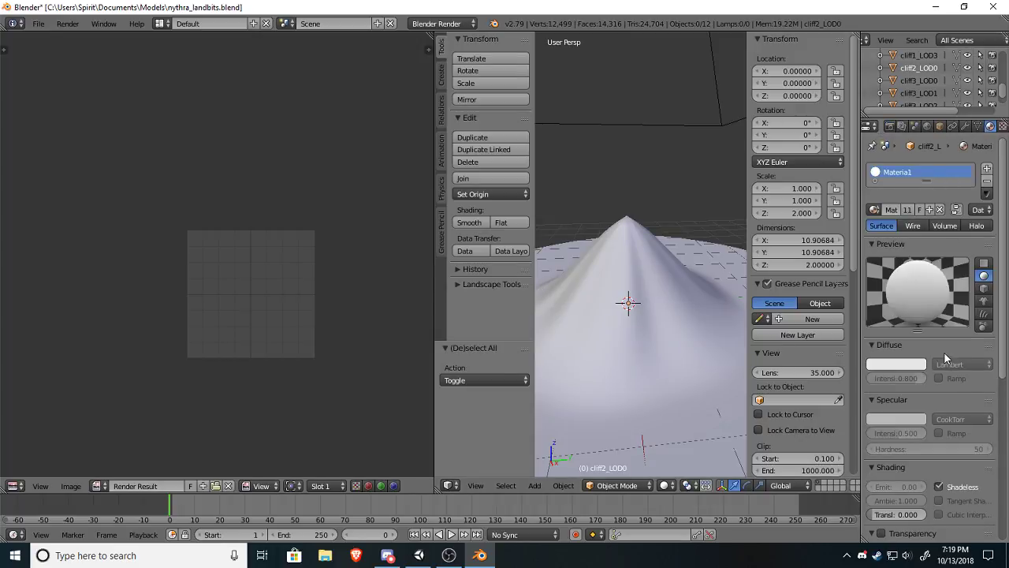
scroll(943, 378, down, 2)
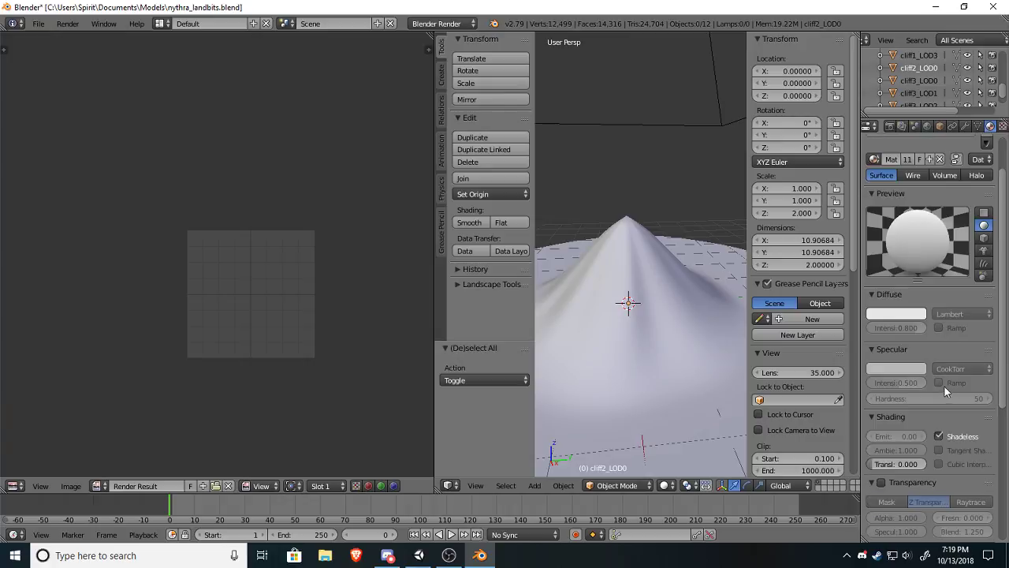
click(1001, 127)
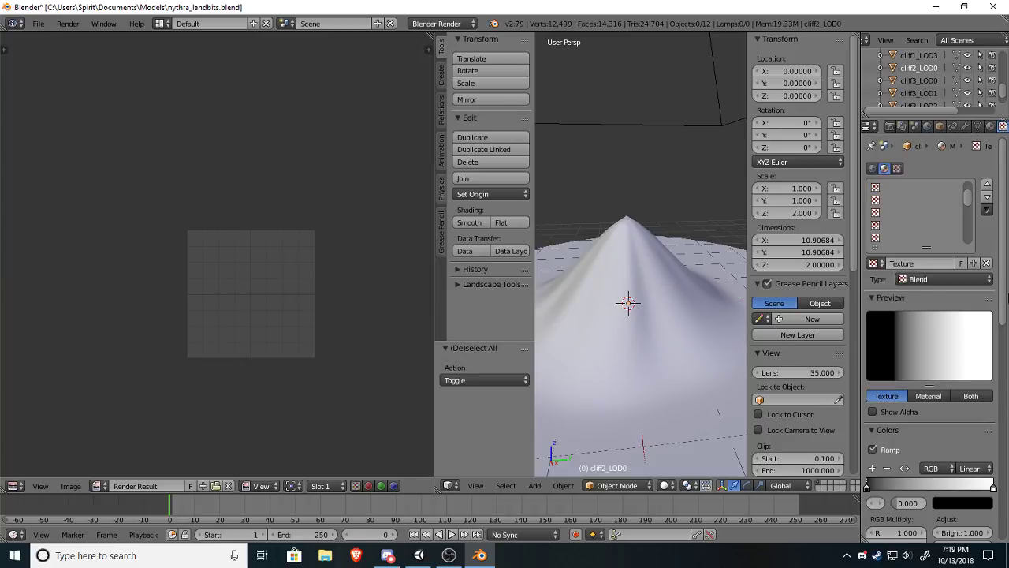
scroll(924, 240, down, 2)
scroll(946, 237, down, 1)
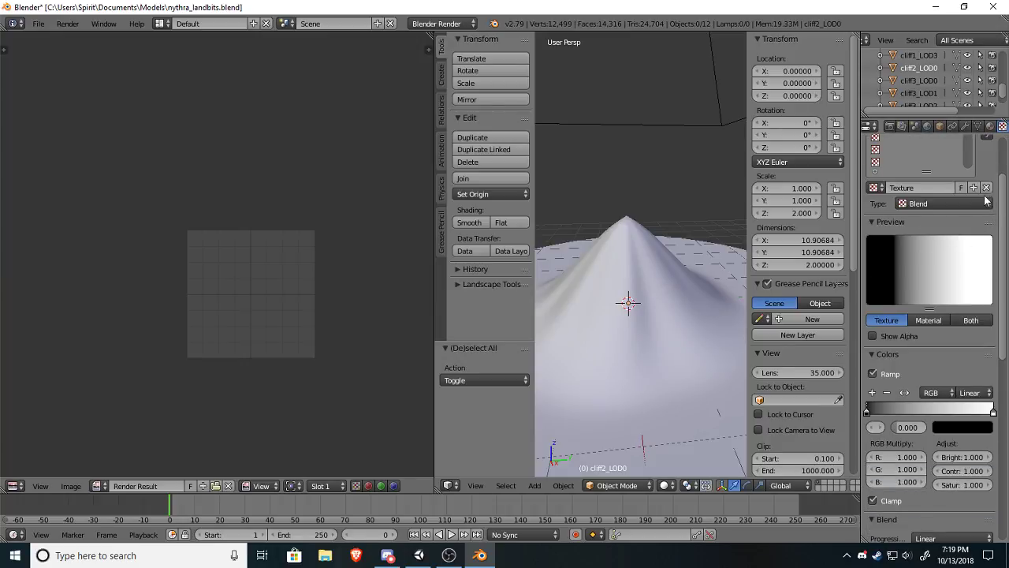
click(913, 205)
scroll(886, 225, down, 3)
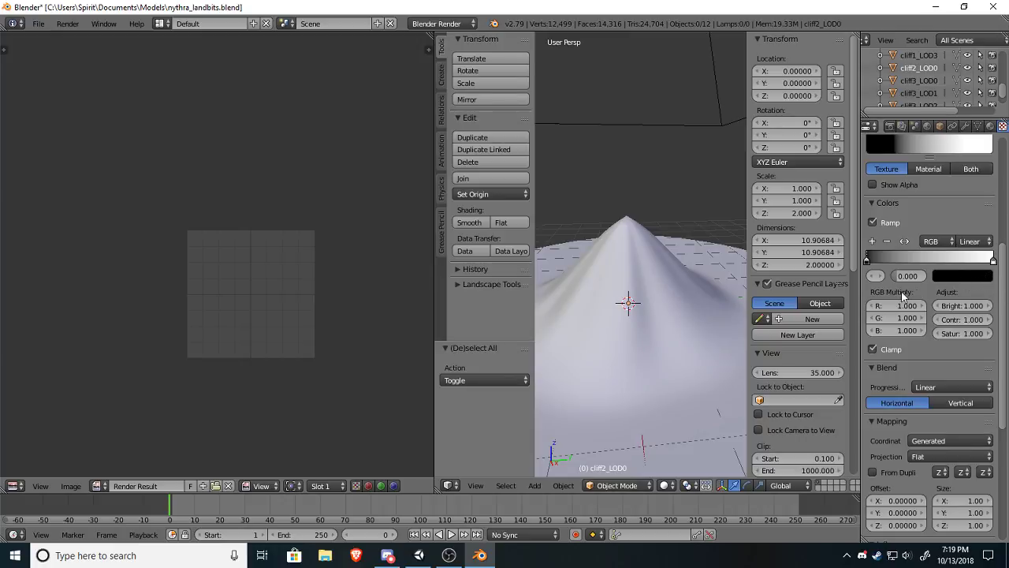
scroll(903, 294, down, 2)
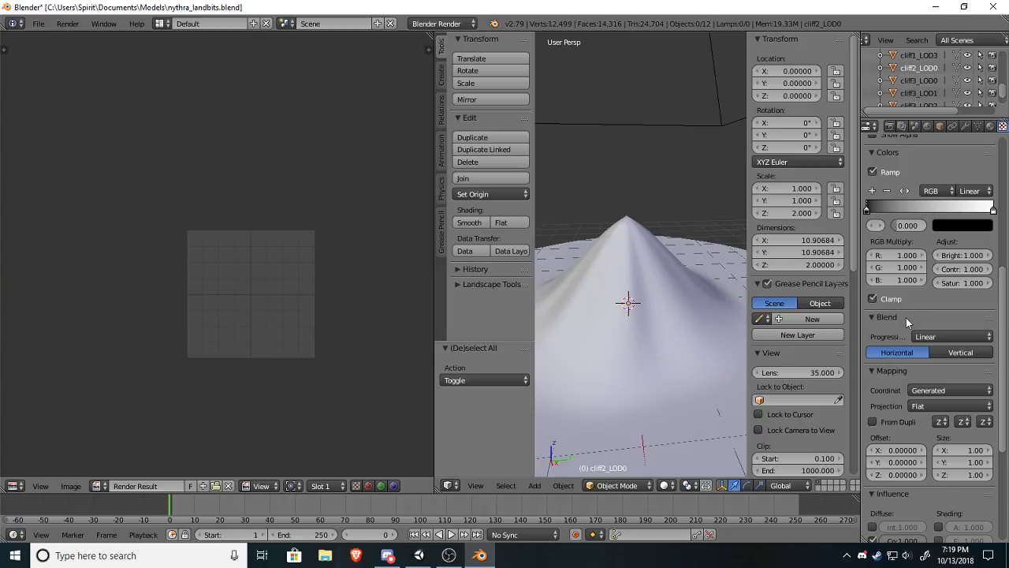
scroll(906, 317, down, 2)
scroll(881, 342, down, 1)
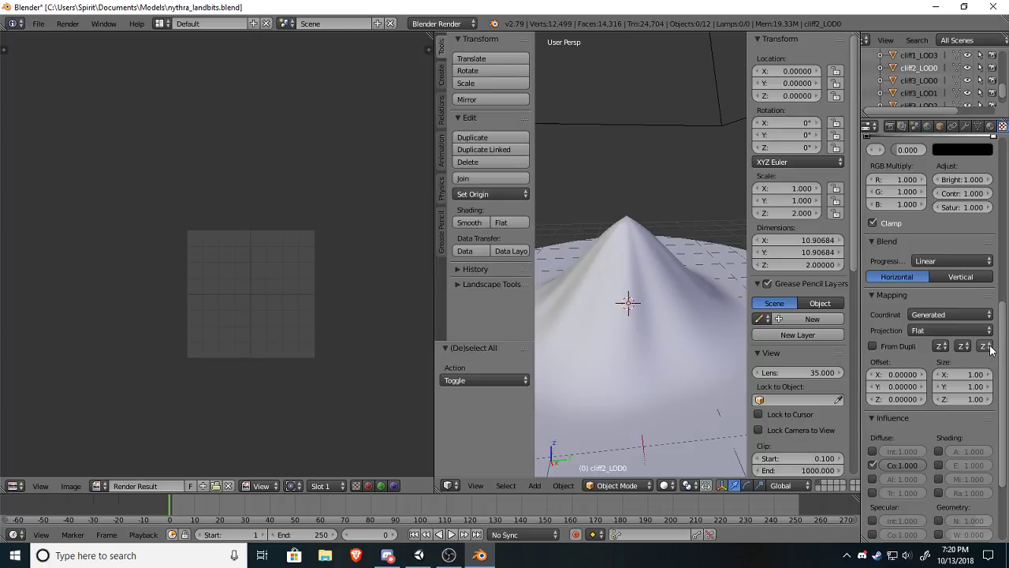
Select the camera above the cliff2_LOD0 peak and review its orthographic lens settings.
middle_drag(635, 246, 614, 167)
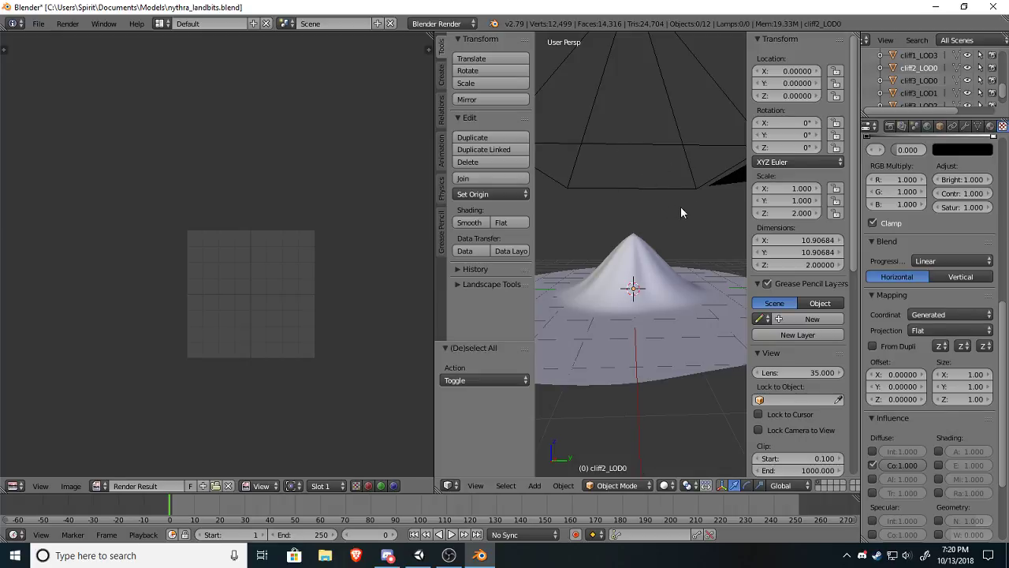
middle_drag(644, 220, 630, 260)
scroll(921, 246, up, 2)
scroll(921, 246, down, 2)
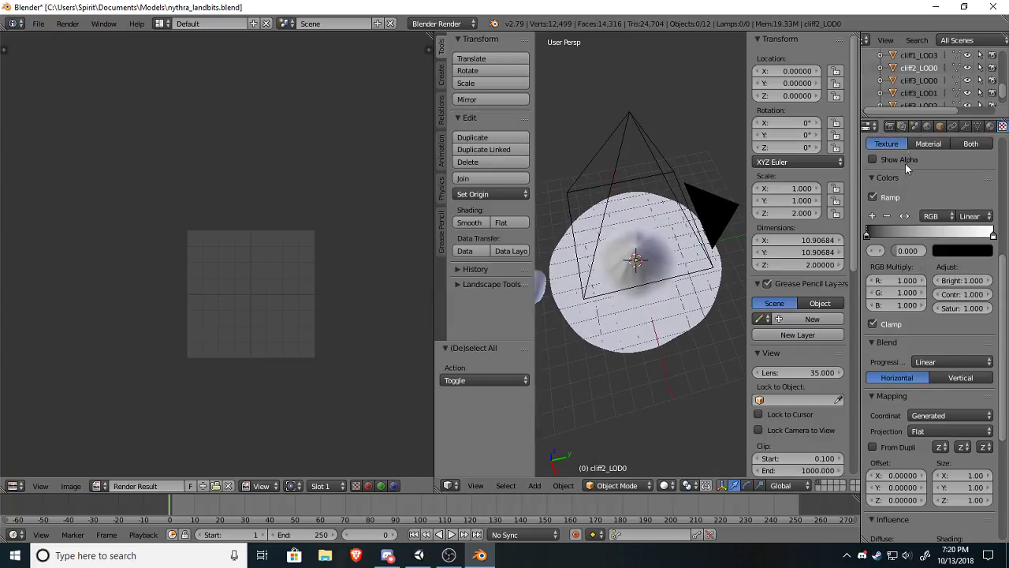
right_click(627, 187)
middle_drag(640, 249, 643, 185)
click(965, 127)
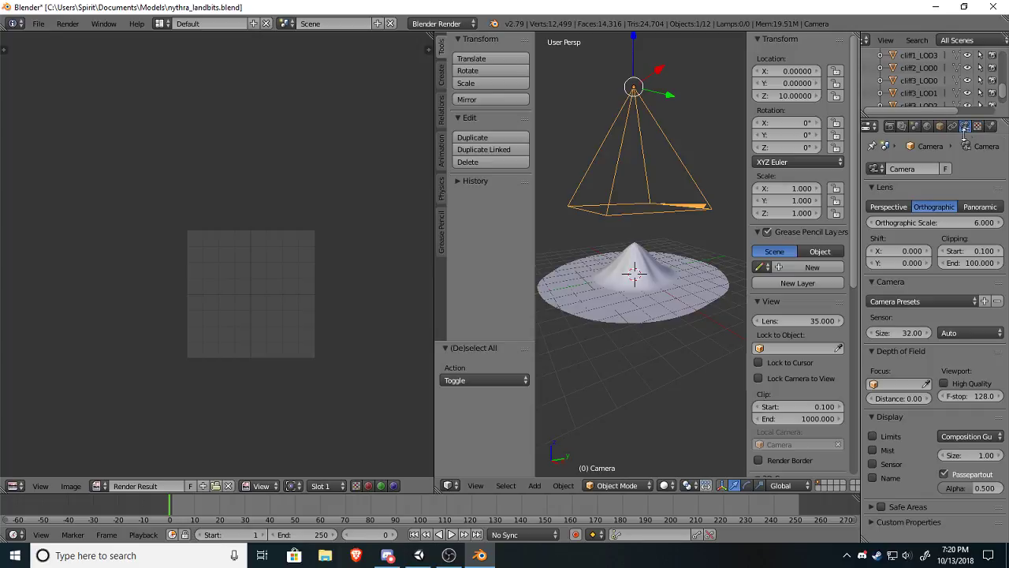
click(936, 208)
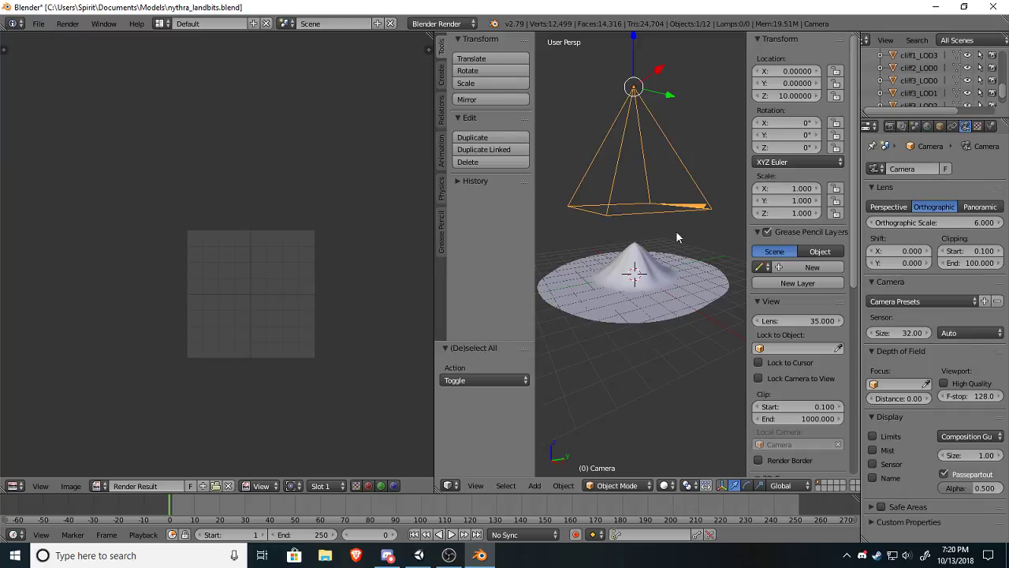
Compare orthographic and perspective views of the camera and cliff2_LOD0, including the right side view.
middle_drag(556, 338, 697, 318)
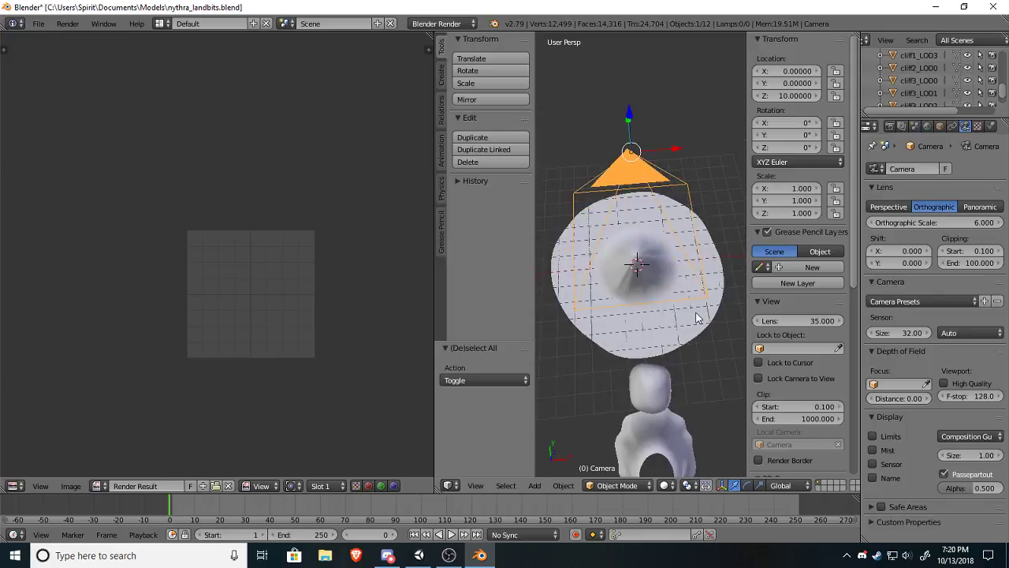
key(KP_5)
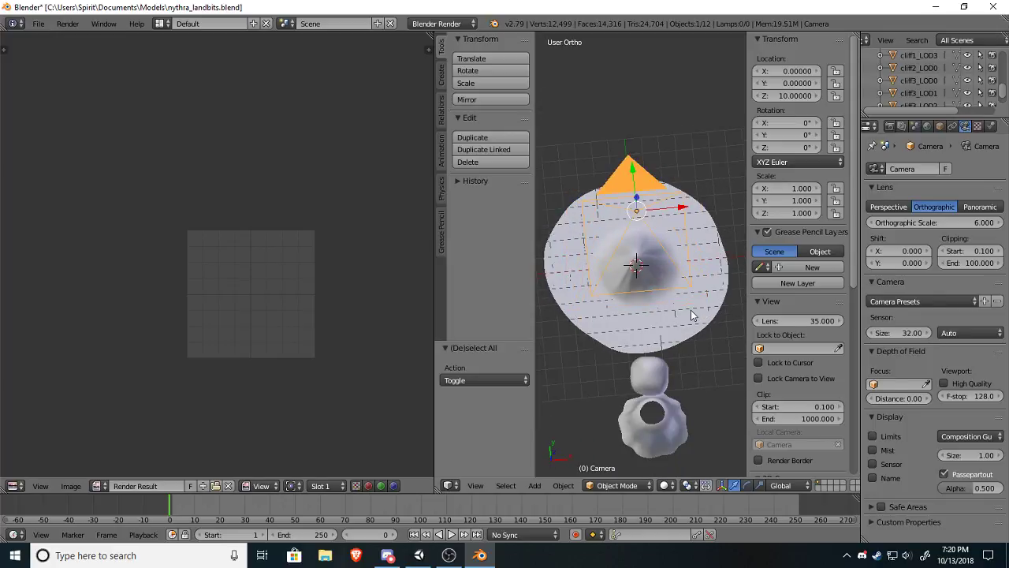
key(KP_3)
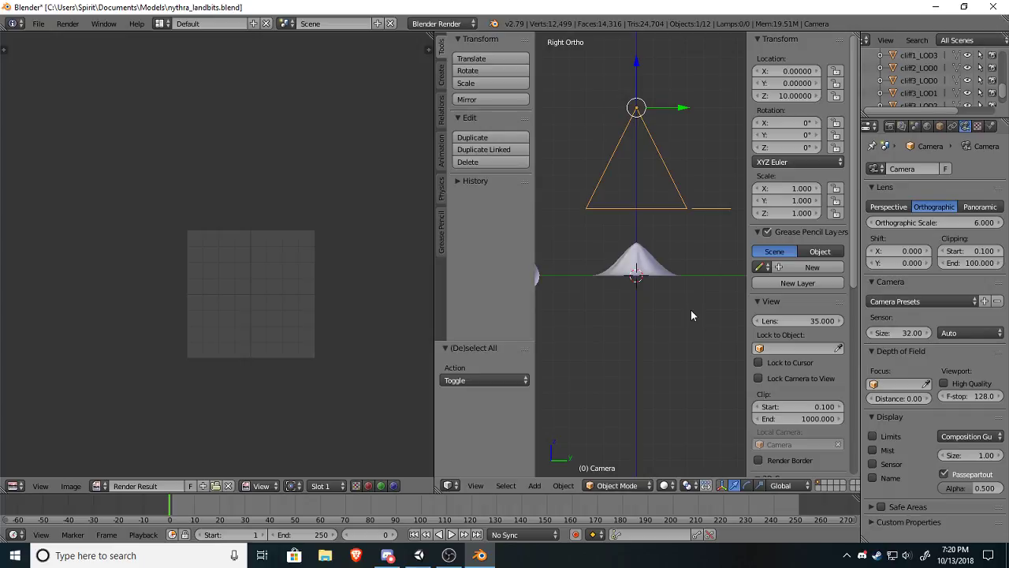
key(KP_5)
key(KP_5)
key(KP_5)
Render the camera's top-down view of cliff2_LOD0 as a grayscale height map.
mouse_move(652, 257)
middle_down()
mouse_move(646, 232)
mouse_move(633, 360)
mouse_move(646, 308)
mouse_move(639, 250)
mouse_move(641, 264)
middle_up()
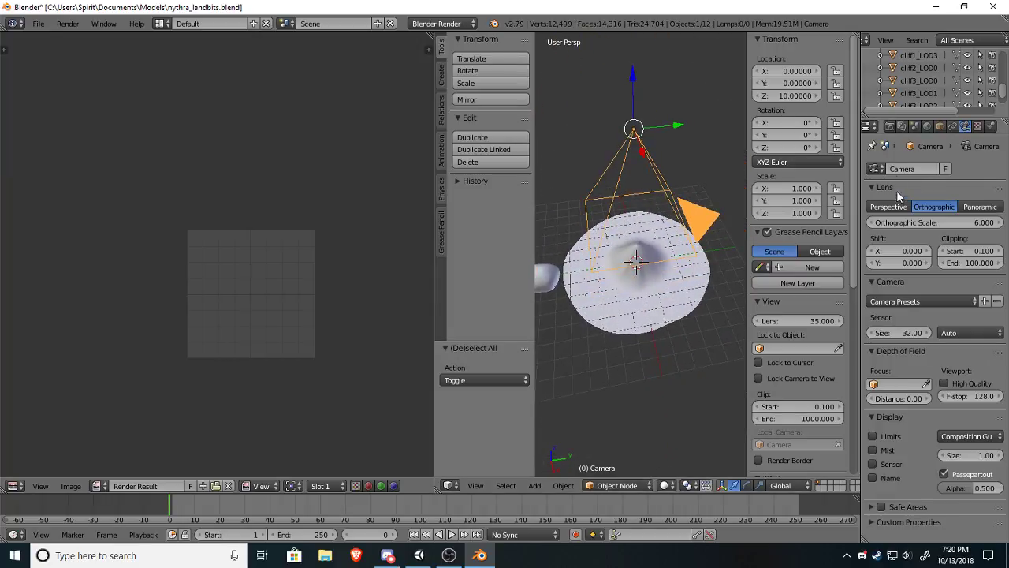
click(889, 126)
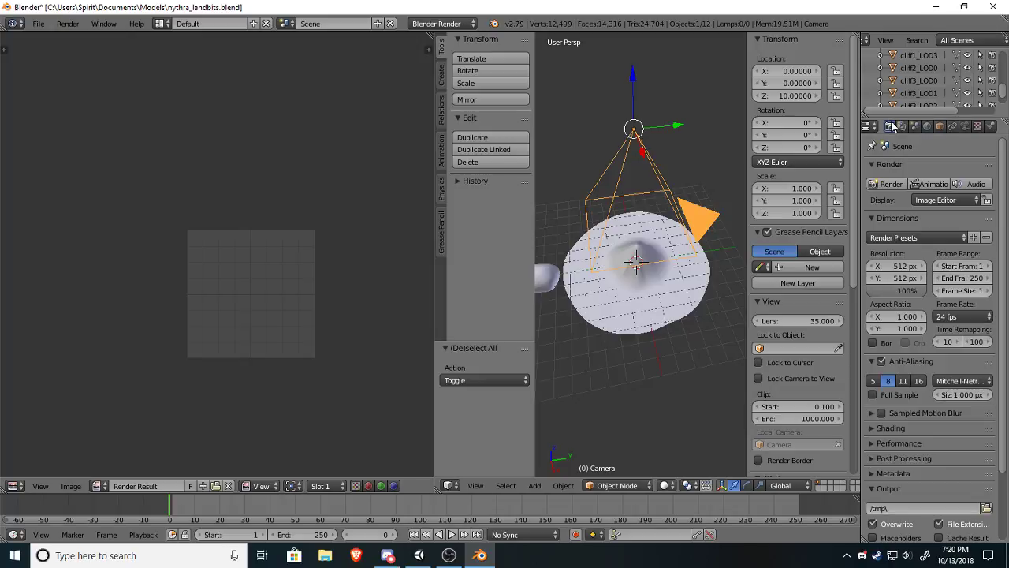
click(888, 184)
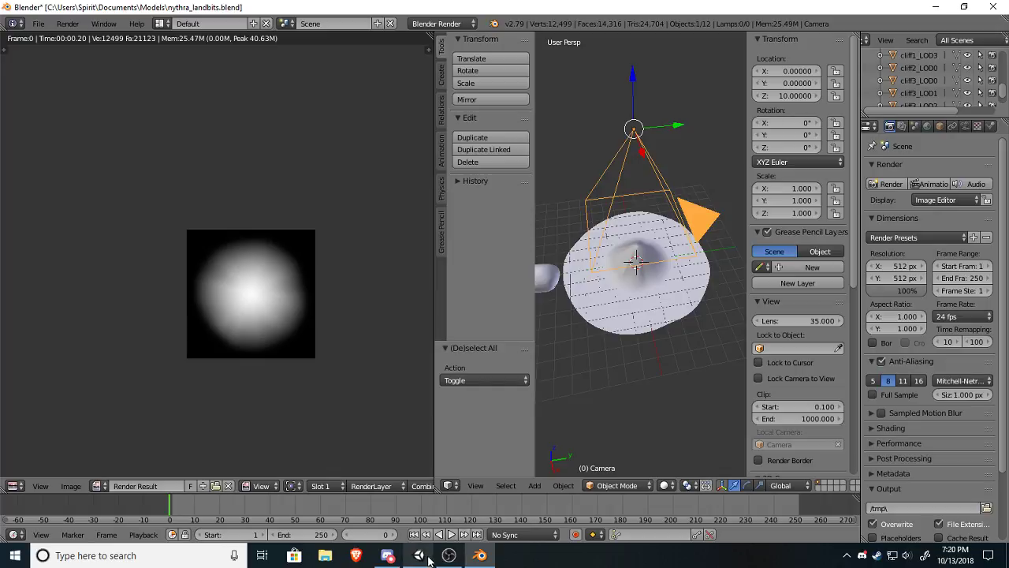
Switch to Unity and view the stamped hills and plateaus from a wider angle.
mouse_move(419, 551)
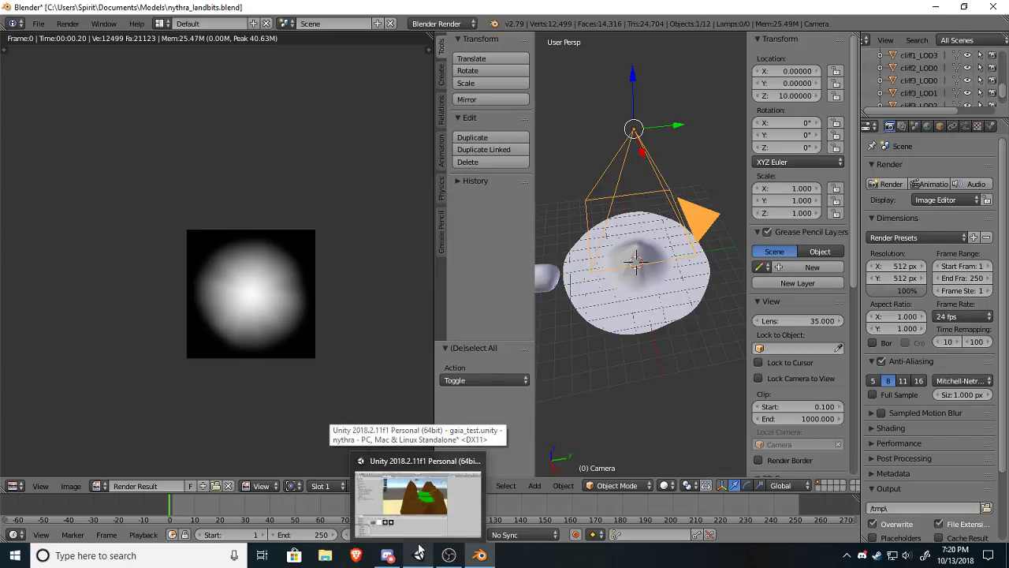
click(419, 551)
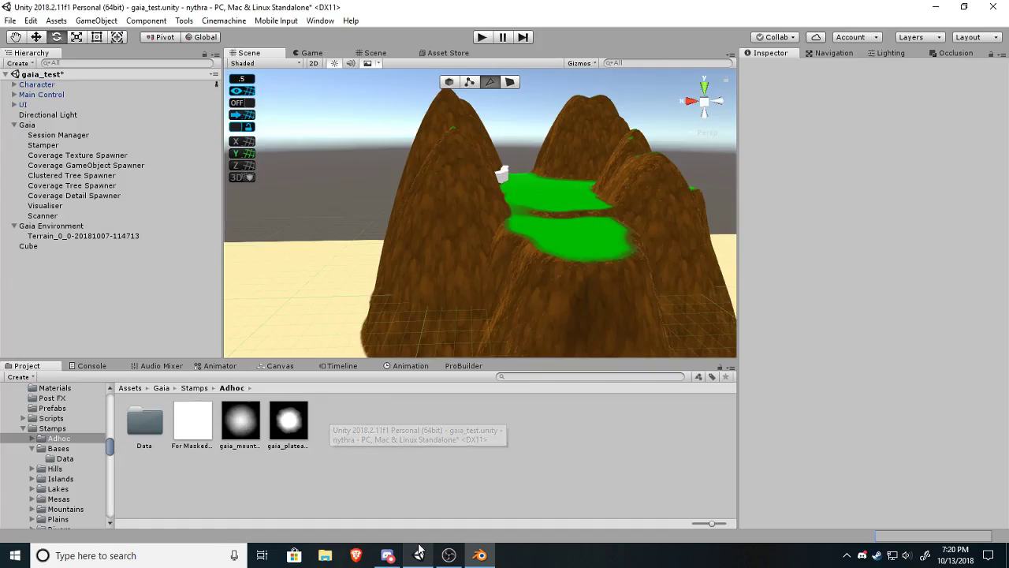
alt+drag(368, 222, 400, 203)
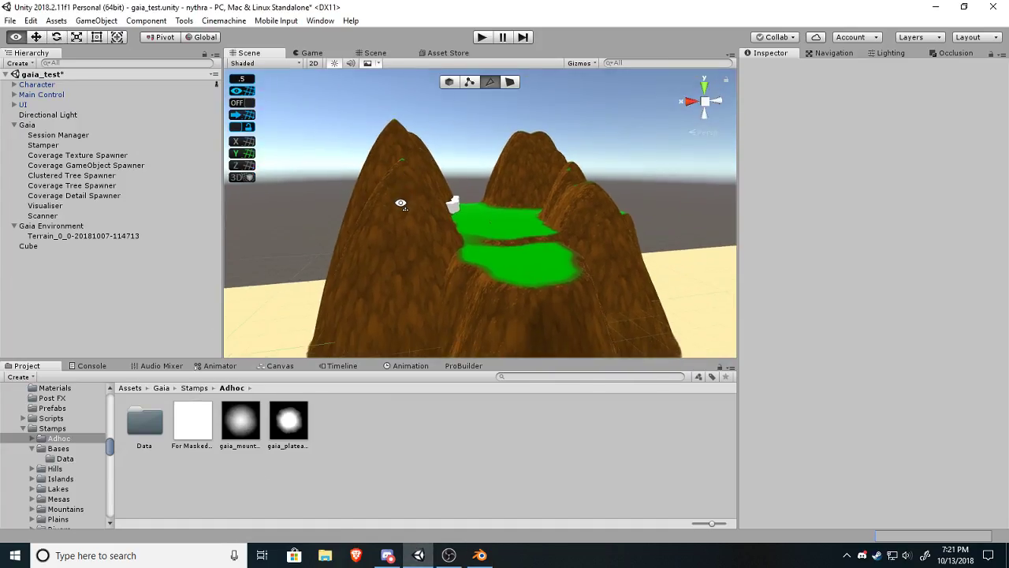
right_drag(345, 256, 375, 246)
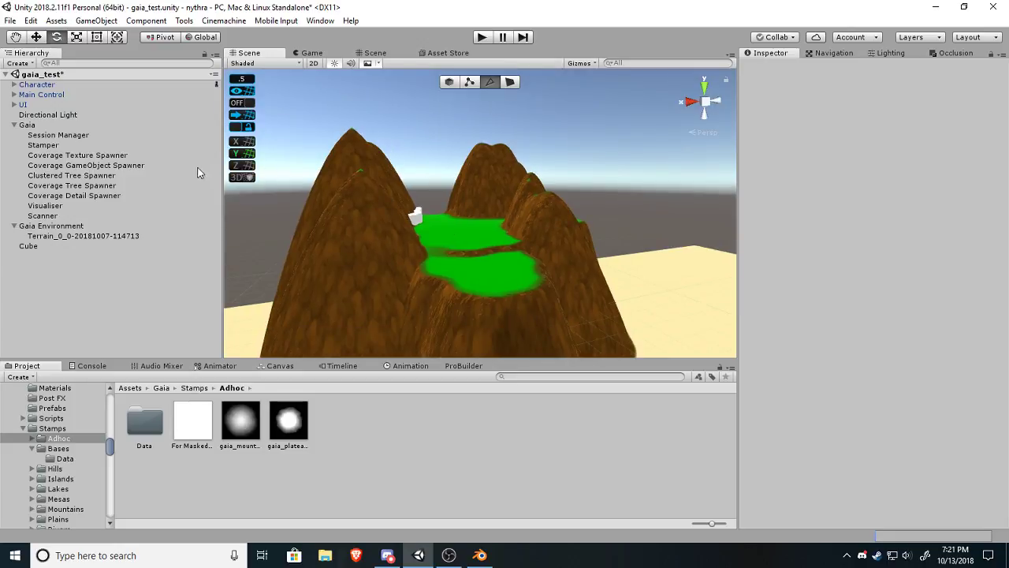
Select the Gaia Scanner, review its scan settings, then deselect it and examine its mountain preview from several angles.
click(43, 216)
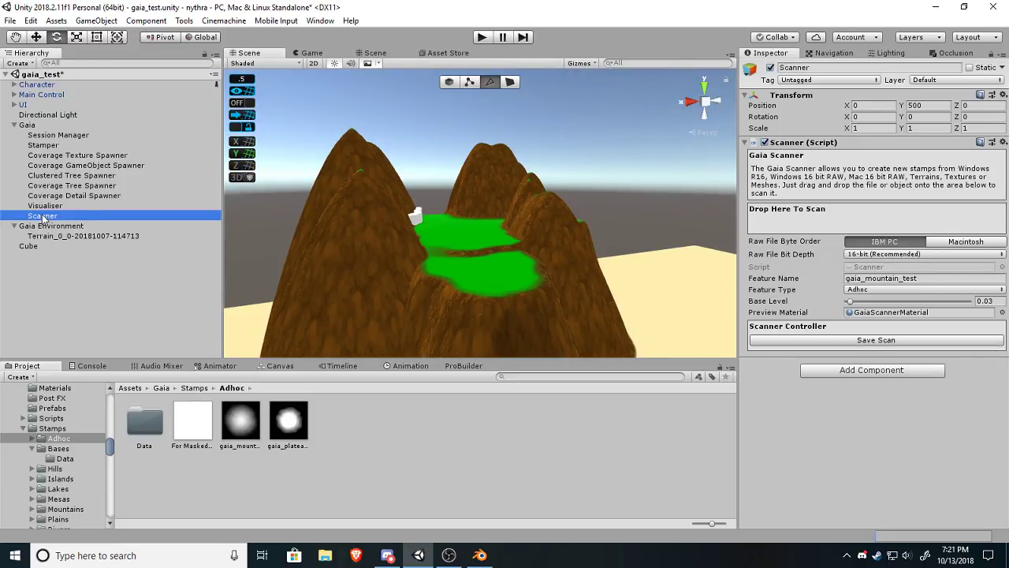
right_drag(454, 265, 233, 500)
key(f)
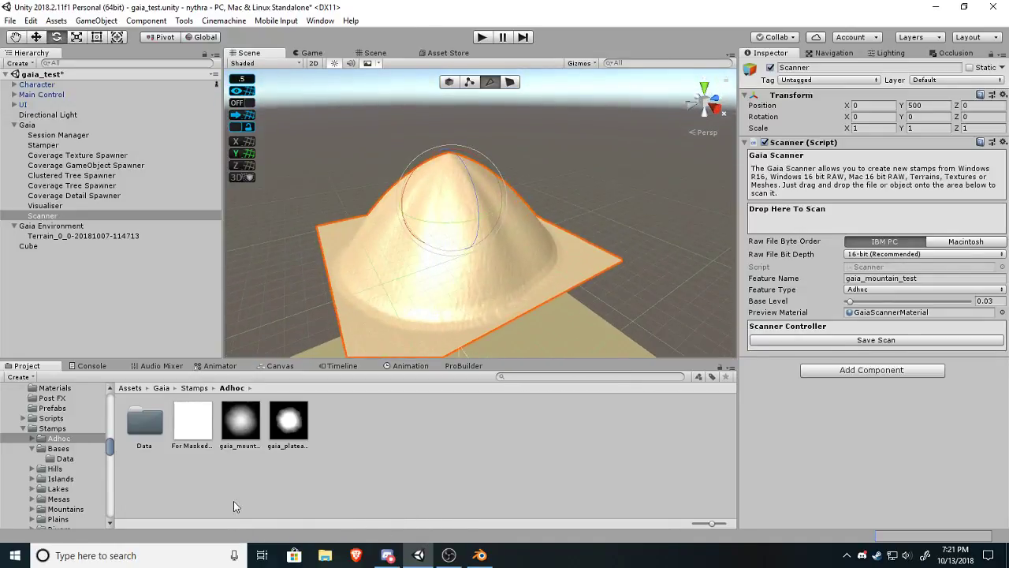
right_drag(545, 232, 521, 194)
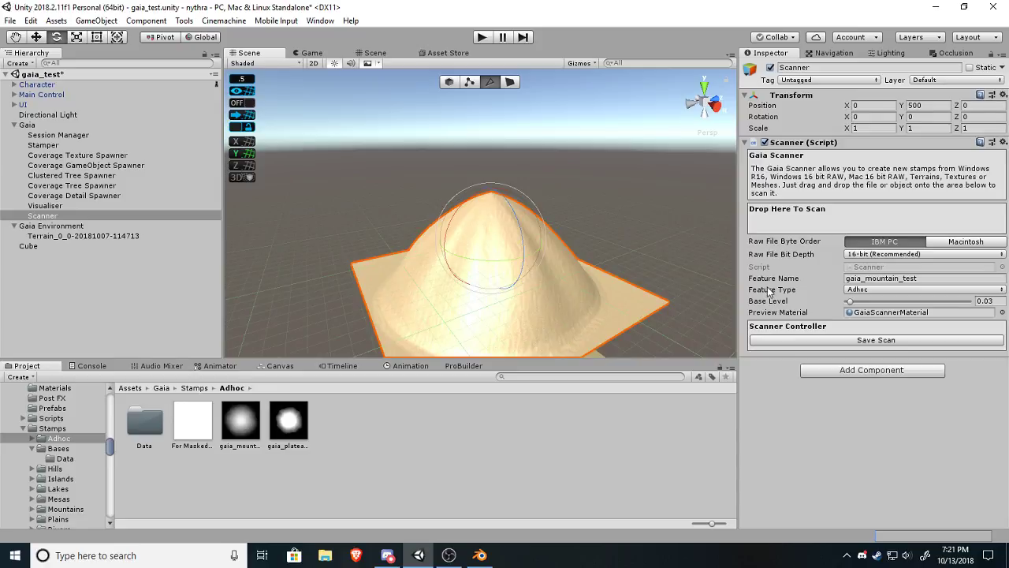
click(406, 225)
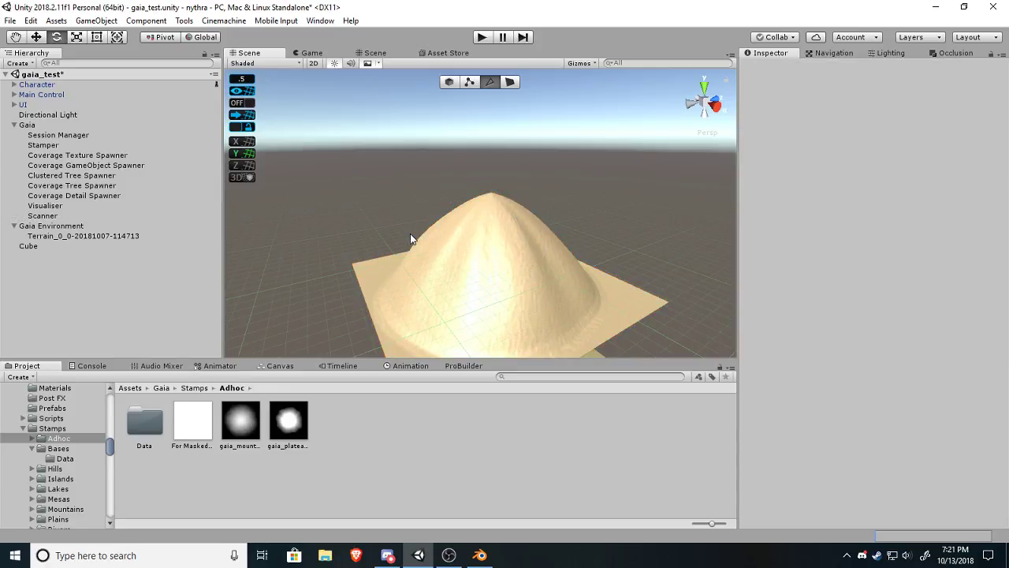
right_drag(483, 246, 564, 229)
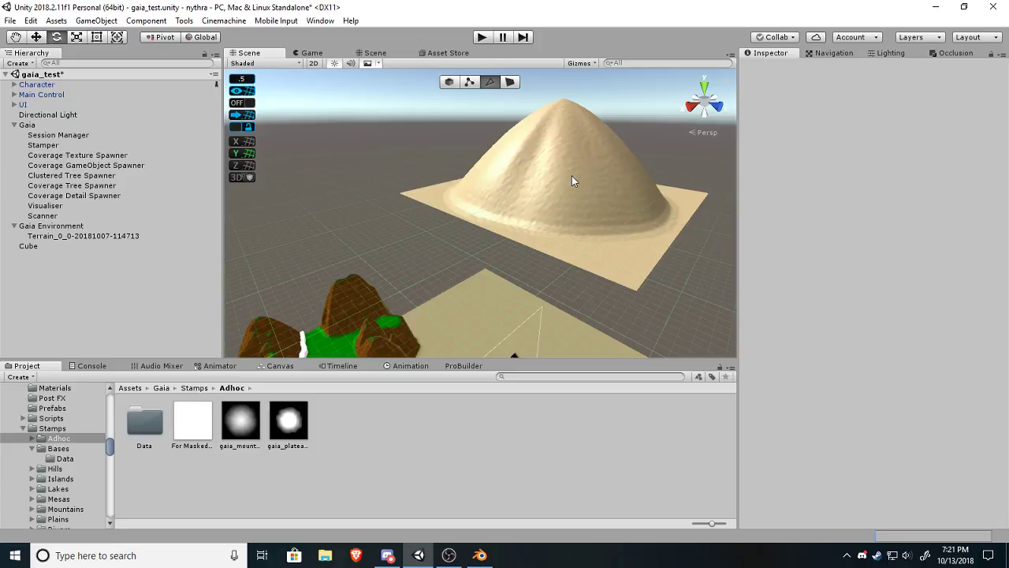
right_drag(573, 176, 654, 180)
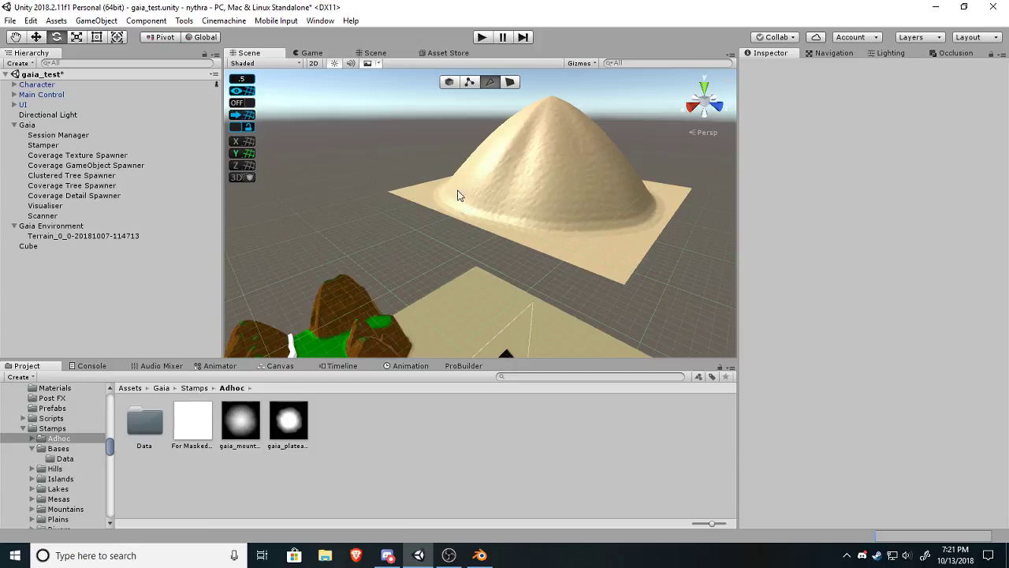
right_drag(639, 110, 627, 146)
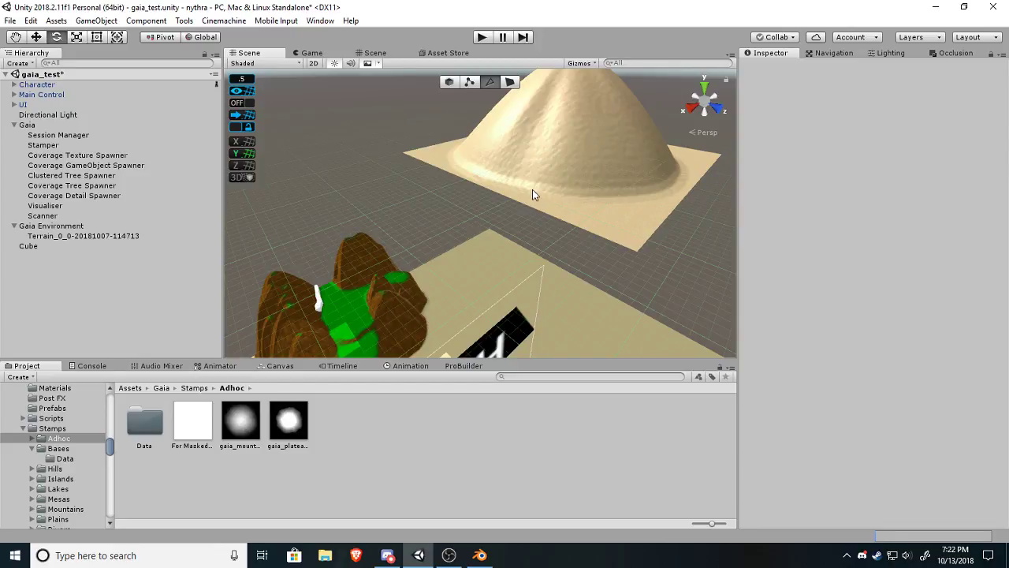
Examine the stamped hills, the green plateaus and the ledge between them up close, with the terrain selected.
right_drag(533, 193, 422, 316)
key(w)
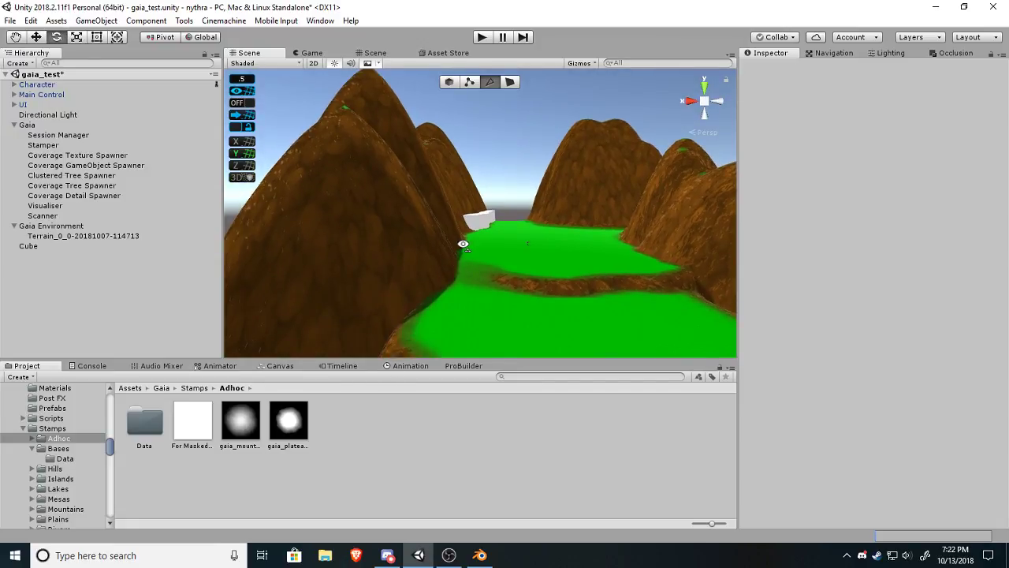
right_drag(463, 244, 572, 270)
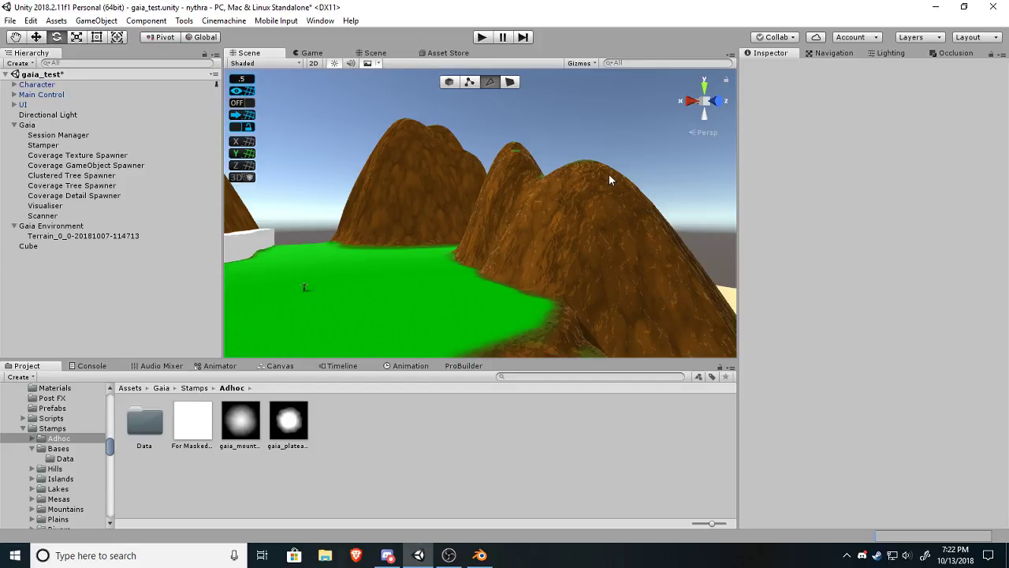
click(598, 212)
right_drag(598, 202, 460, 167)
right_drag(403, 257, 467, 196)
right_drag(409, 235, 584, 249)
right_drag(478, 227, 504, 258)
right_drag(430, 246, 383, 213)
right_drag(507, 187, 457, 254)
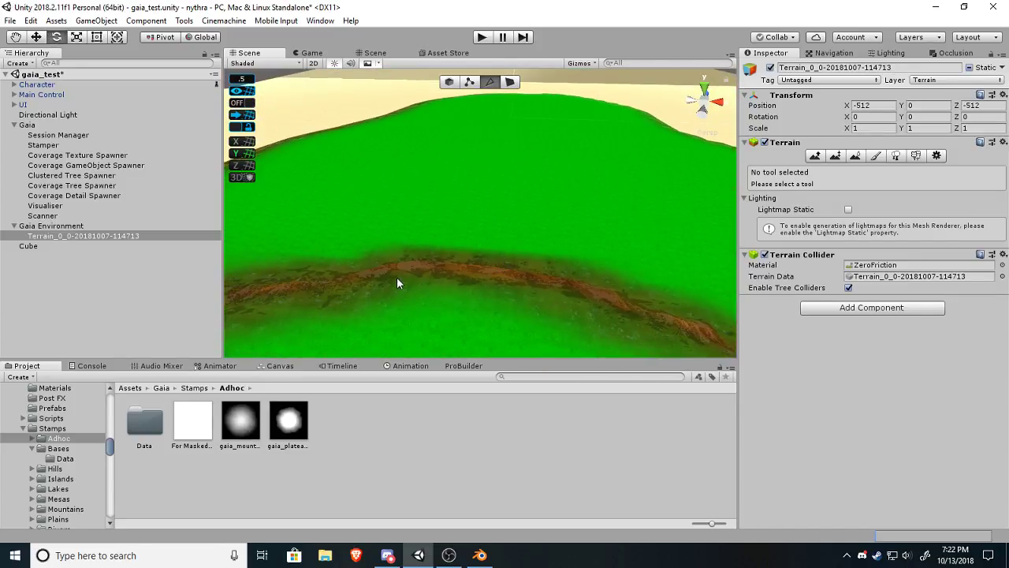
right_drag(632, 300, 430, 242)
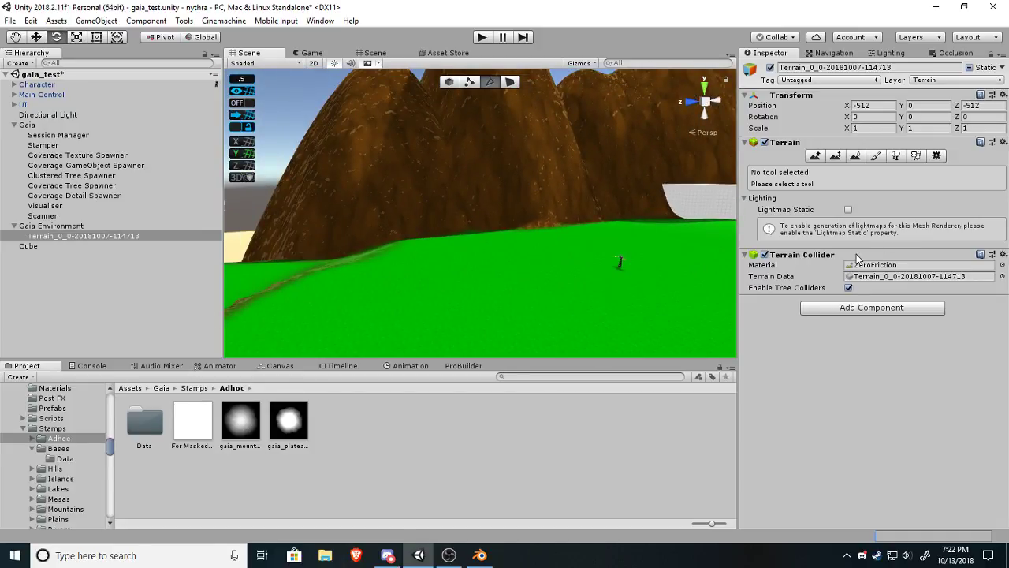
Open the terrain's settings and review its base terrain, tree, wind and resolution options.
click(937, 156)
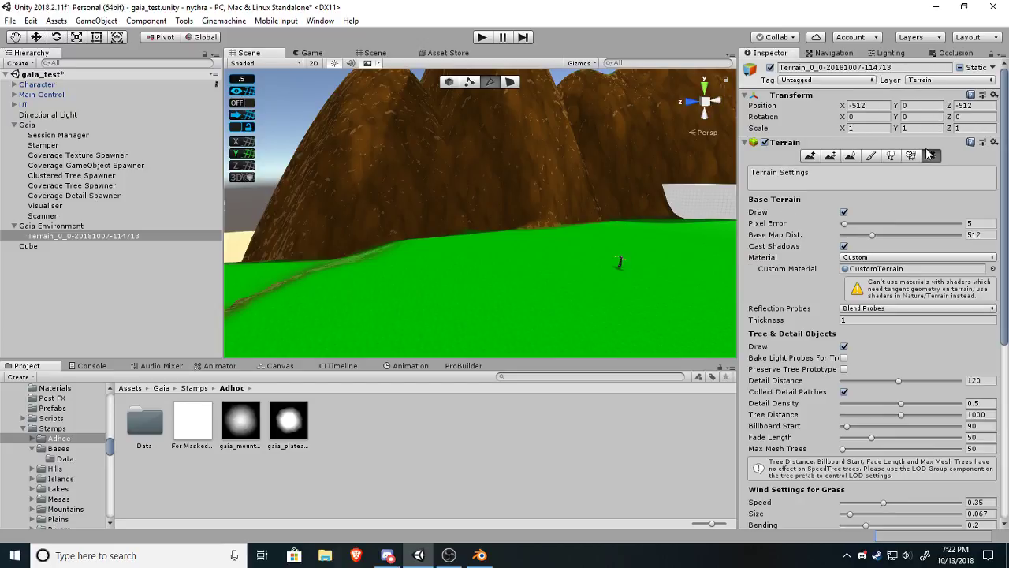
scroll(807, 251, down, 2)
scroll(799, 250, down, 2)
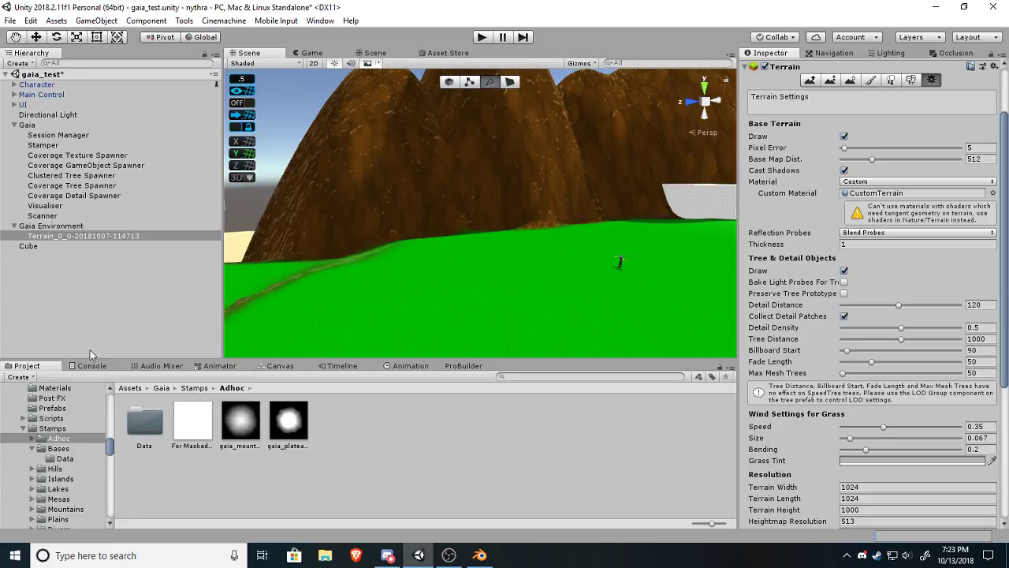
Locate the terrain's CustomTerrain material in the project and open its shader for editing.
click(876, 194)
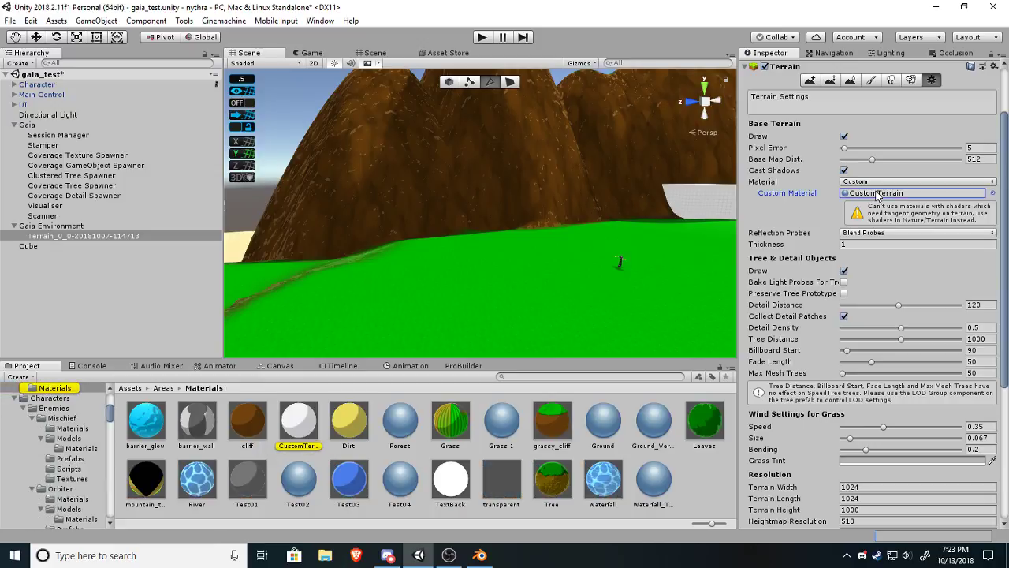
click(298, 425)
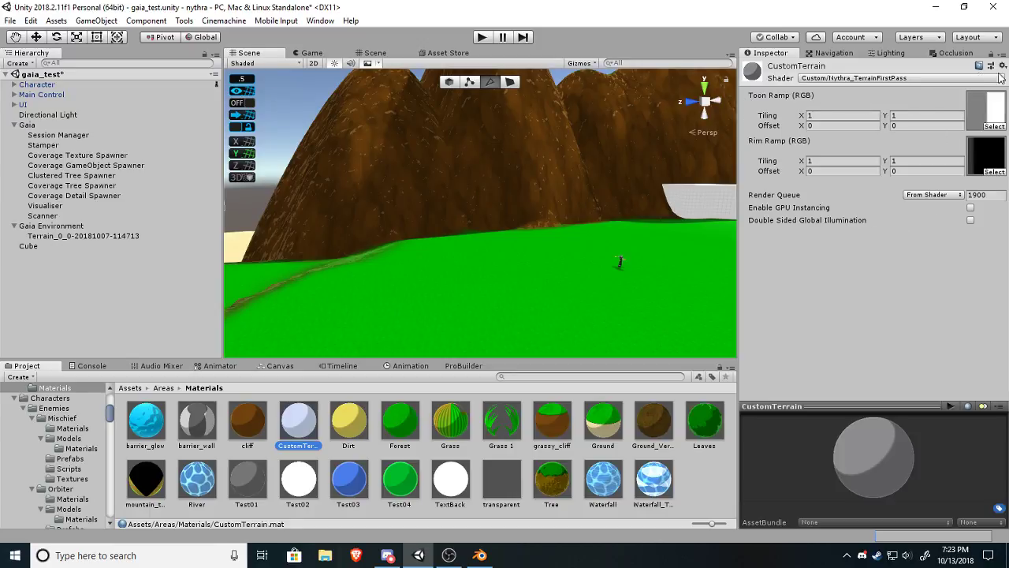
click(1002, 65)
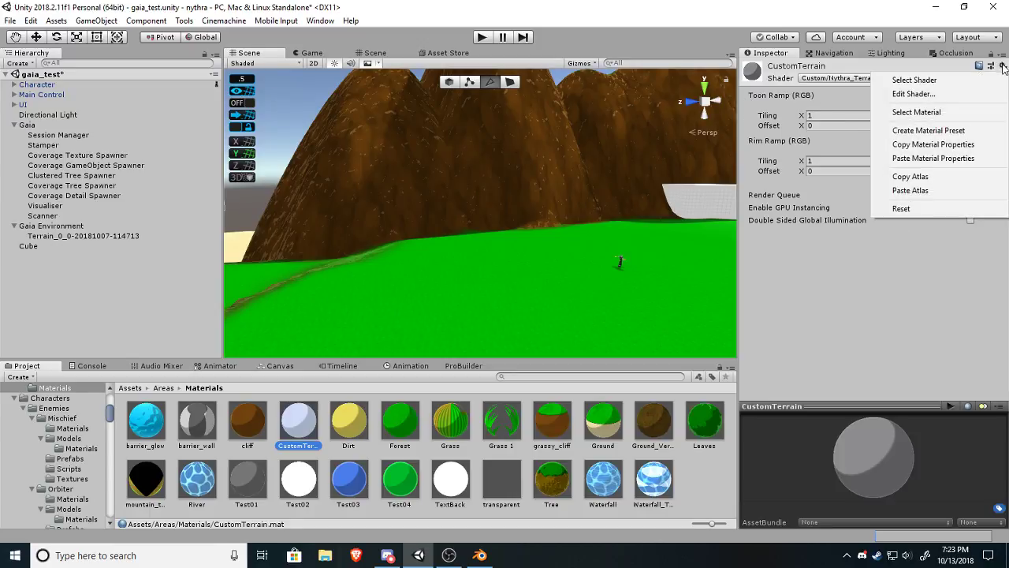
click(921, 94)
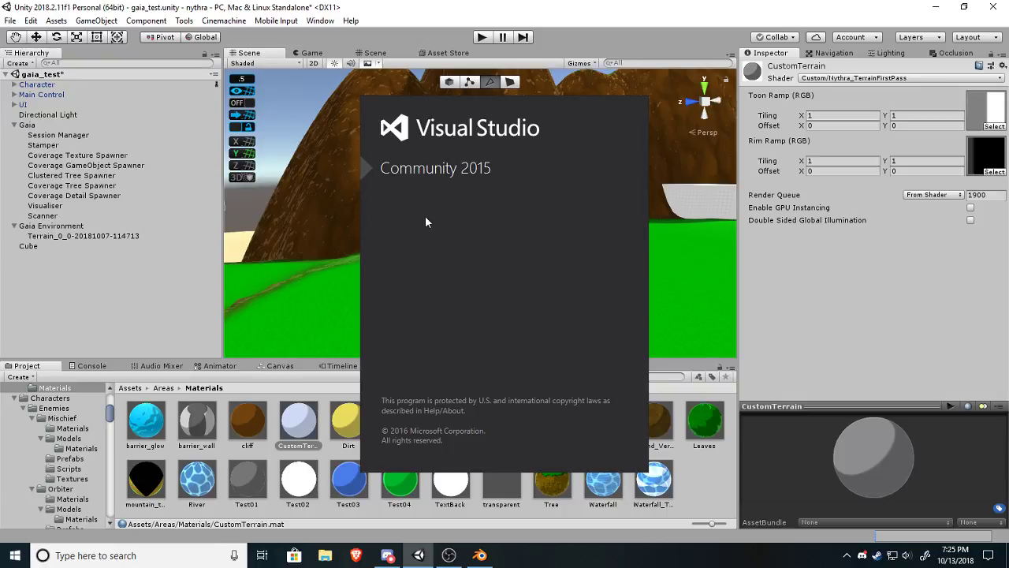
click(387, 555)
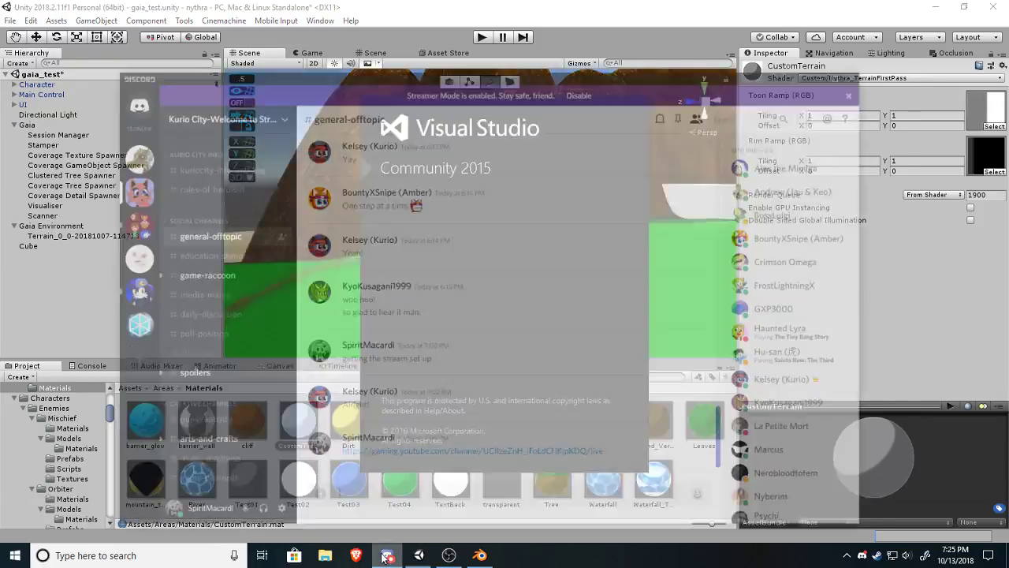
click(417, 555)
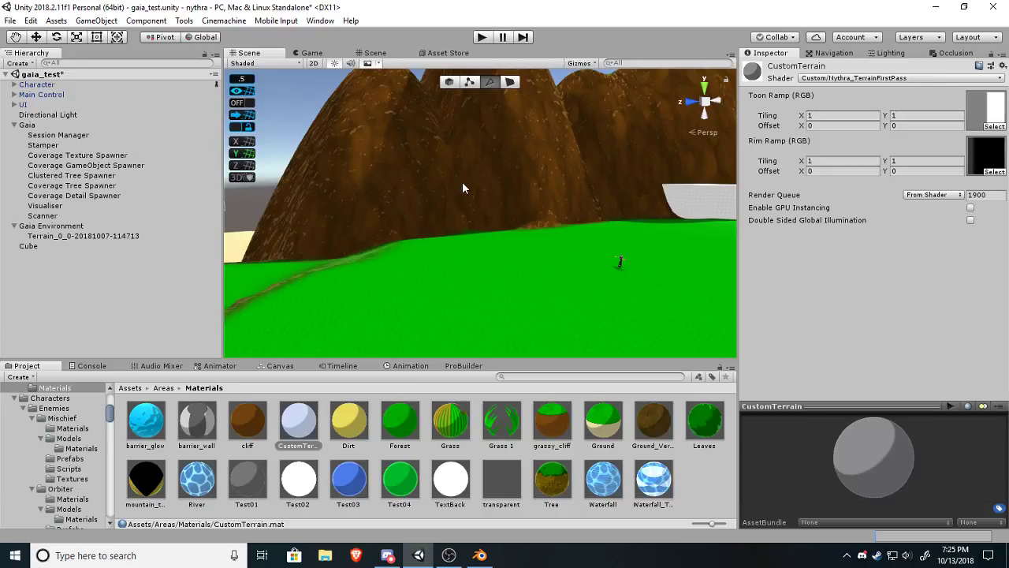
right_drag(477, 242, 467, 288)
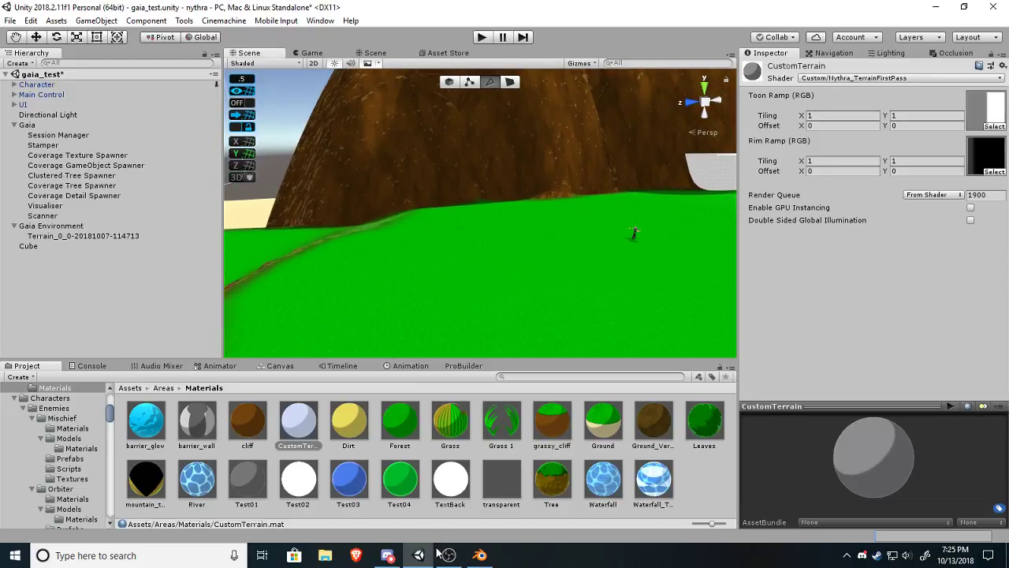
Open the CustomTerrain material's shader for editing and switch to Visual Studio.
click(1001, 65)
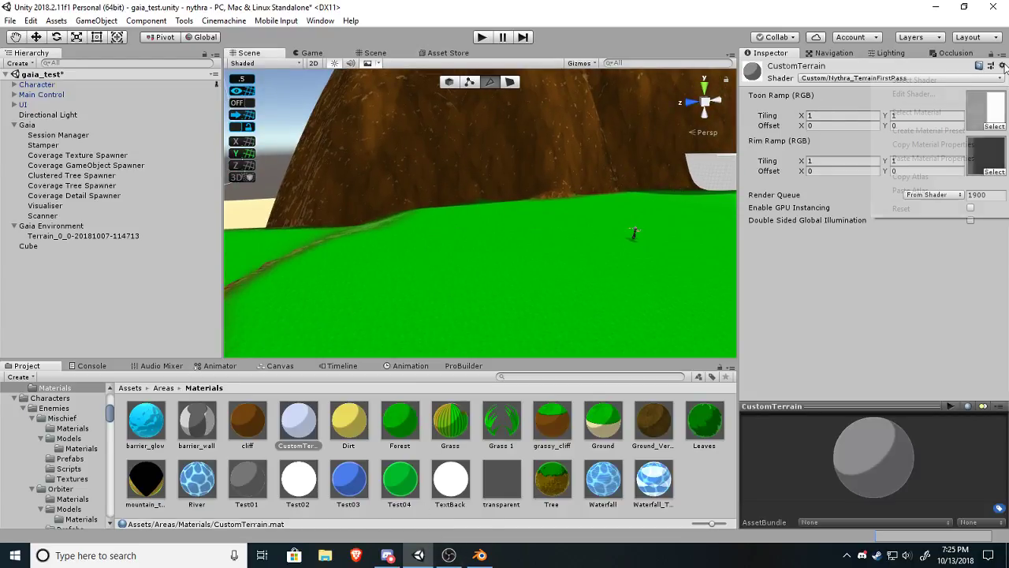
click(915, 94)
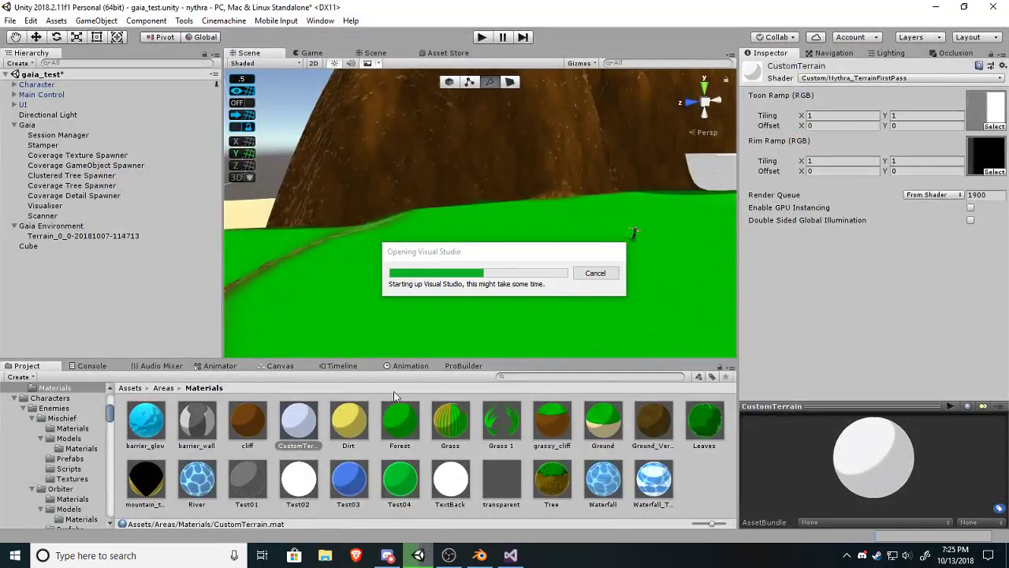
click(512, 558)
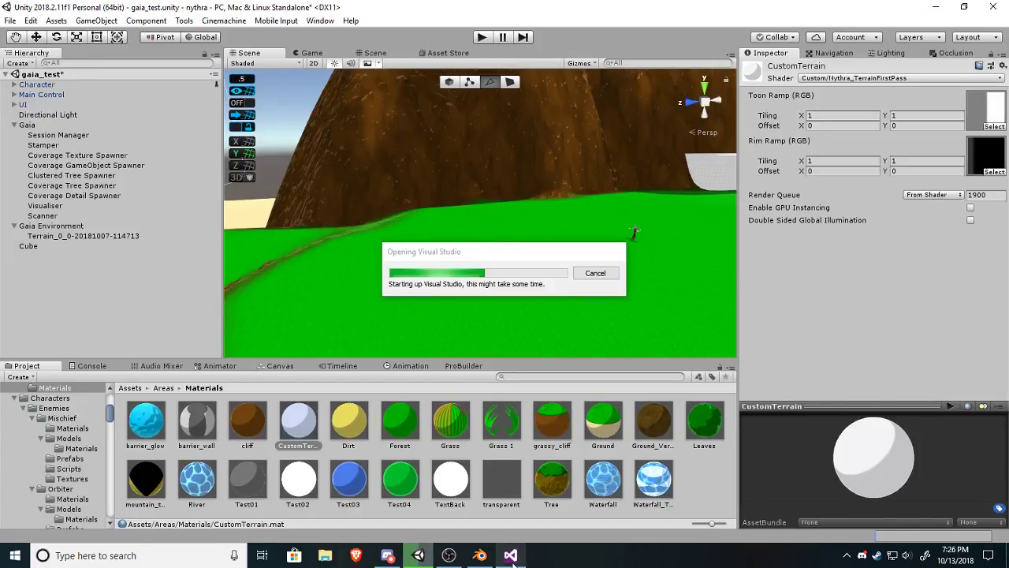
Close the extra empty Visual Studio window and dismiss the prompt for choosing an app for .shader files.
mouse_move(512, 556)
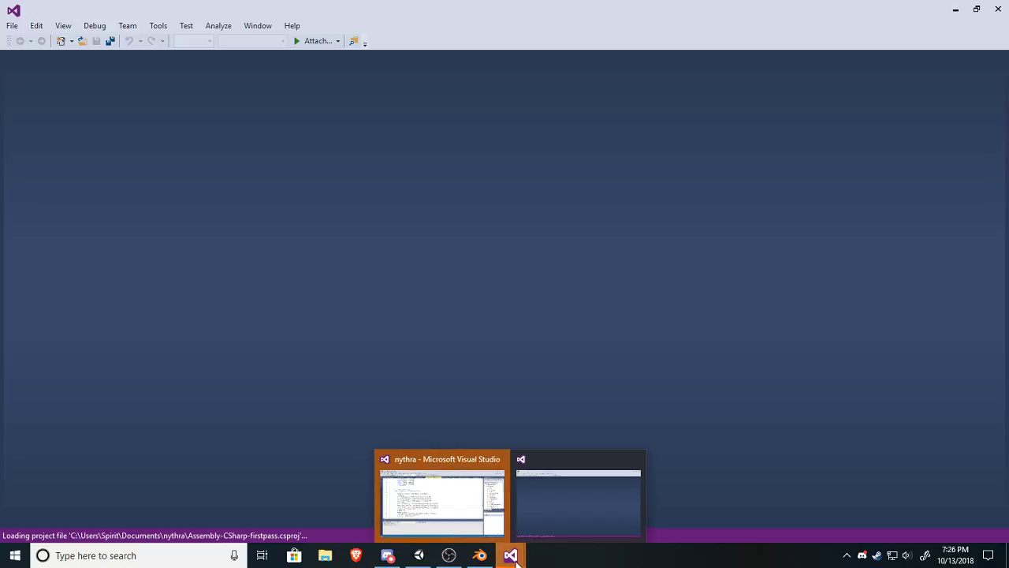
mouse_move(549, 518)
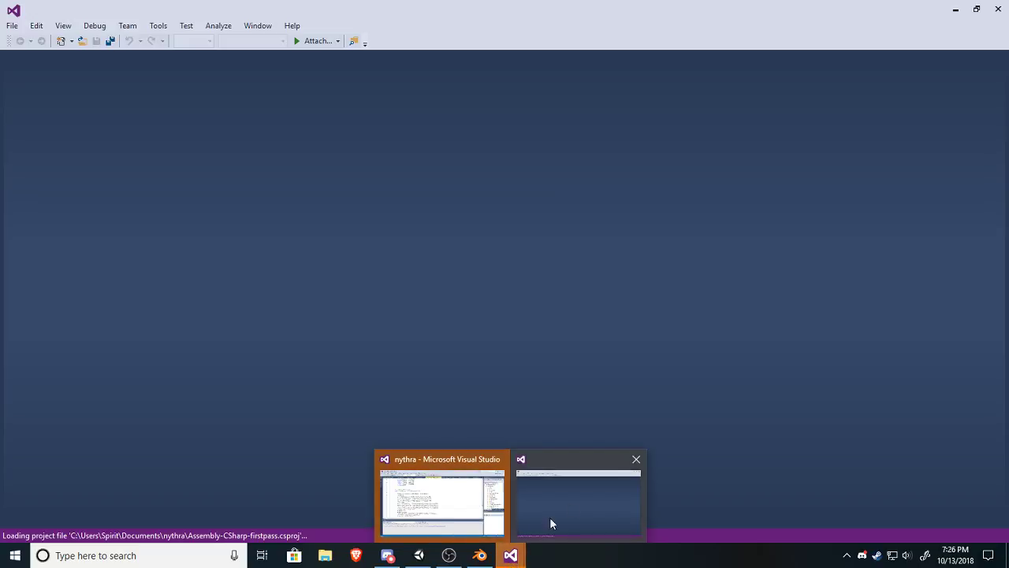
click(637, 463)
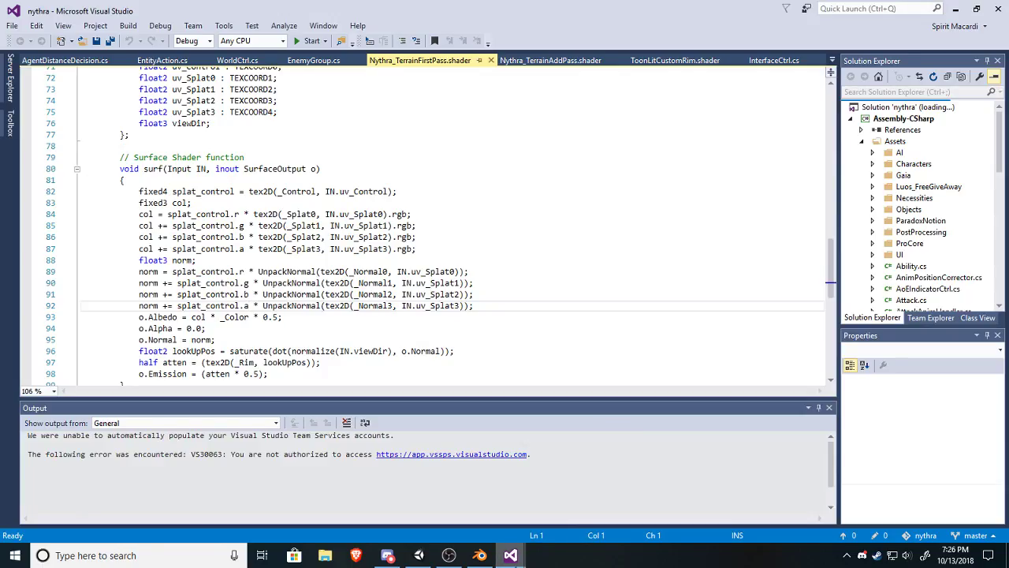
mouse_move(512, 557)
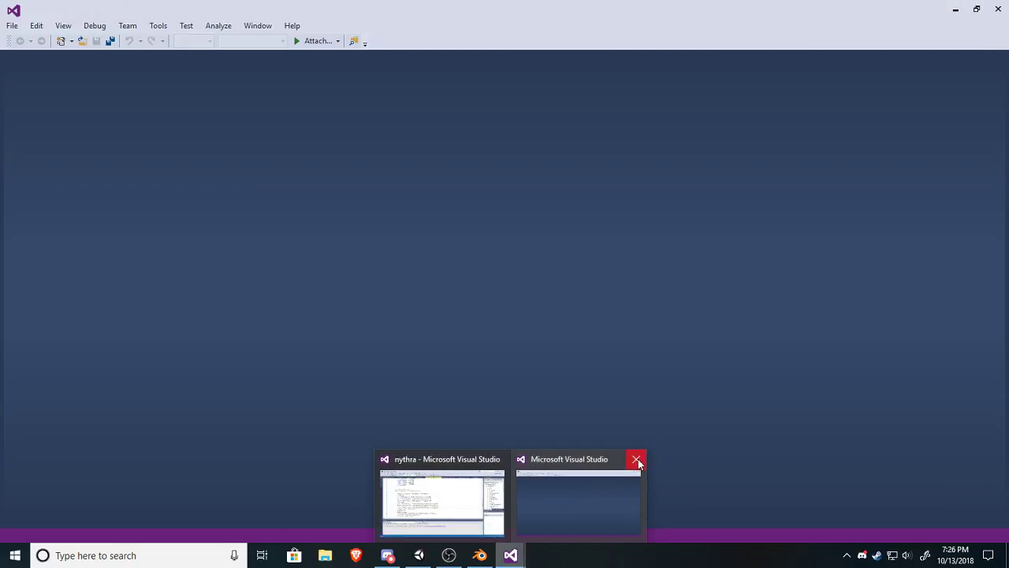
click(638, 458)
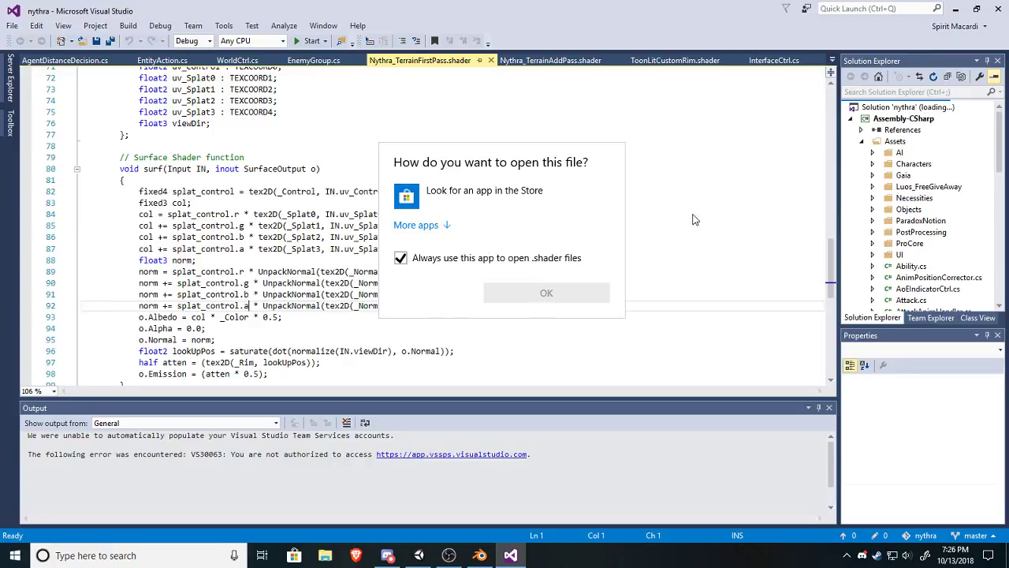
click(690, 183)
Skim the Nythra_TerrainFirstPass shader from its surface function and closing dependencies up to the Properties block.
scroll(300, 218, up, 10)
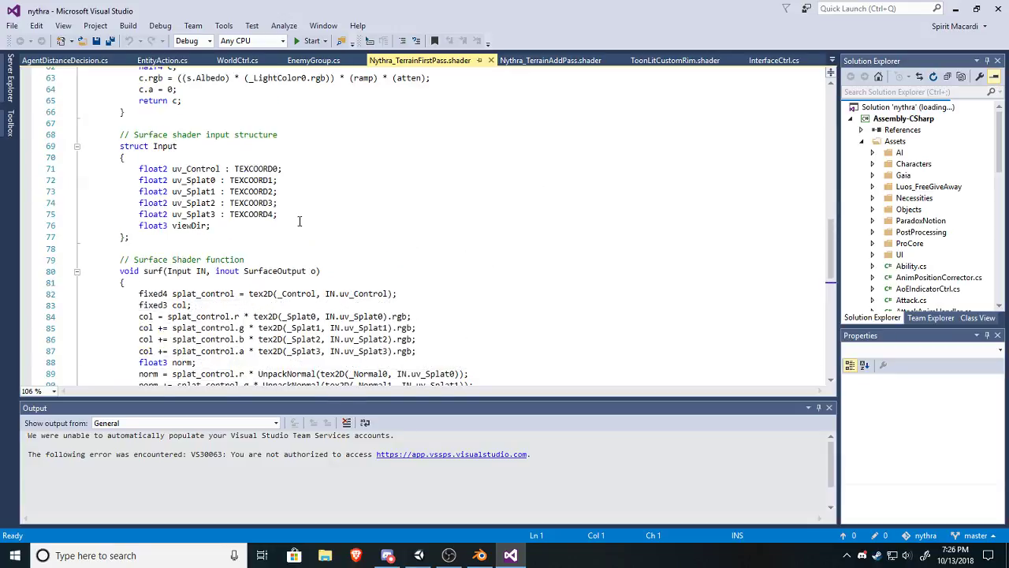
scroll(302, 223, down, 8)
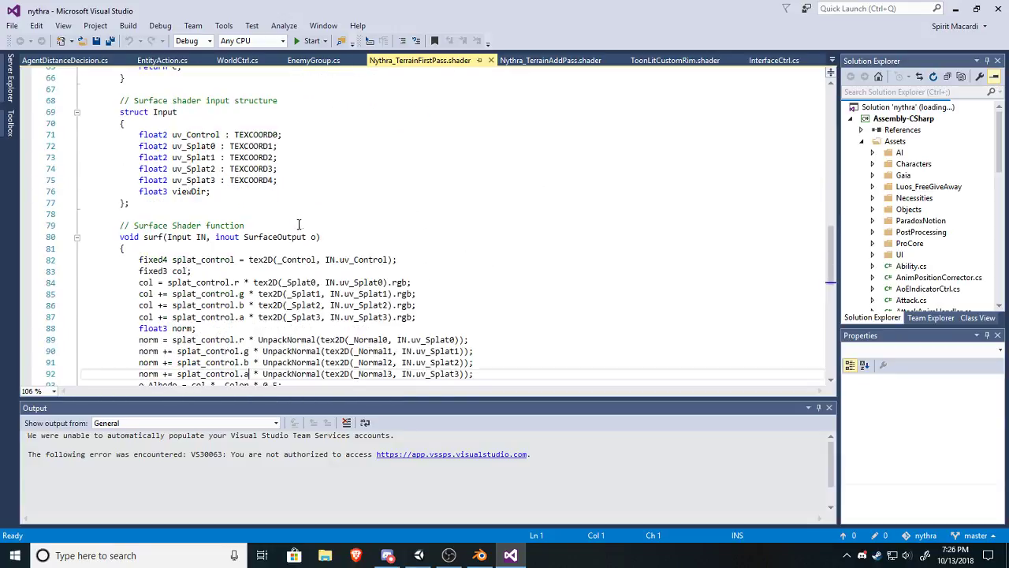
scroll(131, 250, down, 5)
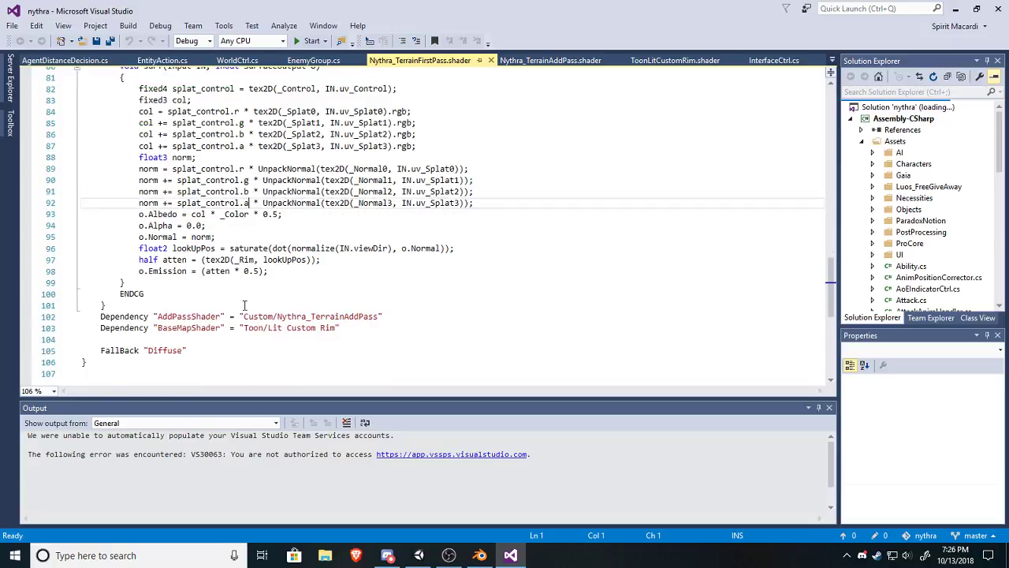
scroll(244, 305, up, 1)
scroll(244, 305, up, 20)
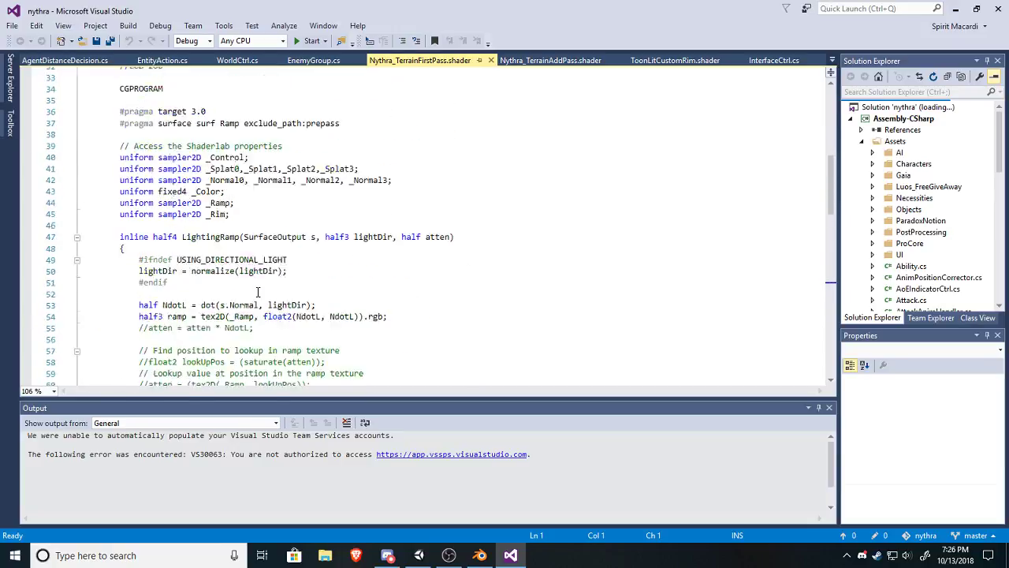
scroll(256, 281, up, 5)
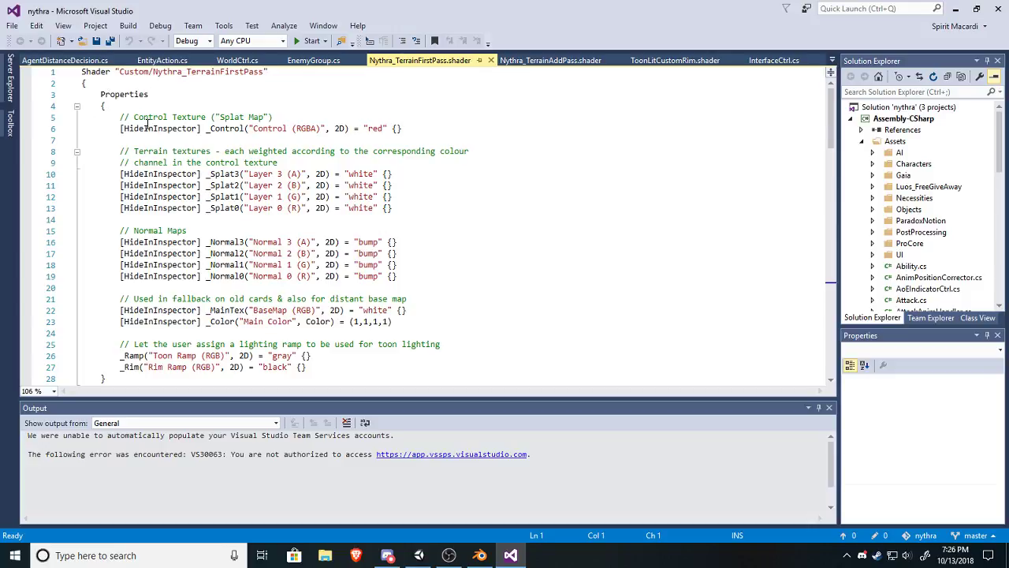
scroll(147, 126, down, 2)
scroll(147, 146, up, 2)
Check the CustomTerrain material in Unity, then return to Visual Studio and read the shader's ramp properties, SubShader tags and pragma lines.
click(419, 555)
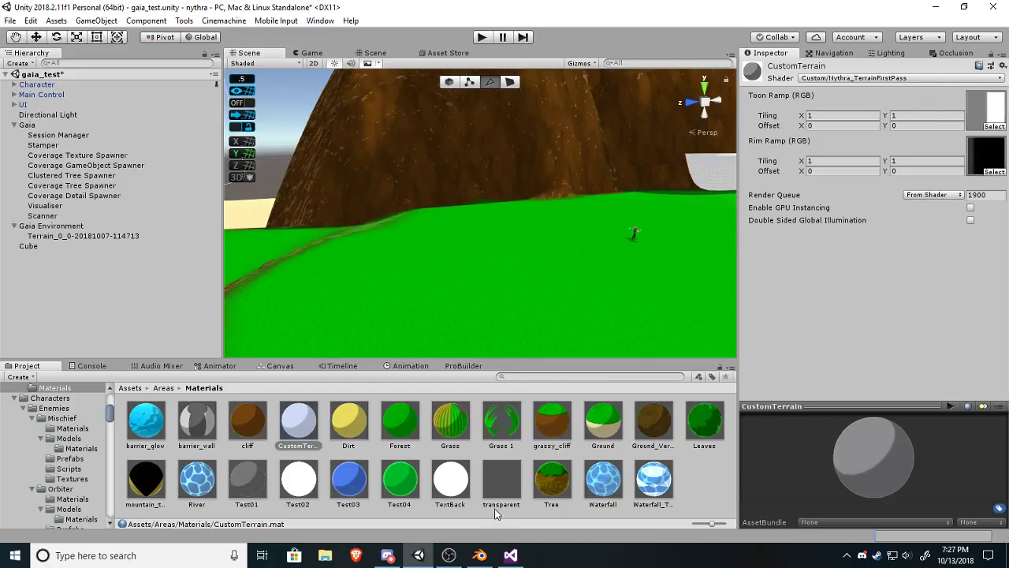
click(511, 555)
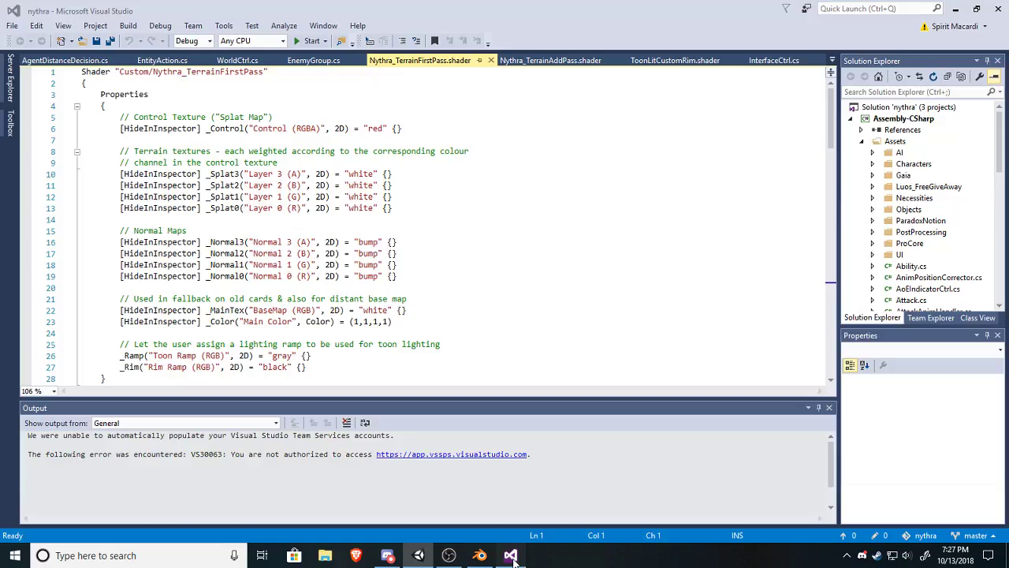
scroll(402, 204, down, 3)
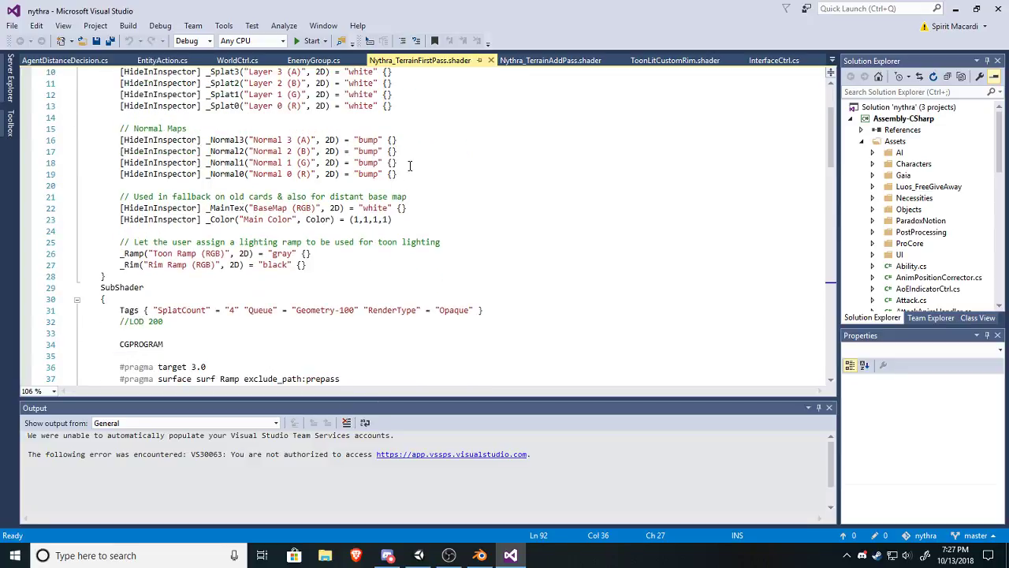
scroll(430, 149, down, 1)
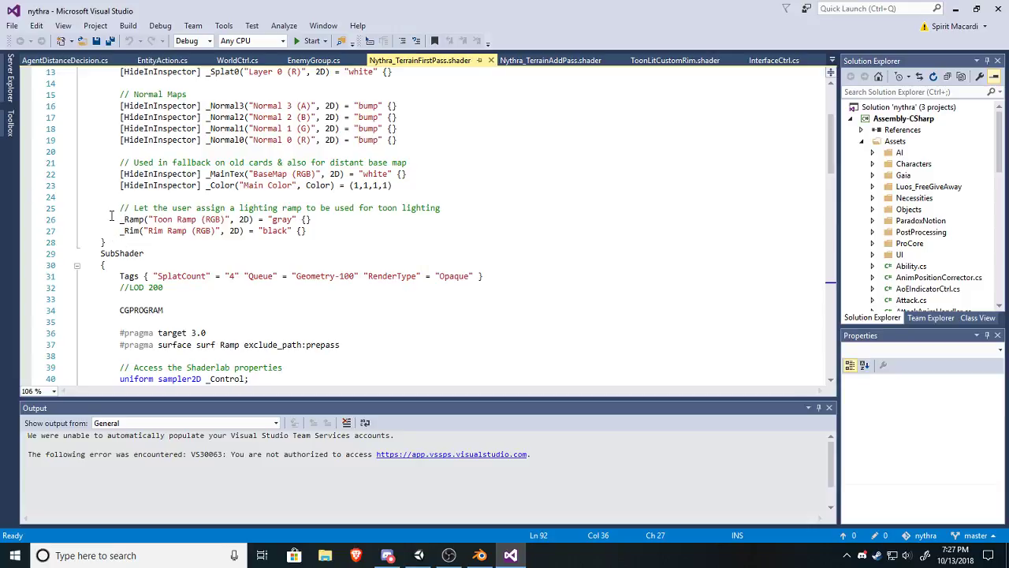
scroll(362, 211, down, 4)
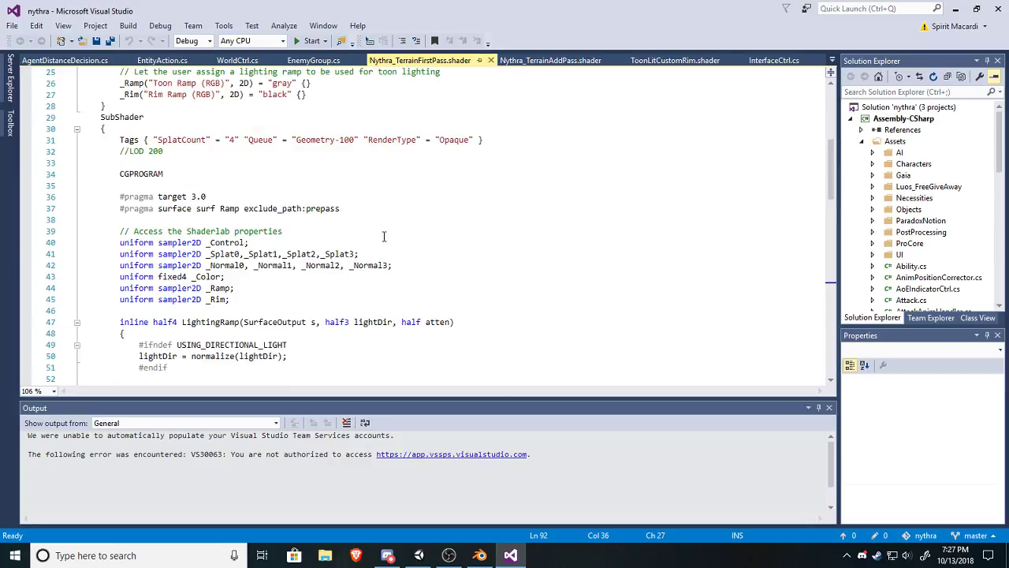
scroll(339, 274, up, 1)
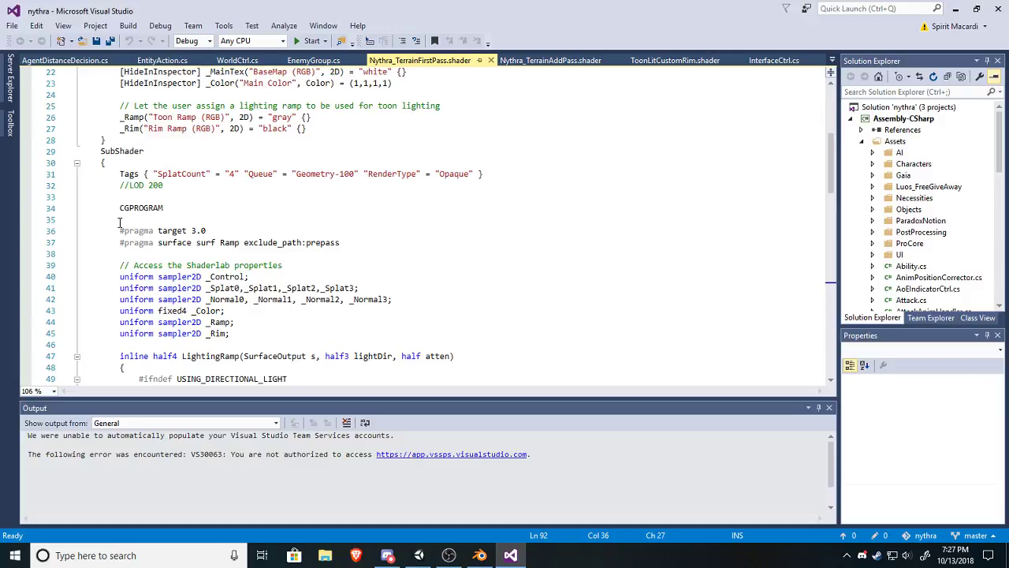
scroll(120, 223, down, 1)
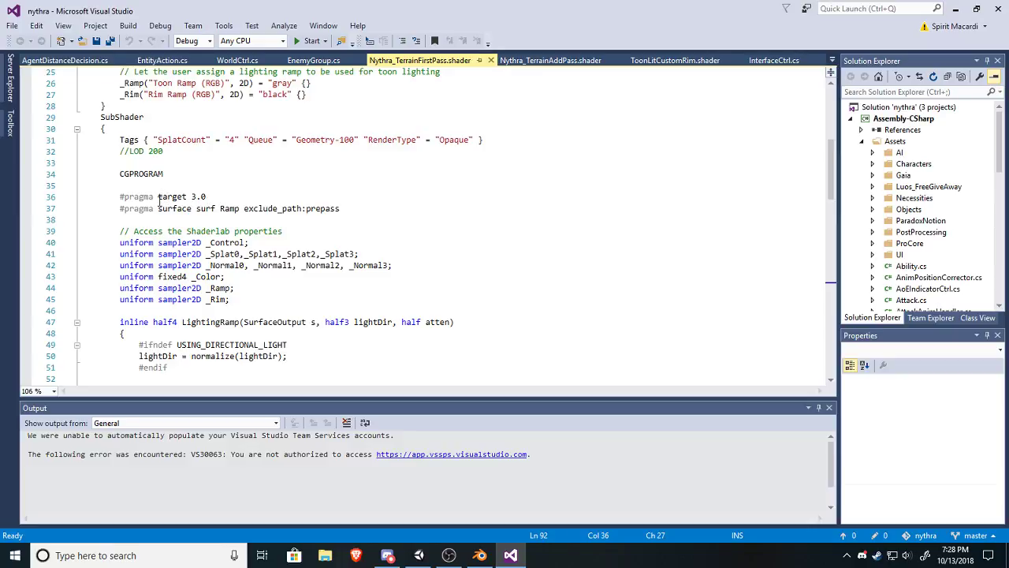
scroll(304, 198, down, 1)
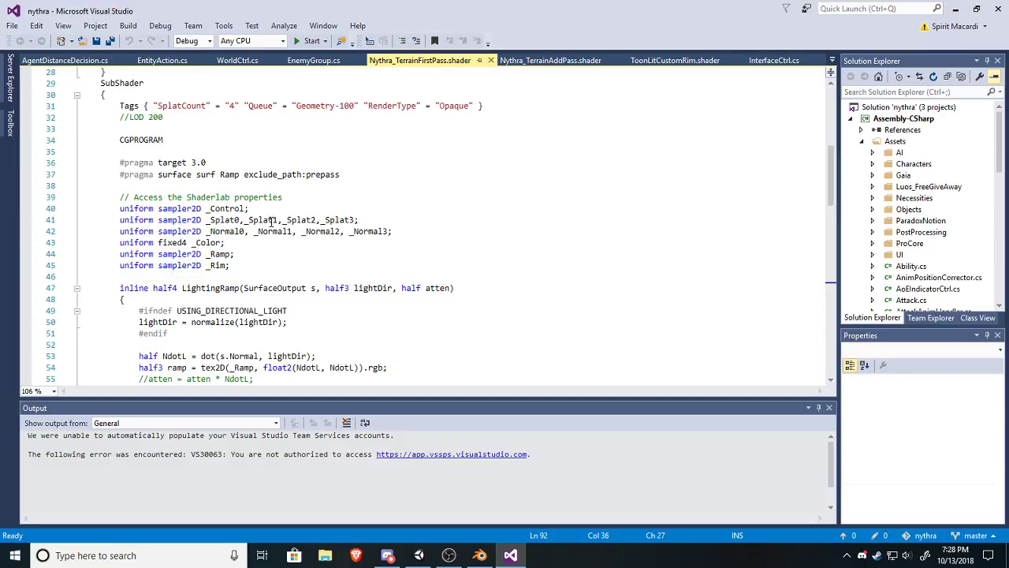
Read through the first-pass shader's LightingRamp function, Input structure, surf function and AddPassShader and BaseMapShader dependencies.
scroll(276, 206, down, 3)
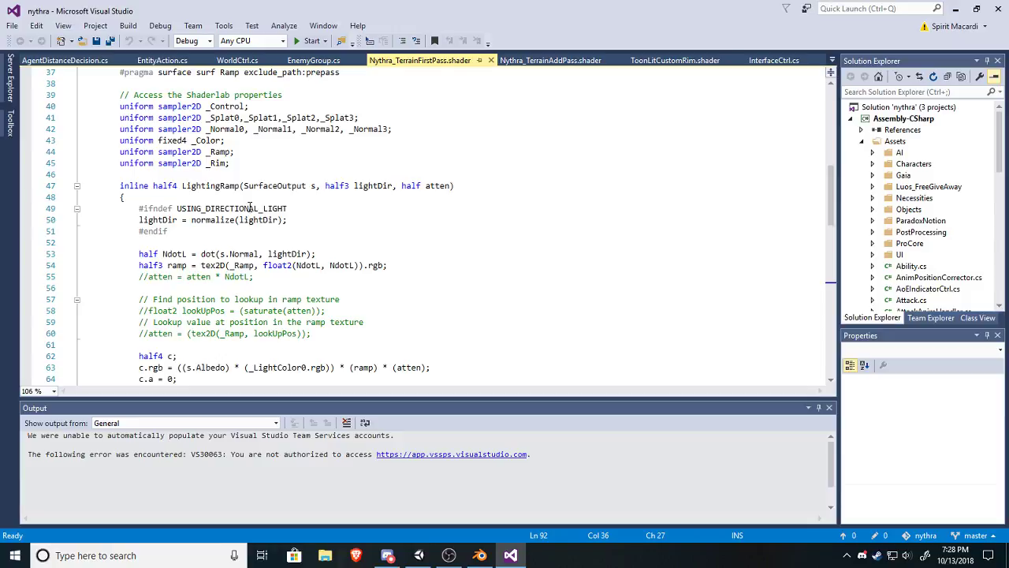
scroll(292, 213, down, 1)
scroll(331, 189, down, 2)
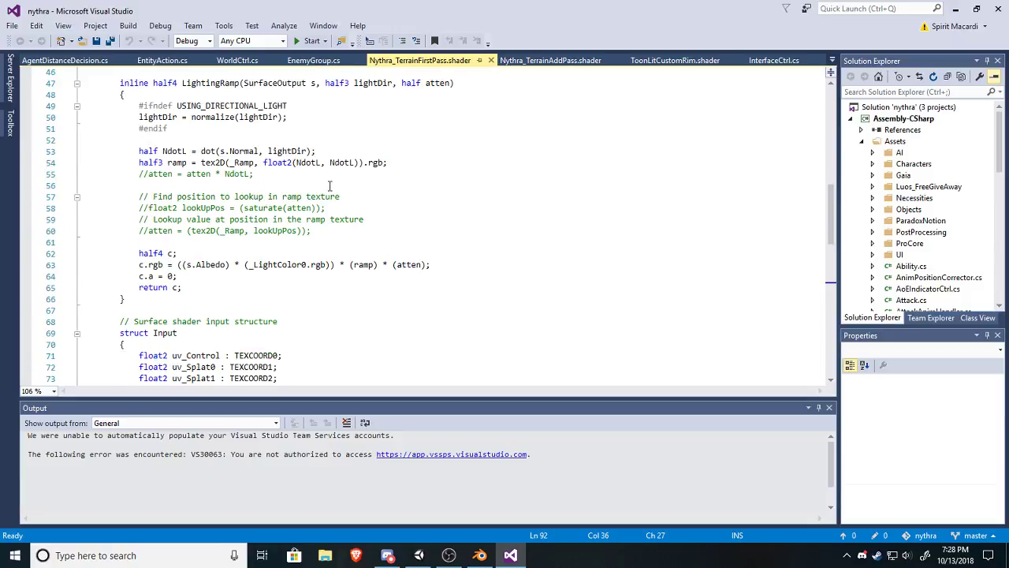
scroll(365, 189, down, 1)
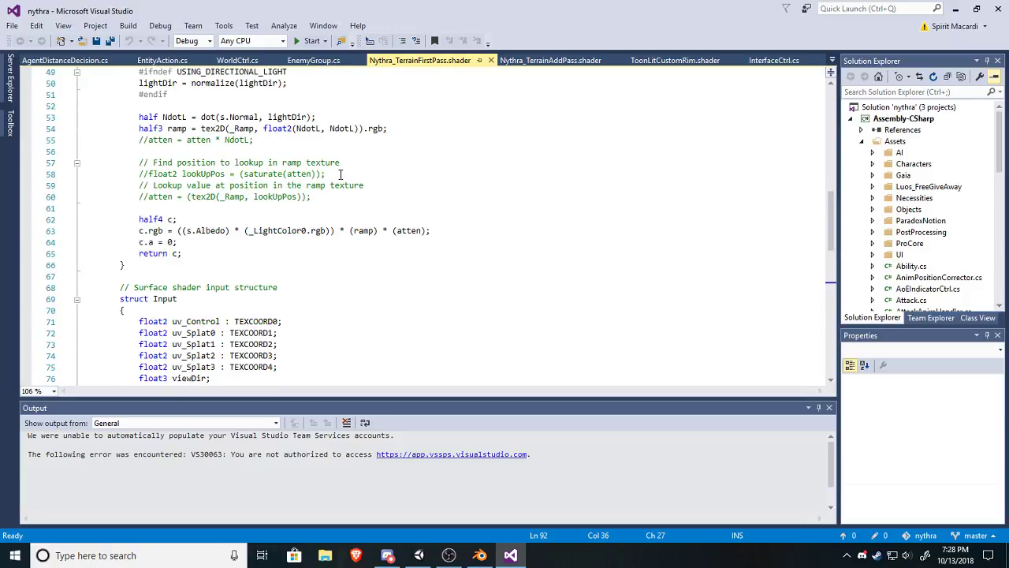
scroll(347, 173, down, 1)
scroll(366, 172, down, 1)
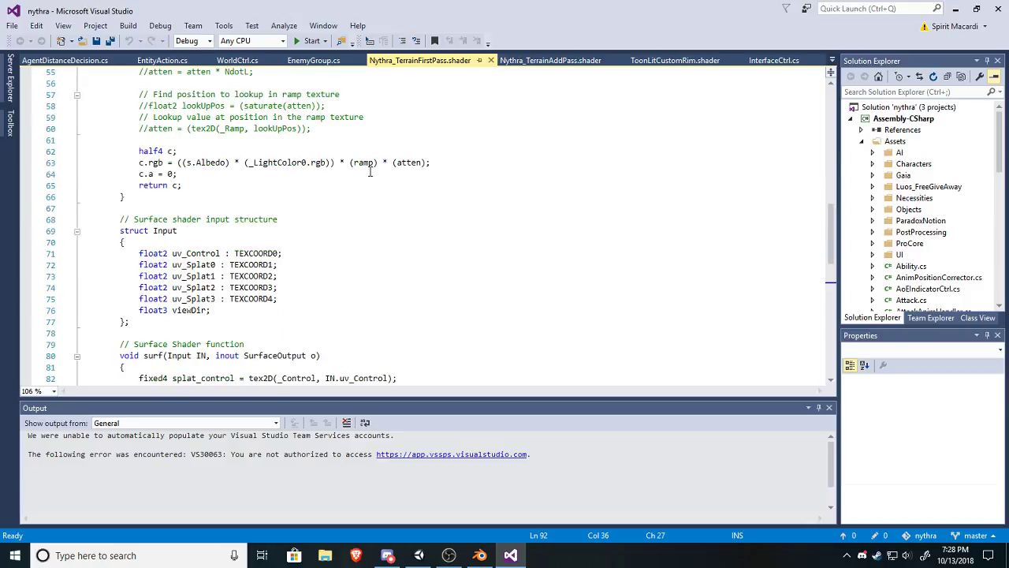
scroll(369, 172, down, 7)
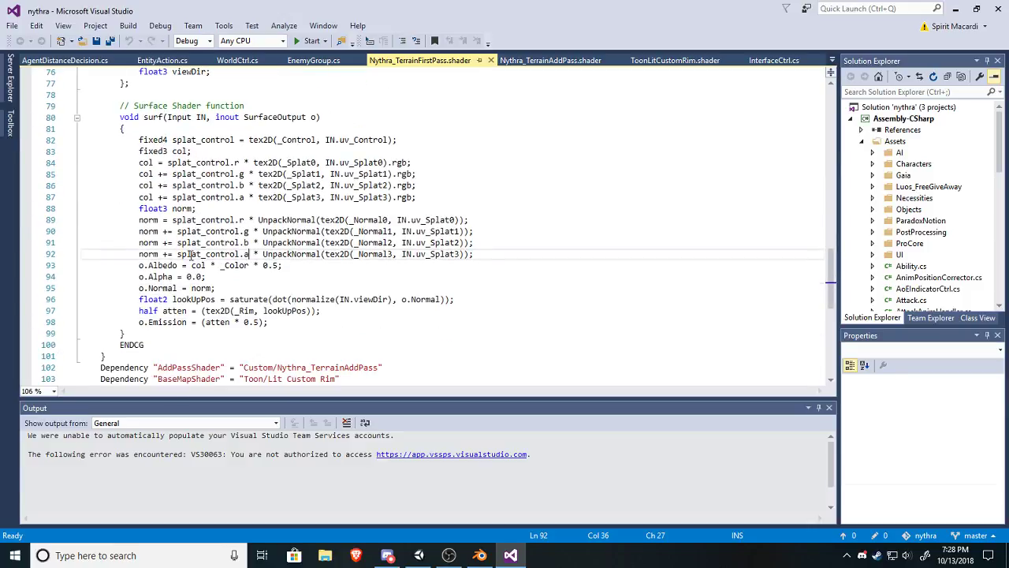
scroll(189, 254, down, 3)
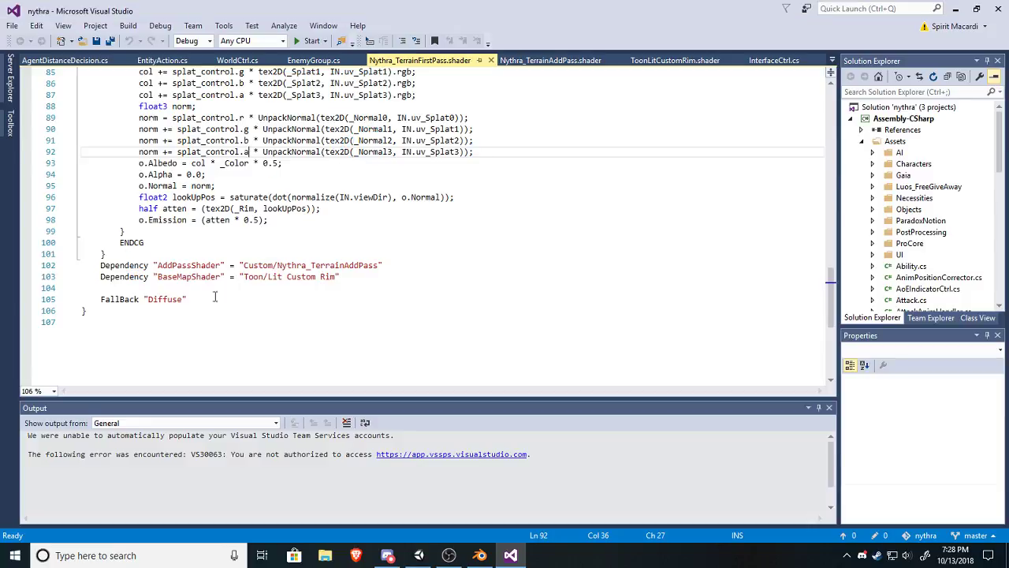
scroll(167, 273, down, 1)
scroll(180, 269, up, 1)
Open the Nythra_TerrainAddPass shader and examine its lighting ramp and surface function code.
click(554, 61)
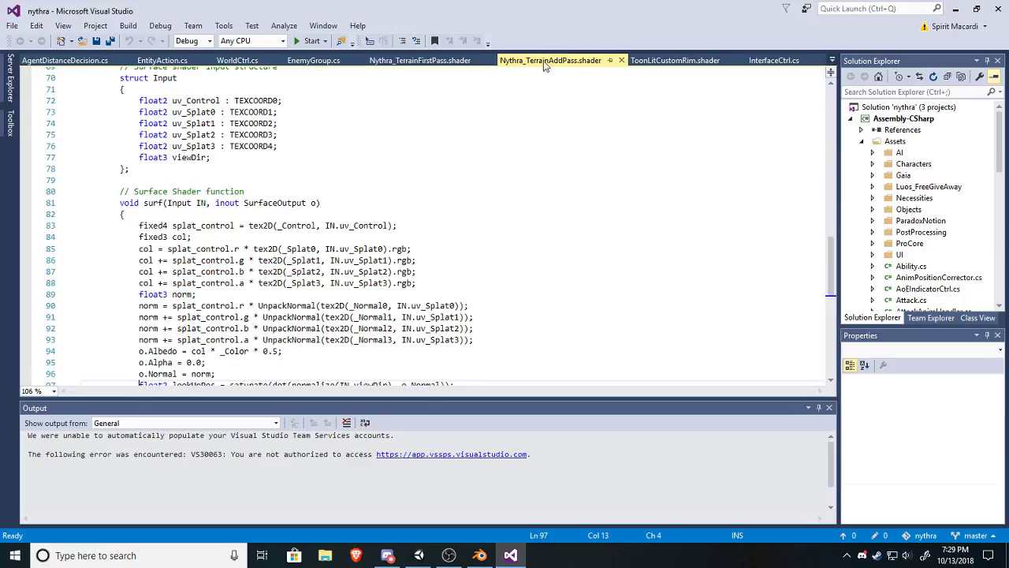
scroll(252, 151, up, 4)
scroll(252, 151, up, 5)
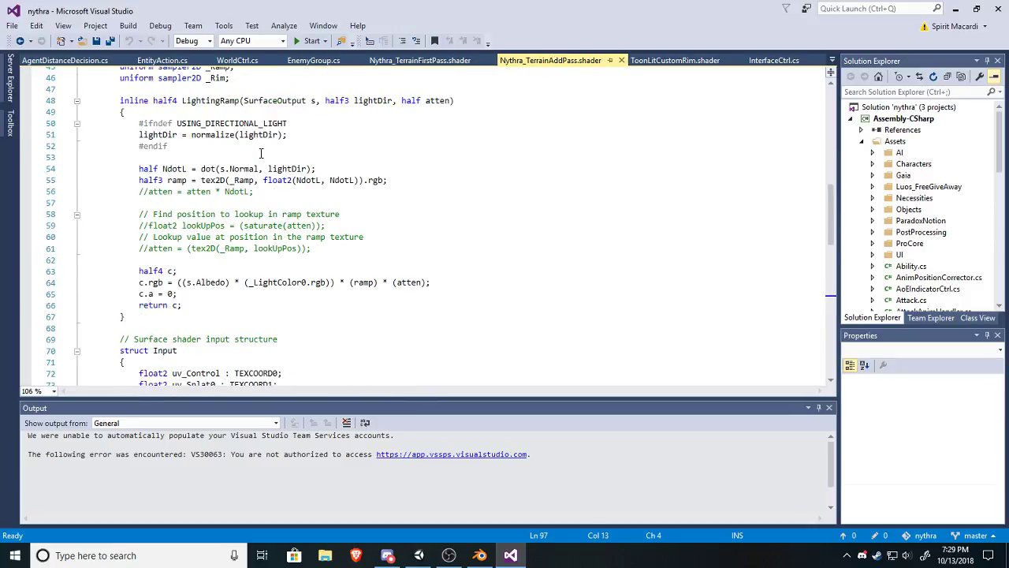
scroll(359, 199, down, 16)
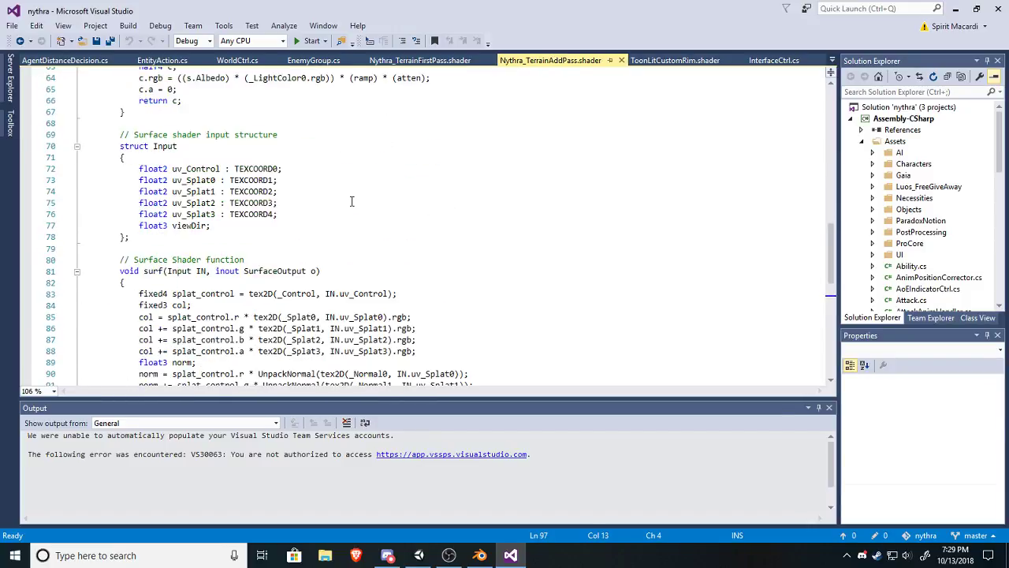
scroll(263, 252, up, 5)
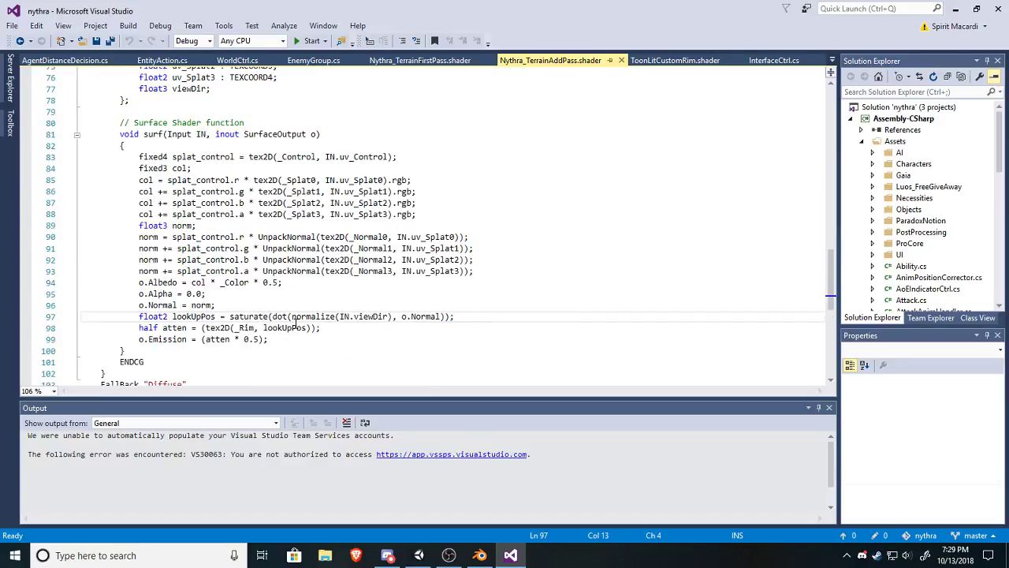
scroll(365, 302, up, 2)
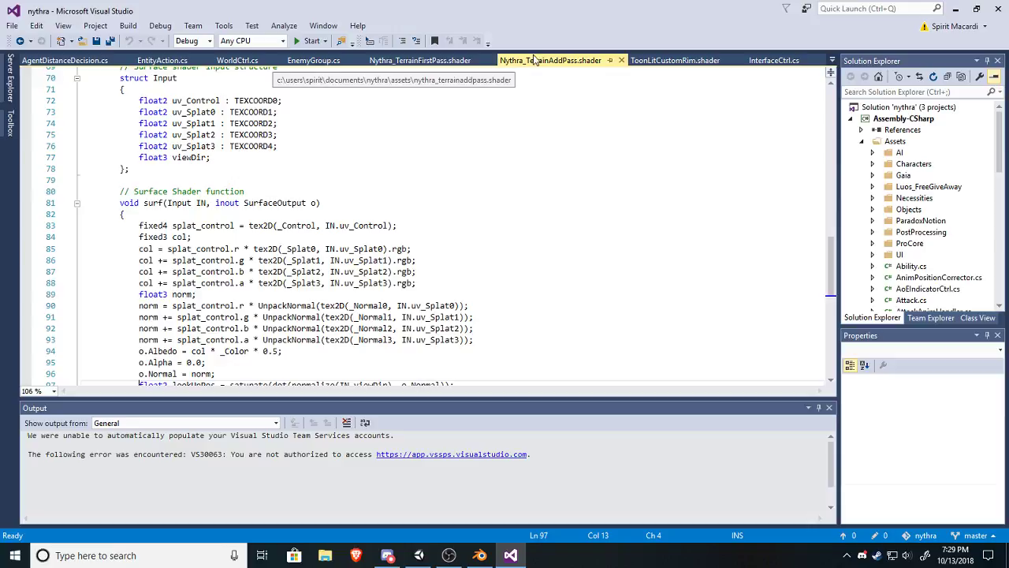
Return to the Nythra_TerrainFirstPass shader and review its dependency lines and surface function.
click(422, 61)
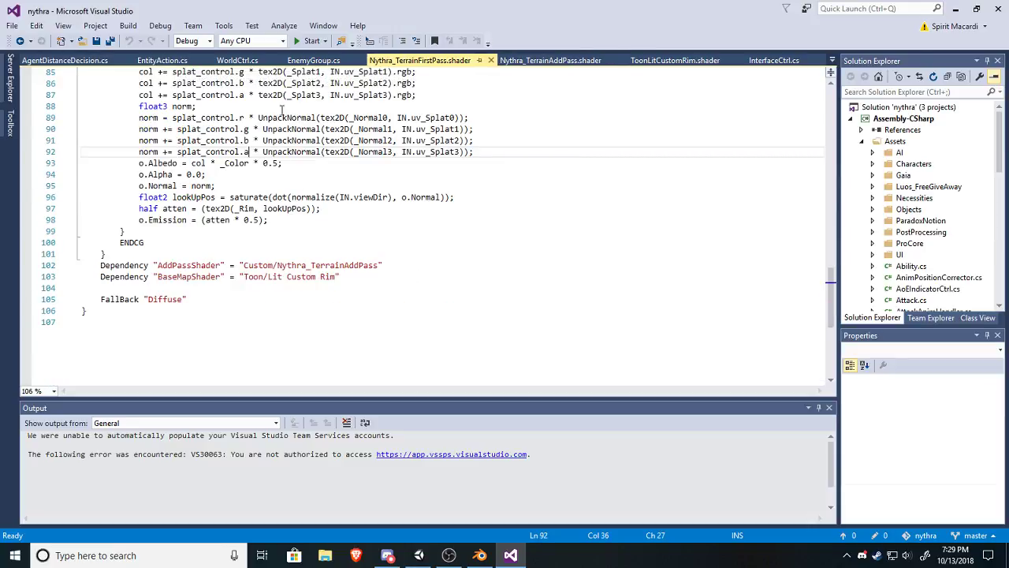
scroll(271, 203, down, 2)
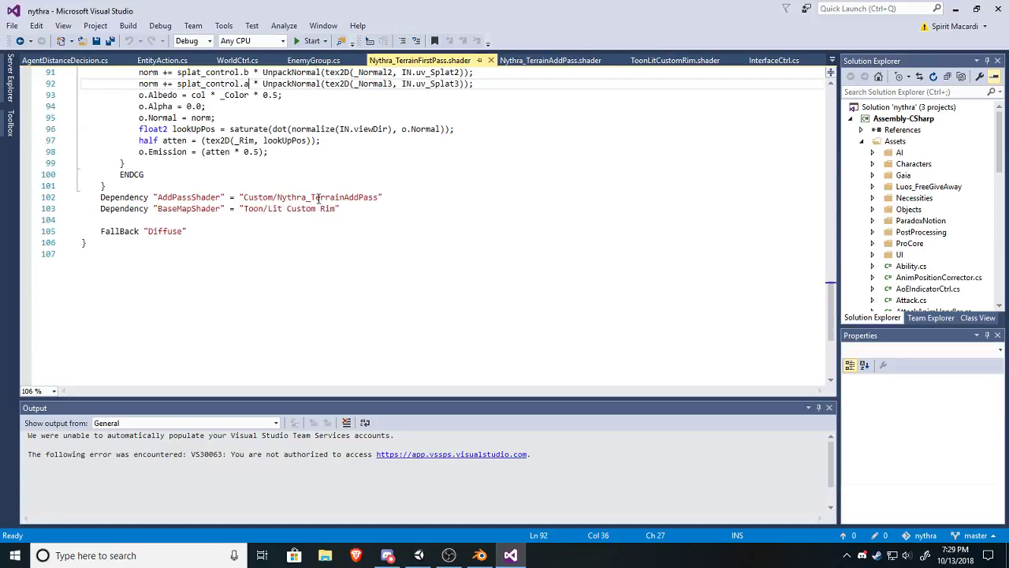
scroll(303, 222, up, 1)
scroll(236, 267, up, 3)
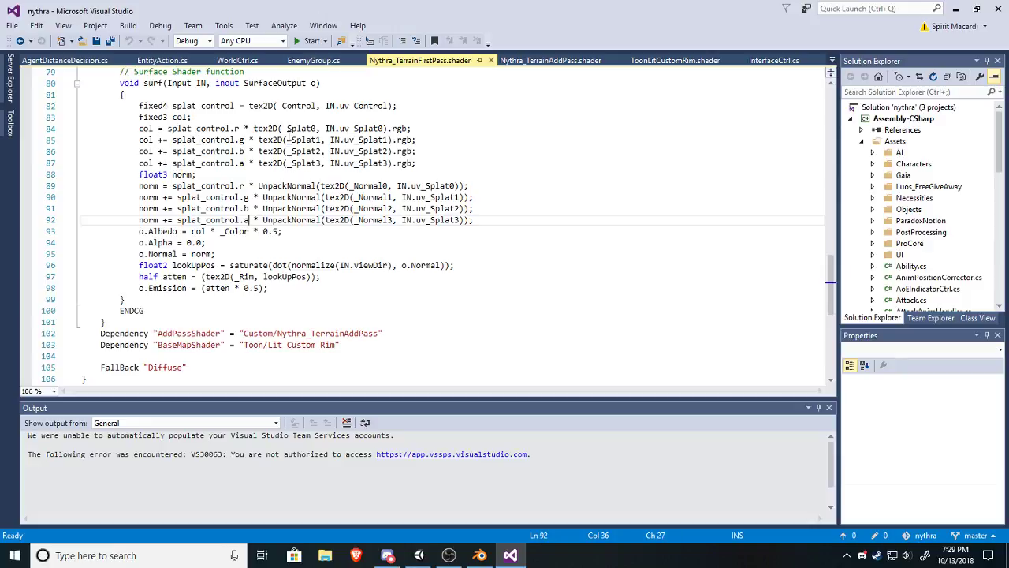
Read back through the first-pass shader's surf function, Input structure, sampler declarations and LightingRamp function.
scroll(365, 90, up, 5)
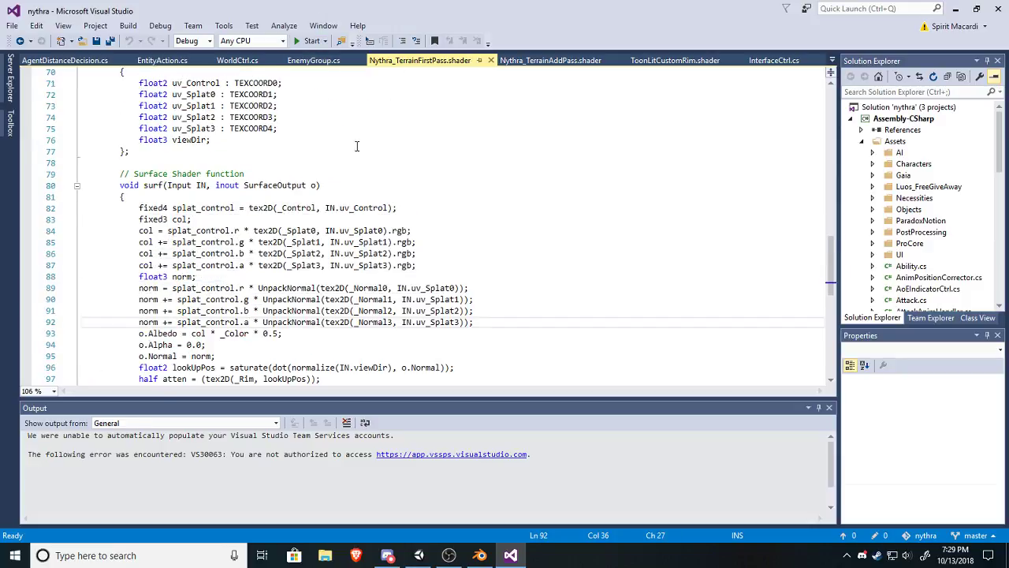
scroll(372, 200, up, 2)
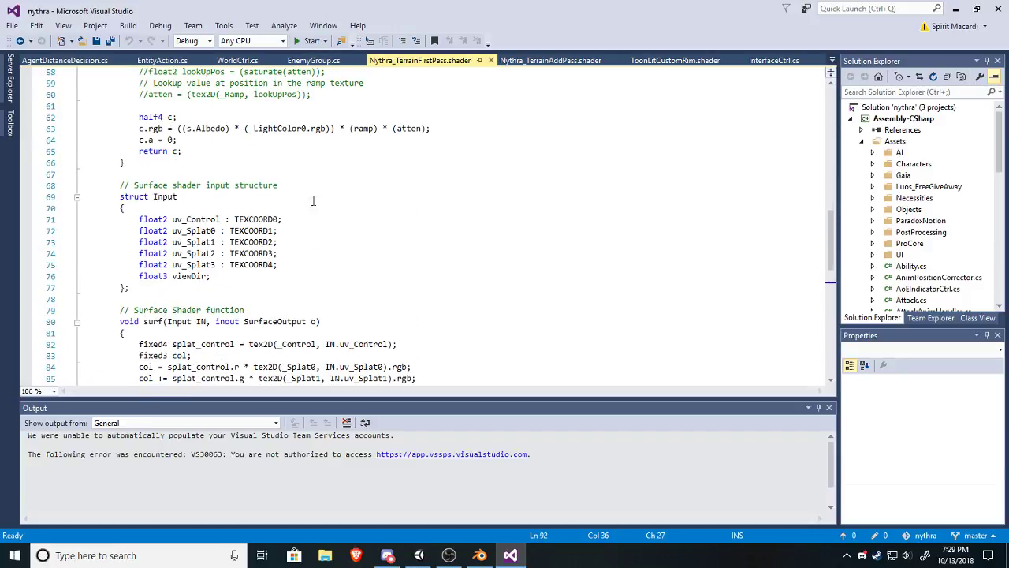
scroll(313, 199, up, 8)
scroll(317, 139, up, 1)
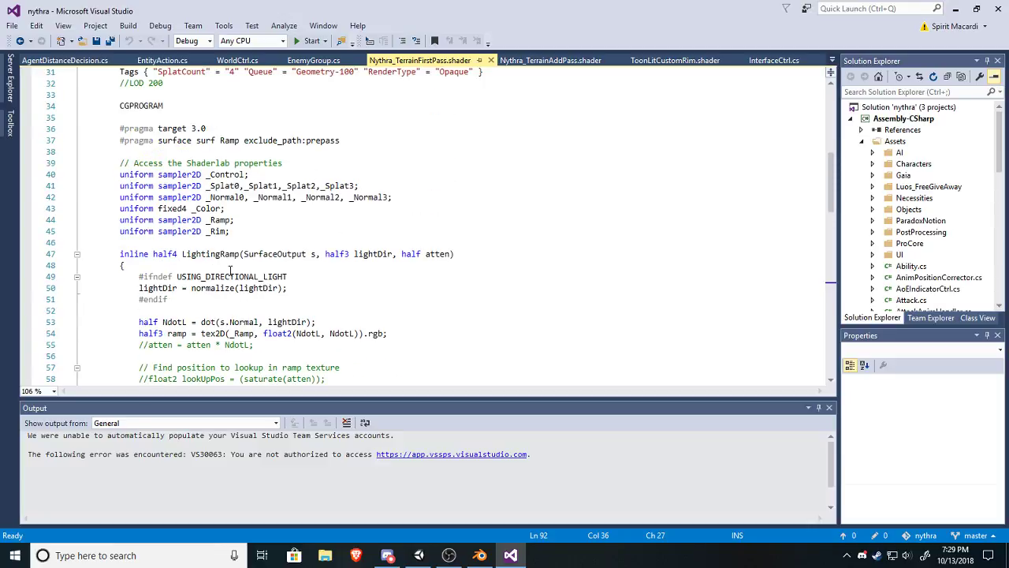
click(231, 232)
right_click(209, 301)
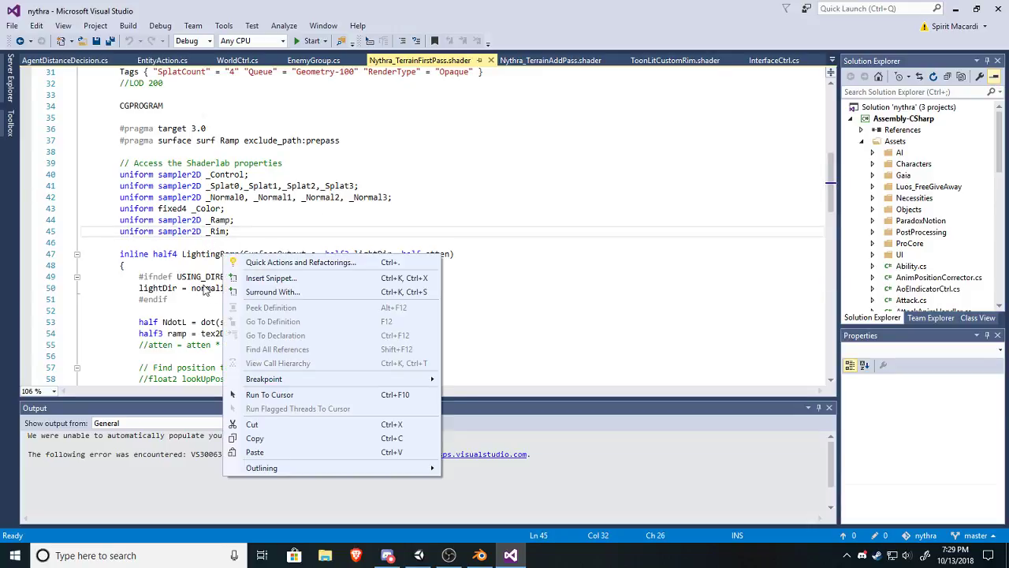
click(170, 269)
scroll(183, 299, down, 4)
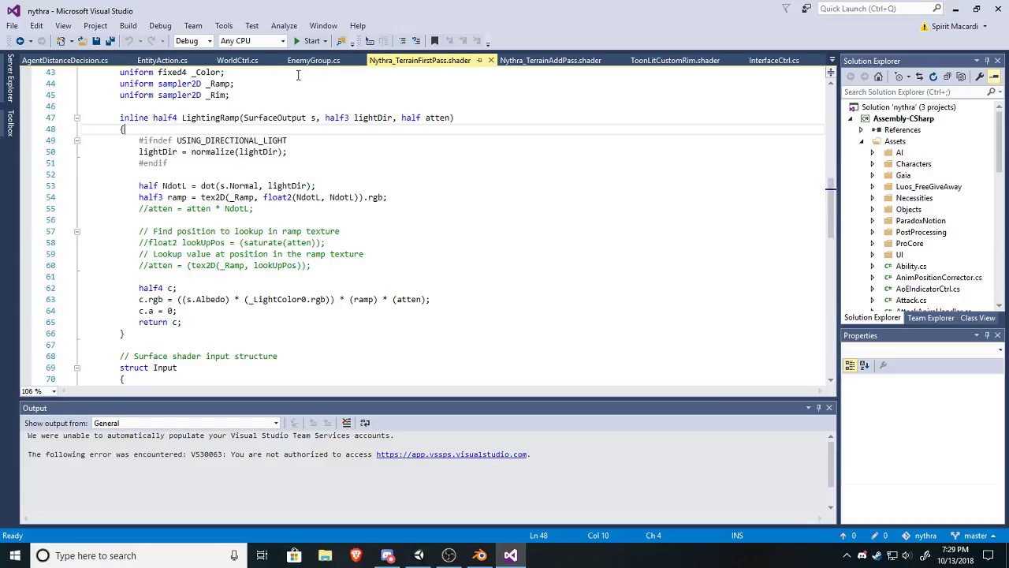
Close the Nythra_TerrainFirstPass, Nythra_TerrainAddPass and ToonLitCustomRim shader files.
click(490, 61)
click(490, 60)
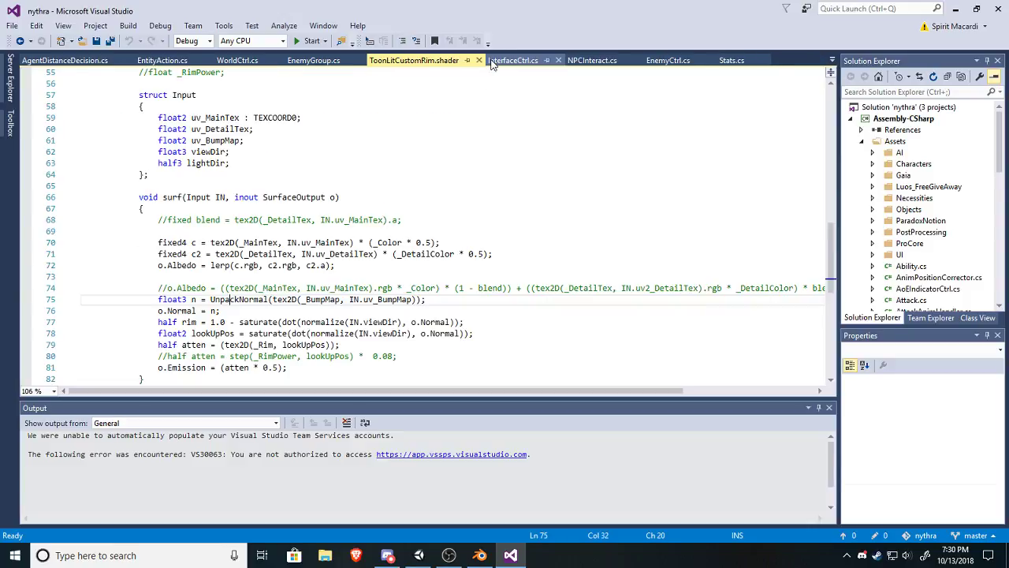
click(479, 61)
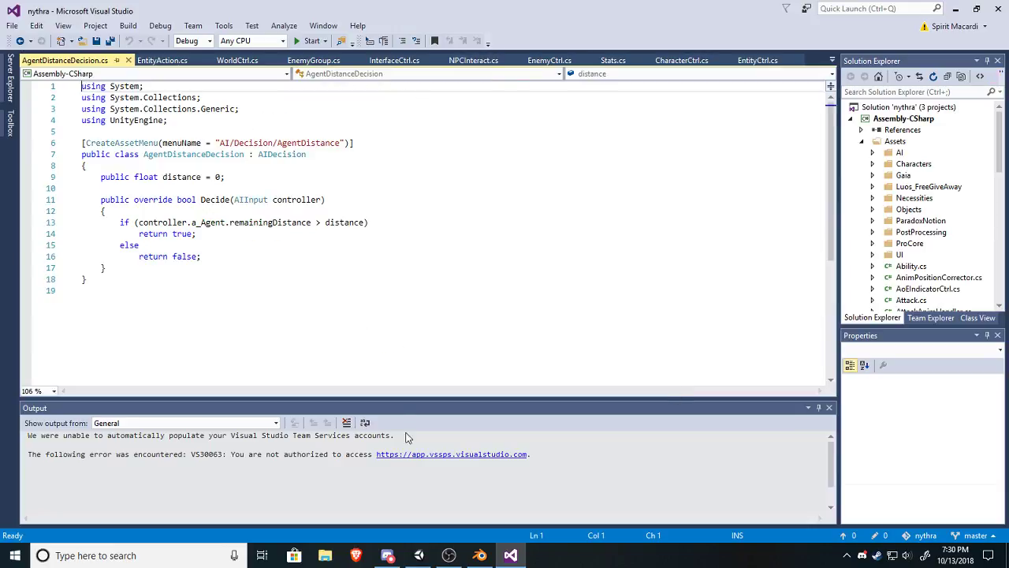
Switch to Unity, select the Gaia terrain and round off the pointed hill peak with the Smooth Height brush.
click(419, 555)
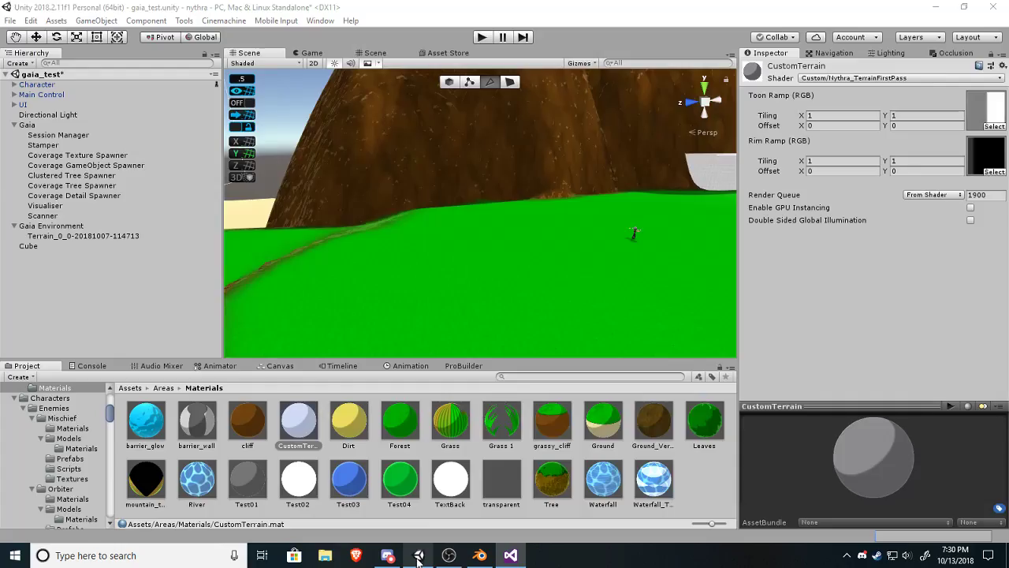
right_drag(376, 212, 286, 200)
right_drag(517, 230, 508, 190)
click(530, 247)
click(851, 157)
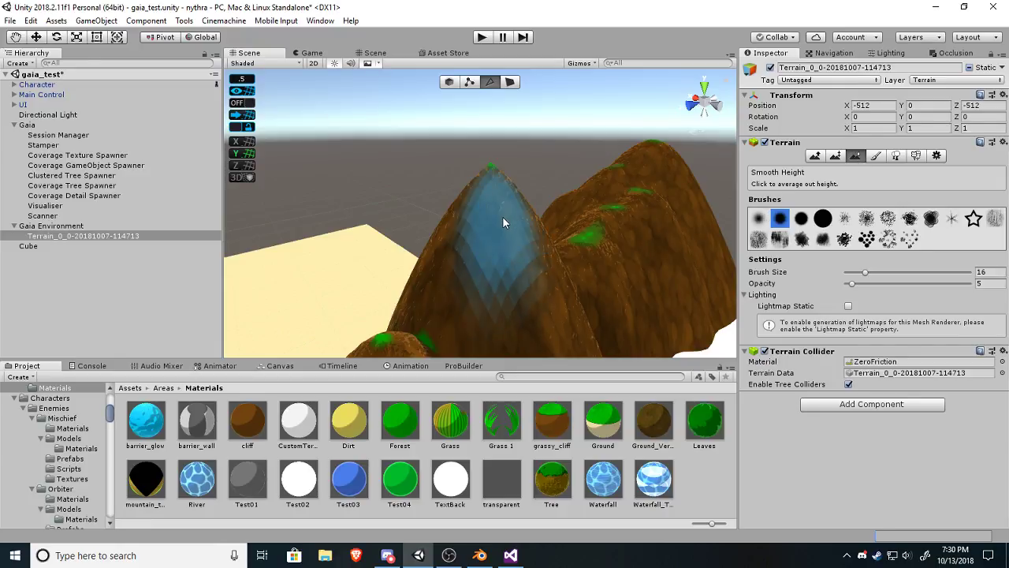
mouse_move(493, 178)
mouse_down()
mouse_move(491, 192)
mouse_move(470, 195)
mouse_up()
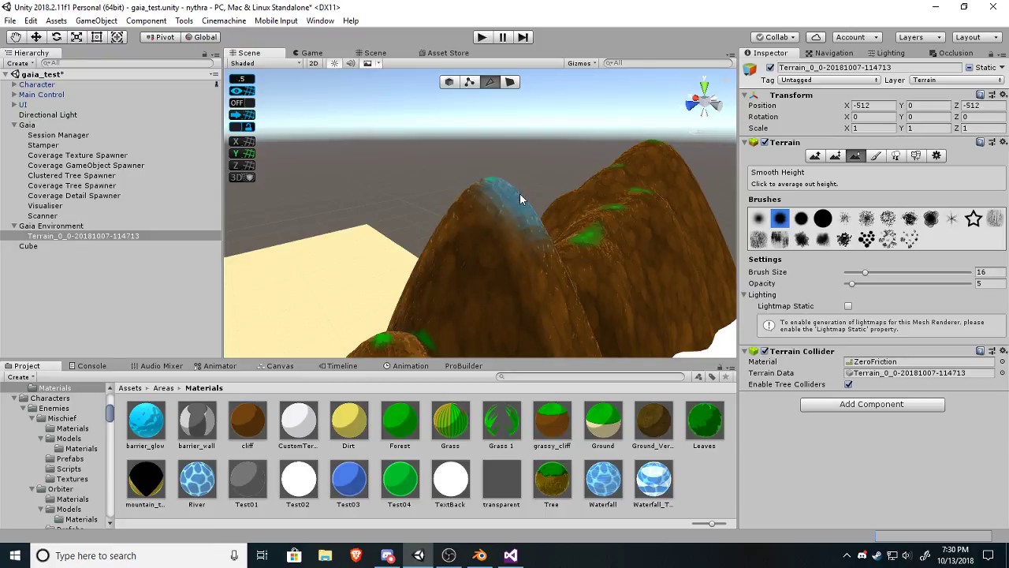
Smooth the slopes and sharp creases between the neighbouring hills with the Smooth Height brush.
mouse_move(475, 210)
right_down()
mouse_move(475, 224)
mouse_move(399, 282)
right_up()
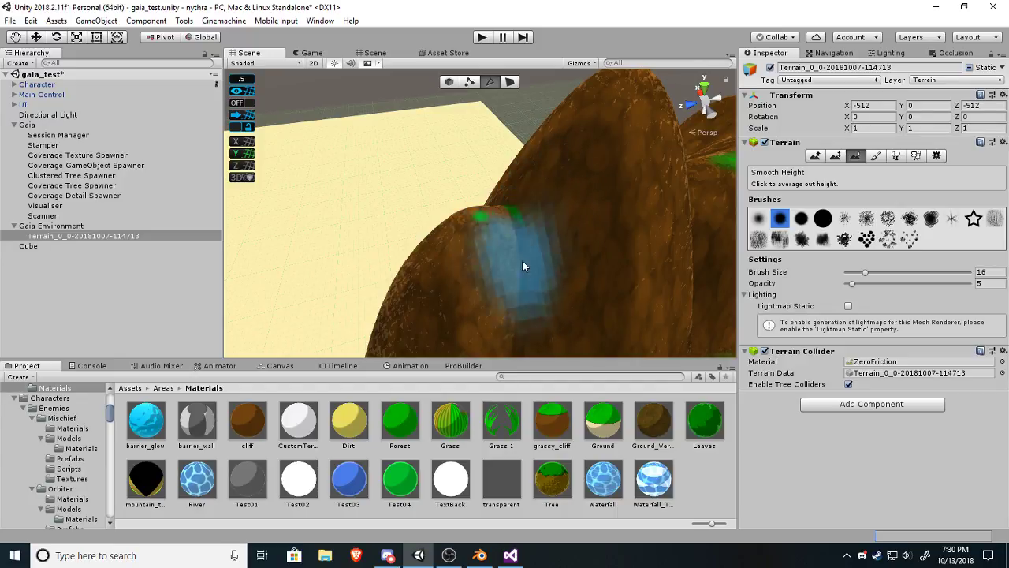
mouse_move(522, 260)
right_down()
mouse_move(667, 197)
mouse_move(500, 197)
mouse_move(487, 225)
right_up()
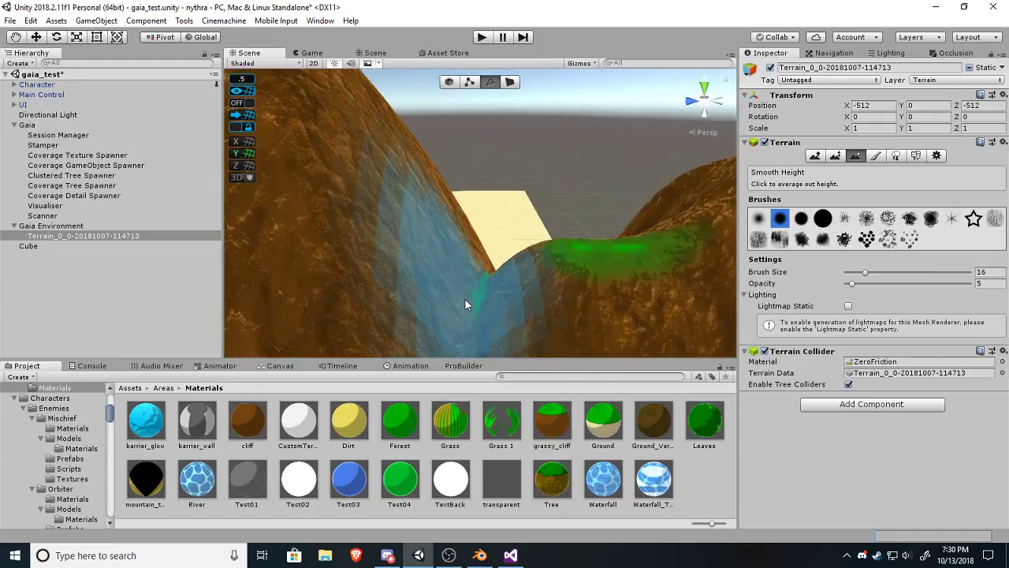
right_drag(472, 322, 442, 302)
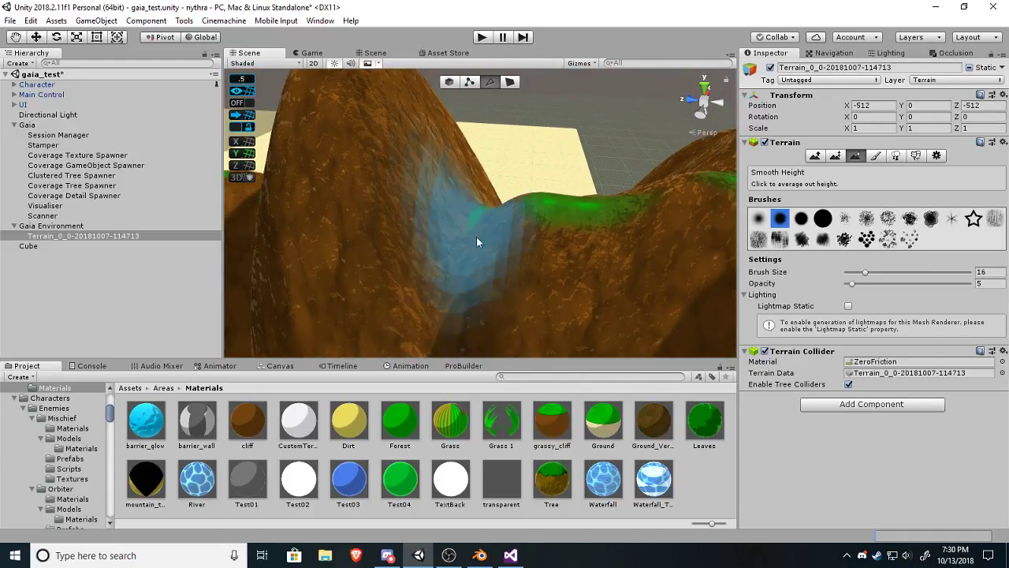
mouse_move(476, 237)
right_down()
mouse_move(292, 270)
mouse_move(187, 333)
mouse_move(444, 209)
mouse_move(500, 268)
right_up()
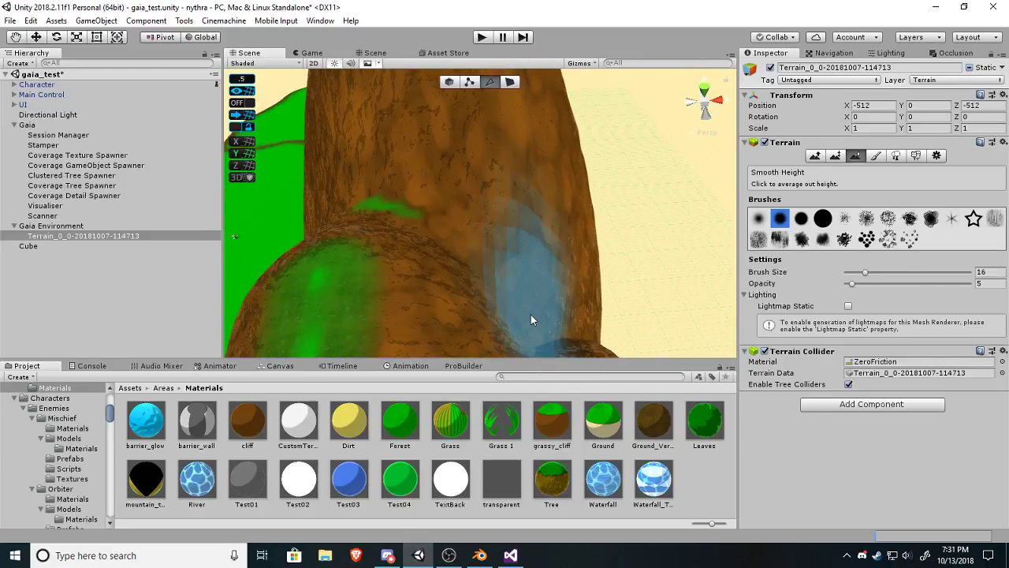
mouse_move(553, 342)
right_down()
mouse_move(498, 368)
mouse_move(440, 296)
right_up()
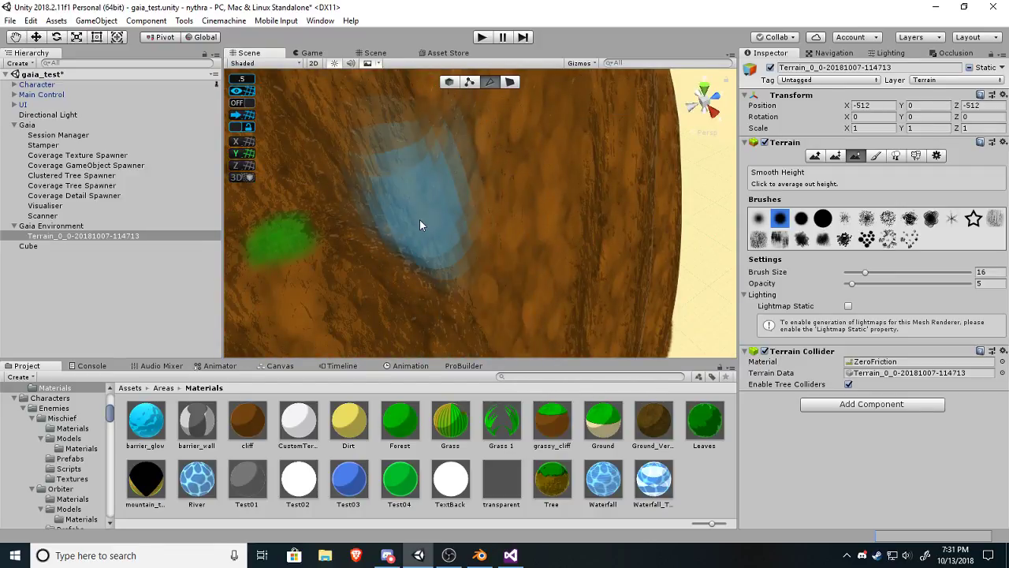
mouse_move(421, 220)
right_down()
mouse_move(534, 315)
mouse_move(344, 176)
mouse_move(350, 126)
mouse_move(303, 138)
mouse_move(213, 124)
mouse_move(501, 69)
right_up()
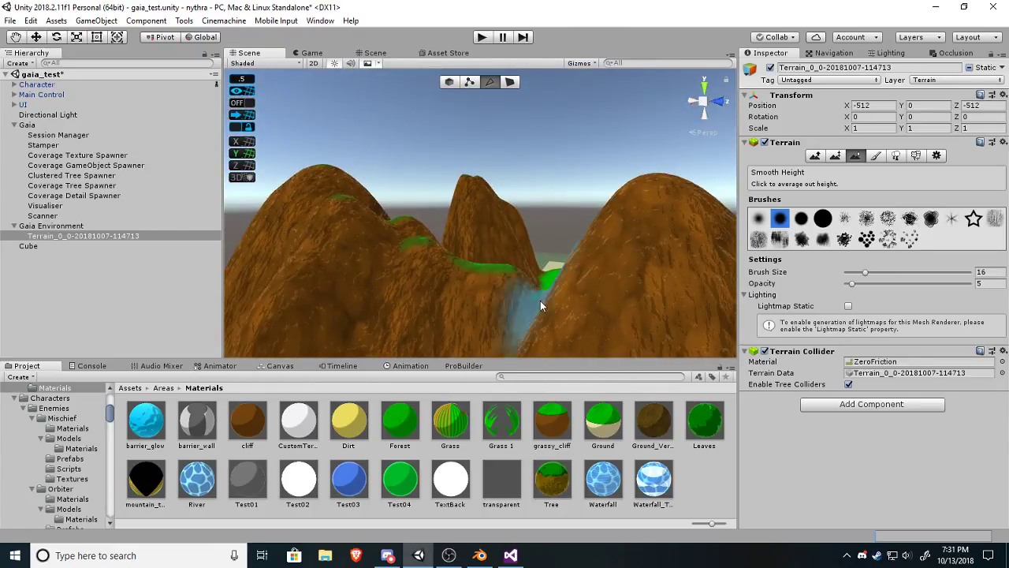
right_drag(540, 301, 496, 280)
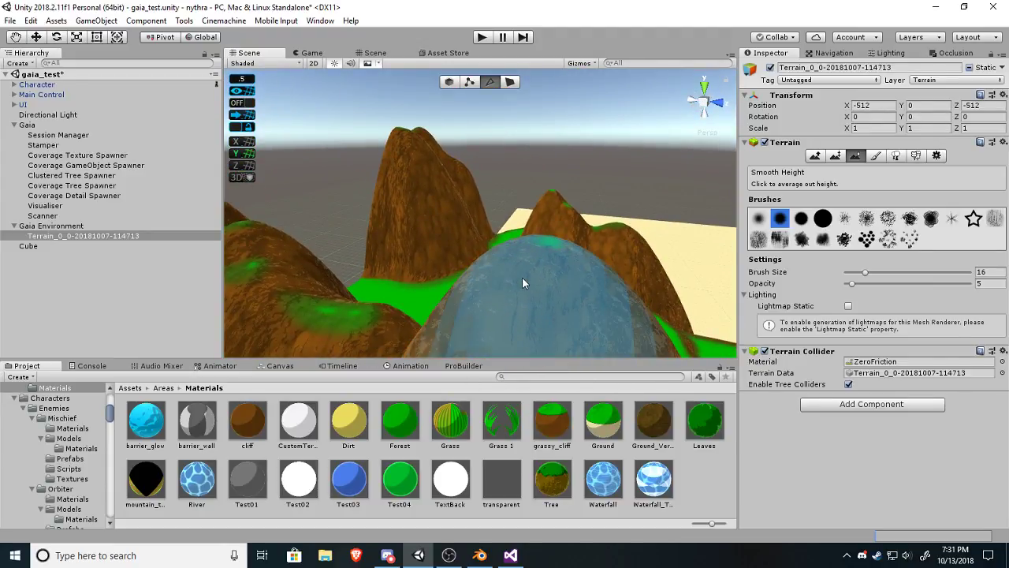
Run the Coverage Texture Spawner again to retexture the smoothed terrain.
mouse_move(501, 259)
alt+mouse_down()
mouse_move(610, 286)
mouse_move(879, 323)
alt+mouse_up()
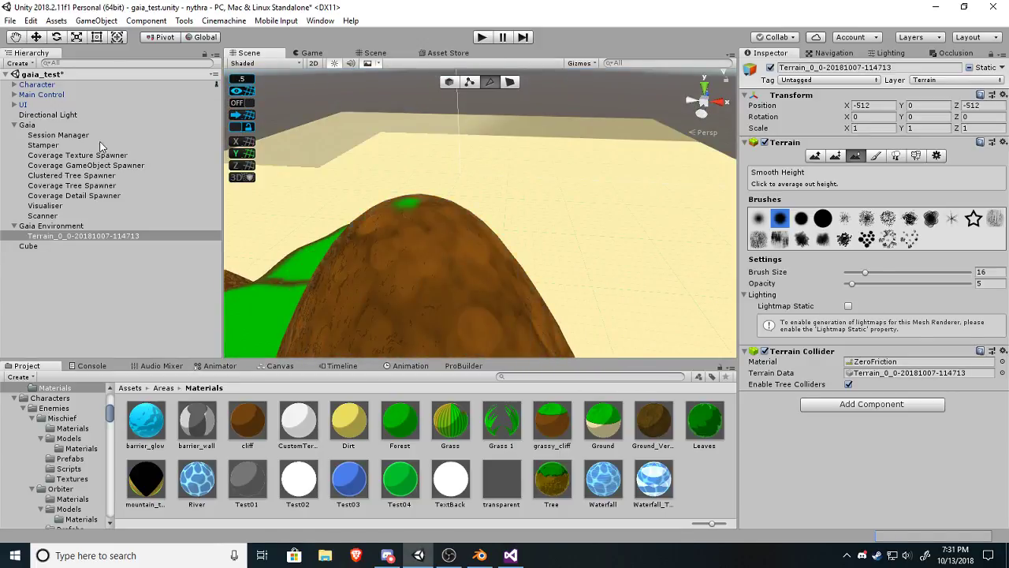
click(71, 156)
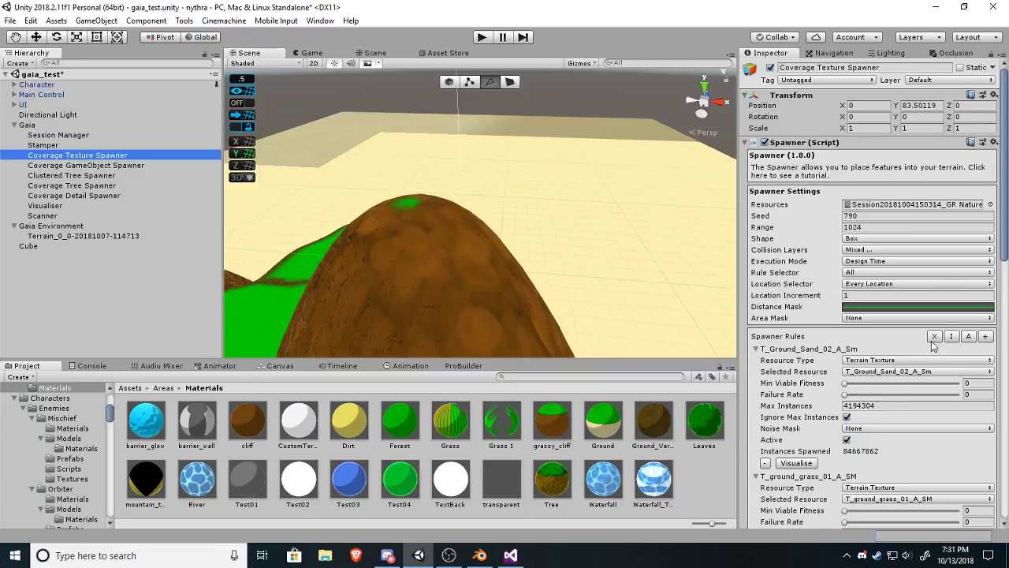
scroll(934, 345, down, 15)
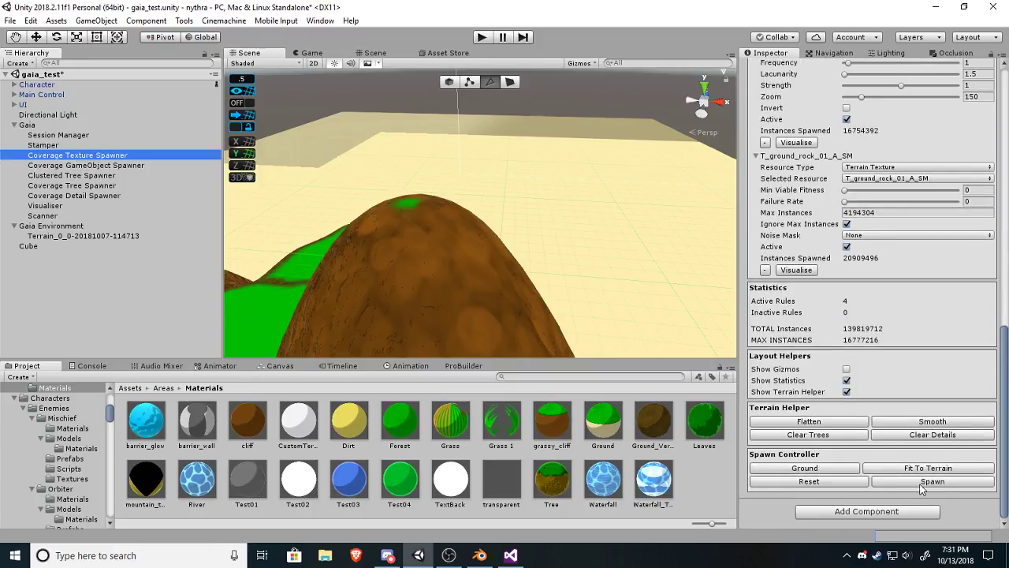
click(919, 481)
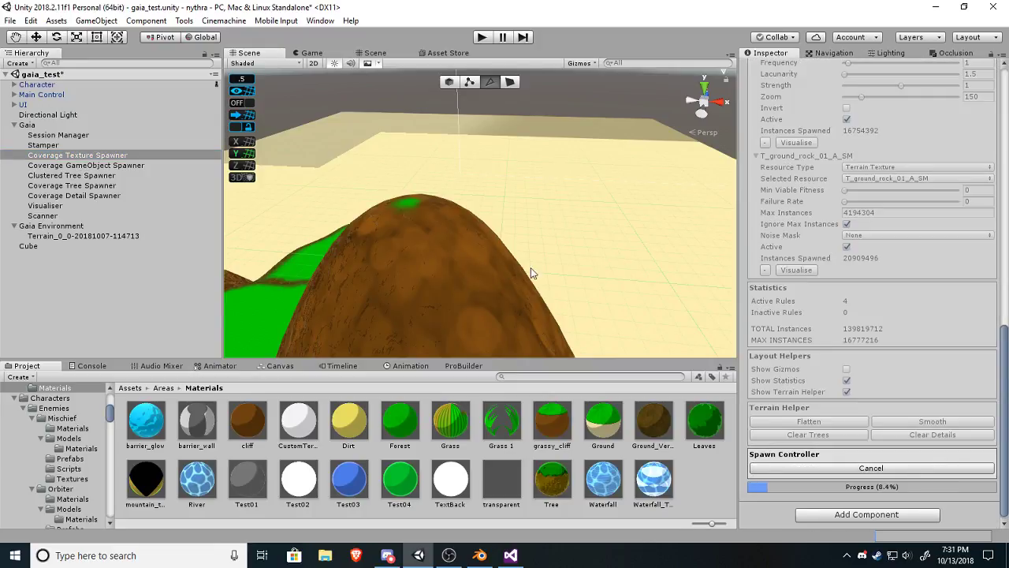
right_drag(593, 215, 402, 211)
right_drag(628, 235, 395, 248)
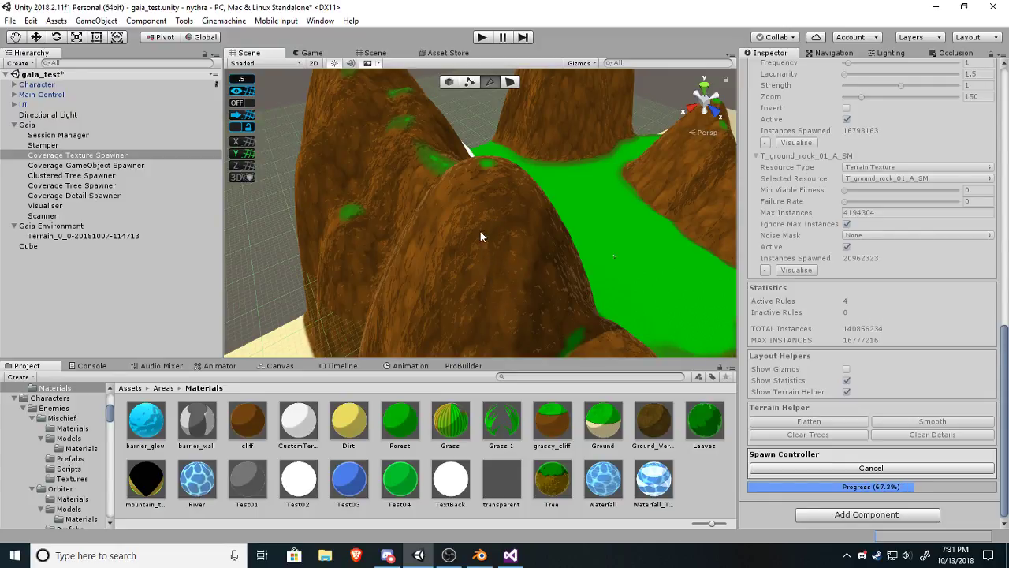
Inspect the retextured terrain around the green valley, the low ridge and the outer foot of the hills.
right_drag(482, 304, 528, 276)
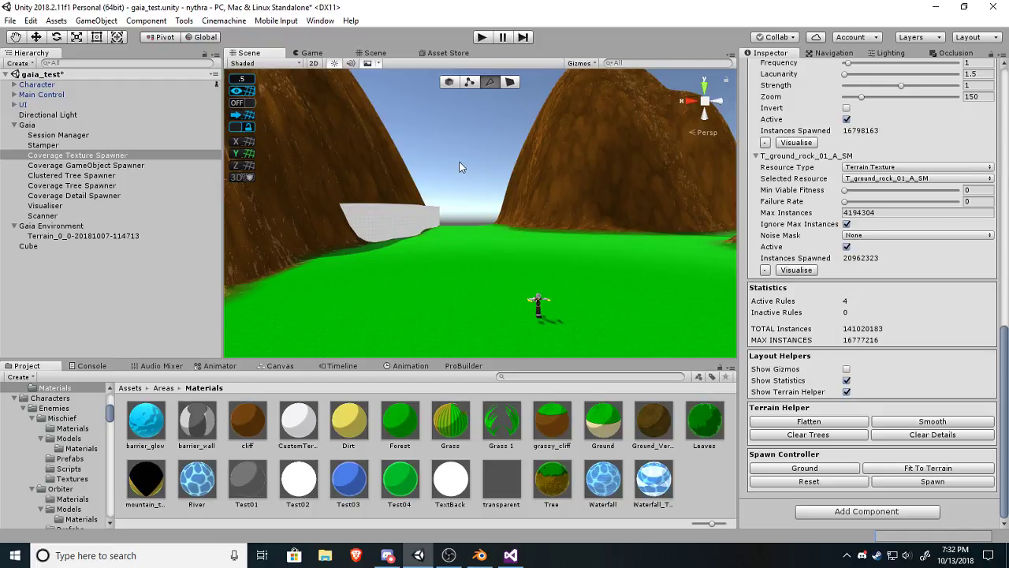
right_drag(611, 237, 317, 290)
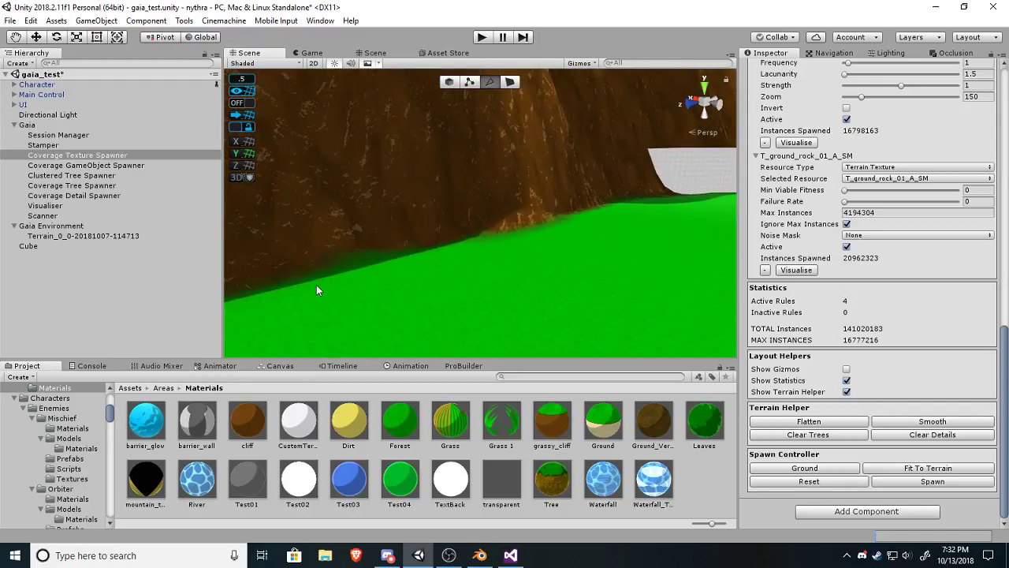
right_drag(541, 275, 156, 249)
right_drag(619, 290, 387, 281)
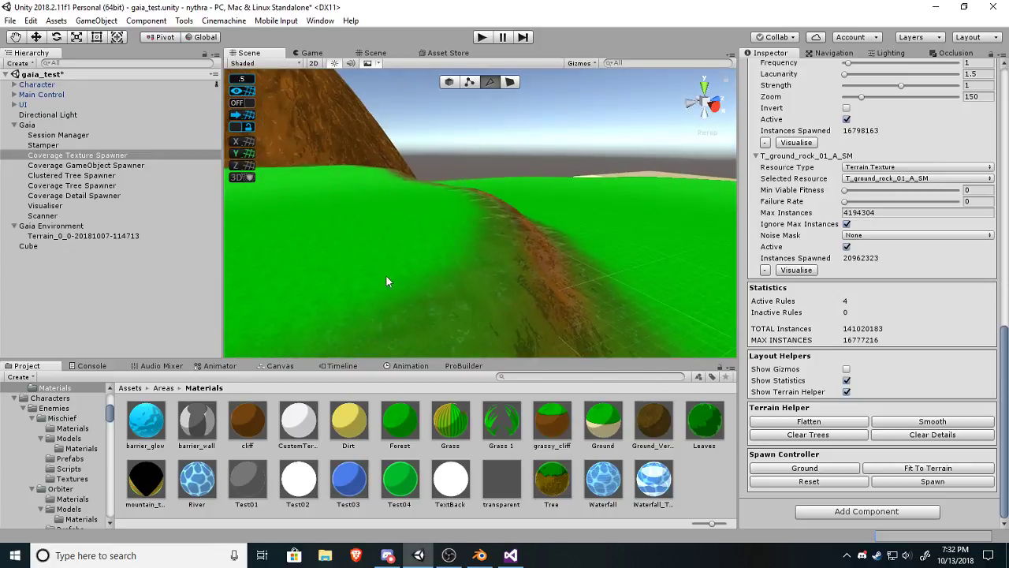
right_drag(592, 259, 445, 186)
click(611, 275)
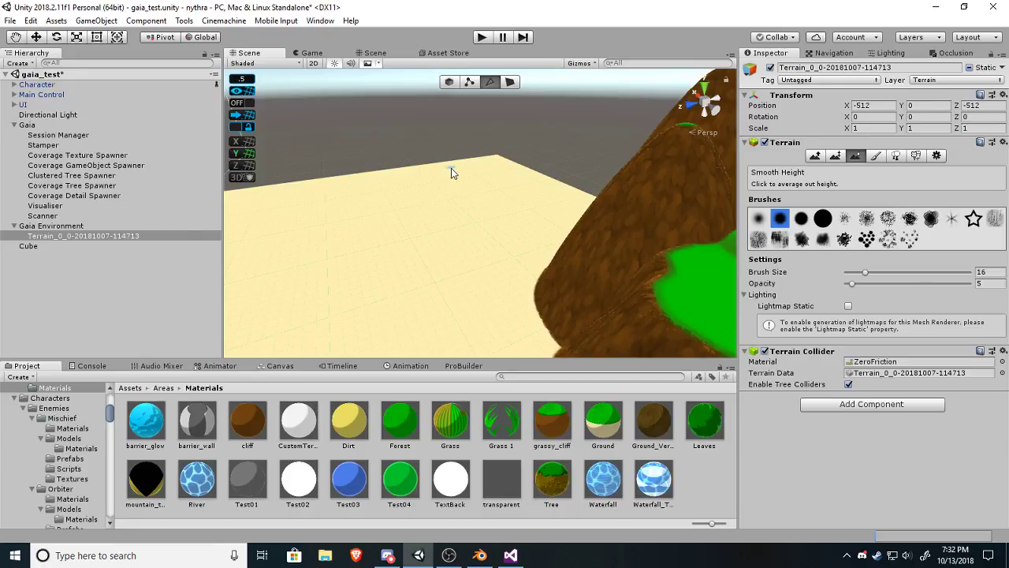
right_drag(498, 162, 500, 155)
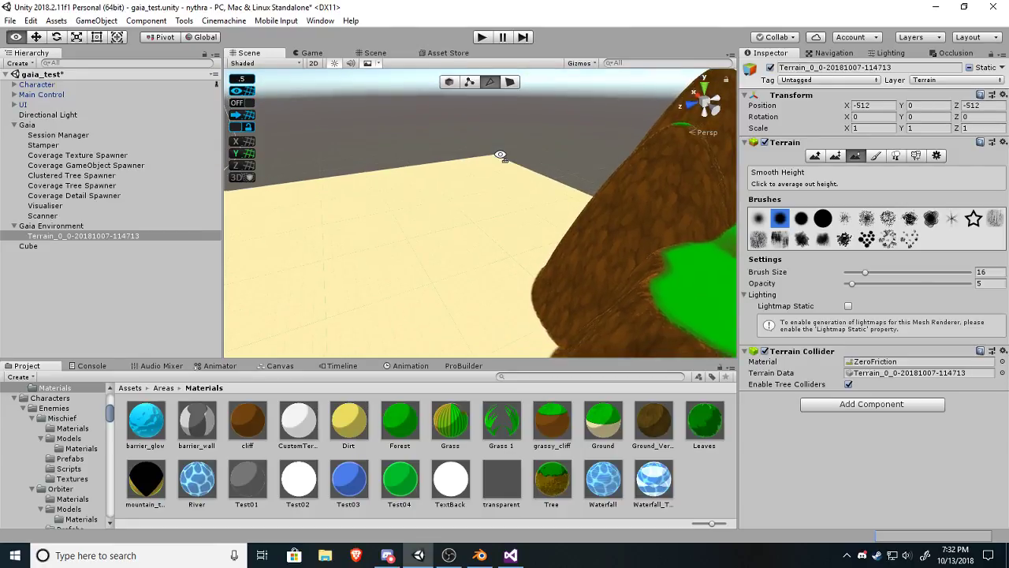
right_drag(551, 197, 342, 221)
right_drag(648, 194, 369, 190)
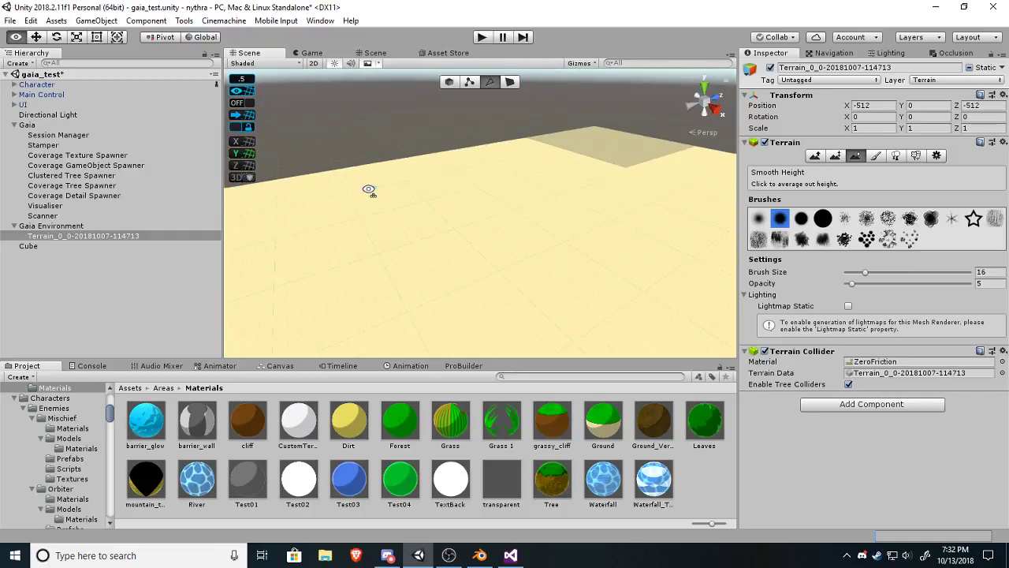
right_drag(697, 188, 167, 280)
right_drag(462, 266, 449, 206)
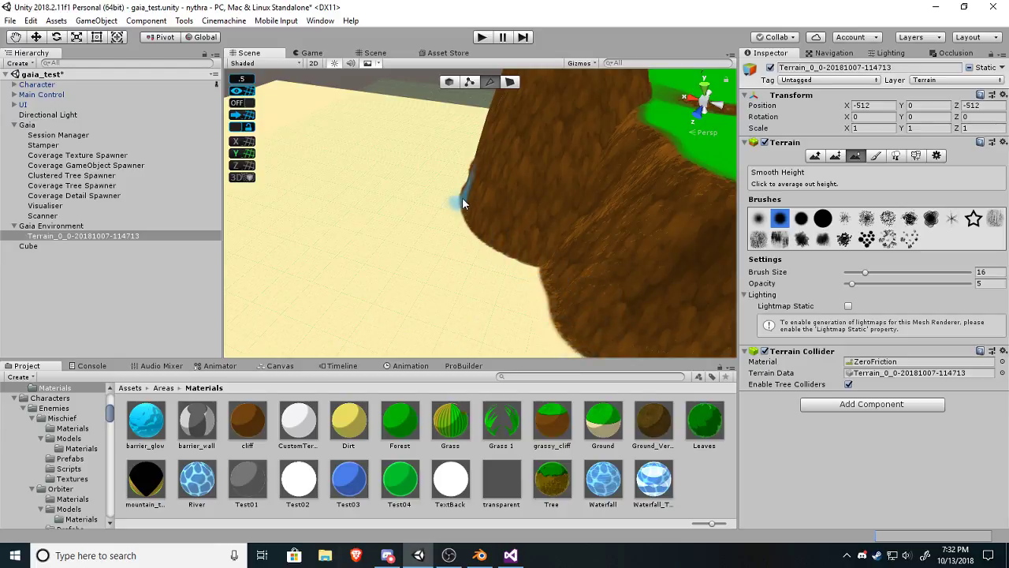
right_drag(420, 242, 526, 152)
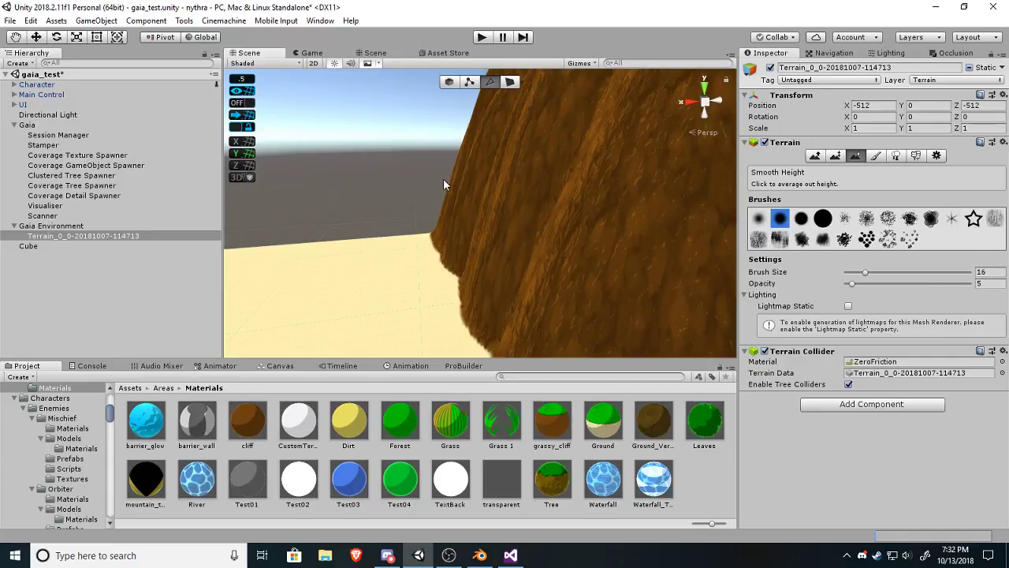
right_drag(432, 188, 462, 207)
mouse_move(333, 191)
right_down()
mouse_move(428, 203)
mouse_move(428, 236)
mouse_move(377, 201)
mouse_move(398, 193)
mouse_move(365, 187)
mouse_move(590, 198)
mouse_move(552, 100)
mouse_move(538, 290)
mouse_move(496, 265)
mouse_move(465, 268)
mouse_move(430, 313)
mouse_move(324, 255)
mouse_move(242, 302)
mouse_move(233, 396)
mouse_move(251, 354)
mouse_move(381, 198)
mouse_move(248, 117)
right_up()
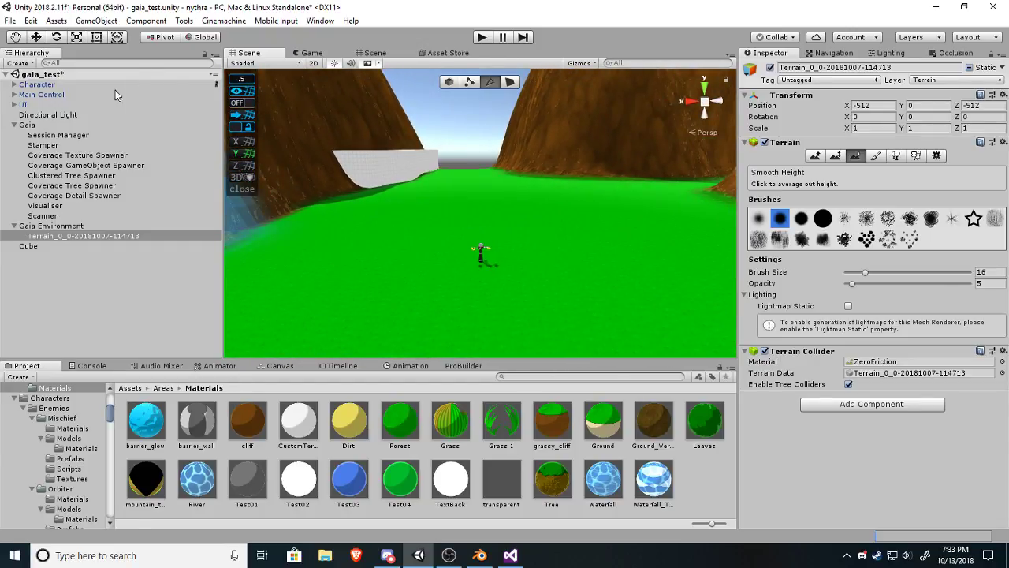
Save the gaia_test scene and open the Area_002 scene from the Areas/Area_002 folder.
click(9, 21)
click(41, 71)
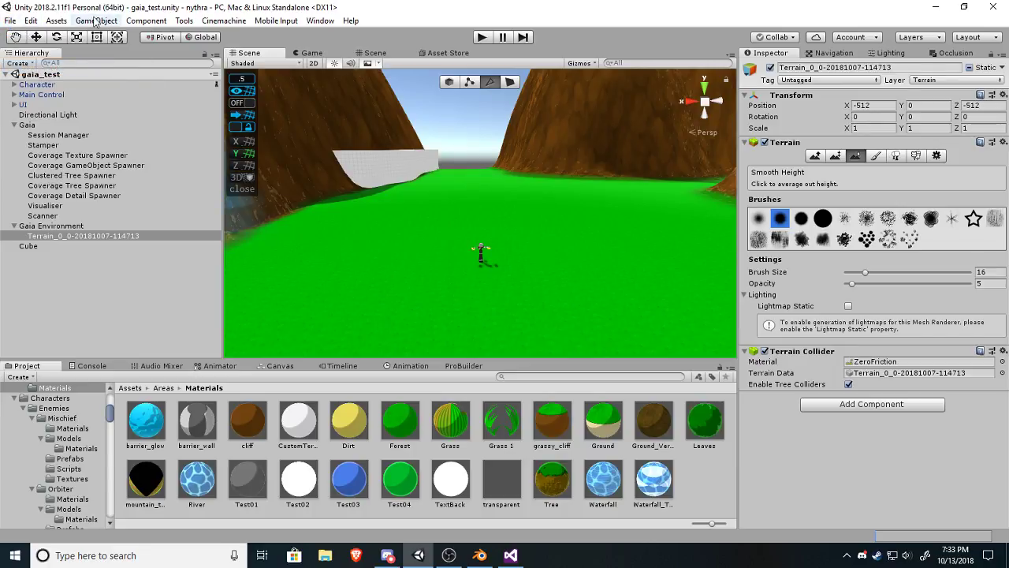
click(14, 21)
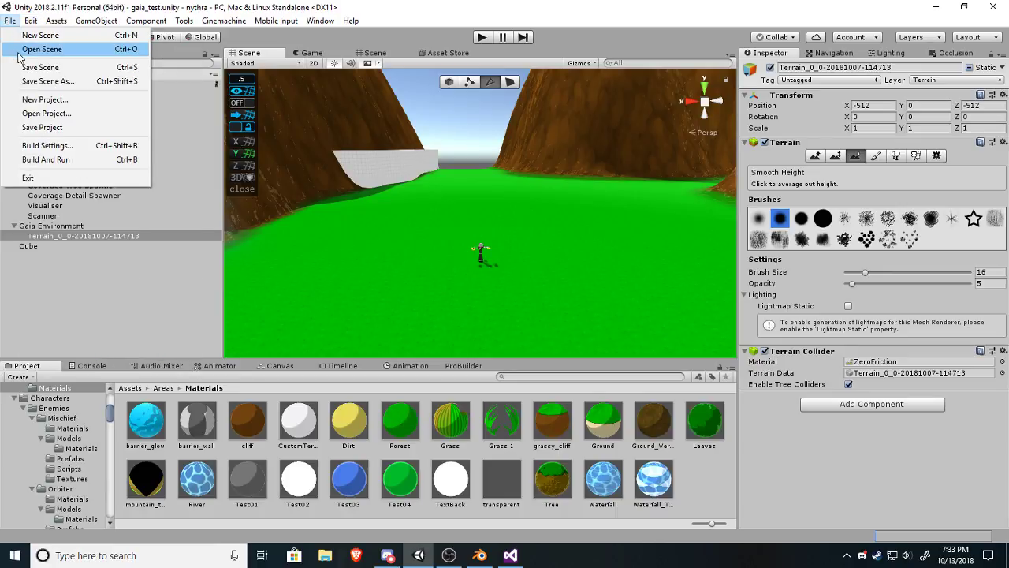
click(18, 51)
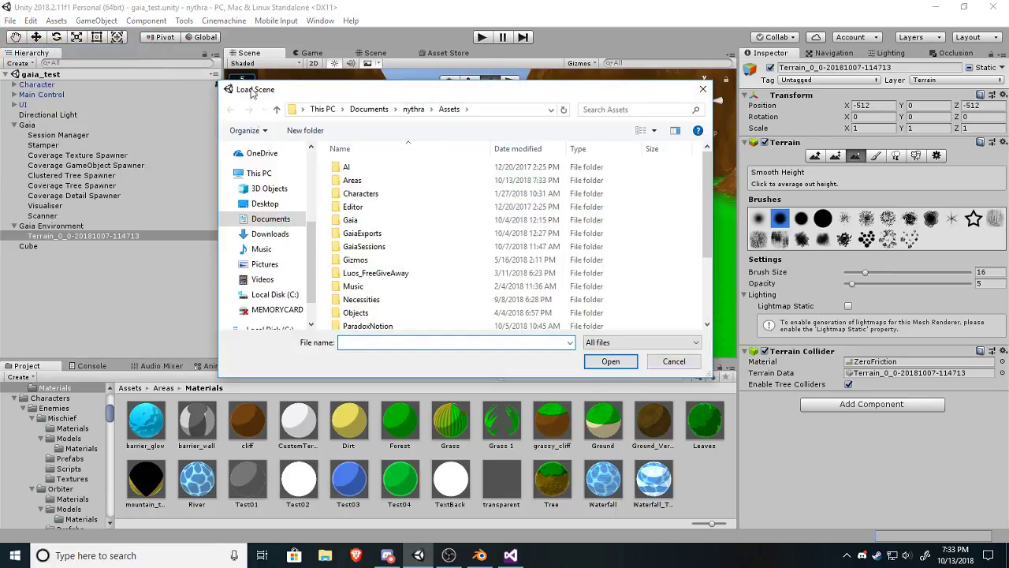
double_click(351, 180)
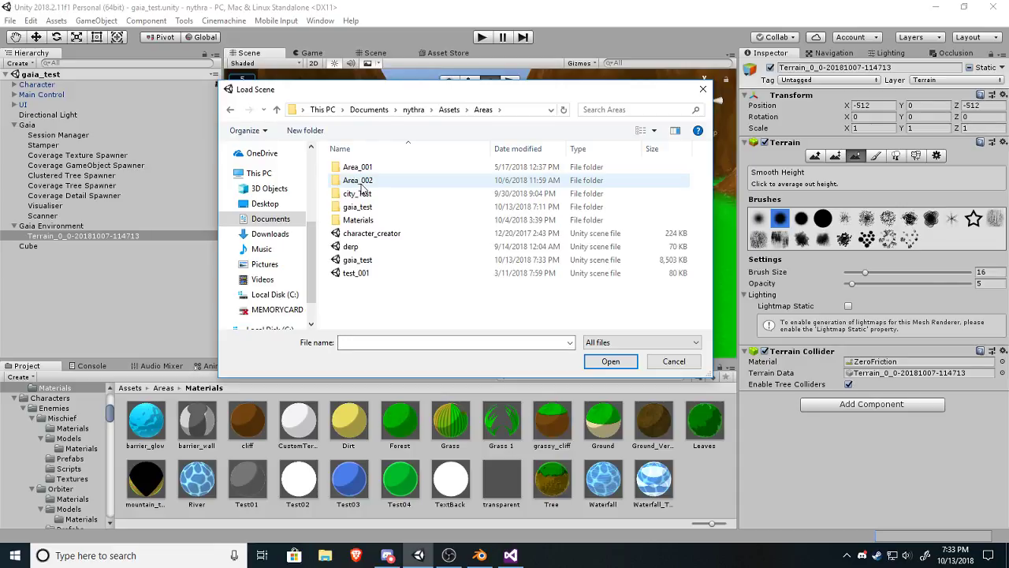
double_click(362, 186)
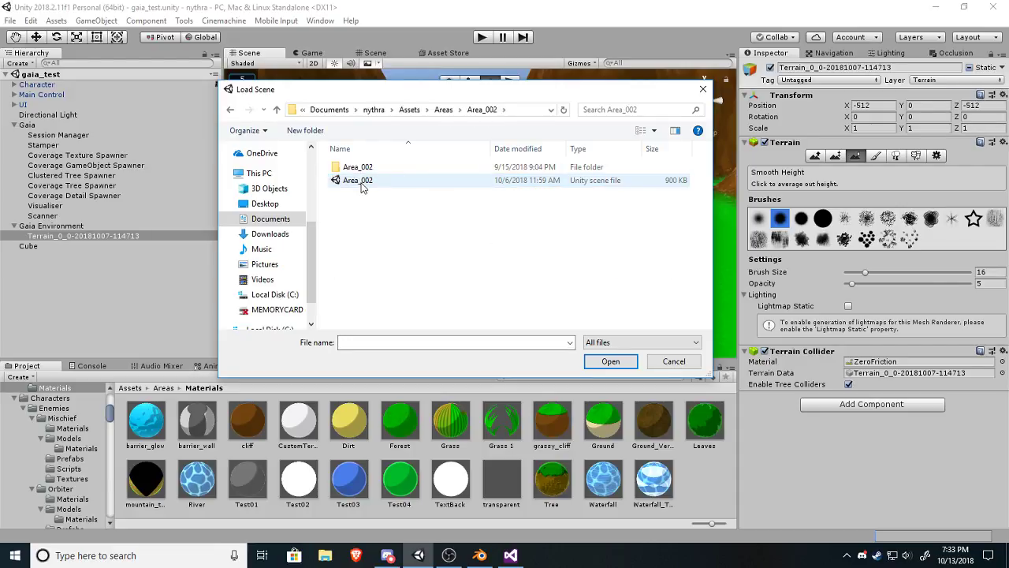
double_click(381, 185)
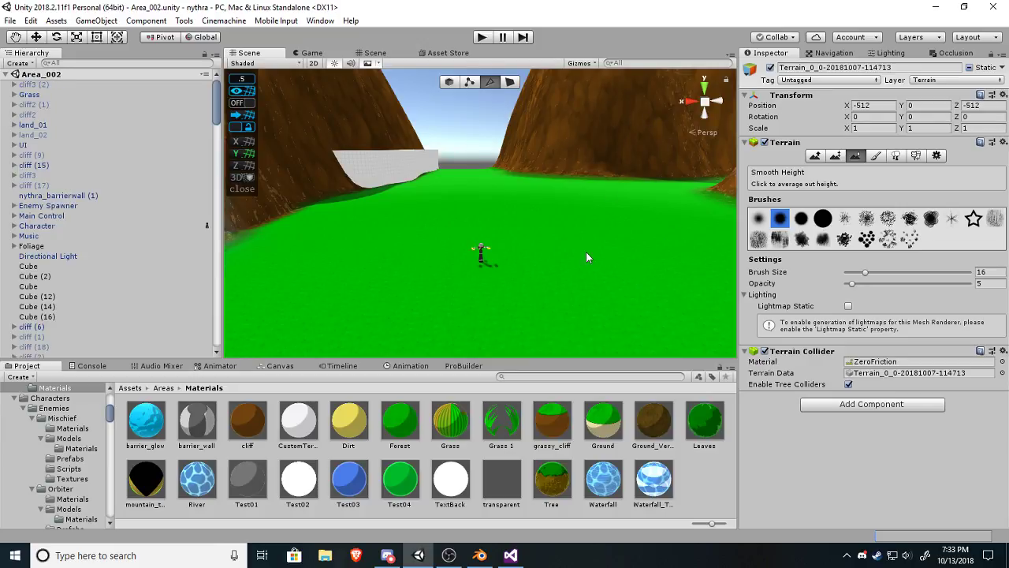
Examine the modelled cliffs around the archway and the white barrier gate in Area_002.
right_drag(687, 251, 242, 237)
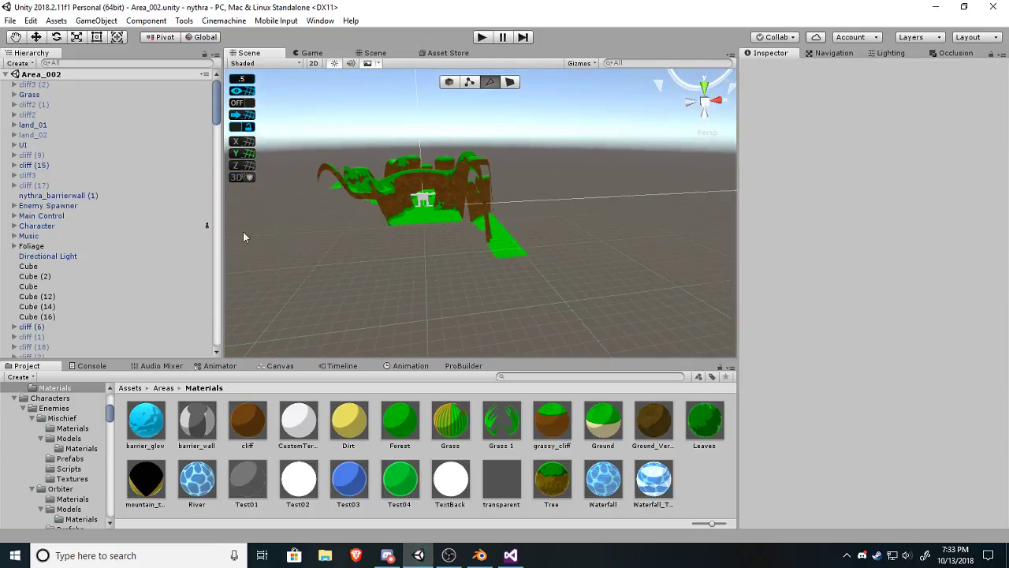
right_drag(476, 251, 1, 229)
key(w)
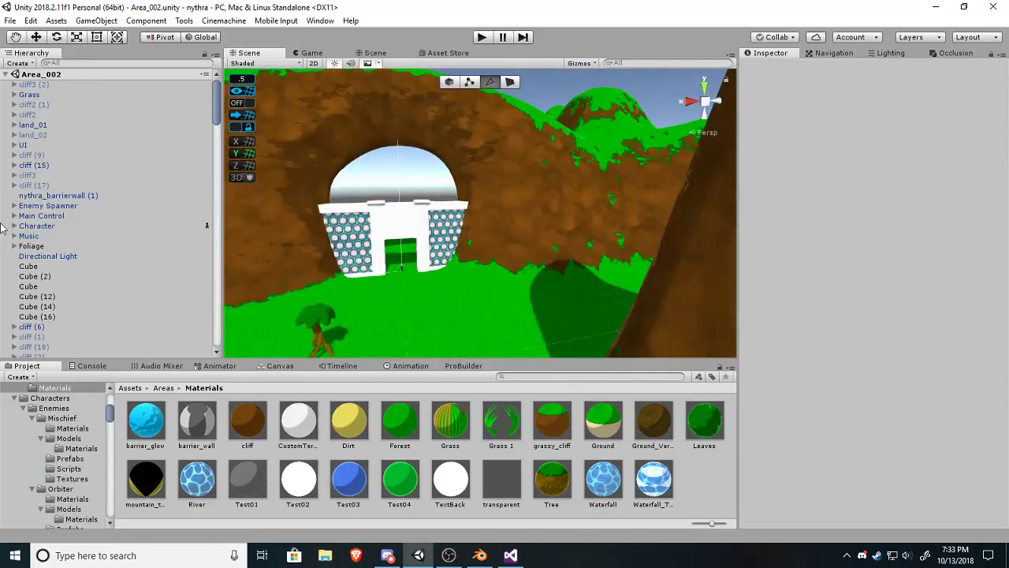
right_drag(612, 180, 543, 155)
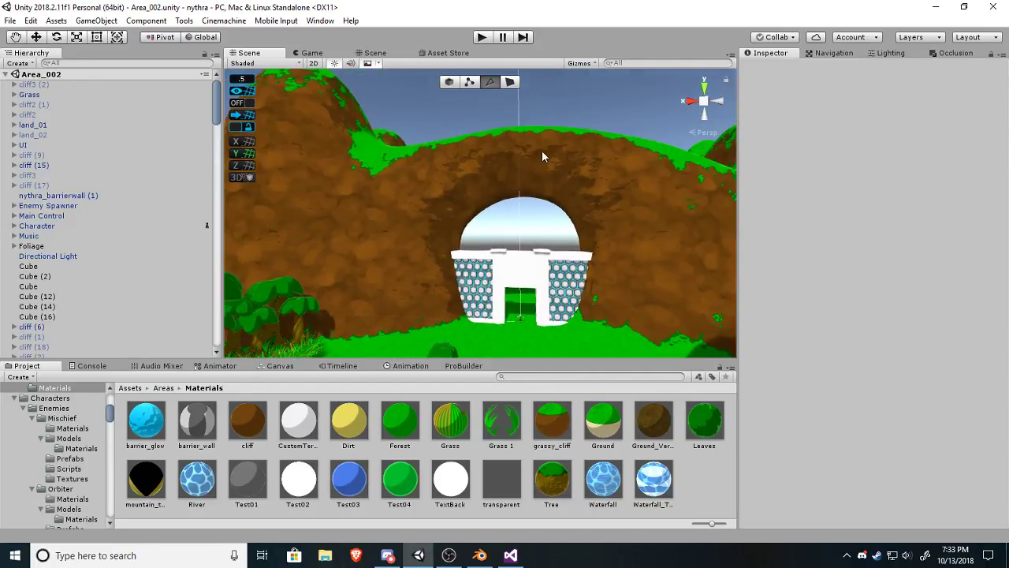
right_drag(402, 217, 389, 225)
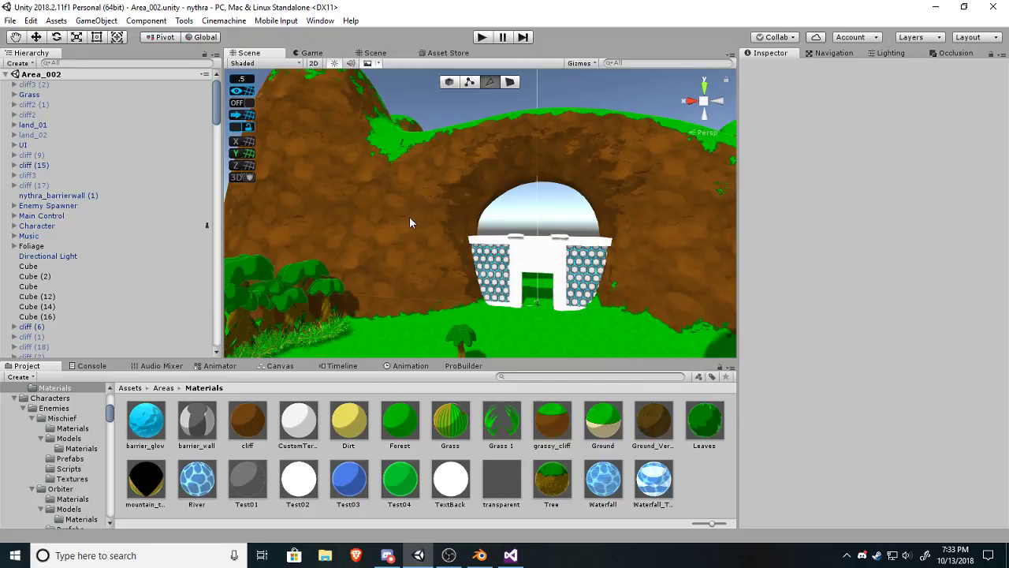
right_drag(627, 173, 567, 202)
key(s)
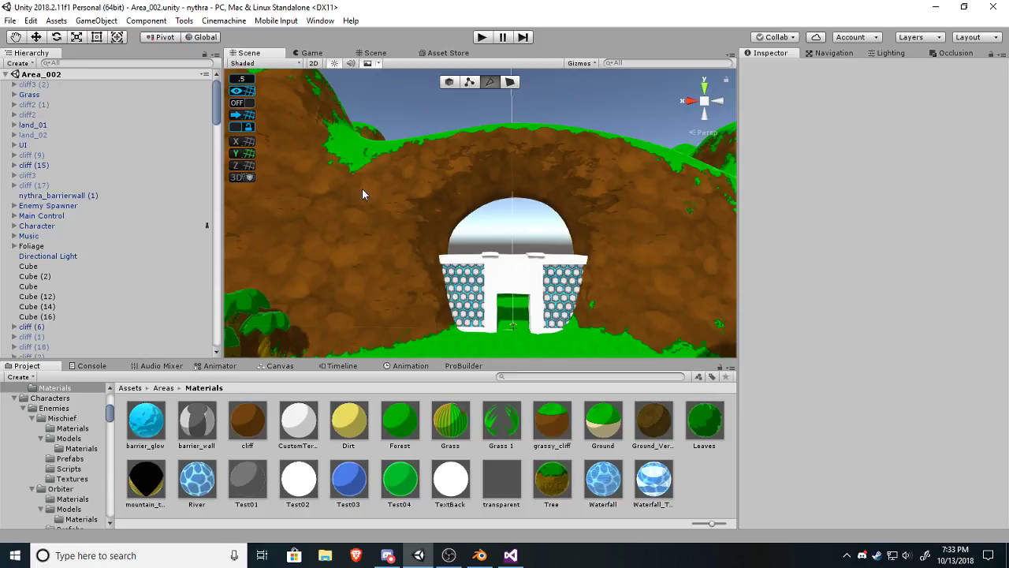
right_drag(345, 142, 408, 133)
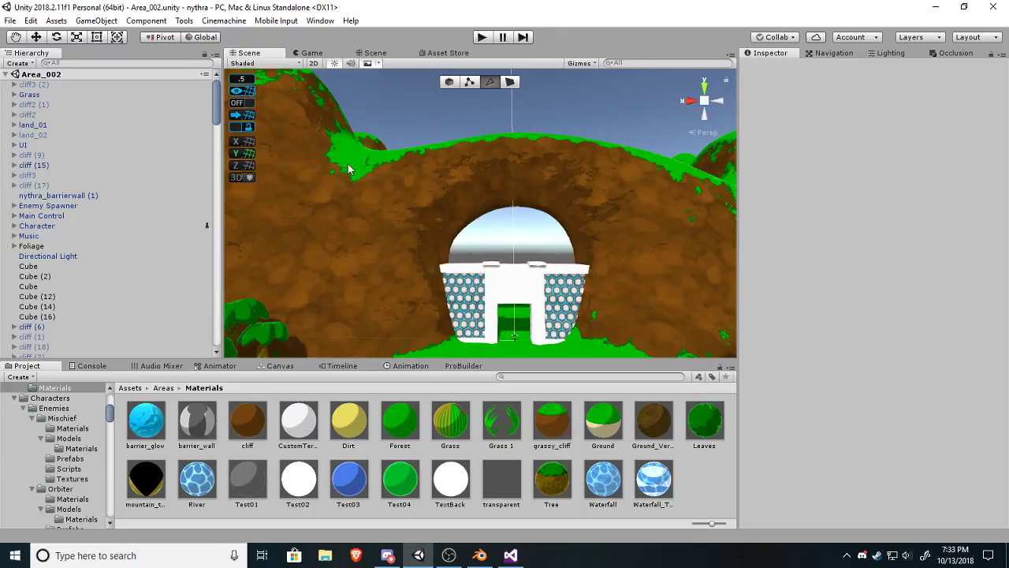
right_drag(354, 152, 379, 170)
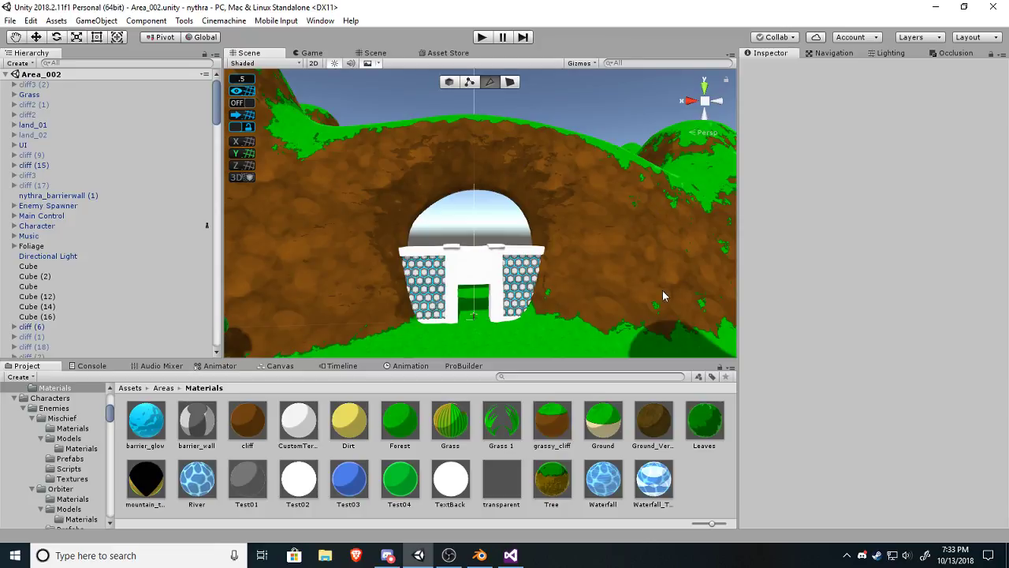
right_drag(640, 257, 606, 163)
scroll(625, 317, down, 3)
scroll(625, 317, up, 3)
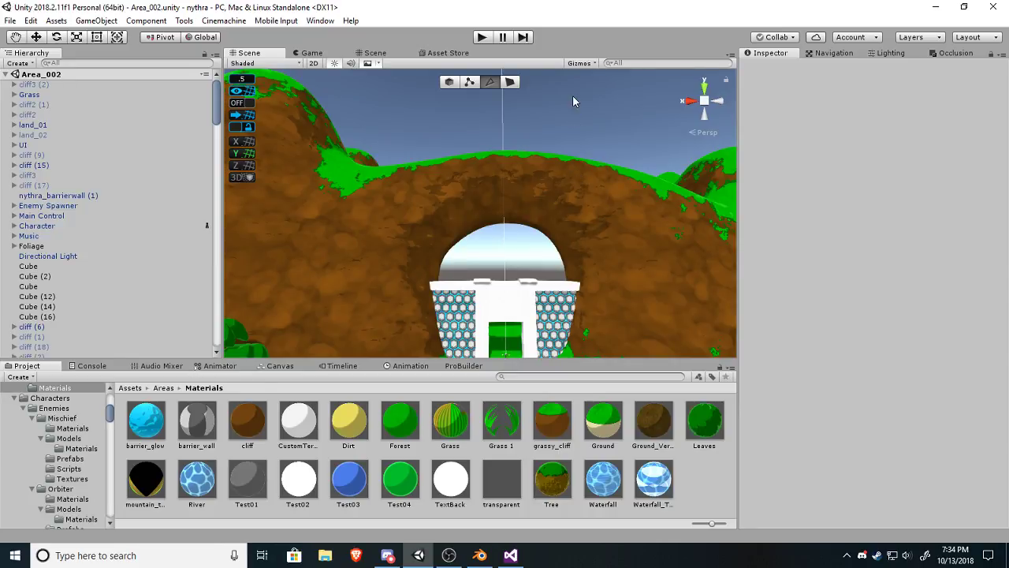
right_drag(524, 200, 547, 261)
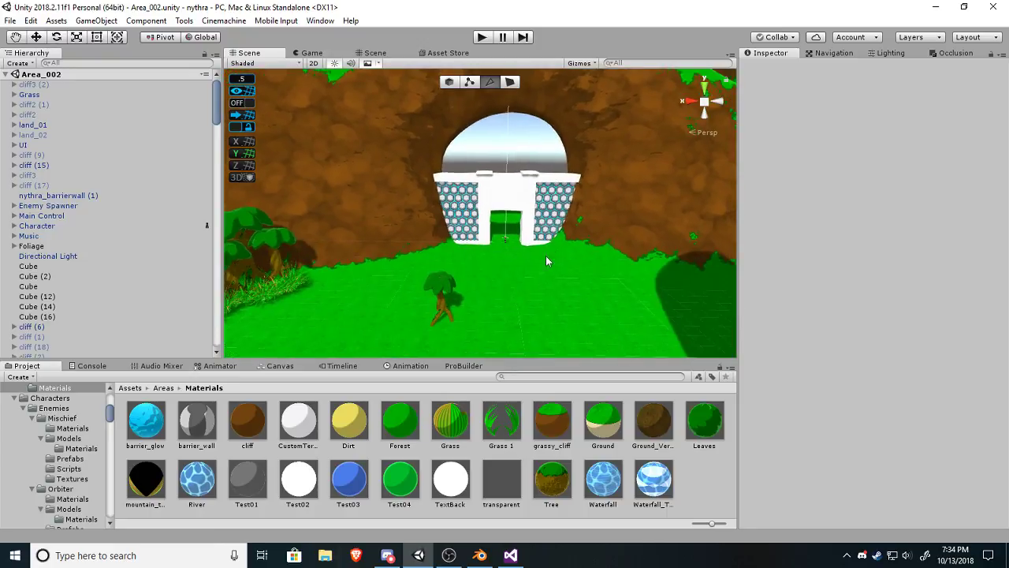
Examine the lone tree, the forest edge and the grass, then look through the scene's object list.
right_drag(587, 140, 419, 148)
key(w)
key(d)
right_drag(514, 155, 312, 177)
key(w)
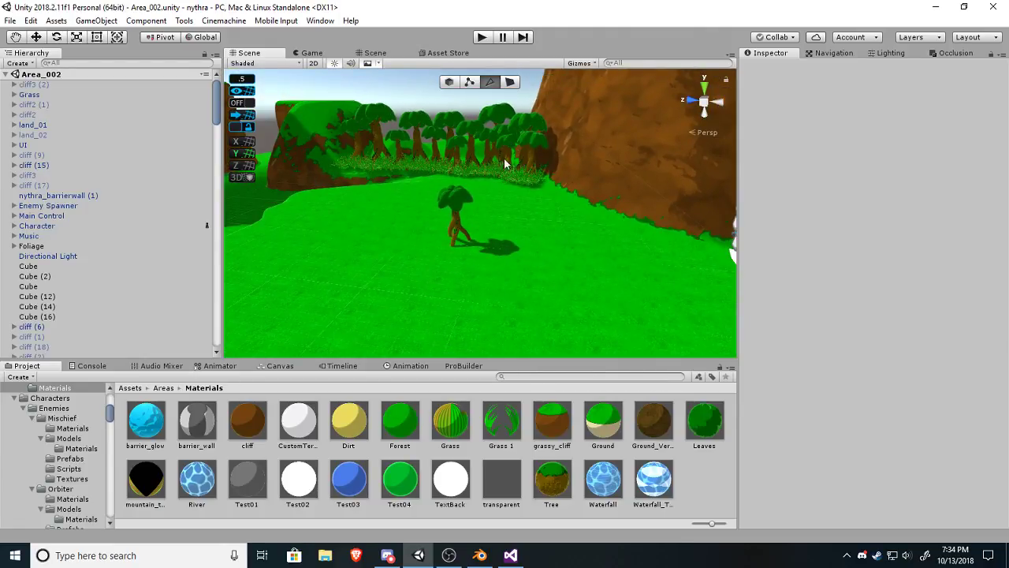
right_drag(404, 260, 511, 290)
scroll(81, 241, down, 15)
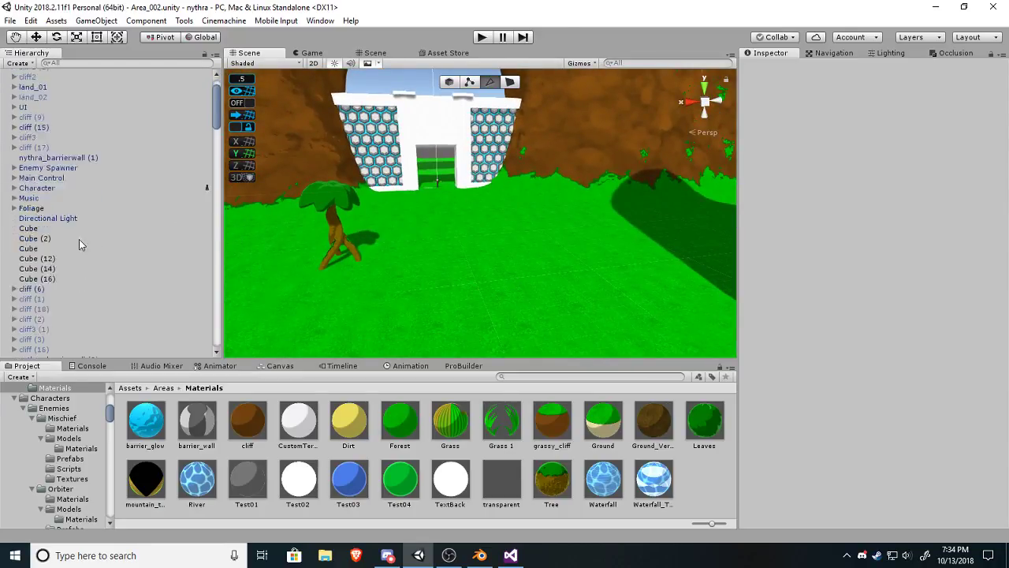
scroll(84, 251, down, 5)
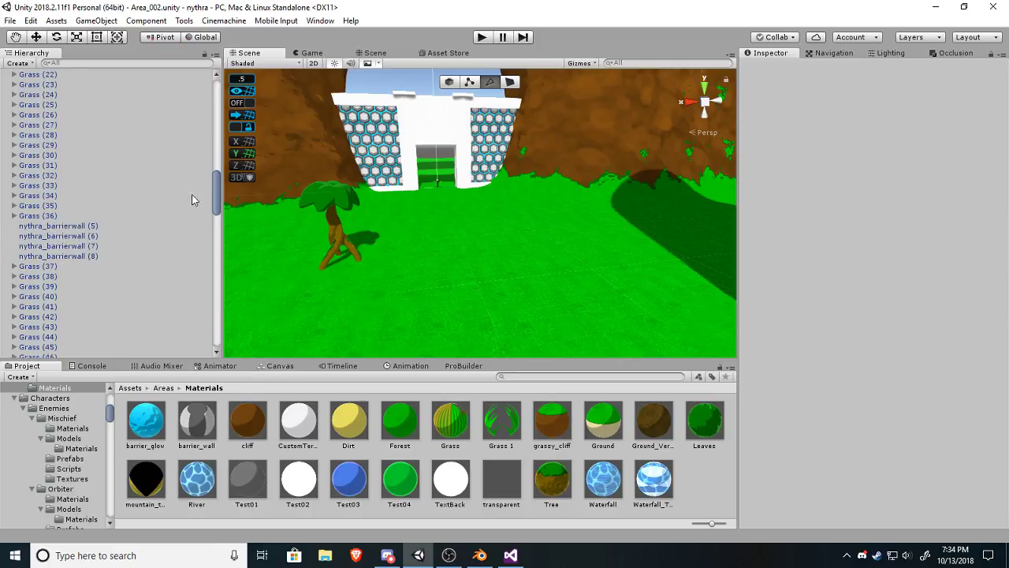
Play-test Area_002, running the character out of the gate and across the grass to the roaming enemies.
click(482, 37)
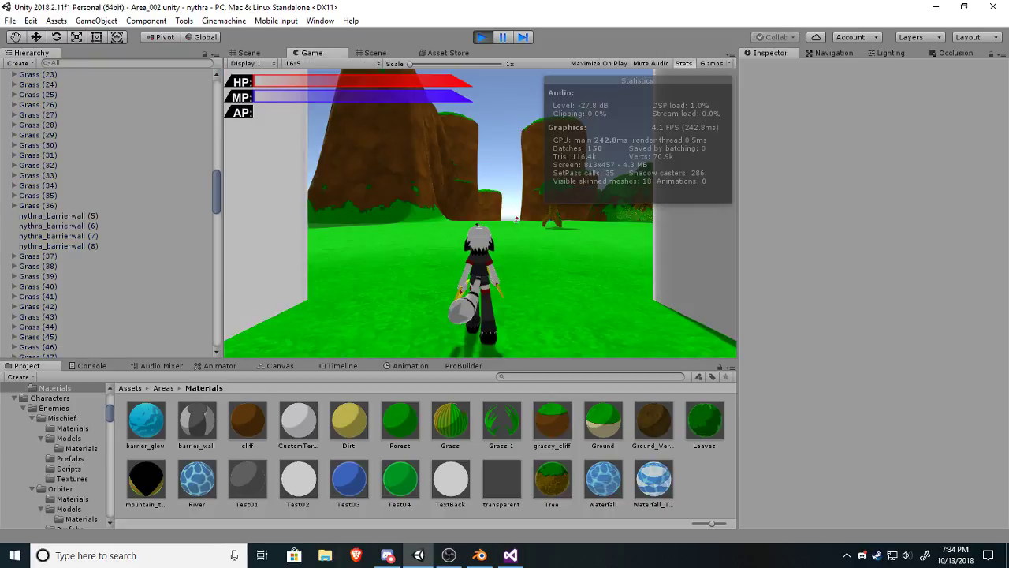
key(w)
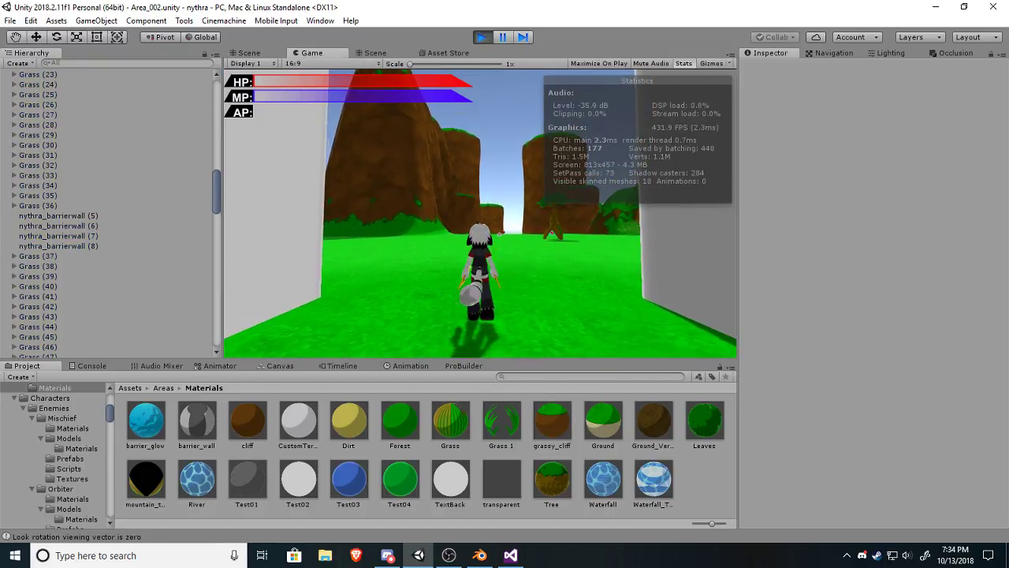
key(w)
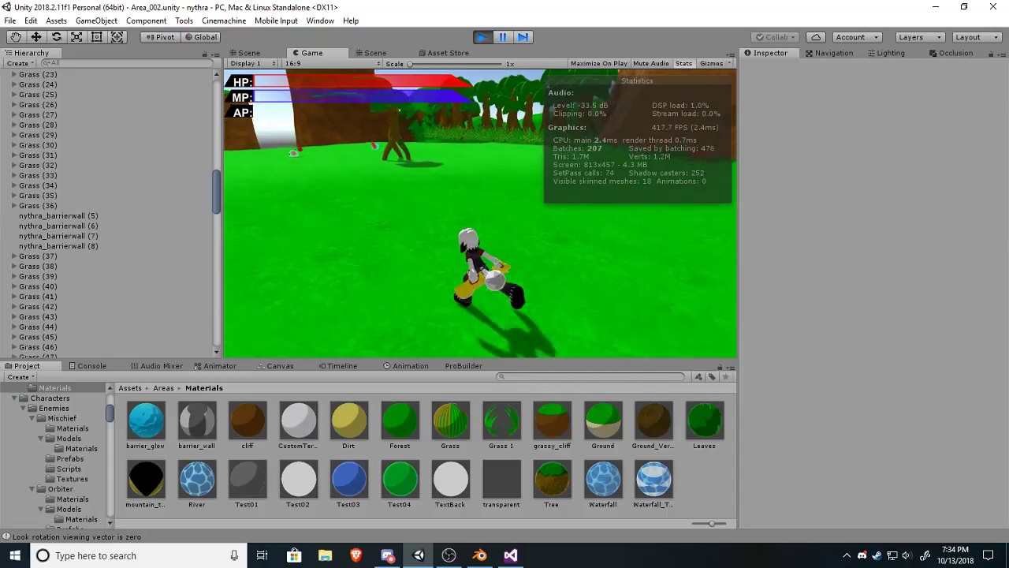
key(w)
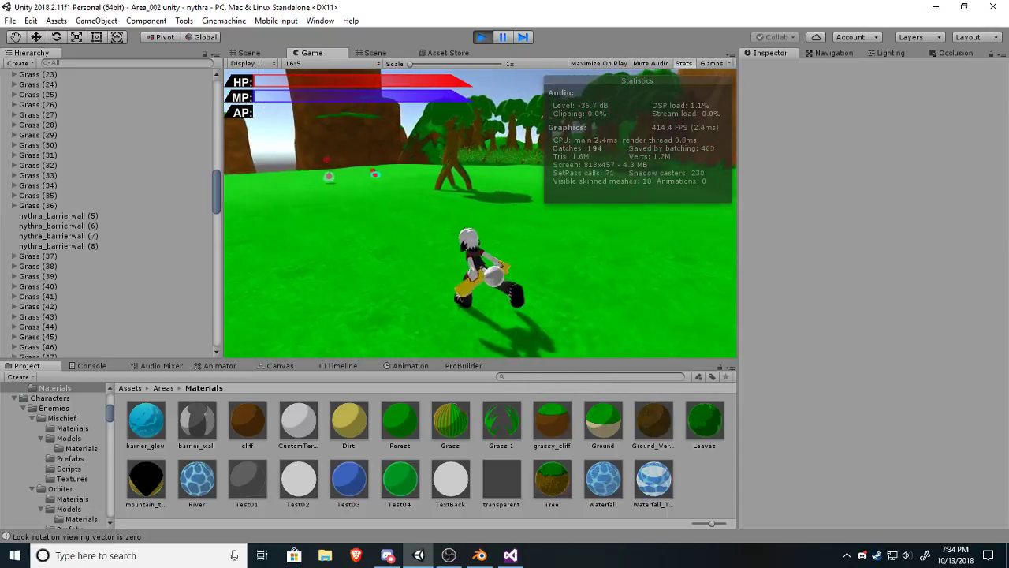
key(w)
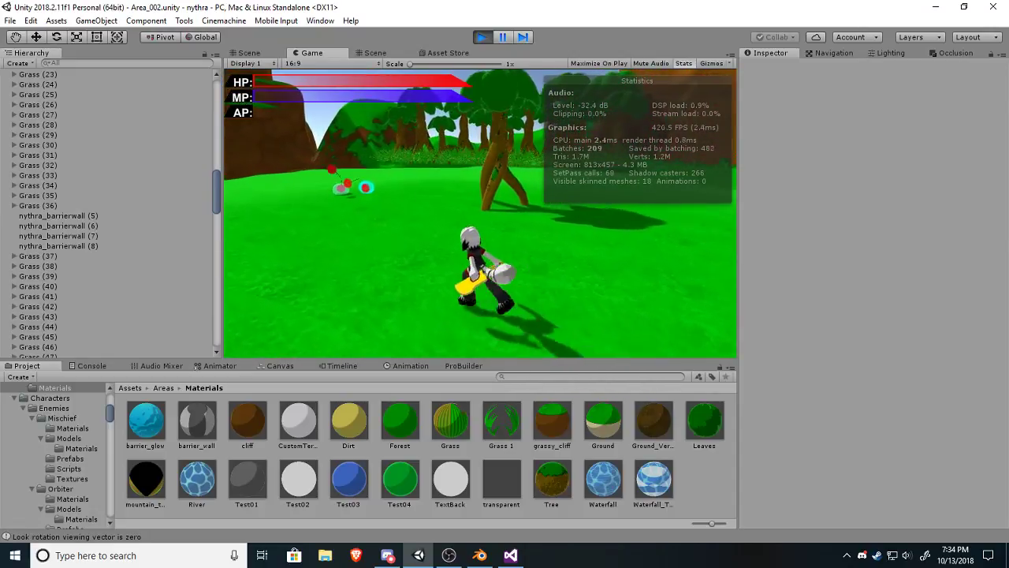
key(d)
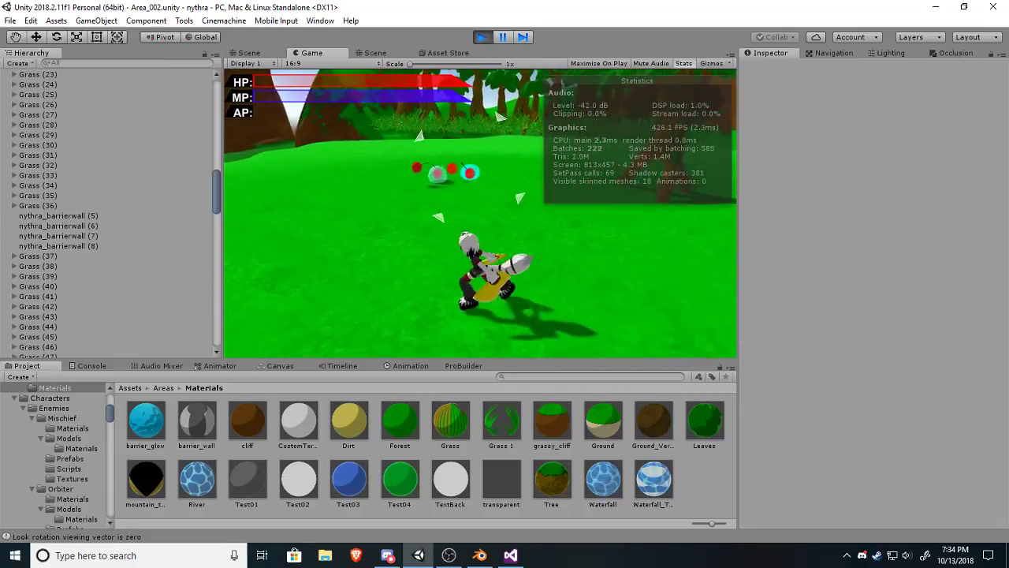
key(w)
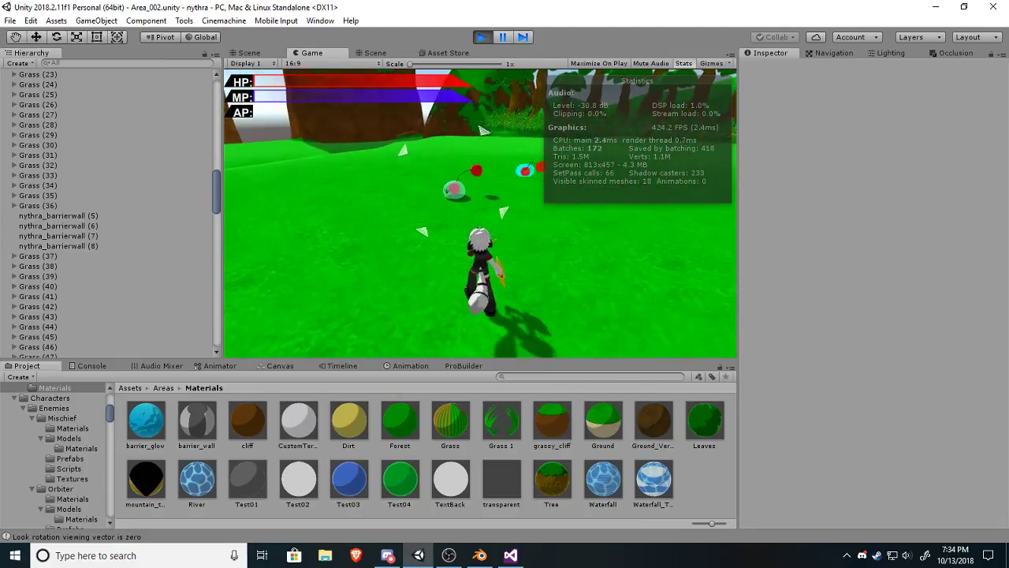
key(Escape)
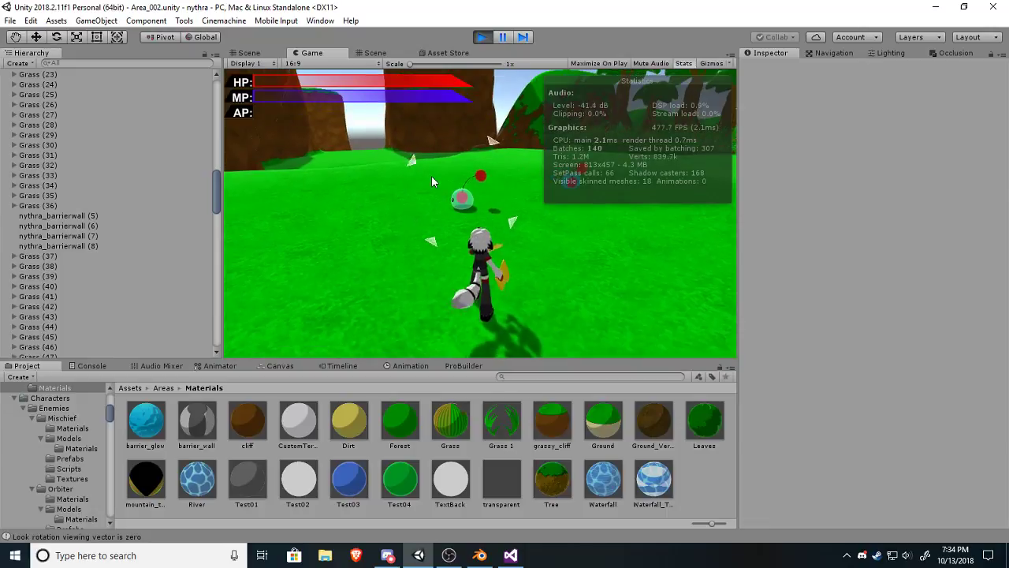
key(w)
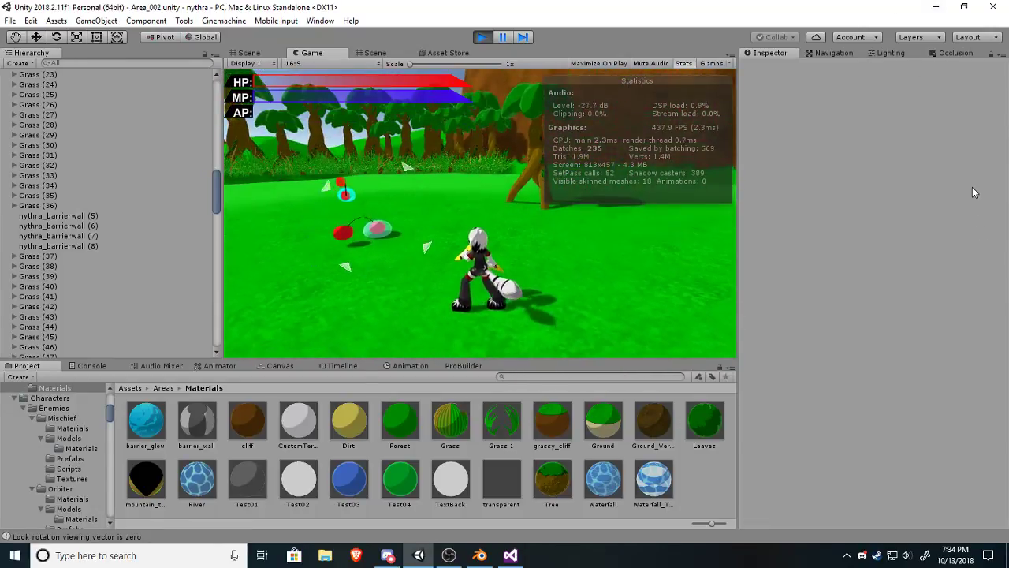
key(w)
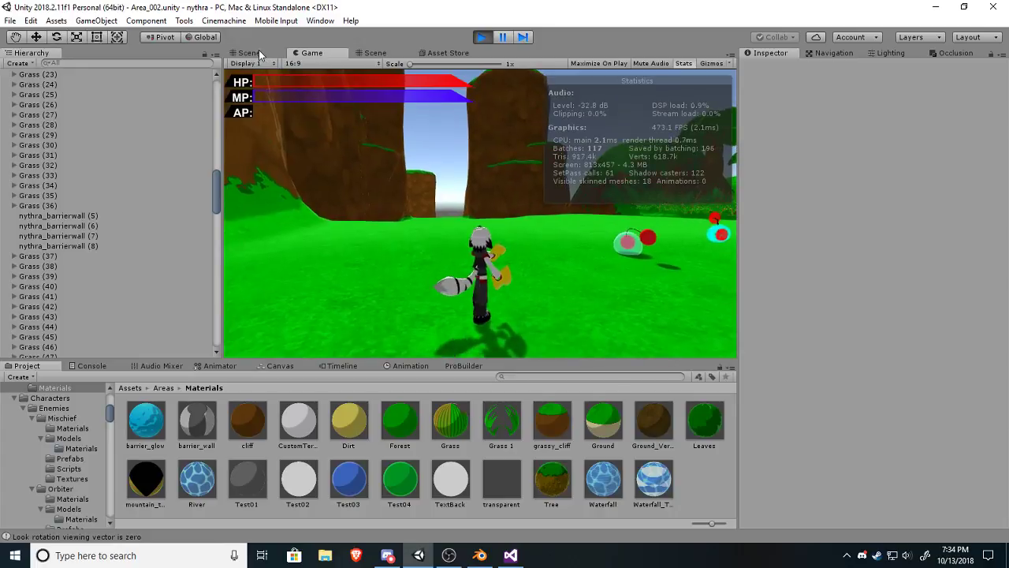
Return to the Scene view during play, select the Trickle(Clone) enemy and collapse its child objects.
click(259, 50)
right_drag(351, 317, 500, 255)
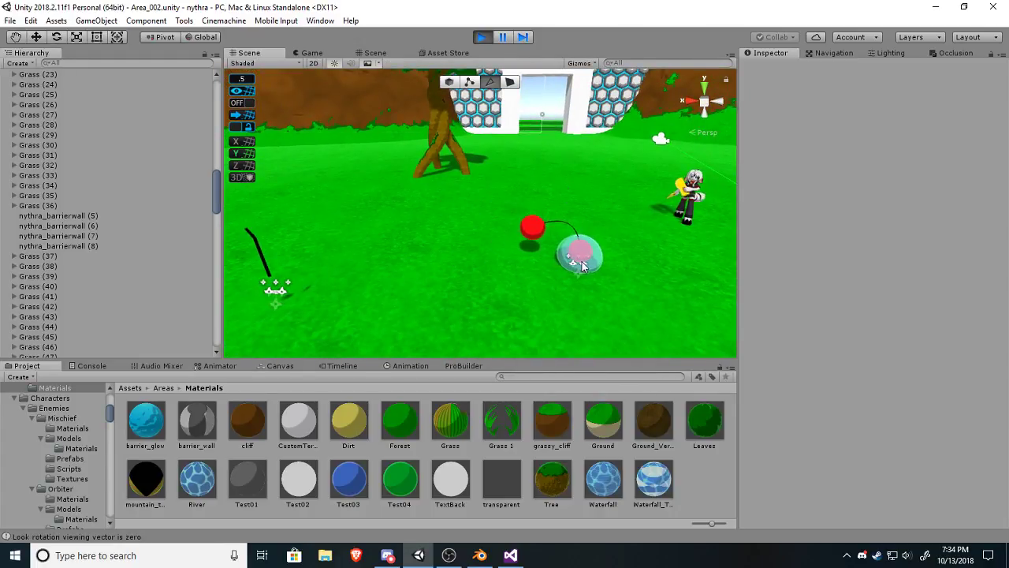
click(579, 254)
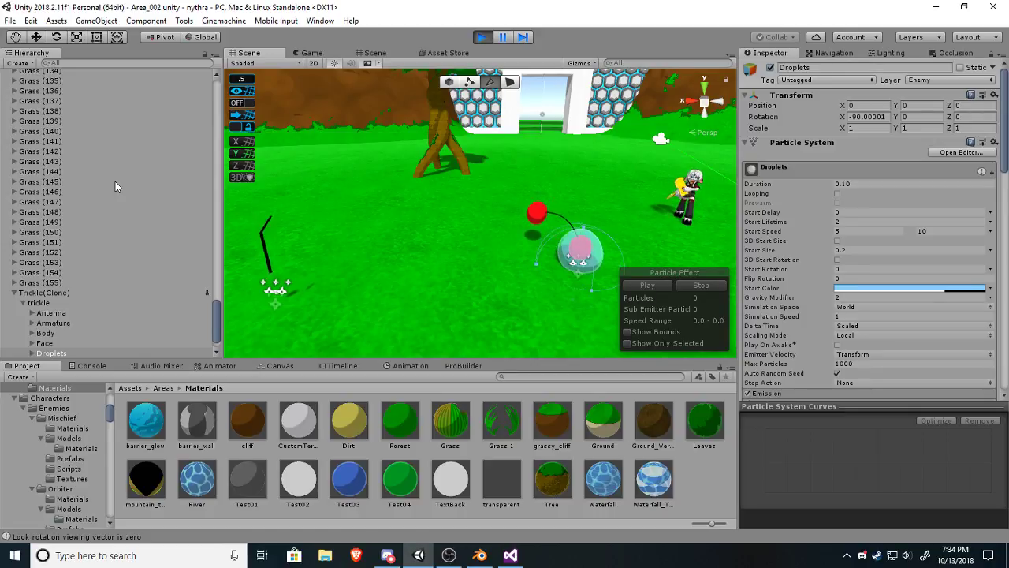
click(23, 293)
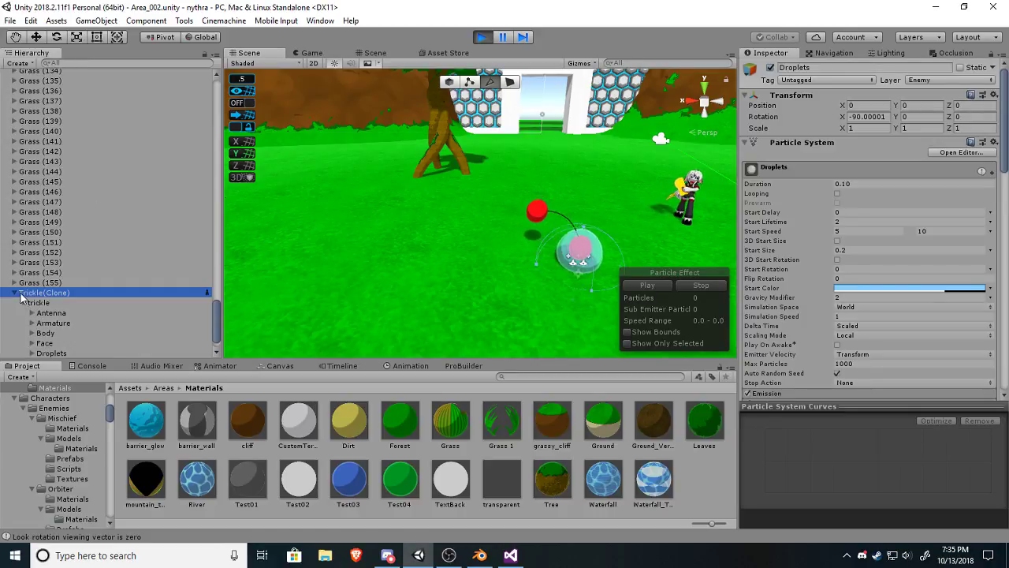
click(15, 293)
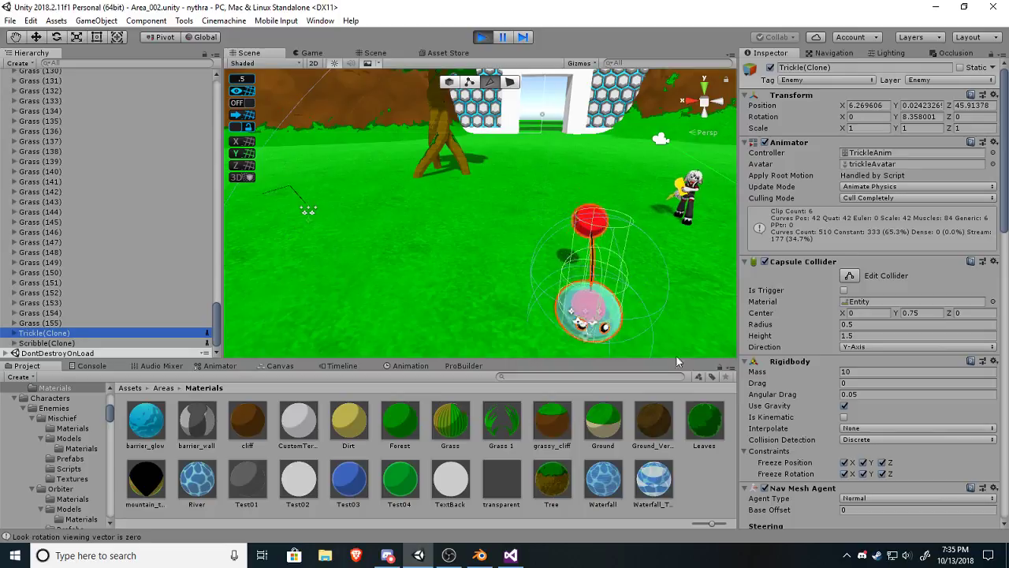
Review the Trickle enemy's components down to the Flow Script Controller and Blackboard, and show its TrickleAI graph in the node canvas.
scroll(808, 329, down, 8)
scroll(808, 329, down, 10)
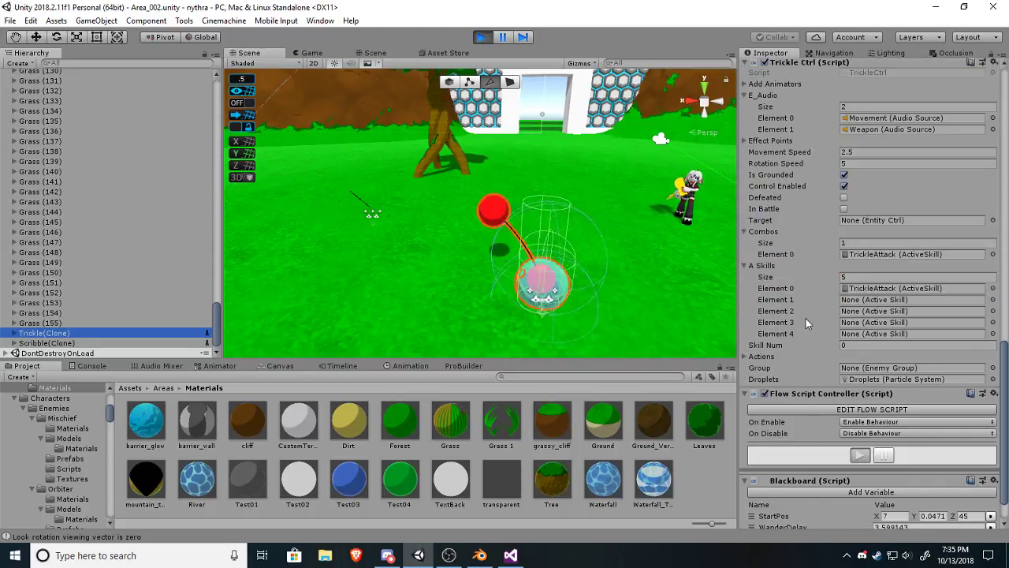
scroll(806, 319, down, 3)
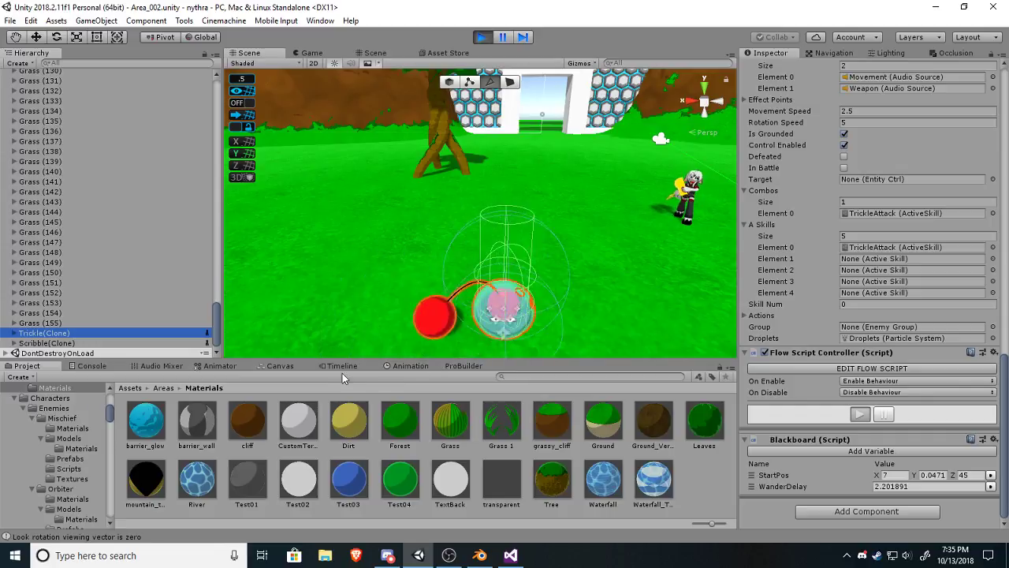
click(276, 367)
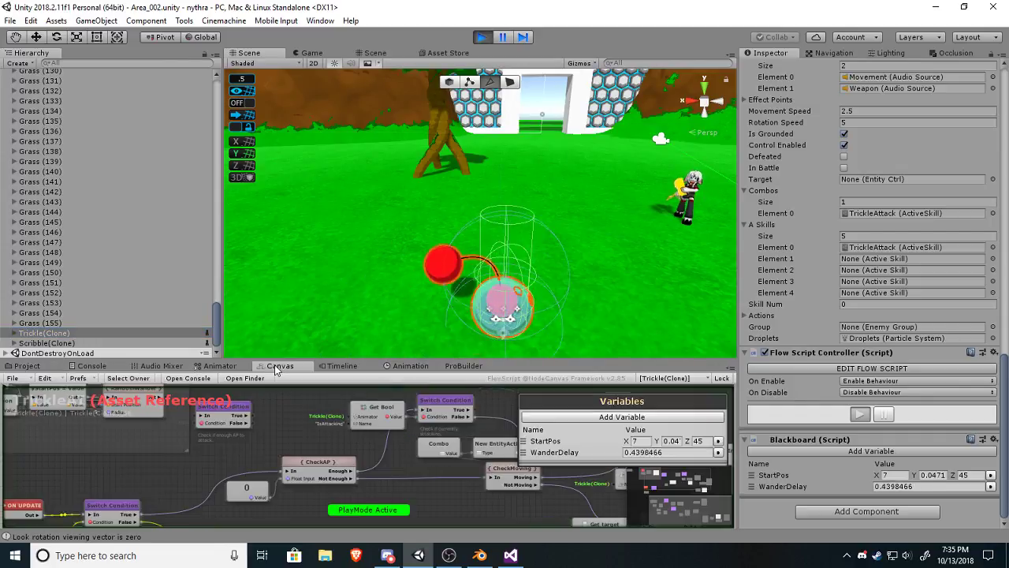
Look over the TrickleAI graph from the On Update event and the Initial Position group to the Idle group's wait and movement nodes.
middle_drag(235, 481, 446, 402)
middle_drag(256, 462, 344, 482)
scroll(382, 464, down, 2)
scroll(382, 463, up, 2)
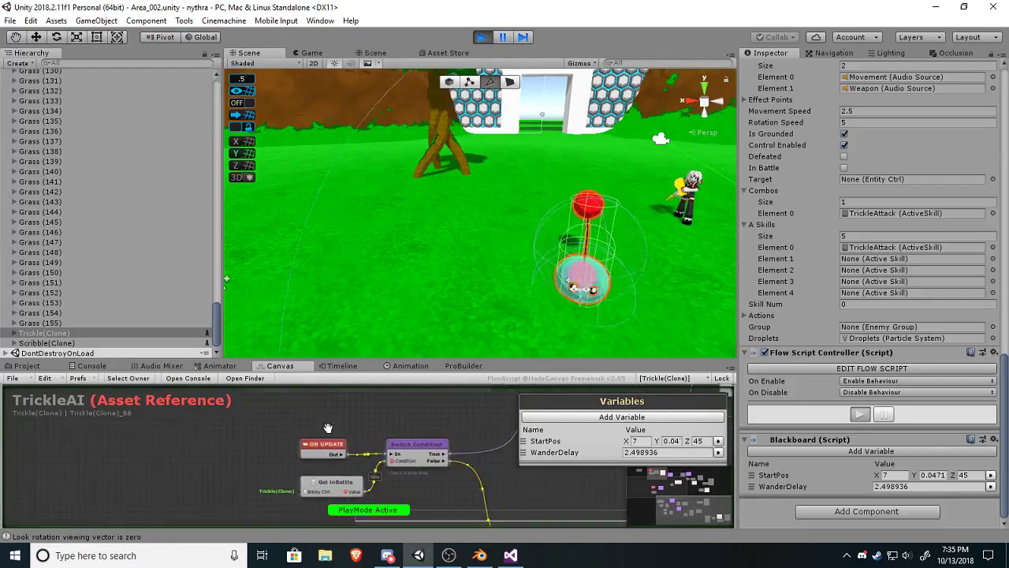
middle_drag(326, 426, 397, 510)
middle_drag(361, 414, 291, 430)
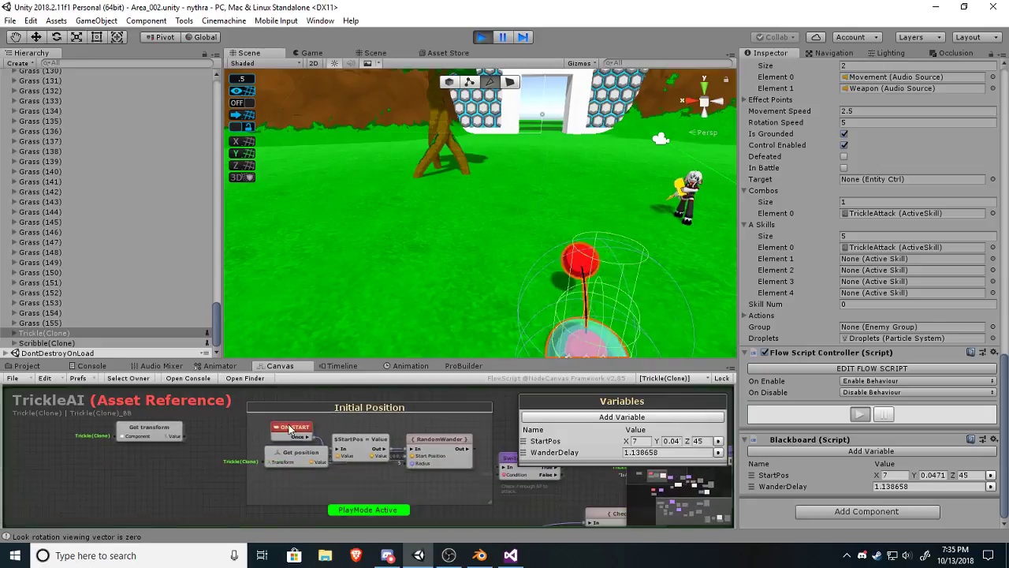
scroll(412, 469, down, 2)
middle_drag(462, 480, 373, 425)
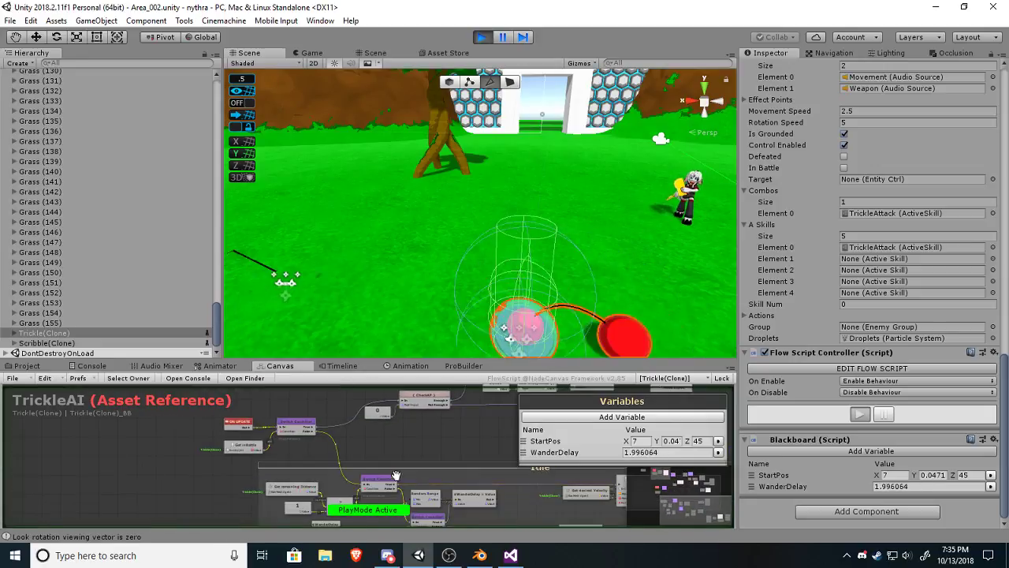
middle_drag(397, 478, 345, 418)
middle_drag(459, 480, 340, 414)
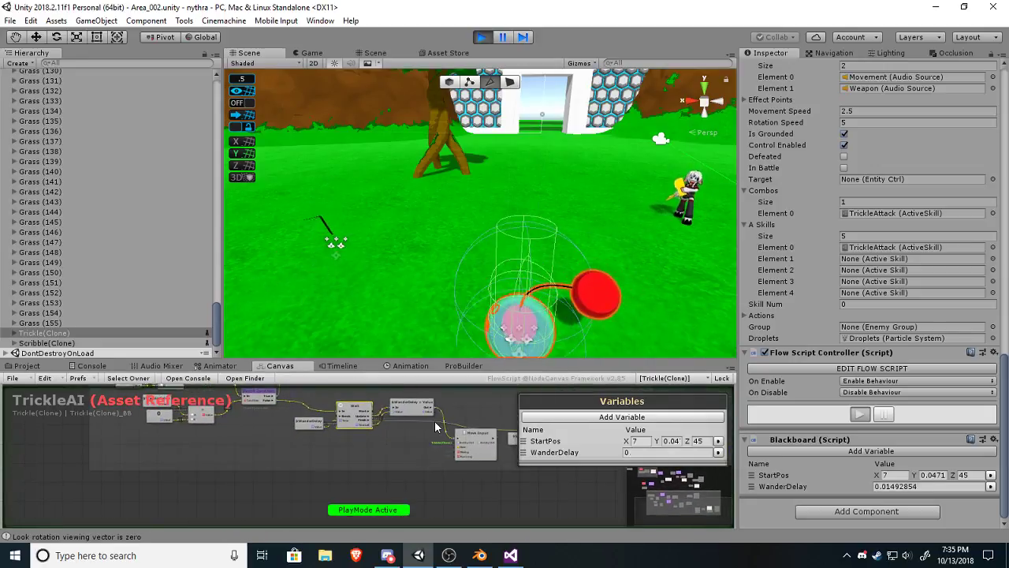
middle_drag(418, 437, 515, 483)
middle_drag(261, 443, 427, 459)
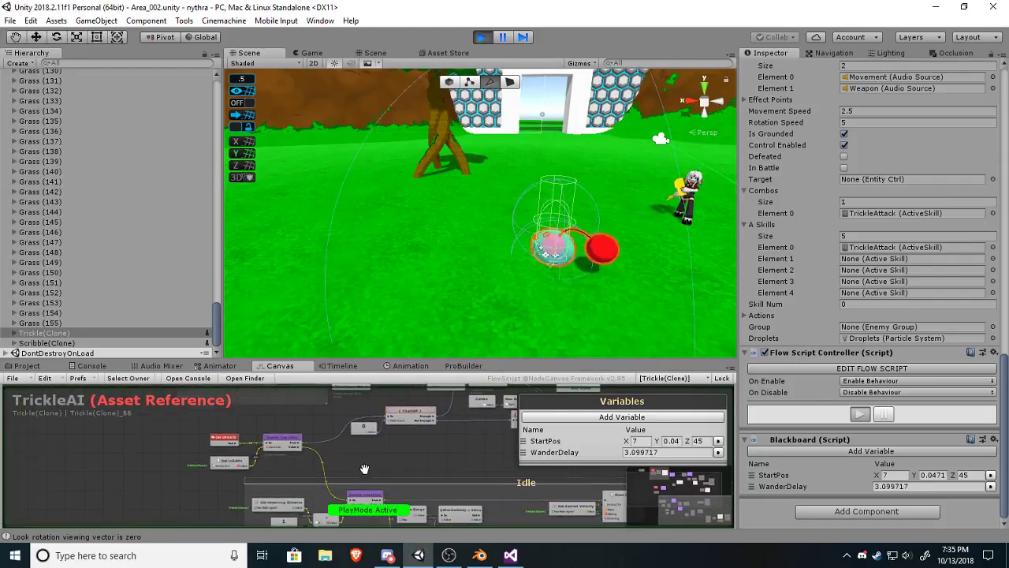
Examine the On Update event, the Get InBattle node and the Switch Condition they feed in the TrickleAI graph.
middle_drag(364, 469, 410, 479)
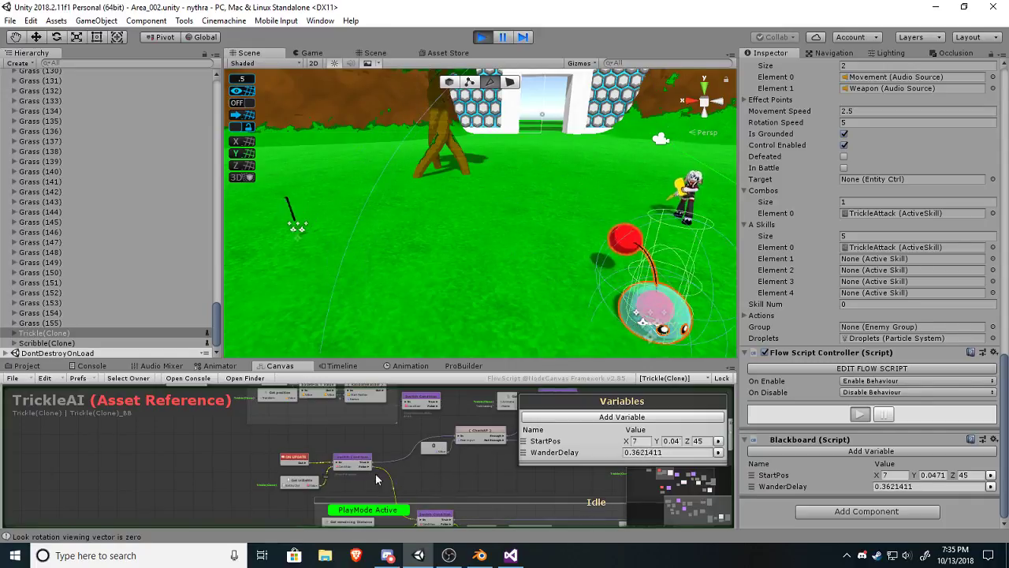
middle_drag(376, 477, 347, 452)
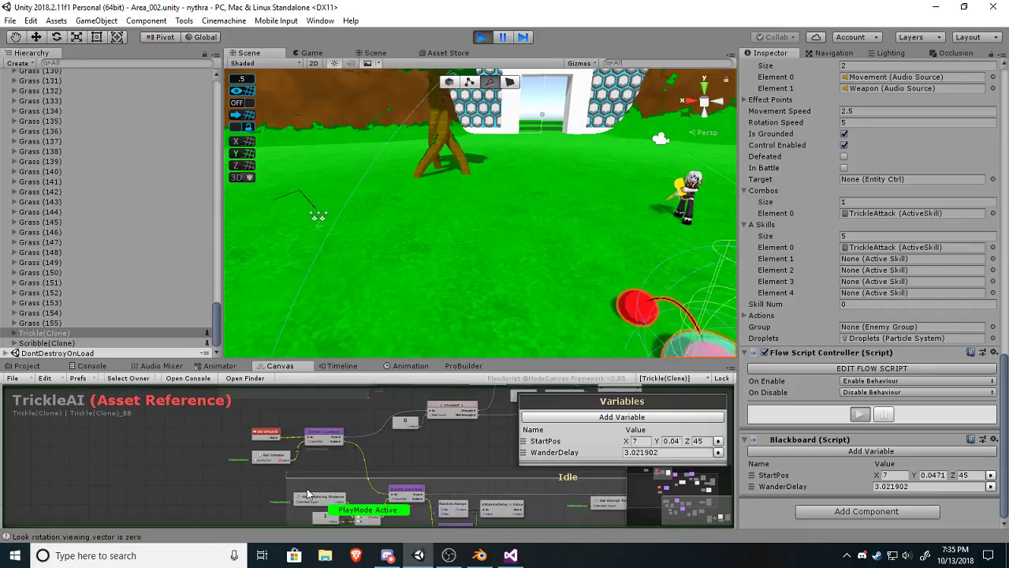
scroll(302, 484, up, 2)
middle_drag(309, 419, 382, 440)
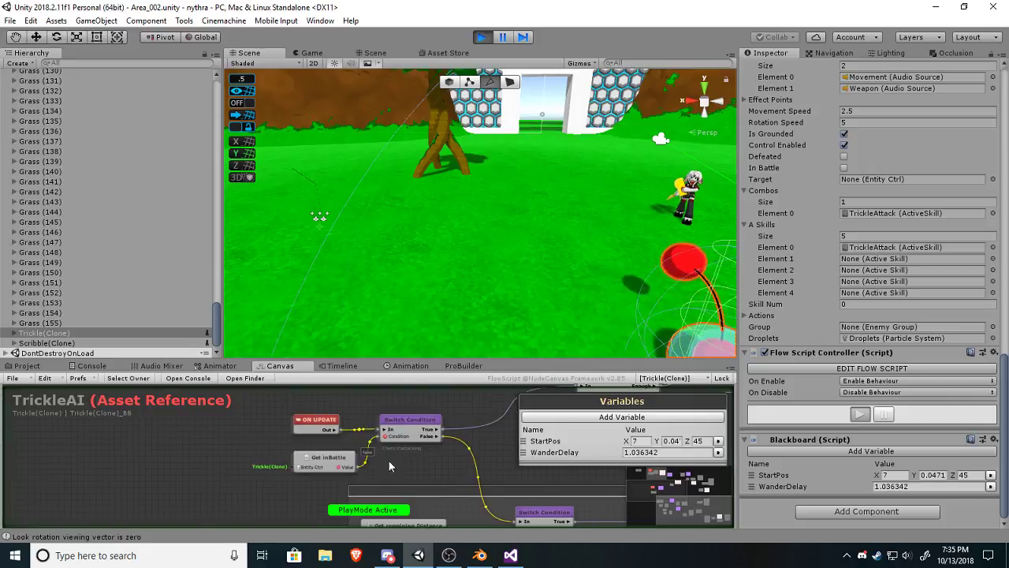
middle_drag(469, 452, 481, 478)
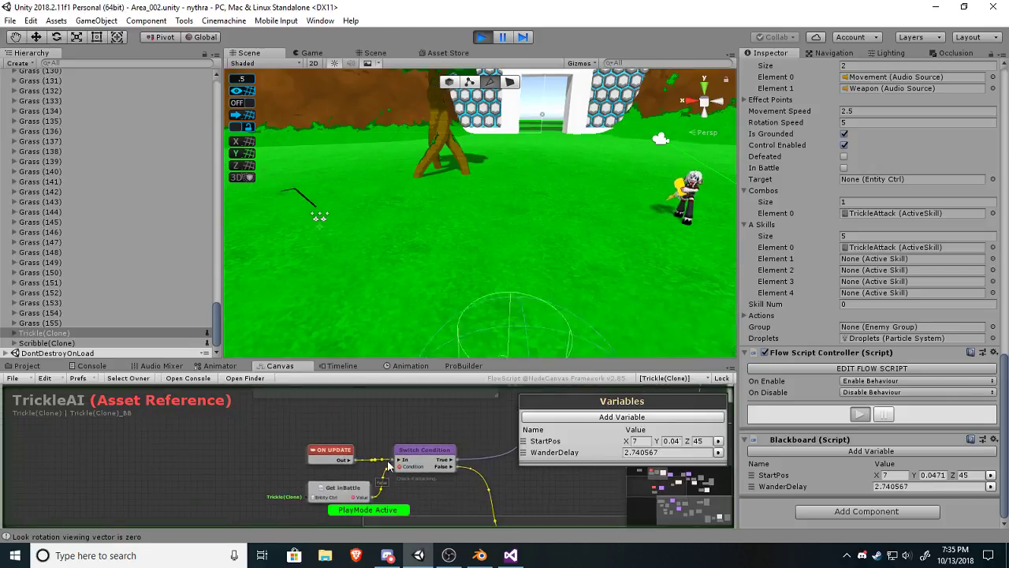
scroll(347, 467, up, 2)
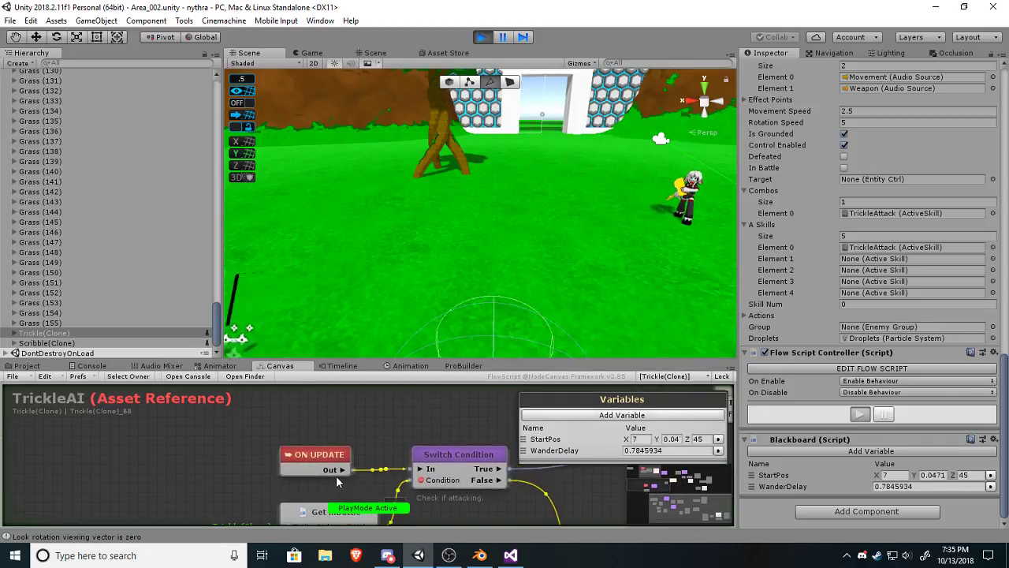
scroll(383, 461, down, 5)
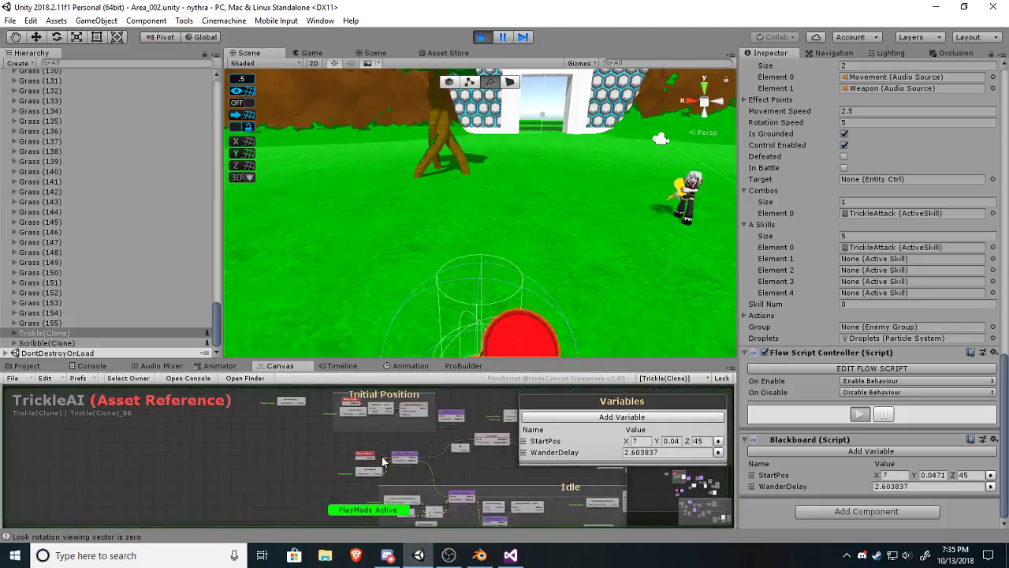
scroll(383, 461, down, 1)
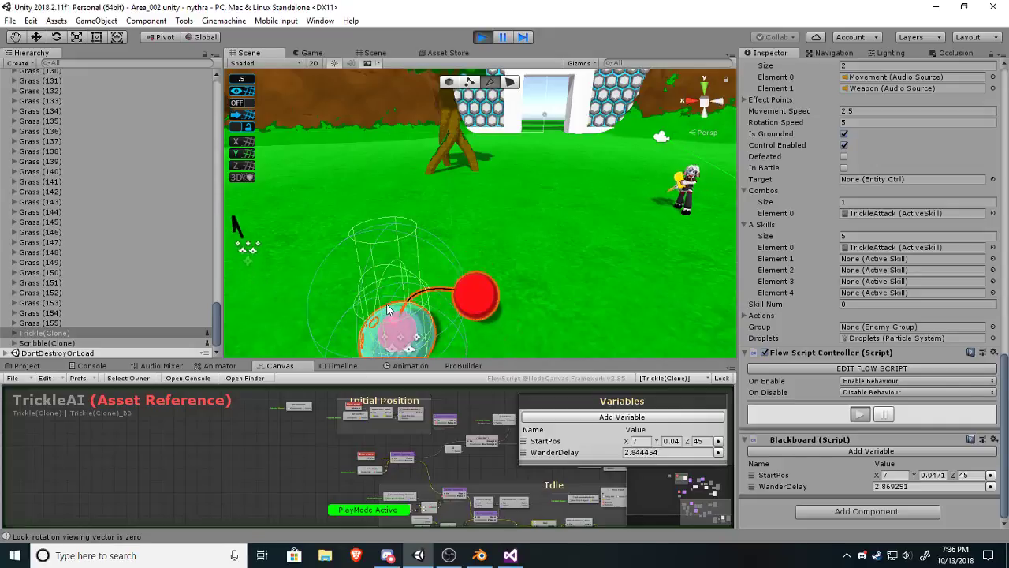
Fly the scene camera around the Trickle to observe it wandering near the player character.
key(a)
right_drag(351, 295, 534, 178)
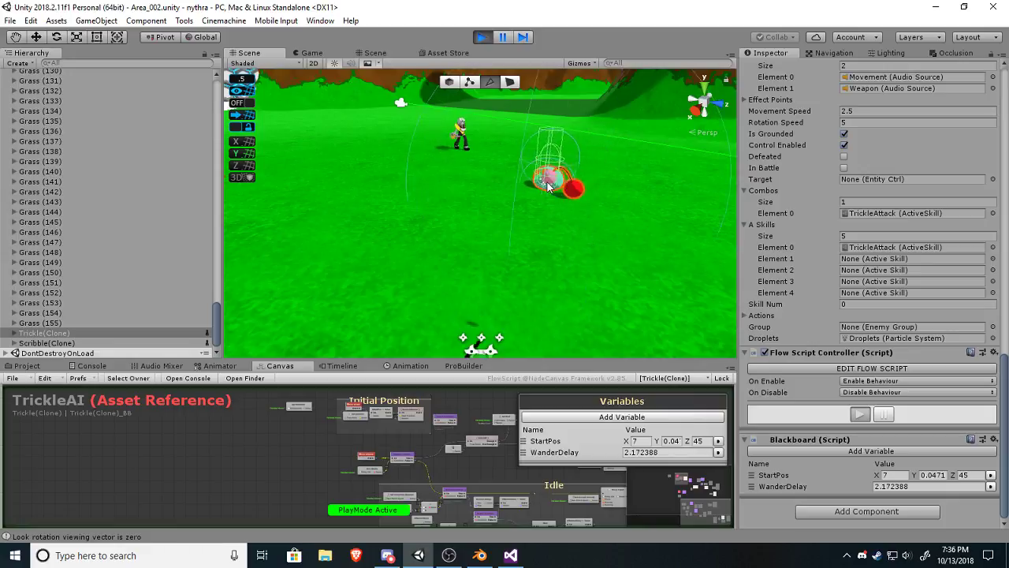
right_drag(372, 276, 623, 221)
key(a)
right_drag(425, 216, 544, 251)
key(a)
right_drag(426, 334, 426, 333)
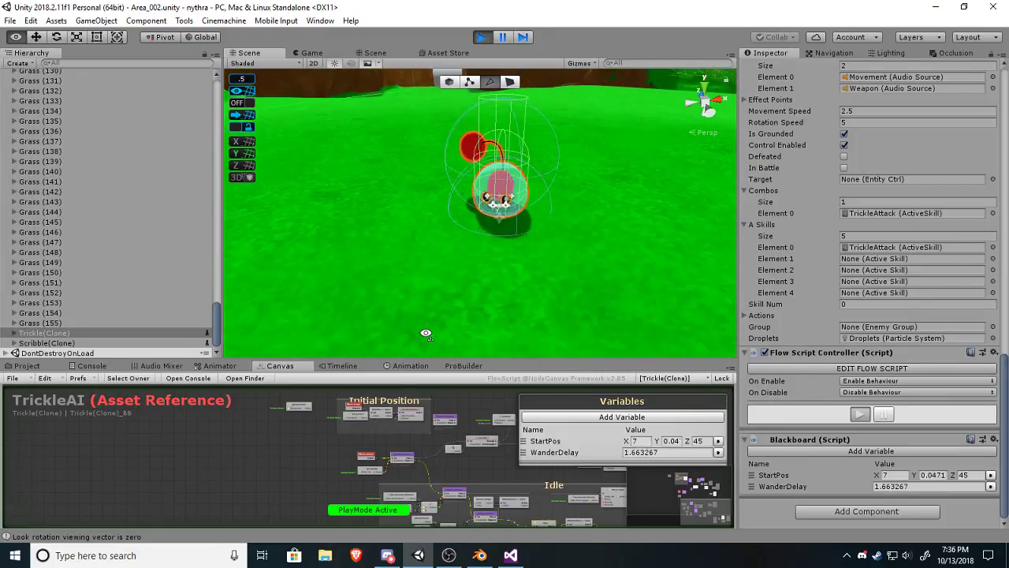
Examine the battle branch of the TrickleAI graph, with its CheckAP, IsAttacking Get Bool, Combo and New EntityAction nodes.
middle_drag(352, 493, 461, 461)
scroll(277, 459, up, 2)
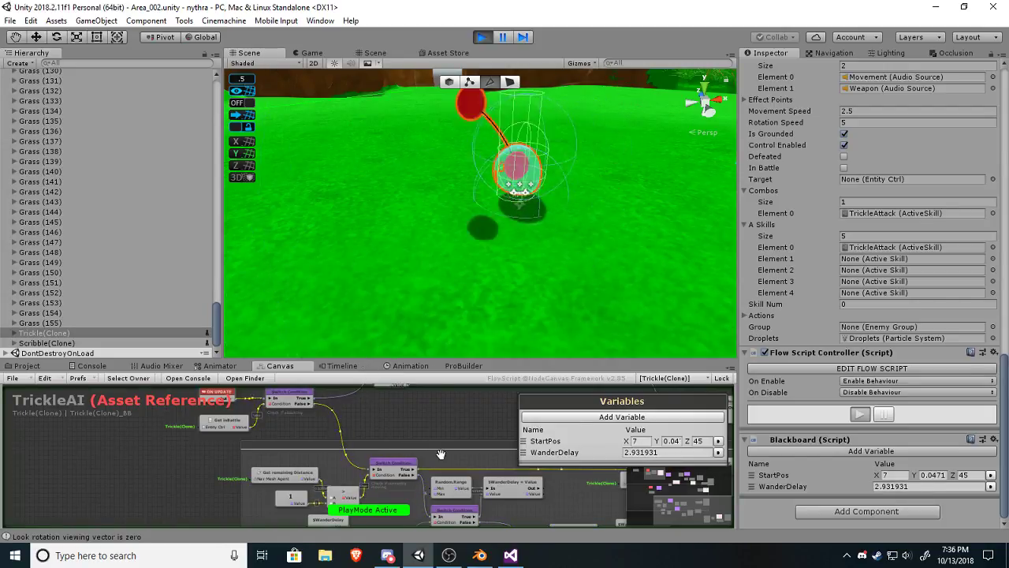
middle_drag(442, 454, 483, 497)
middle_drag(375, 465, 253, 469)
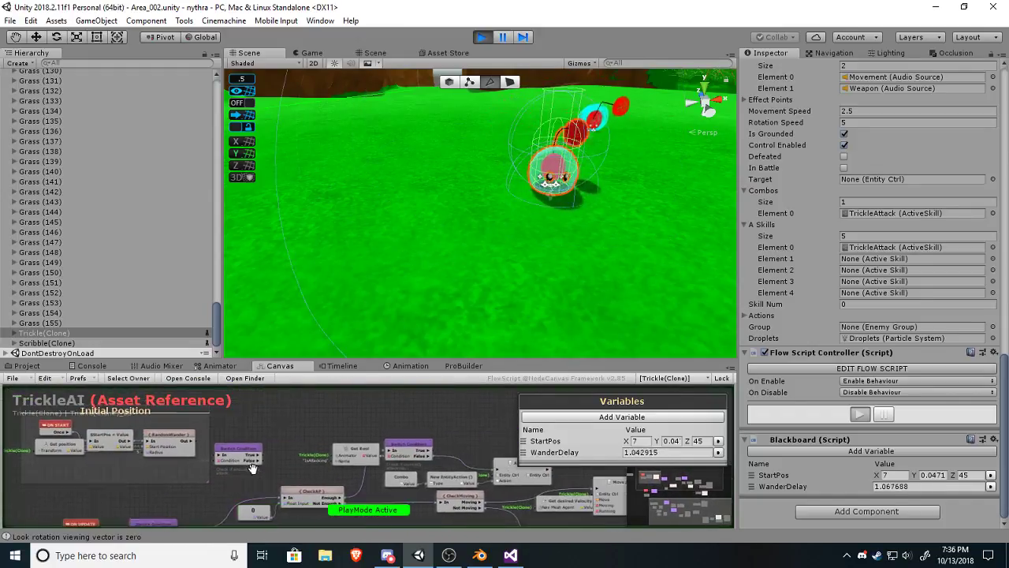
scroll(342, 456, up, 3)
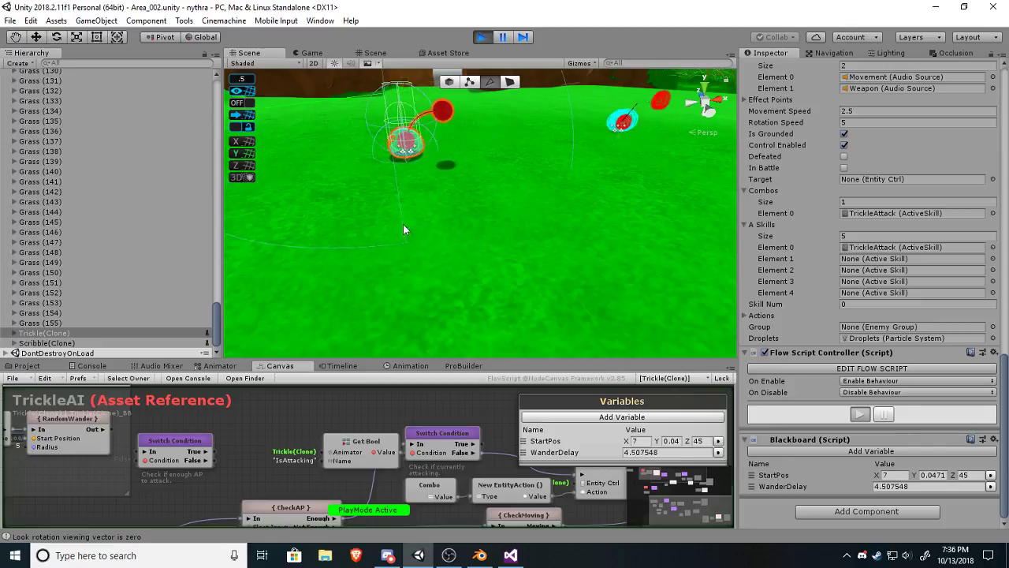
middle_drag(281, 453, 409, 377)
scroll(441, 485, down, 3)
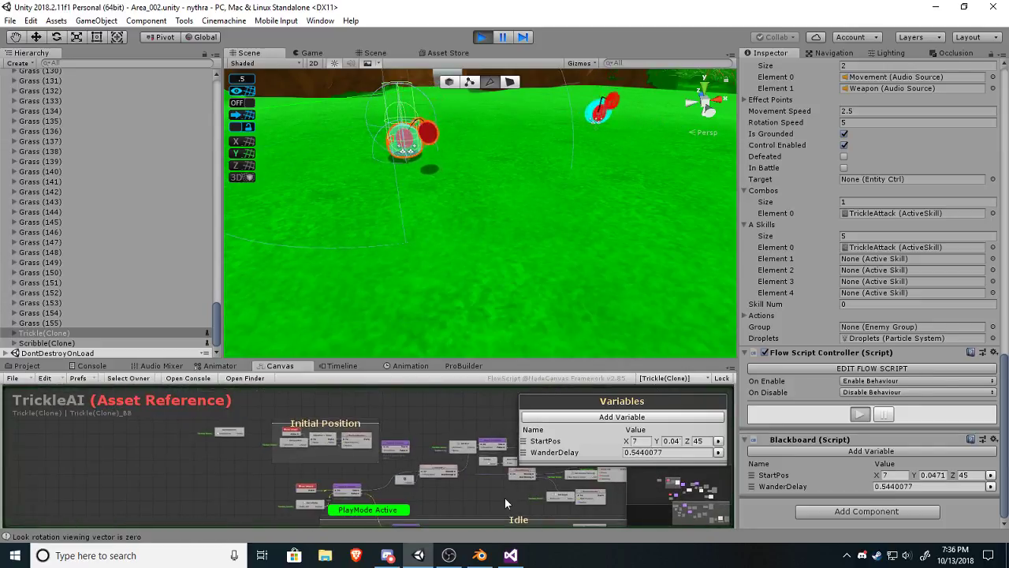
Inspect the Idle group's check comparing the Nav Mesh Agent's remaining distance with 1 to feed the Switch Condition.
middle_drag(505, 497, 380, 357)
middle_drag(489, 472, 526, 510)
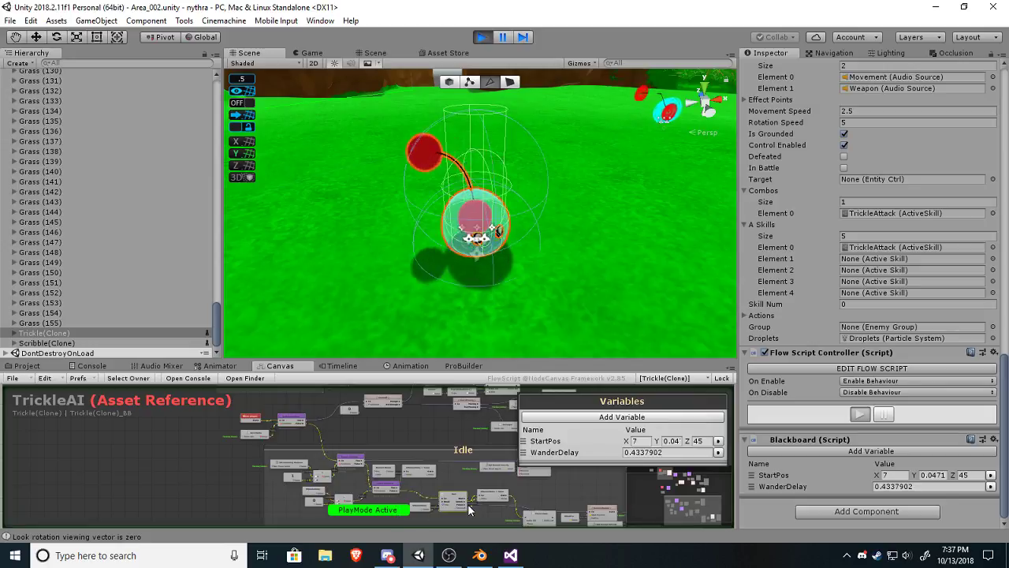
middle_drag(467, 504, 420, 446)
scroll(408, 451, up, 4)
scroll(365, 470, down, 3)
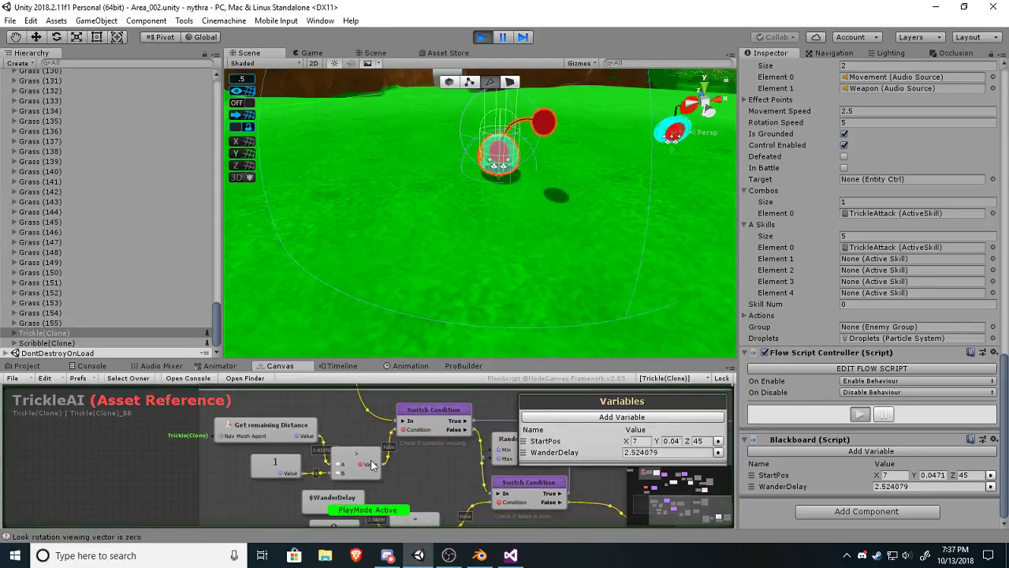
click(374, 465)
click(342, 402)
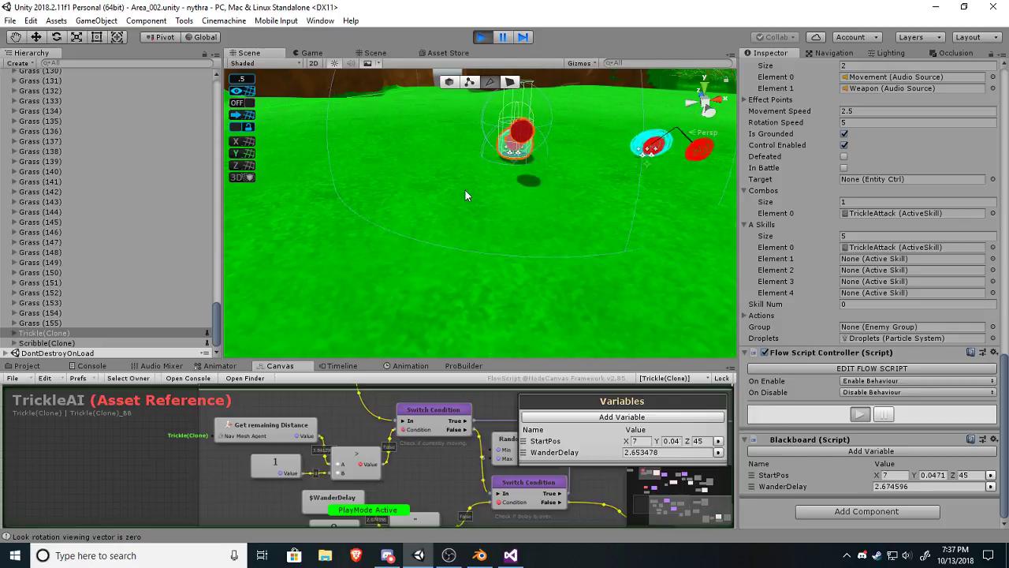
Follow the roaming Trickle in the Scene view from several angles while its Idle nodes run in the graph.
middle_drag(489, 184, 481, 221)
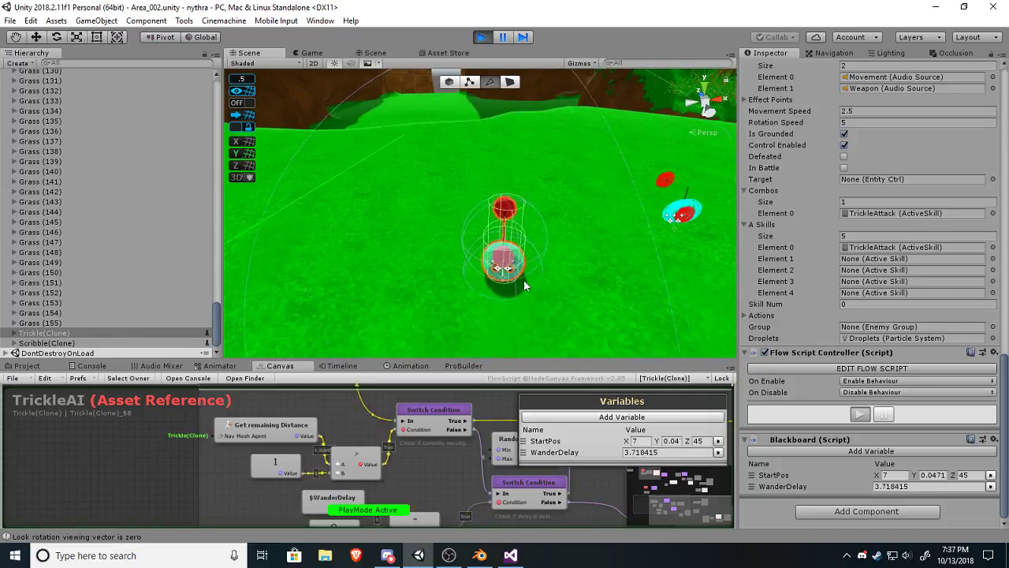
middle_drag(540, 275, 620, 268)
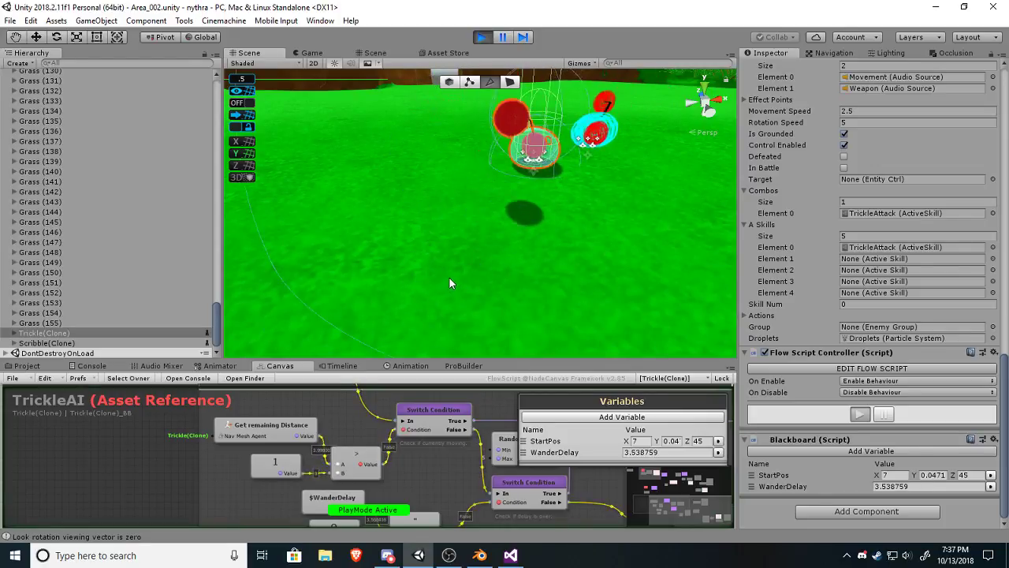
middle_drag(553, 220, 492, 248)
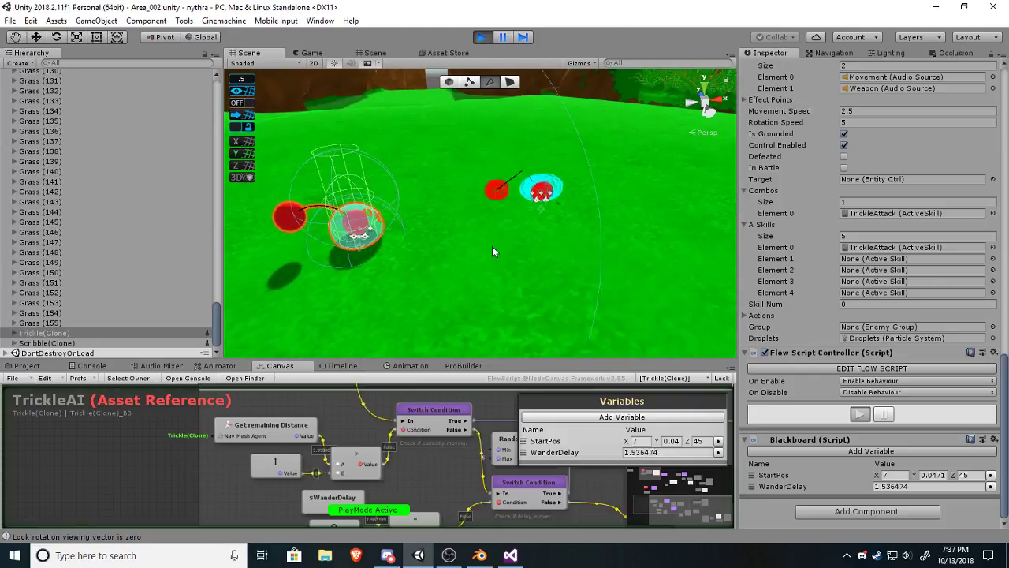
alt+drag(593, 232, 195, 246)
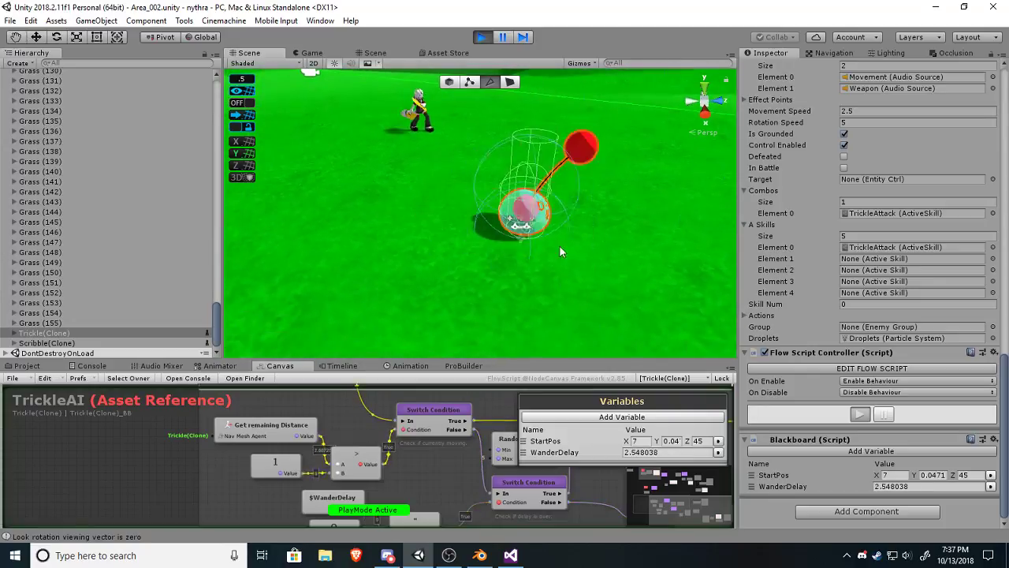
alt+drag(592, 242, 396, 261)
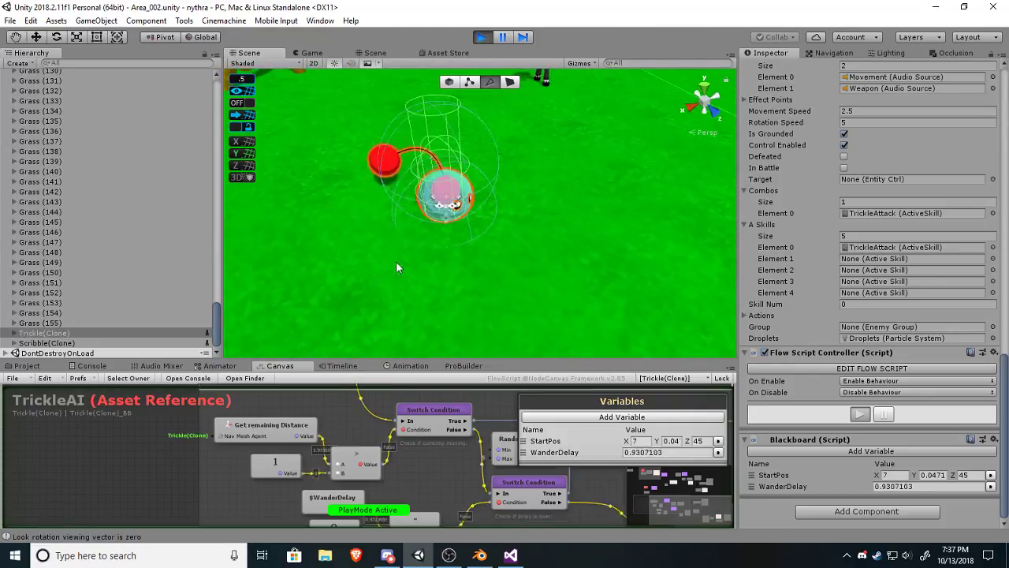
alt+drag(517, 260, 495, 249)
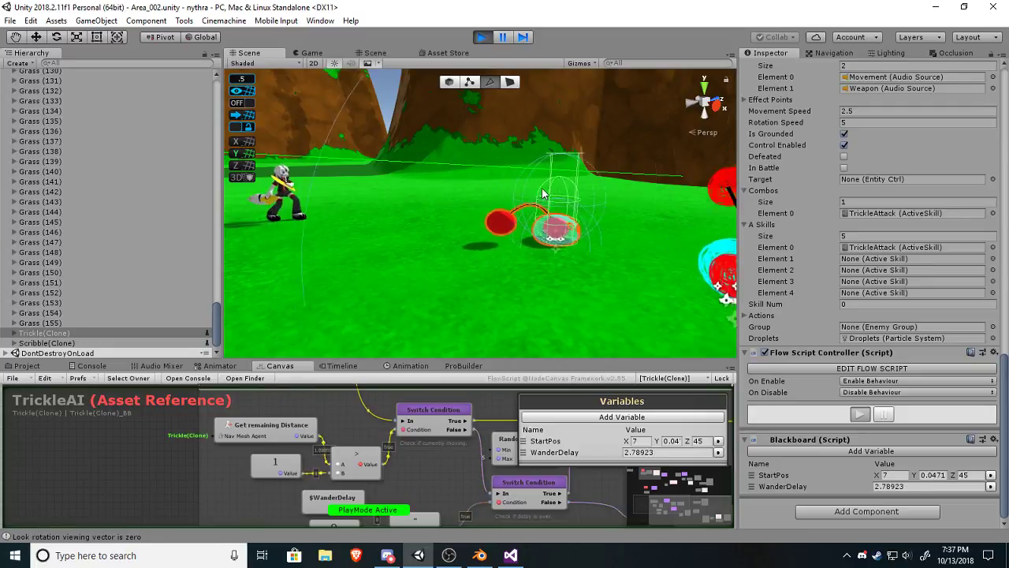
alt+drag(518, 265, 546, 242)
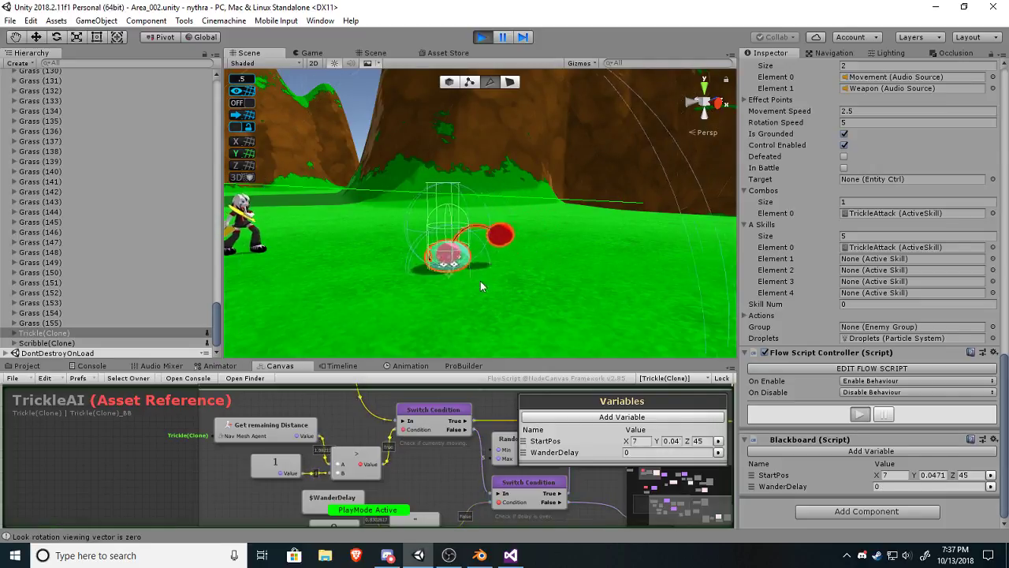
right_drag(517, 261, 571, 293)
alt+drag(478, 262, 673, 294)
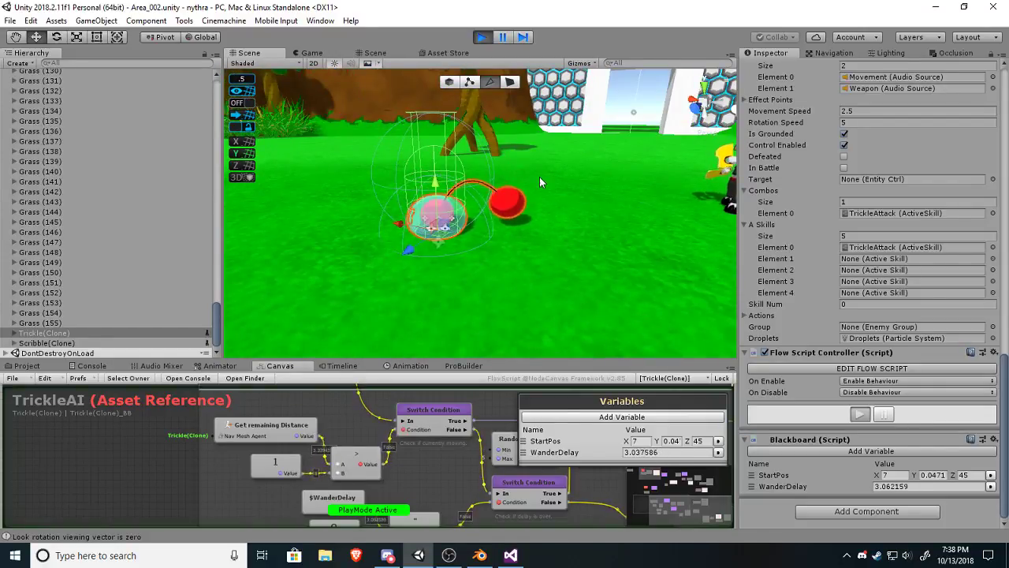
alt+drag(491, 234, 461, 233)
right_drag(461, 233, 567, 239)
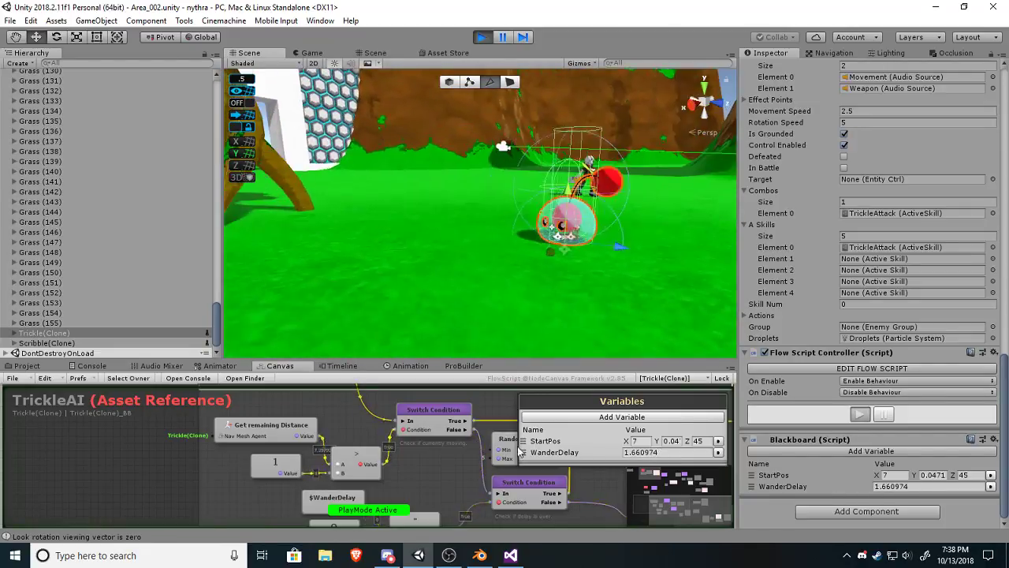
Look over the Idle group's Wait, WanderDelay and RandomWander nodes, and bring up the Game view to fight the Trickle.
middle_drag(519, 493, 250, 472)
scroll(533, 435, down, 5)
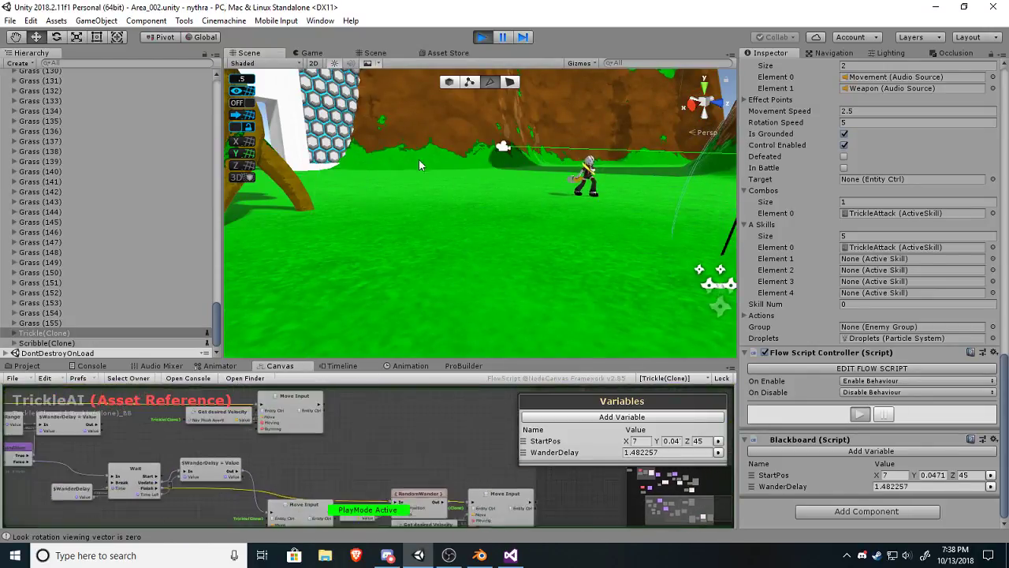
click(313, 53)
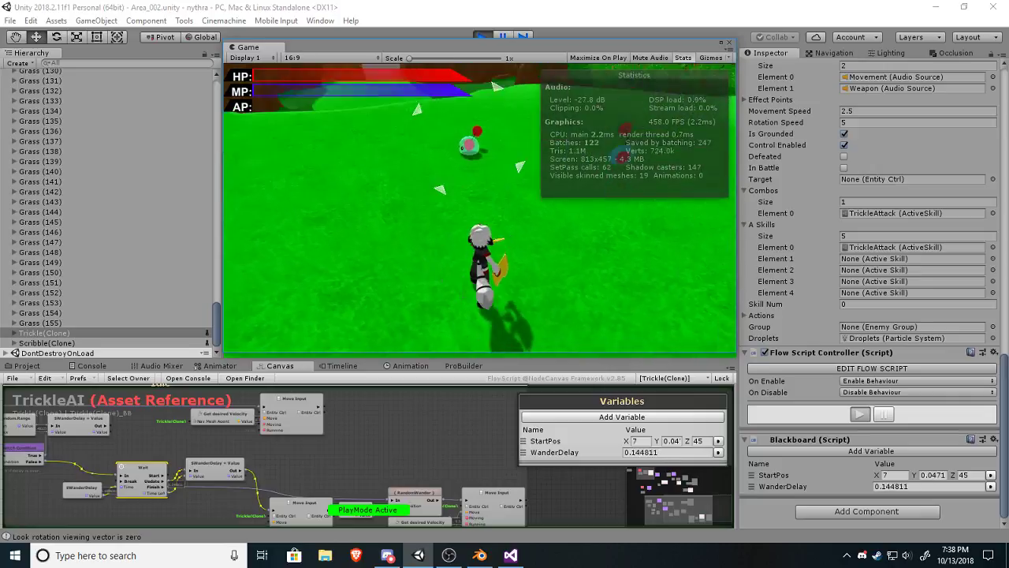
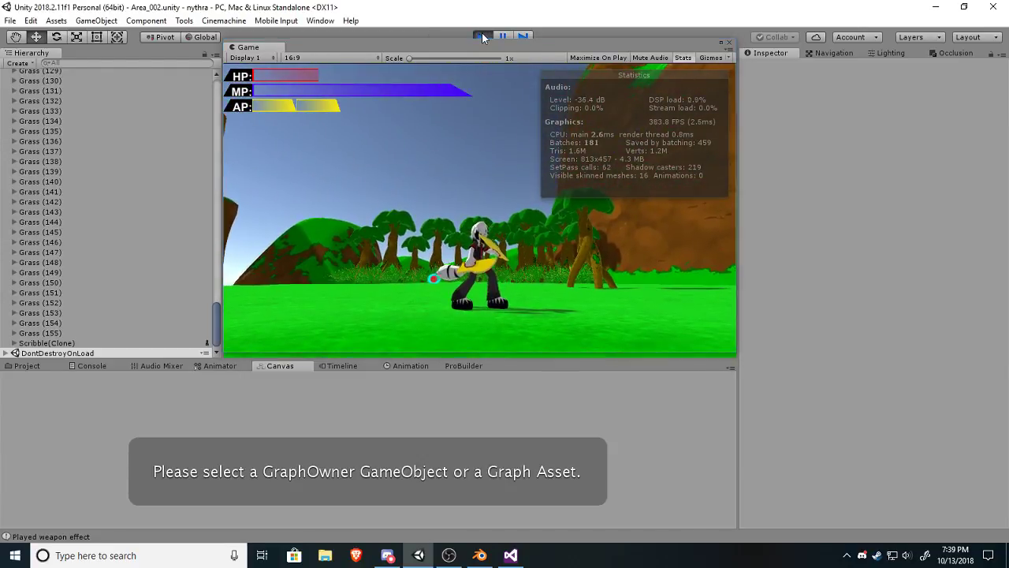
Stop play mode and dock the floating Game view back beside the Scene view.
click(481, 36)
drag(253, 50, 319, 160)
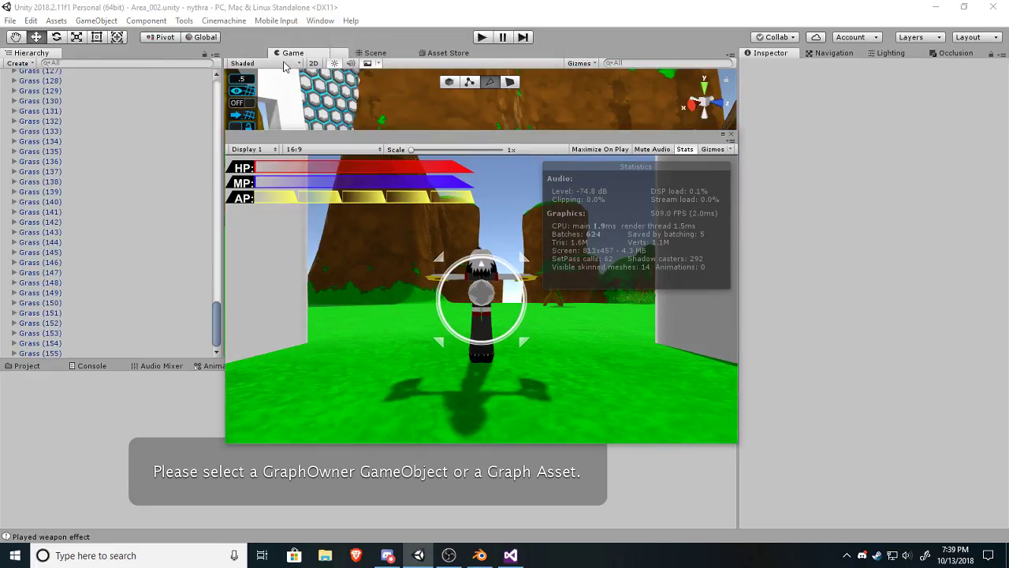
drag(297, 61, 300, 57)
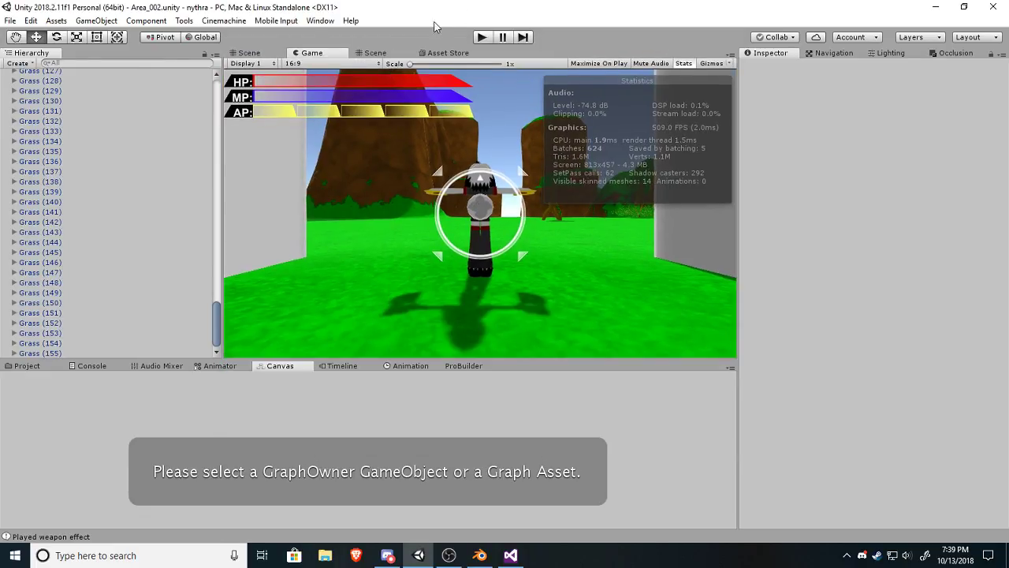
Run the scene in play mode, move the player character across the grass towards the enemies, and stop play mode.
click(482, 37)
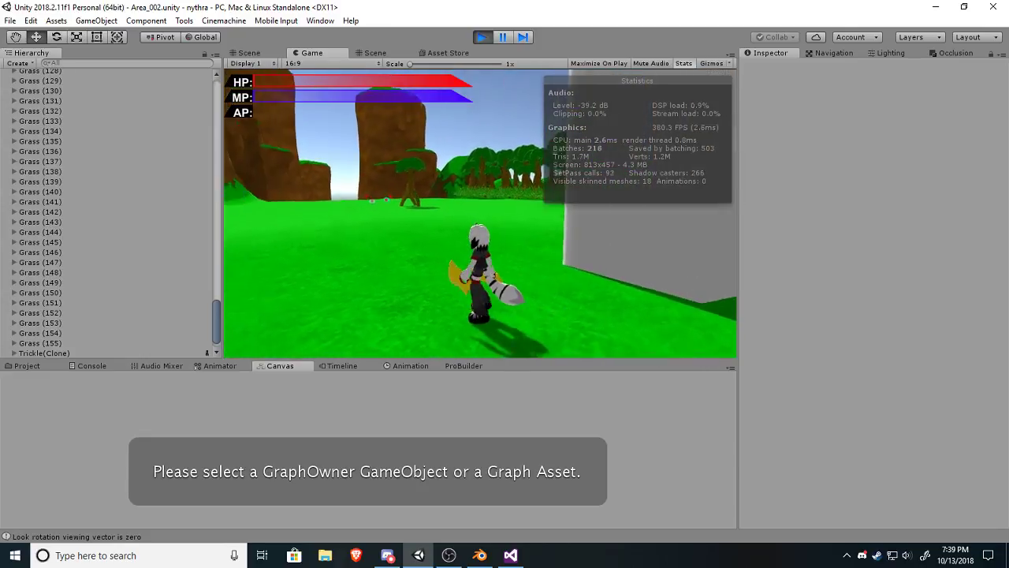
key(w)
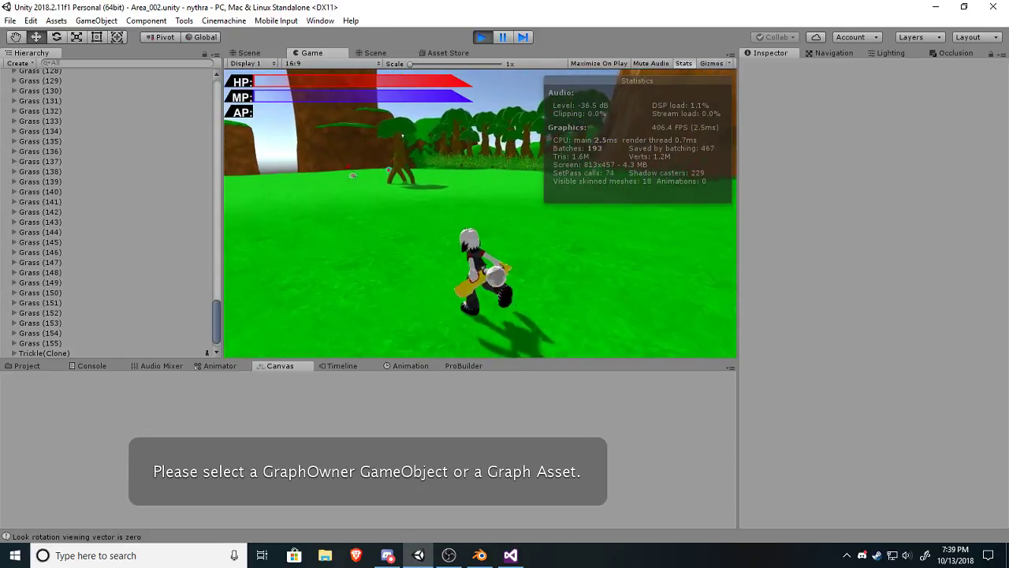
key(w)
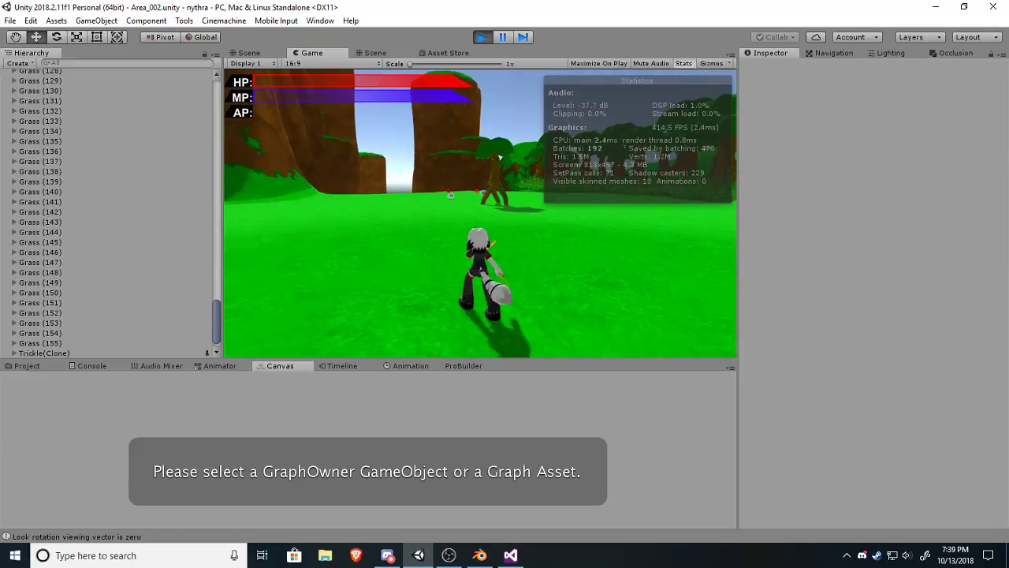
key(w)
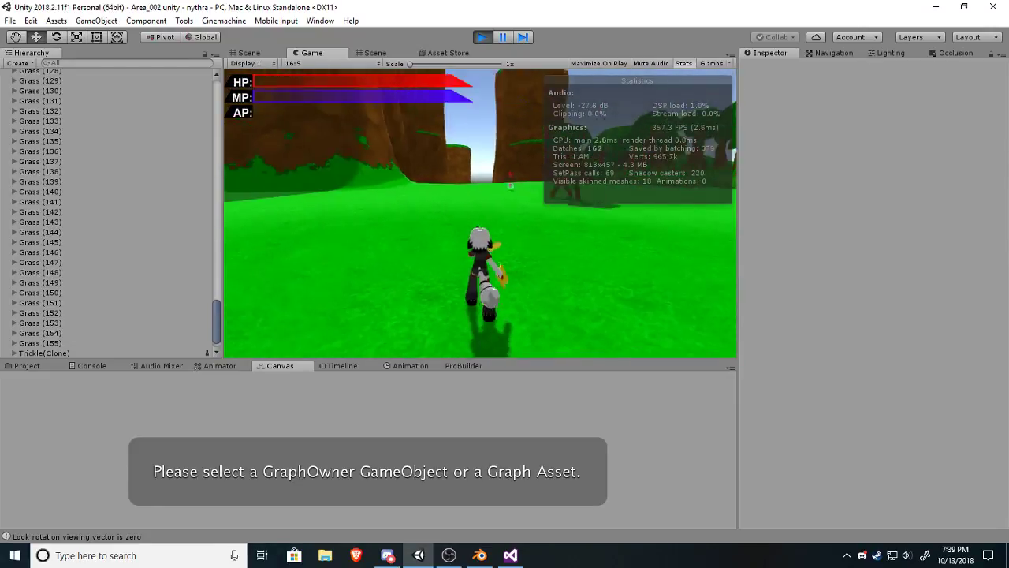
key(w)
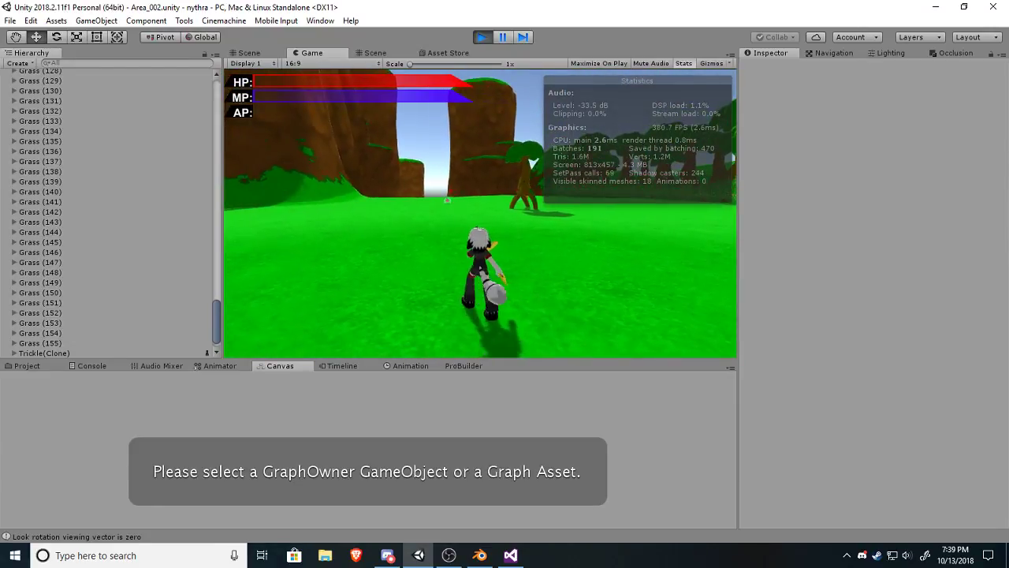
click(481, 37)
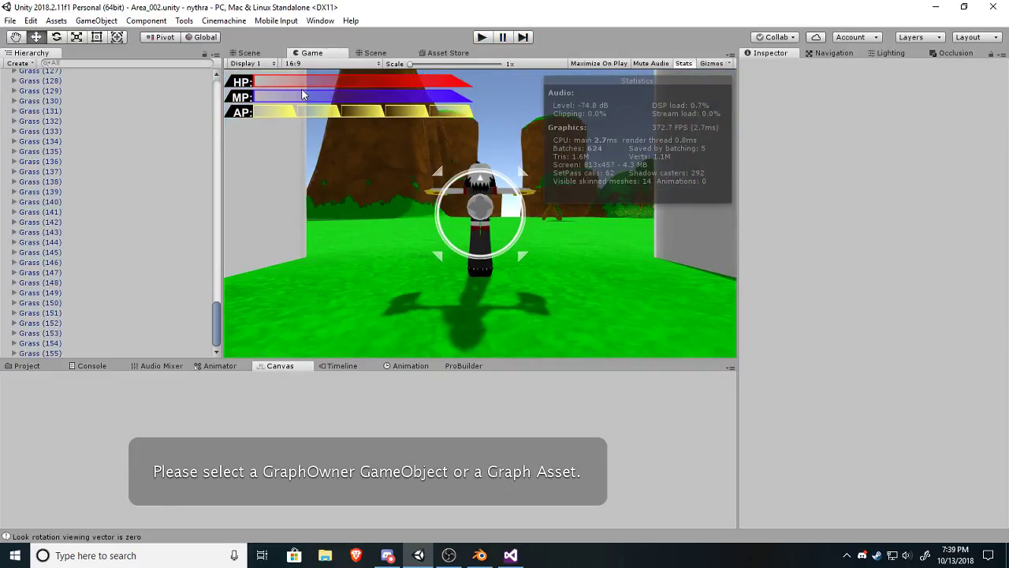
Switch to the Scene view and fly past the tree to the player character standing in the gateway.
click(247, 53)
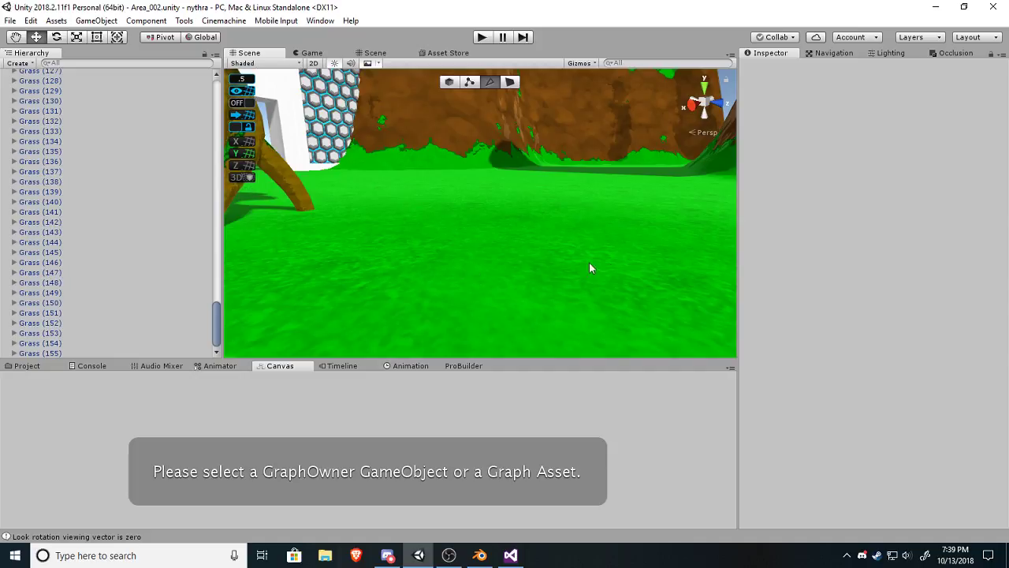
right_drag(608, 265, 482, 205)
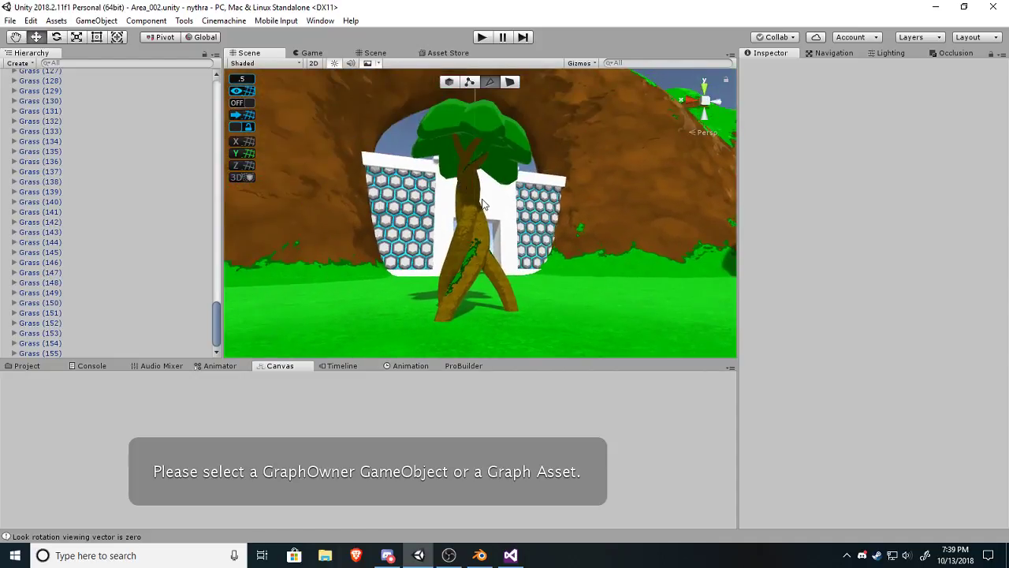
key(w)
right_drag(532, 287, 498, 225)
key(w)
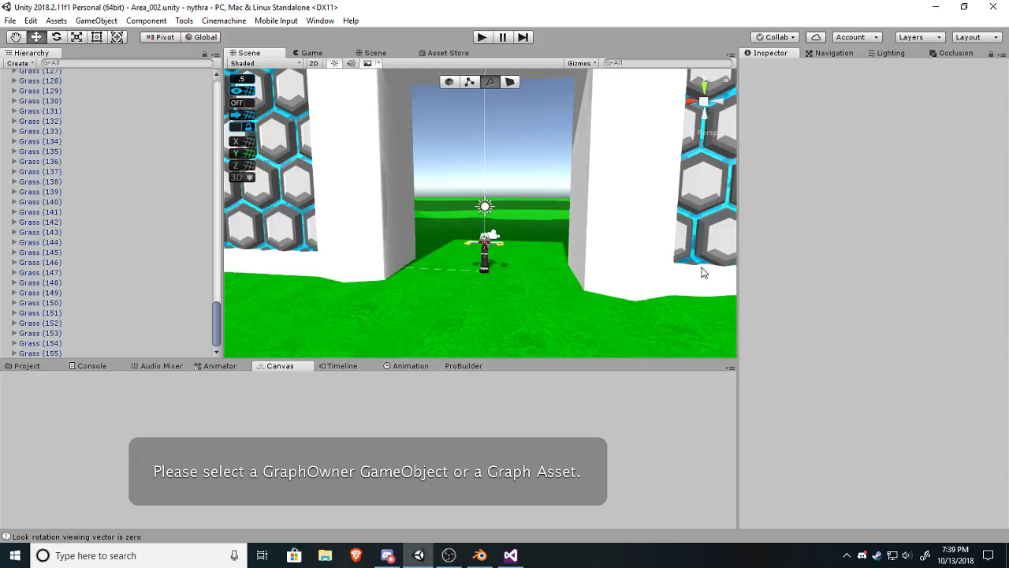
Select the Trickle prefab in the Enemies > Trickle > Prefabs folder and show its TrickleAI graph in the Canvas.
click(25, 366)
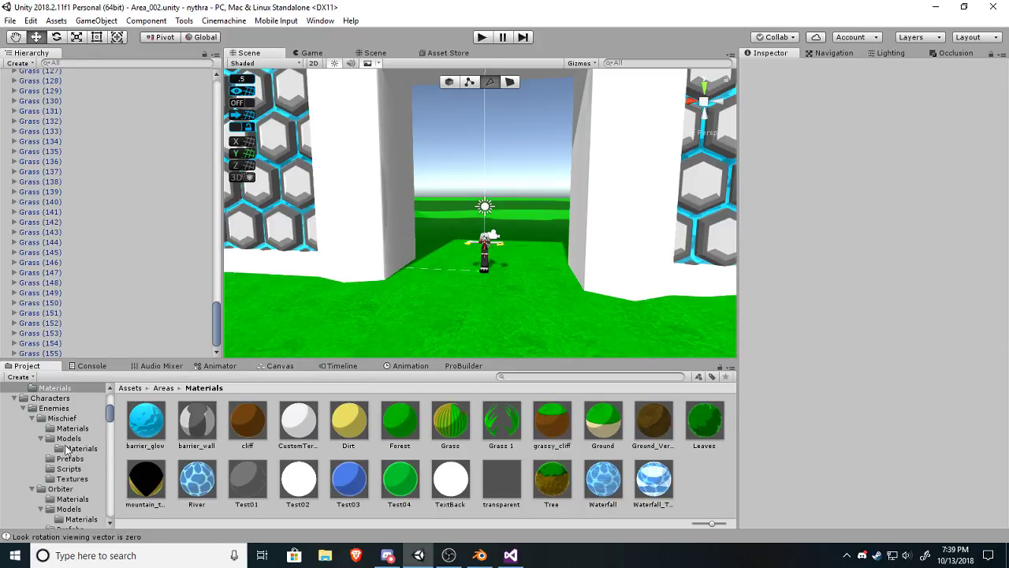
scroll(60, 483, down, 2)
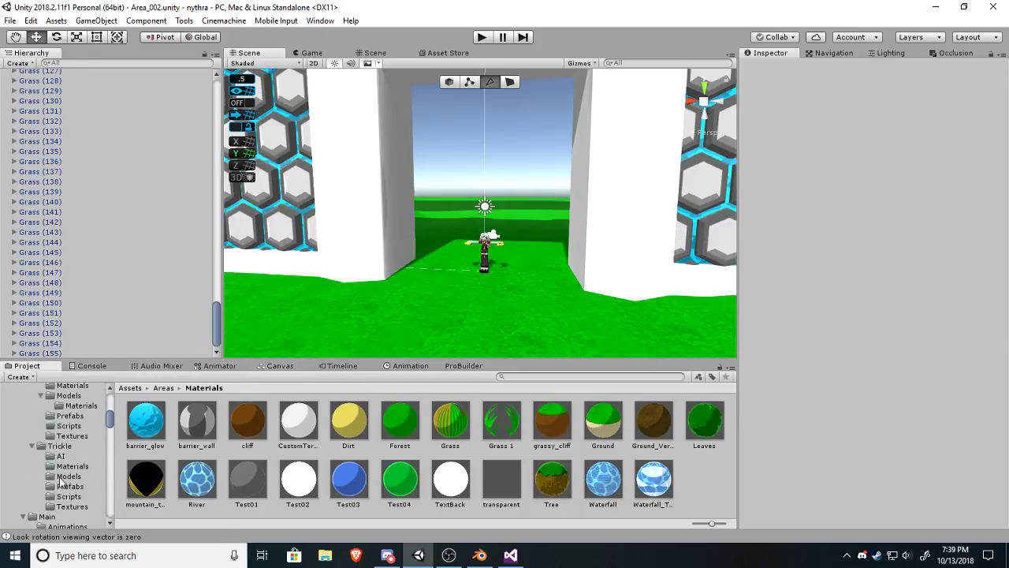
click(63, 486)
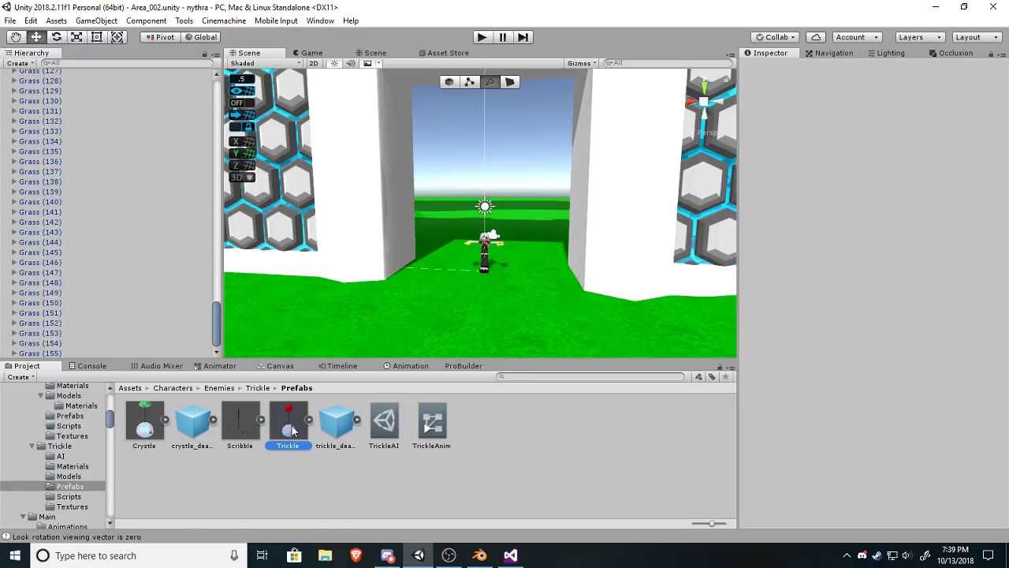
click(281, 367)
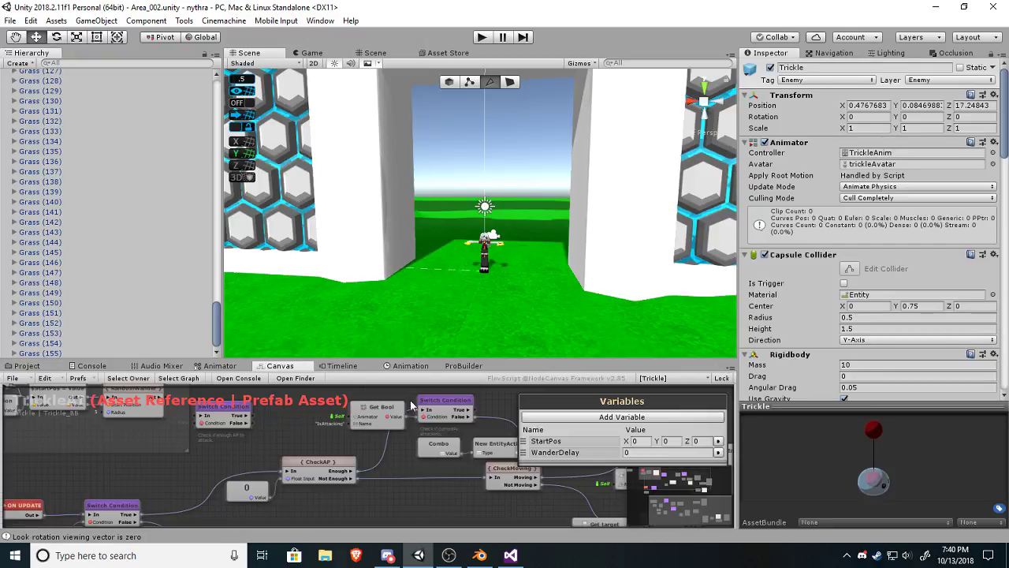
Find the Idle group in the TrickleAI graph and examine the nodes running from Wait and WanderDelay to RandomWander.
middle_drag(471, 511, 169, 421)
scroll(417, 457, down, 2)
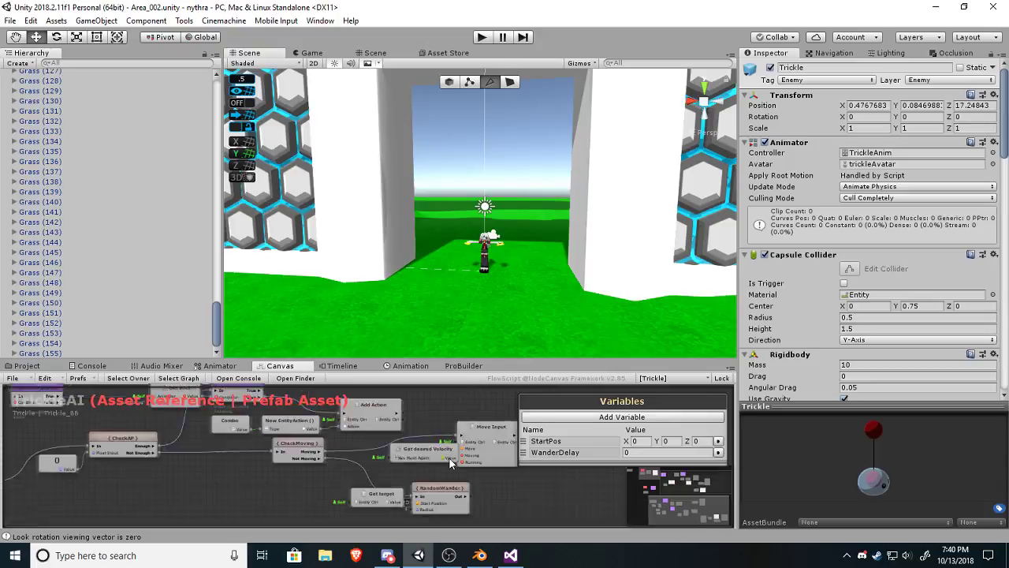
middle_drag(416, 458, 415, 387)
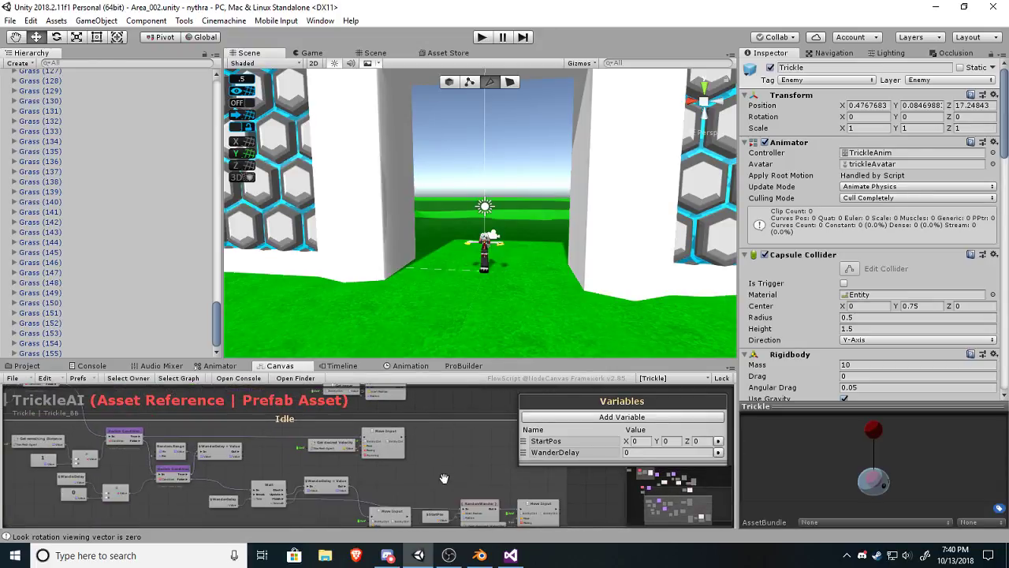
middle_drag(448, 504, 318, 516)
scroll(449, 463, up, 3)
scroll(331, 417, down, 1)
middle_drag(323, 428, 341, 443)
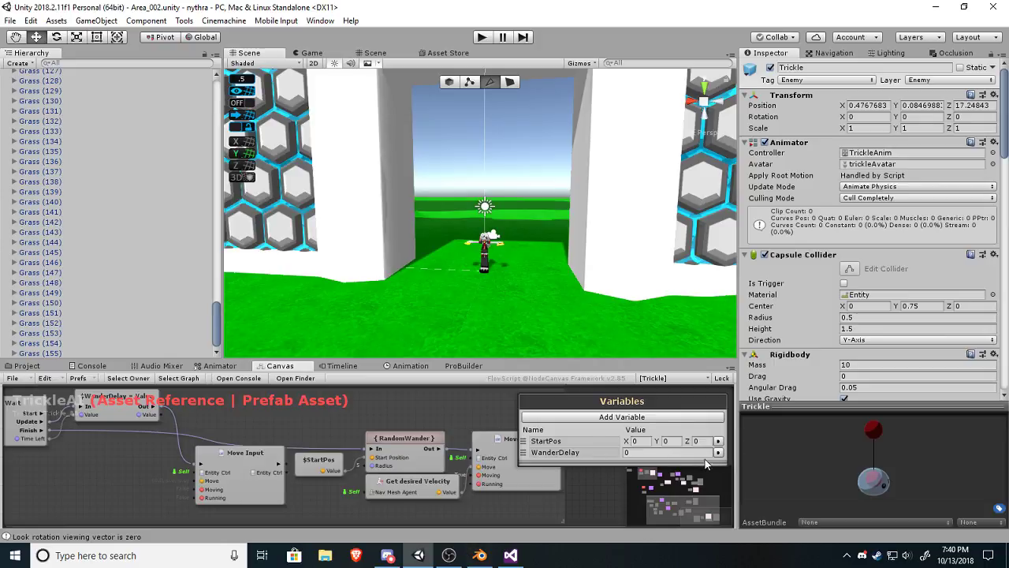
Examine how RandomWander and Get desired Velocity feed the final Move Input node, and show that node's settings.
middle_drag(395, 466, 302, 430)
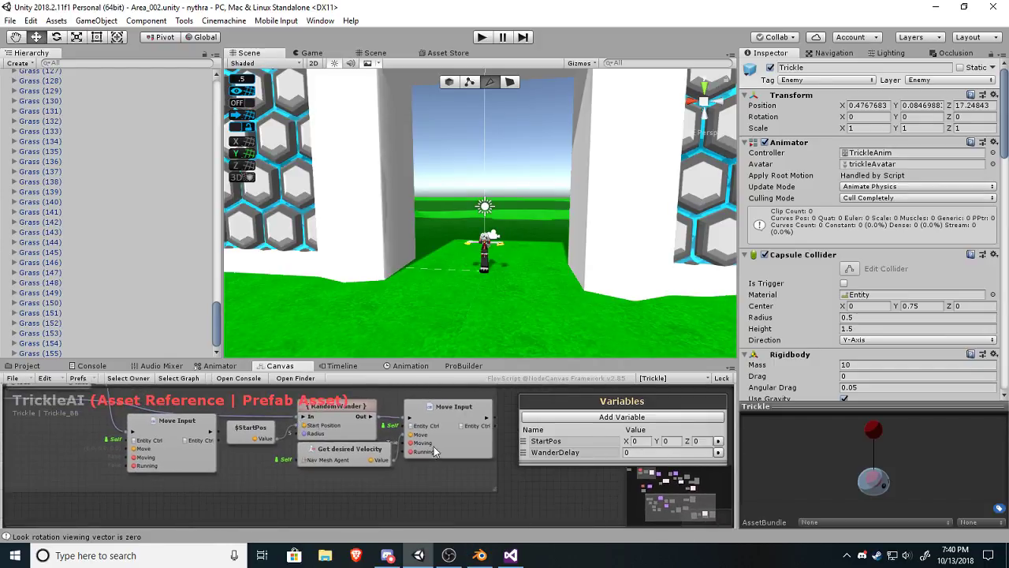
scroll(449, 464, up, 2)
middle_drag(412, 423, 424, 472)
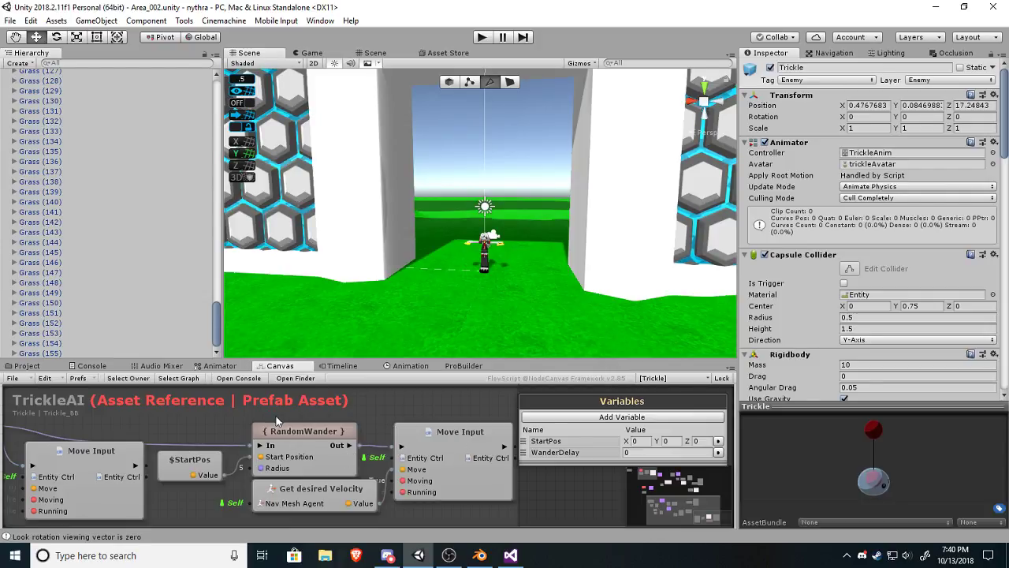
middle_drag(297, 424, 389, 430)
scroll(370, 426, down, 1)
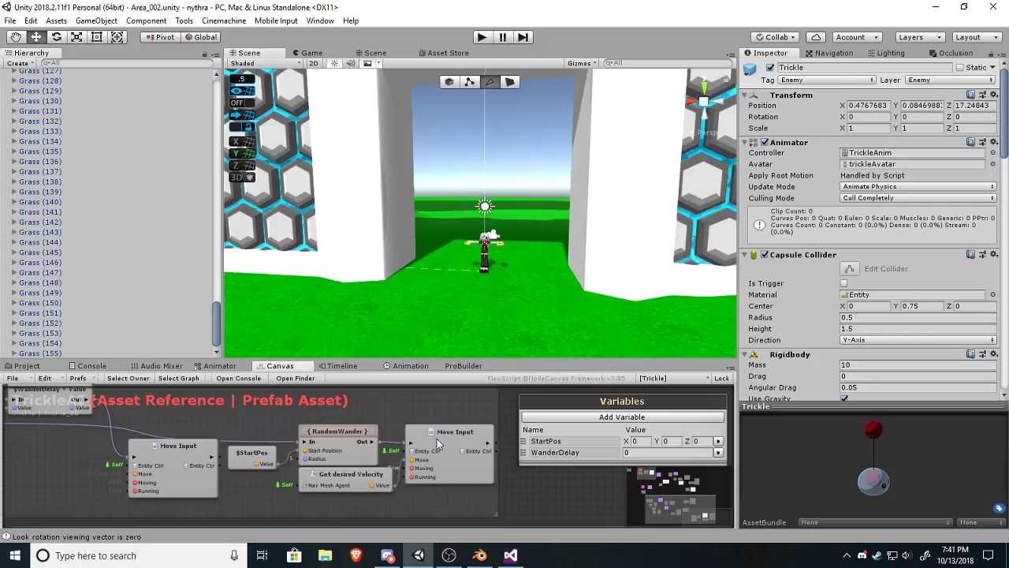
click(446, 433)
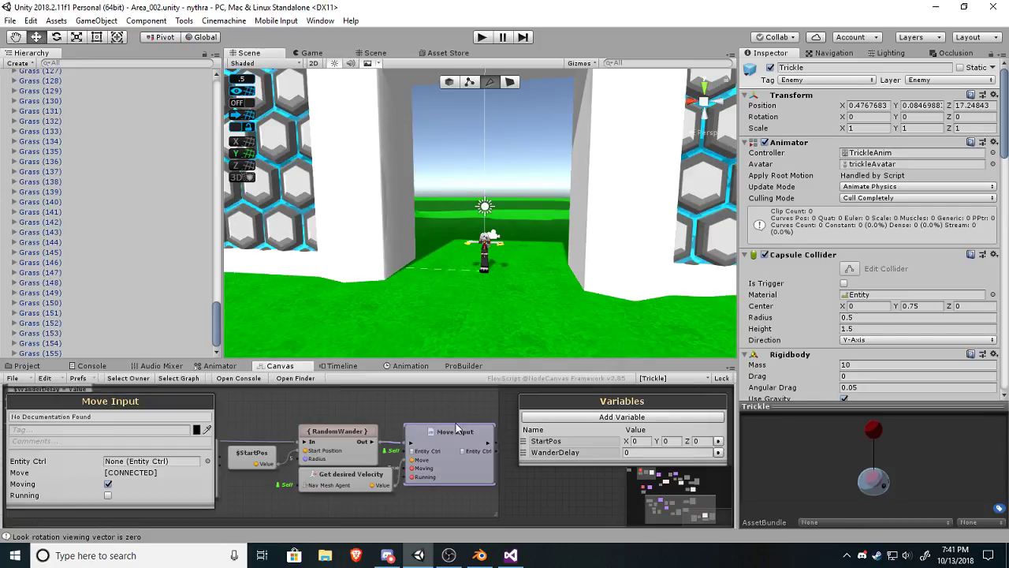
Review the Trickle prefab's Nav Mesh Agent settings for steering, obstacle avoidance and path finding.
scroll(775, 313, down, 6)
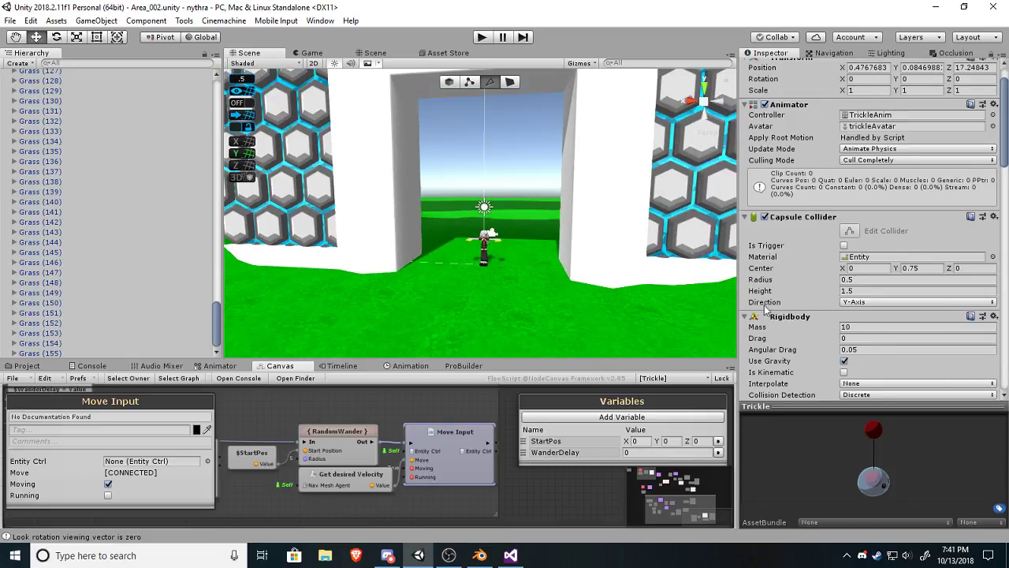
scroll(775, 313, down, 3)
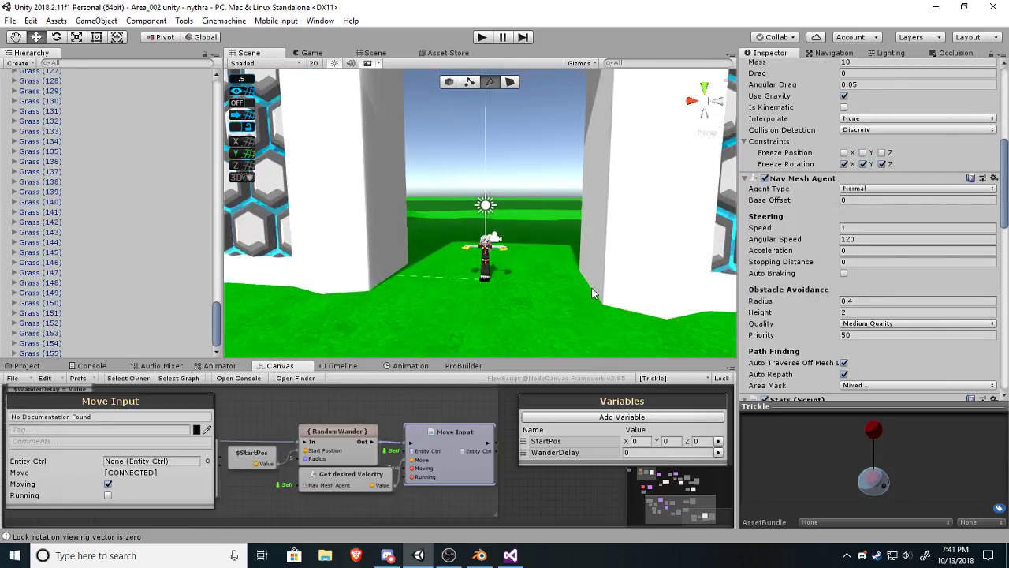
scroll(274, 488, down, 2)
scroll(275, 489, up, 3)
Show the RandomWander node's start position and radius settings, and open its macro graph.
middle_drag(275, 490, 360, 486)
scroll(360, 486, down, 3)
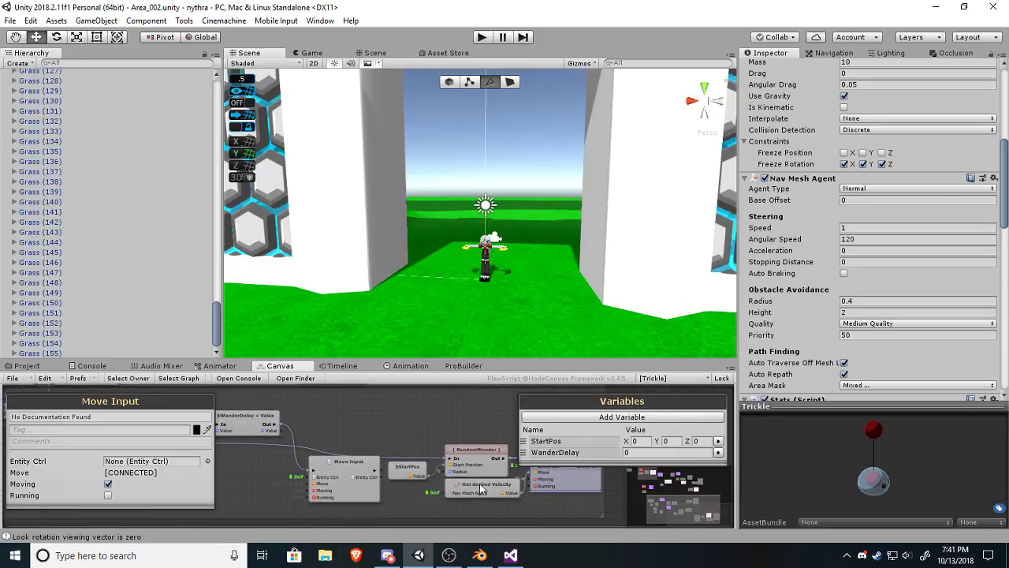
scroll(412, 477, down, 2)
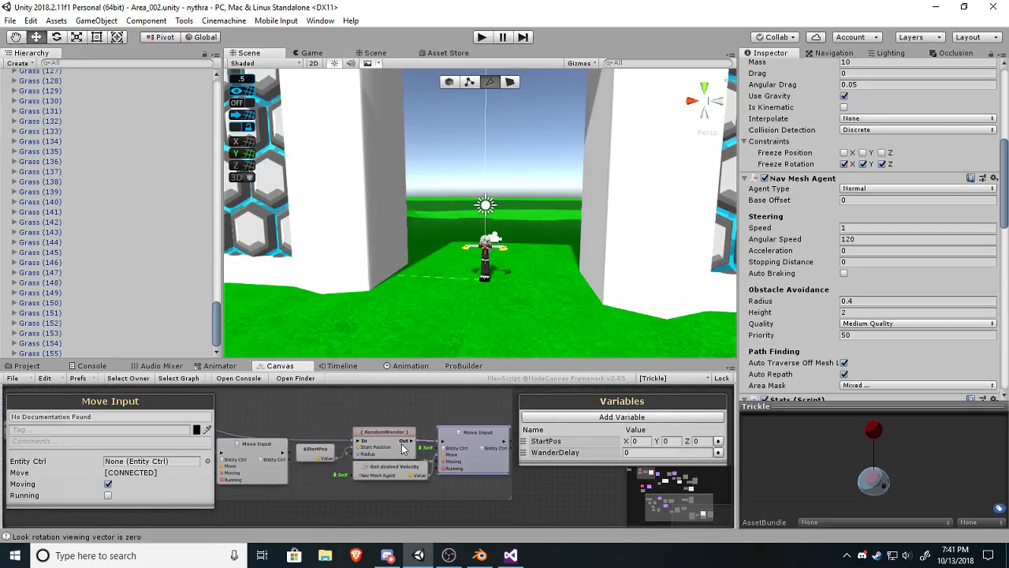
click(393, 435)
scroll(392, 435, up, 2)
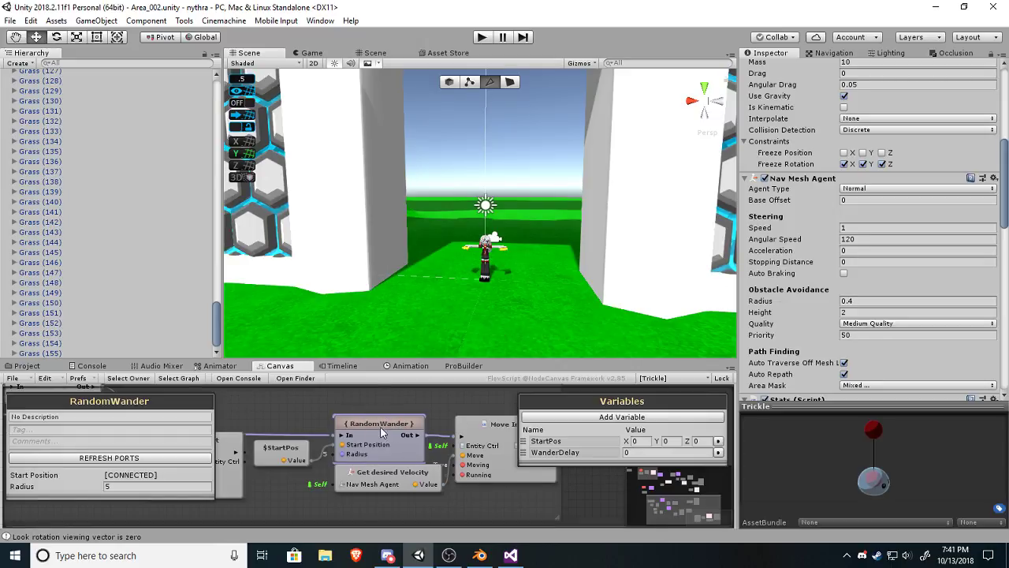
double_click(386, 422)
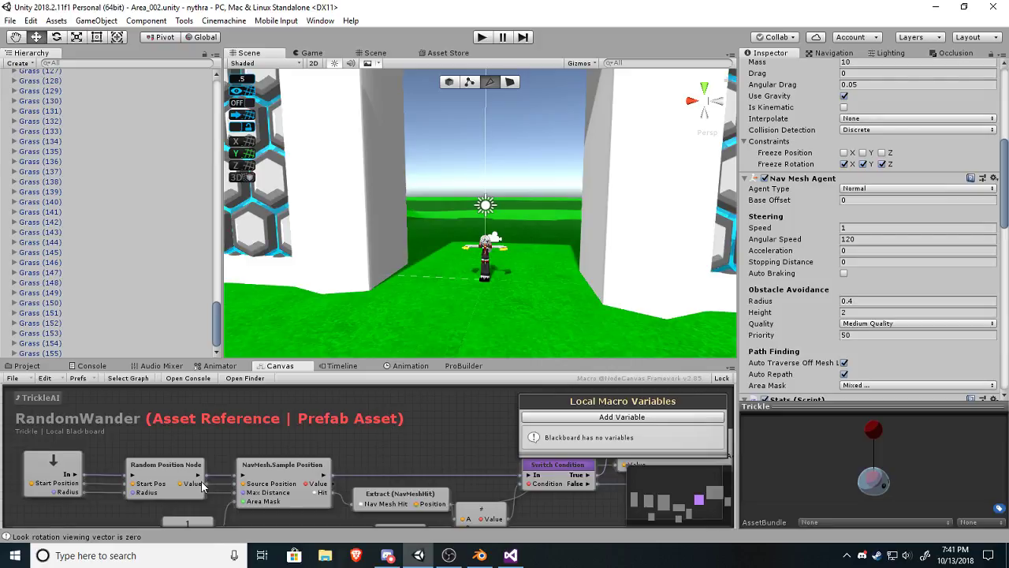
Look over the whole RandomWander macro, focusing on how Start Position and Radius feed the Random Position Node.
middle_drag(201, 415, 346, 456)
scroll(317, 462, down, 1)
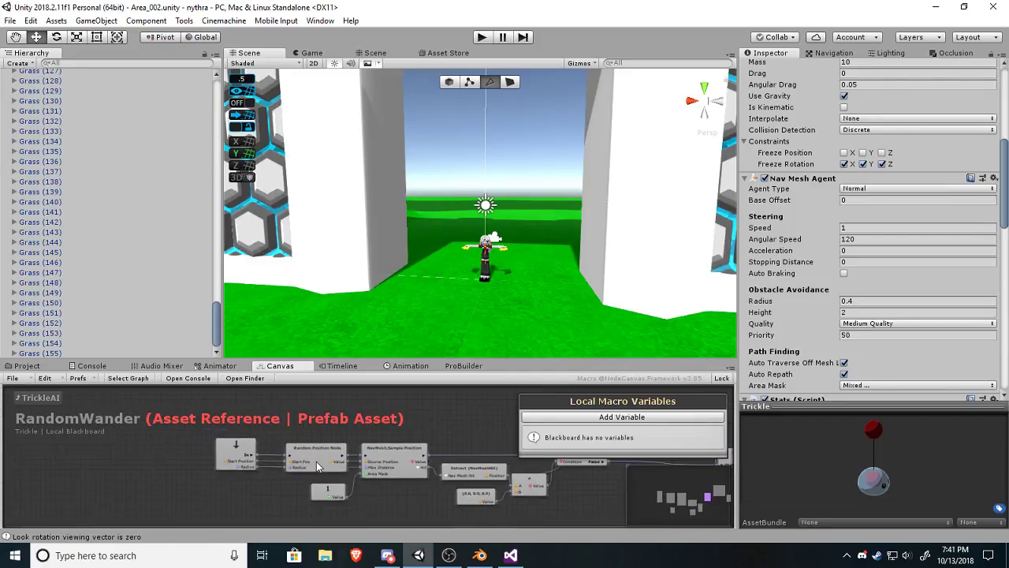
middle_drag(469, 477, 297, 481)
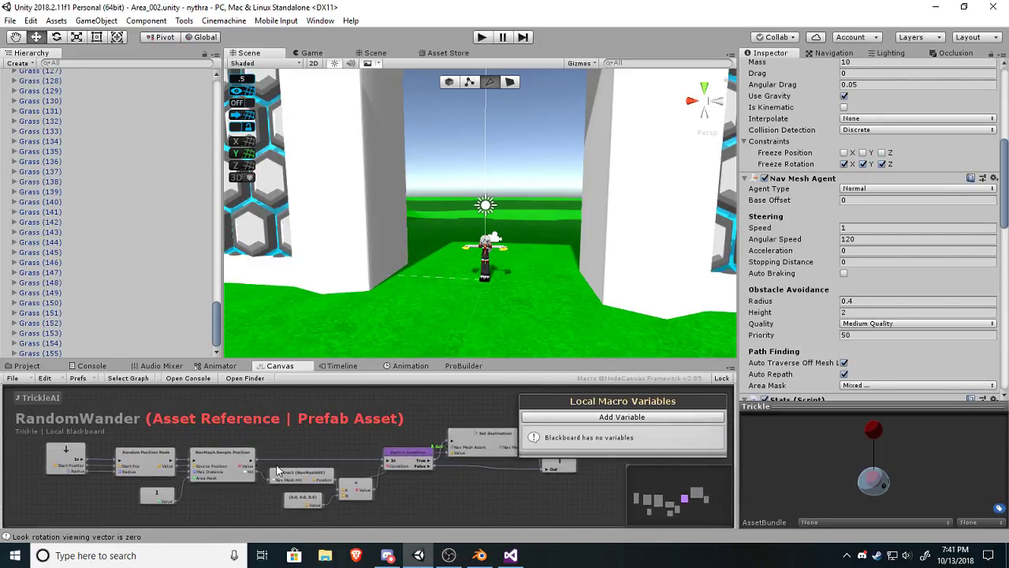
scroll(165, 476, up, 1)
middle_drag(165, 476, 359, 455)
scroll(200, 451, up, 1)
middle_drag(213, 453, 219, 473)
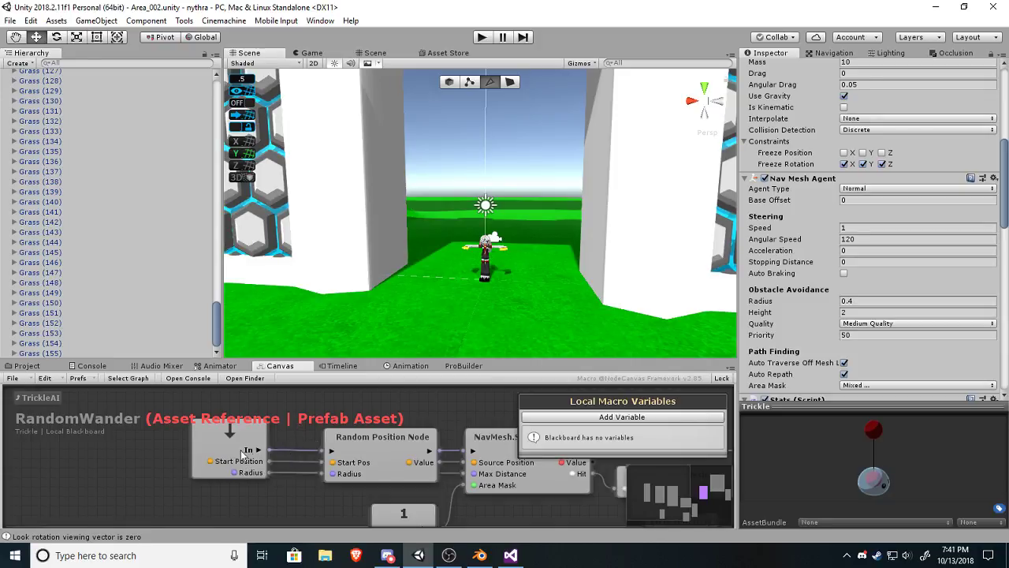
scroll(225, 449, down, 1)
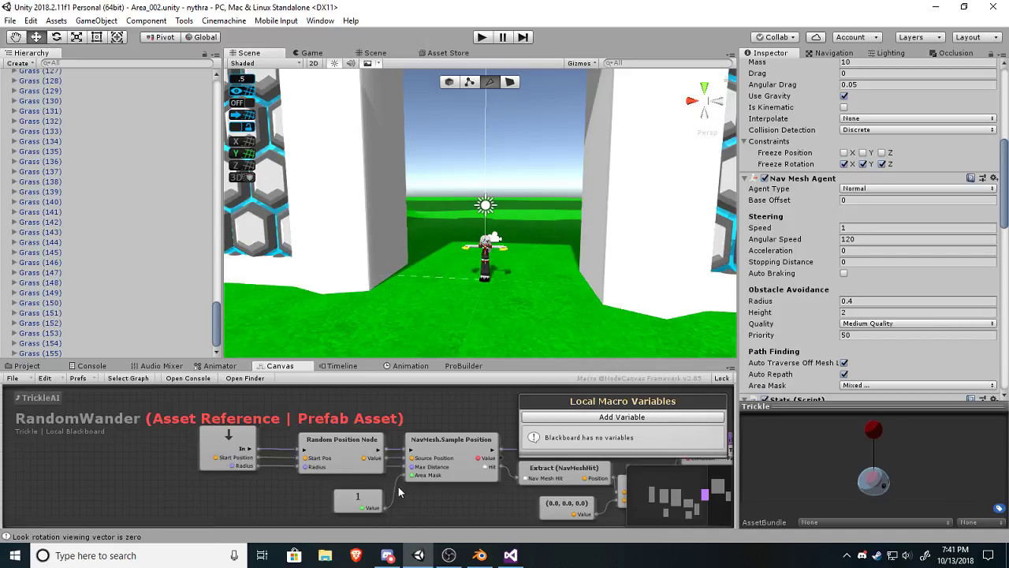
Examine the macro's NavMesh.Sample Position node, its Extract (NavMeshHit) output and the comparison with the zero vector feeding the Switch Condition.
middle_drag(399, 487, 234, 465)
middle_drag(297, 465, 377, 495)
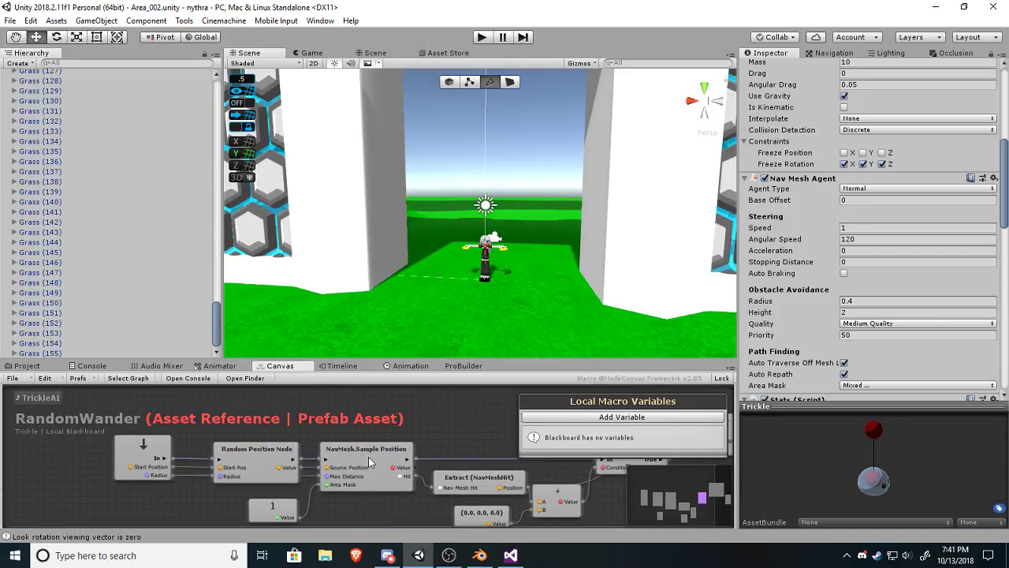
middle_drag(466, 437, 502, 439)
middle_drag(425, 437, 403, 431)
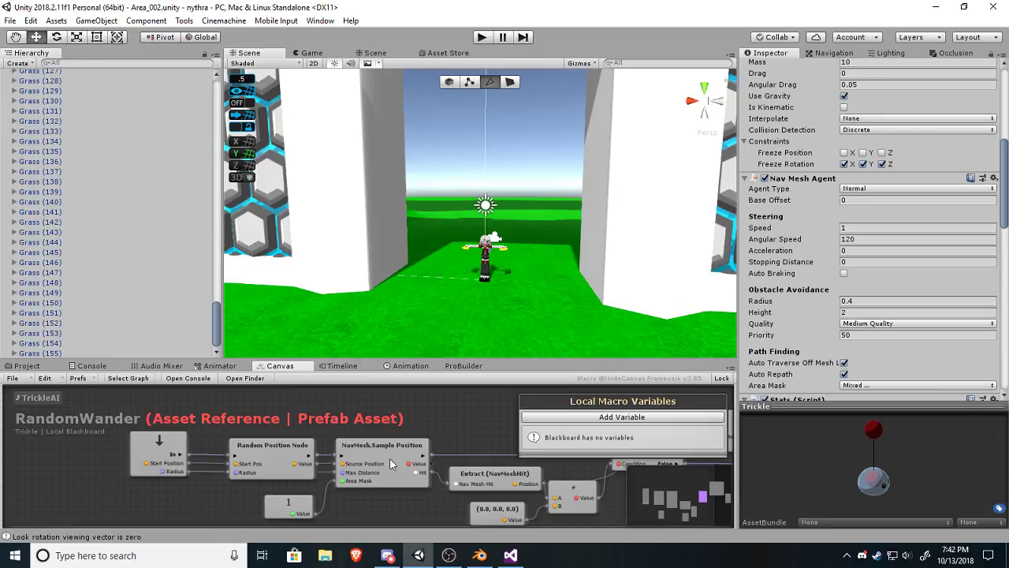
middle_drag(405, 471, 350, 454)
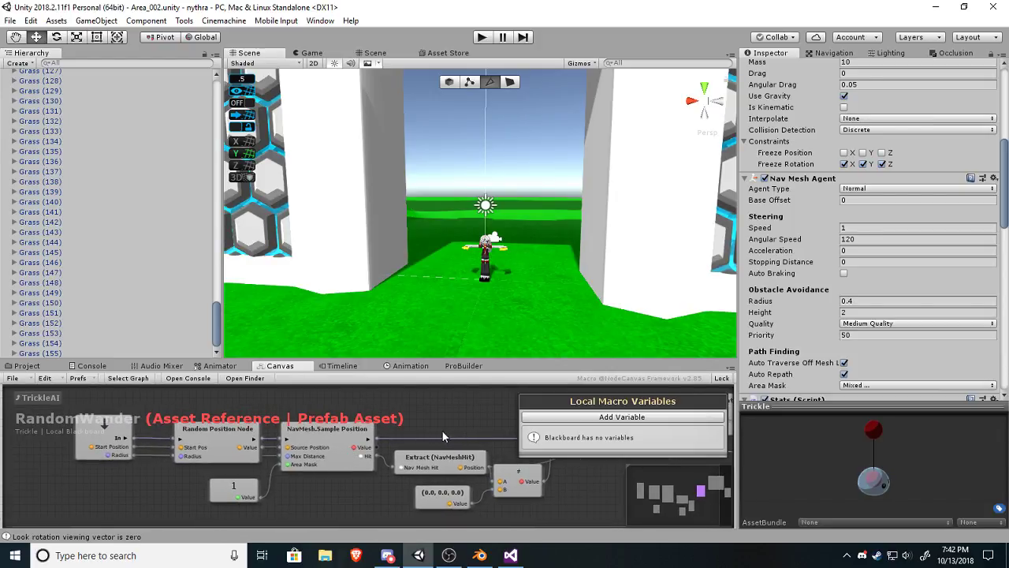
middle_drag(442, 431, 401, 433)
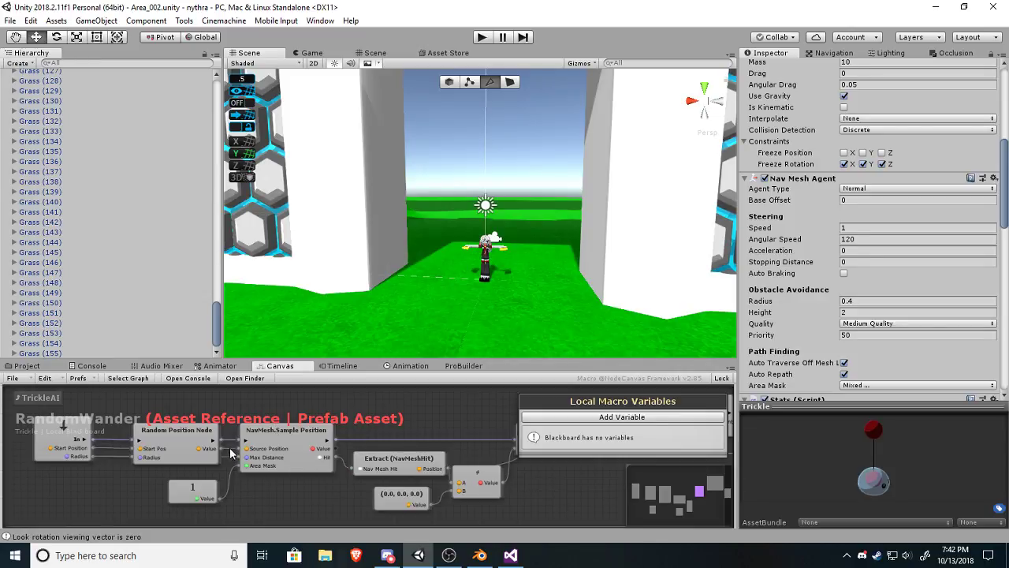
middle_drag(403, 460, 358, 460)
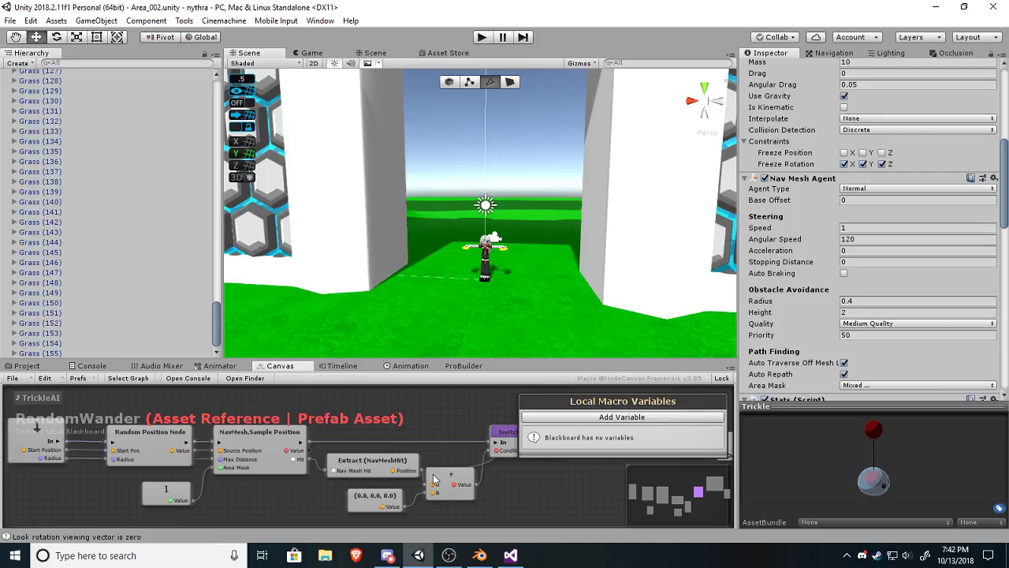
Follow the RandomWander macro from its Switch Condition through the Set destination node to the macro output node.
middle_drag(430, 473, 374, 454)
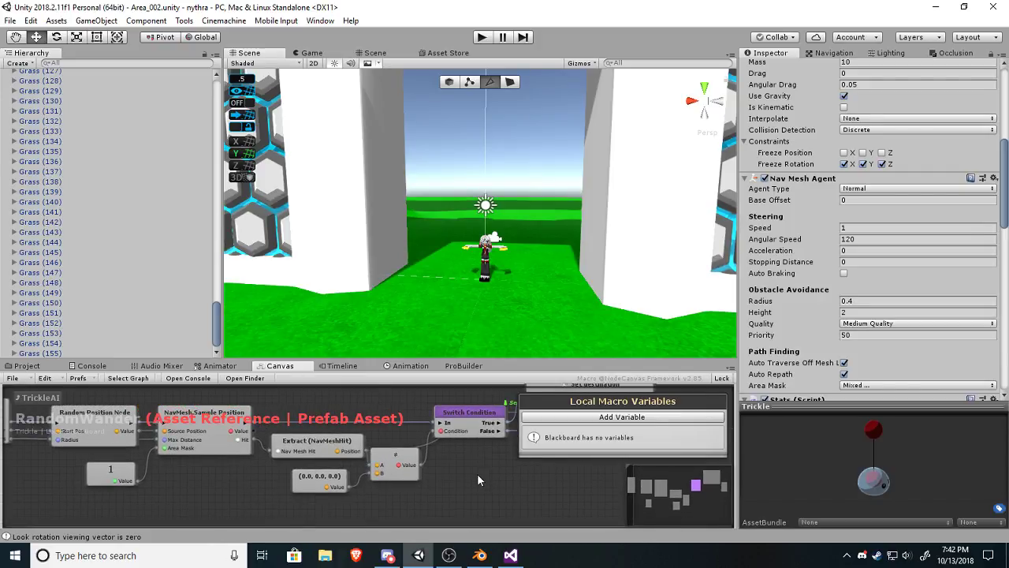
middle_drag(477, 479, 394, 470)
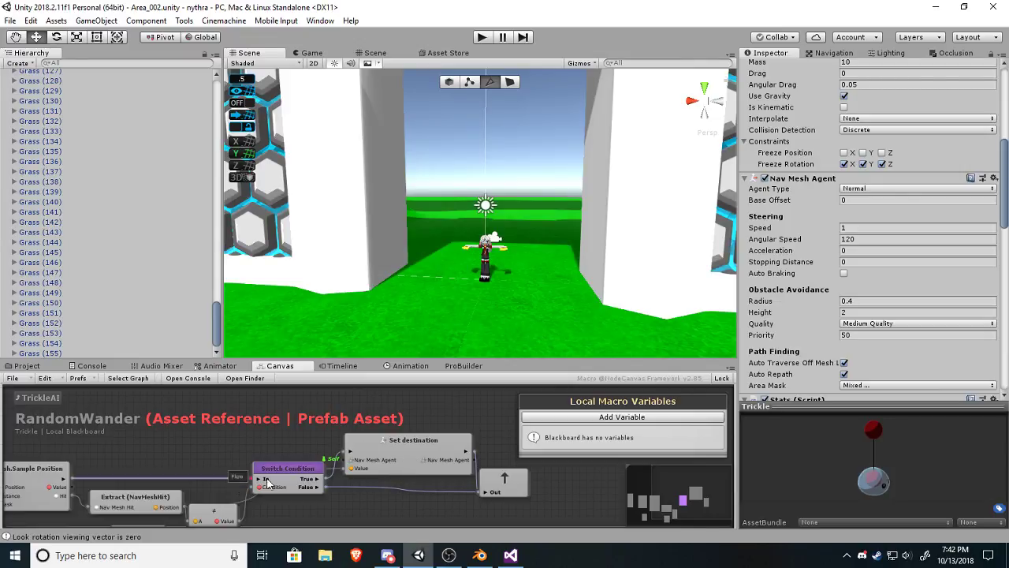
middle_drag(132, 468, 175, 461)
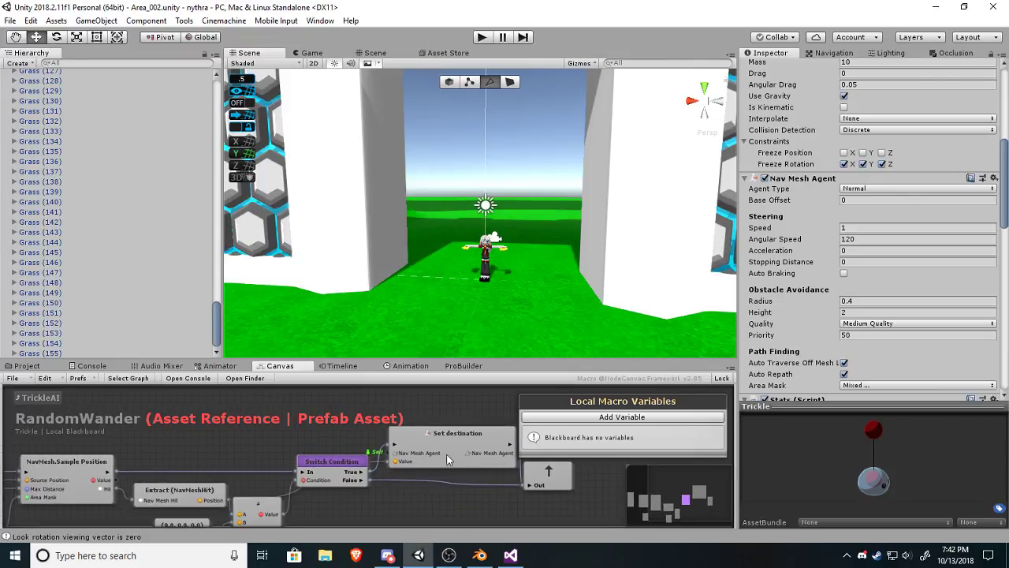
middle_drag(478, 447, 318, 416)
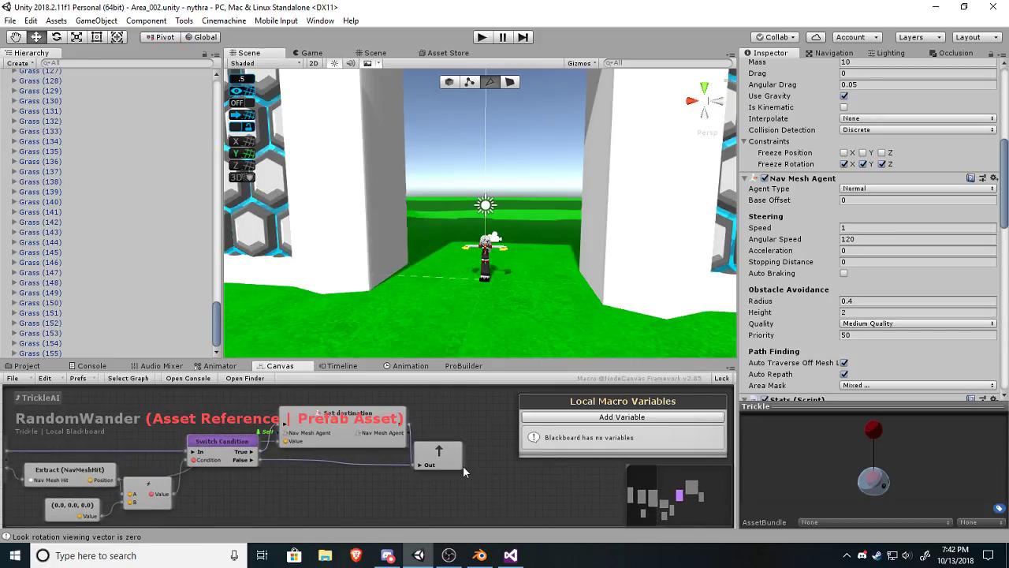
Open the macro output node's script in Visual Studio, close MacroOutputNode.cs and AgentDistanceDecision.cs, and return to Unity.
double_click(421, 454)
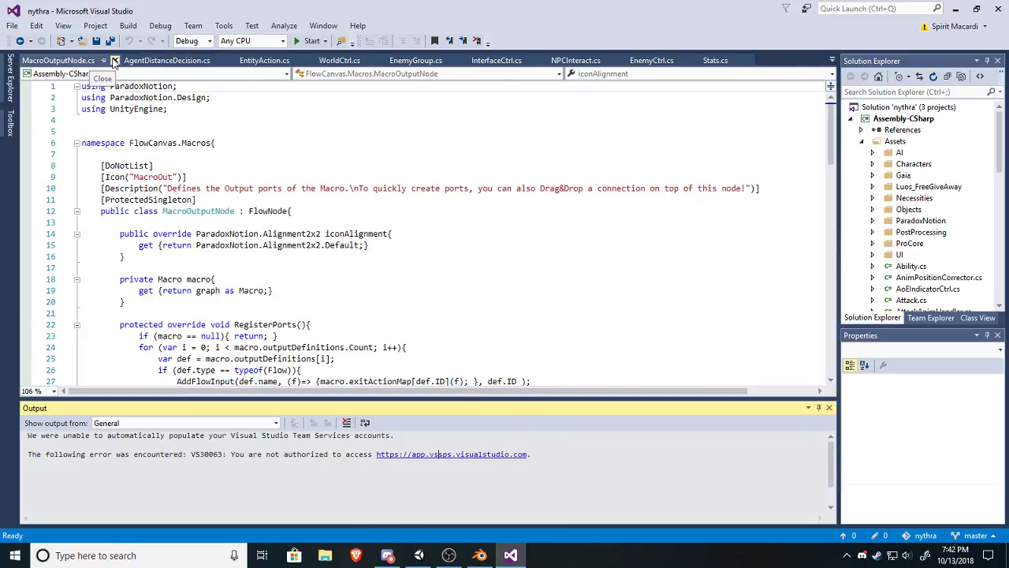
click(115, 61)
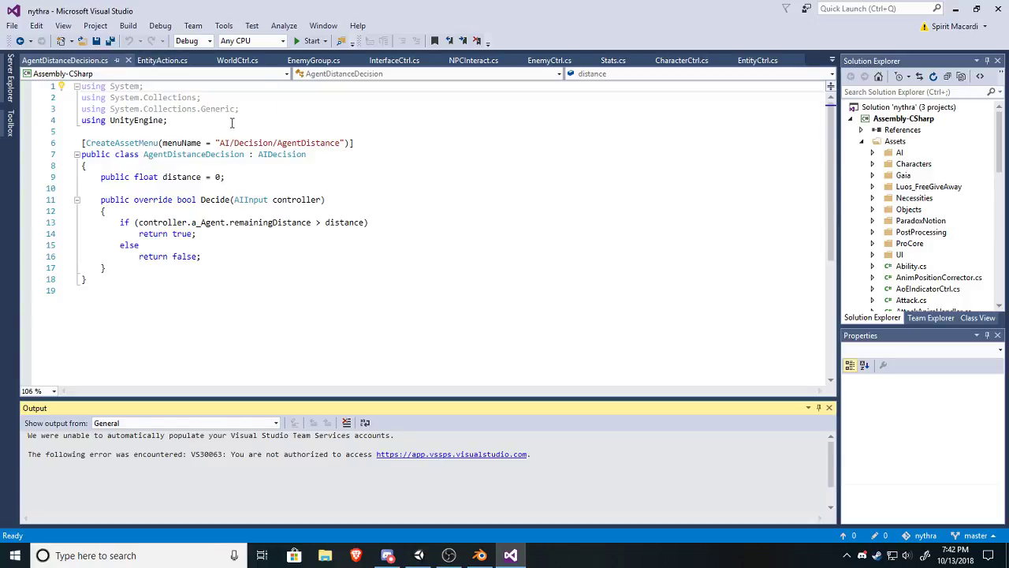
click(128, 61)
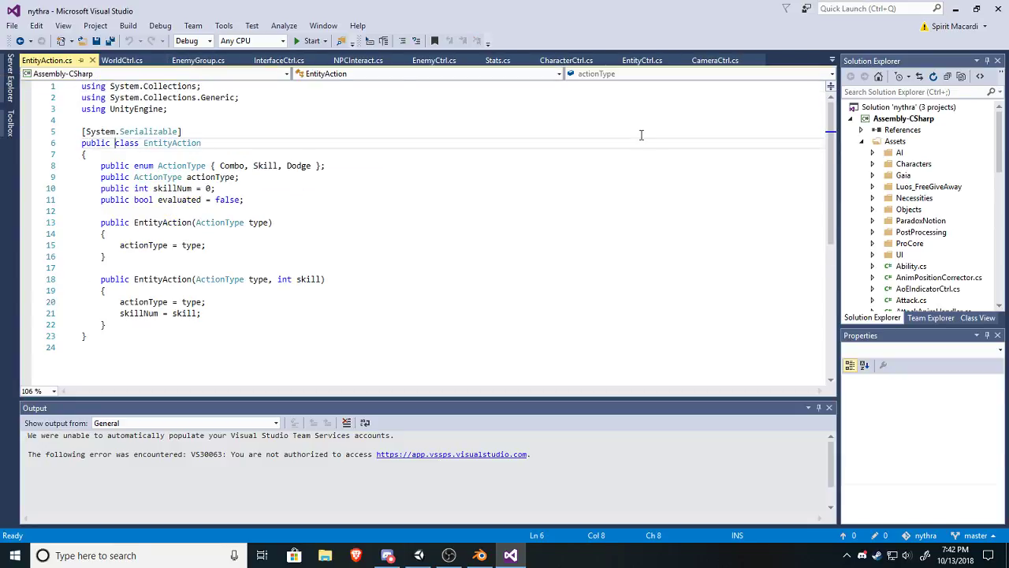
click(479, 555)
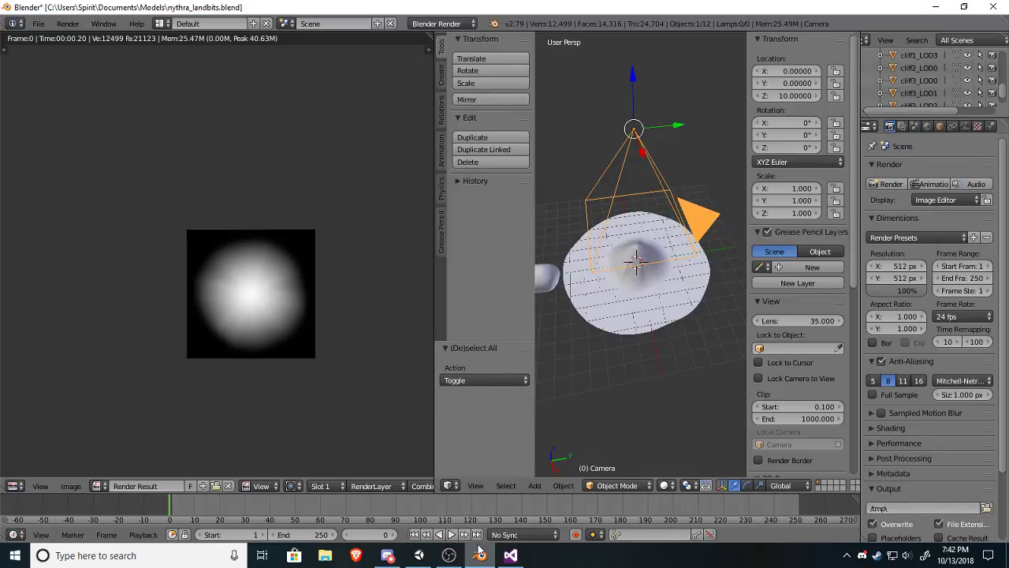
click(419, 555)
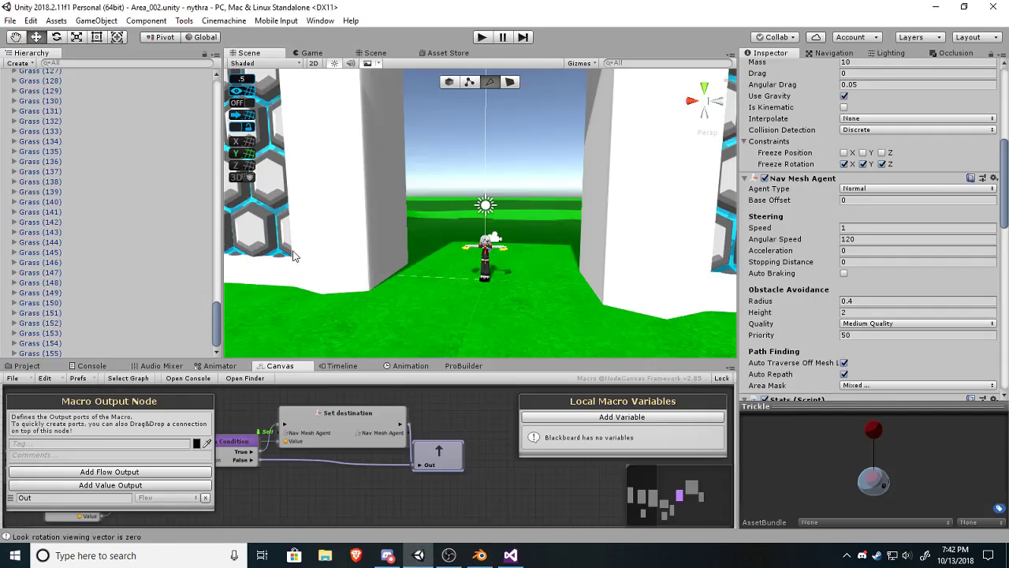
Look back at the macro's input node, deselect the output node and return to the parent TrickleAI graph.
middle_drag(279, 515, 483, 512)
middle_drag(230, 435, 494, 448)
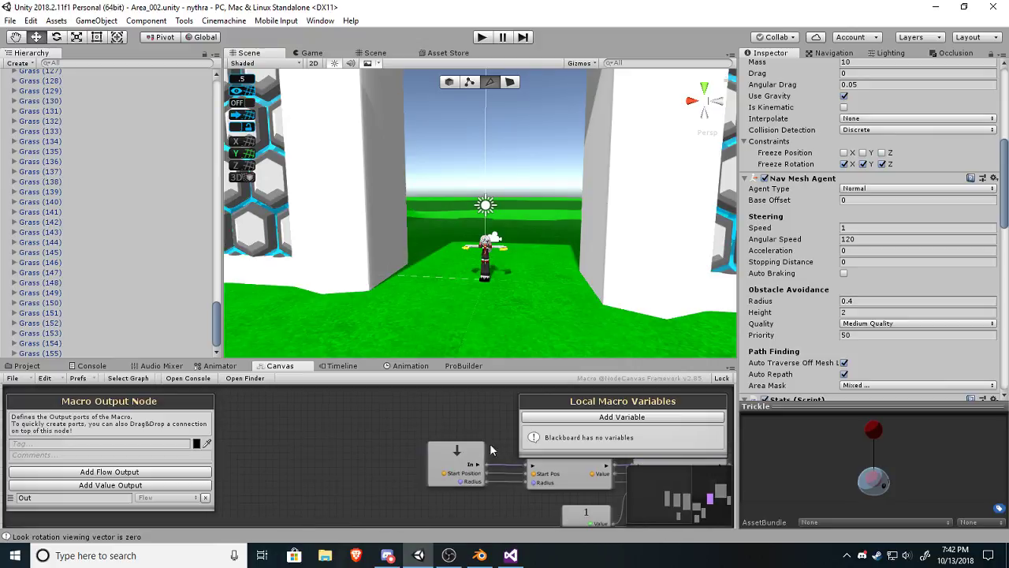
click(326, 430)
click(56, 402)
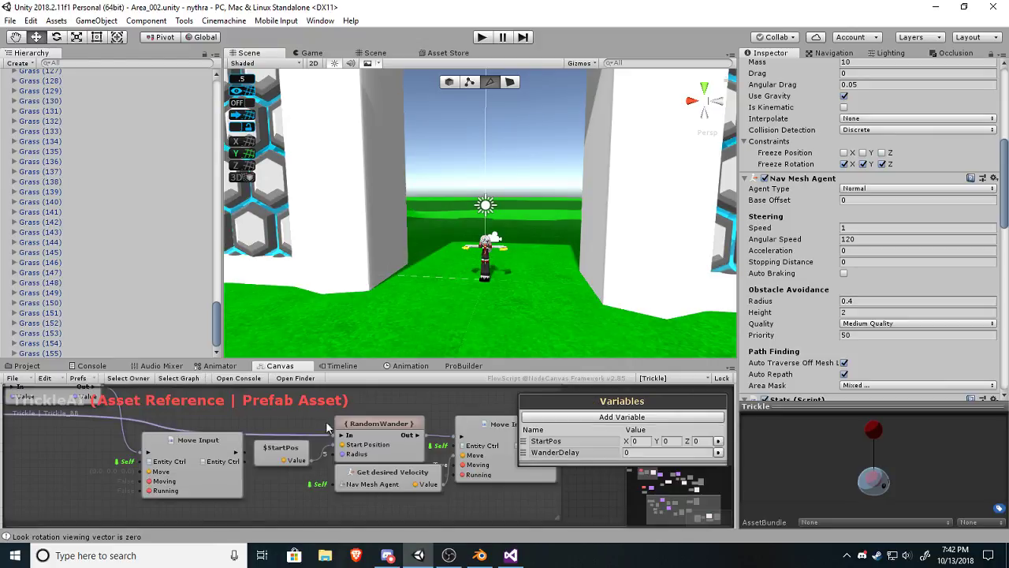
Trace the TrickleAI Idle branch through its remaining-distance check, WanderDelay check, Random.Range and Wait nodes.
middle_drag(181, 445, 307, 452)
scroll(305, 452, down, 1)
middle_drag(227, 477, 379, 478)
middle_drag(178, 454, 338, 490)
middle_drag(298, 422, 326, 465)
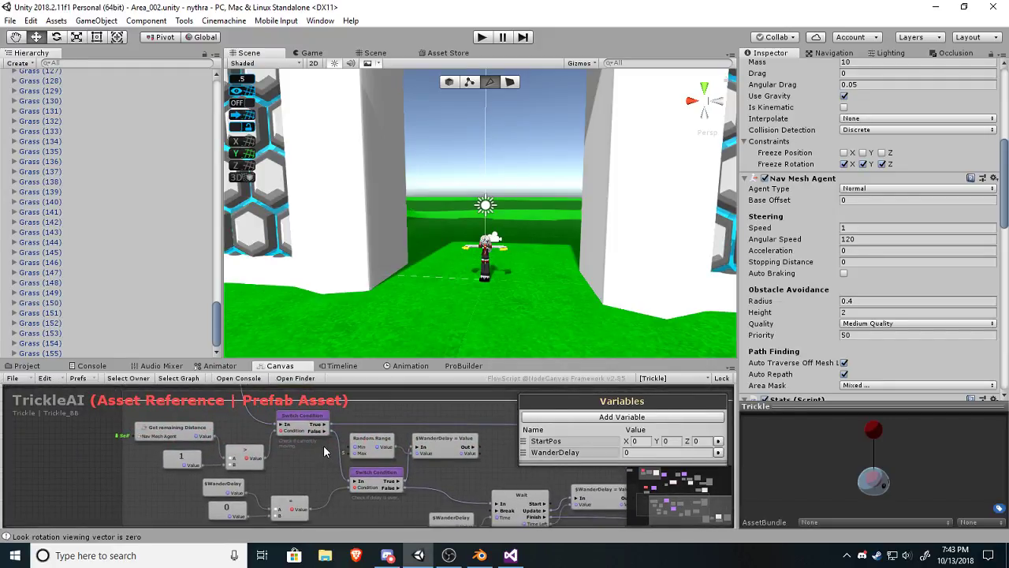
middle_drag(388, 420, 184, 430)
middle_drag(302, 457, 282, 401)
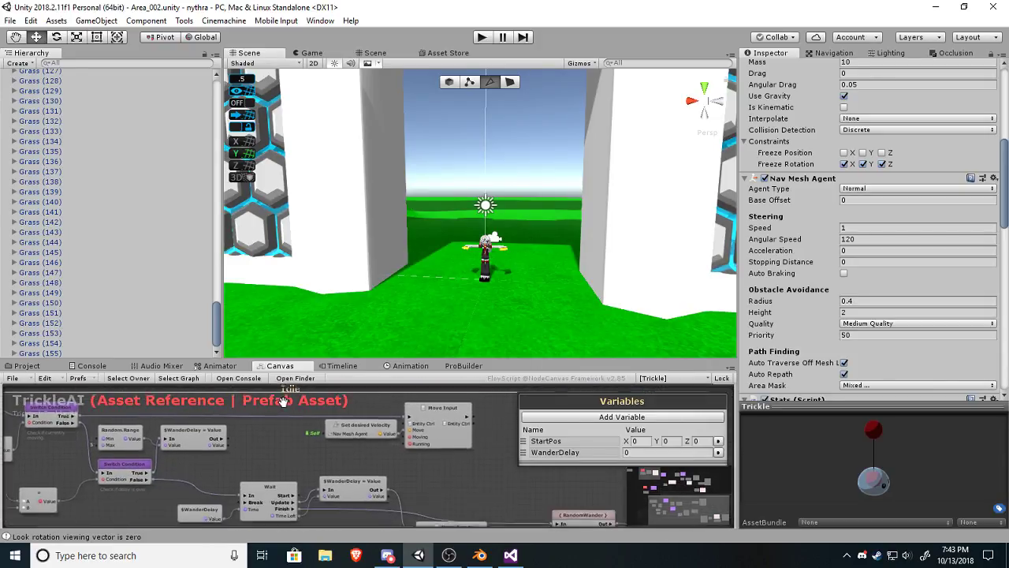
middle_drag(301, 464, 300, 404)
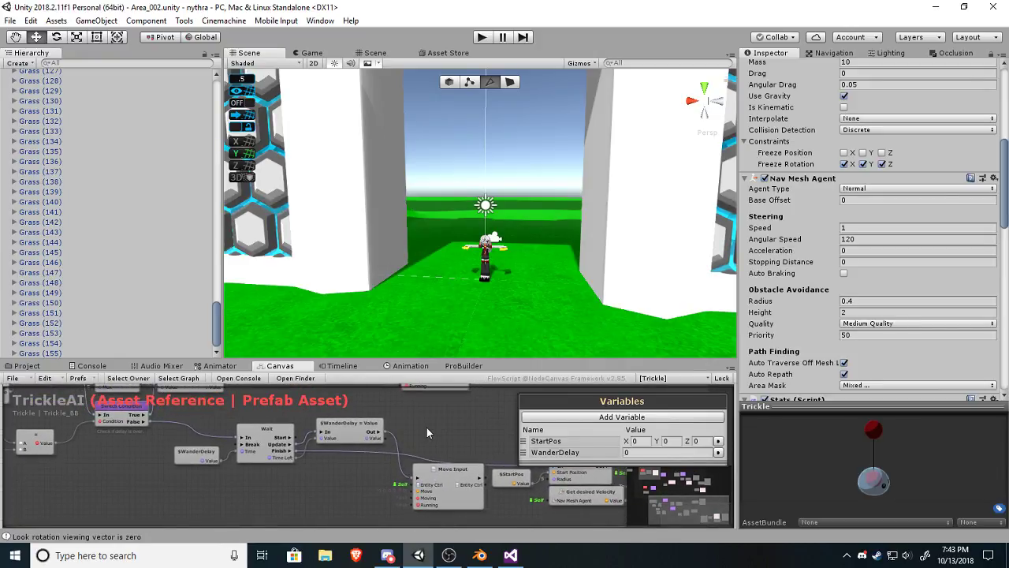
Show the settings of the Move Input node after the Wait node, and trace the flow back to the Idle branch's Switch Conditions.
middle_drag(426, 428, 360, 423)
click(365, 484)
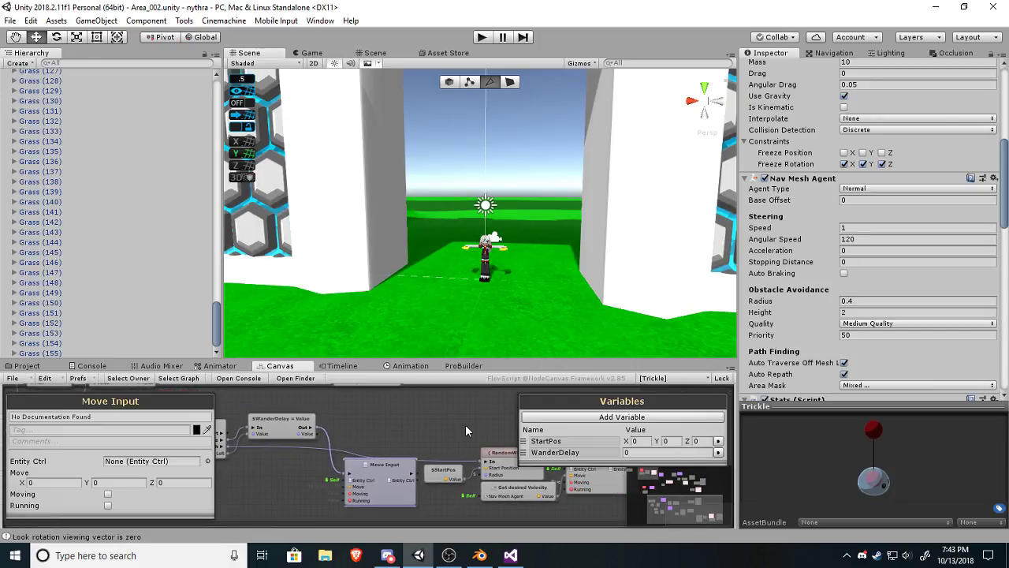
middle_drag(465, 424, 447, 444)
middle_drag(323, 419, 445, 433)
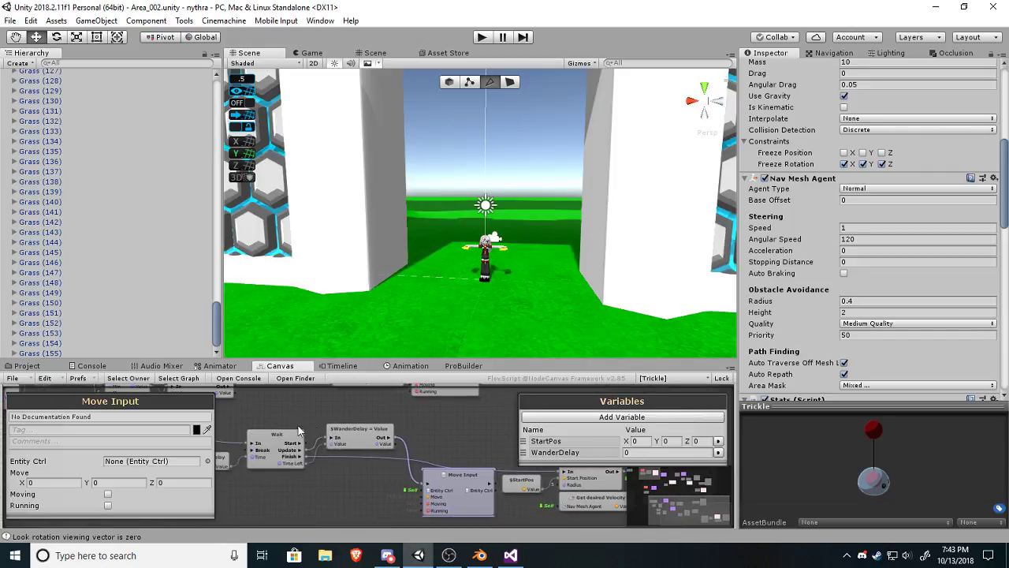
middle_drag(285, 406, 464, 487)
middle_drag(396, 490, 498, 482)
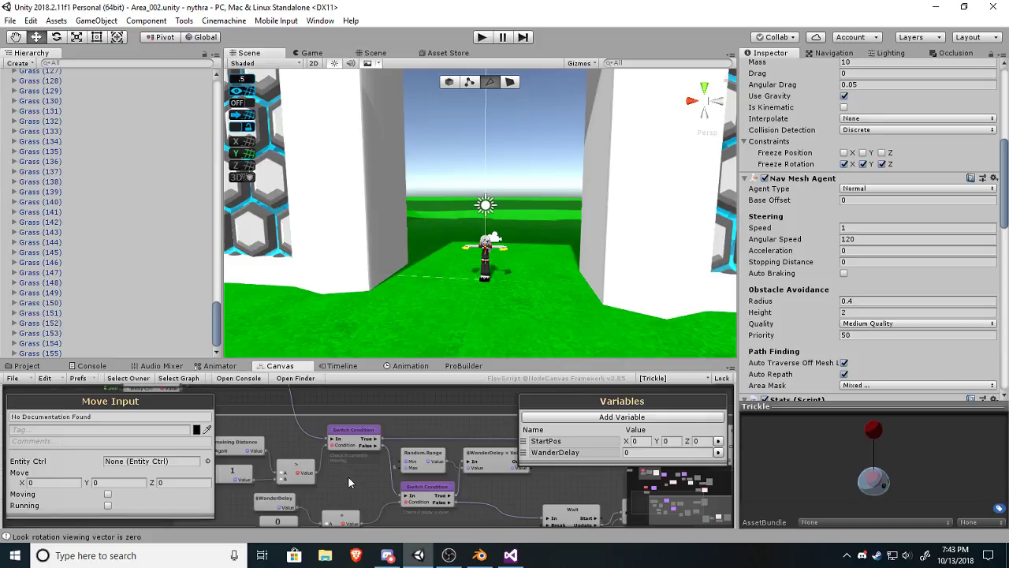
Examine the Get remaining Distance node, open and close its source in Visual Studio, check the open files list, and return to Unity.
middle_drag(349, 477, 420, 442)
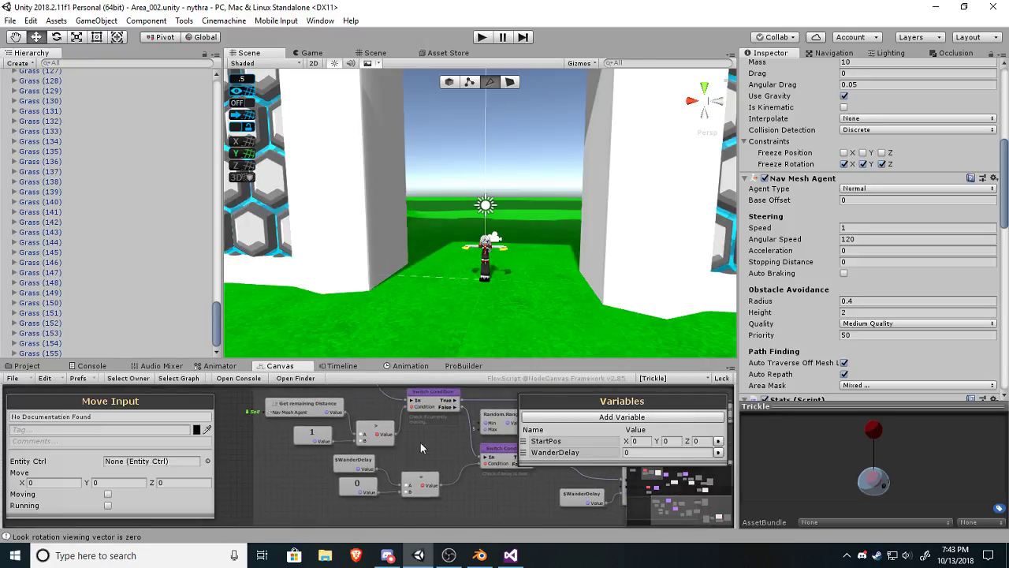
middle_drag(311, 464, 337, 505)
middle_drag(374, 413, 404, 429)
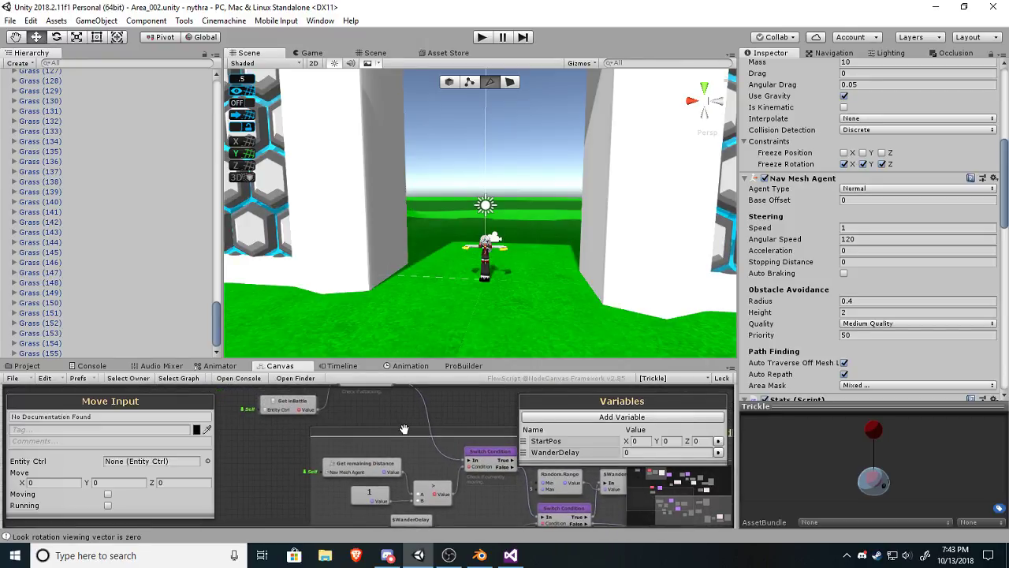
double_click(369, 475)
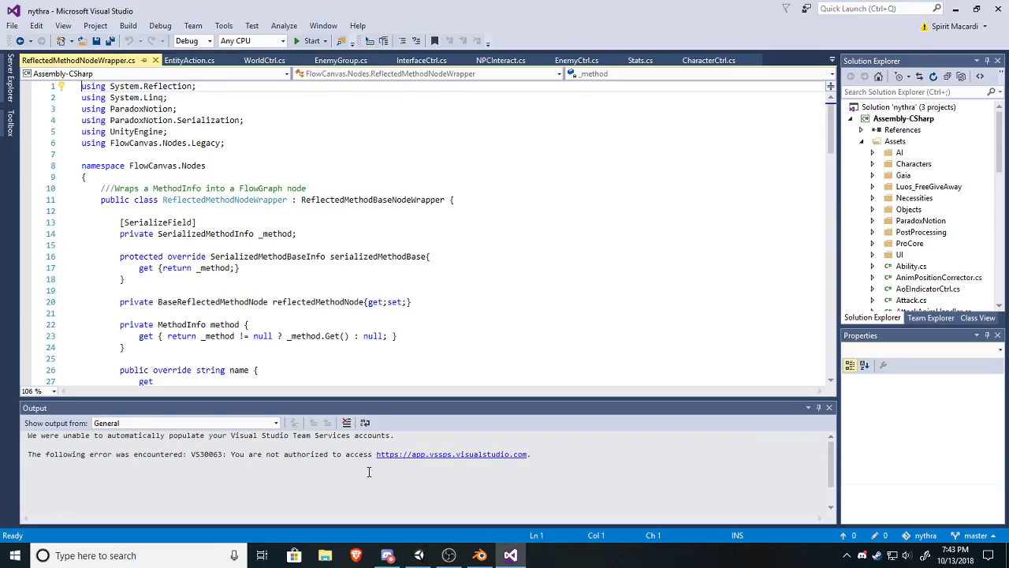
click(155, 60)
click(832, 60)
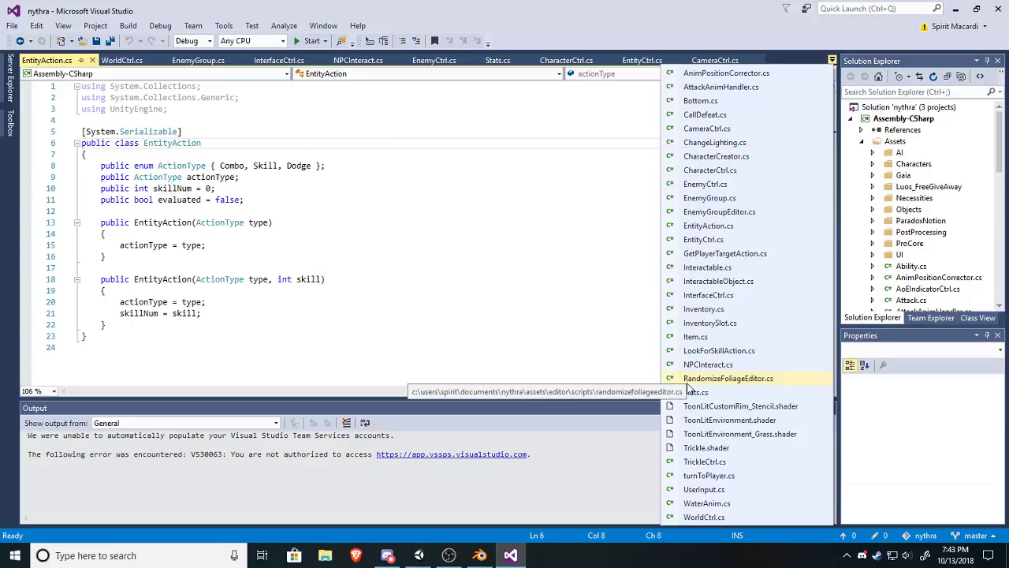
click(419, 555)
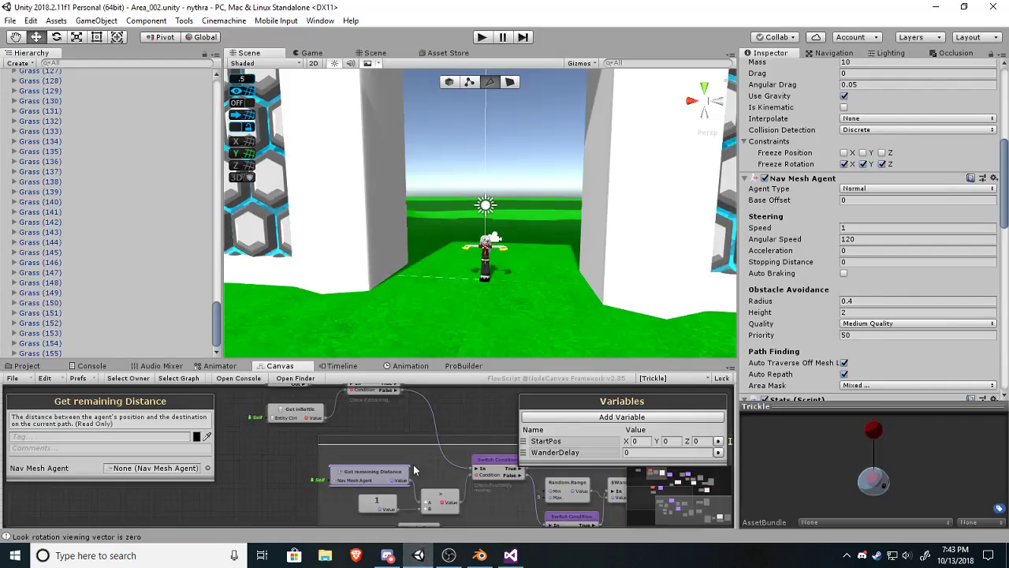
Follow the moving branch of the Idle section to Move Input and show the Get desired Velocity node's description.
middle_drag(420, 450, 357, 420)
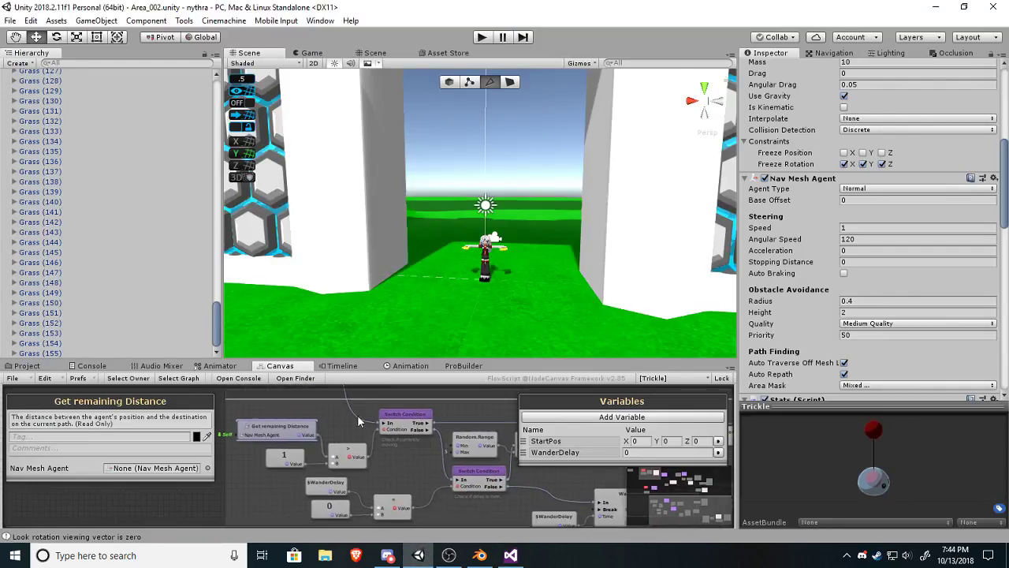
middle_drag(485, 416, 368, 408)
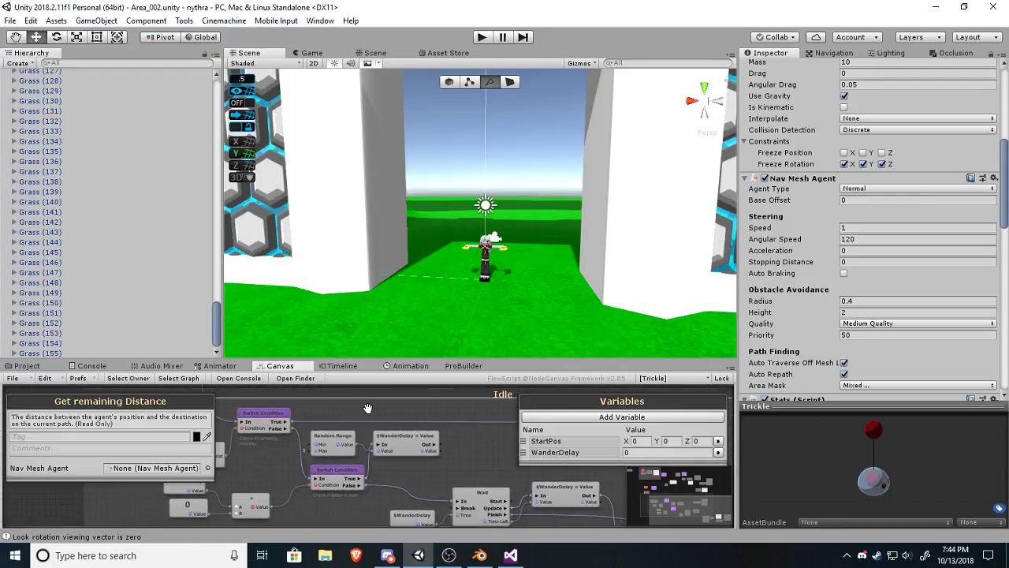
middle_drag(462, 414, 355, 424)
middle_drag(487, 432, 513, 487)
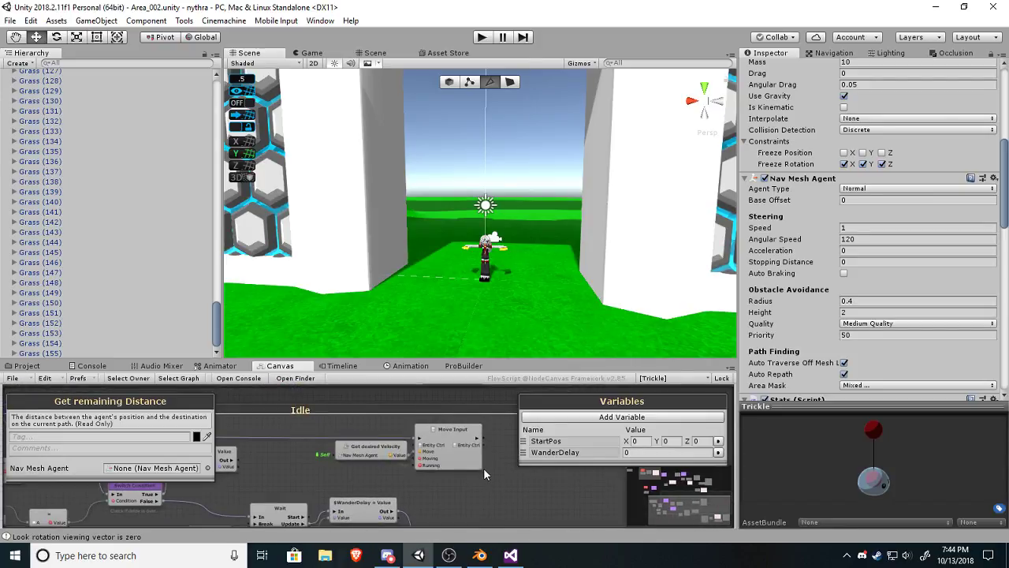
middle_drag(347, 448, 401, 464)
click(409, 467)
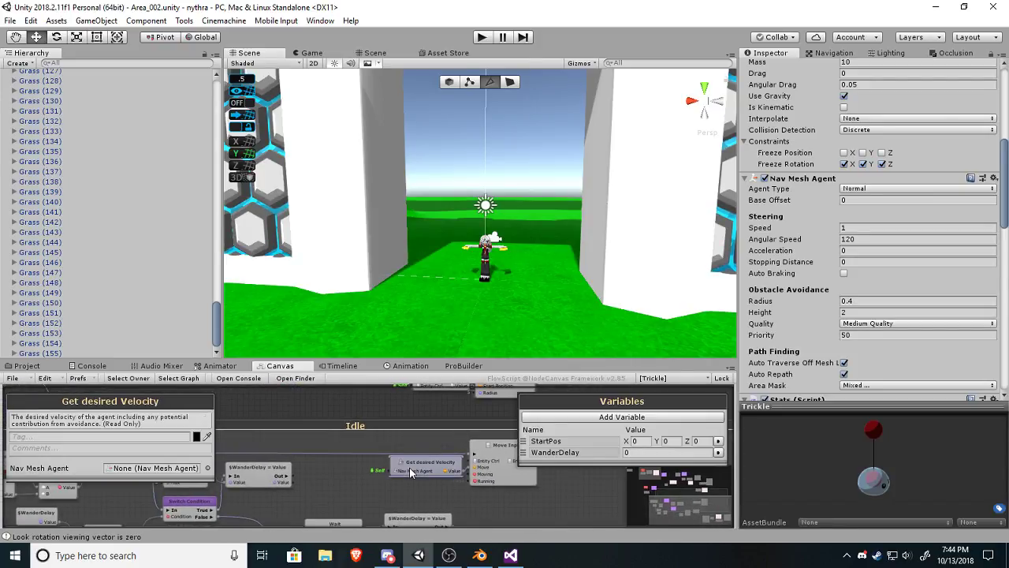
Examine the graph above the Idle section, covering the CheckAP, CheckMoving, New EntityAction and Add Action nodes.
middle_drag(297, 458, 288, 483)
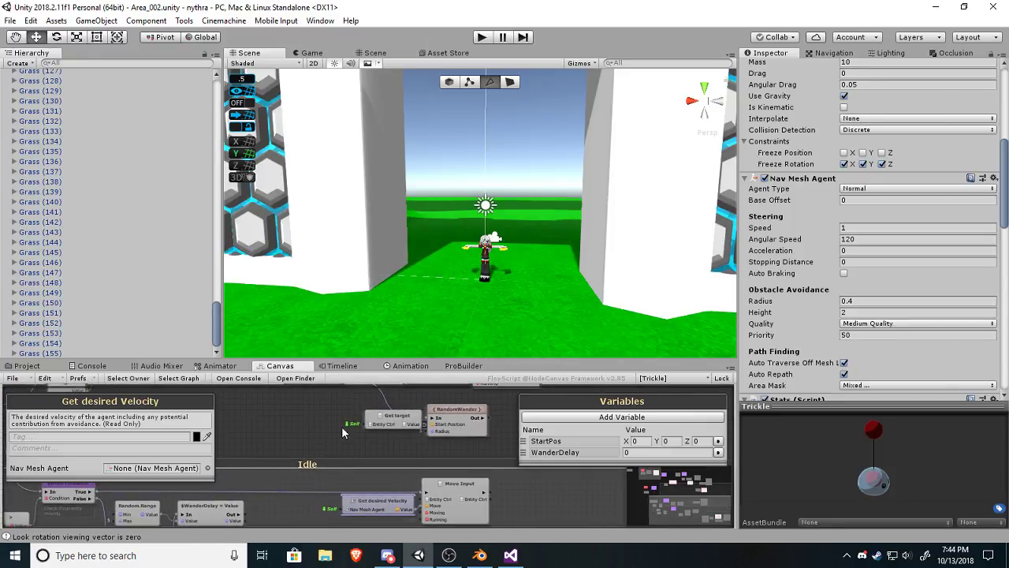
middle_drag(341, 432, 324, 515)
middle_drag(281, 489, 430, 520)
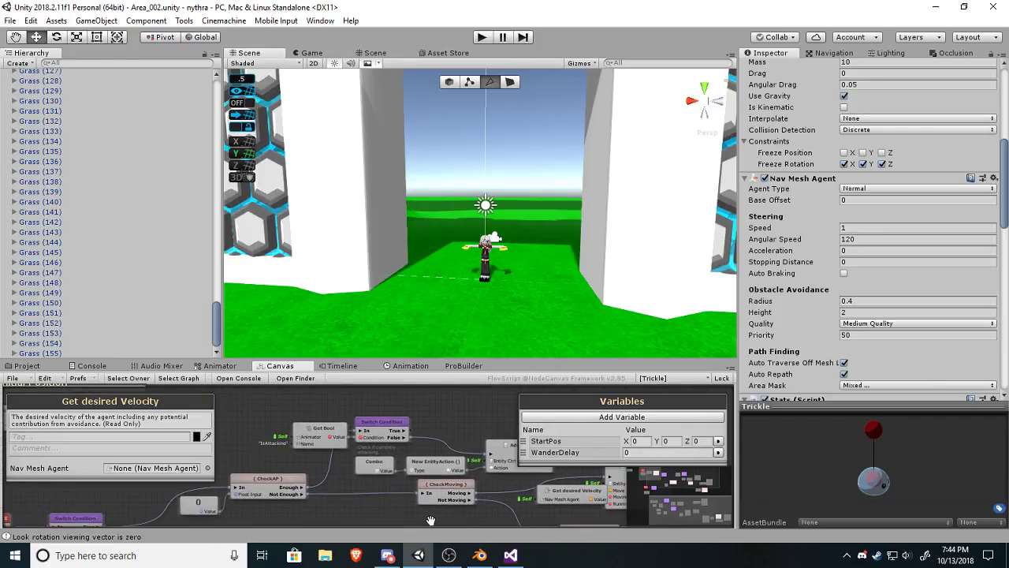
middle_drag(468, 410, 405, 415)
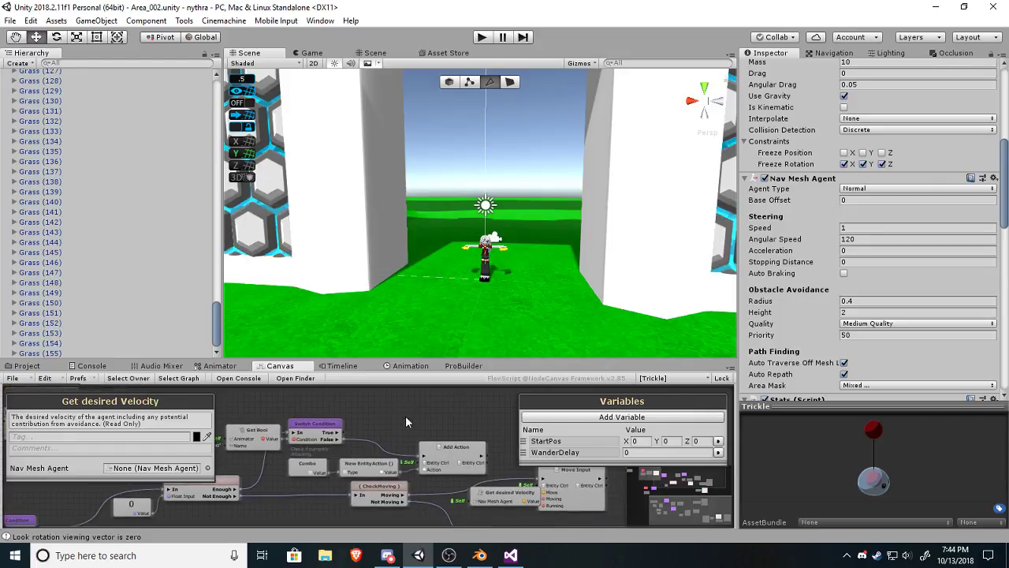
Open the source script behind the Add Action node in Visual Studio, close it and return to Unity.
double_click(451, 455)
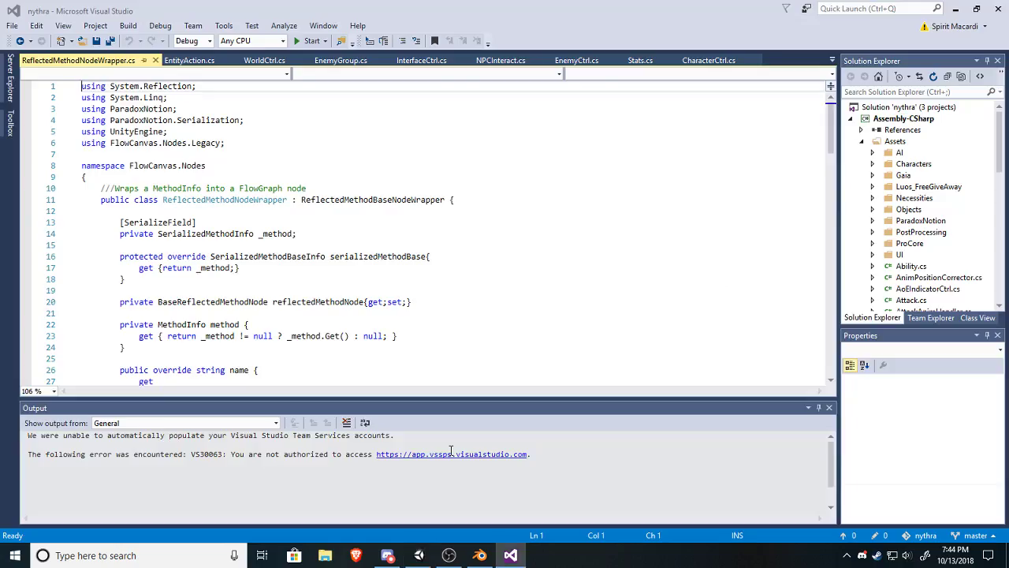
click(155, 61)
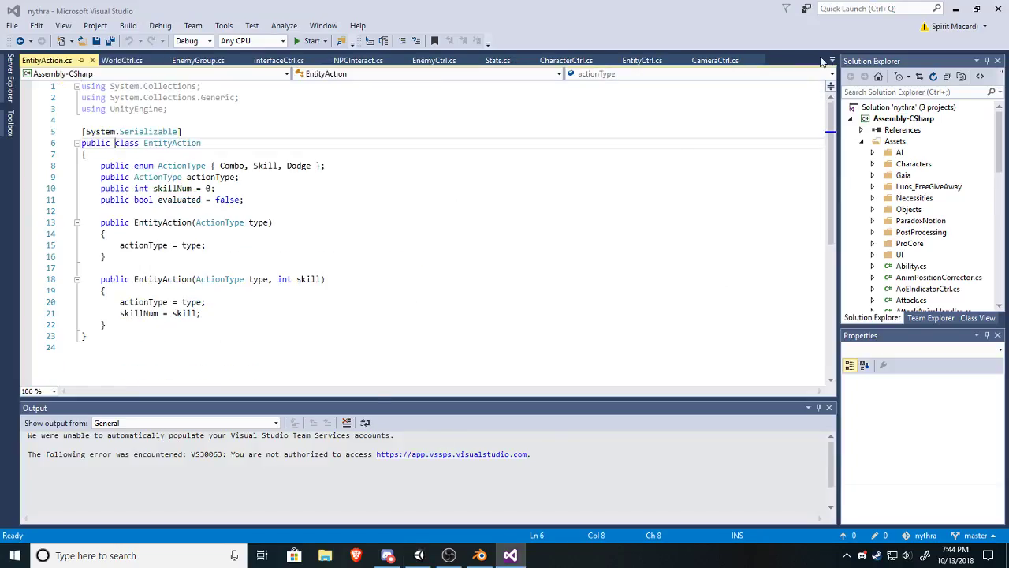
click(413, 552)
Find the RandomPositionNode script in the project's root Assets folder and select it to show its code.
click(25, 366)
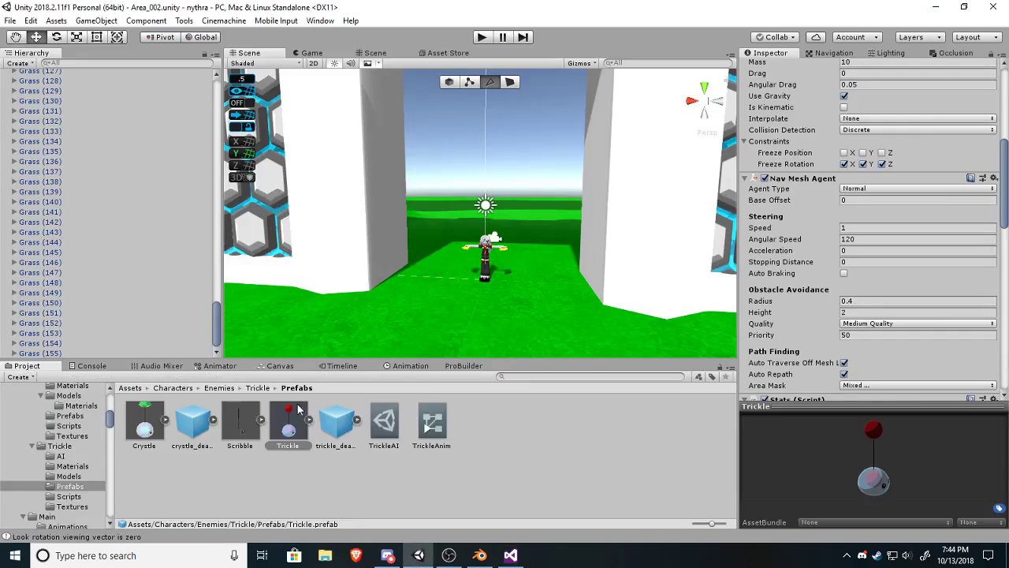
click(130, 388)
scroll(428, 467, down, 3)
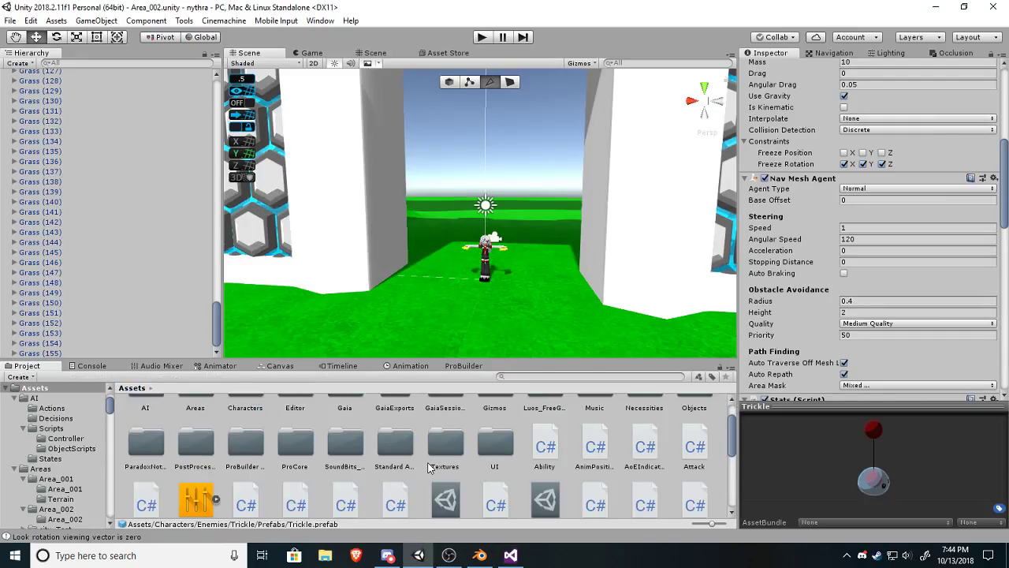
scroll(429, 467, down, 6)
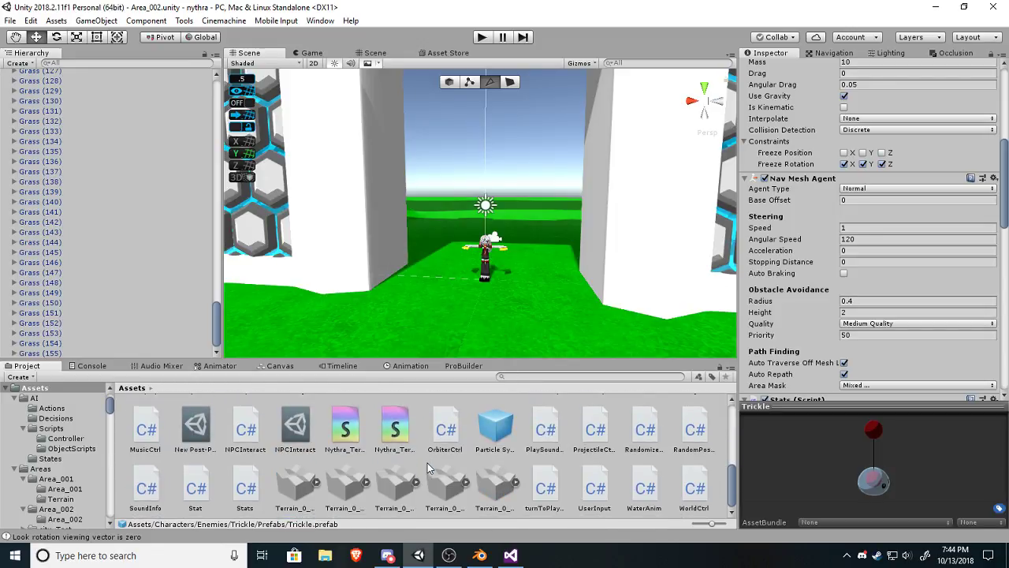
click(702, 432)
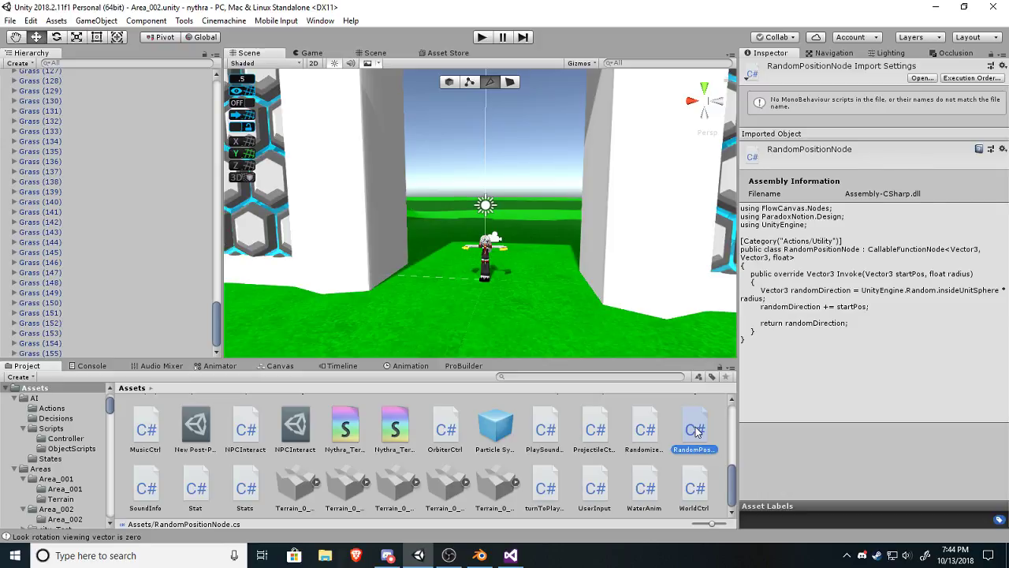
Open the RandomPositionNode script in Visual Studio to review its code, close it and return to Unity.
double_click(697, 432)
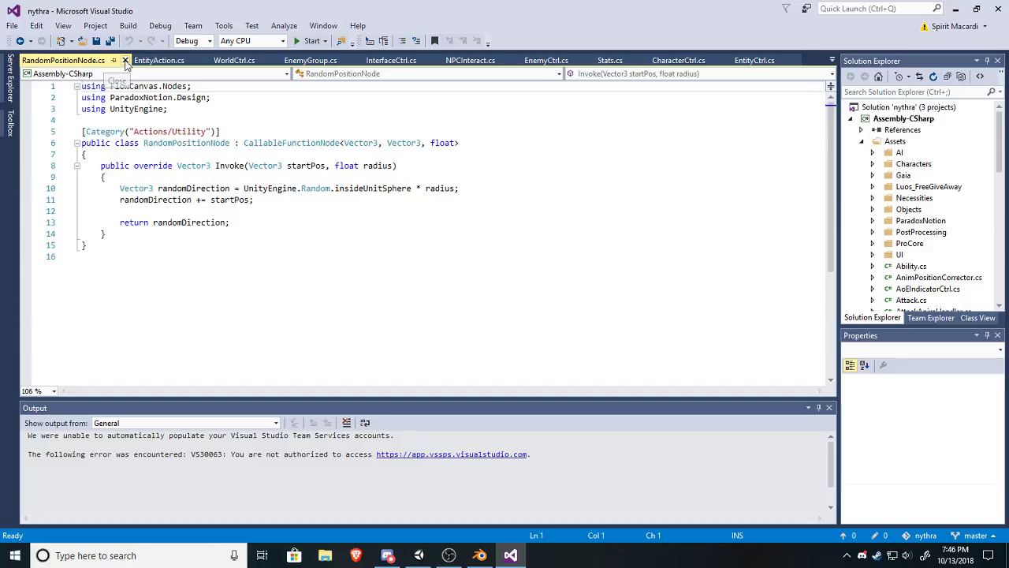
click(124, 60)
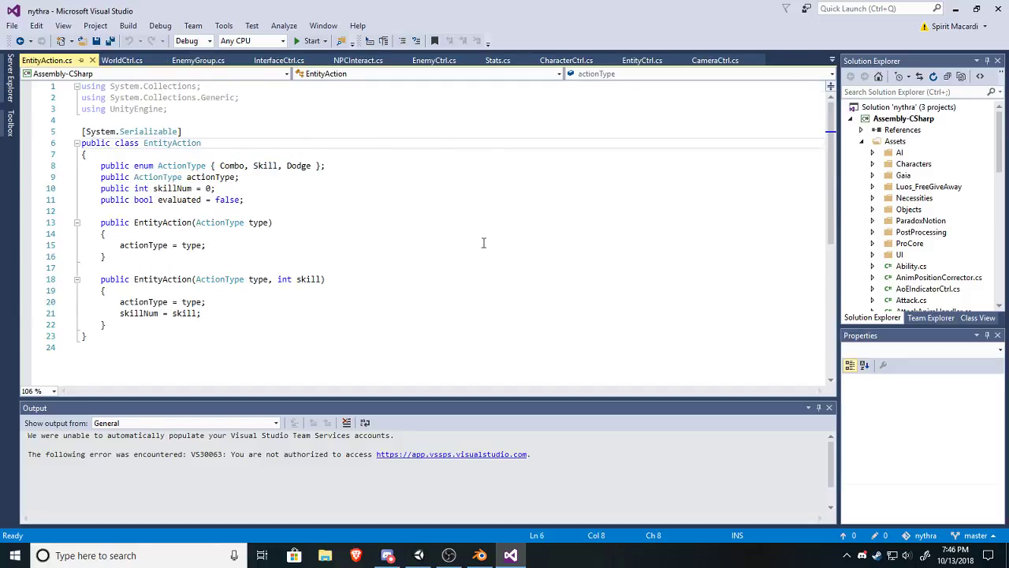
mouse_move(419, 558)
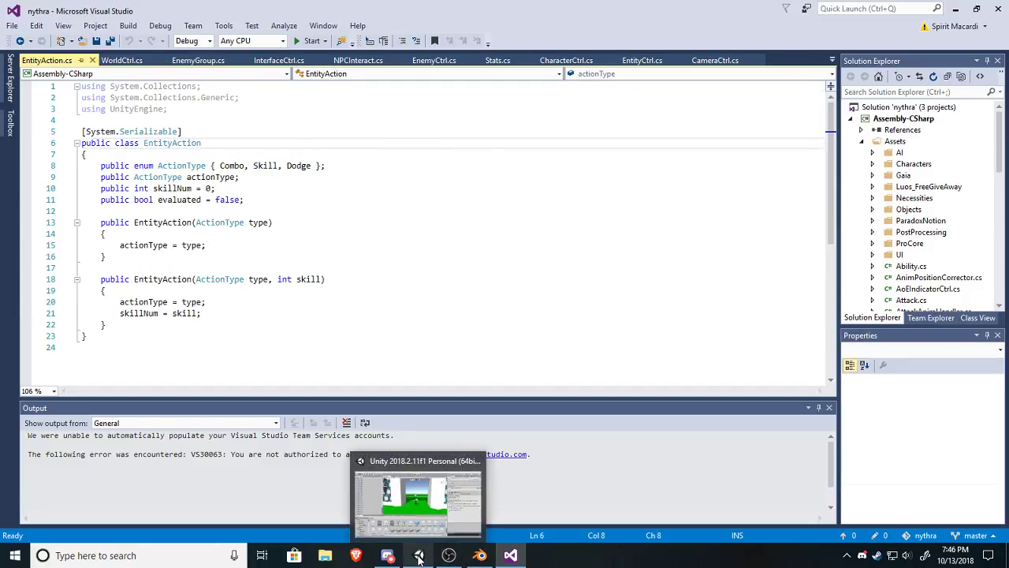
click(419, 558)
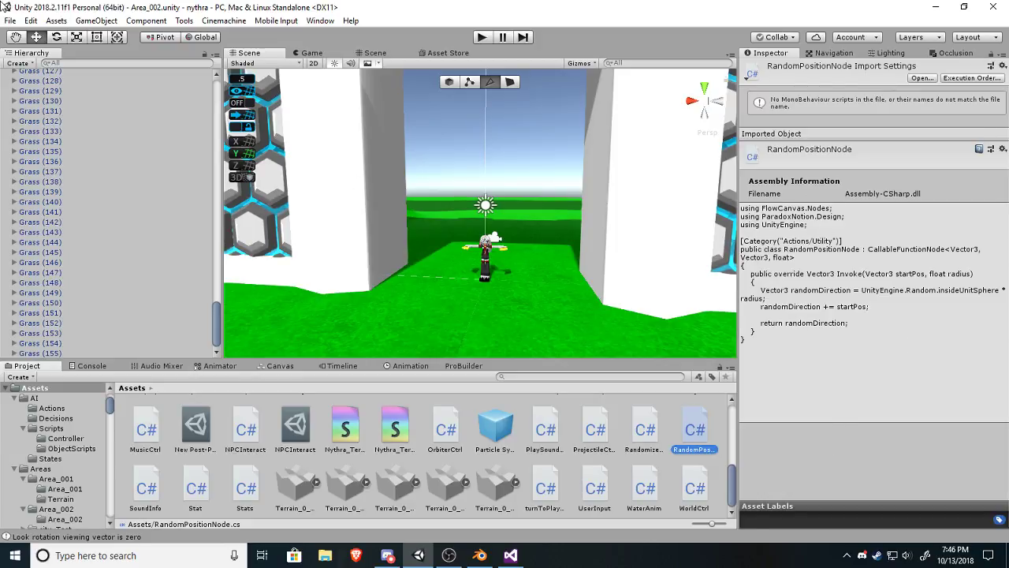
Open the gaia_test scene from the project's Areas folder.
click(10, 20)
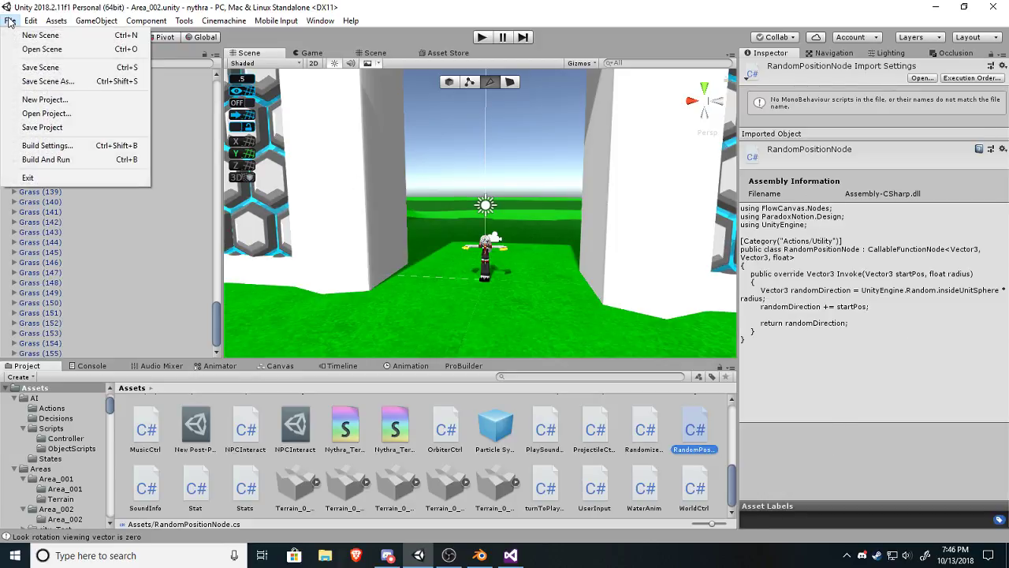
click(41, 51)
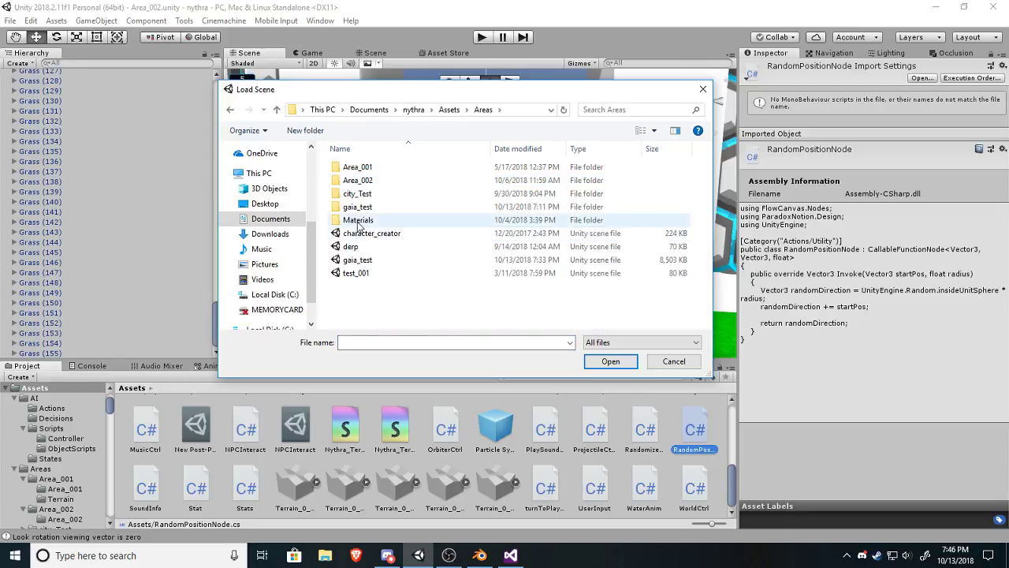
double_click(357, 207)
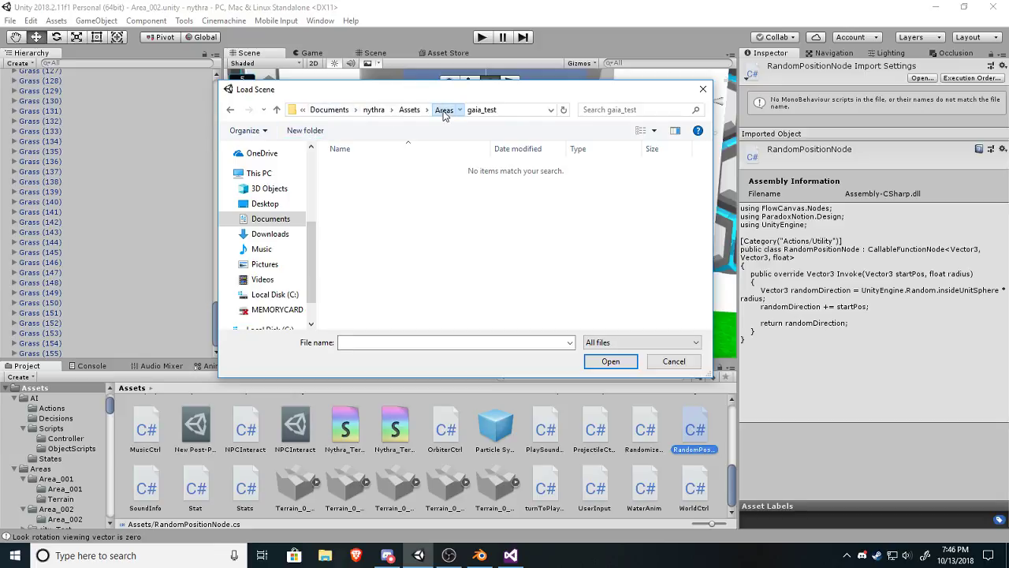
click(444, 112)
double_click(360, 198)
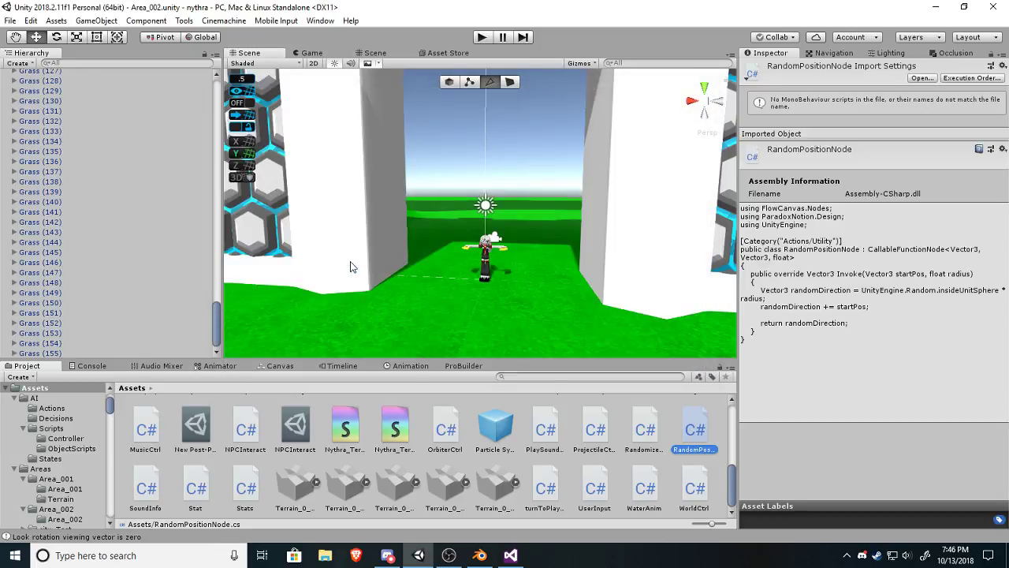
Select the scene's terrain and compare its terrain data name with the Terrain assets in the root Assets folder.
right_drag(445, 270, 446, 196)
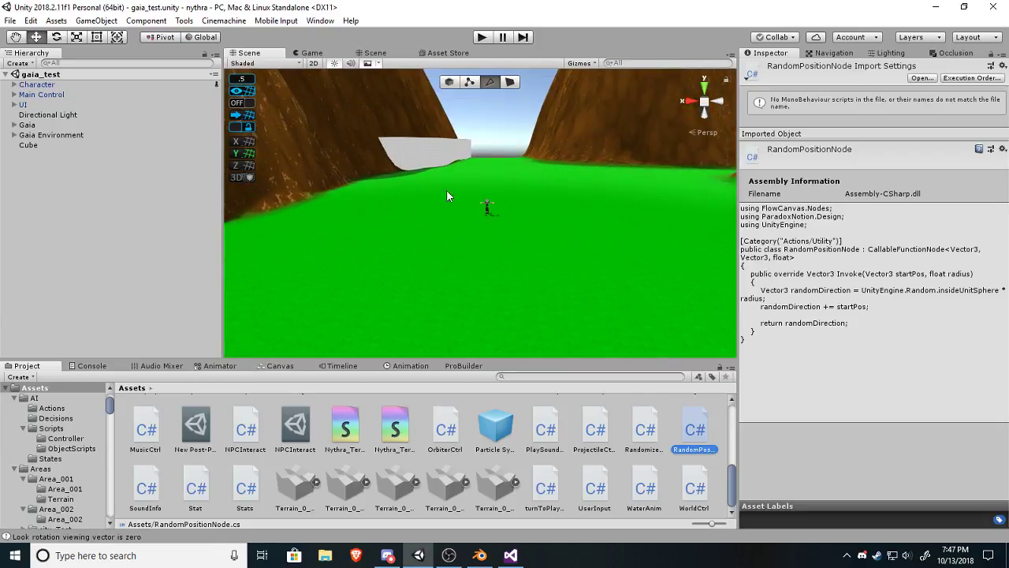
click(604, 242)
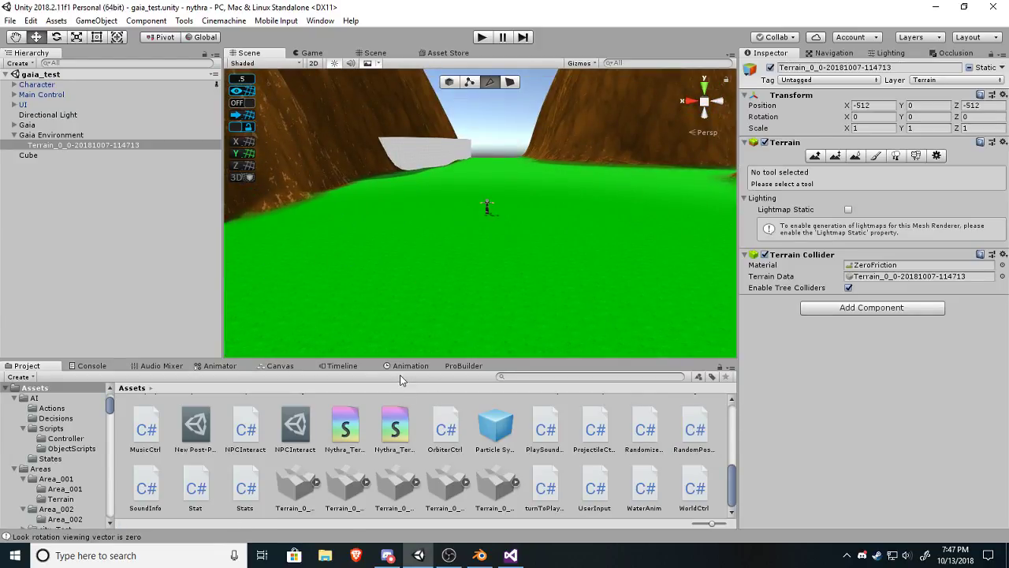
click(296, 484)
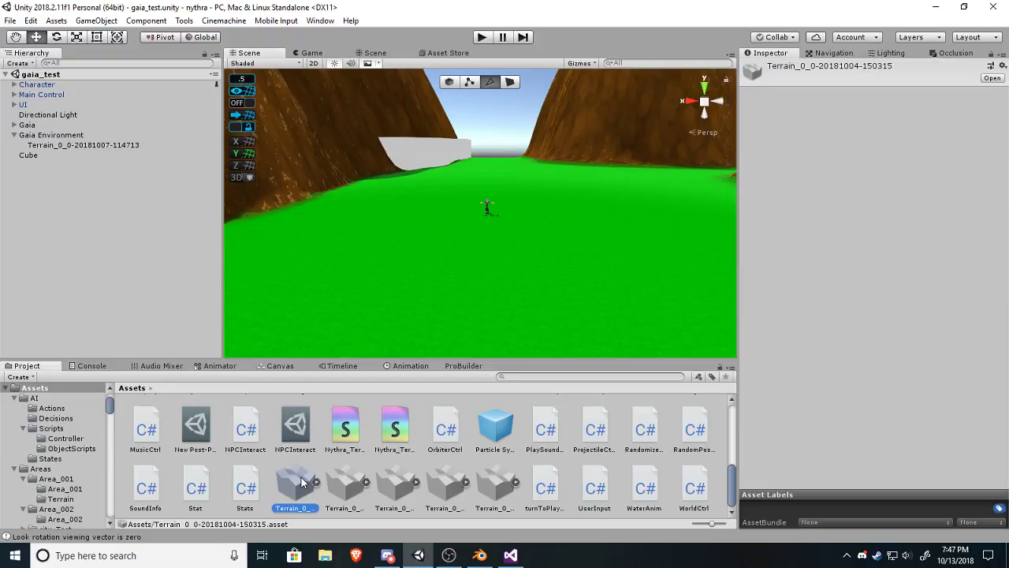
click(344, 487)
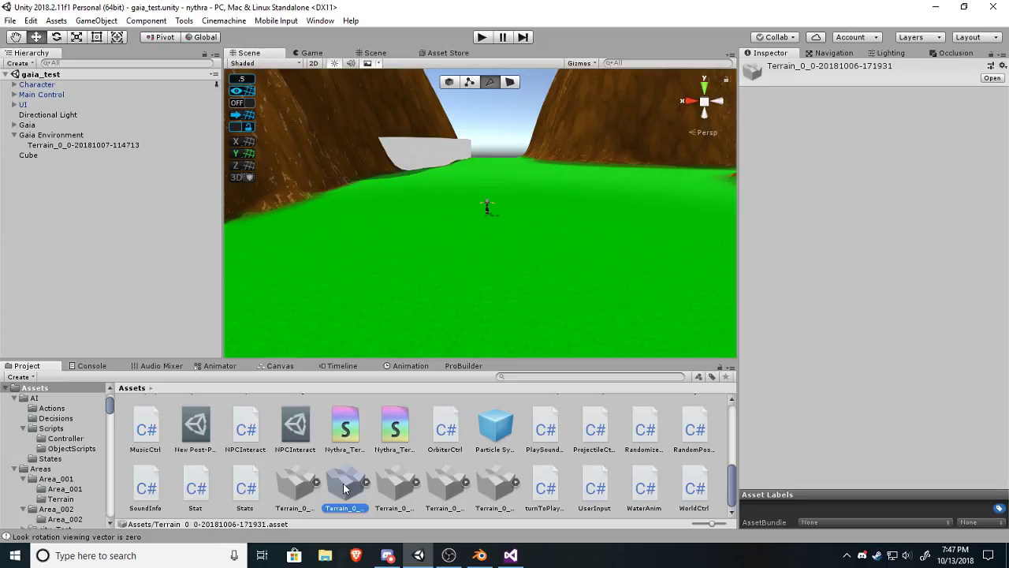
click(391, 487)
click(451, 486)
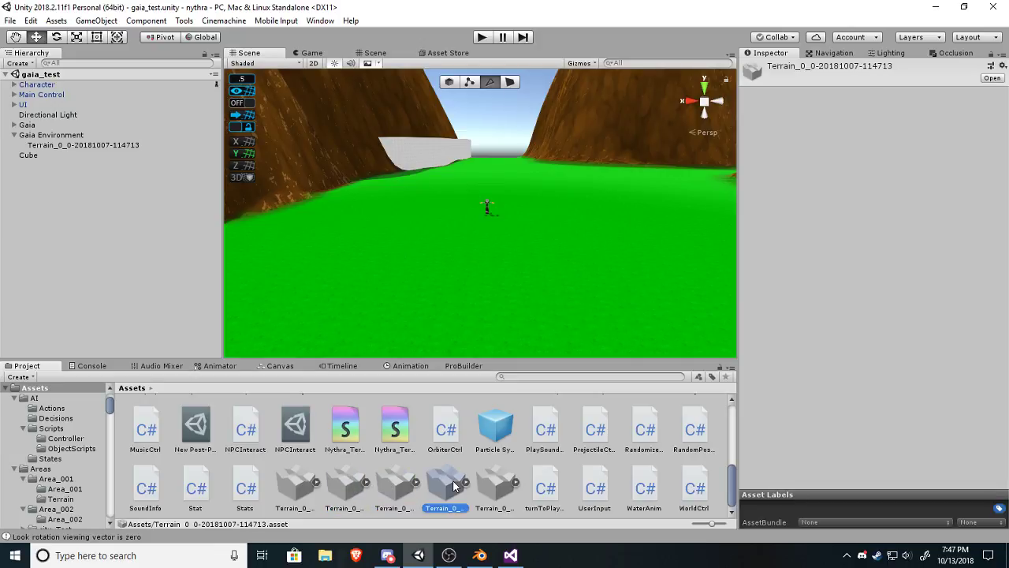
click(494, 486)
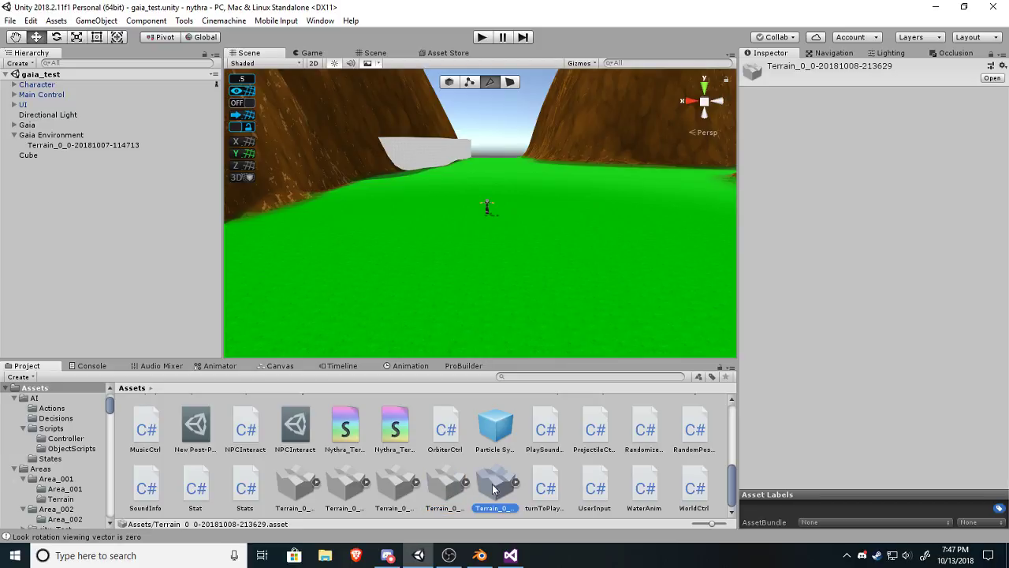
right_click(501, 488)
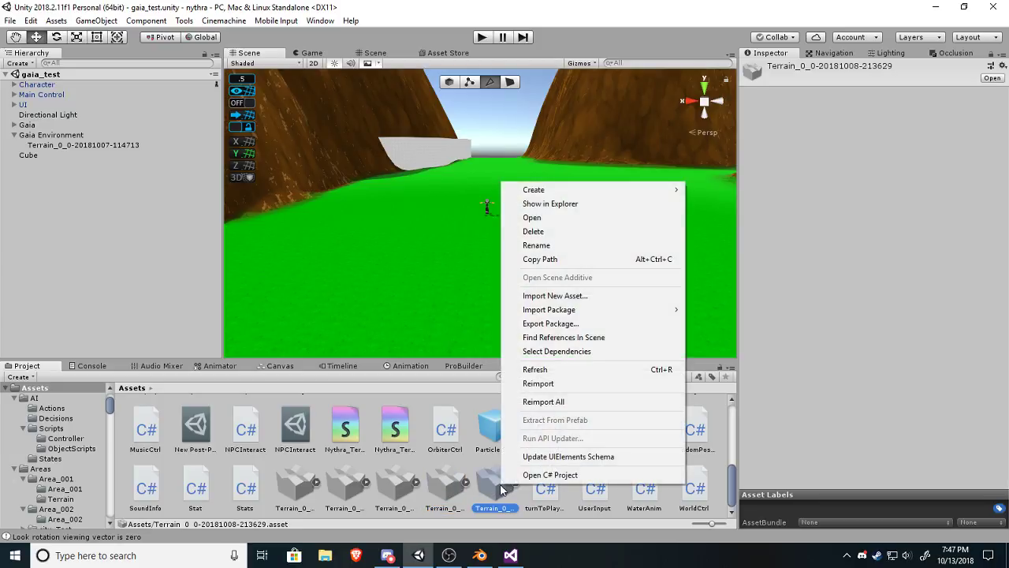
click(541, 234)
click(541, 303)
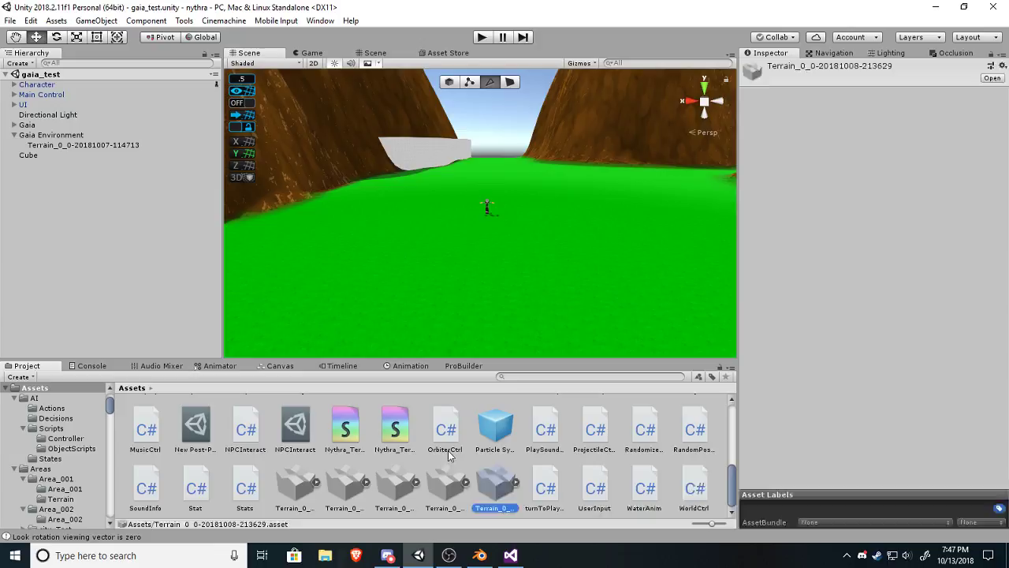
click(397, 487)
right_click(396, 490)
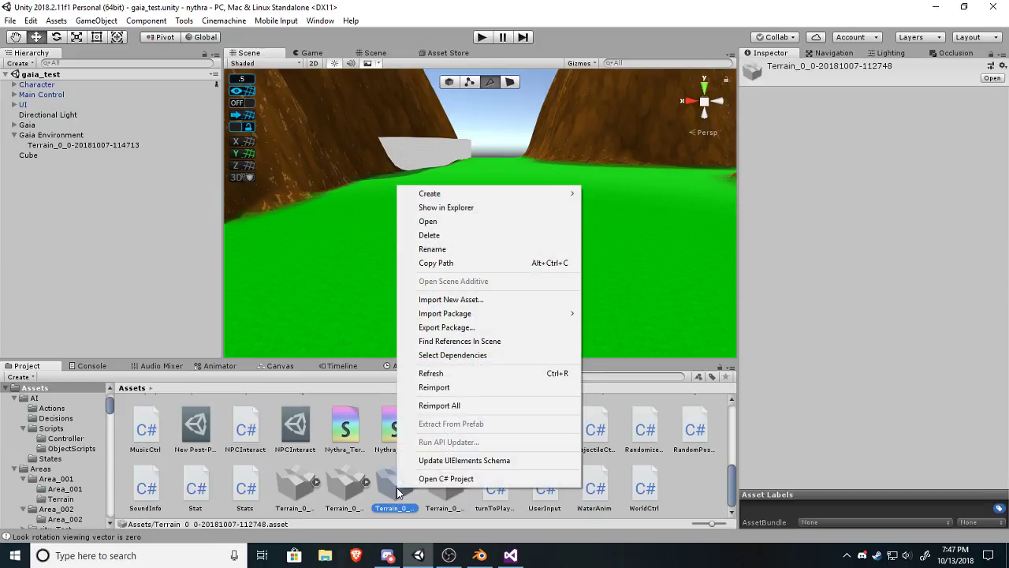
click(430, 233)
click(540, 303)
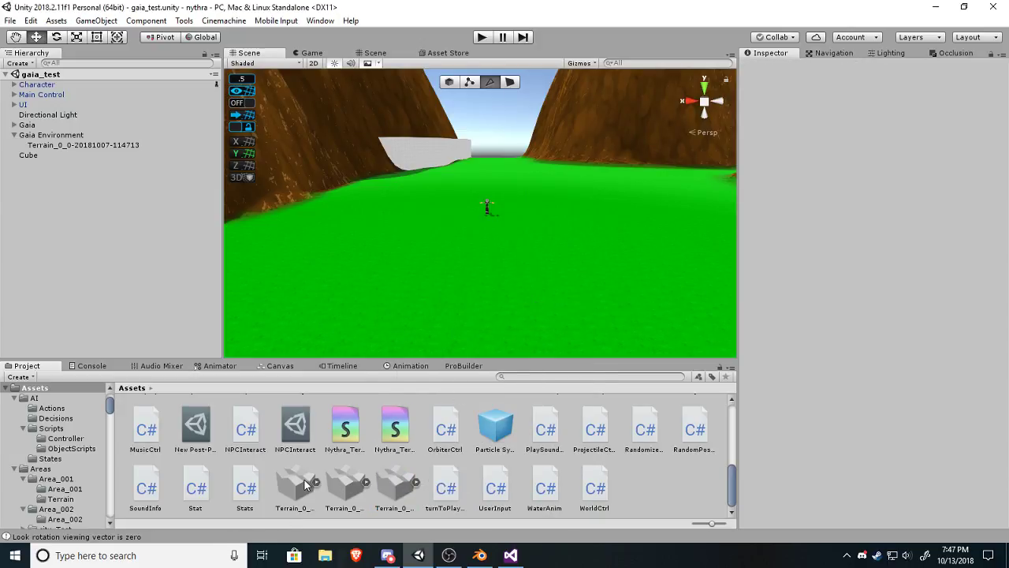
ctrl+click(348, 484)
right_click(348, 486)
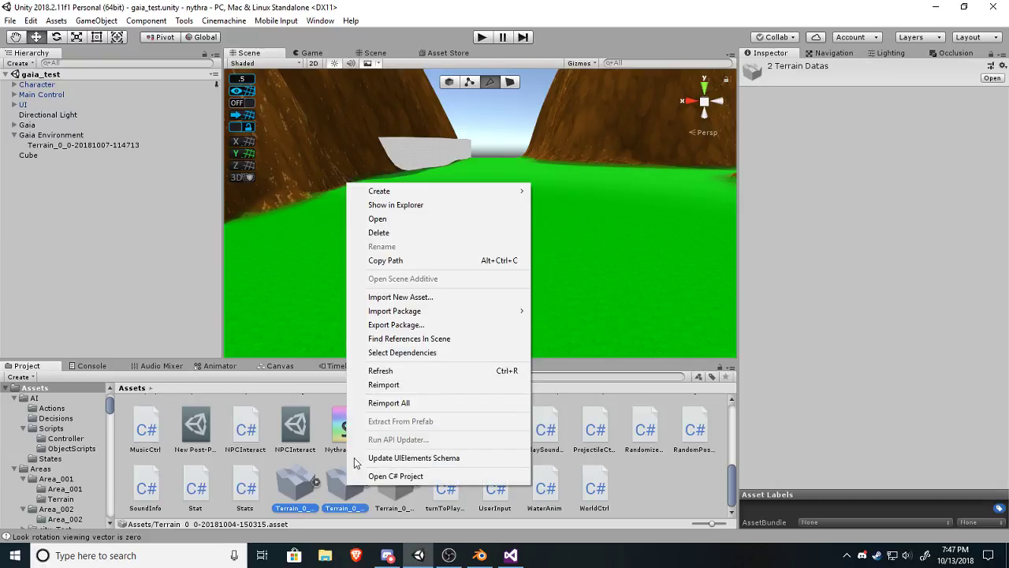
click(378, 233)
click(532, 301)
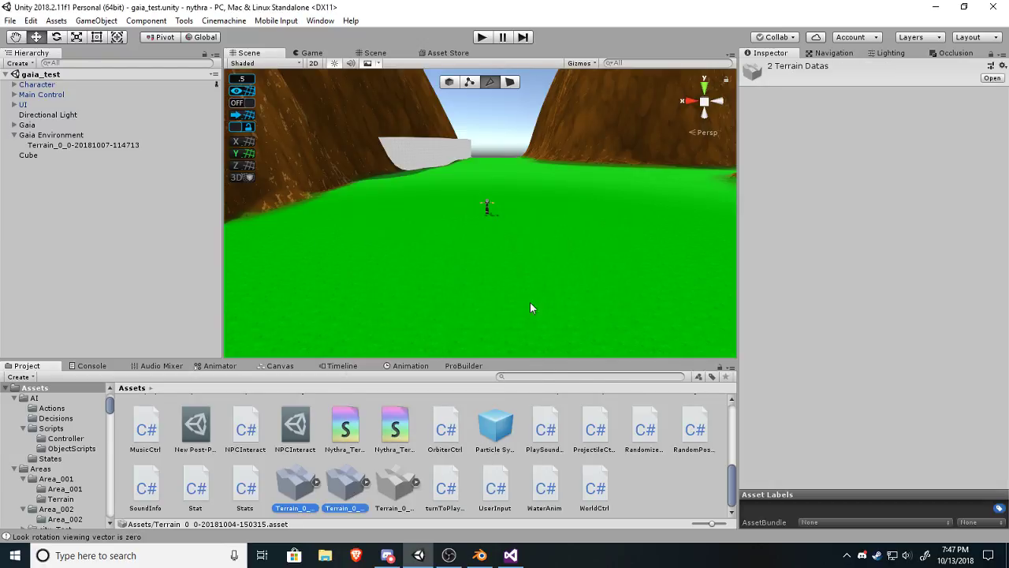
right_drag(530, 297, 536, 263)
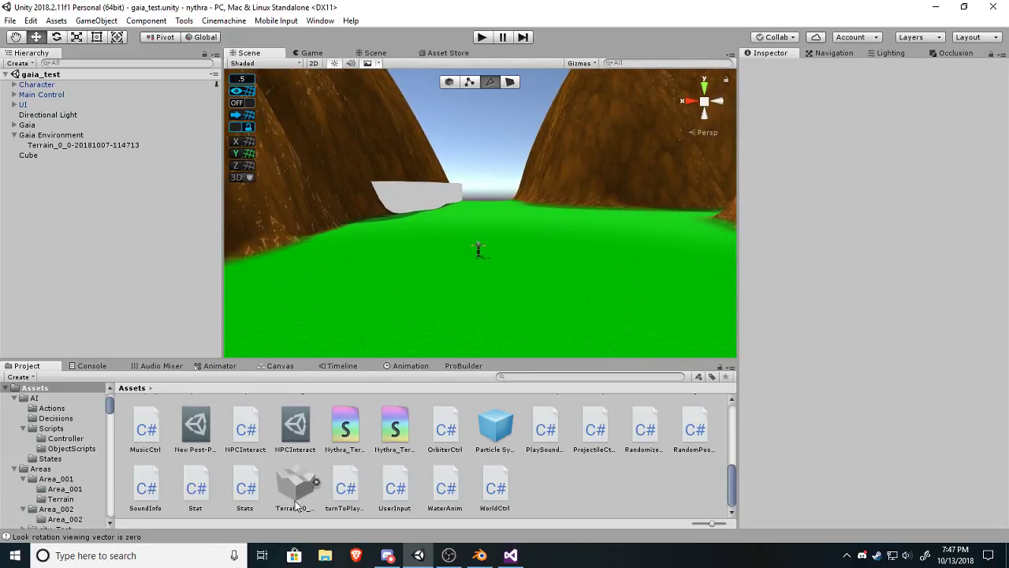
drag(300, 495, 201, 427)
double_click(197, 426)
scroll(302, 426, down, 1)
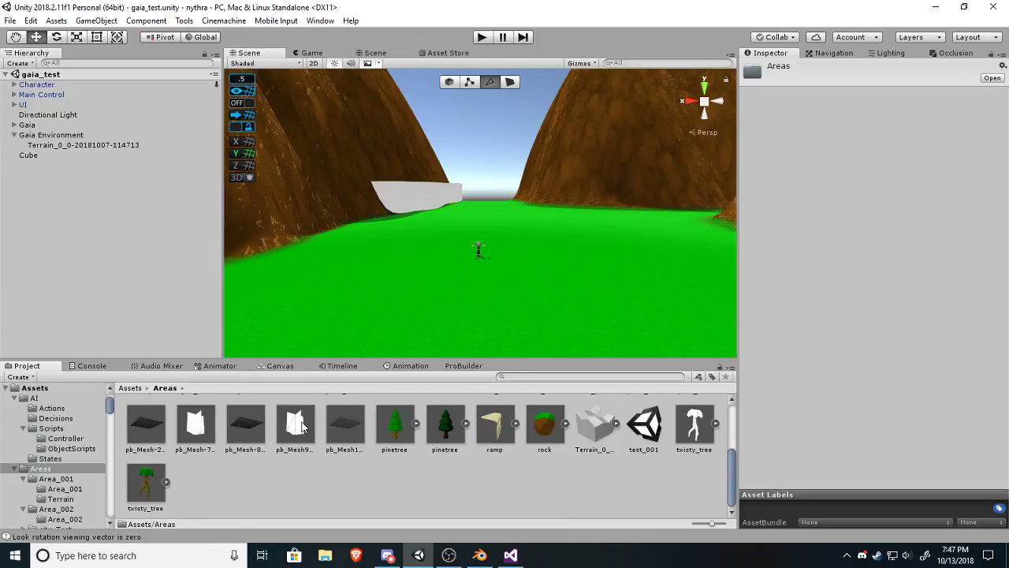
scroll(607, 481, up, 1)
drag(597, 495, 592, 501)
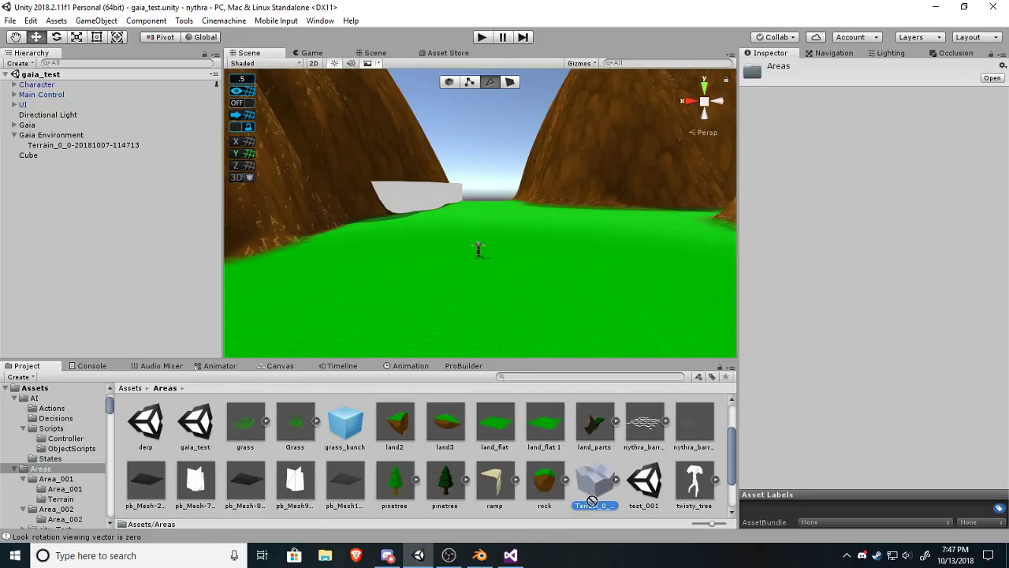
drag(505, 421, 508, 394)
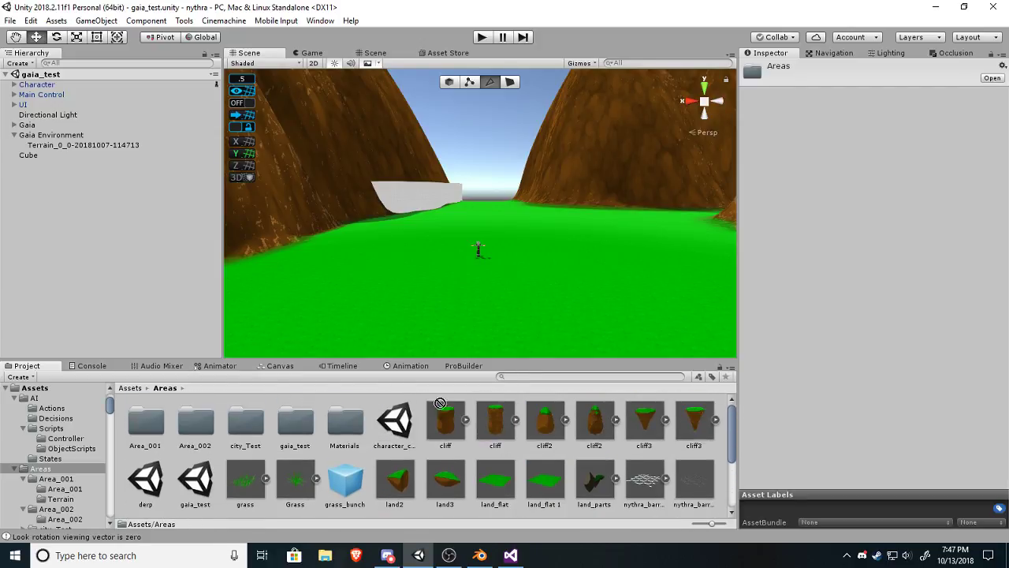
drag(440, 403, 297, 433)
double_click(296, 426)
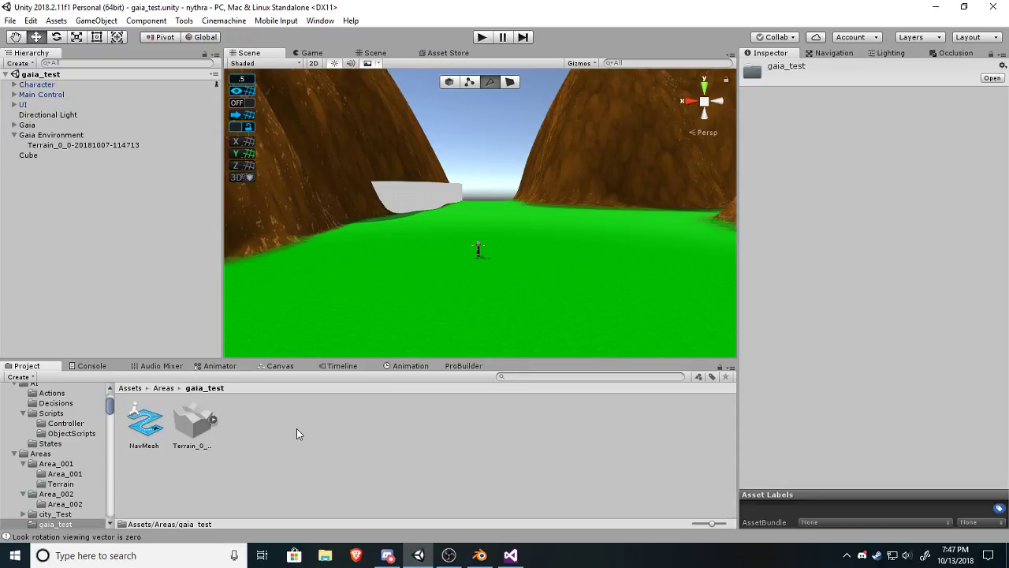
Select the terrain around the character and look through its Paint Trees, Paint Texture and Smooth Height tools.
right_drag(504, 263, 494, 142)
click(494, 147)
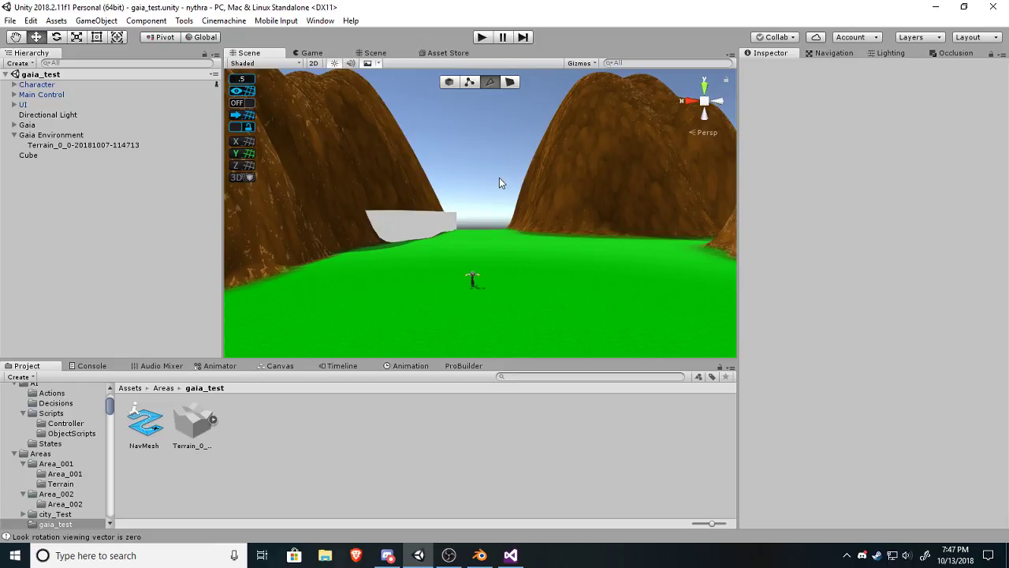
right_drag(499, 180, 493, 228)
key(w)
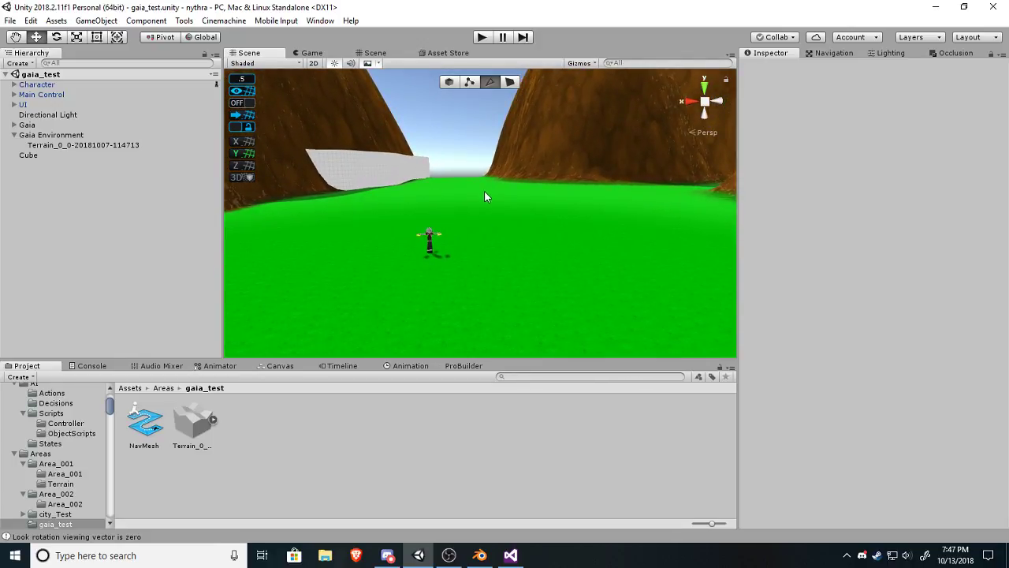
right_drag(484, 191, 505, 100)
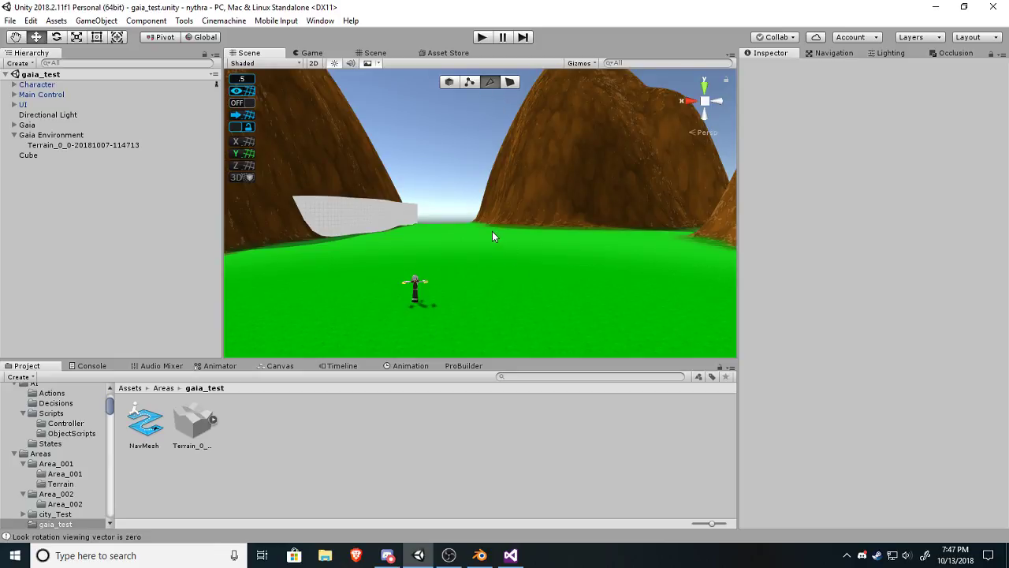
right_drag(492, 231, 541, 281)
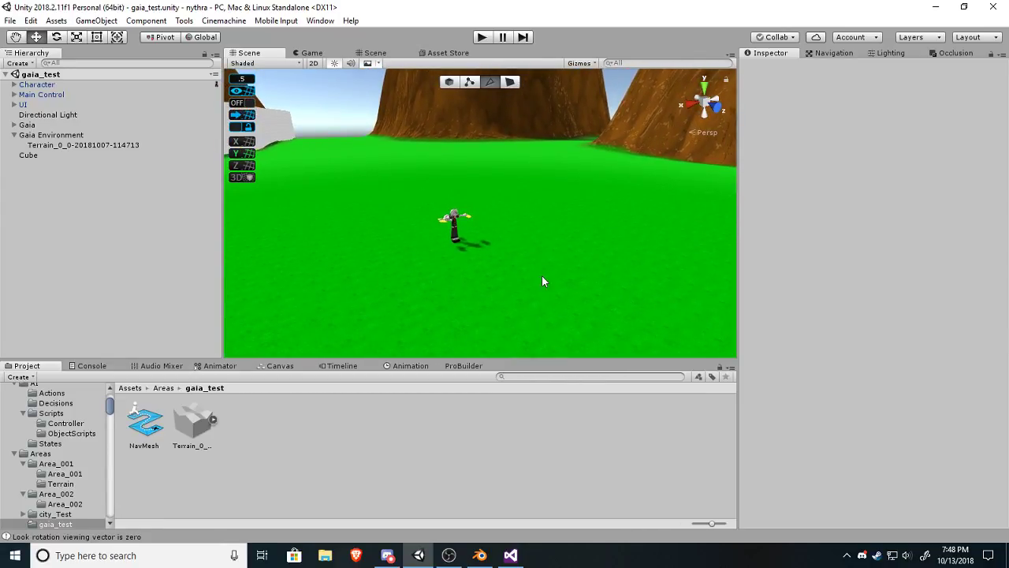
click(543, 277)
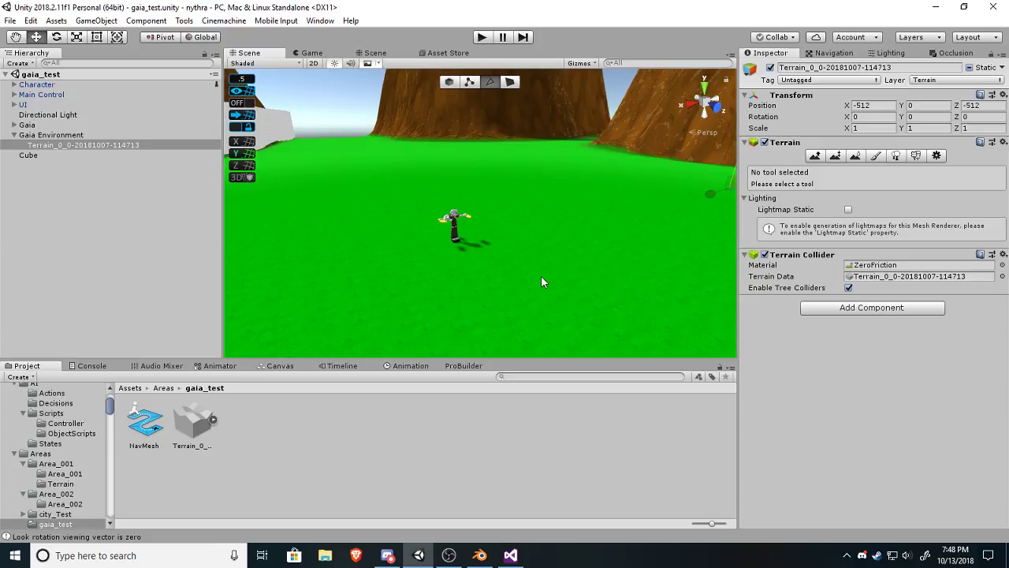
click(896, 157)
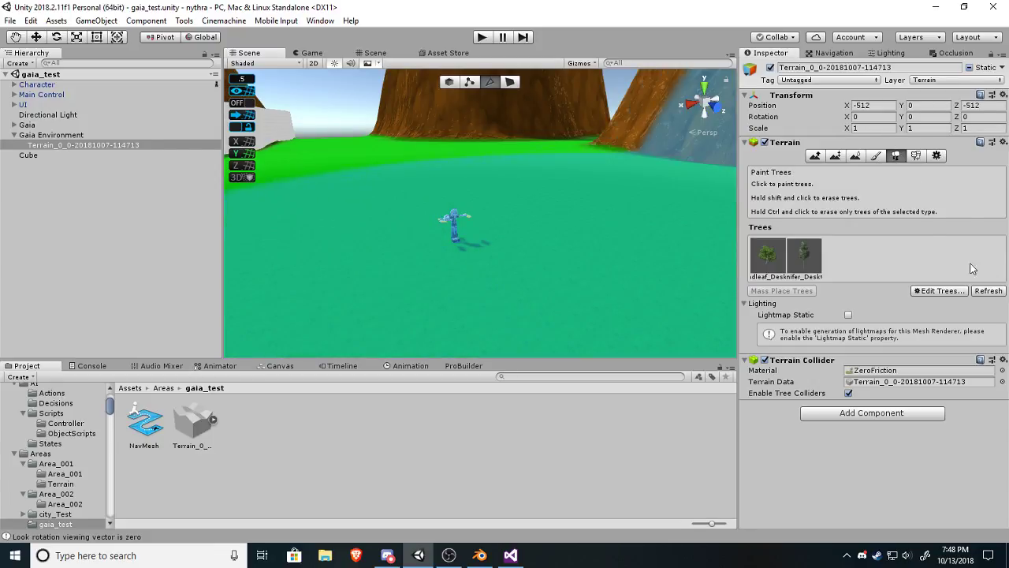
click(875, 157)
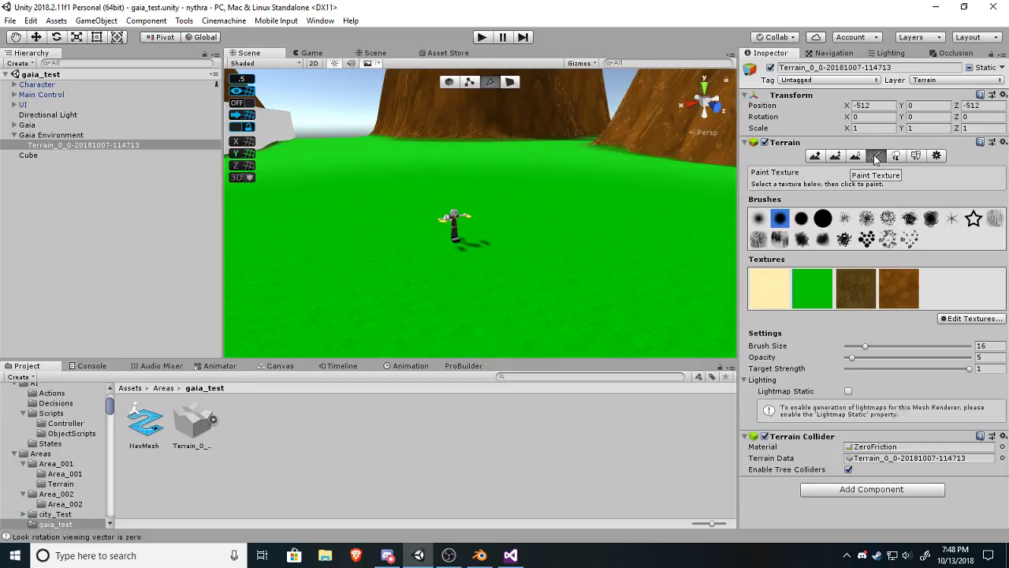
click(856, 155)
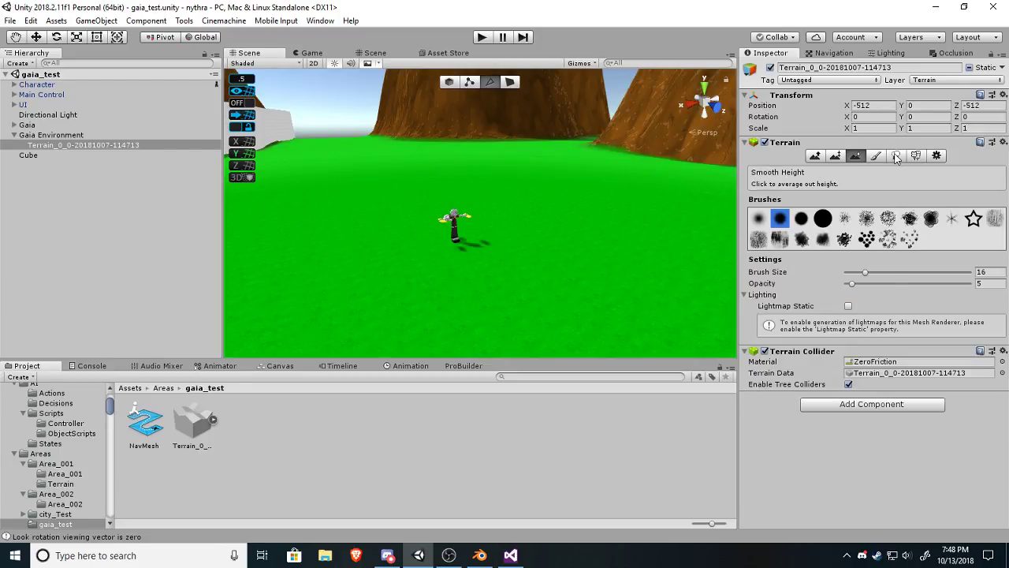
Switch the selected terrain's editing mode to Paint Details.
click(916, 156)
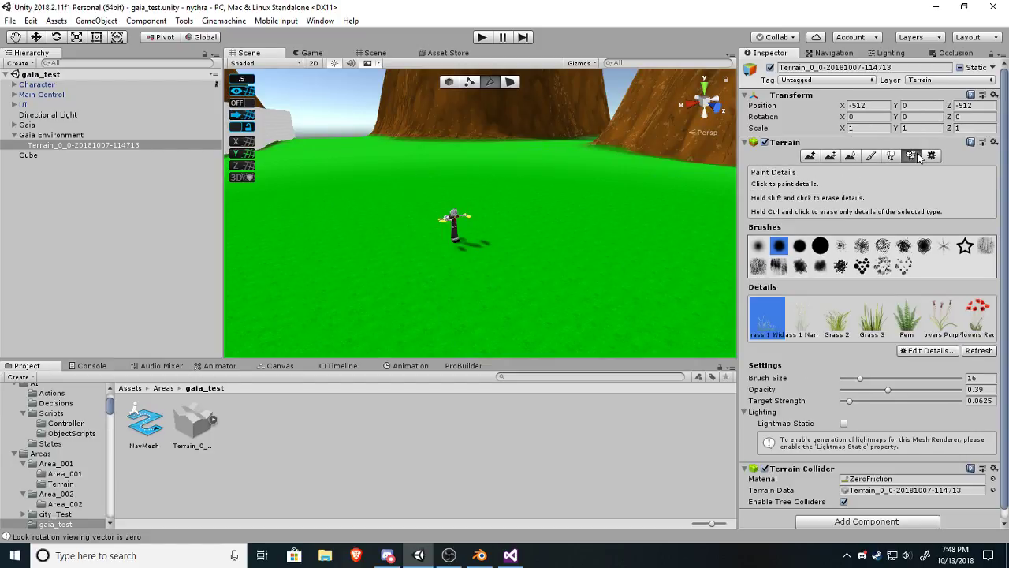
scroll(771, 327, down, 1)
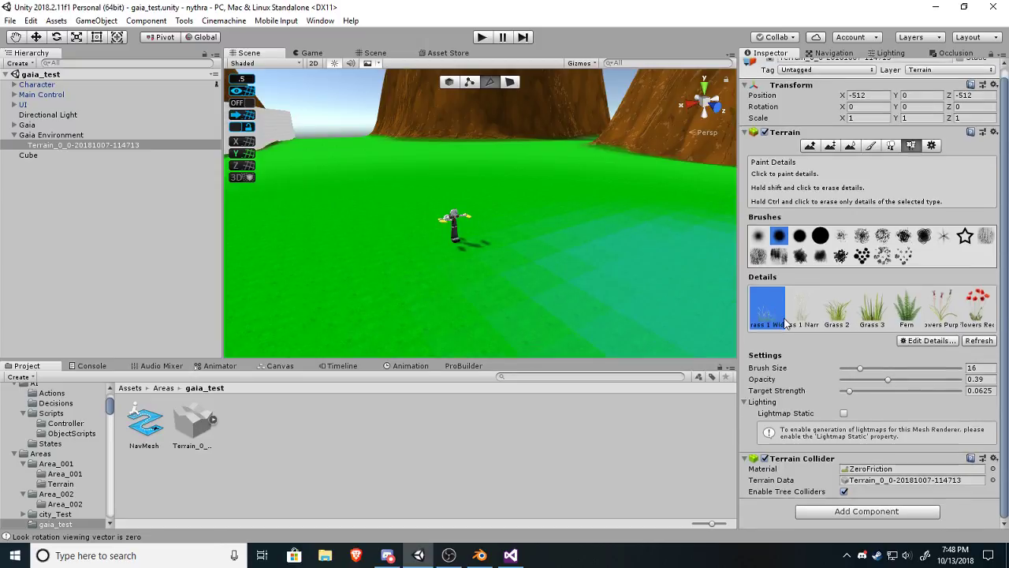
Try painting the wide Grass 1 detail across the terrain around the character with brush size 16.
click(589, 243)
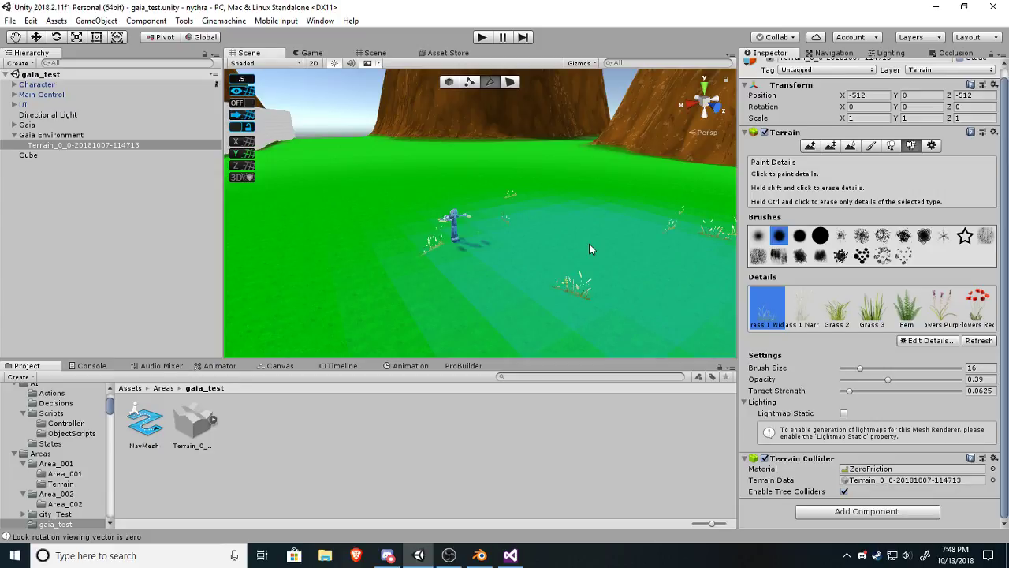
click(589, 202)
mouse_move(580, 194)
mouse_down()
mouse_move(525, 202)
mouse_move(581, 249)
mouse_move(394, 284)
mouse_move(560, 217)
mouse_up()
Undo all the Grass 1 strokes painted on the terrain.
key(ctrl+z)
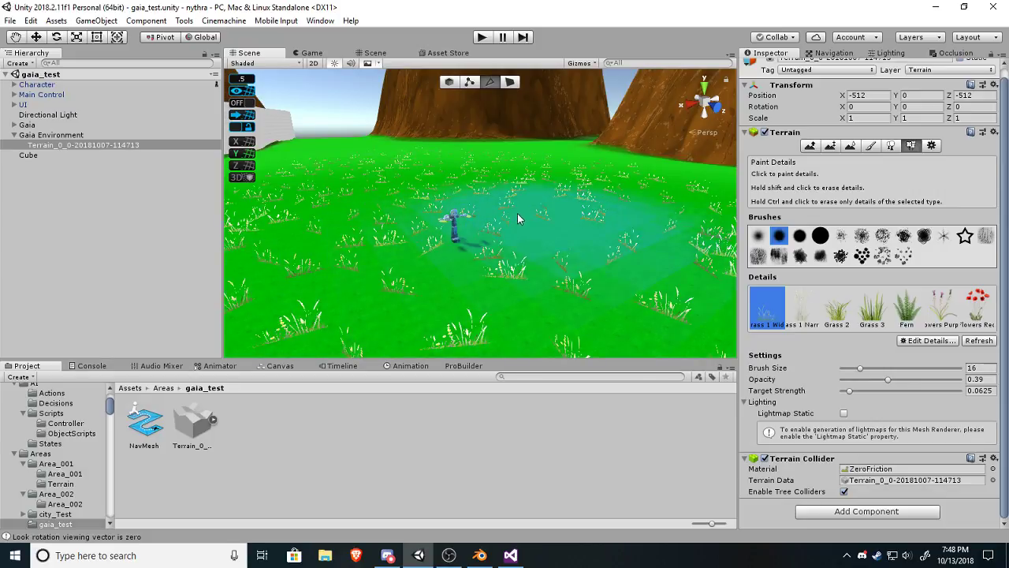
key(ctrl+z)
key(ctrl+z)
key(ctrl+z)
key(ctrl+z)
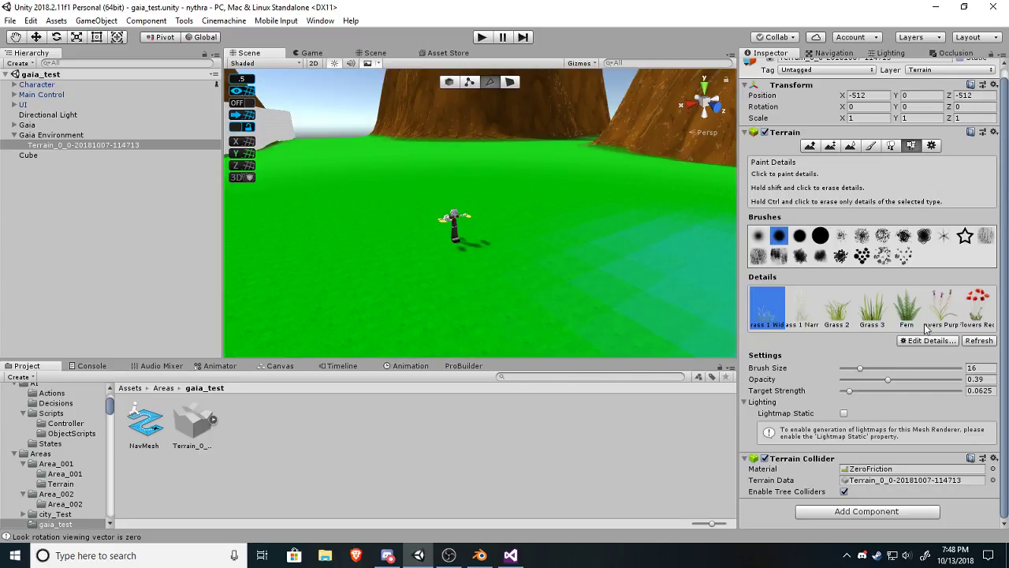
click(839, 311)
click(978, 308)
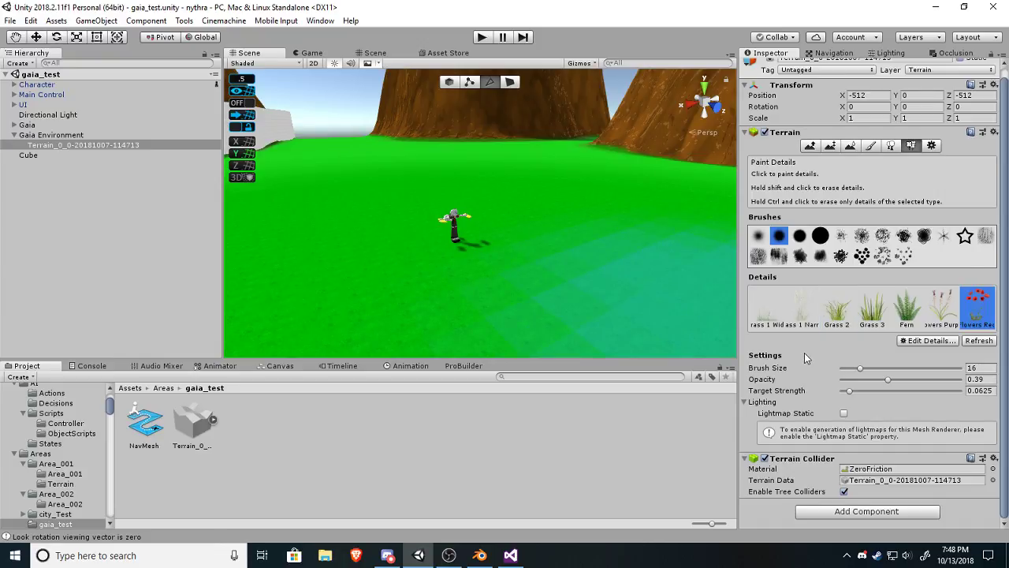
click(772, 319)
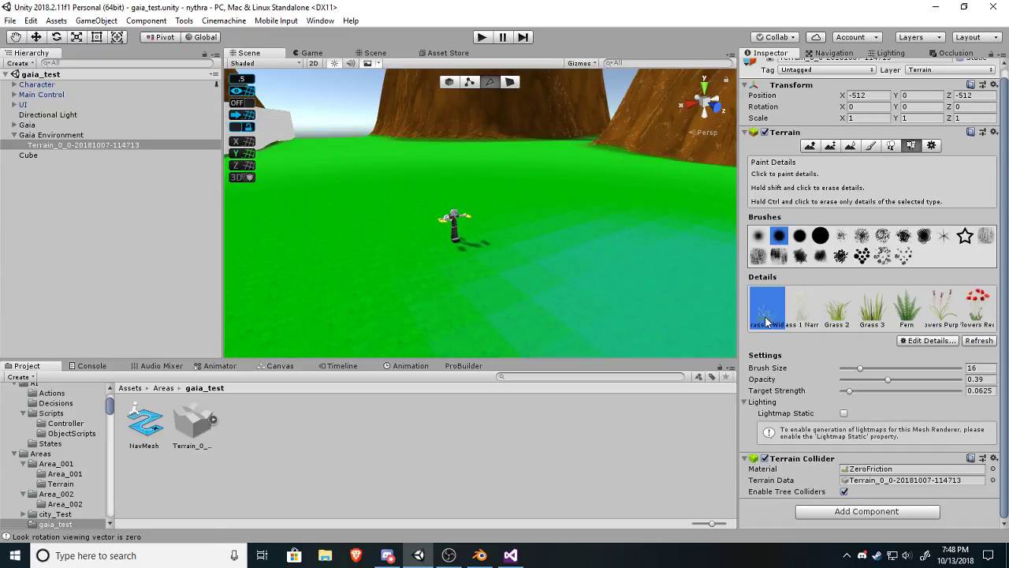
click(979, 304)
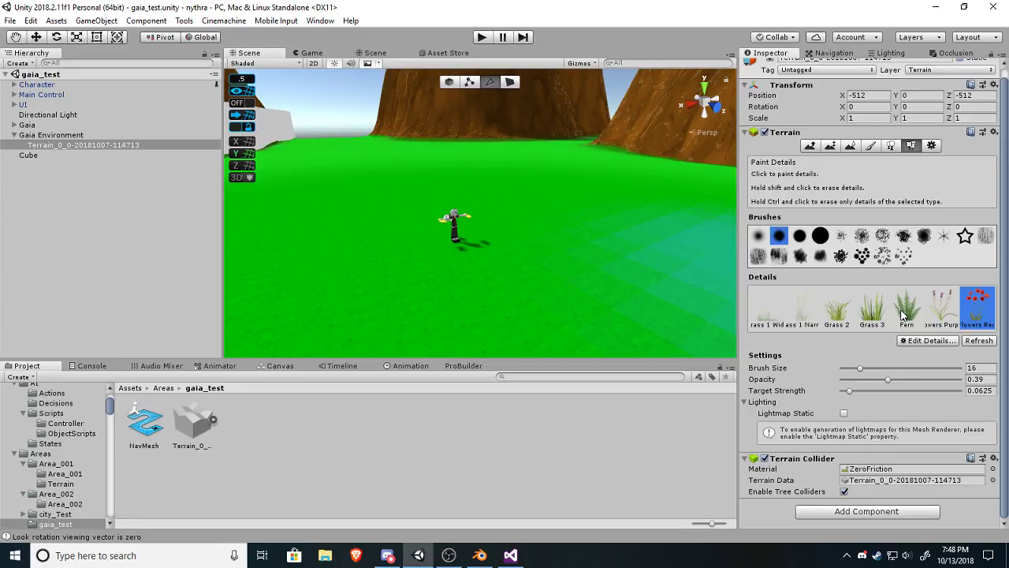
click(979, 341)
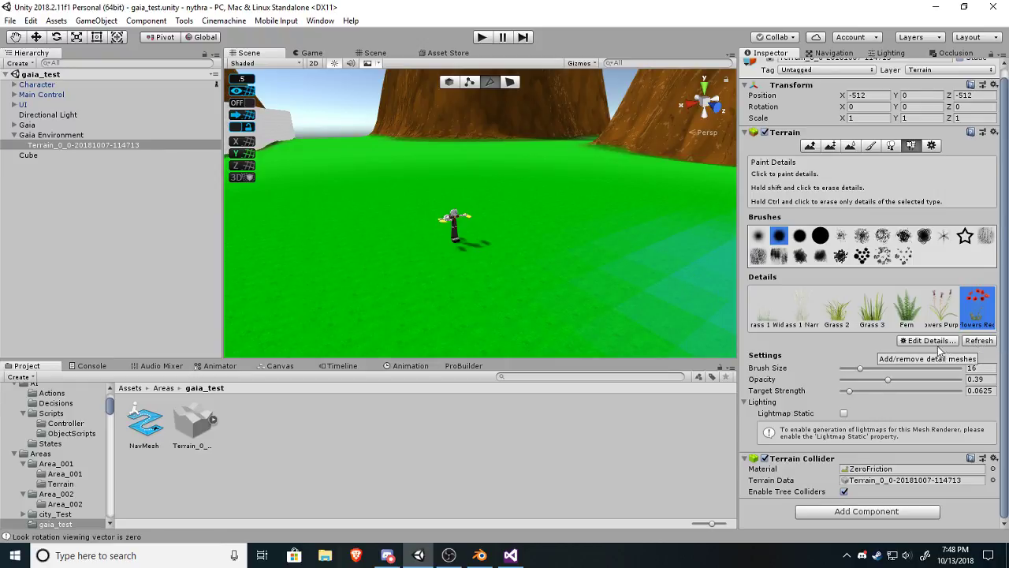
With Grass 3 selected, add the tall_grass texture to the terrain's details as a new billboard grass texture.
click(867, 322)
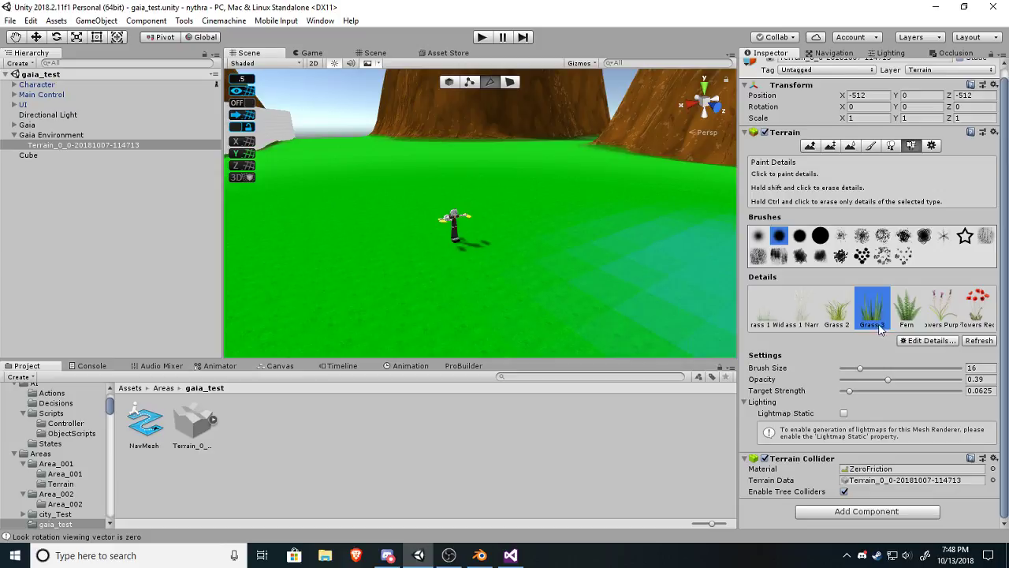
click(926, 342)
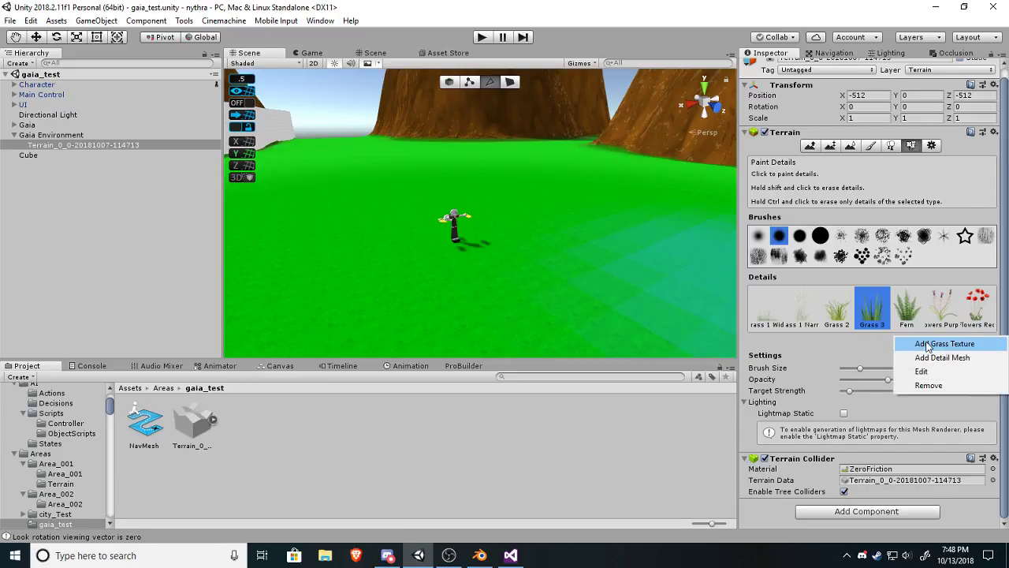
click(928, 344)
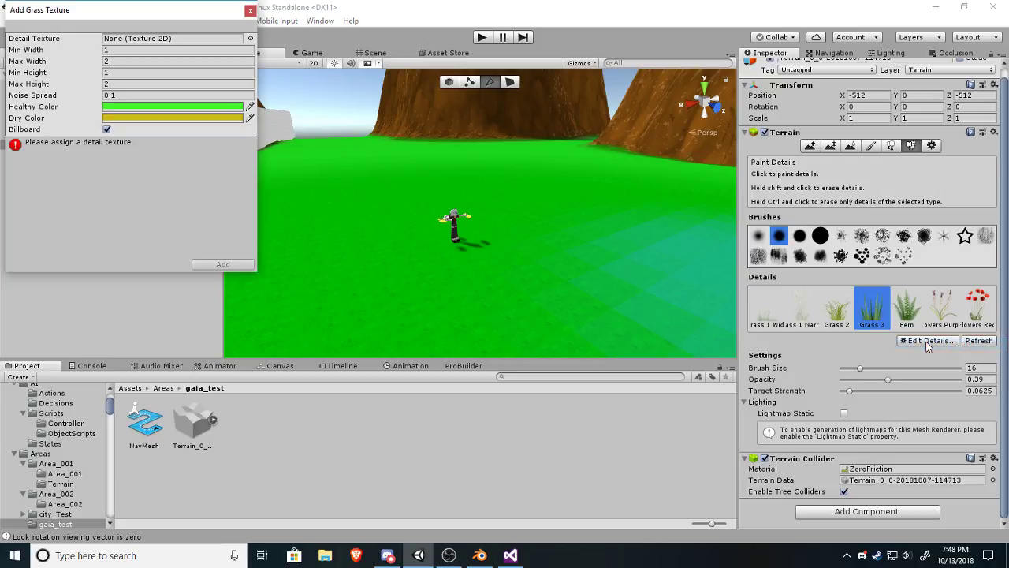
click(251, 40)
scroll(561, 363, down, 3)
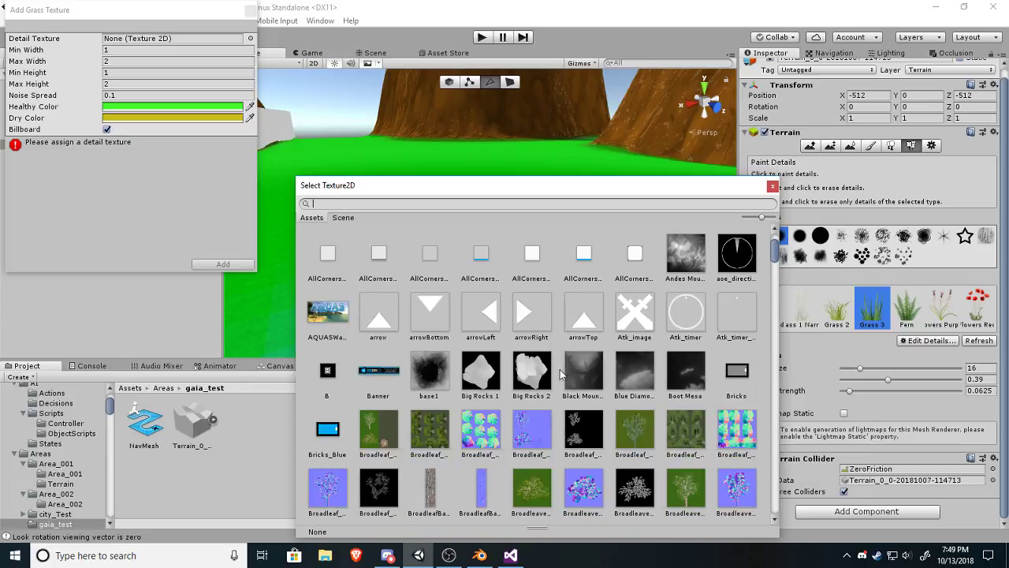
scroll(559, 369, down, 10)
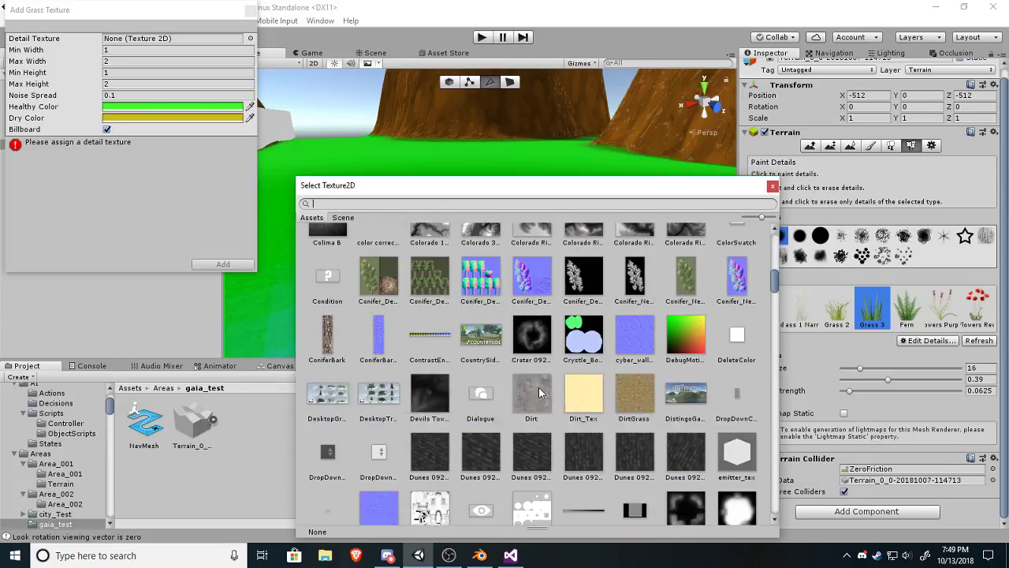
scroll(544, 389, down, 10)
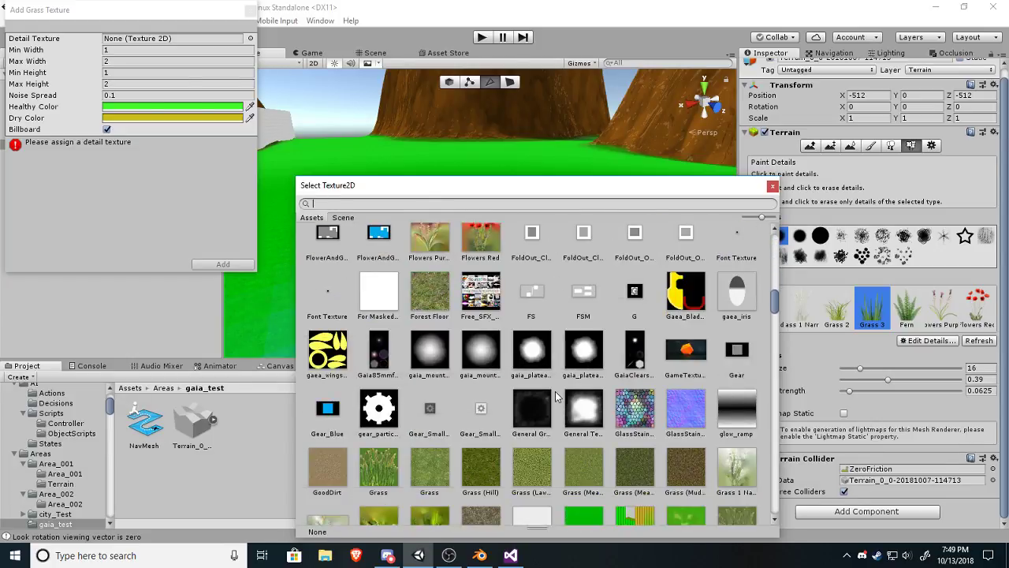
scroll(555, 391, down, 12)
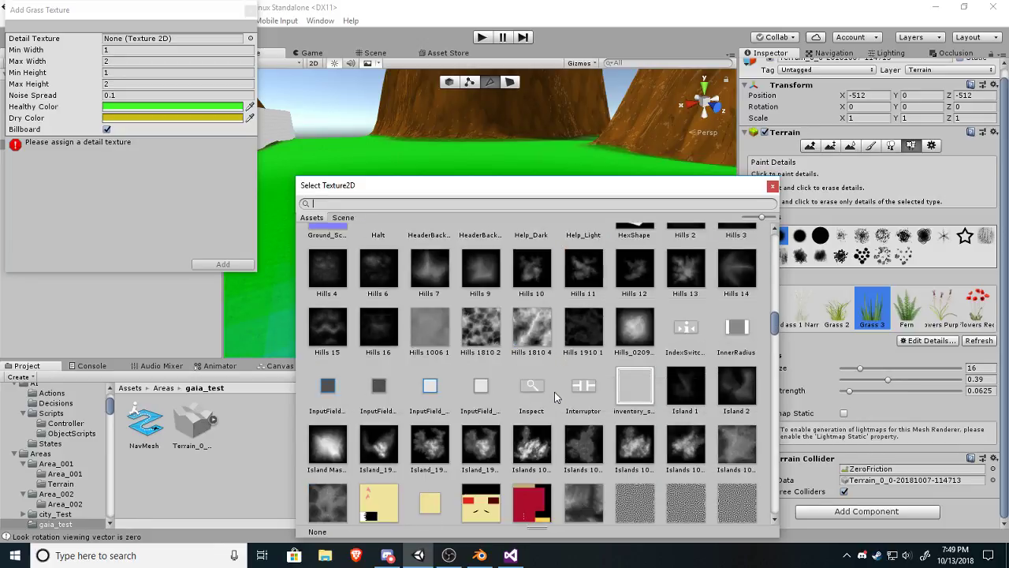
scroll(554, 391, down, 12)
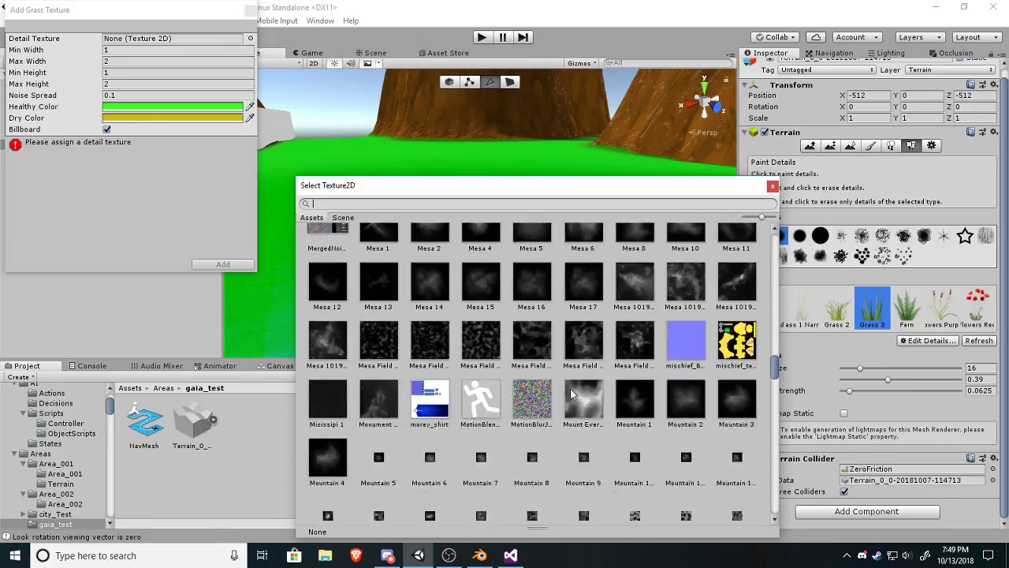
scroll(599, 398, down, 12)
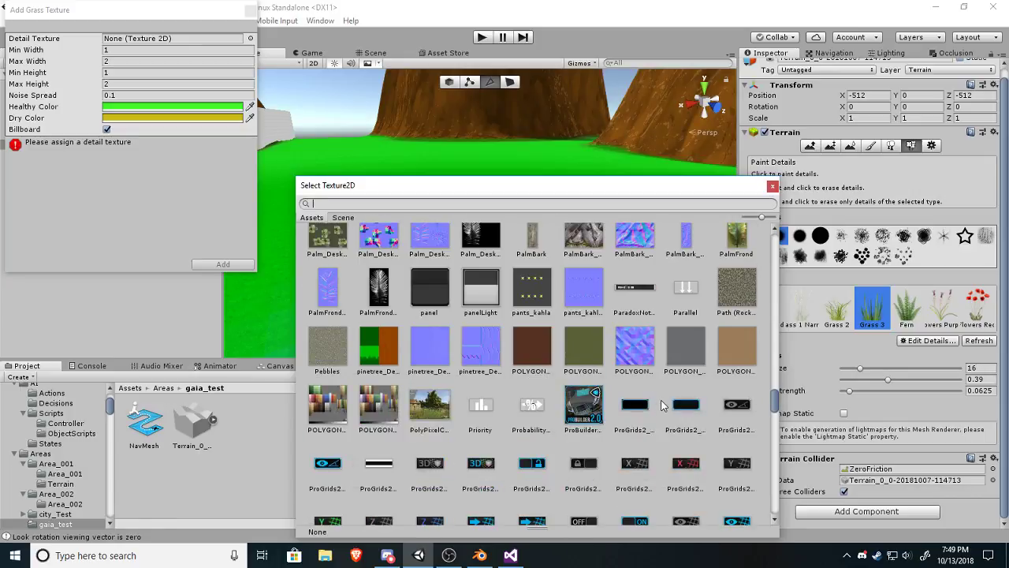
scroll(661, 404, down, 12)
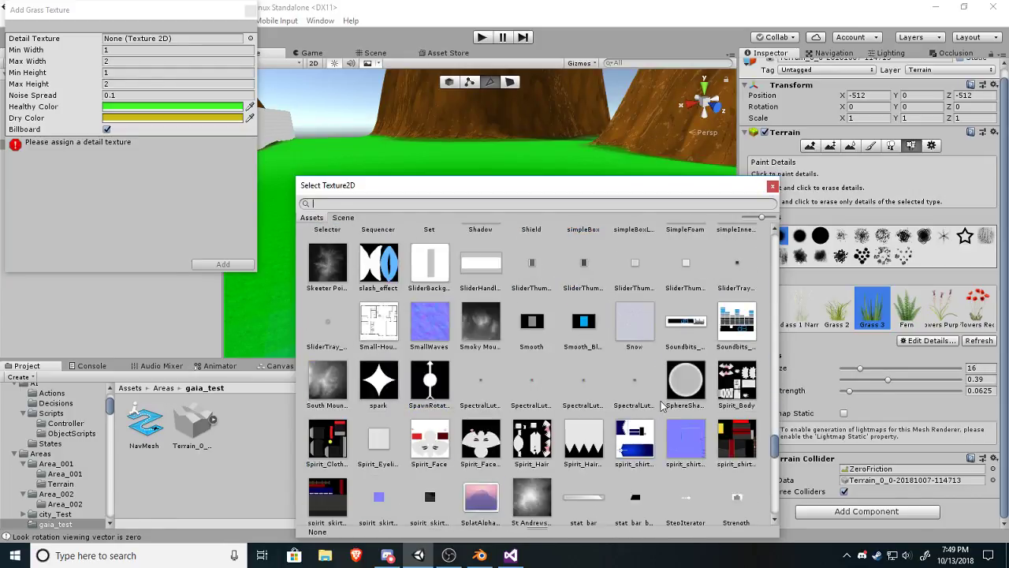
scroll(661, 402, down, 15)
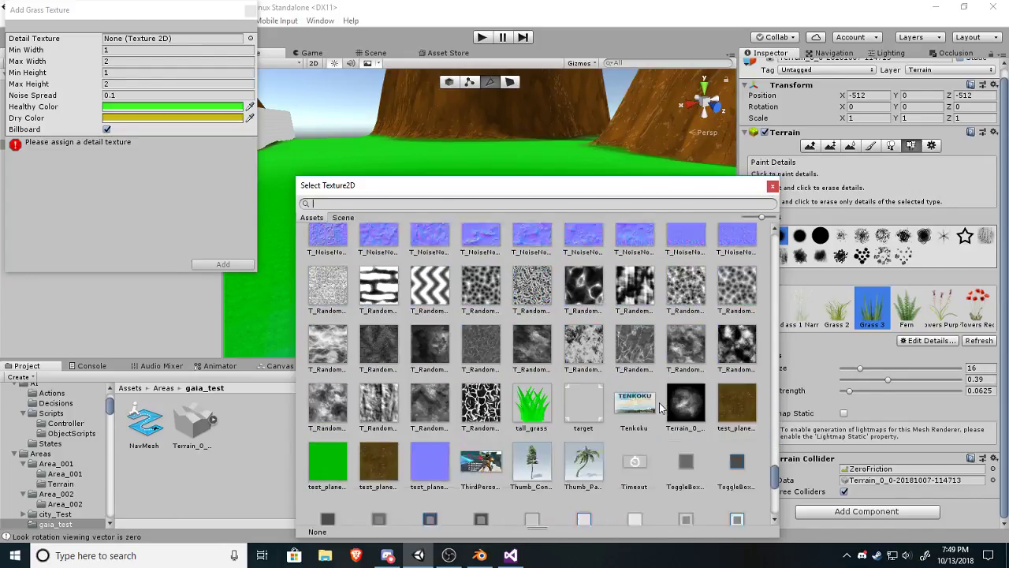
double_click(531, 400)
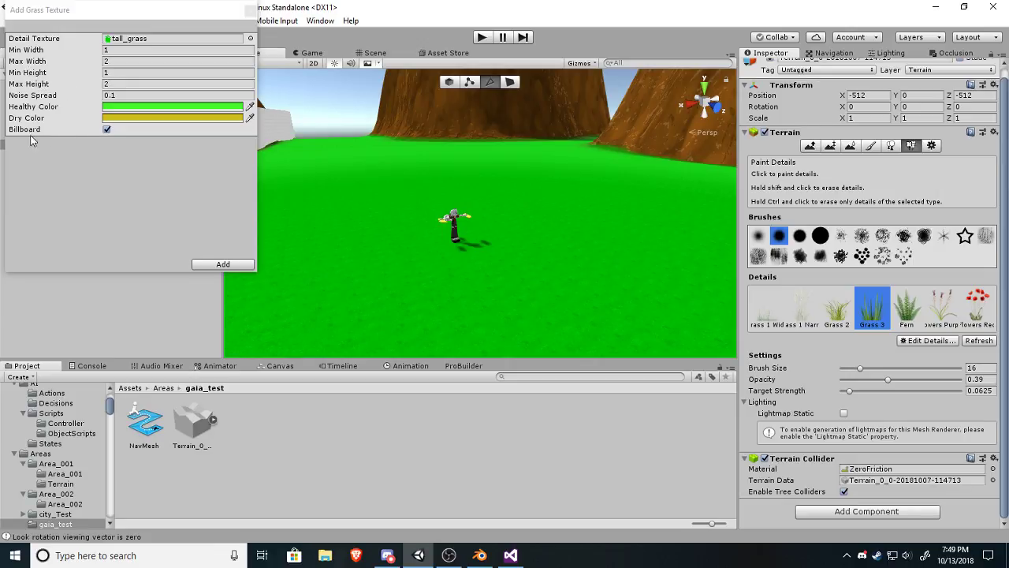
click(211, 265)
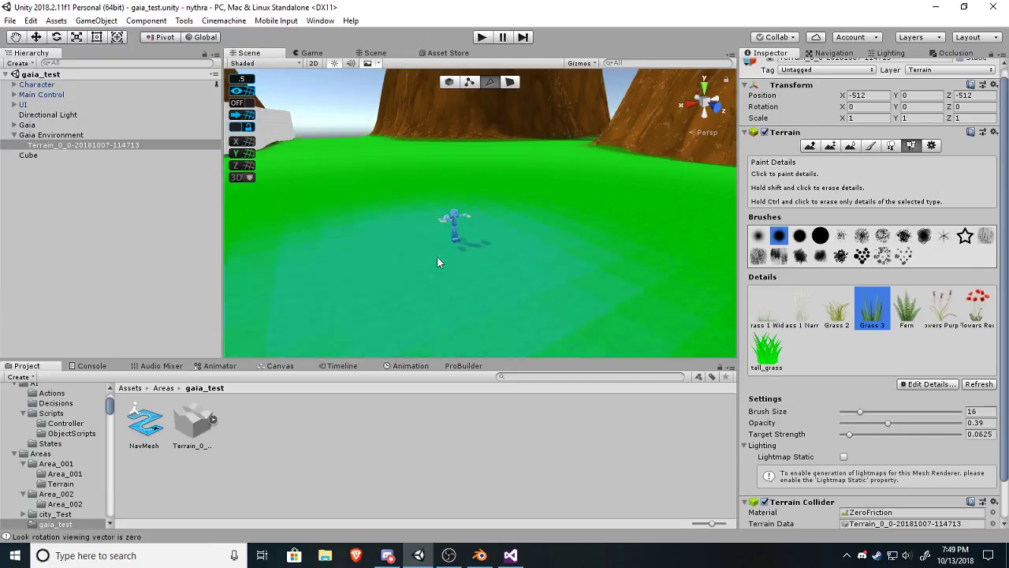
Paint a patch of Grass 3 near the character and erase it from the terrain again.
click(543, 243)
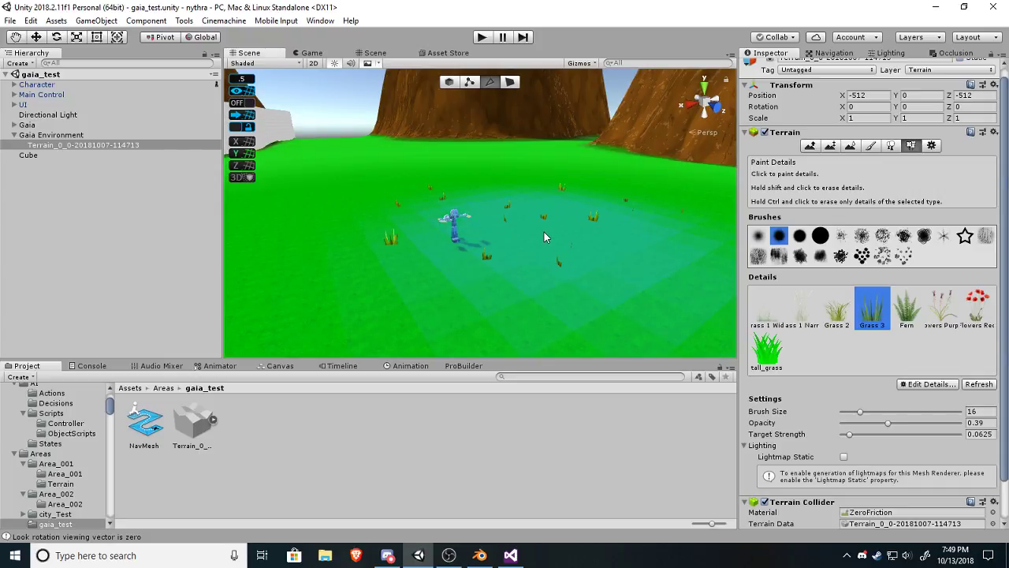
scroll(444, 280, up, 4)
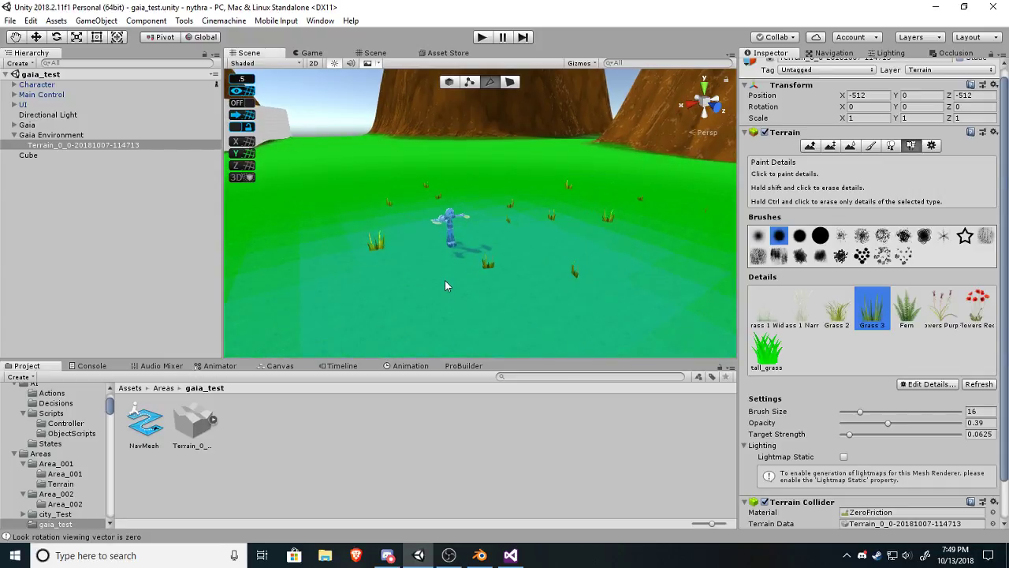
scroll(506, 280, down, 3)
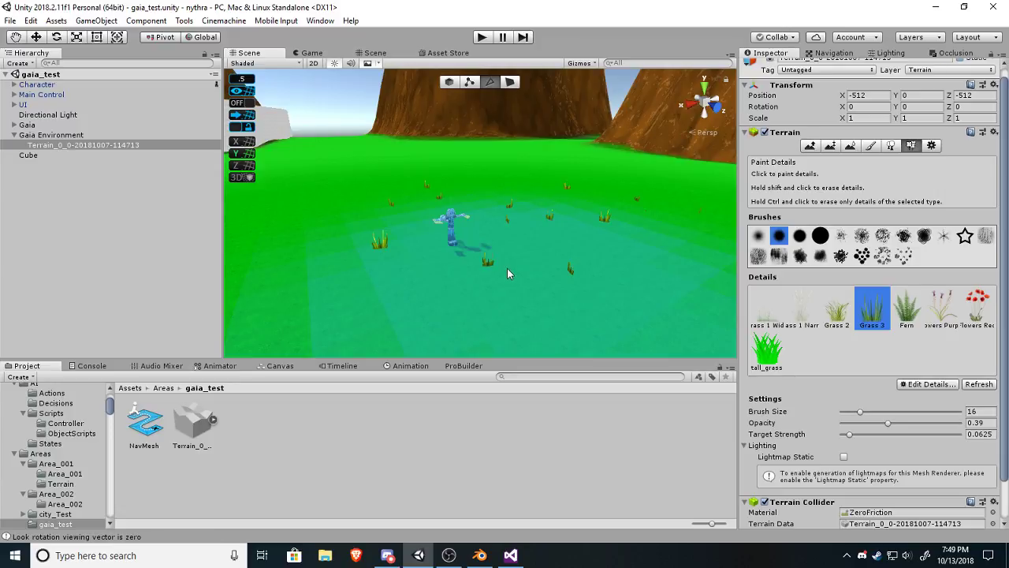
shift+click(507, 267)
Paint a patch of the tall_grass detail on the terrain around the character.
click(767, 353)
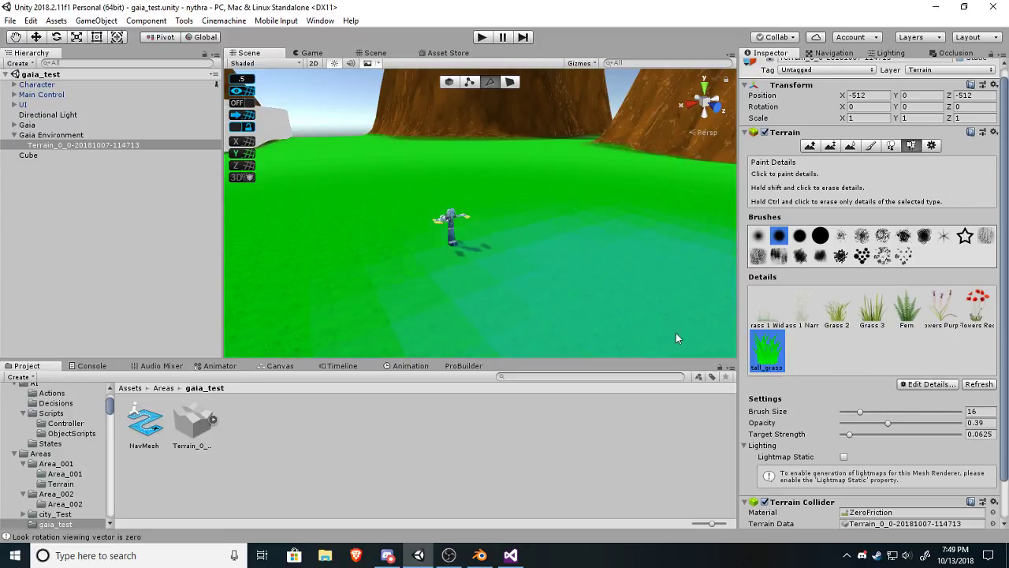
click(468, 230)
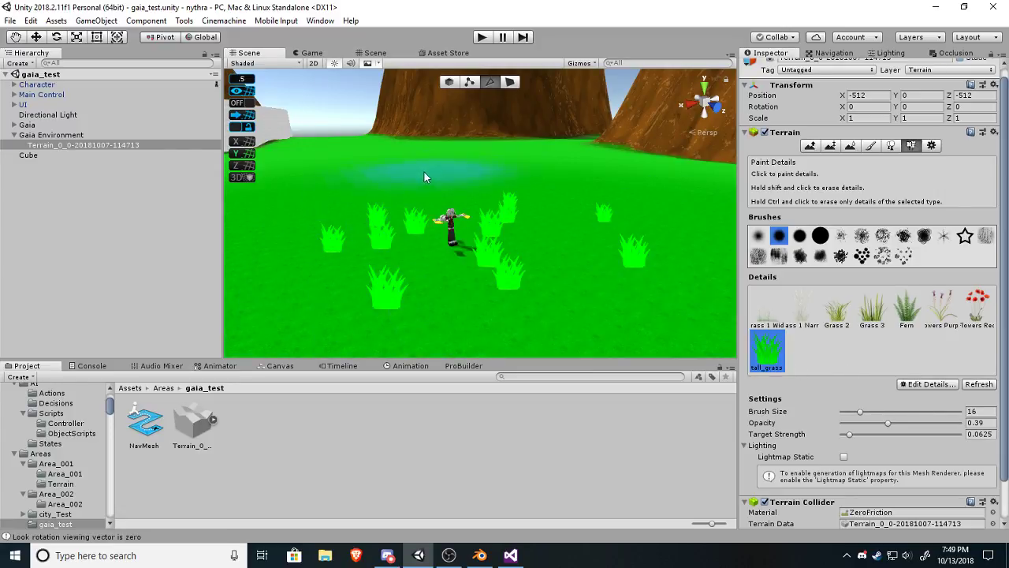
key(w)
mouse_move(424, 173)
right_down()
mouse_move(324, 255)
mouse_move(342, 160)
mouse_move(387, 169)
mouse_move(372, 168)
mouse_move(380, 197)
right_up()
Edit the tall_grass detail and change its healthy color to dark green, hex 0D6800.
click(938, 386)
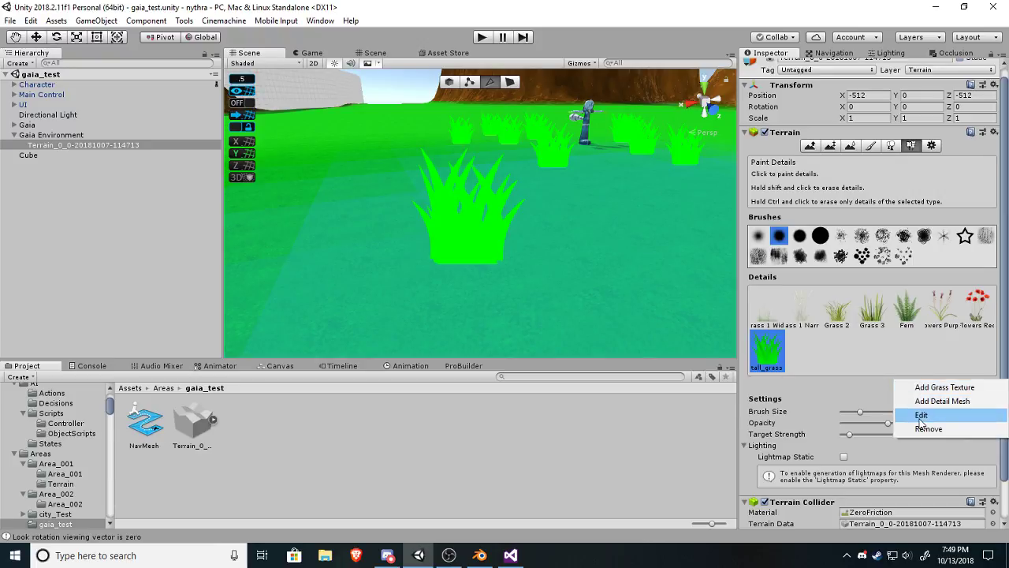
click(921, 418)
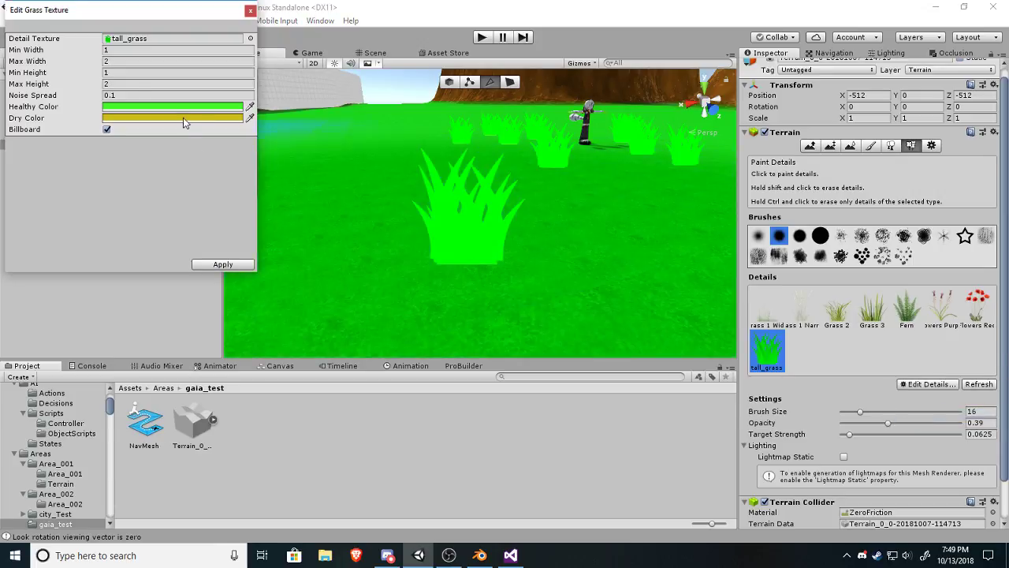
click(145, 108)
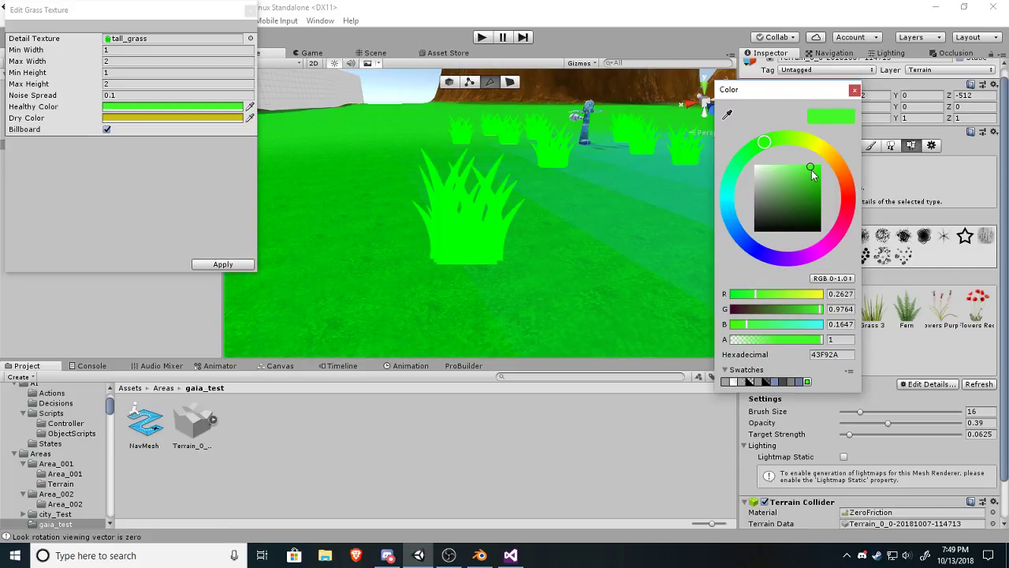
mouse_move(811, 173)
mouse_down()
mouse_move(818, 205)
mouse_move(837, 216)
mouse_move(828, 209)
mouse_up()
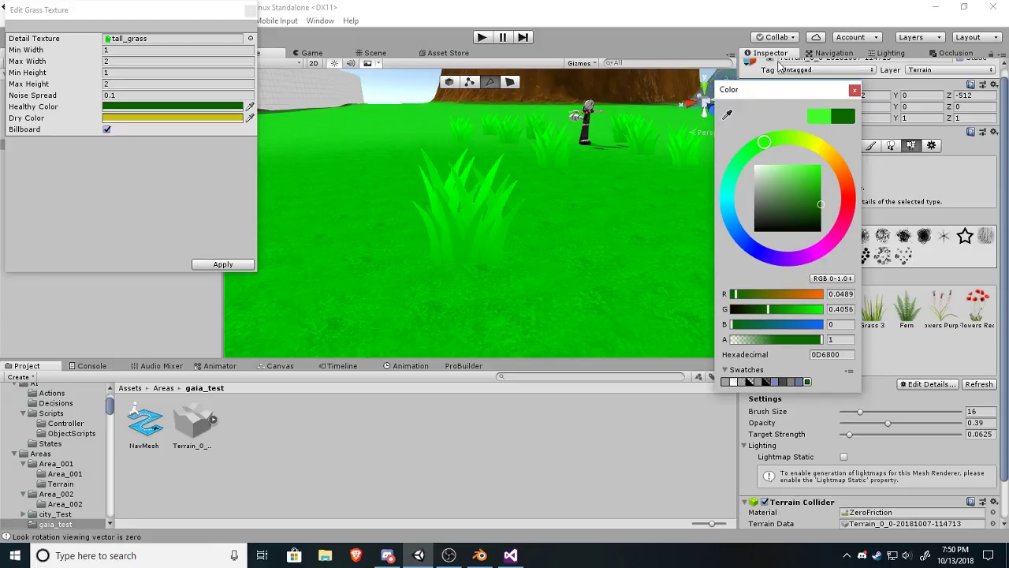
click(853, 92)
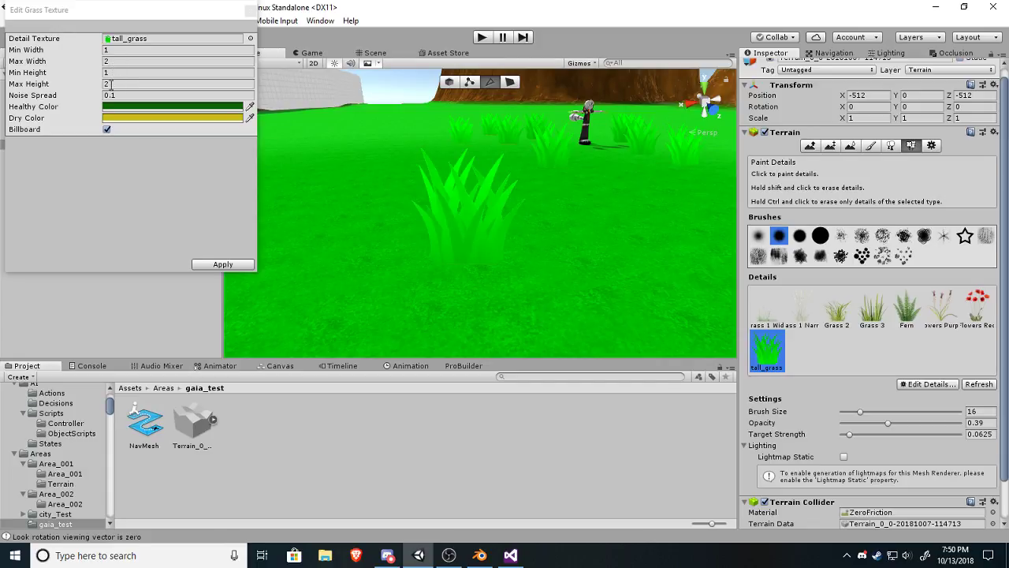
Set the tall_grass texture's maximum height to 1.5.
click(111, 73)
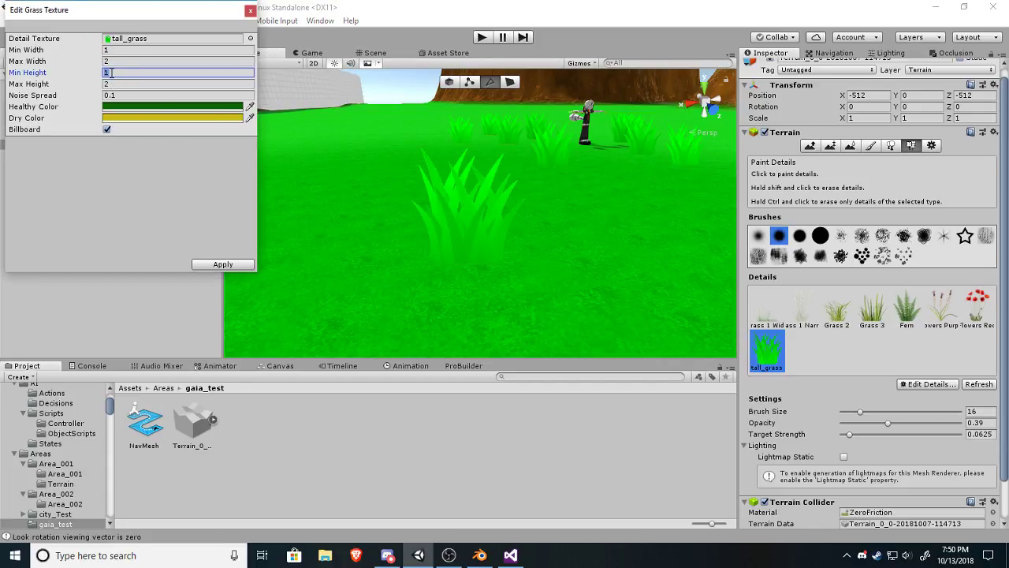
click(111, 83)
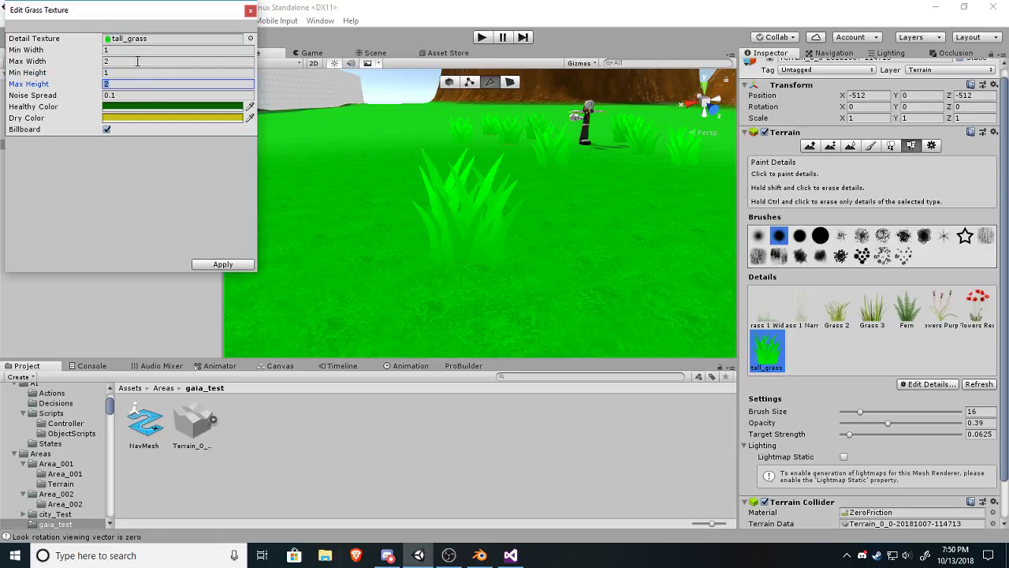
text(1.5)
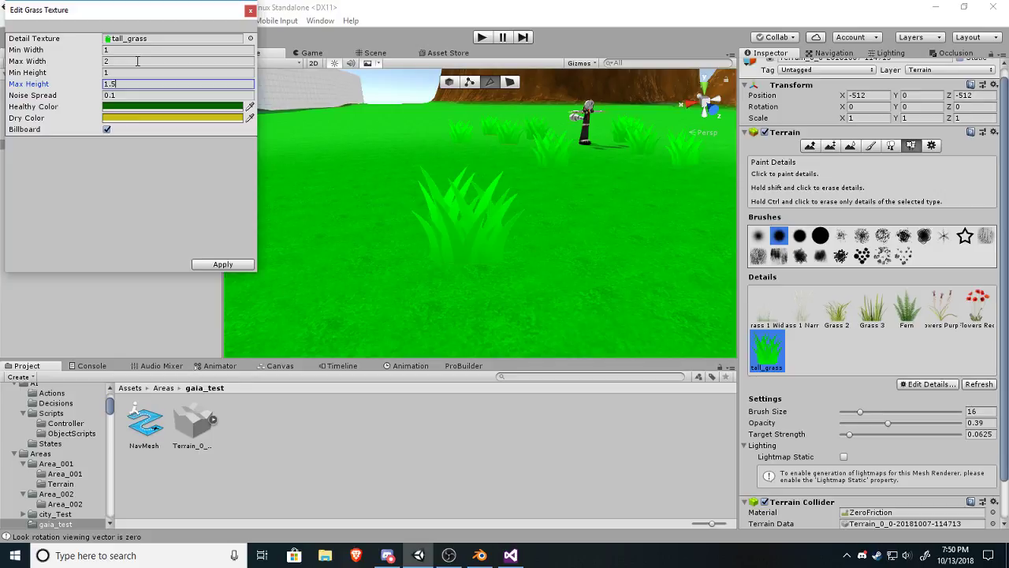
Set the tall_grass texture's minimum height and minimum width to 0.5 each.
click(121, 73)
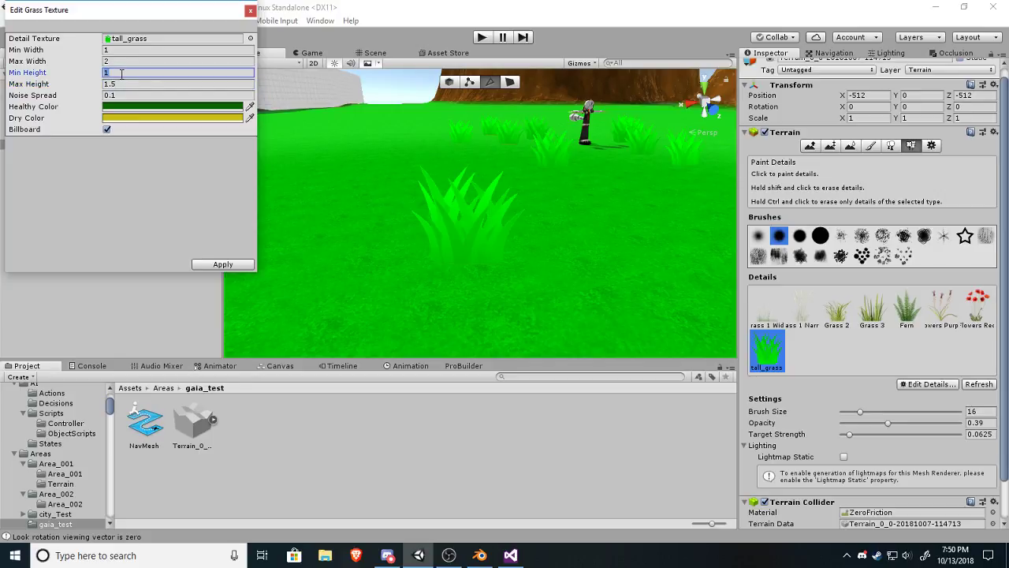
text(0)
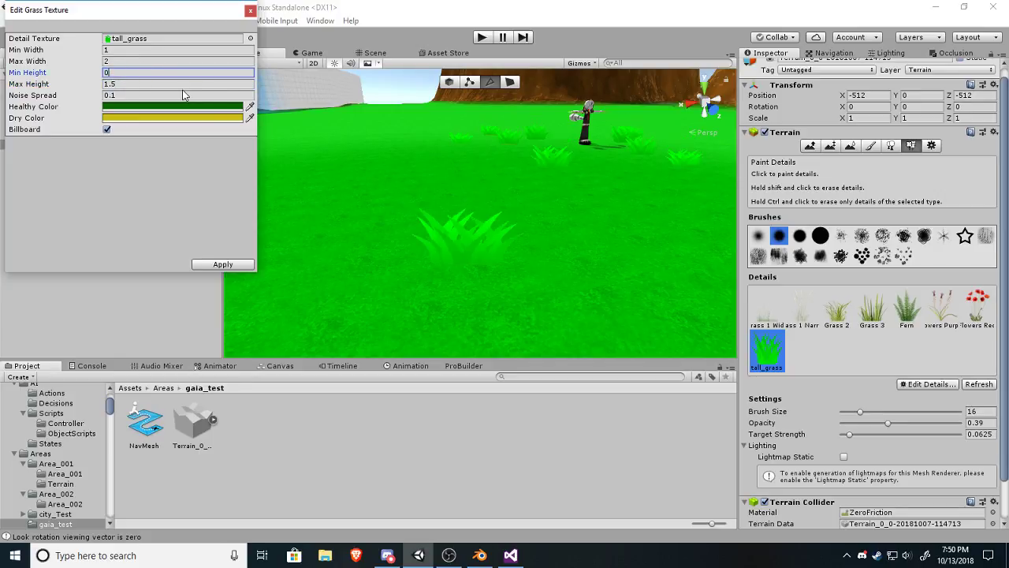
text(.5)
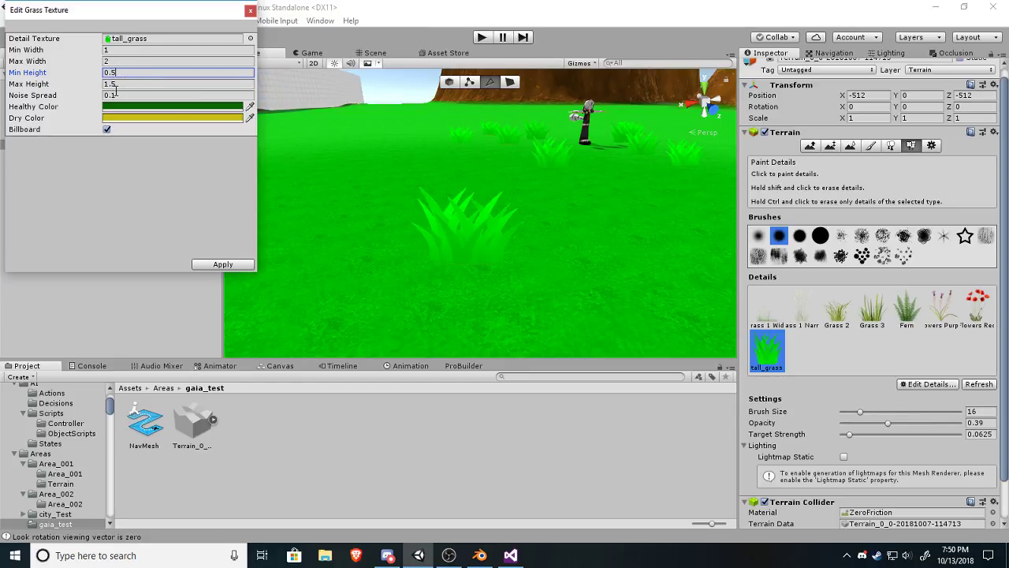
click(110, 49)
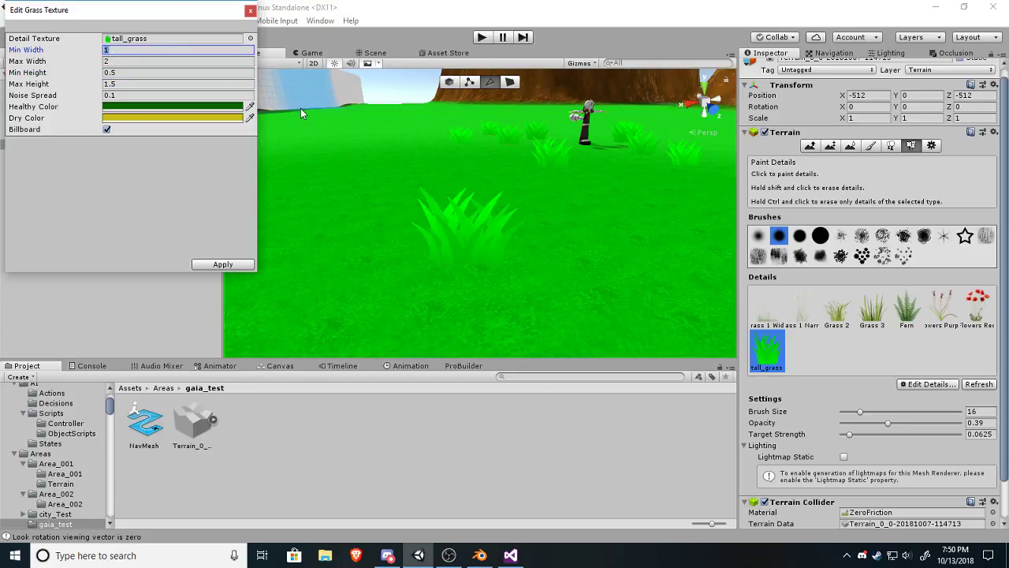
text(.)
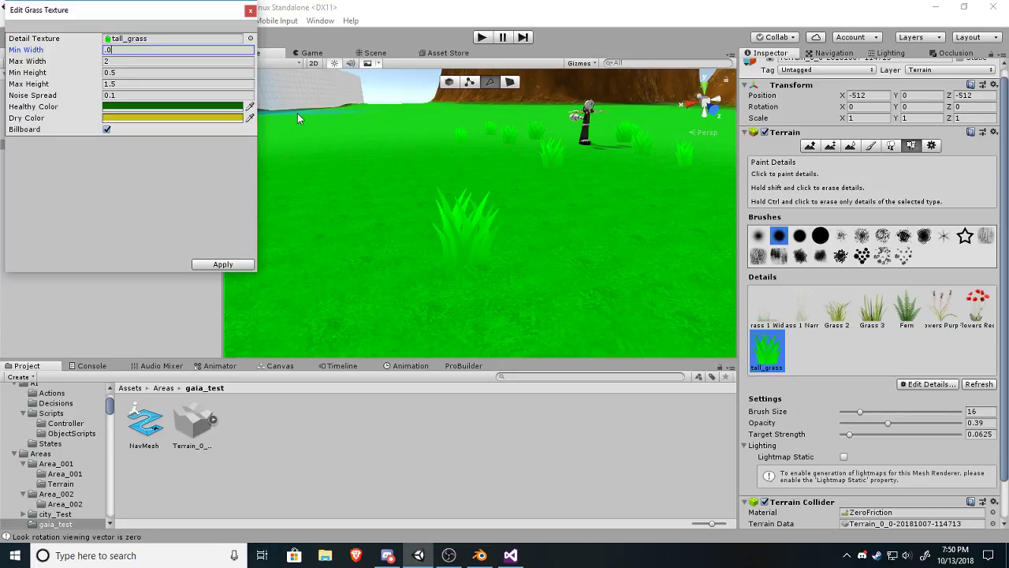
text(5)
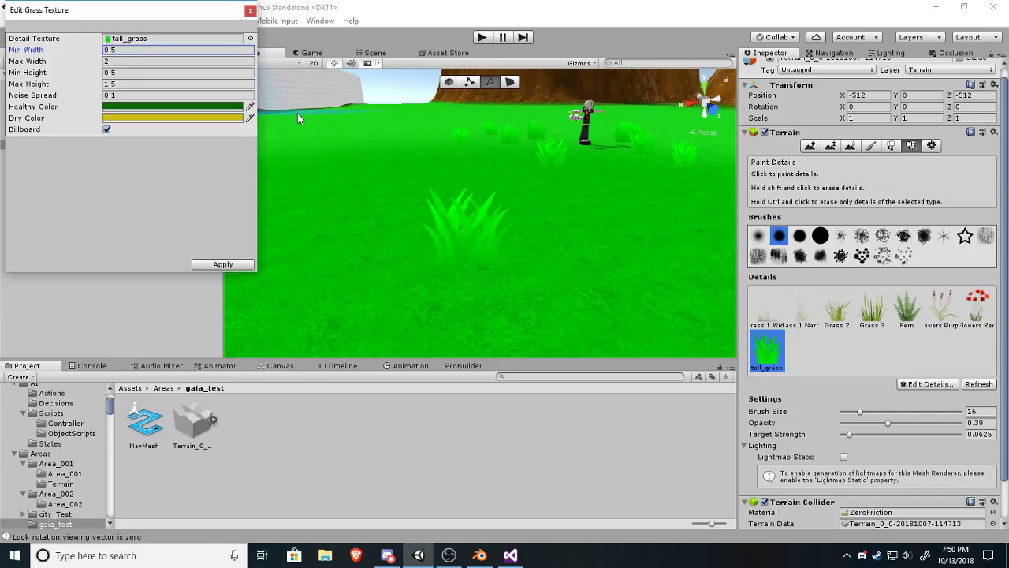
Set the tall_grass texture's maximum width and maximum height to 1 each and apply the settings.
click(121, 63)
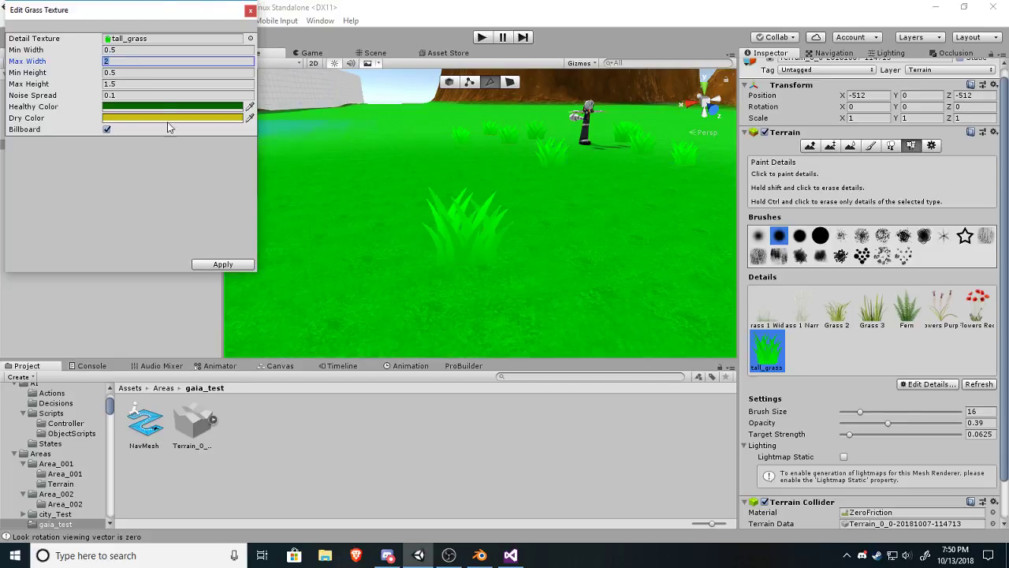
text(1)
key(Tab)
text(1)
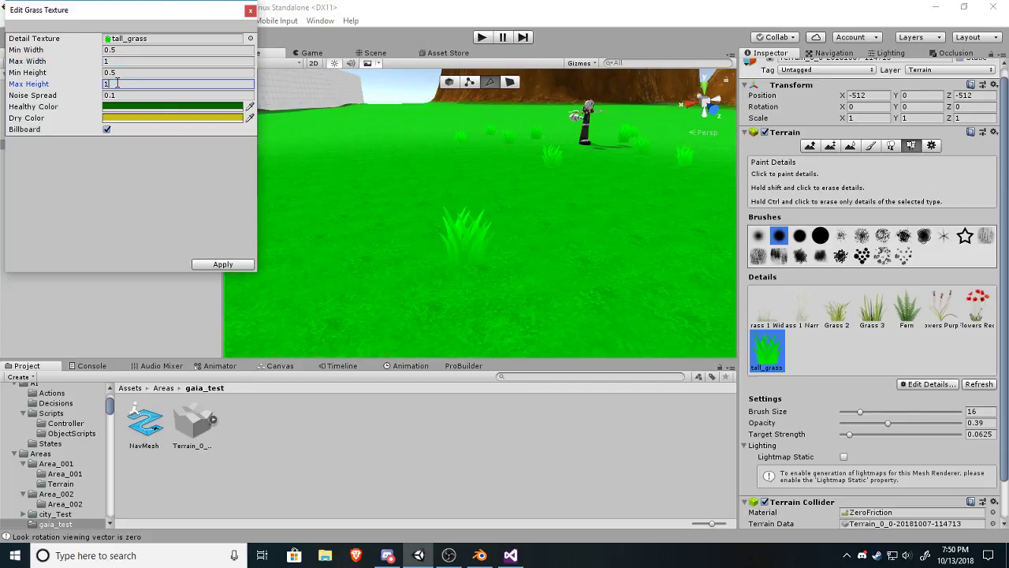
click(220, 265)
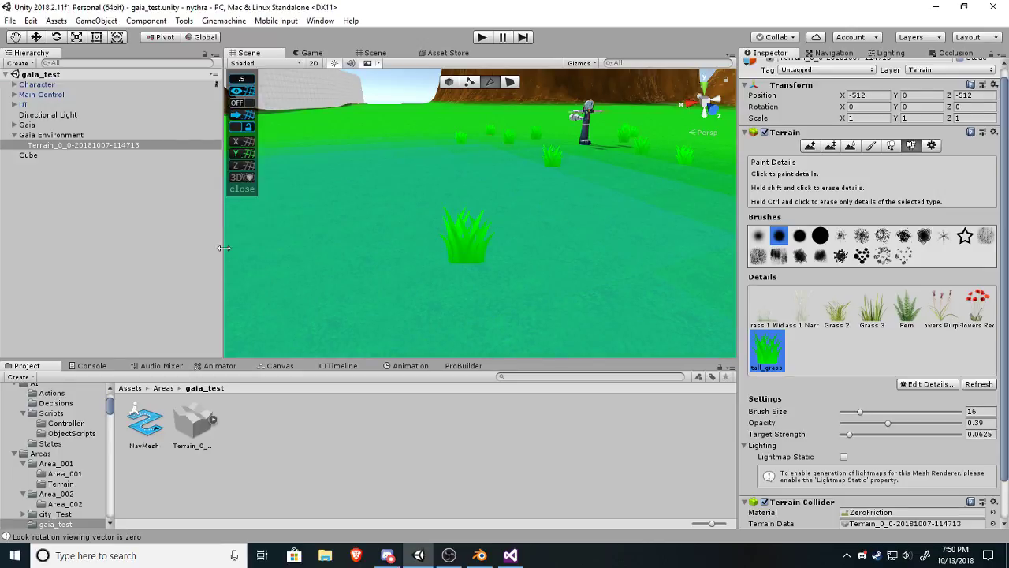
Paint tall_grass details across a wide area of the terrain around the character.
mouse_move(461, 194)
right_down()
mouse_move(476, 110)
mouse_move(490, 160)
right_up()
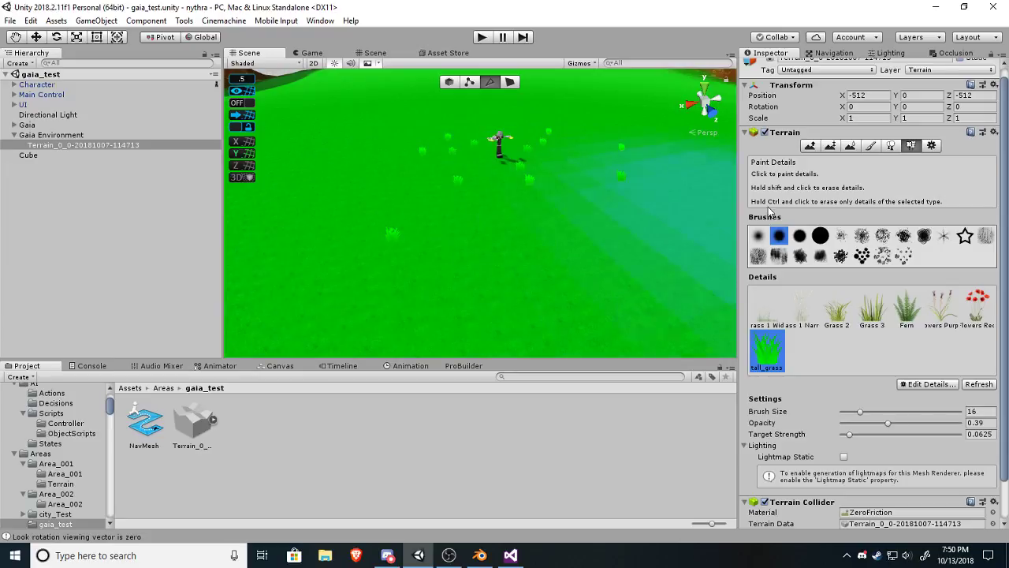
mouse_move(483, 174)
mouse_down()
mouse_move(453, 181)
mouse_move(465, 189)
mouse_move(376, 180)
mouse_move(520, 205)
mouse_move(507, 232)
mouse_move(554, 238)
mouse_move(507, 179)
mouse_move(458, 179)
mouse_move(464, 135)
mouse_move(316, 111)
mouse_move(386, 116)
mouse_move(366, 165)
mouse_move(437, 195)
mouse_move(515, 182)
mouse_move(500, 200)
mouse_move(441, 158)
mouse_move(494, 212)
mouse_move(434, 216)
mouse_move(486, 216)
mouse_move(491, 199)
mouse_up()
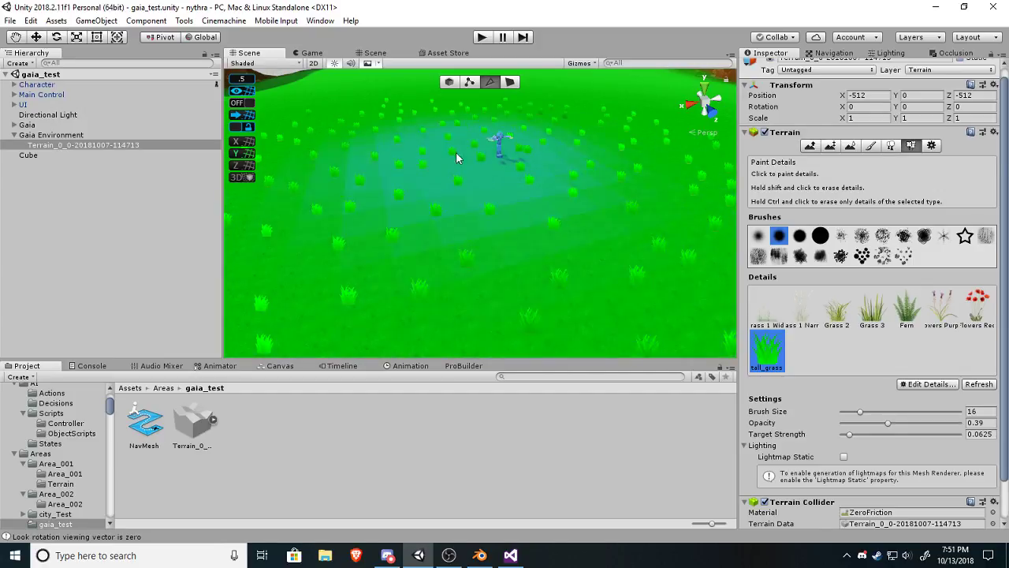
mouse_move(549, 241)
right_down()
mouse_move(489, 185)
mouse_move(491, 228)
mouse_move(612, 263)
mouse_move(554, 202)
mouse_move(523, 221)
mouse_move(418, 158)
mouse_move(438, 214)
mouse_move(447, 67)
mouse_move(501, 42)
mouse_move(603, 29)
right_up()
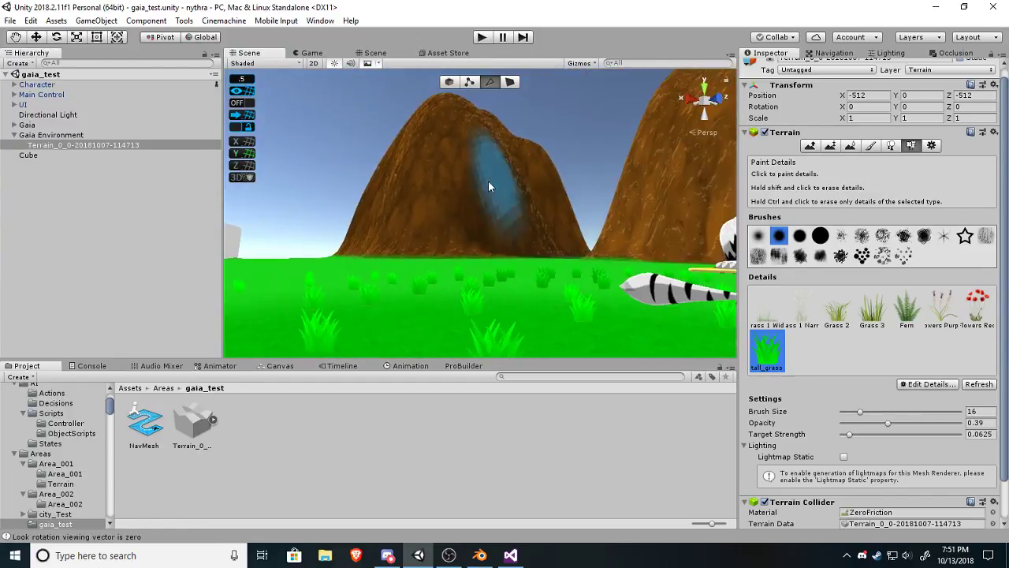
right_drag(461, 209, 637, 214)
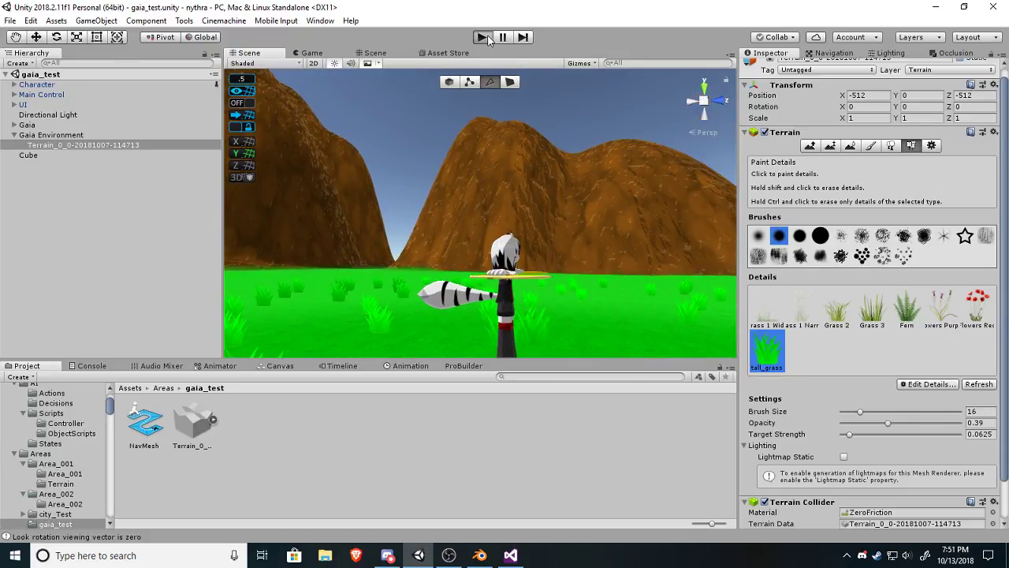
Run the game to check the painted grass while moving the character through it, and stop play mode.
click(487, 37)
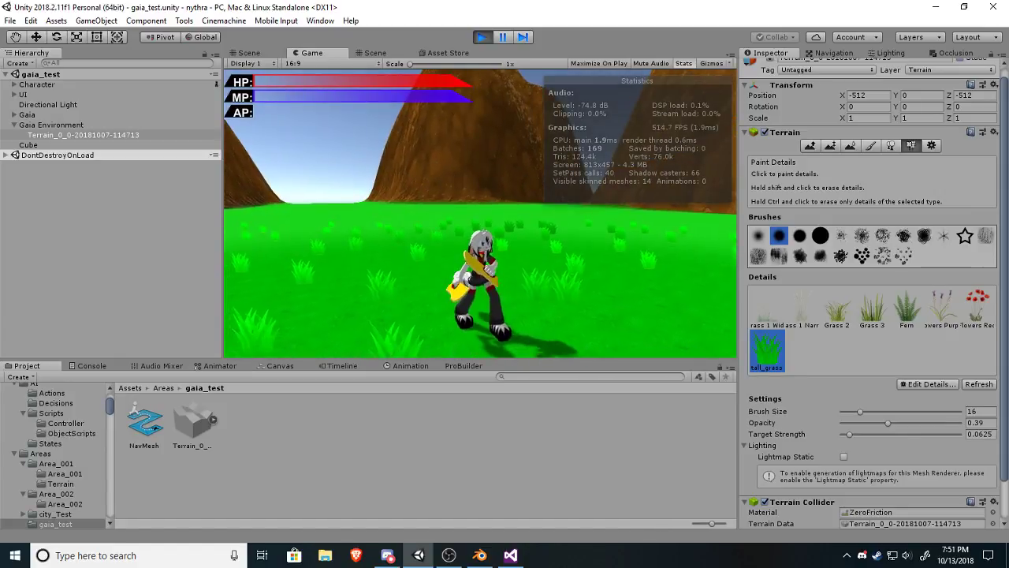
key(w)
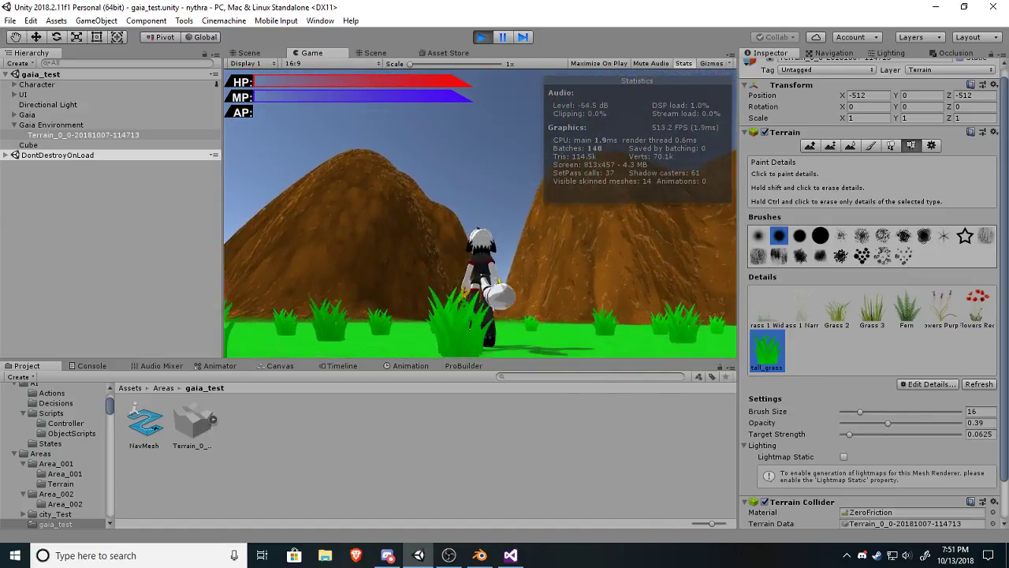
key(a)
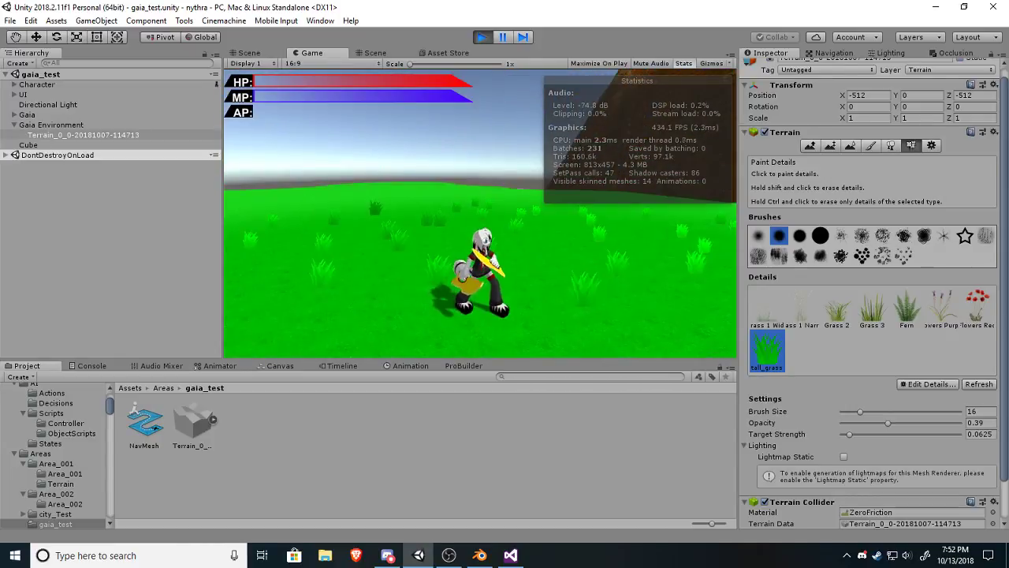
click(478, 38)
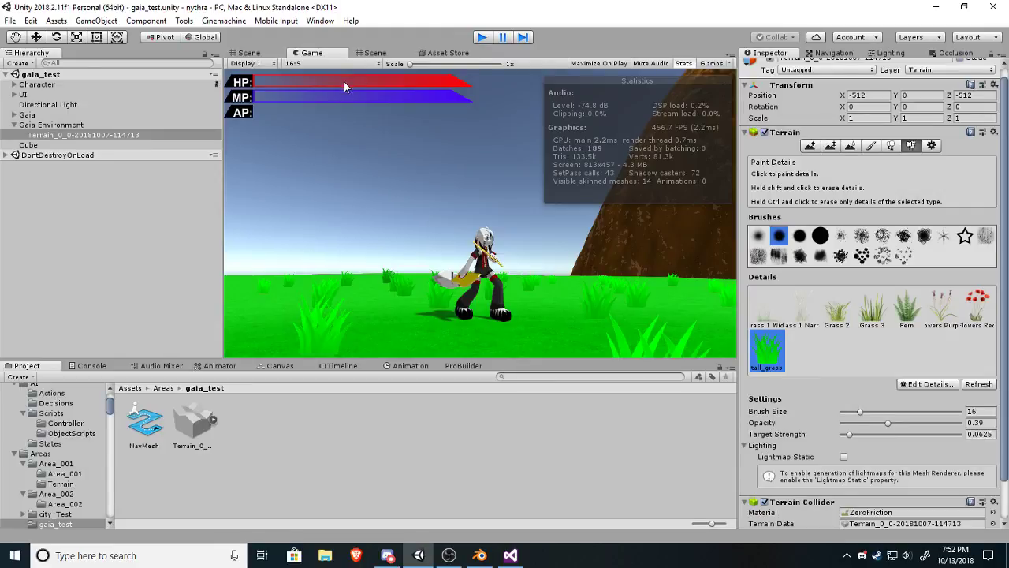
Return to the scene around the character and open the tall_grass detail texture for editing.
right_drag(428, 258, 252, 288)
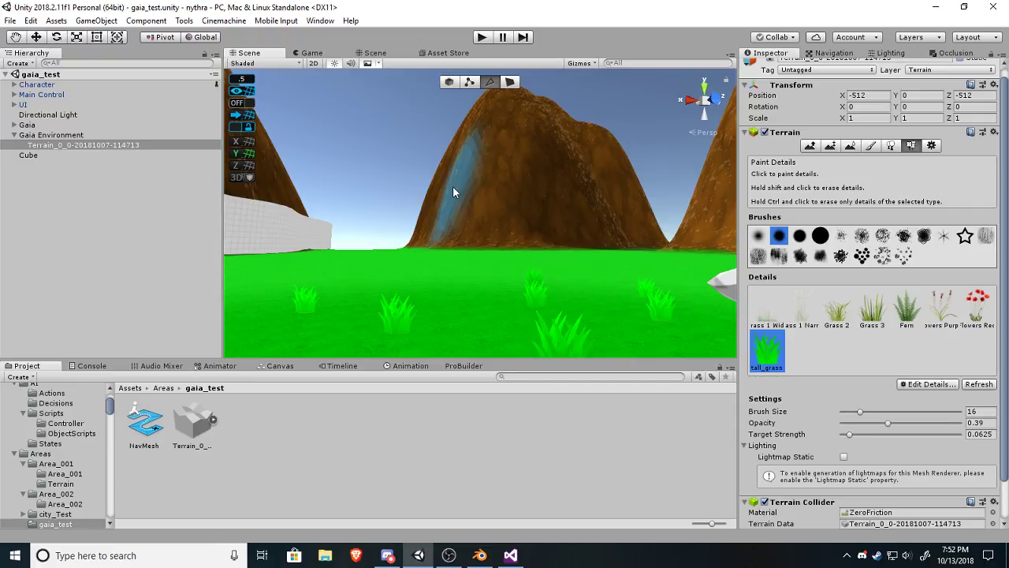
mouse_move(452, 187)
right_down()
mouse_move(450, 203)
mouse_move(793, 266)
mouse_move(522, 276)
mouse_move(485, 226)
right_up()
key(s)
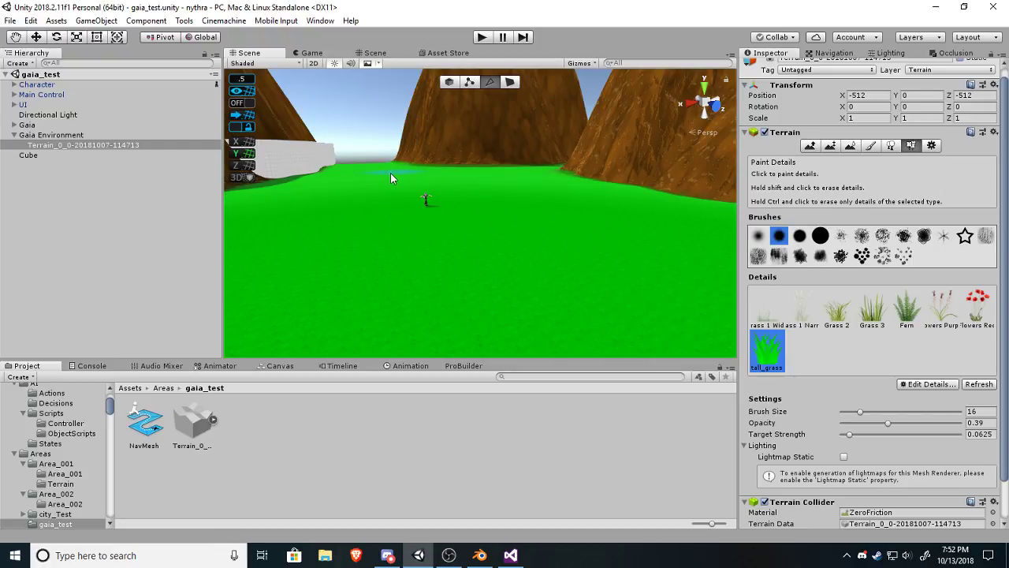
key(w)
right_drag(504, 270, 544, 277)
click(916, 387)
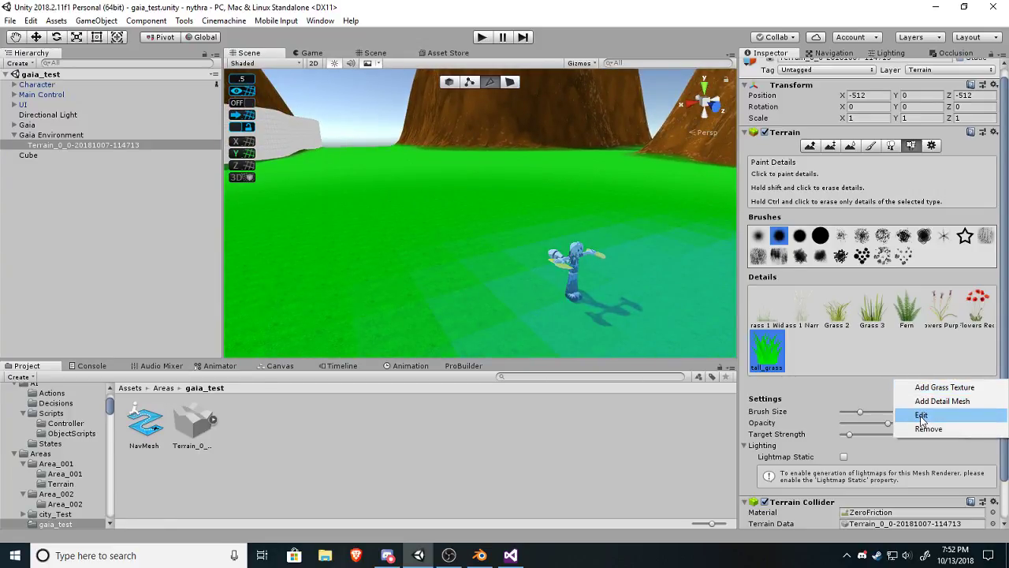
click(921, 416)
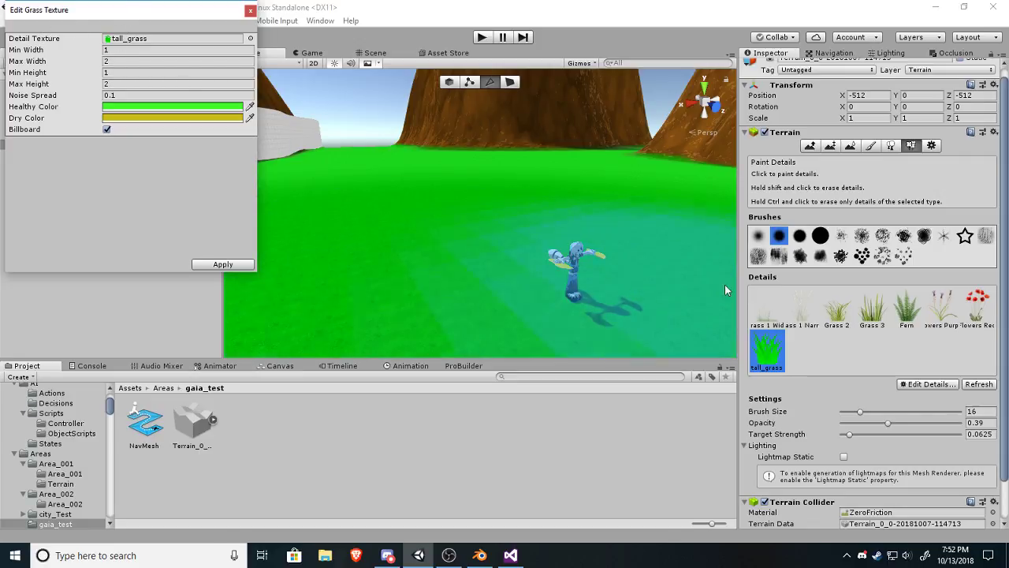
Paint a few tall_grass clumps around the character using the small soft round brush at size 9, and dismiss the texture settings.
click(758, 235)
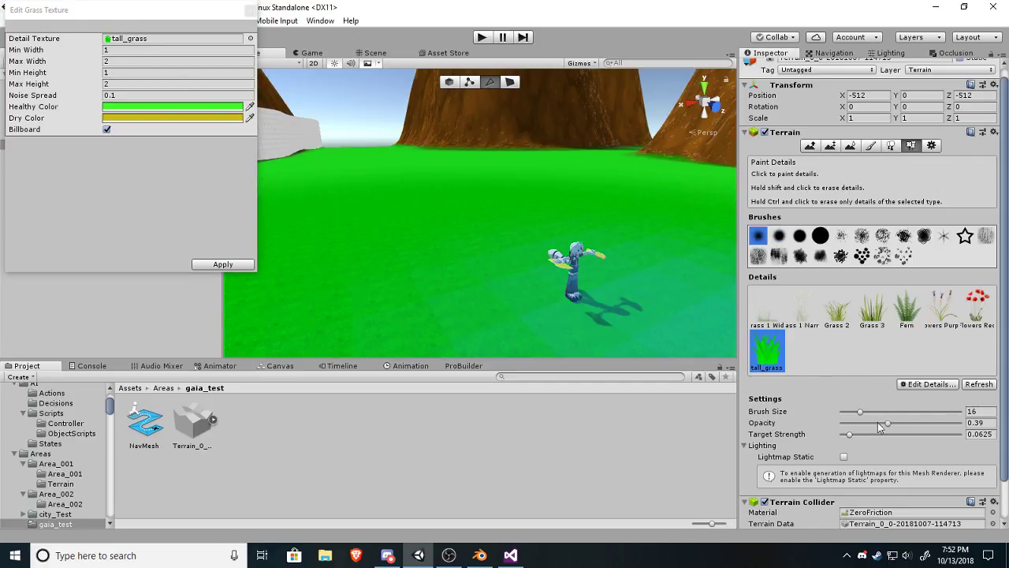
drag(853, 415, 850, 413)
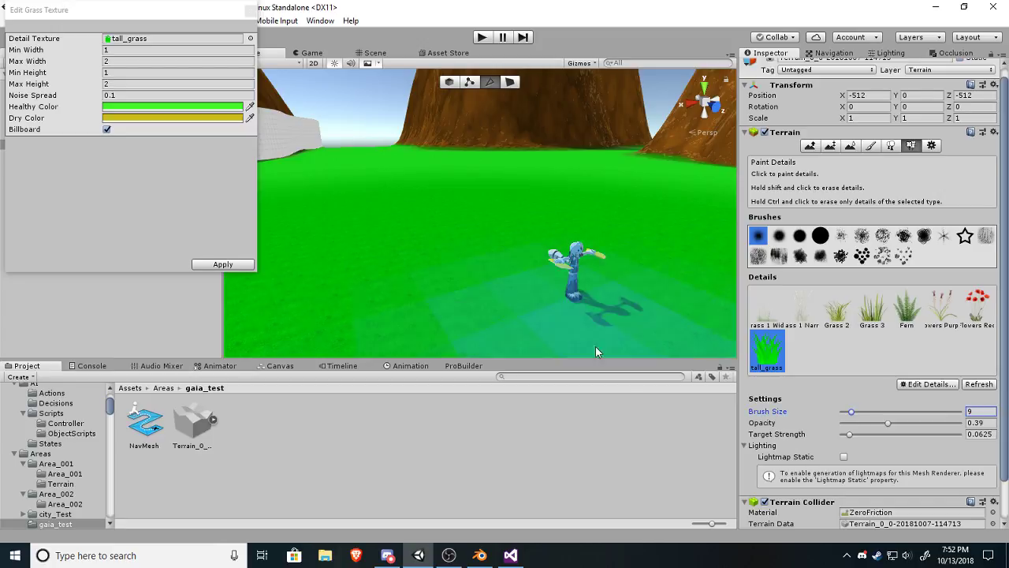
click(390, 268)
click(354, 226)
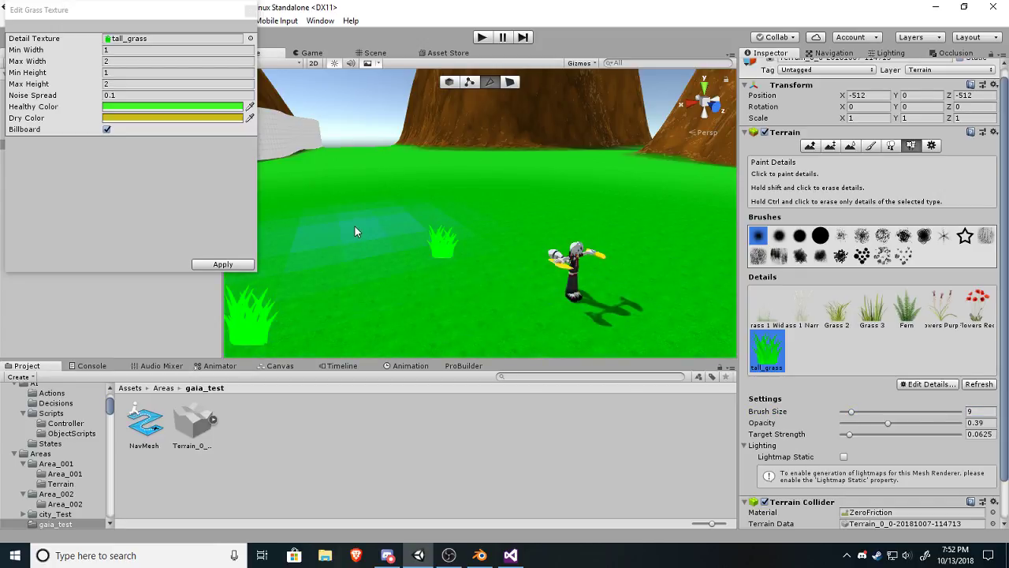
click(384, 302)
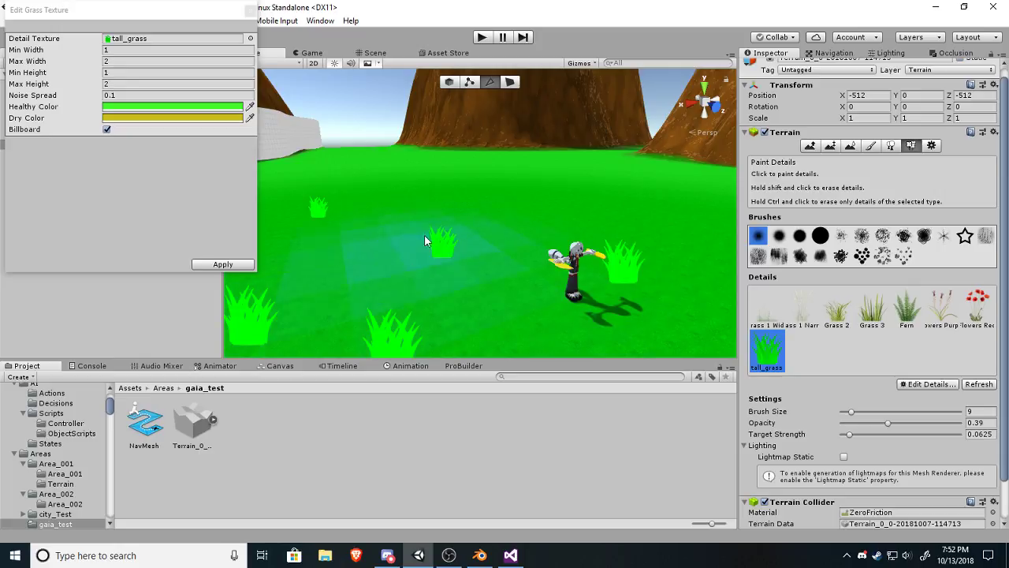
click(250, 12)
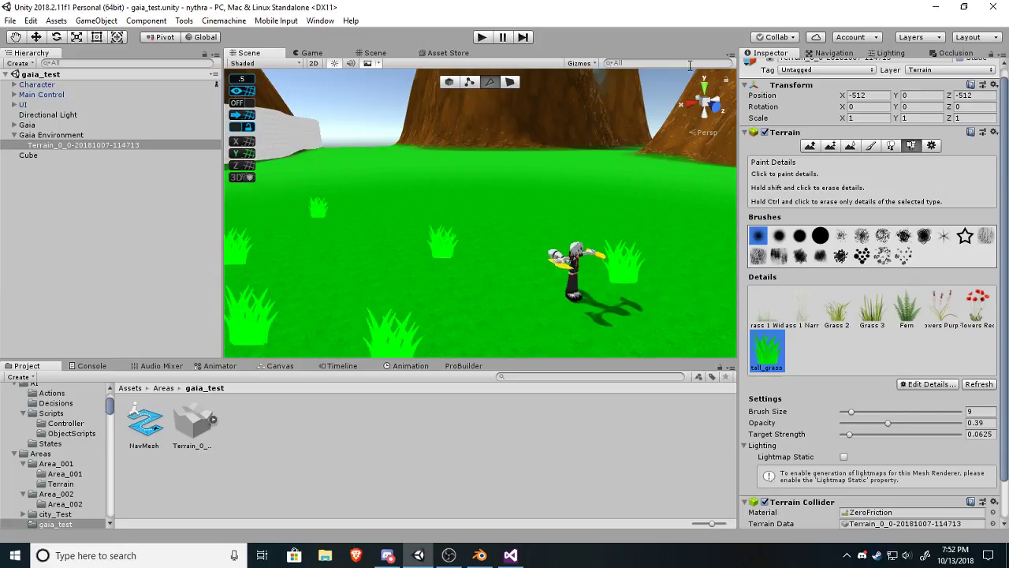
Lower the intensity of the scene's ambient lighting color to -1.
scroll(951, 152, up, 1)
click(891, 53)
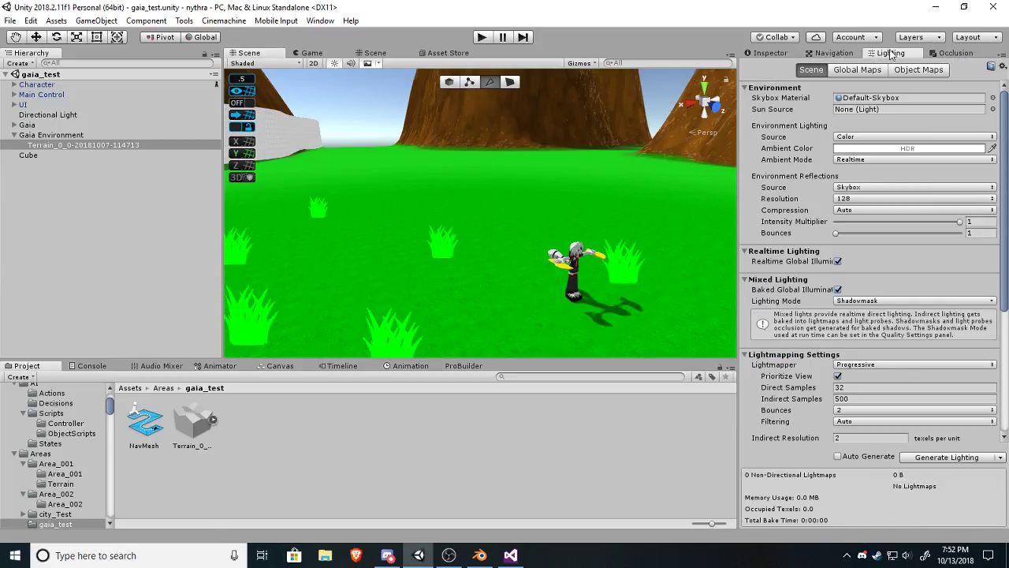
click(895, 150)
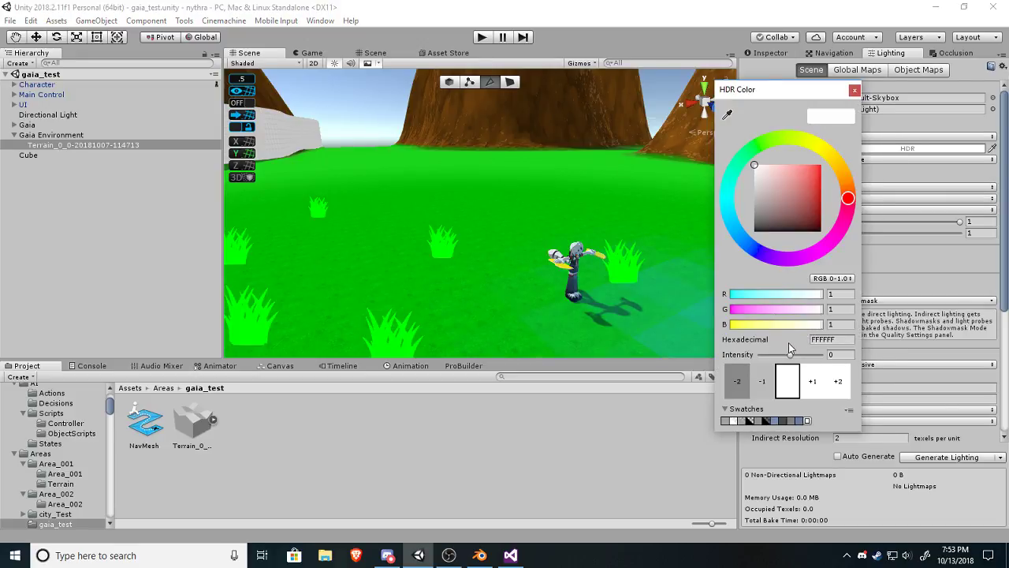
drag(791, 358, 789, 359)
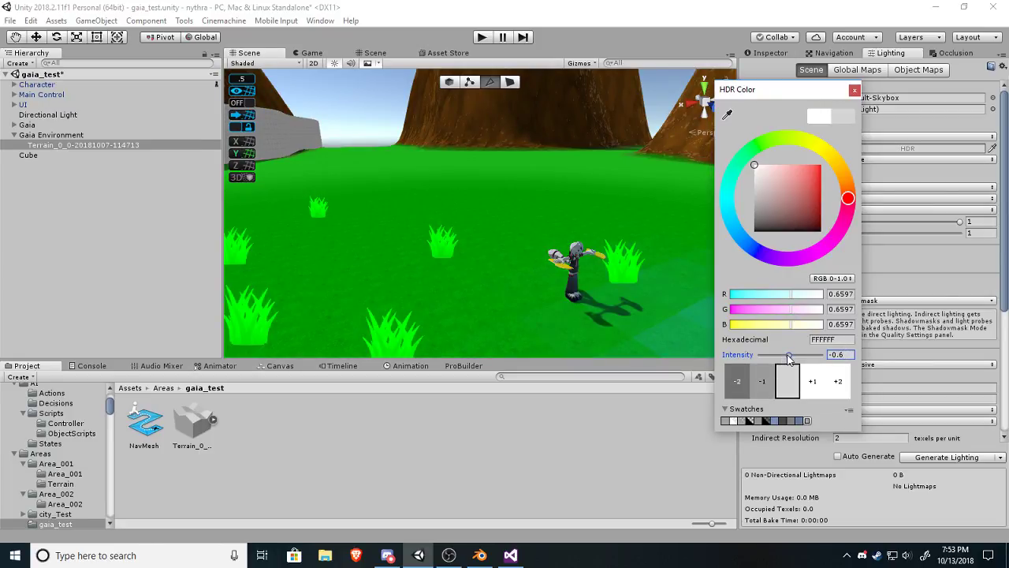
drag(788, 357, 792, 358)
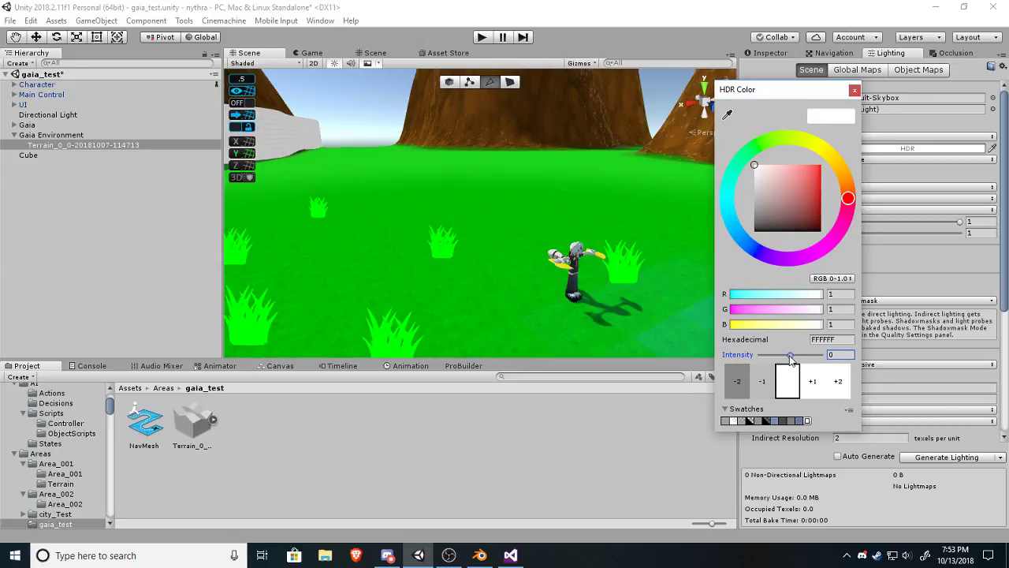
click(763, 384)
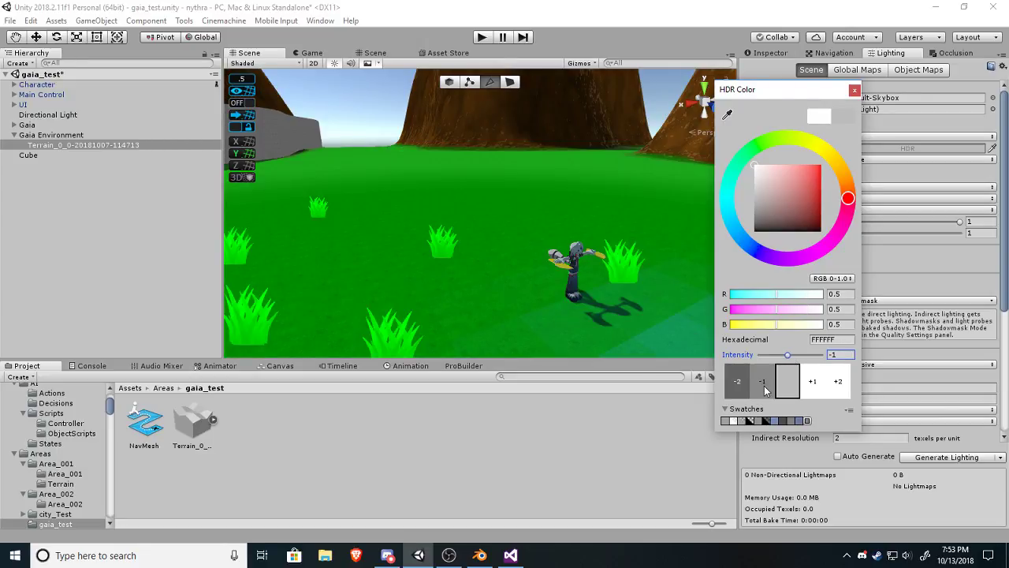
click(511, 231)
Try the +1 intensity on the ambient lighting color, and set its R, G and B values back to 0.5.
right_drag(515, 251, 703, 307)
key(w)
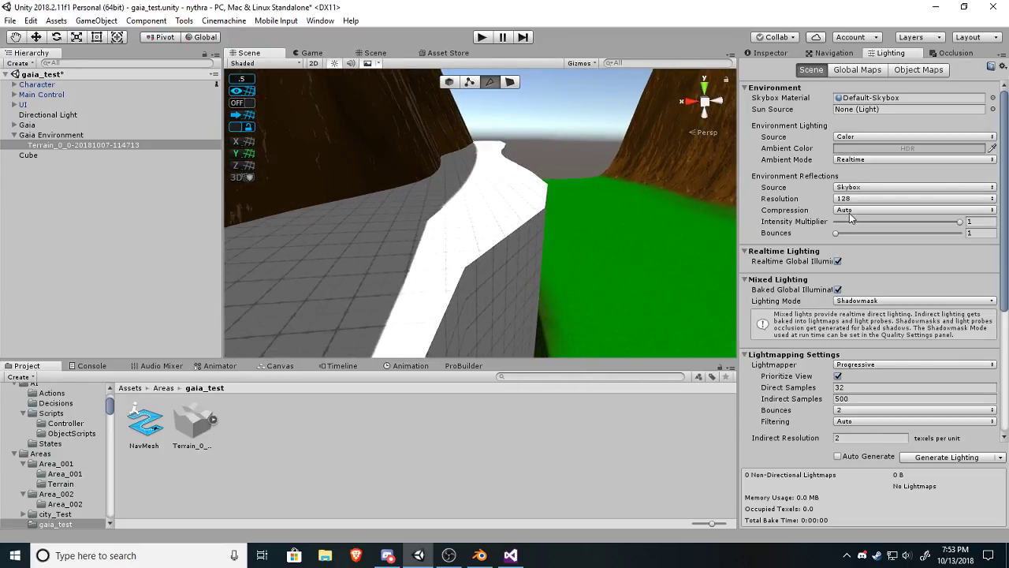
click(858, 149)
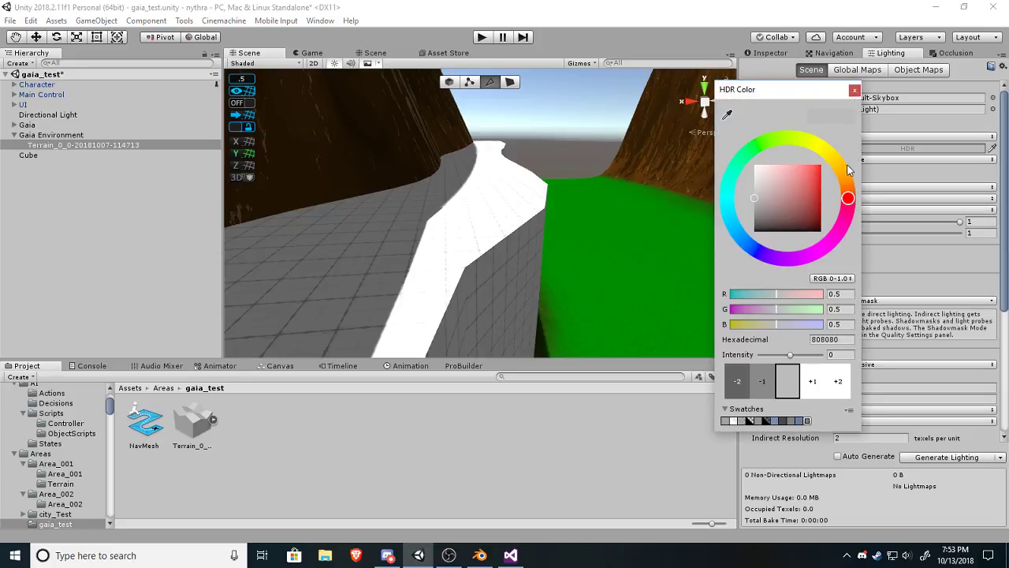
click(812, 382)
click(841, 325)
text(0.5)
click(841, 309)
text(0.5)
click(840, 294)
text(0.5)
click(854, 90)
Bring the character and grass back into view and switch to the nythra project in Visual Studio.
right_drag(555, 203, 552, 299)
right_drag(763, 336, 398, 236)
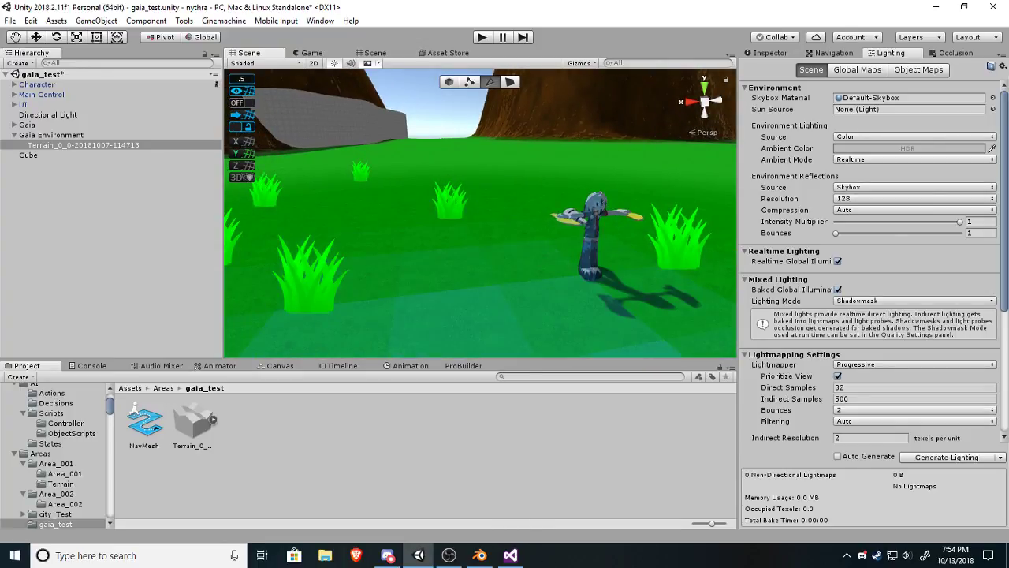
click(511, 555)
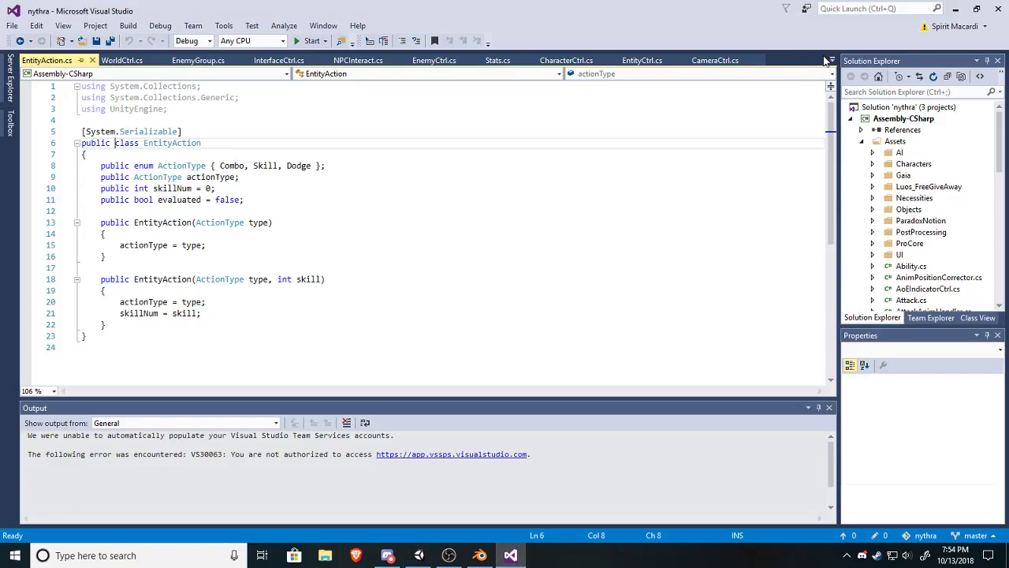
Switch to Unity and open the Nythra_TerrainAddPass shader from the root Assets folder for editing.
click(480, 555)
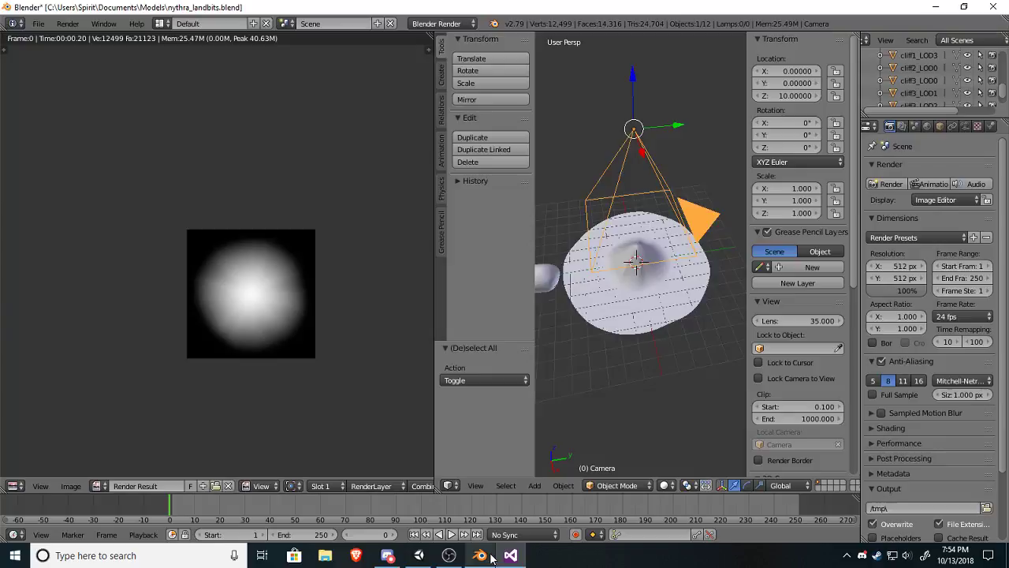
click(419, 555)
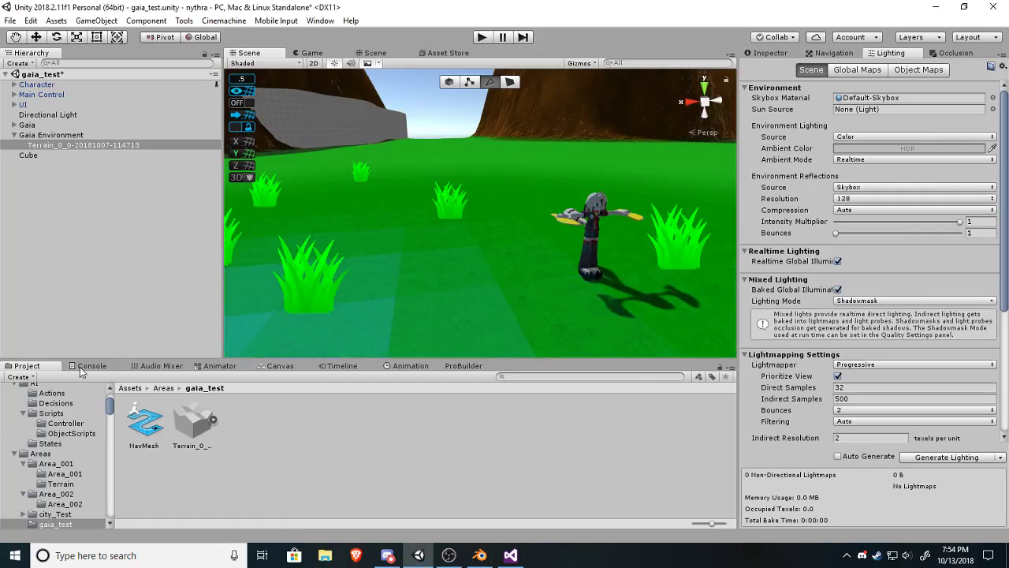
scroll(60, 440, up, 3)
click(28, 448)
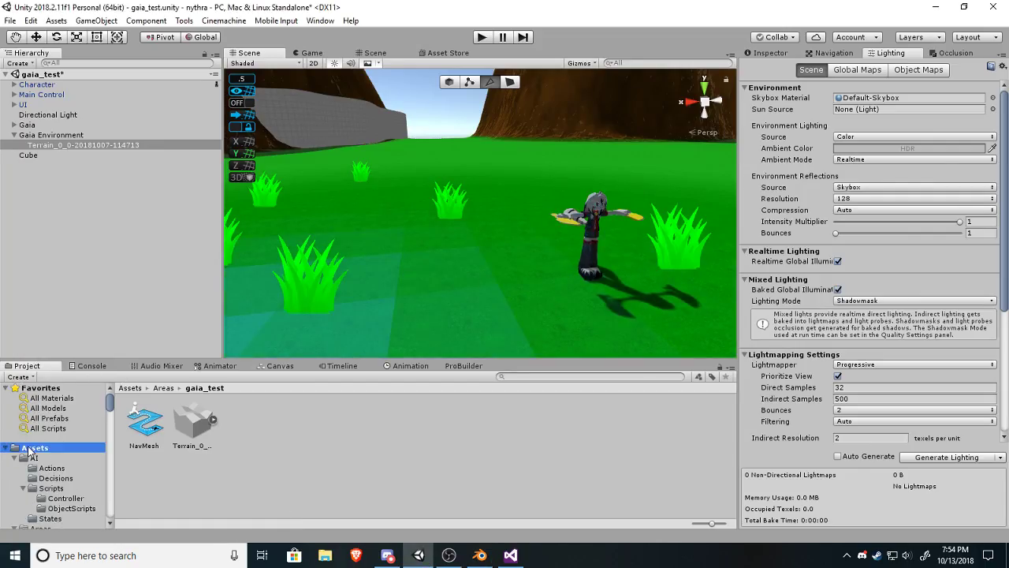
scroll(412, 477, down, 5)
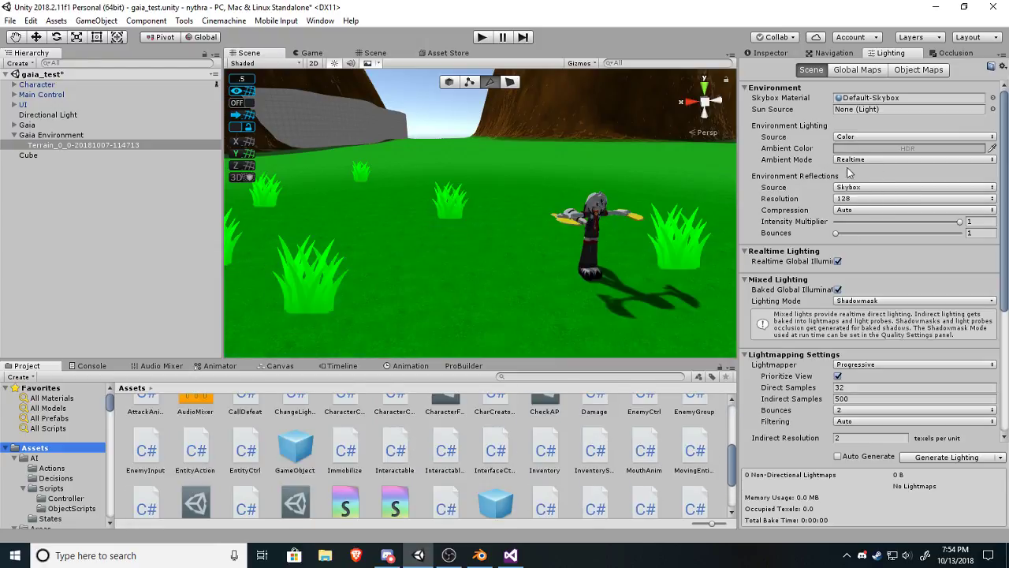
click(442, 102)
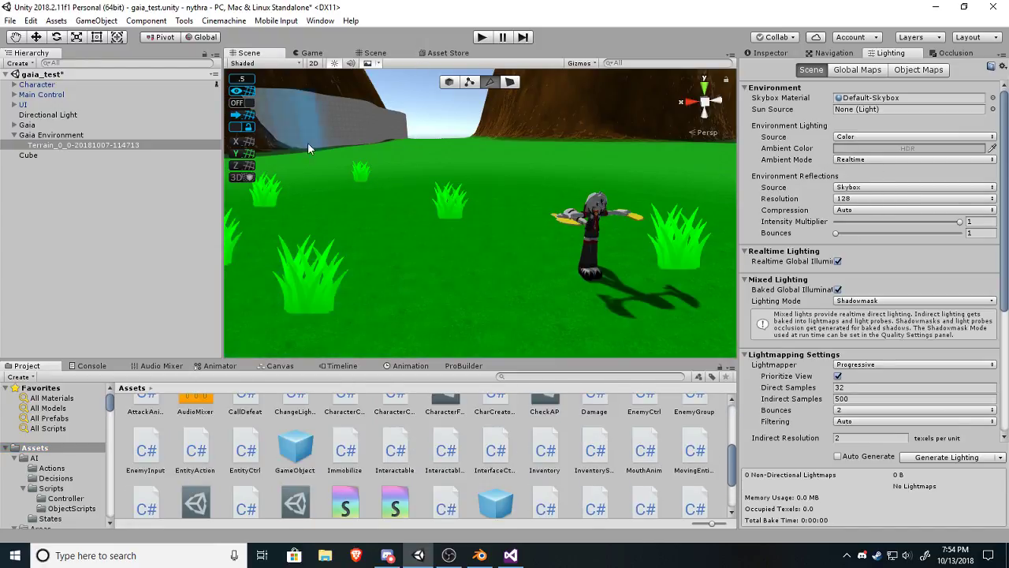
click(44, 96)
scroll(441, 494, down, 3)
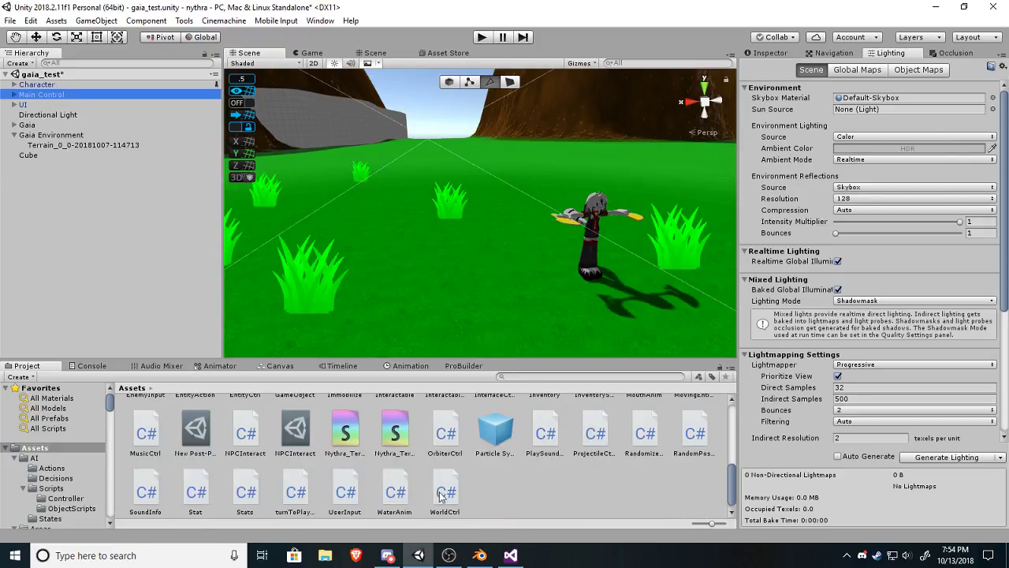
double_click(353, 435)
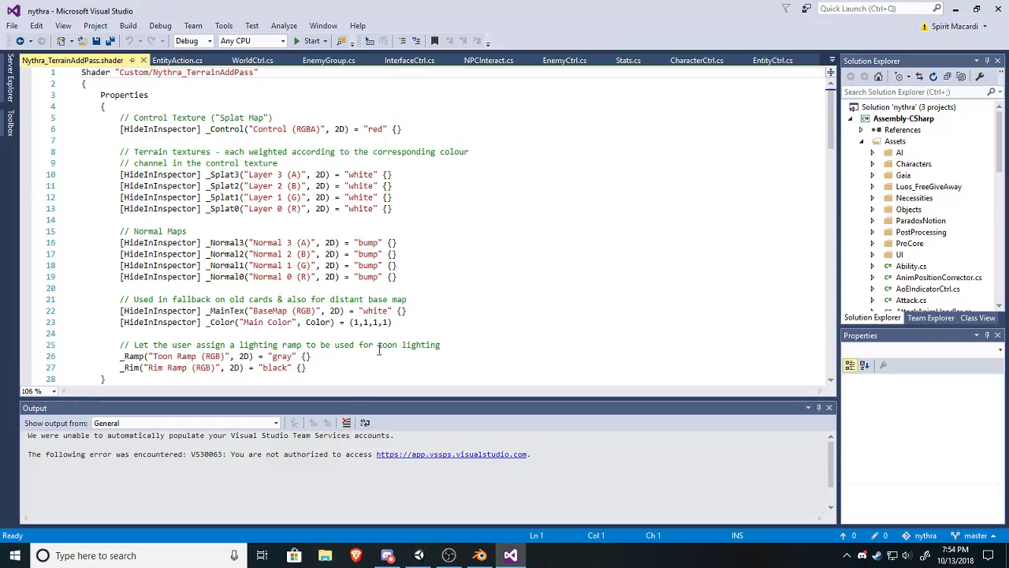
Set the o.Albedo color multiplier in the surf function of Nythra_TerrainAddPass.shader to 0.75 and save the file.
scroll(362, 274, down, 7)
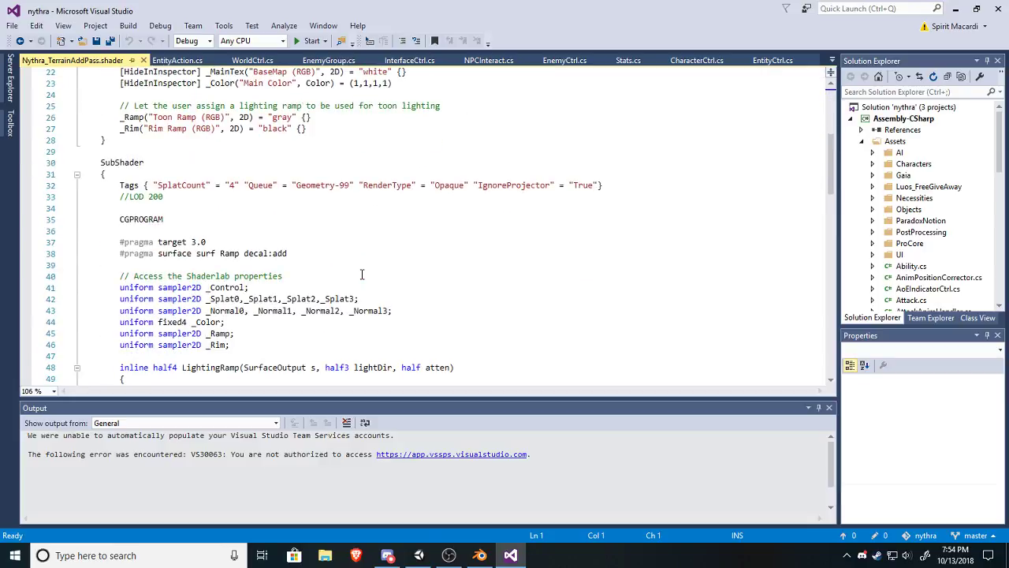
scroll(368, 277, down, 4)
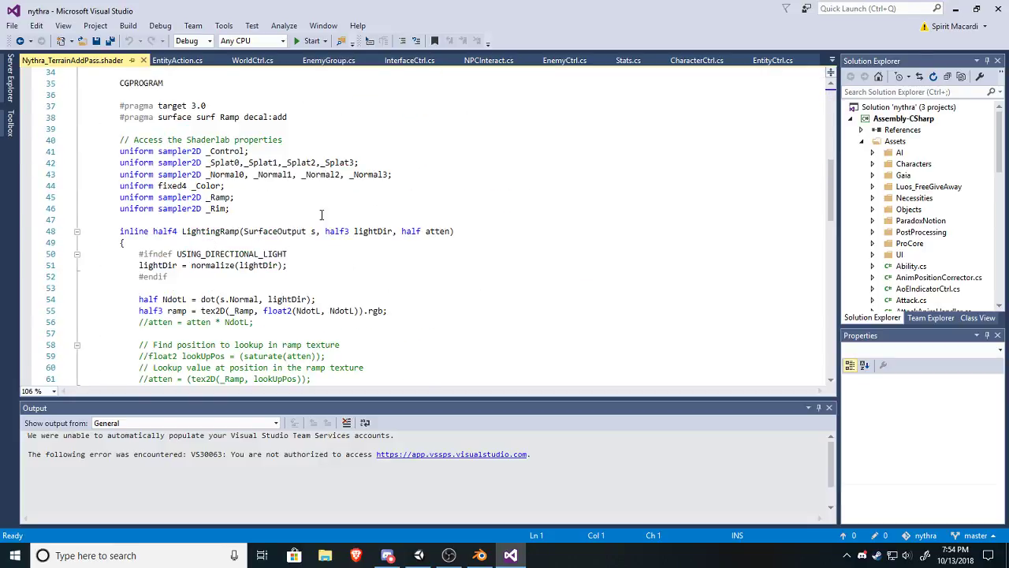
scroll(321, 215, down, 13)
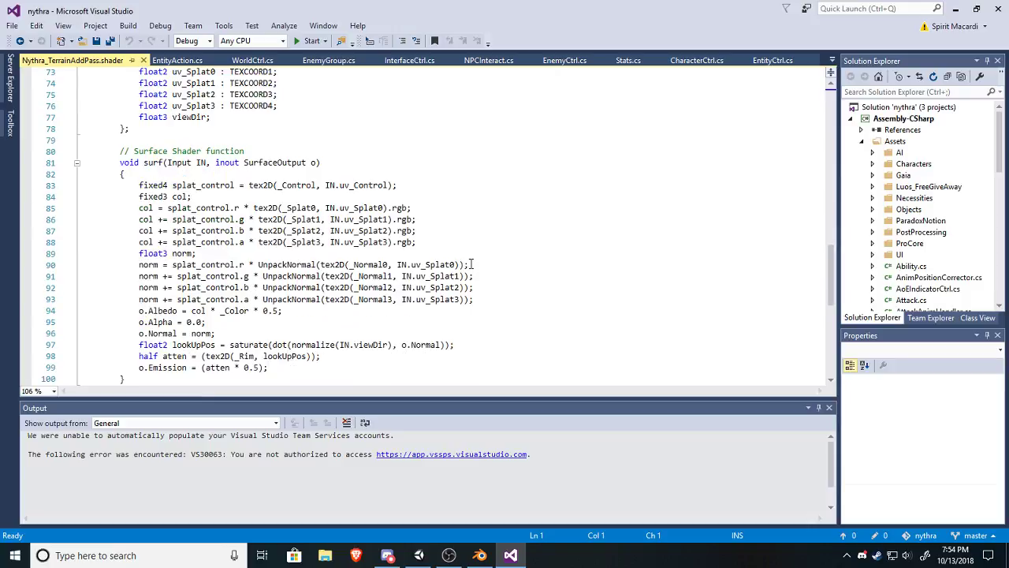
click(275, 311)
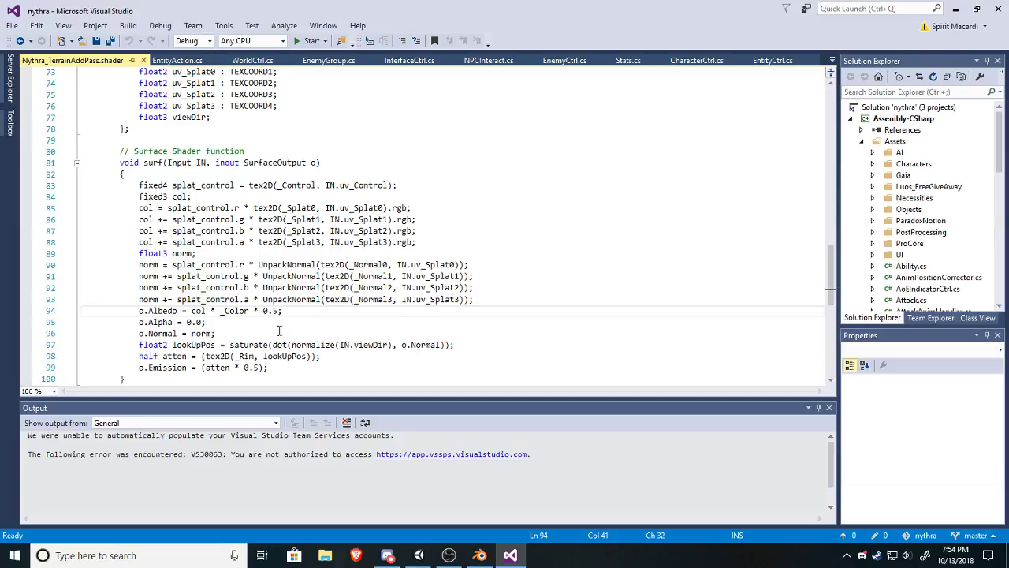
text(8)
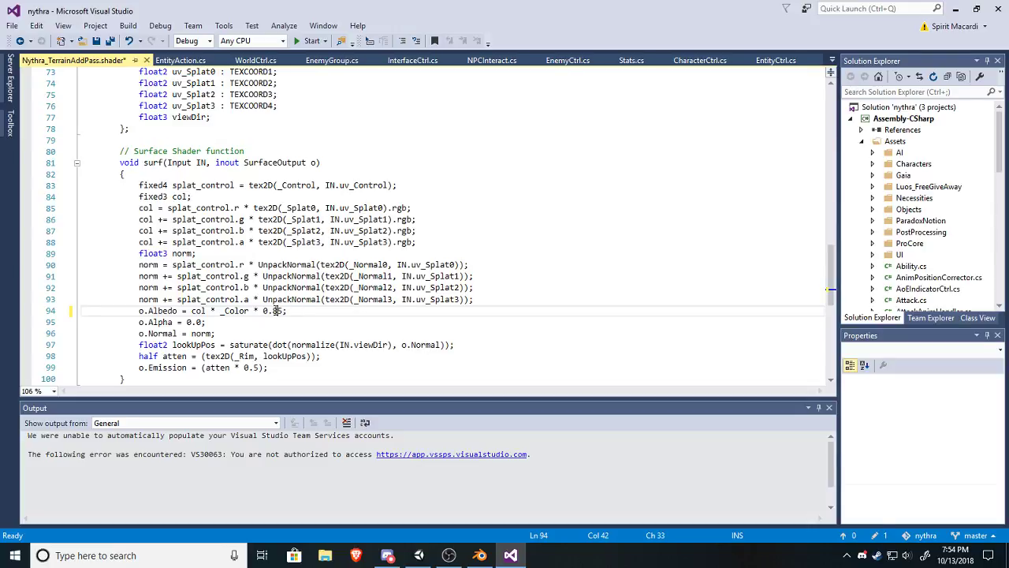
key(BackSpace)
text(7)
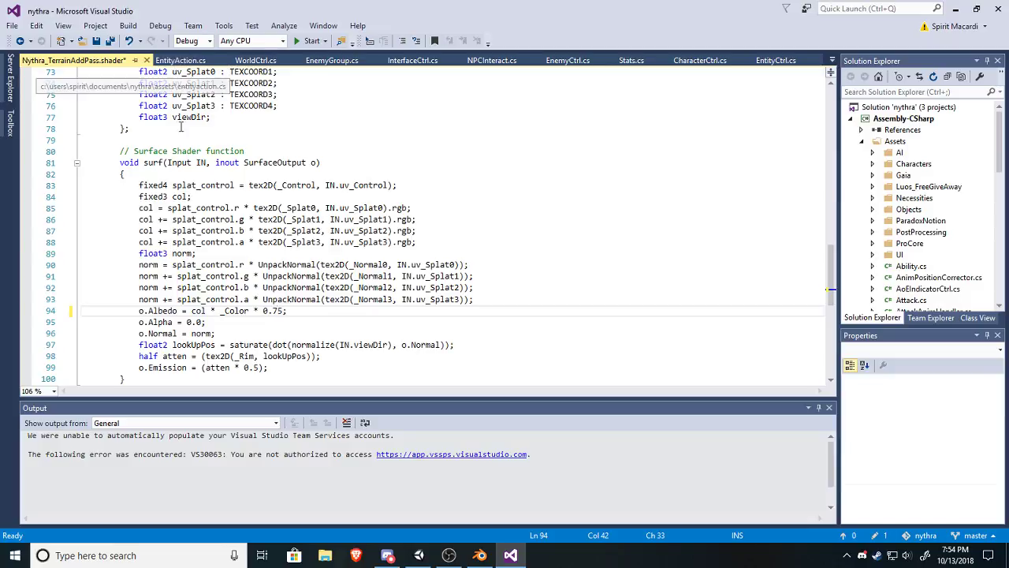
click(95, 42)
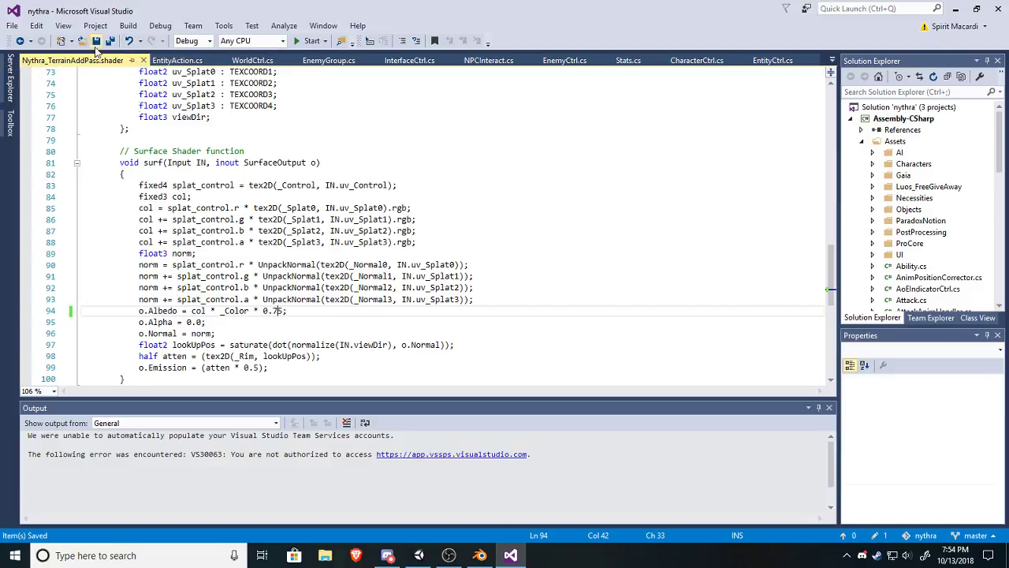
Return to Unity, open the Nythra_TerrainFirstPass shader for editing and locate its surf function.
click(419, 555)
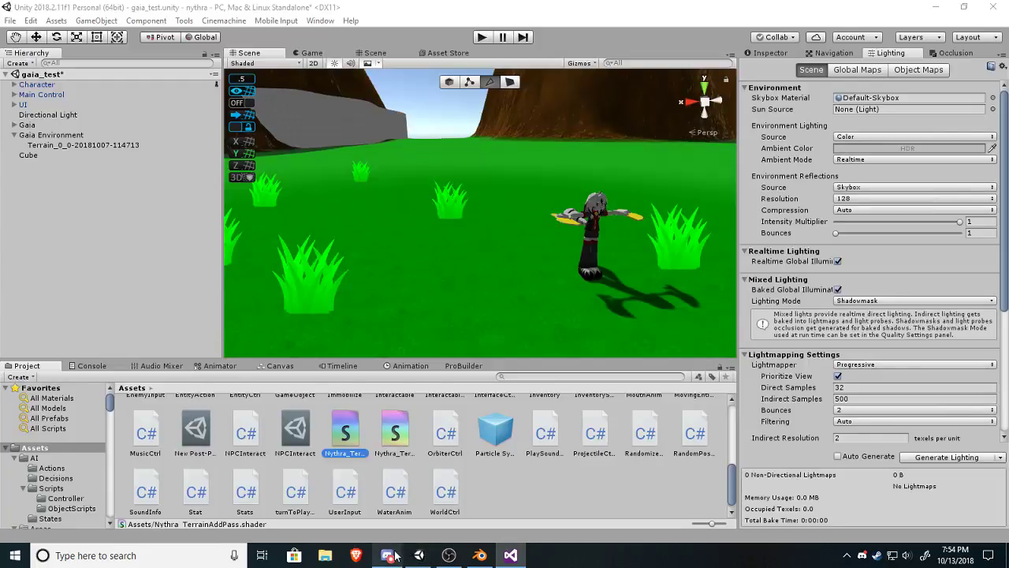
double_click(395, 433)
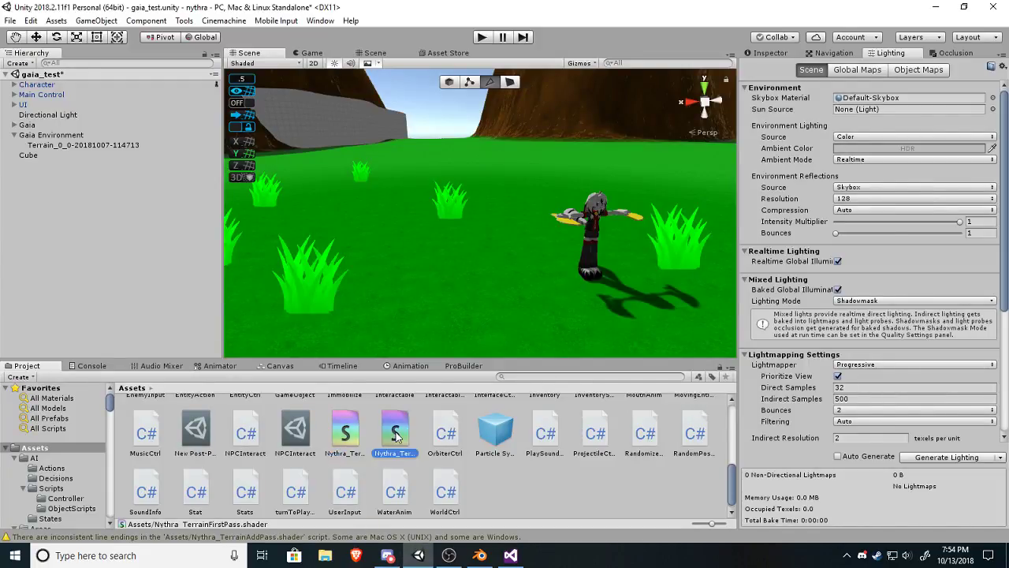
scroll(299, 248, down, 8)
scroll(292, 252, down, 18)
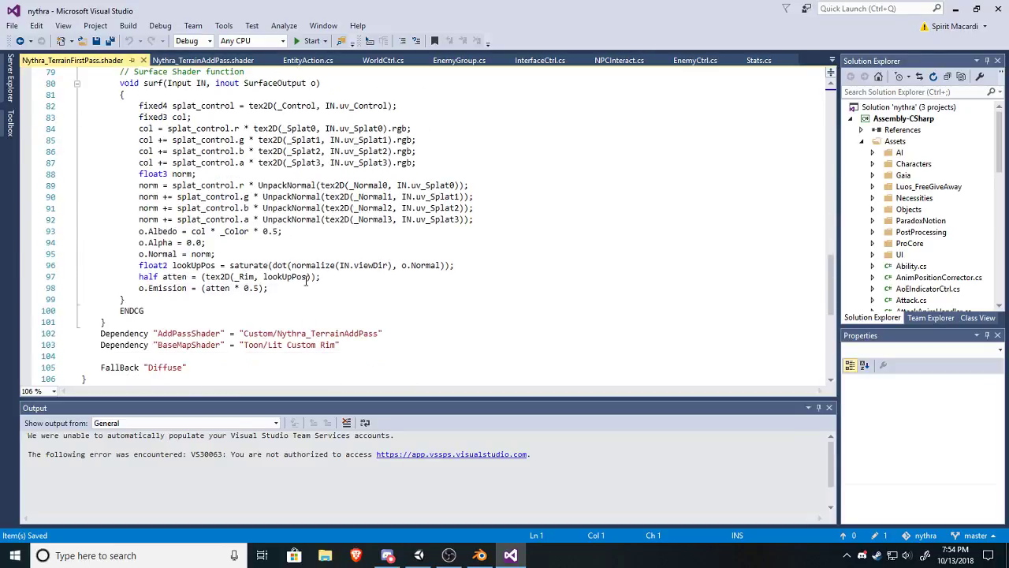
Set the o.Albedo color multiplier in Nythra_TerrainFirstPass.shader to 0.75, keeping the emission multiplier at 0.5, and save all open files.
click(253, 287)
text(7)
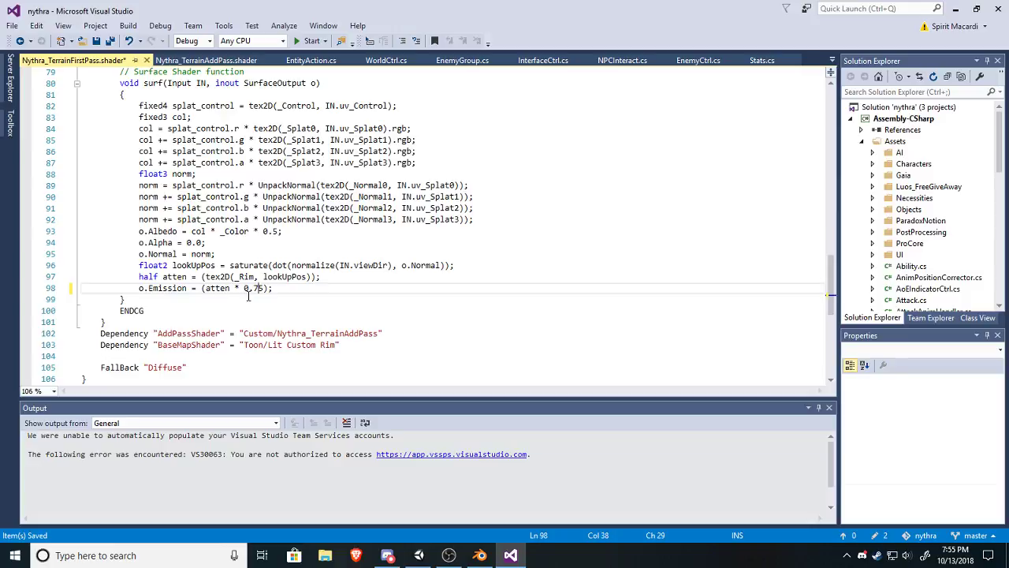
click(273, 232)
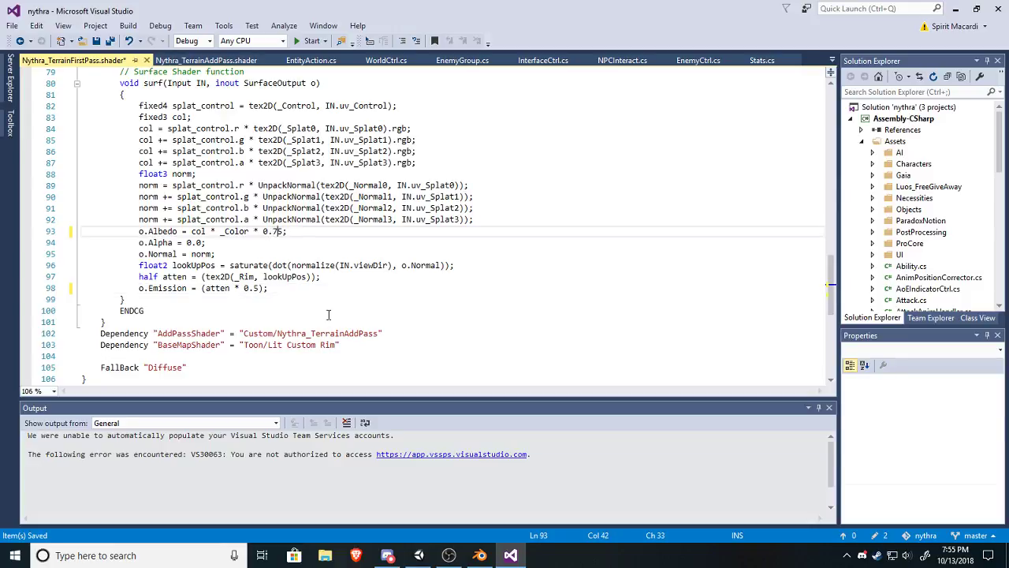
click(209, 61)
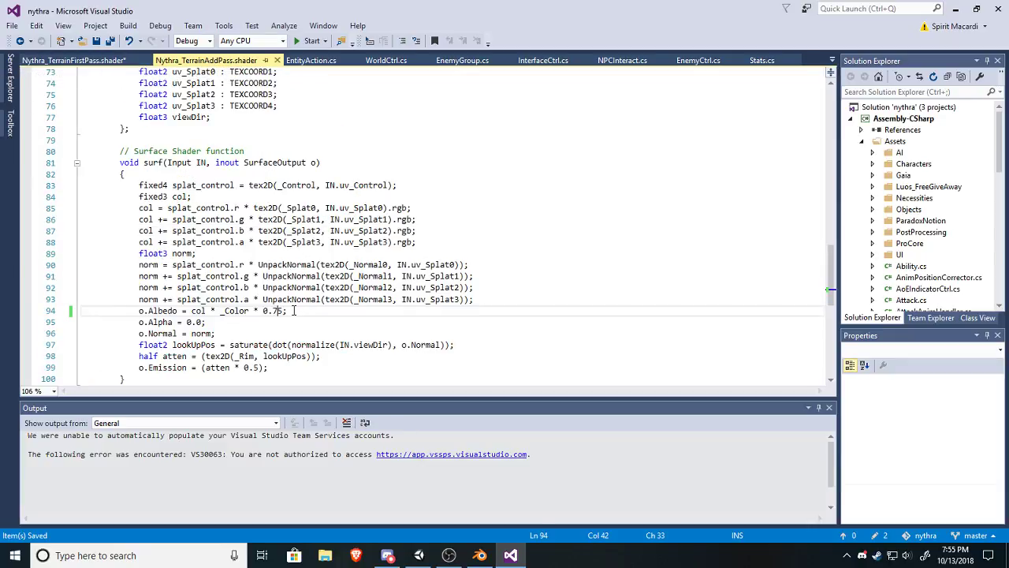
click(111, 40)
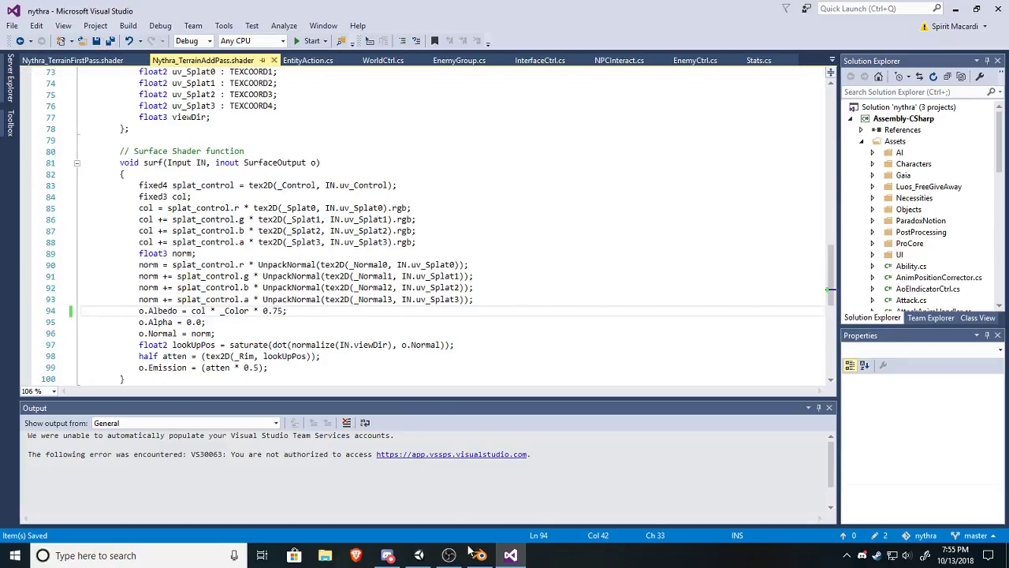
Switch to Unity and examine the terrain, cliffs and grass around the character with the edited terrain shaders.
click(418, 555)
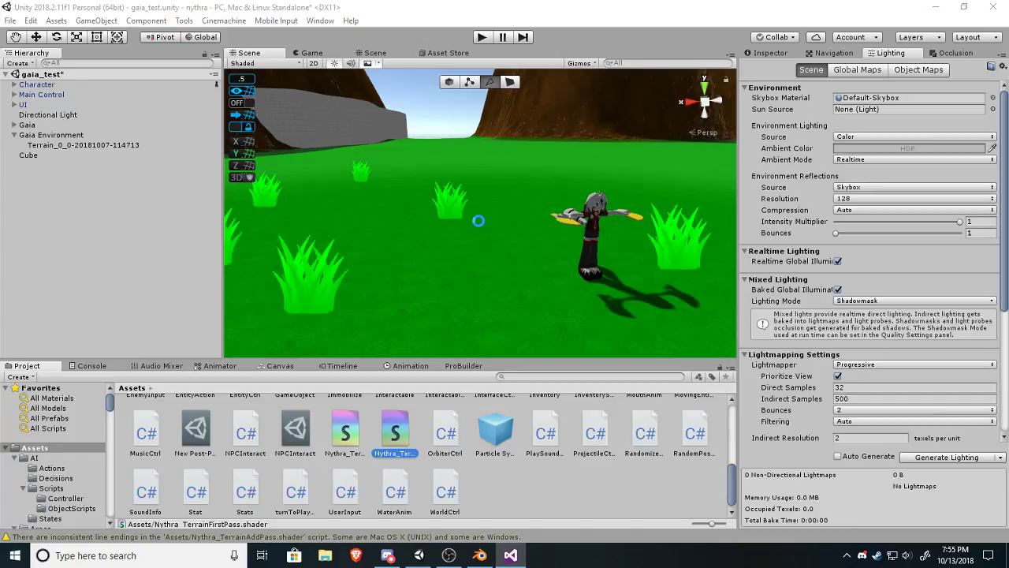
right_drag(461, 243, 579, 217)
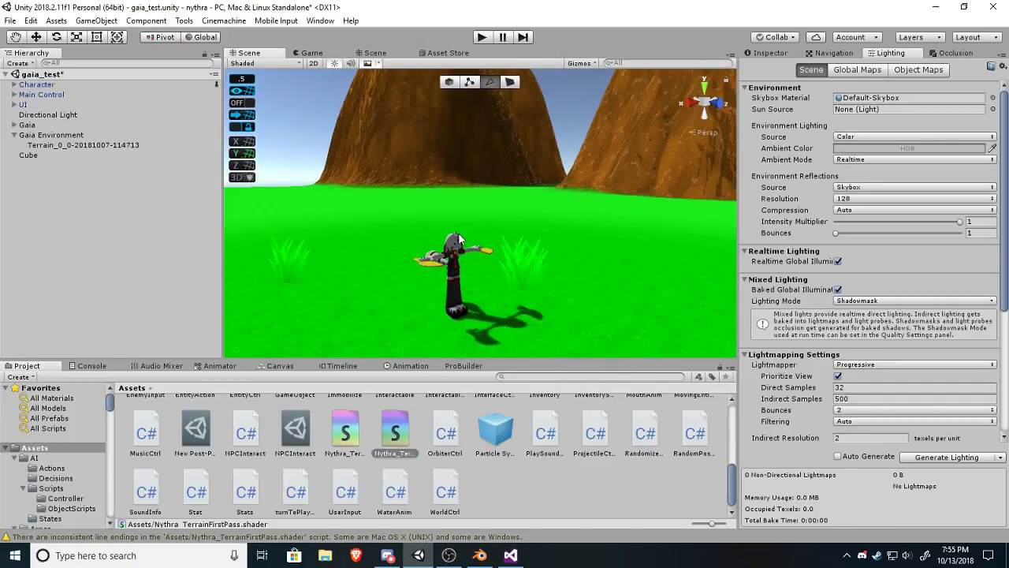
right_drag(461, 236, 338, 243)
key(s)
right_drag(570, 268, 386, 246)
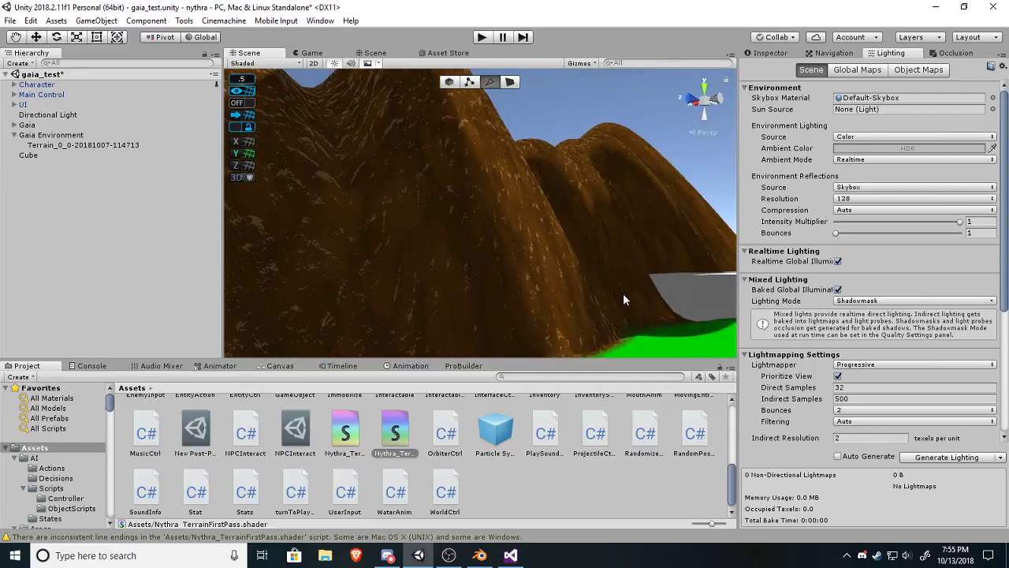
right_drag(623, 299, 807, 392)
key(w)
right_drag(588, 252, 441, 262)
Select the character's Weapon mesh and open the Toon/Lit Custom Rim shader of its Gaea_Blades material for editing.
click(443, 223)
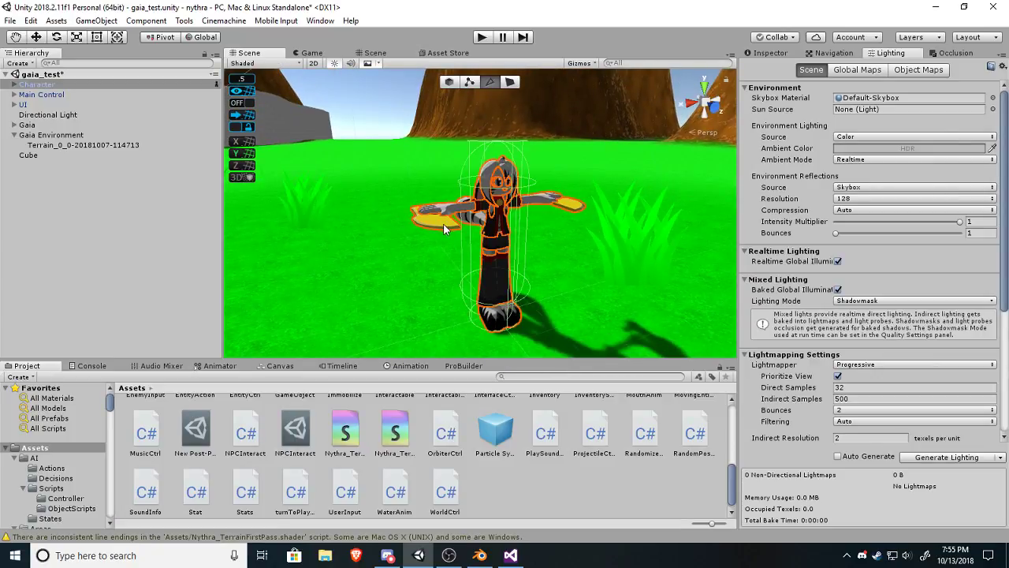
click(442, 224)
scroll(913, 386, down, 3)
scroll(913, 386, down, 3)
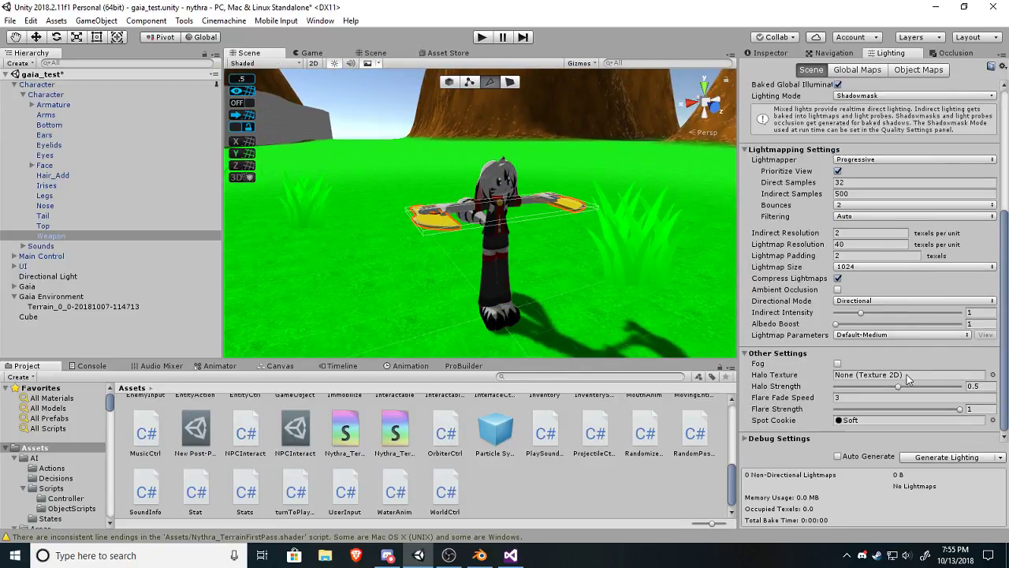
click(766, 54)
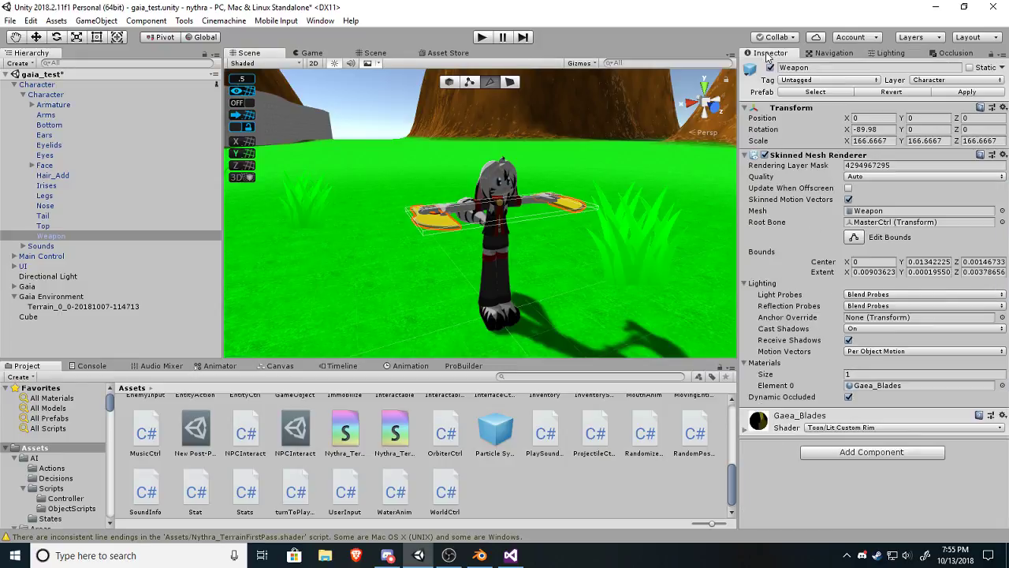
click(1004, 418)
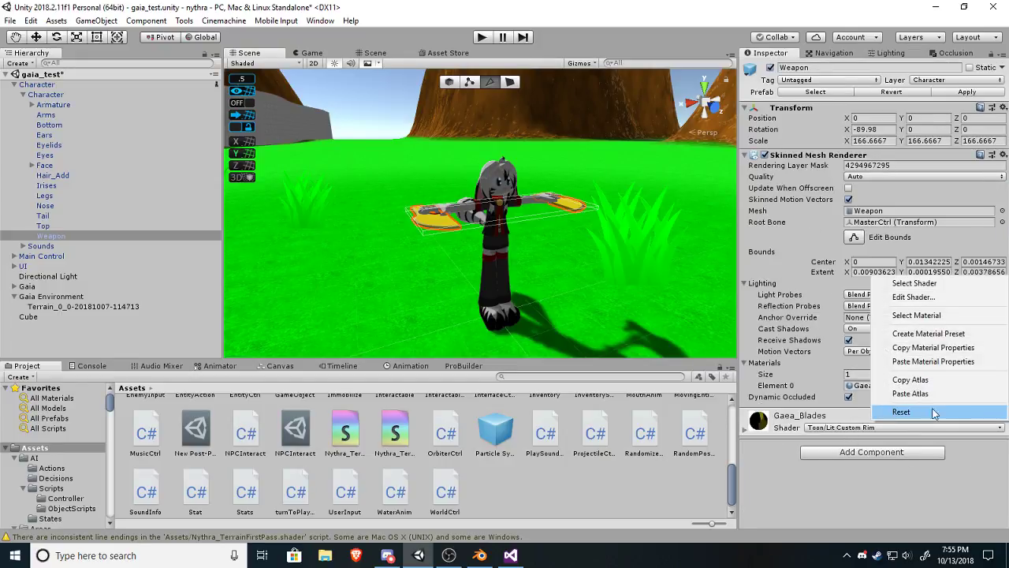
click(910, 300)
Set the _Color and _DetailColor multipliers in the surf function of ToonLitCustomRim.shader to 0.75.
scroll(374, 276, down, 17)
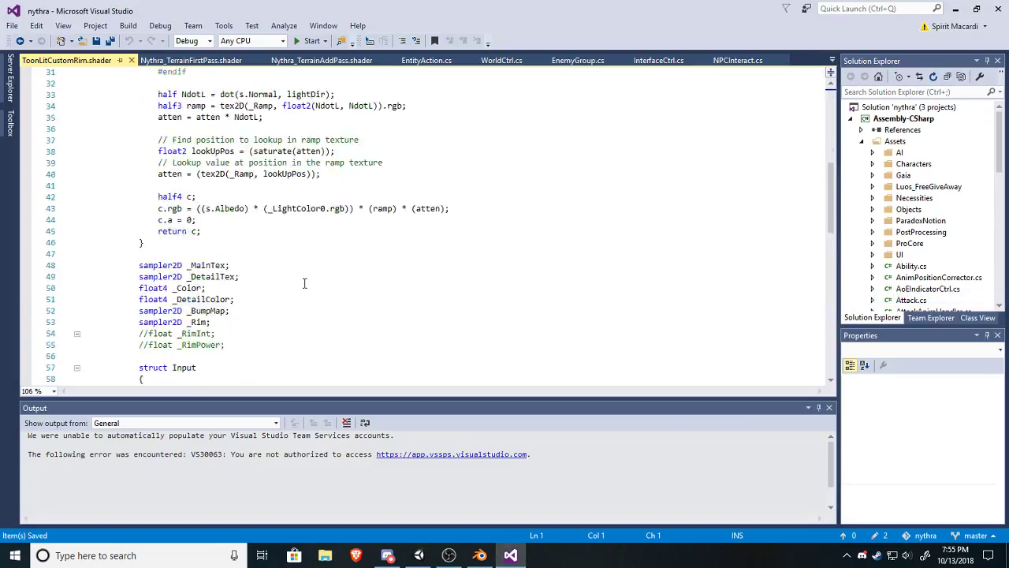
scroll(305, 286, down, 7)
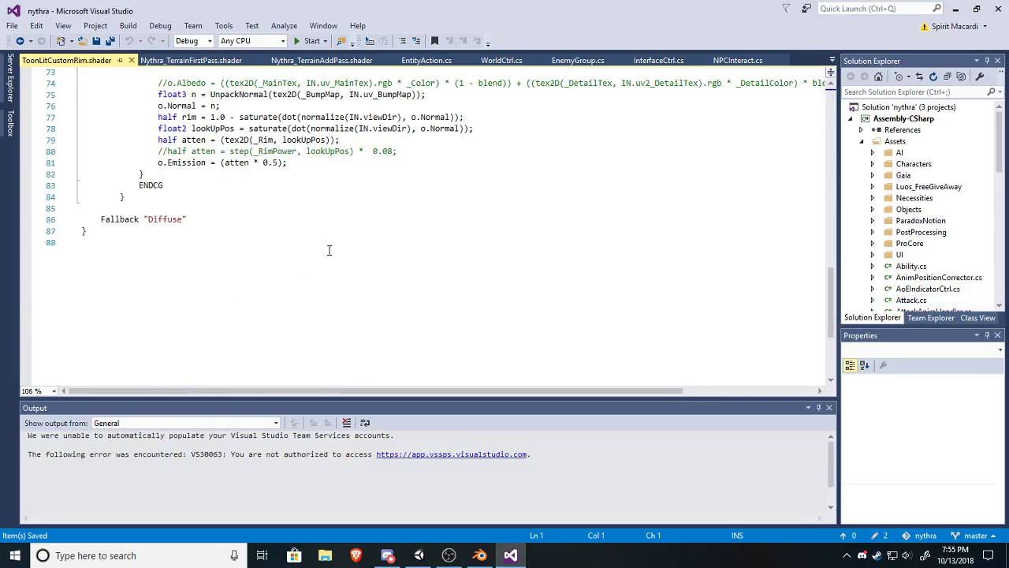
scroll(290, 230, up, 3)
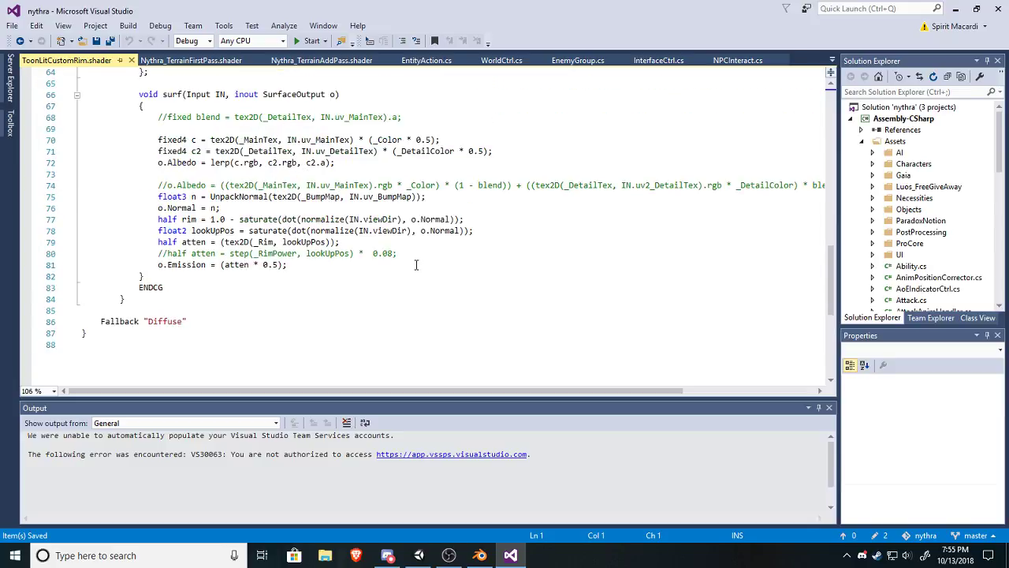
scroll(290, 287, up, 2)
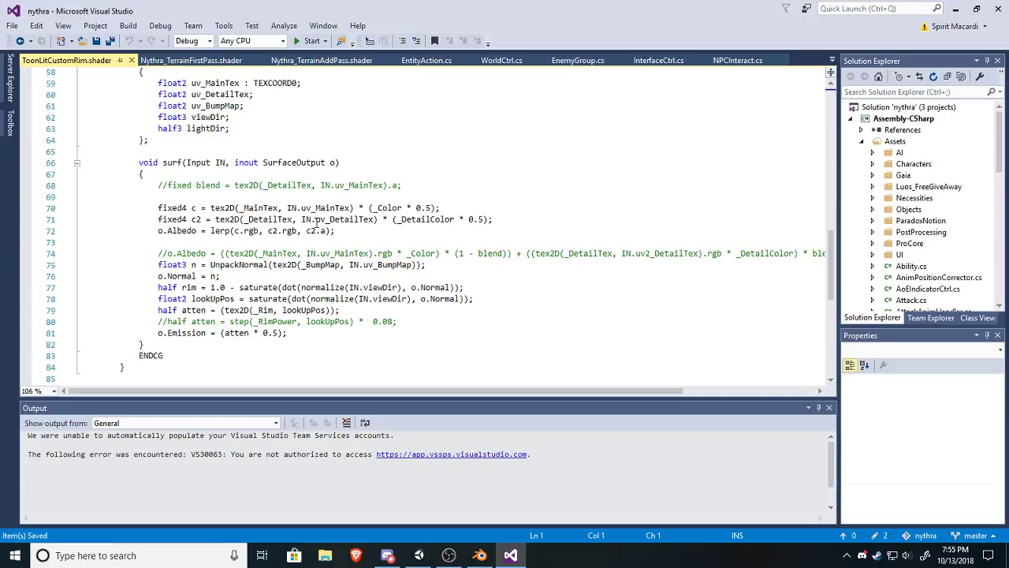
click(427, 207)
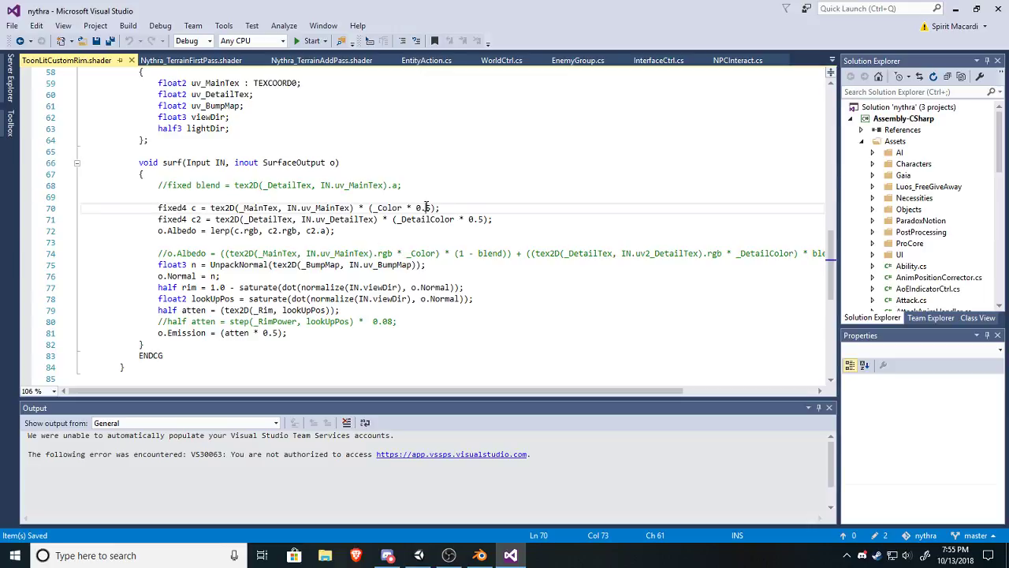
text(7)
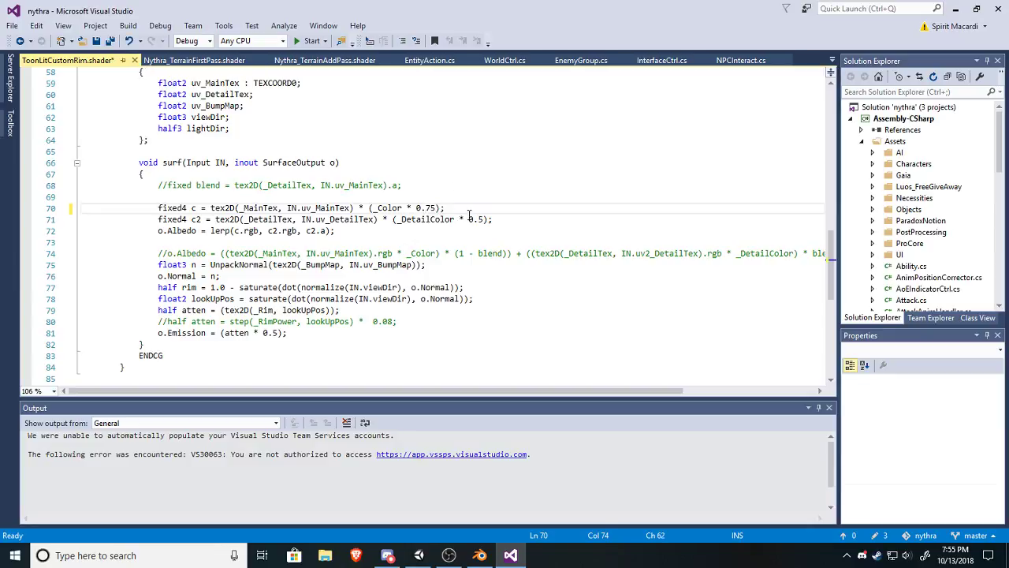
click(478, 220)
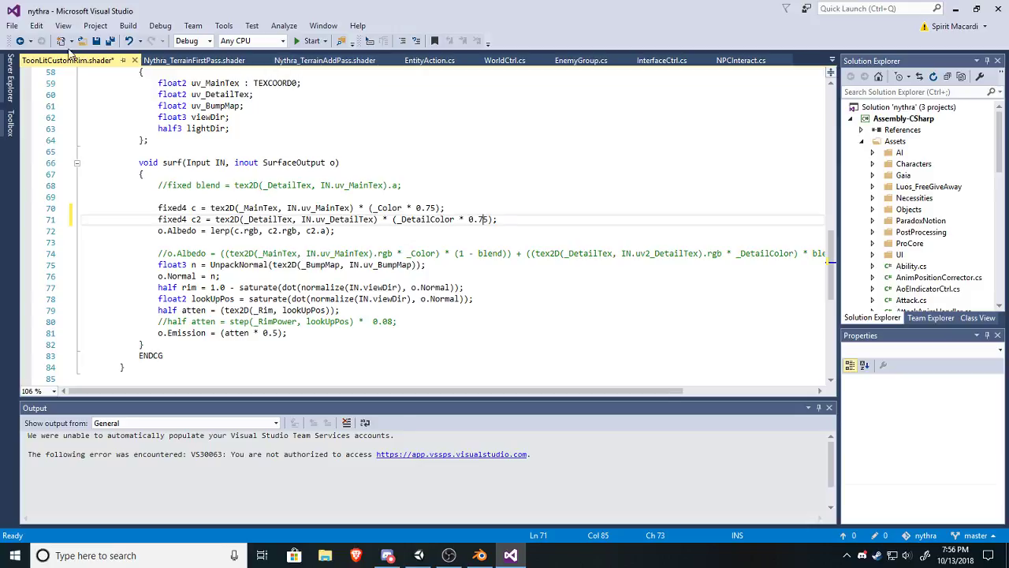
Save ToonLitCustomRim.shader, then select the character's hair mesh in the Unity scene.
click(95, 40)
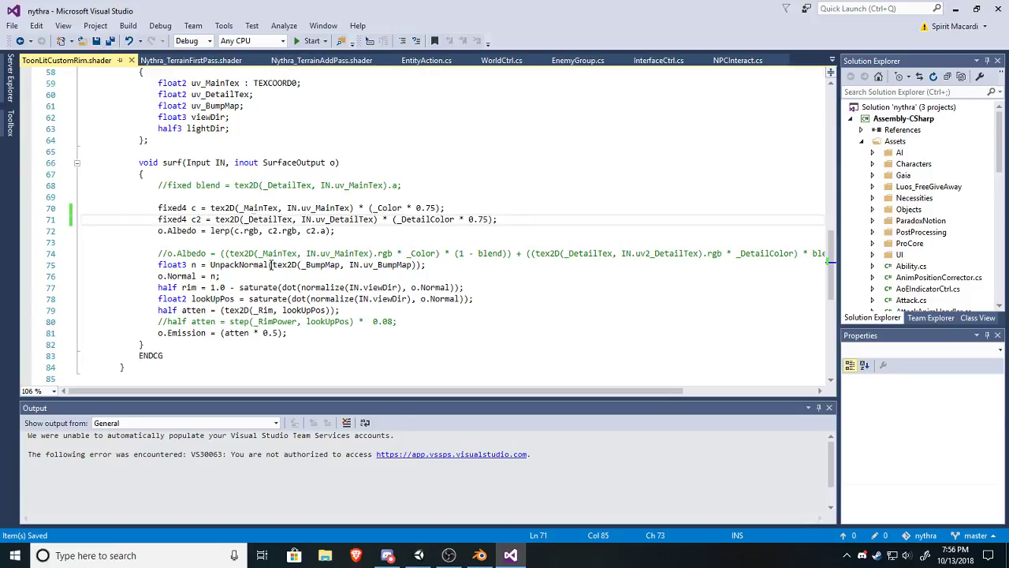
click(447, 556)
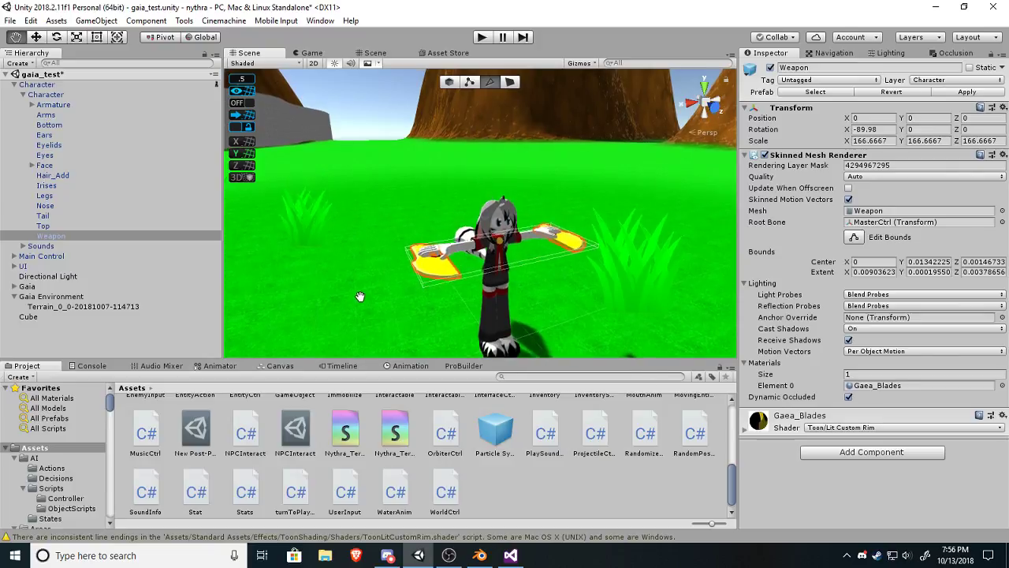
scroll(458, 307, up, 8)
scroll(455, 305, down, 4)
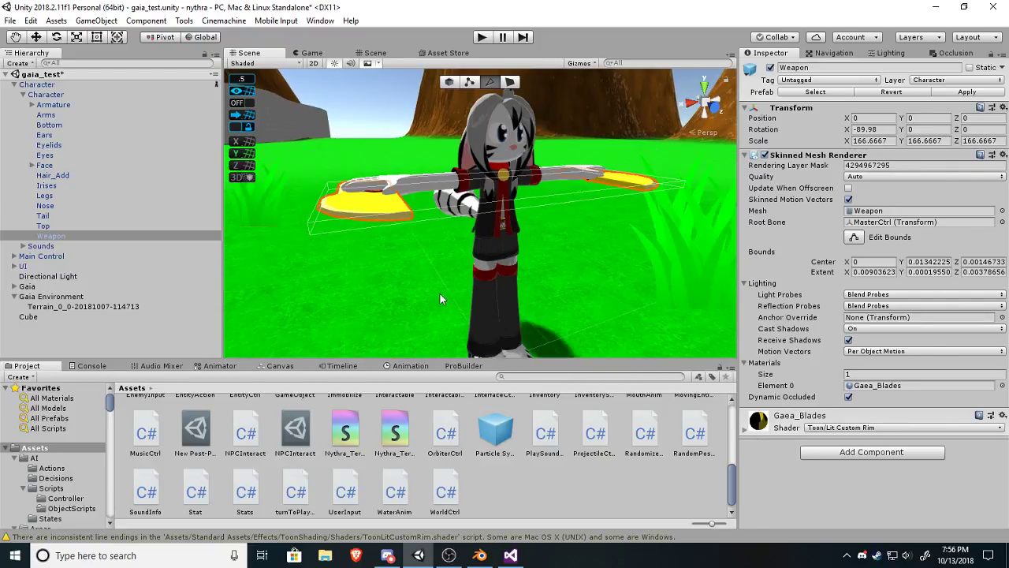
middle_drag(437, 268, 430, 290)
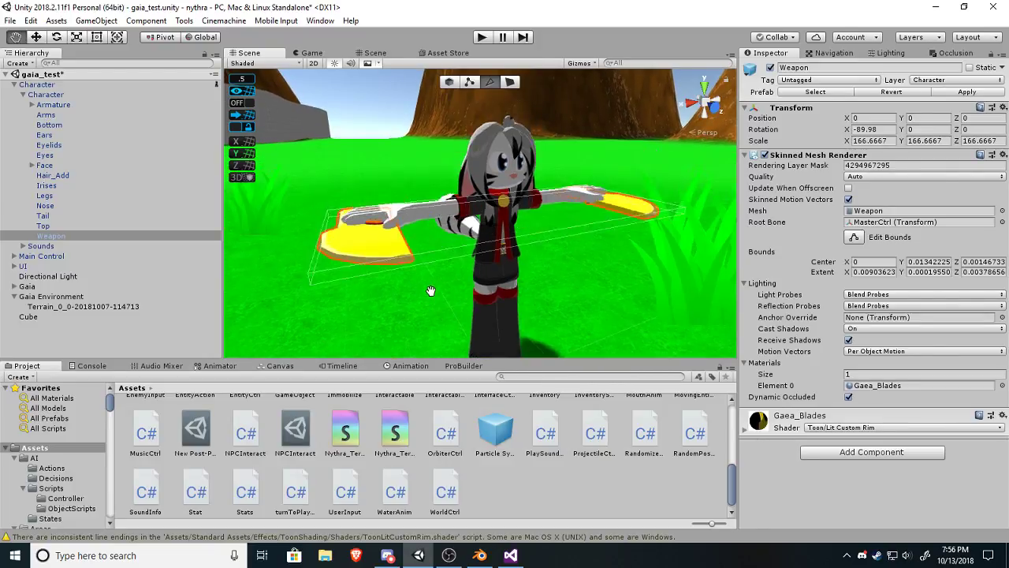
click(484, 206)
click(484, 207)
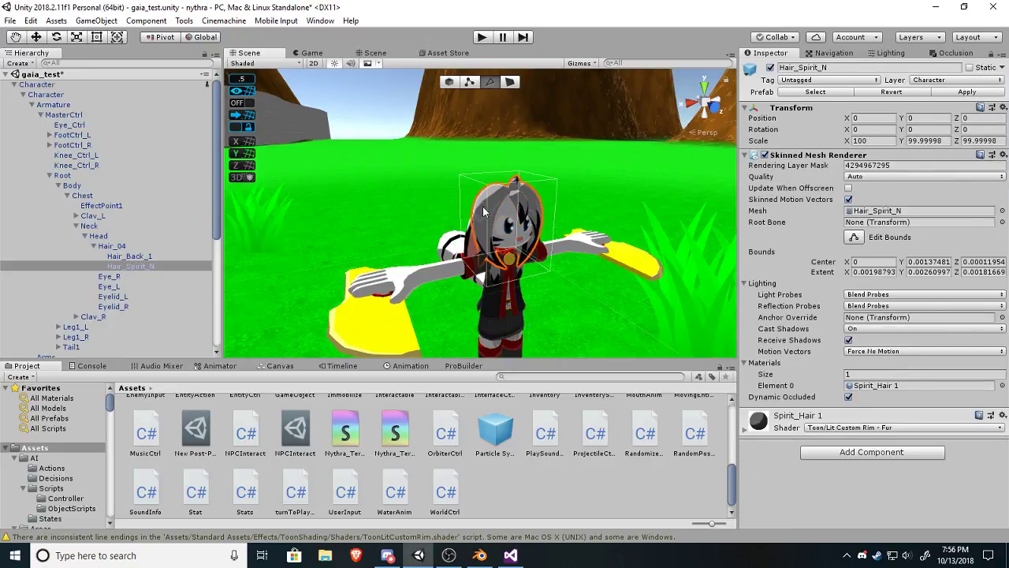
Examine the shading of the character's tail, hair and blades against the terrain from several angles.
right_drag(447, 258, 505, 304)
middle_drag(339, 240, 428, 262)
scroll(428, 261, up, 6)
scroll(482, 284, down, 3)
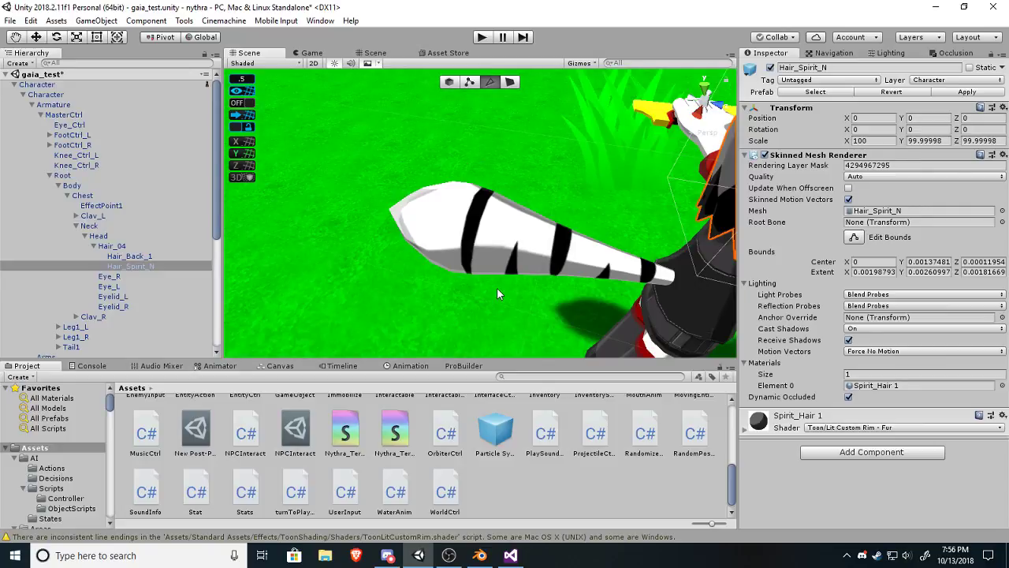
right_drag(550, 303, 353, 199)
scroll(442, 224, down, 8)
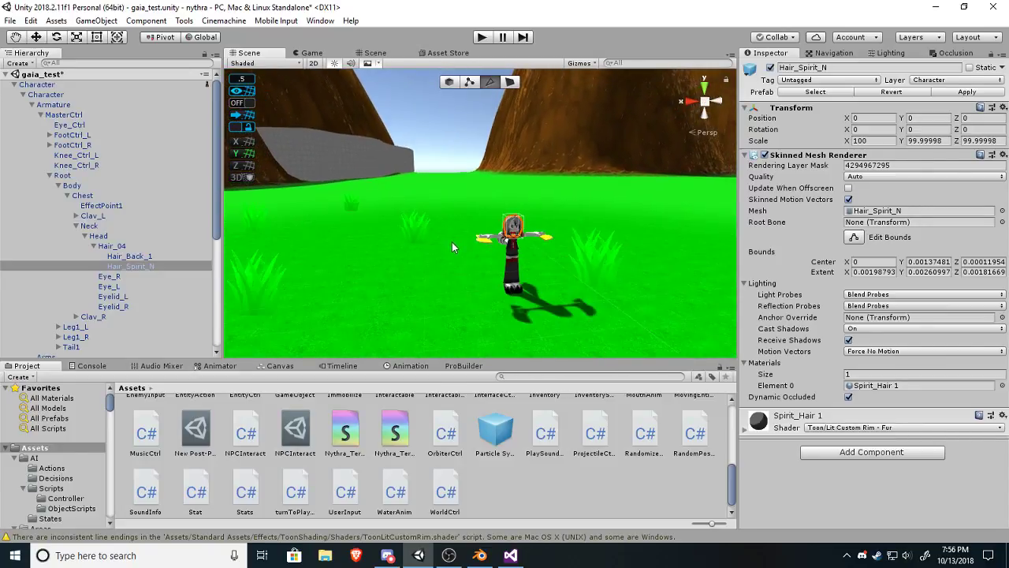
middle_drag(462, 287, 509, 243)
scroll(509, 243, up, 5)
right_drag(510, 241, 770, 259)
scroll(504, 252, down, 3)
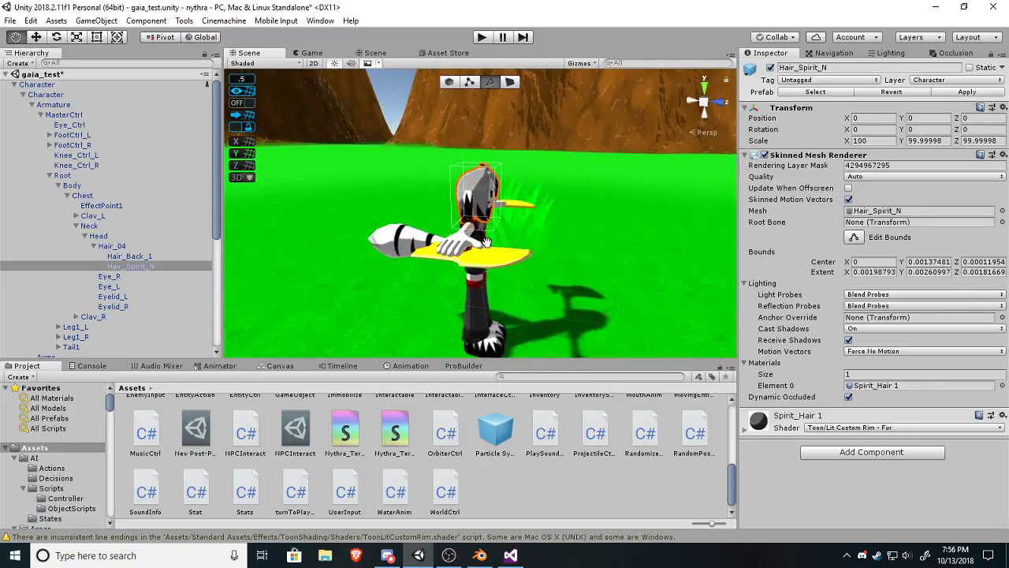
right_drag(441, 272, 515, 310)
scroll(499, 308, up, 4)
middle_drag(499, 308, 540, 317)
scroll(540, 321, down, 5)
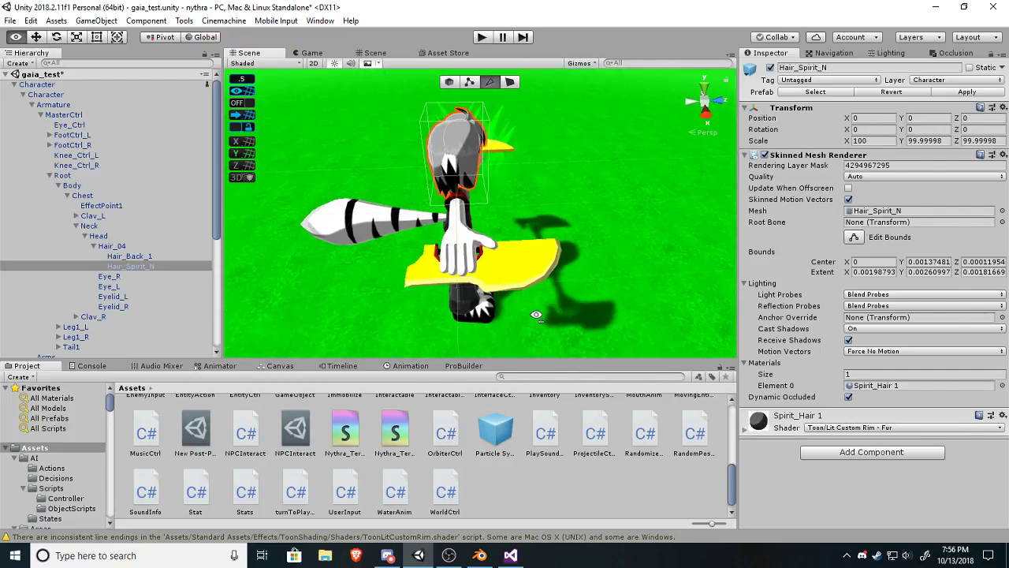
Switch to Visual Studio and set the _Color and _DetailColor multipliers in ToonLitCustomRim.shader to 0.7.
click(480, 555)
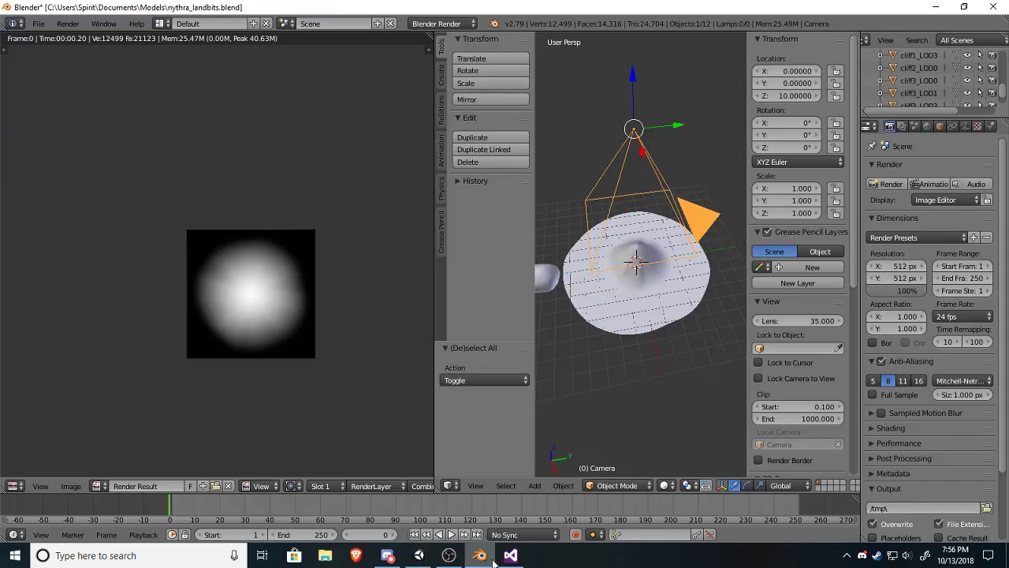
click(510, 555)
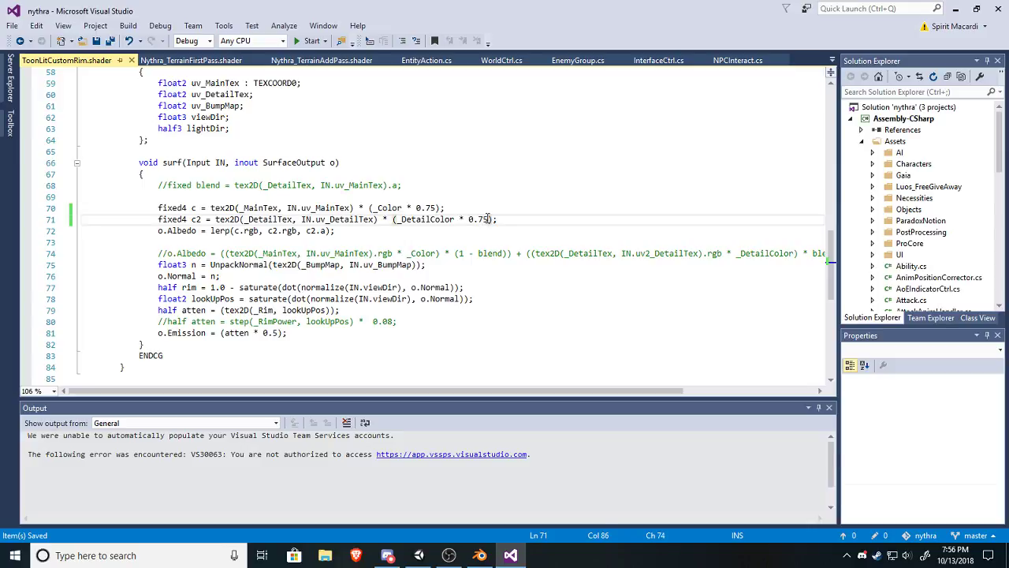
key(BackSpace)
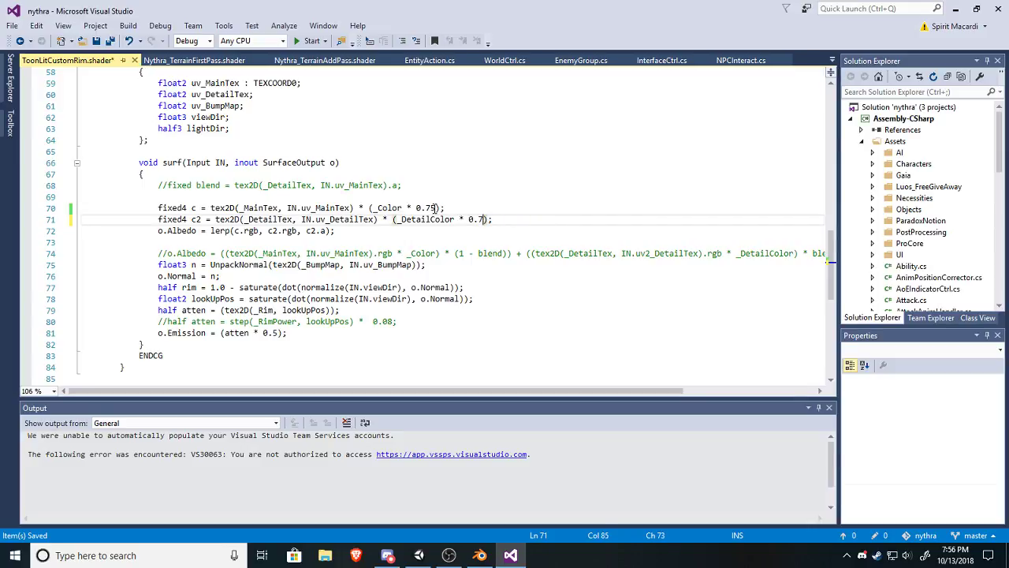
click(437, 207)
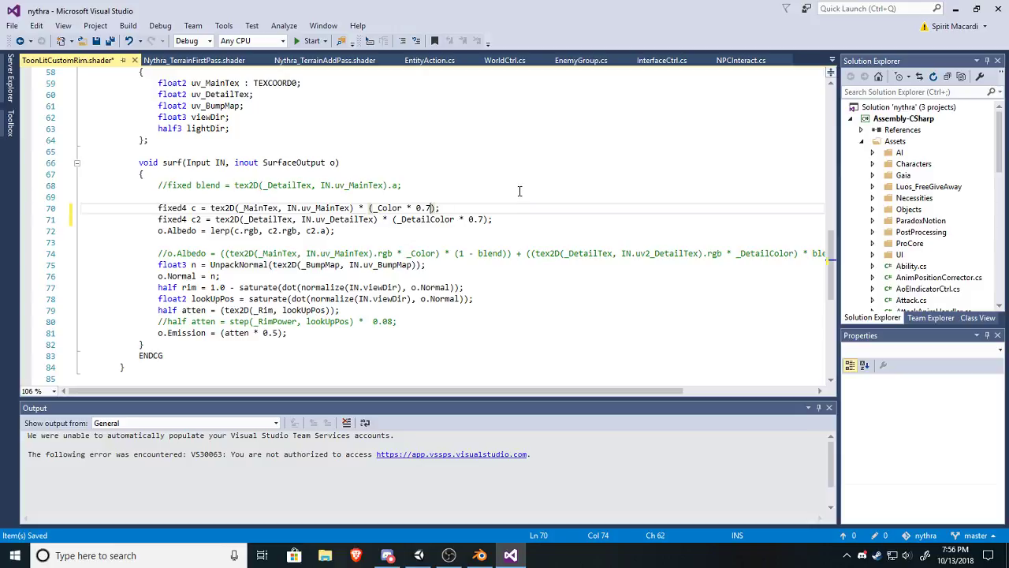
Set the o.Albedo color multiplier to 0.7 in Nythra_TerrainFirstPass.shader and Nythra_TerrainAddPass.shader, and save all open files.
click(205, 61)
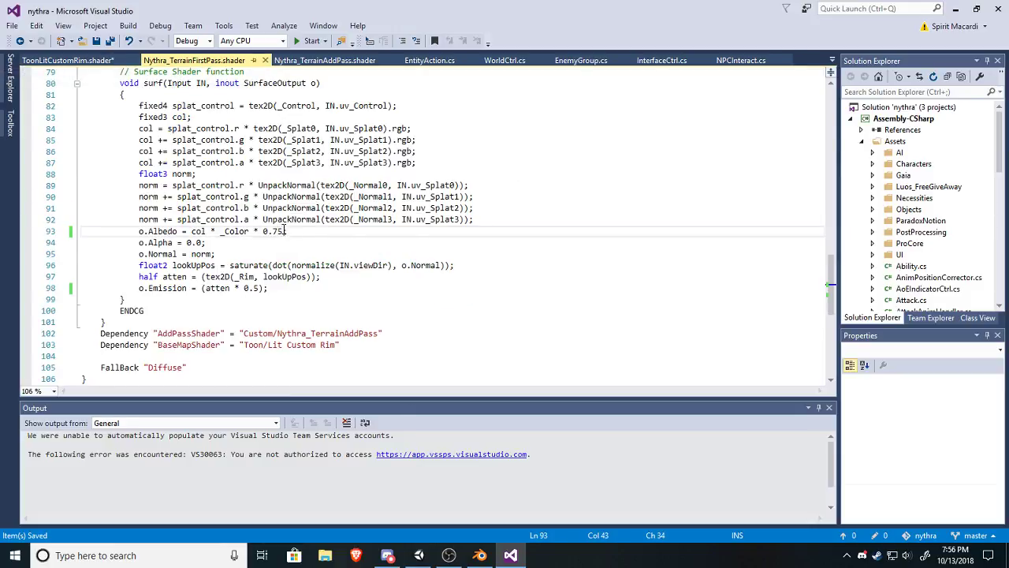
click(331, 60)
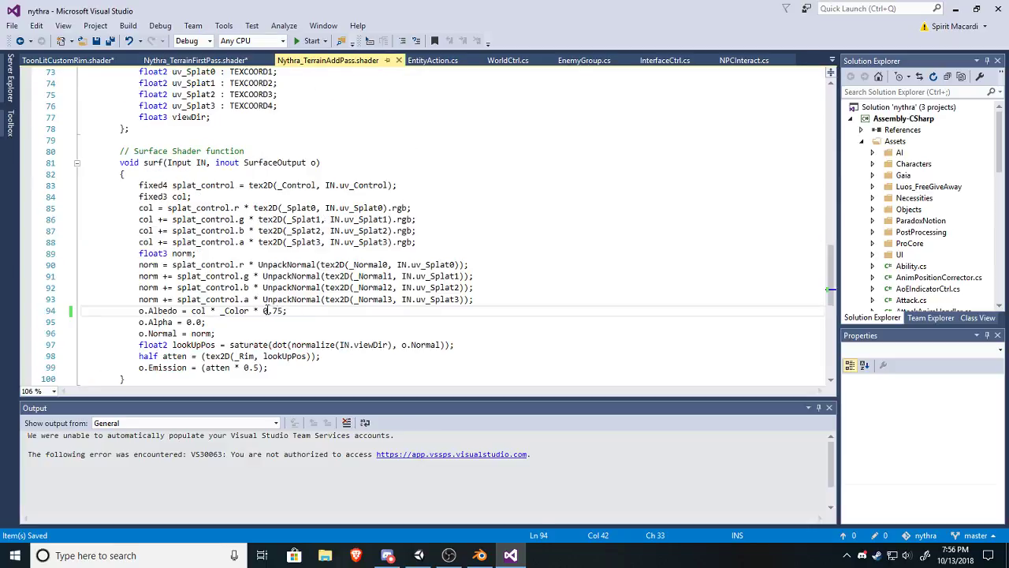
key(BackSpace)
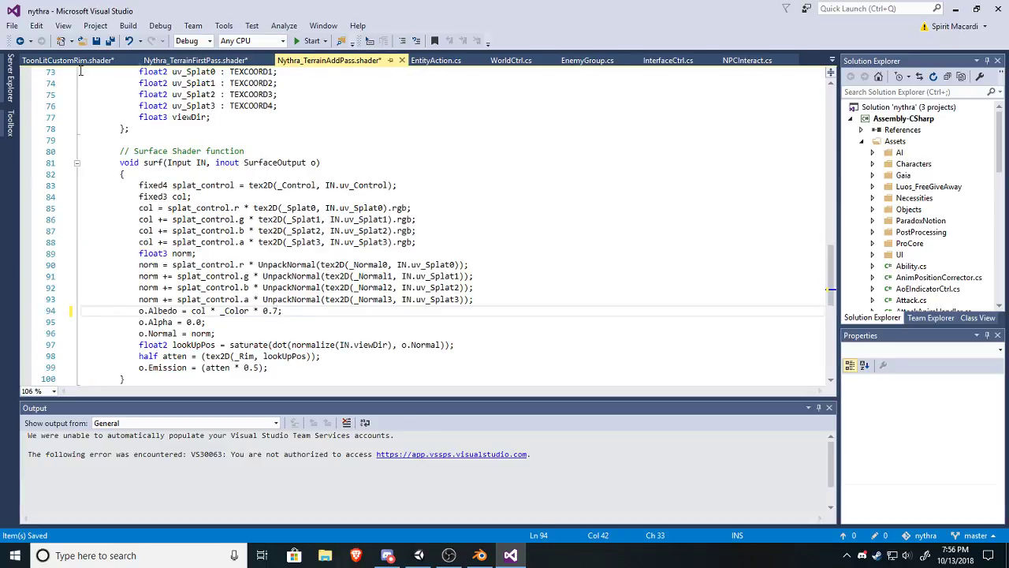
click(110, 41)
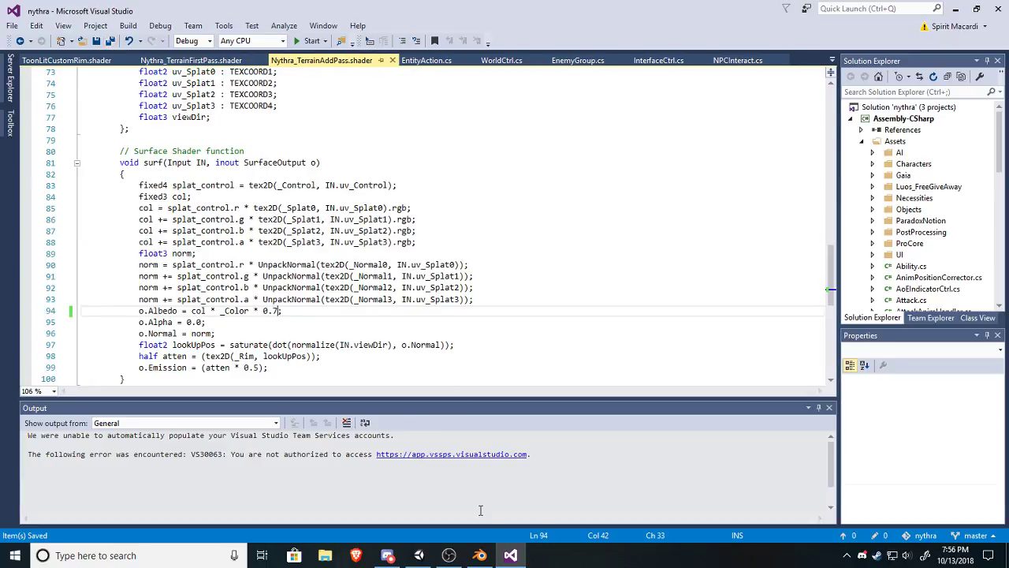
Switch to Unity and examine the brightness of the character, grass and cliffs with the updated shaders.
click(418, 555)
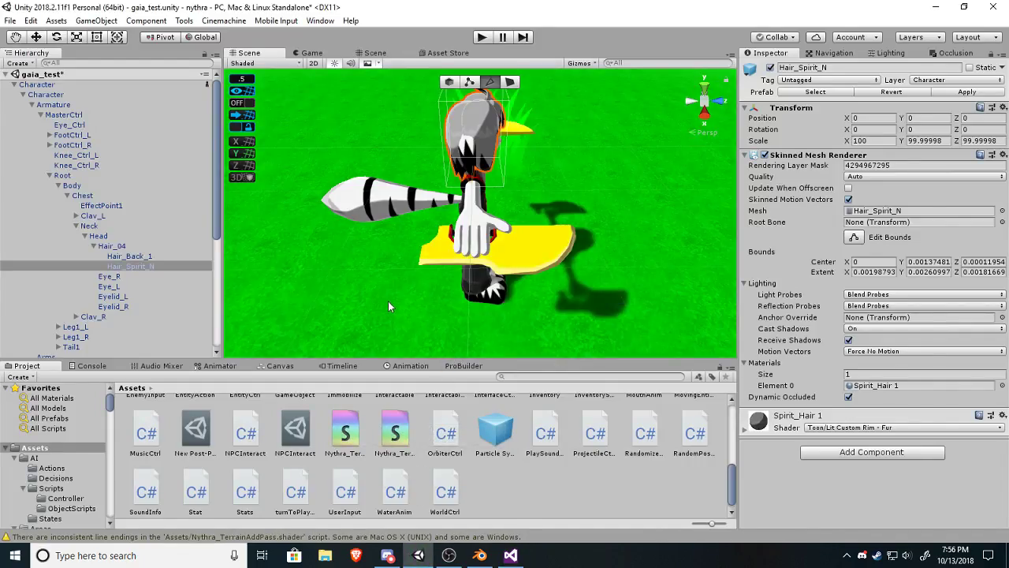
alt+drag(560, 297, 330, 197)
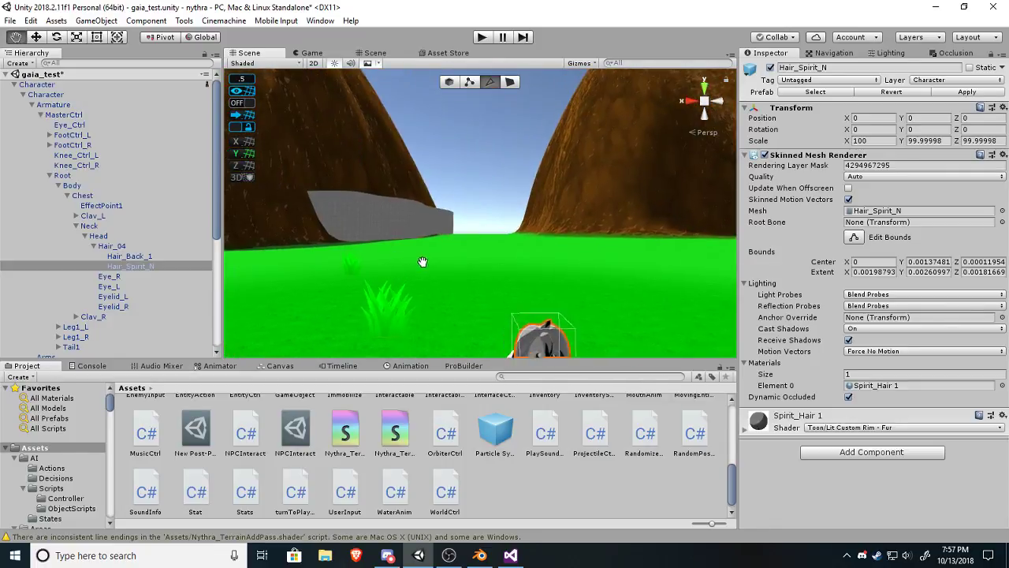
key(f)
alt+drag(572, 305, 554, 294)
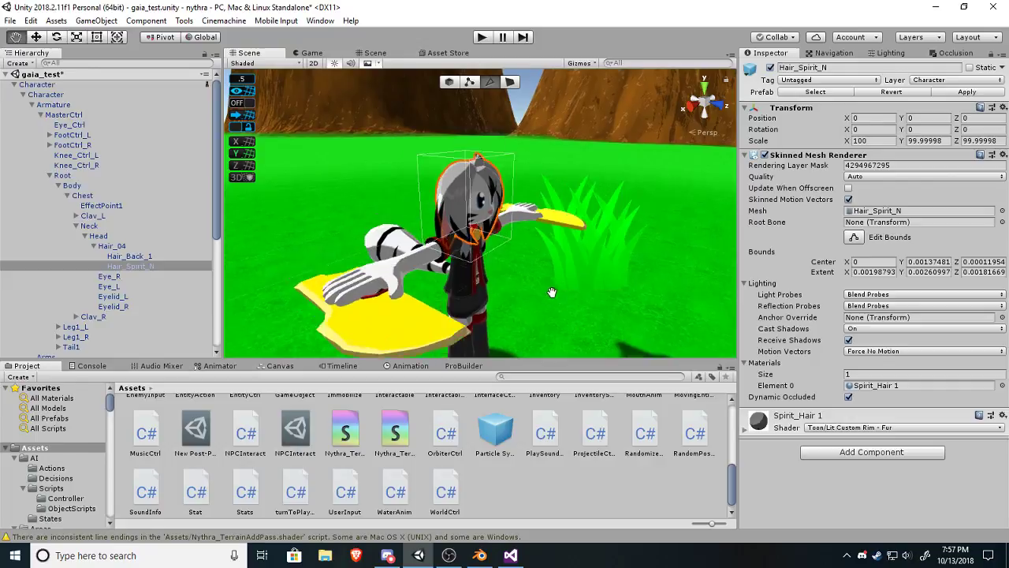
scroll(555, 294, up, 5)
mouse_move(555, 298)
middle_down()
mouse_move(558, 308)
mouse_move(556, 298)
middle_up()
scroll(556, 295, down, 4)
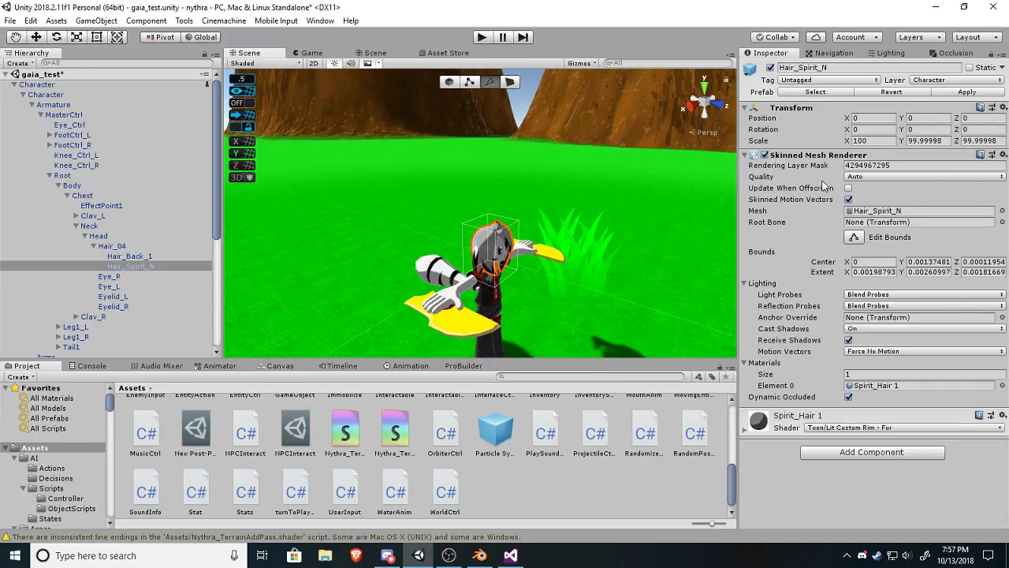
Set the scene's Environment Lighting source to Skybox.
click(889, 53)
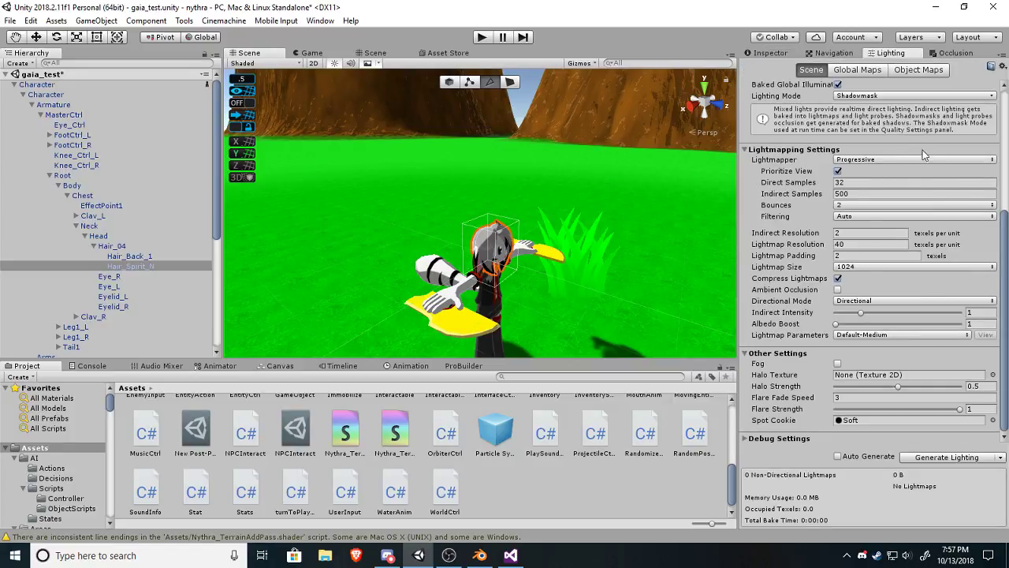
scroll(907, 170, up, 5)
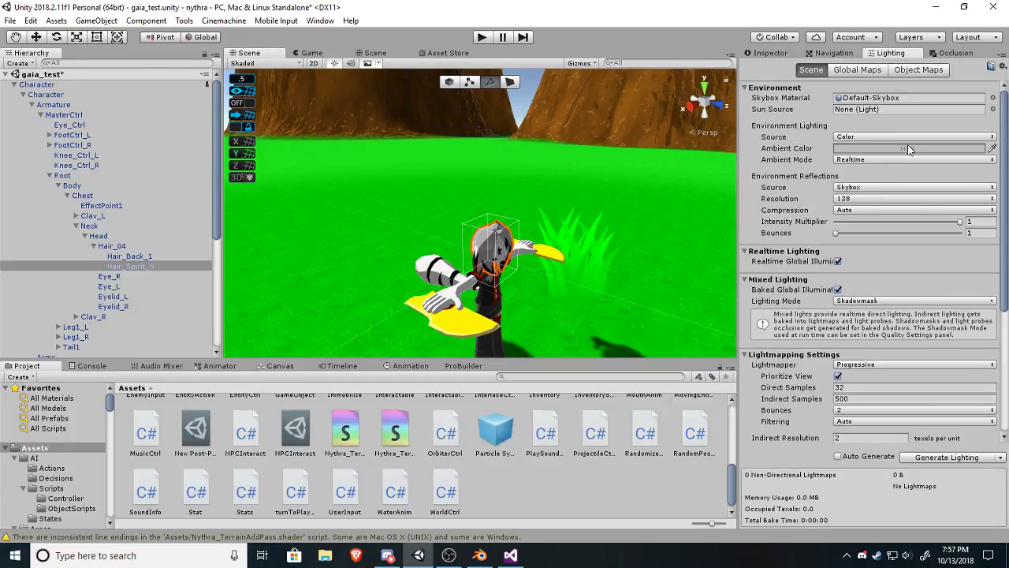
click(916, 138)
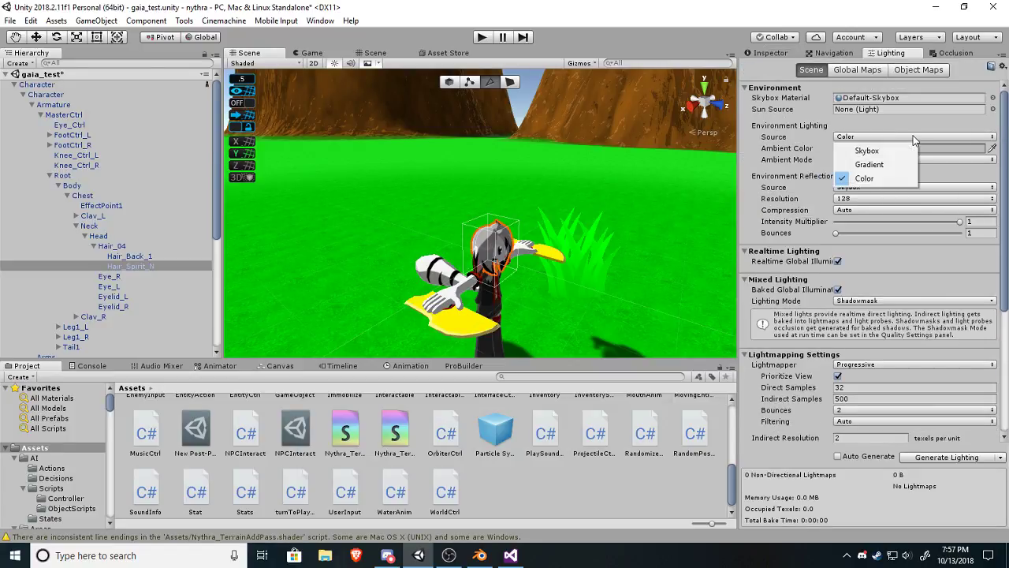
click(850, 150)
Examine the character, terrain and cliffs from several angles under the skybox ambient lighting.
right_drag(622, 271, 458, 210)
middle_drag(457, 210, 453, 137)
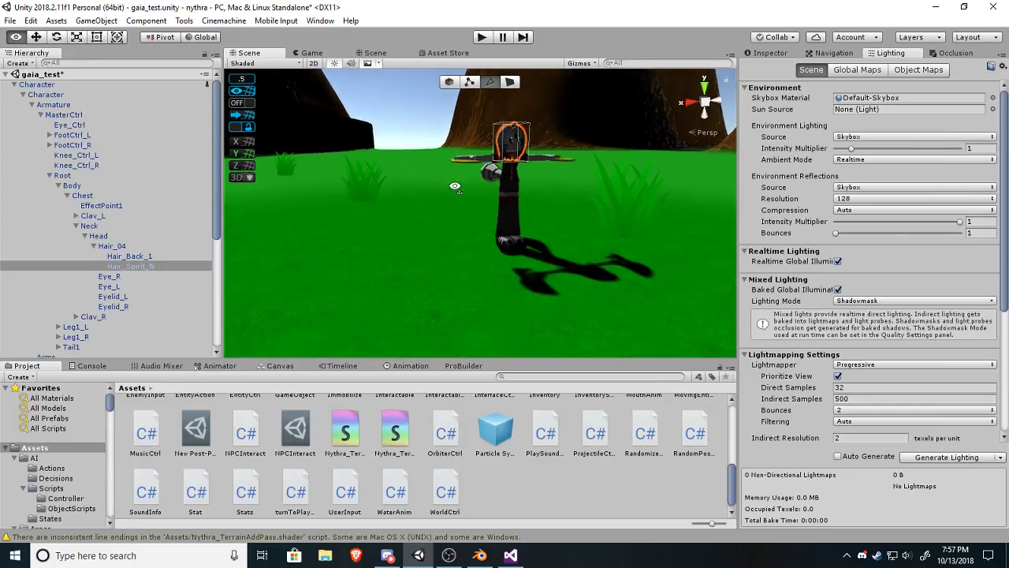
right_drag(452, 137, 495, 182)
middle_drag(495, 182, 463, 321)
right_drag(463, 316, 467, 239)
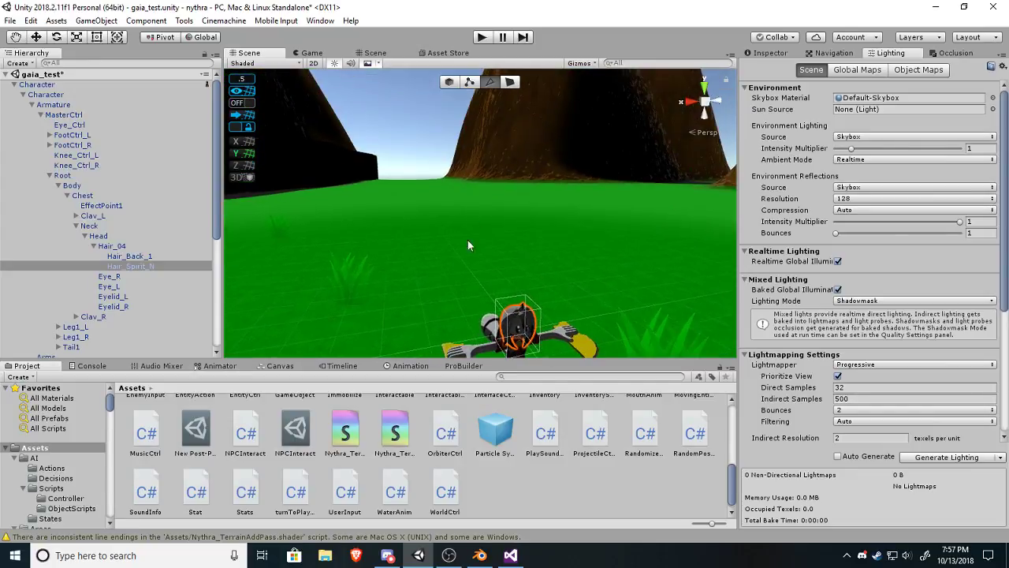
middle_drag(455, 378, 452, 262)
scroll(473, 258, up, 5)
right_drag(486, 256, 530, 290)
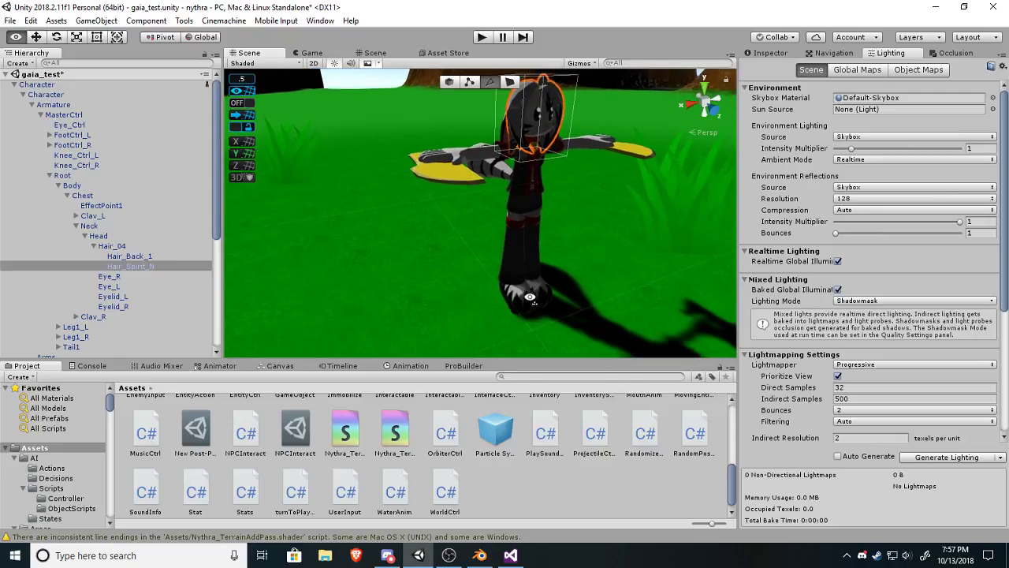
scroll(531, 289, down, 6)
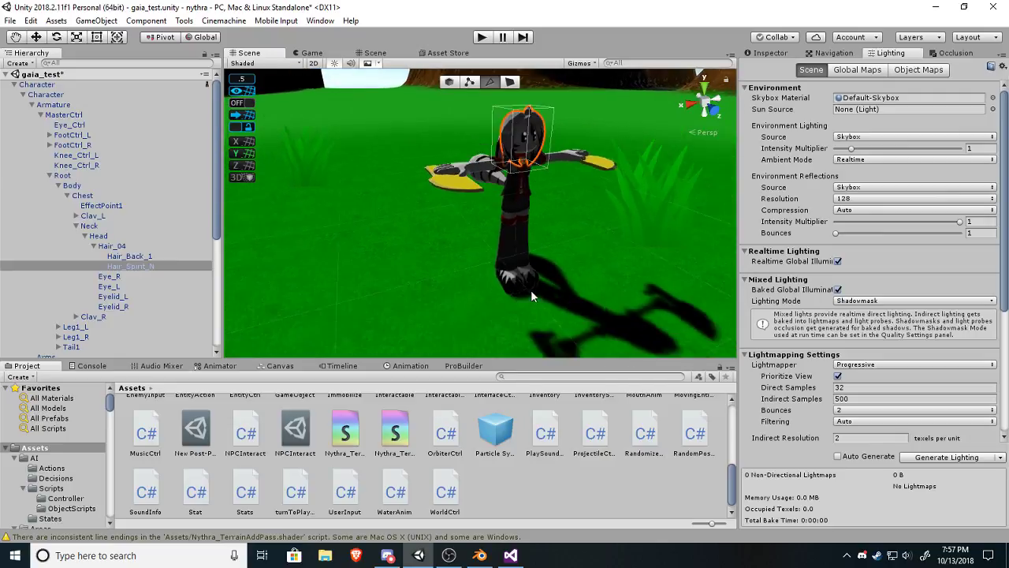
Save the gaia_test scene and create a new scene.
click(11, 20)
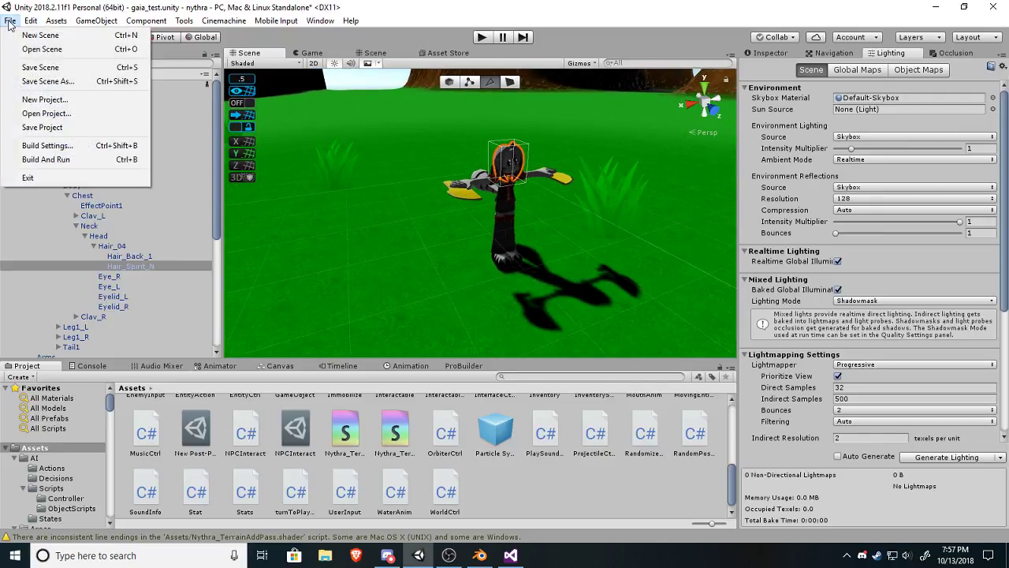
click(26, 67)
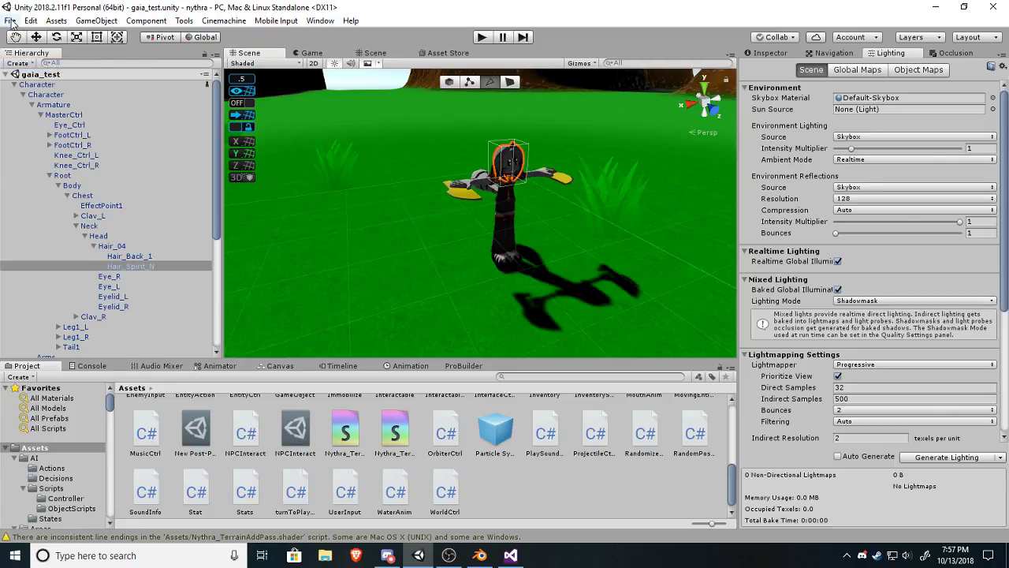
click(11, 21)
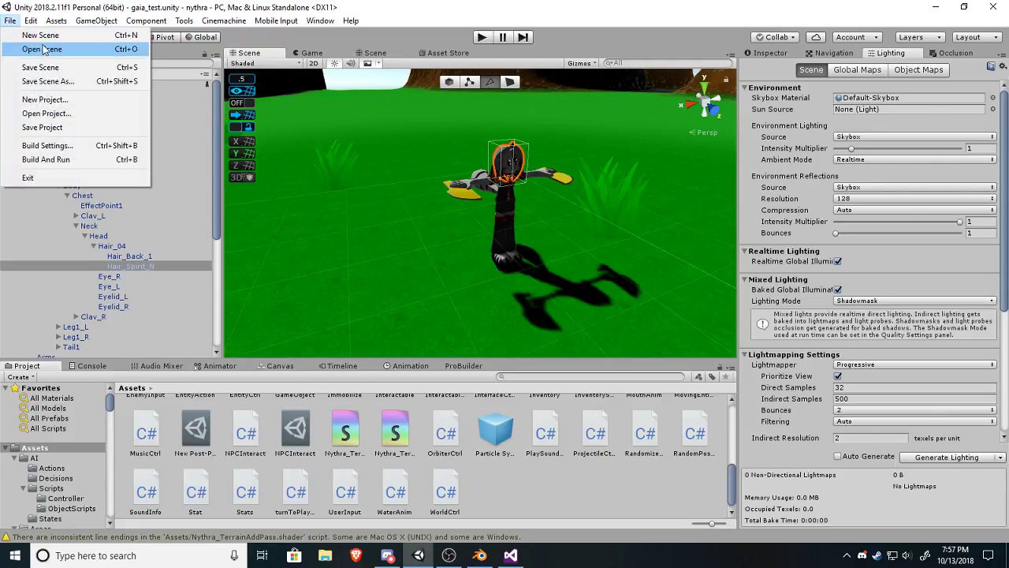
click(40, 36)
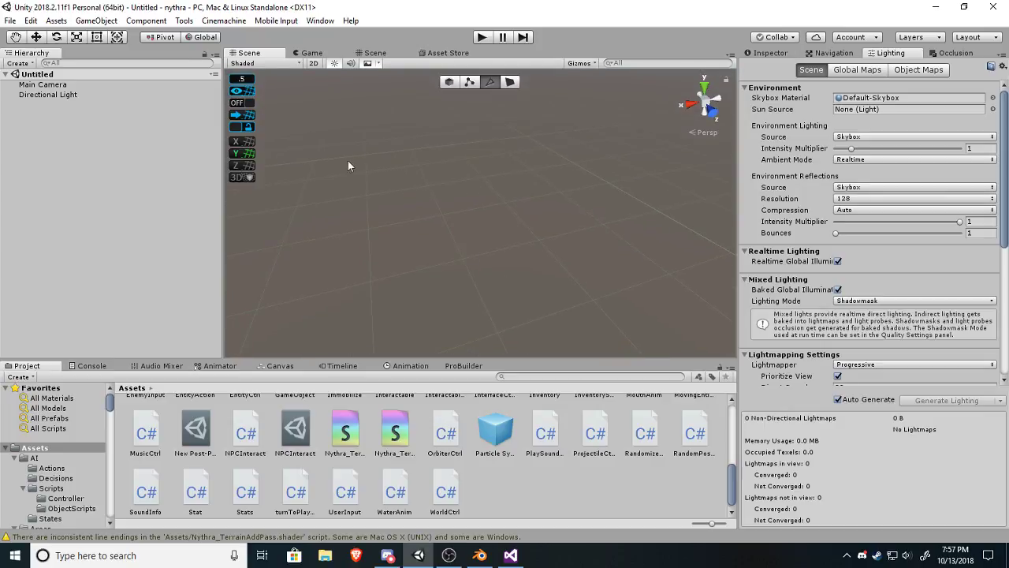
Place the Character asset from the Characters/Main/Player folder into the new scene.
click(98, 20)
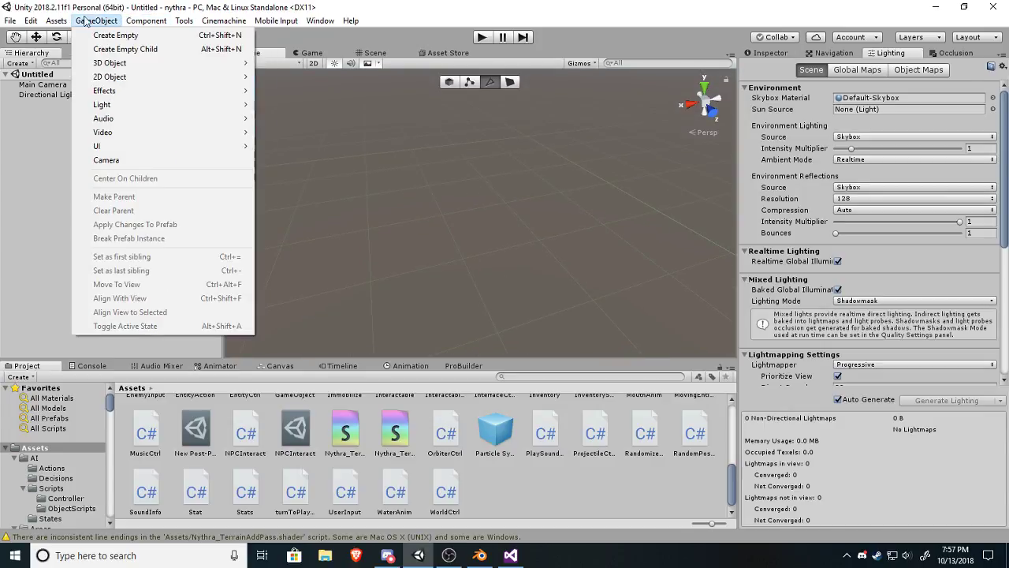
mouse_move(56, 21)
click(67, 500)
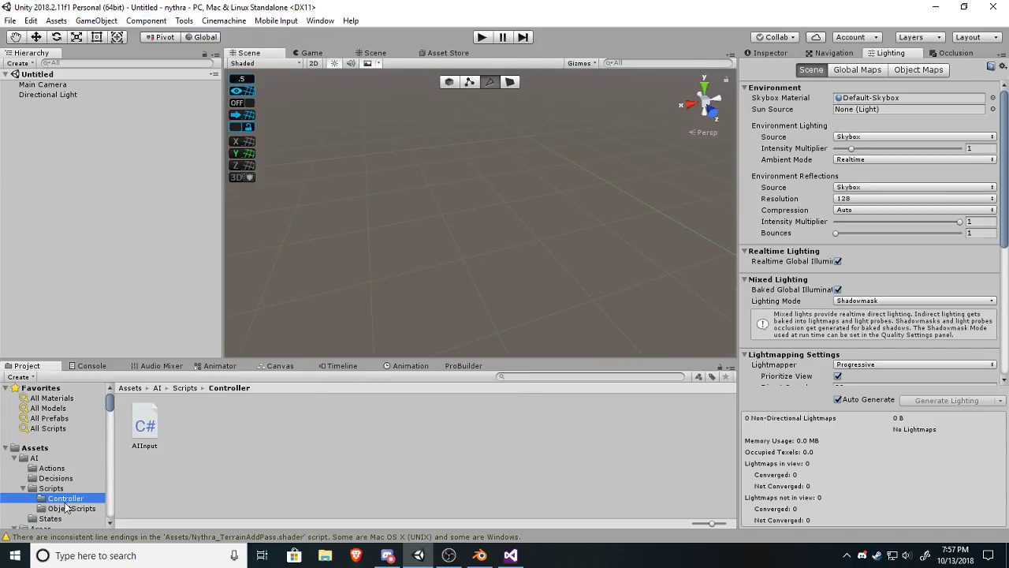
scroll(64, 488, down, 6)
scroll(62, 486, down, 3)
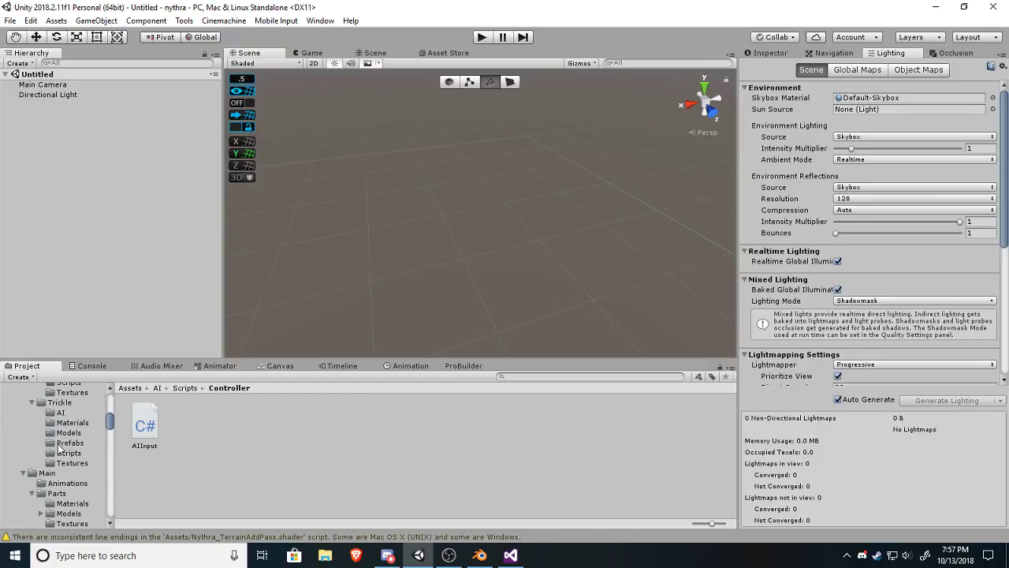
scroll(60, 448, down, 2)
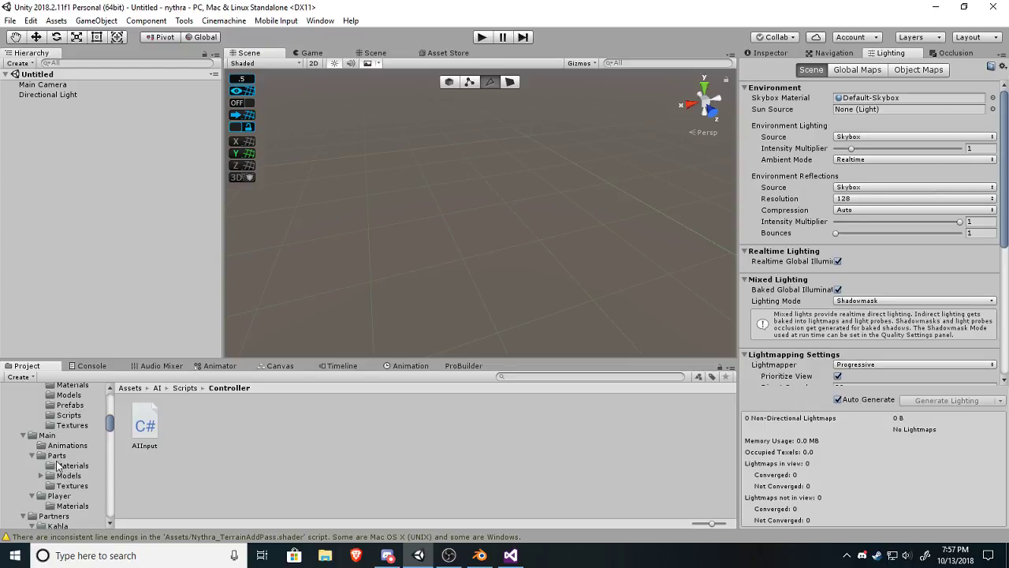
click(68, 496)
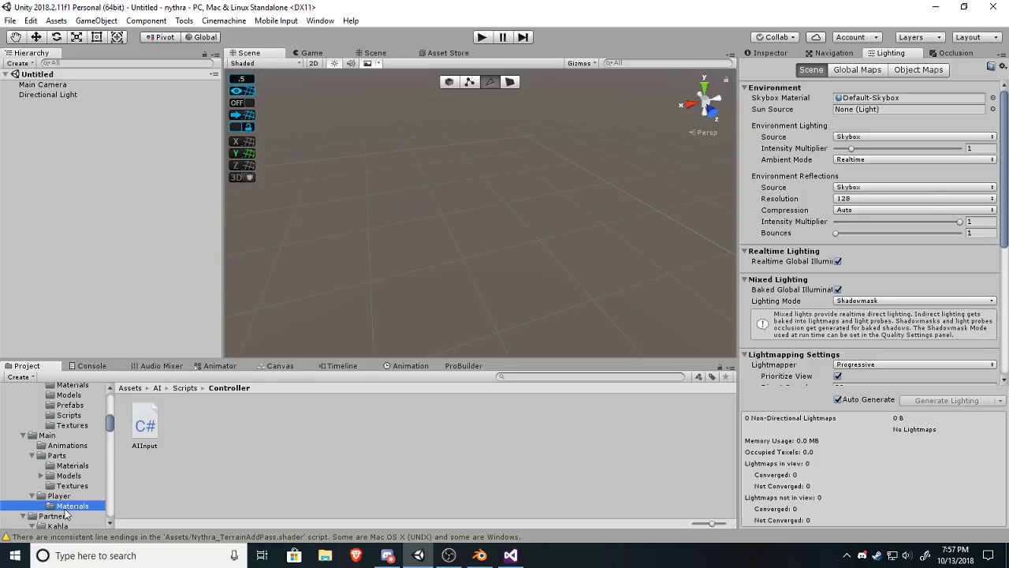
drag(242, 425, 465, 212)
key(f)
right_drag(451, 268, 549, 179)
click(548, 179)
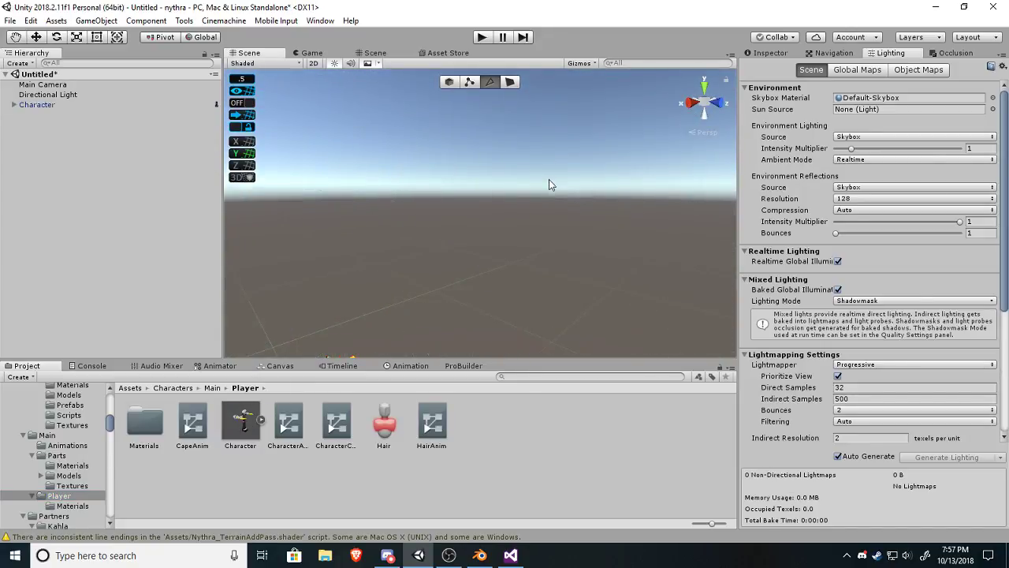
Examine the character's shading in the empty scene from several angles and distances.
middle_drag(386, 272, 470, 207)
scroll(469, 223, up, 3)
scroll(467, 235, up, 5)
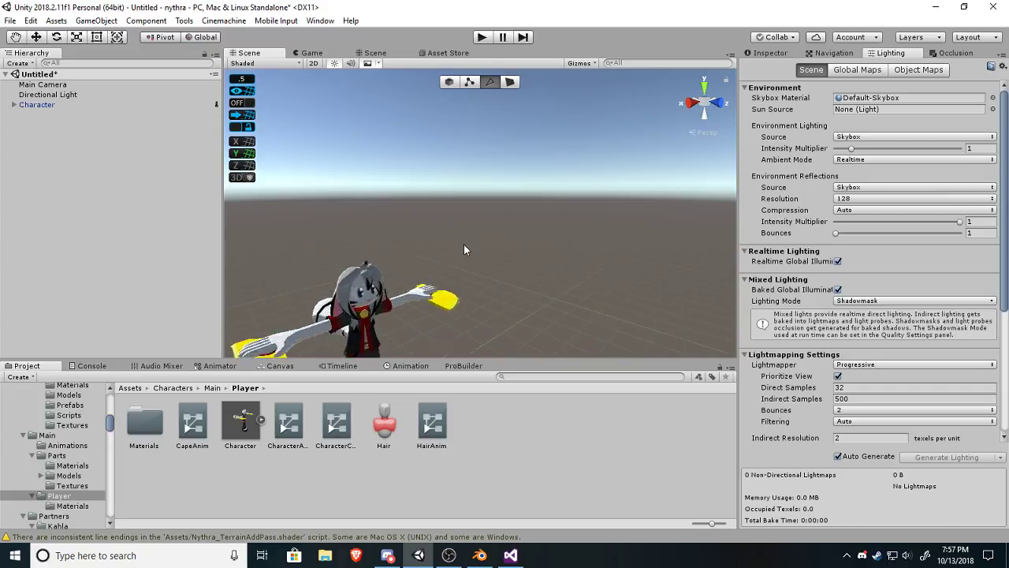
right_drag(441, 254, 379, 347)
middle_drag(406, 288, 442, 286)
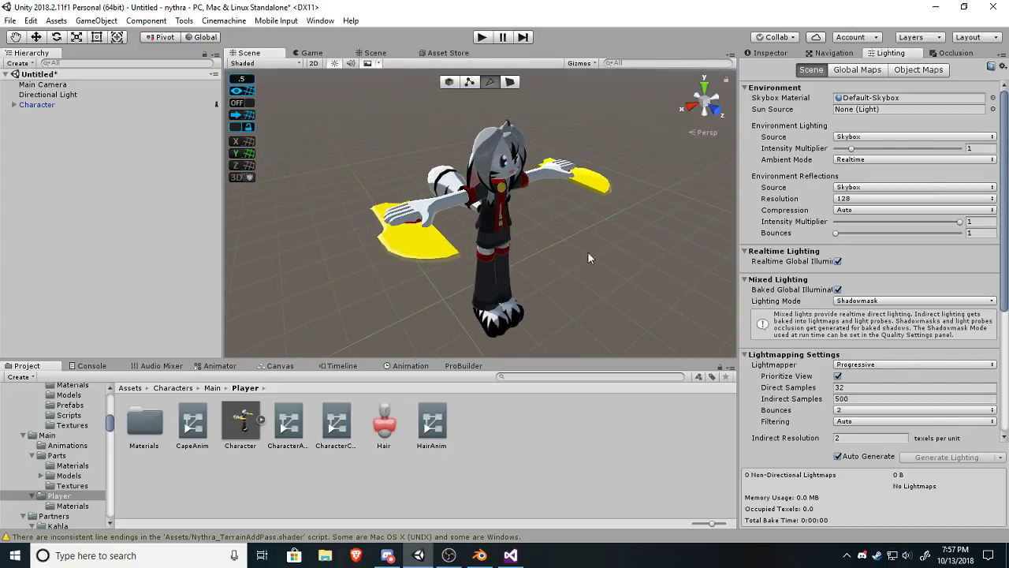
right_drag(587, 251, 620, 213)
right_drag(658, 302, 613, 277)
scroll(597, 277, up, 4)
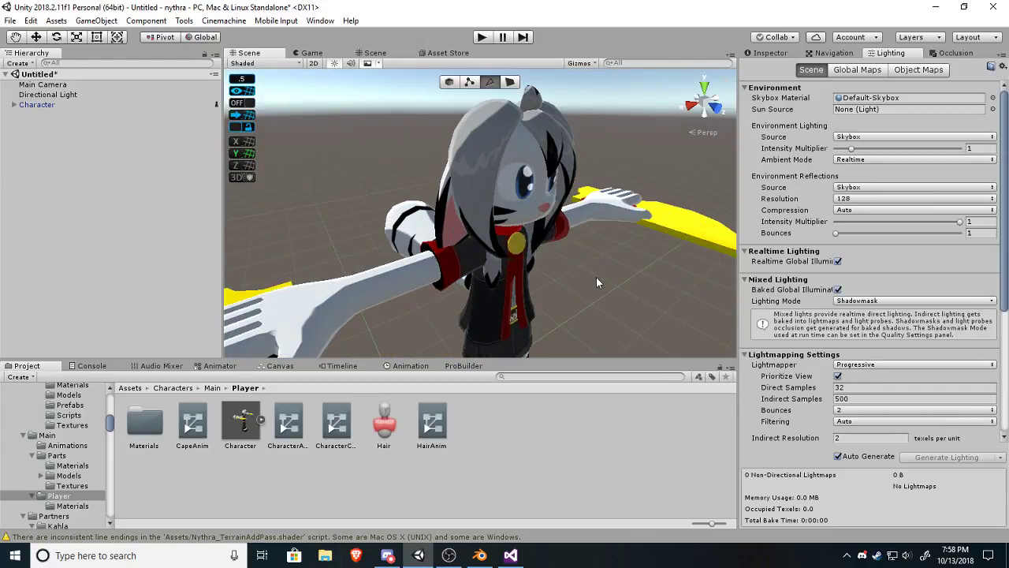
scroll(590, 279, down, 3)
mouse_move(573, 312)
right_down()
mouse_move(568, 291)
mouse_move(569, 307)
right_up()
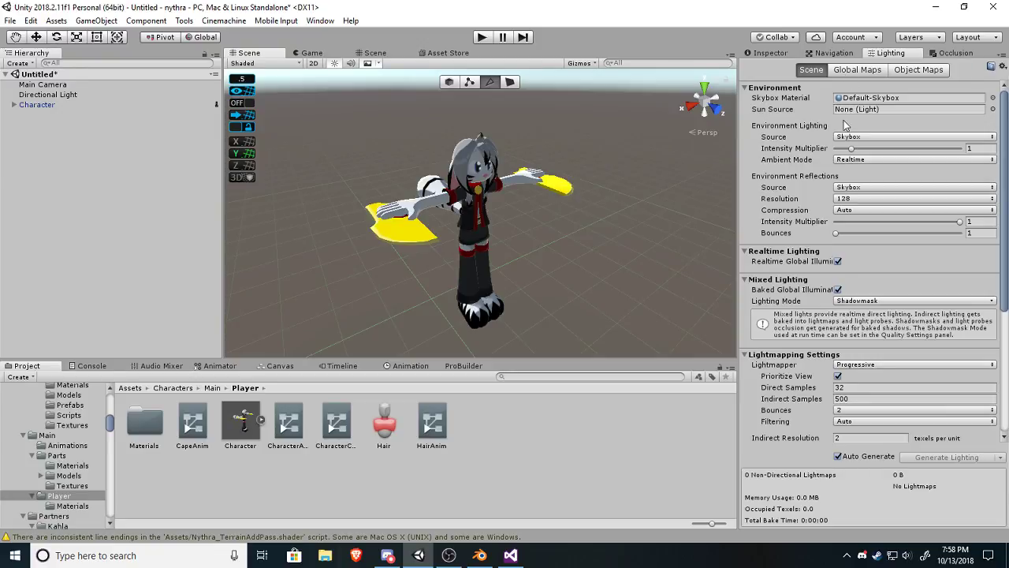
Compare the character's shading under the Color and Skybox Environment Lighting sources, ending on Skybox.
click(869, 137)
click(867, 183)
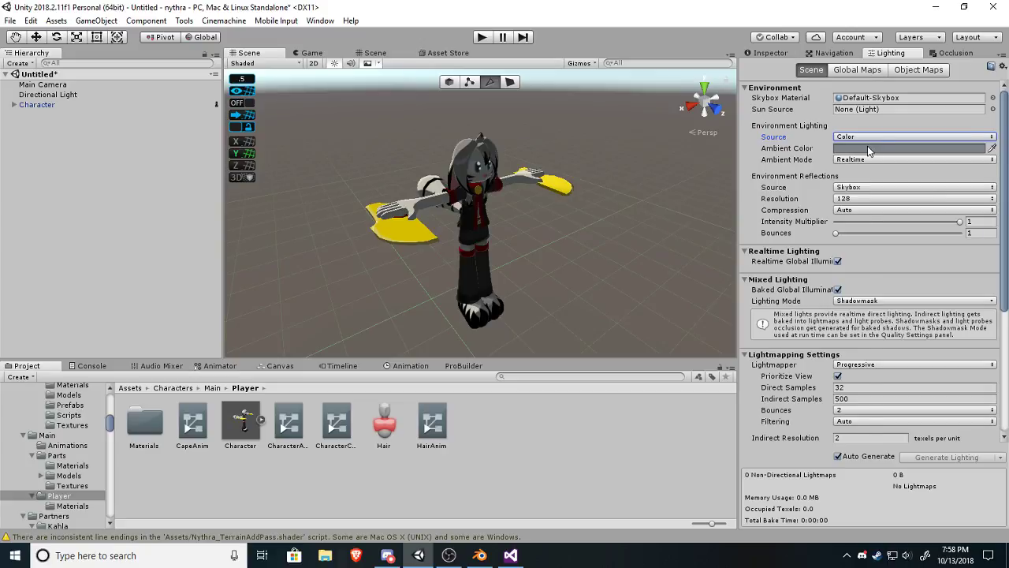
click(867, 149)
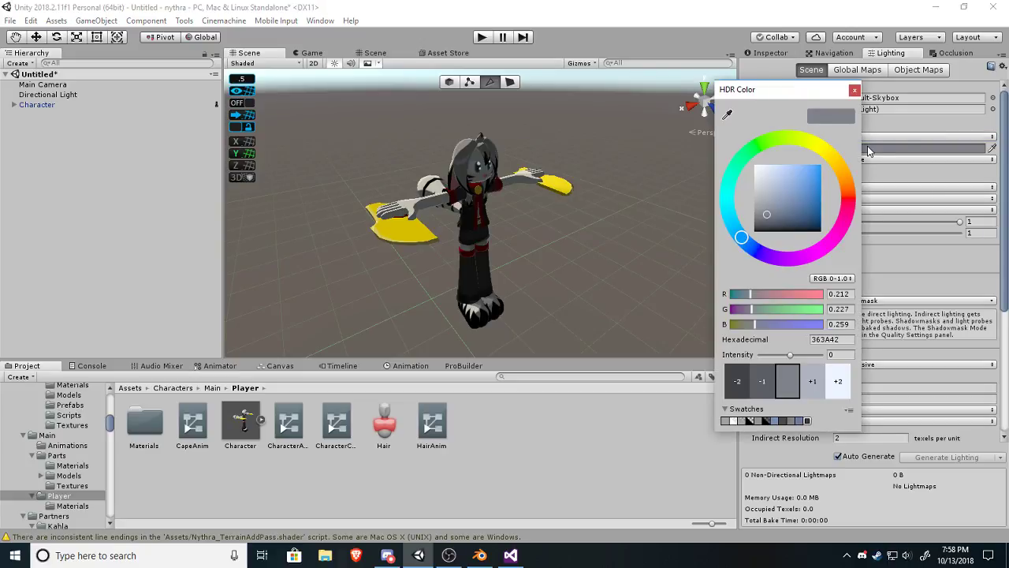
click(853, 91)
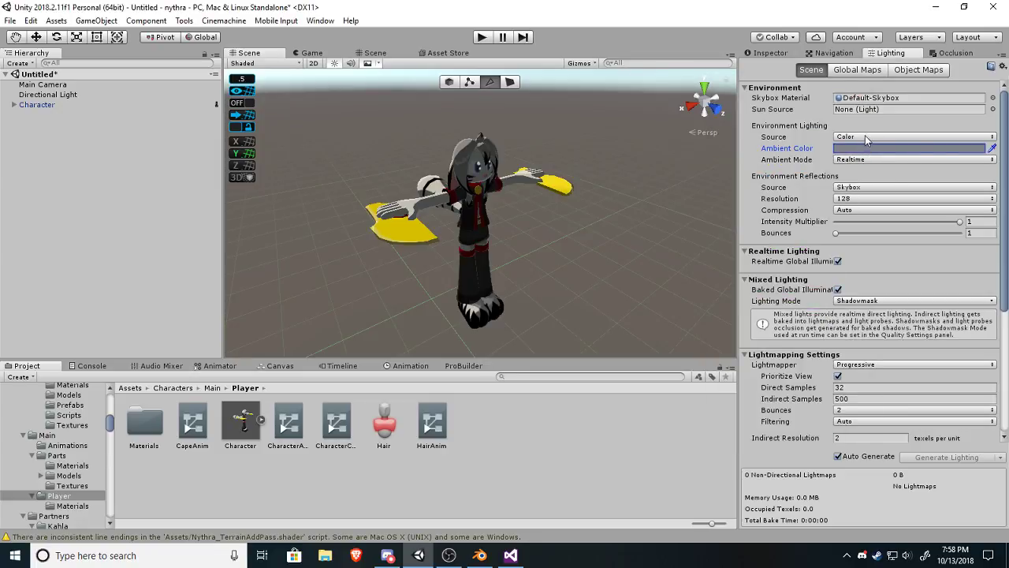
click(865, 136)
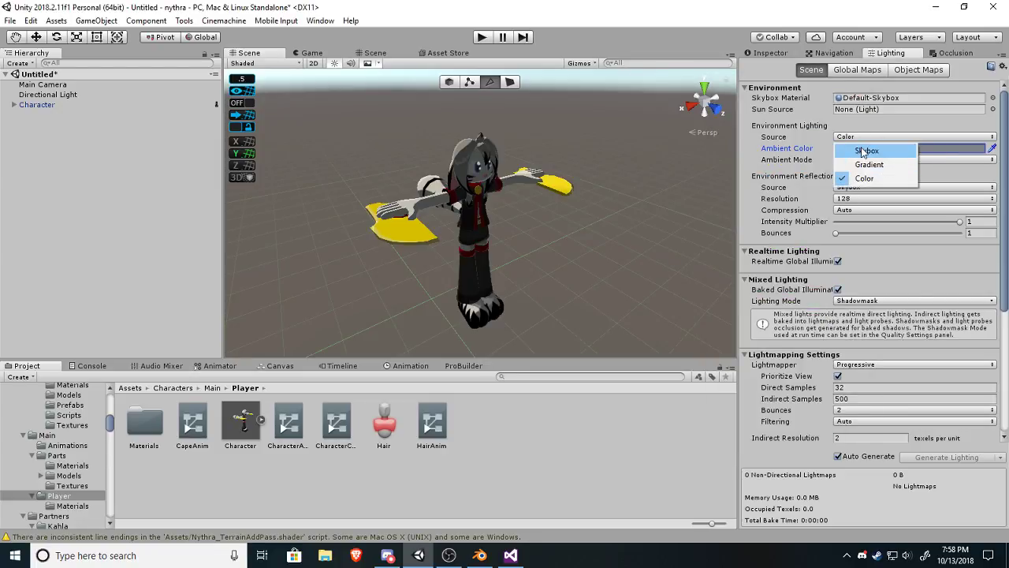
click(865, 150)
alt+drag(554, 239, 546, 276)
scroll(547, 276, up, 6)
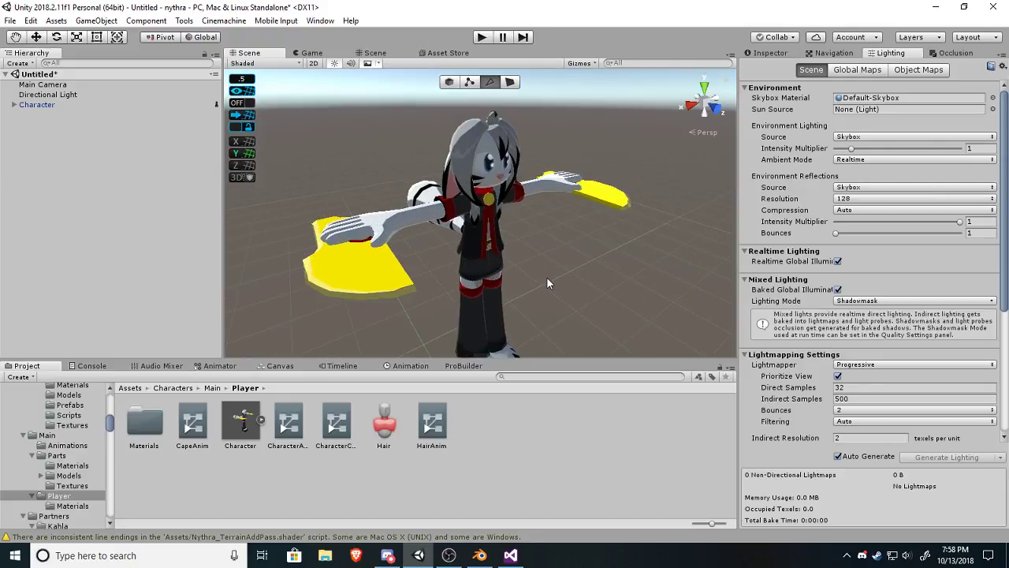
mouse_move(546, 277)
middle_down()
mouse_move(548, 289)
mouse_move(550, 282)
middle_up()
scroll(550, 281, down, 5)
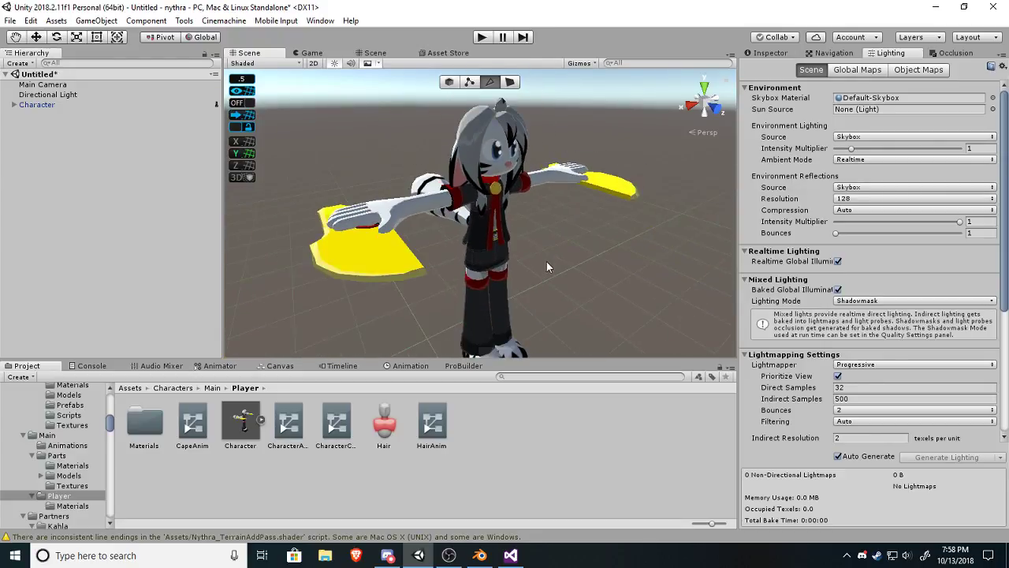
Open the gaia_test scene from the Areas folder without saving the untitled scene, and bring the character into view.
click(15, 21)
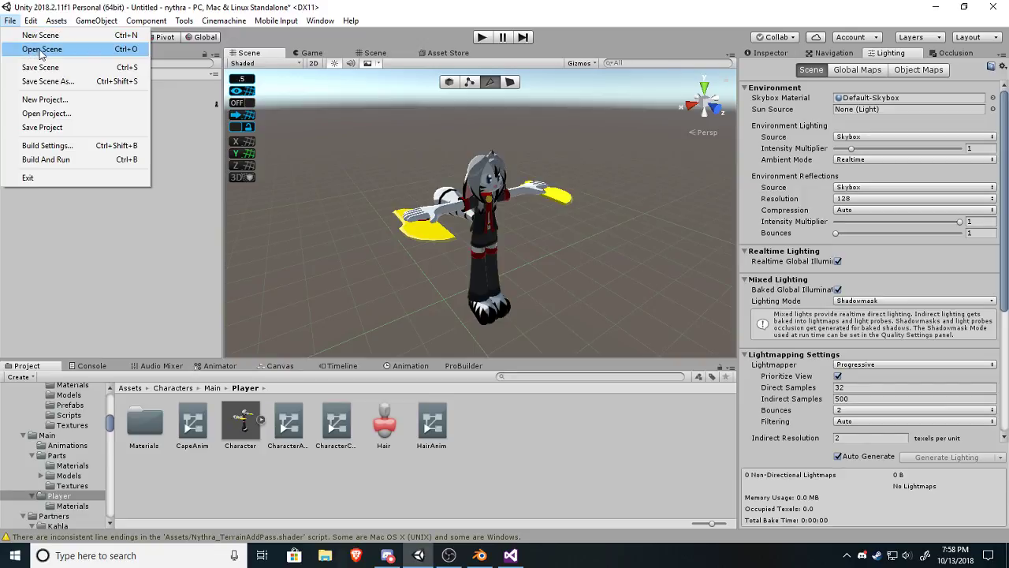
click(41, 50)
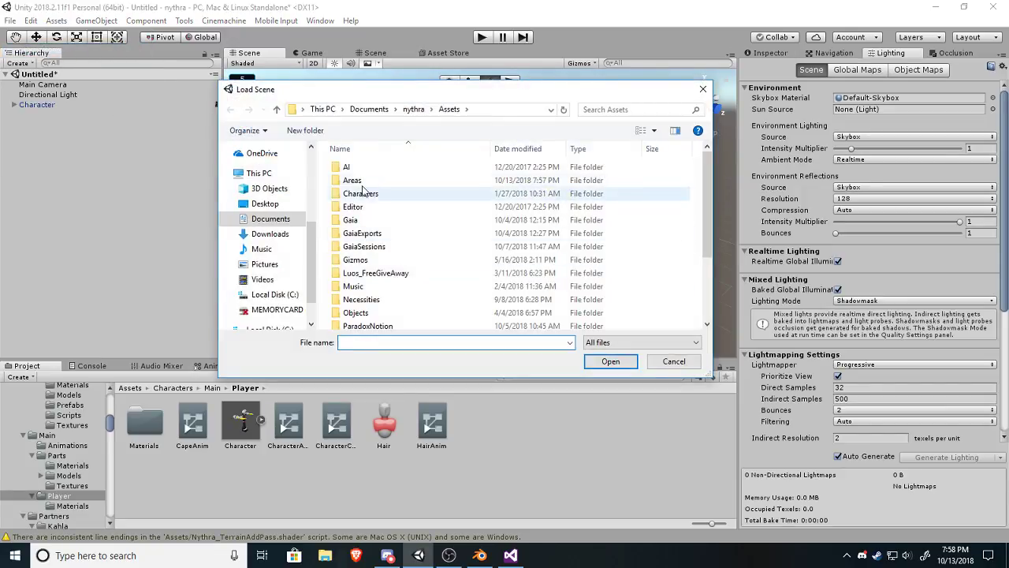
double_click(356, 180)
double_click(369, 207)
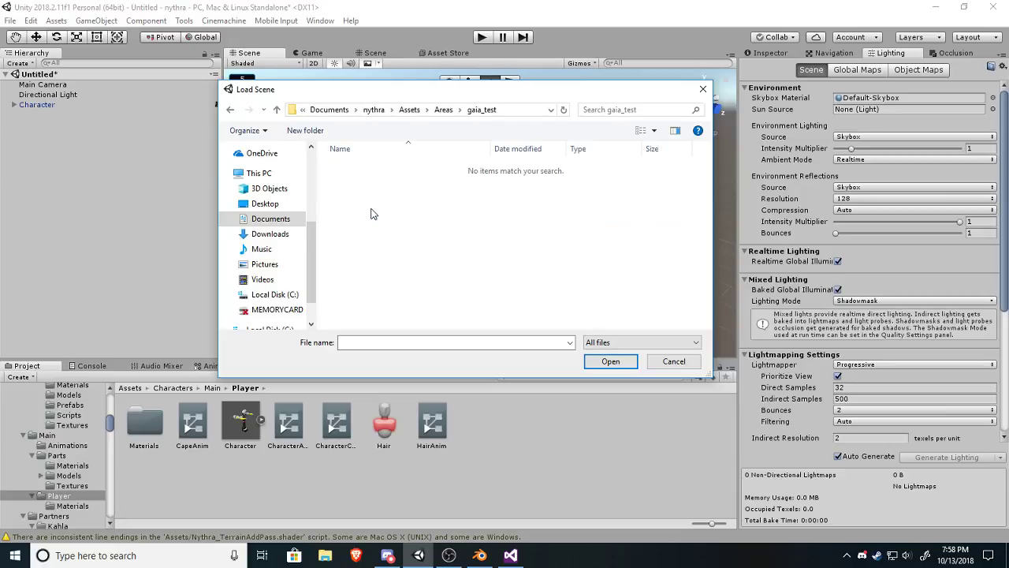
click(443, 111)
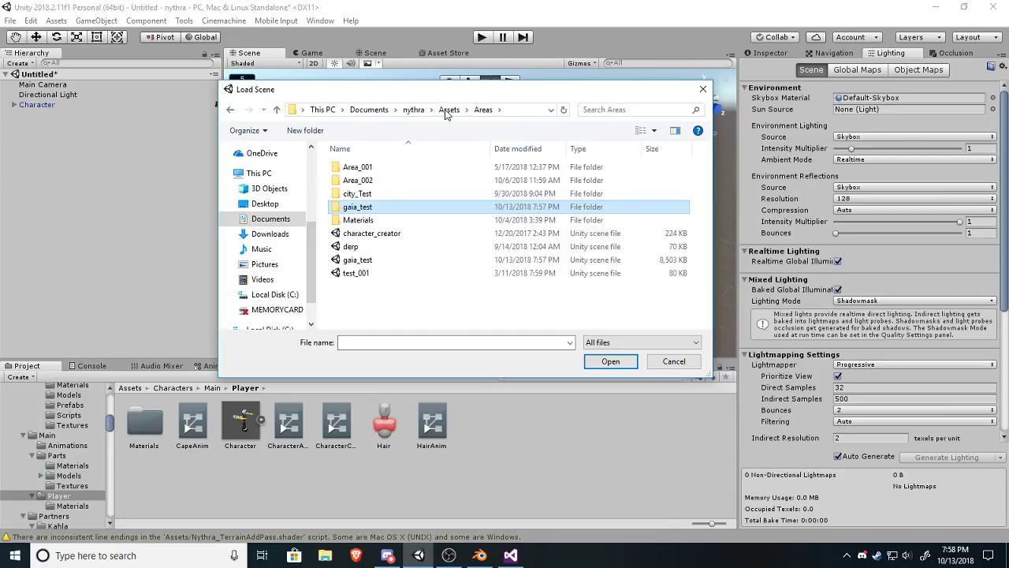
double_click(370, 265)
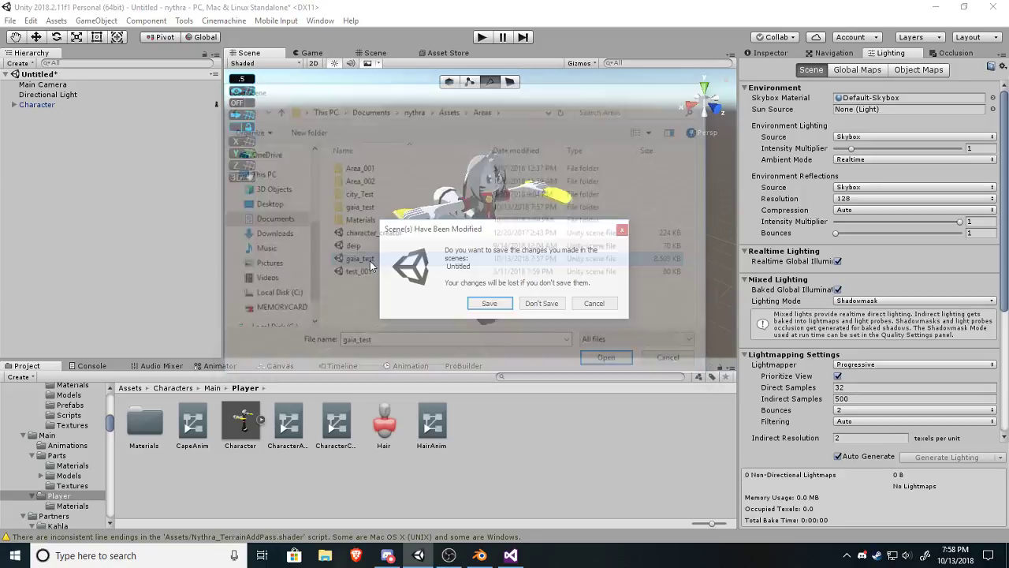
click(543, 302)
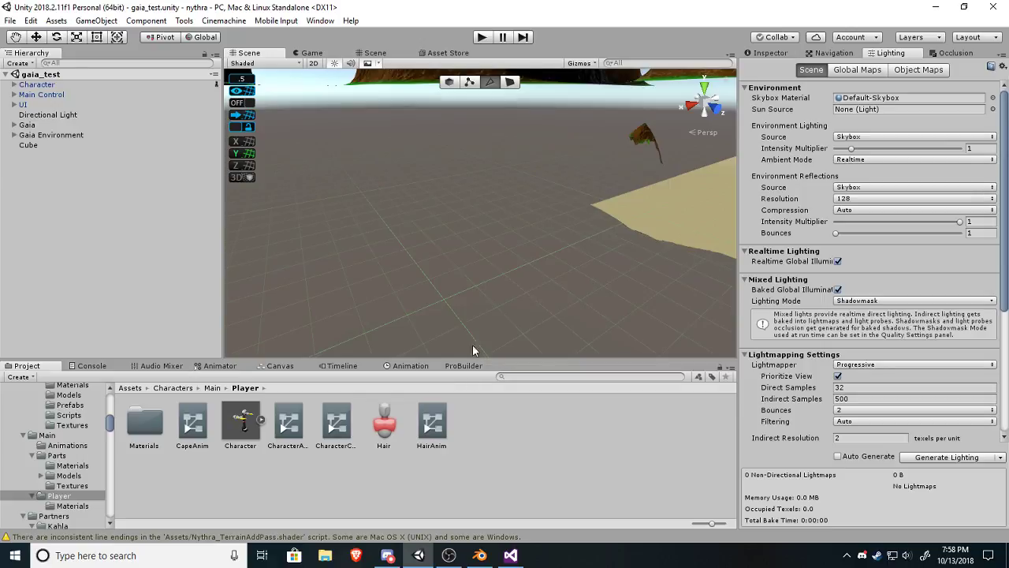
key(w)
right_drag(473, 345, 432, 309)
key(s)
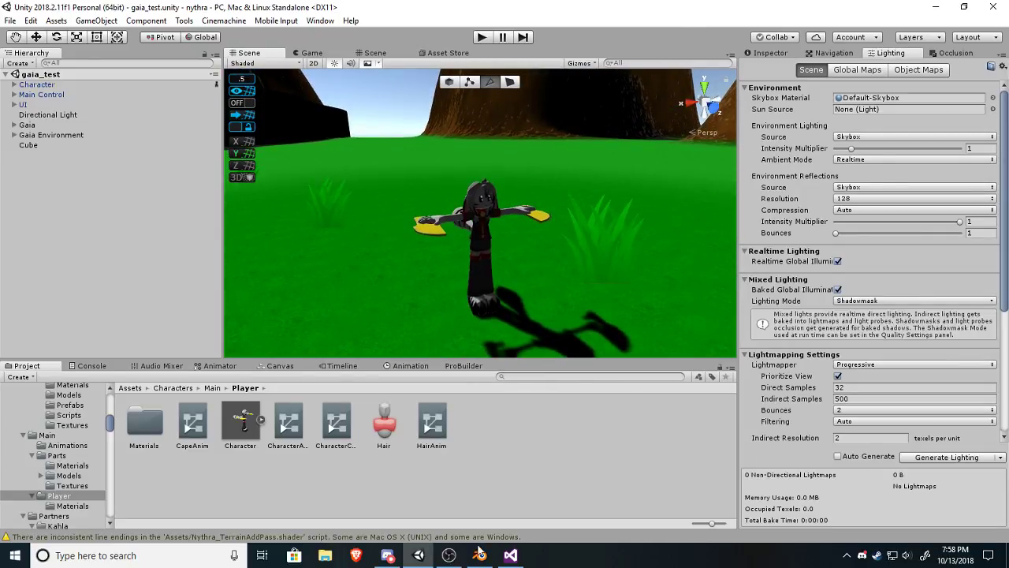
Switch to Visual Studio and set the albedo multiplier to 0.75 in Nythra_TerrainAddPass.shader and Nythra_TerrainFirstPass.shader.
click(510, 555)
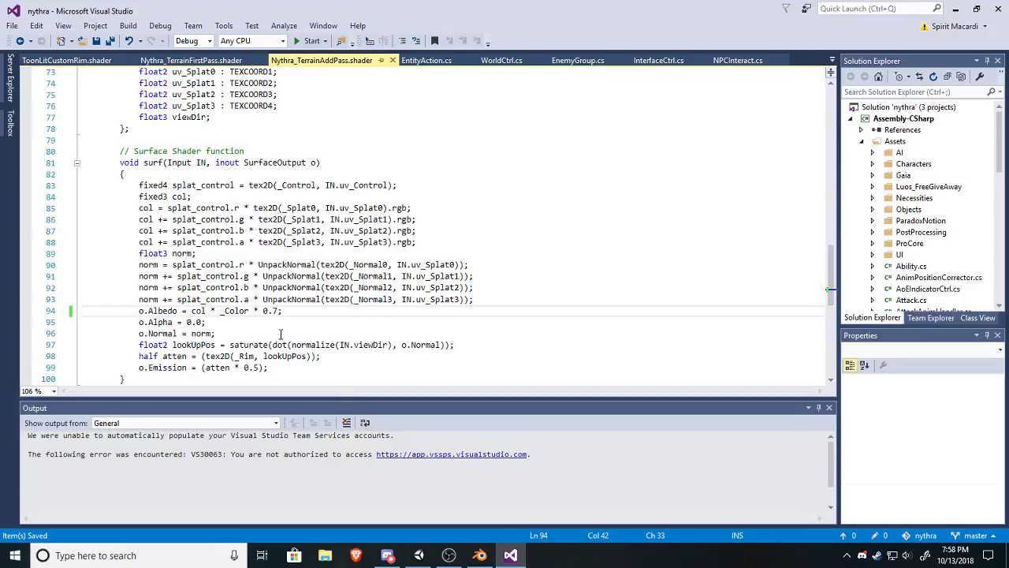
text(5)
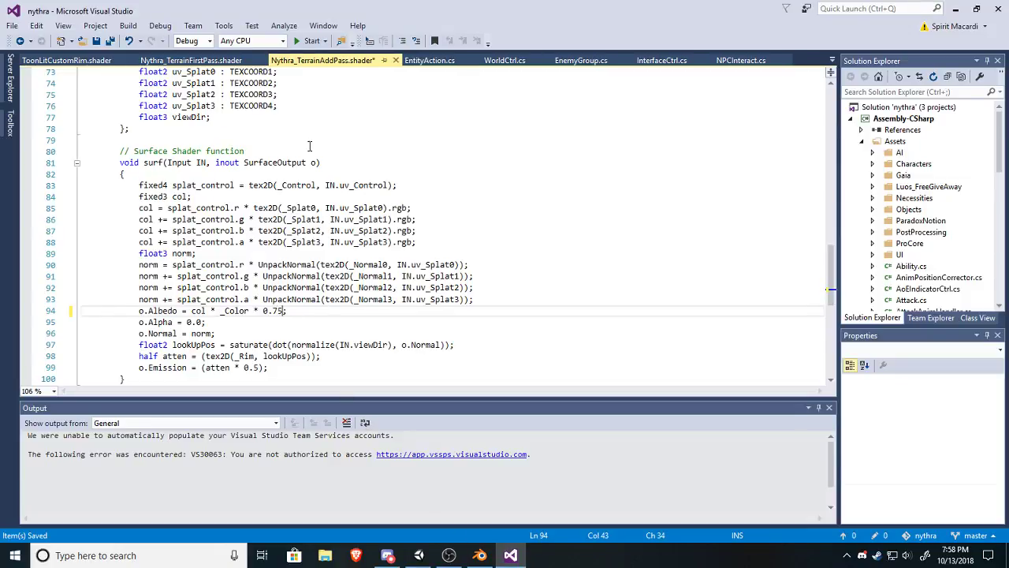
scroll(309, 146, down, 1)
click(185, 61)
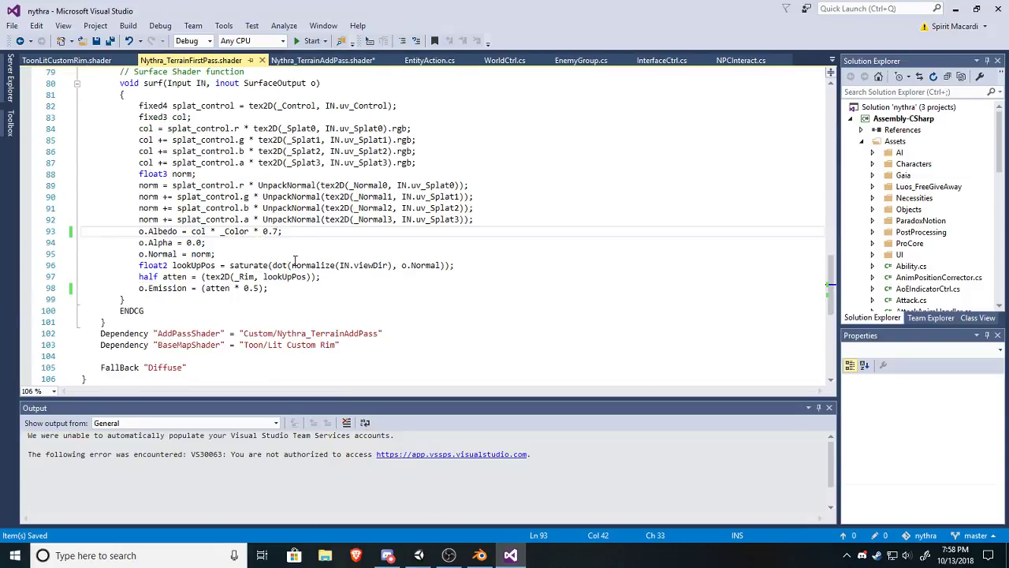
text(5)
Set the _Color and _DetailColor multipliers to 0.75 in ToonLitCustomRim.shader and save all modified shaders.
click(67, 61)
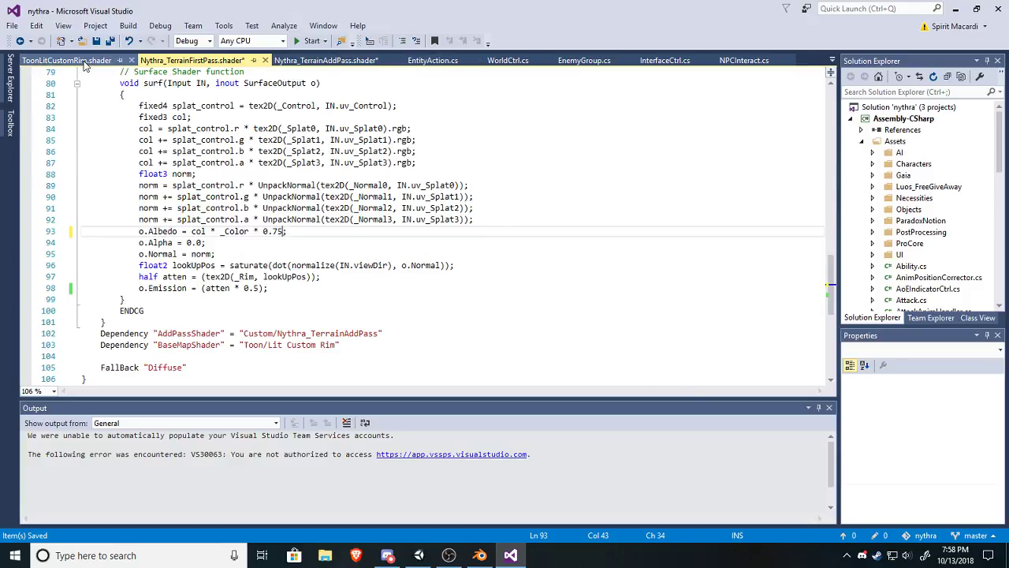
text(5);)
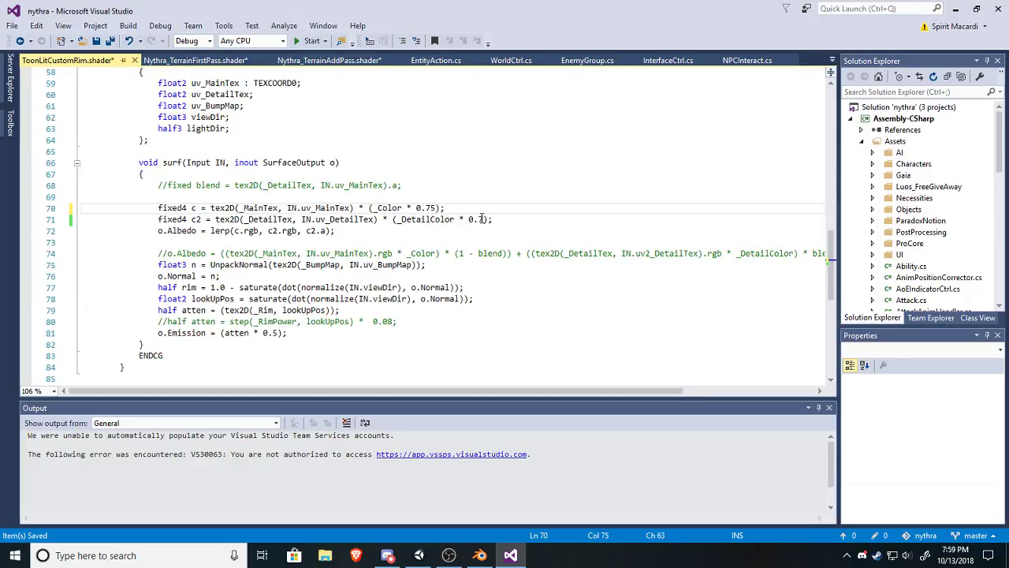
click(485, 219)
text(5)
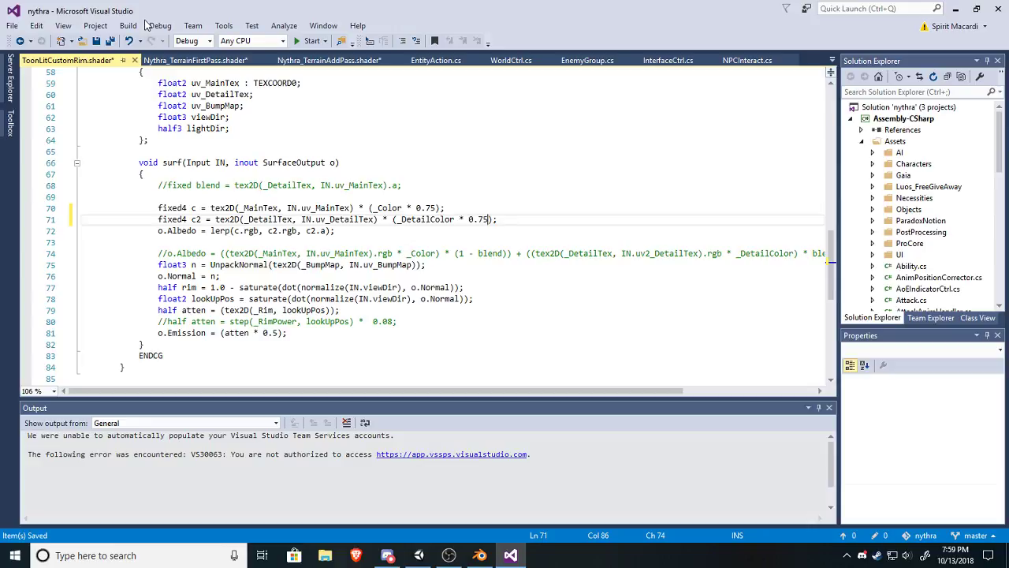
click(112, 41)
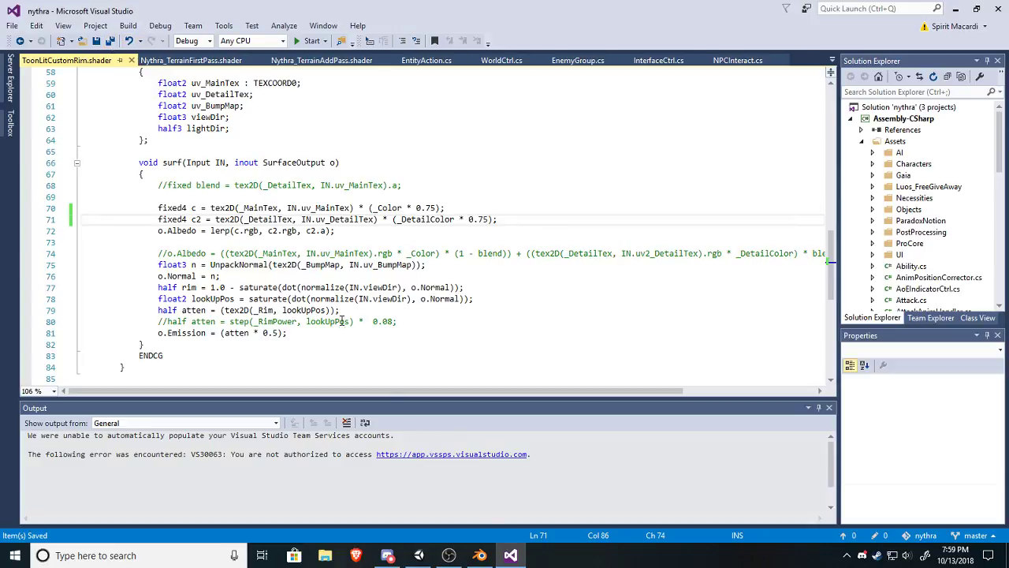
Switch to Unity and examine the character, grass and cliffs with the 0.75 multipliers.
click(478, 557)
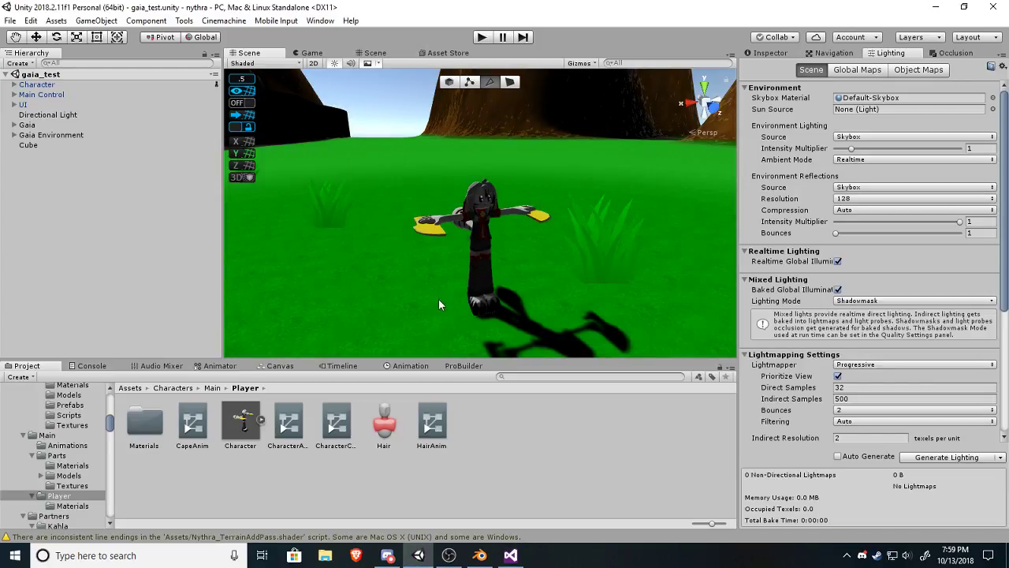
right_drag(439, 305, 476, 249)
mouse_move(477, 303)
middle_down()
mouse_move(480, 273)
mouse_move(500, 277)
mouse_move(490, 303)
middle_up()
right_drag(488, 279, 521, 277)
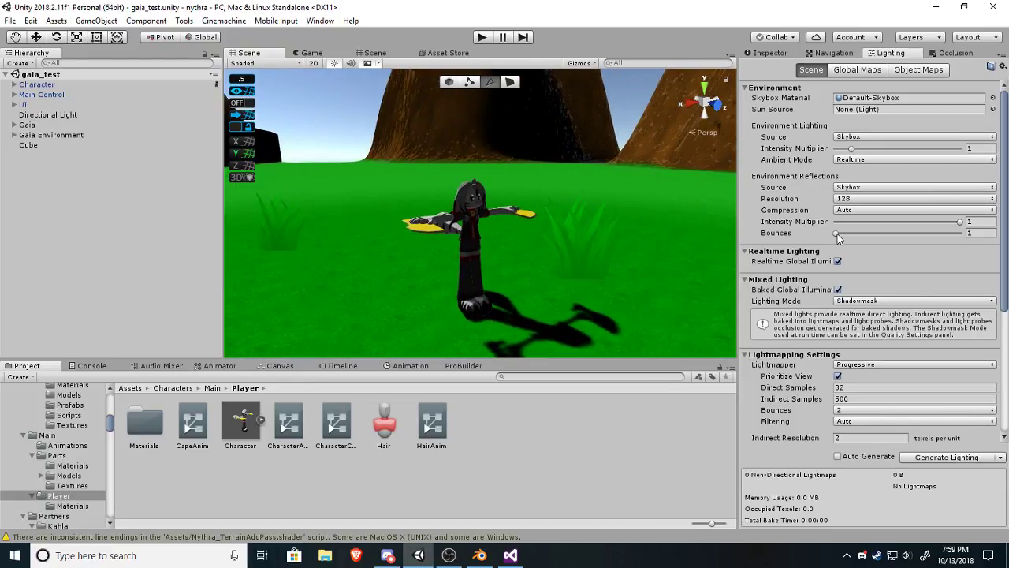
Try a higher Environment Reflections bounce count, then return it to 1 and leave the ambient mode at Realtime.
drag(838, 234, 891, 233)
drag(983, 231, 812, 229)
click(861, 161)
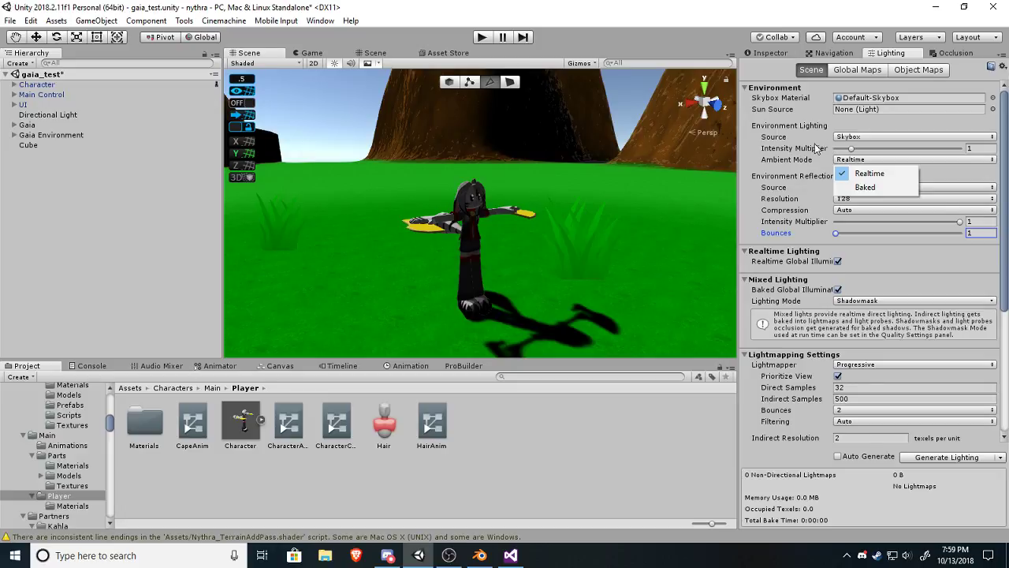
click(798, 125)
Try Color as the Environment Lighting source, raising the ambient color's intensity by 1 and setting R, G and B to 1.
click(853, 139)
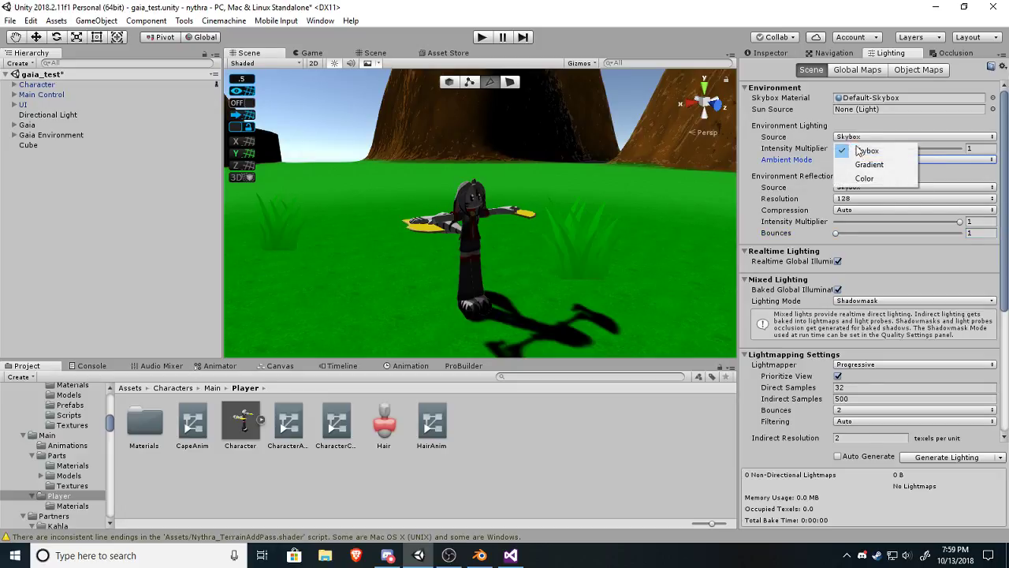
click(862, 180)
click(895, 149)
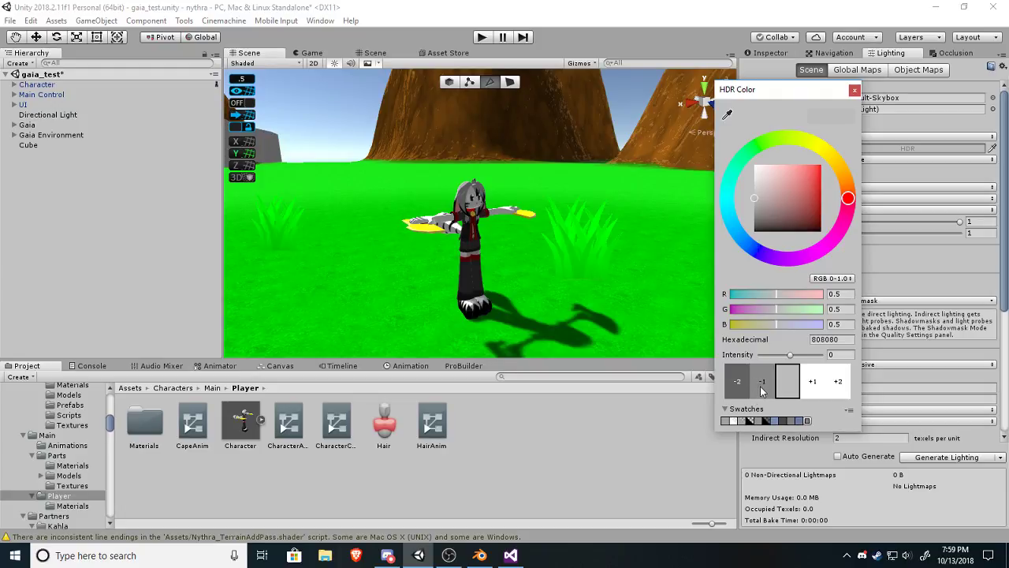
click(814, 383)
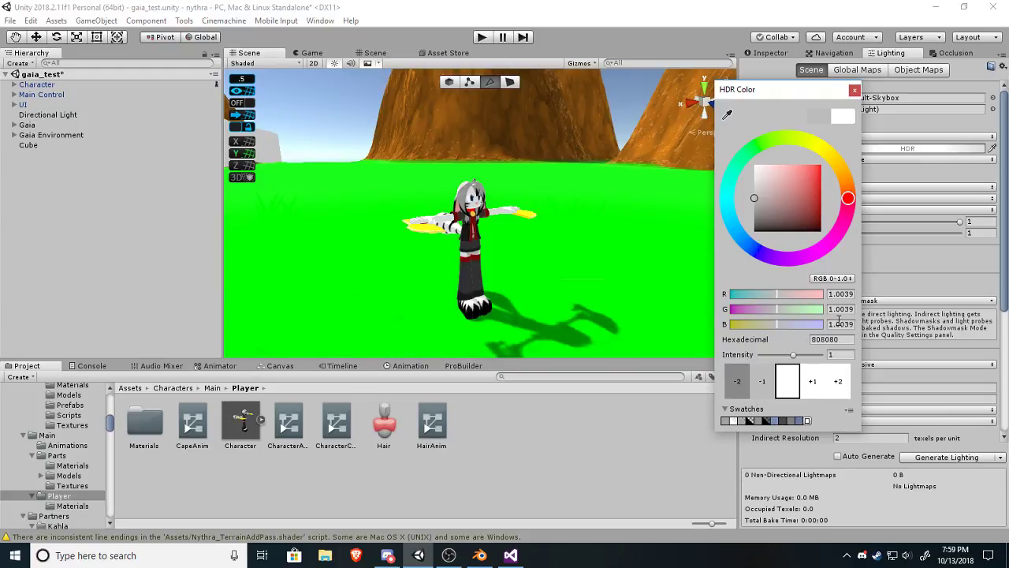
click(841, 294)
text(1)
click(844, 310)
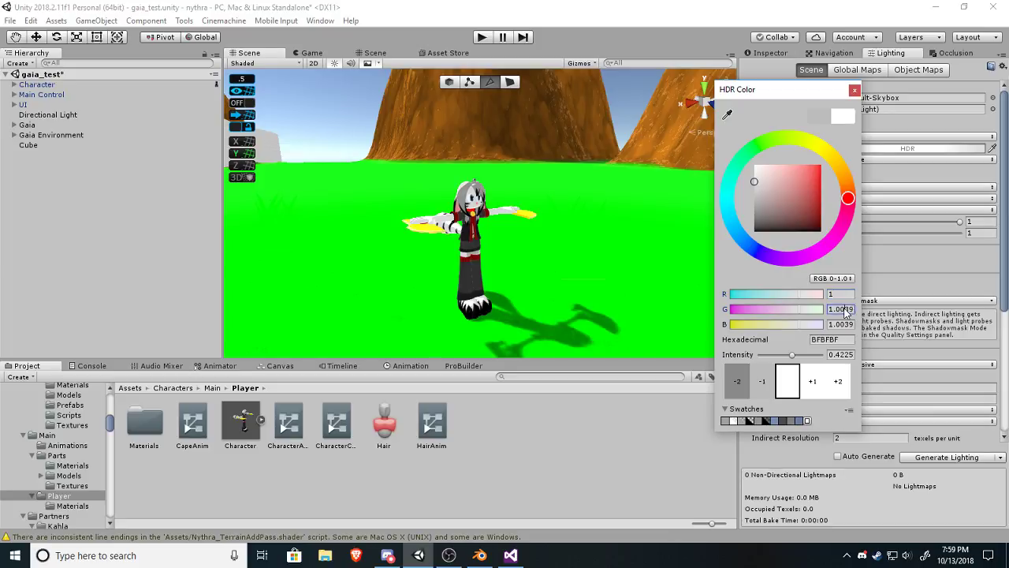
text(1)
click(841, 324)
text(1)
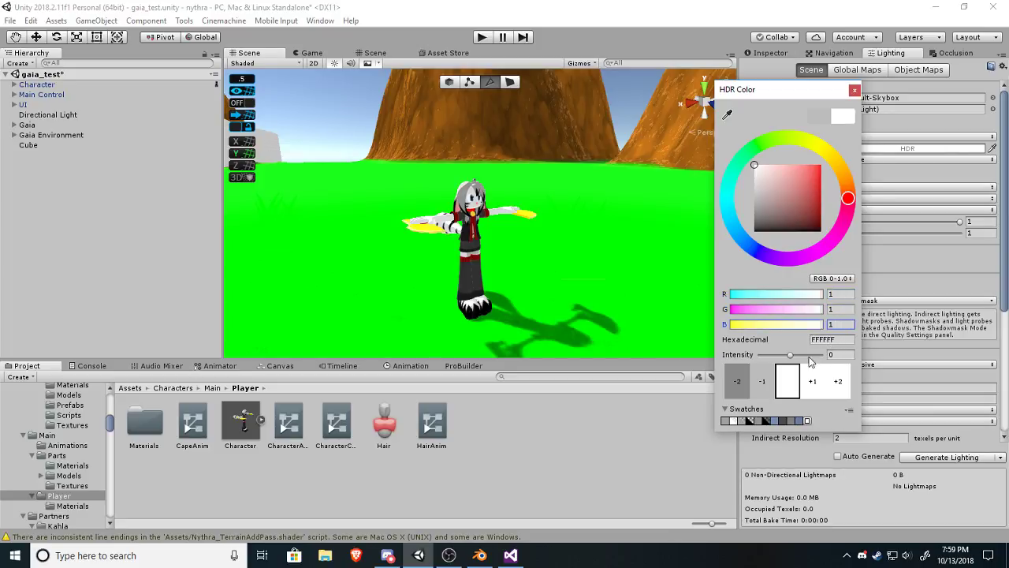
Lower the ambient color's intensity to -2 and examine the character, grass and shadow under it.
click(763, 382)
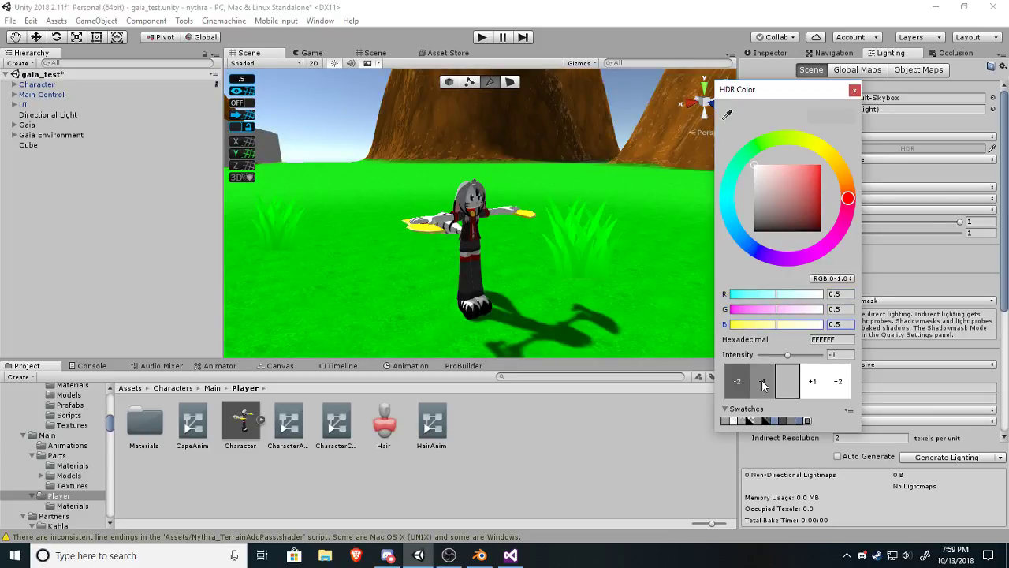
click(763, 382)
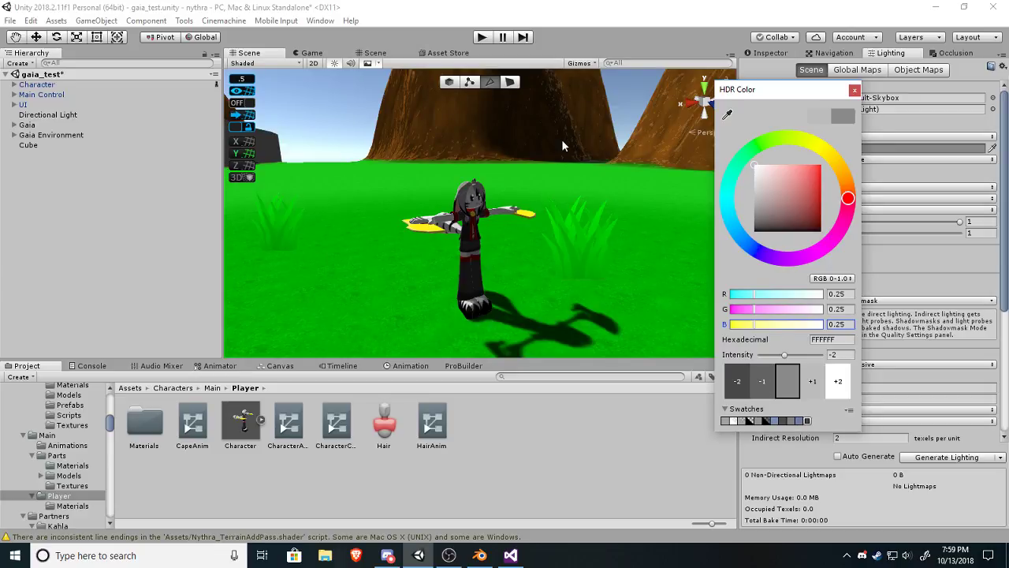
click(582, 264)
right_drag(656, 287, 583, 304)
middle_drag(577, 160, 559, 137)
right_drag(560, 137, 581, 224)
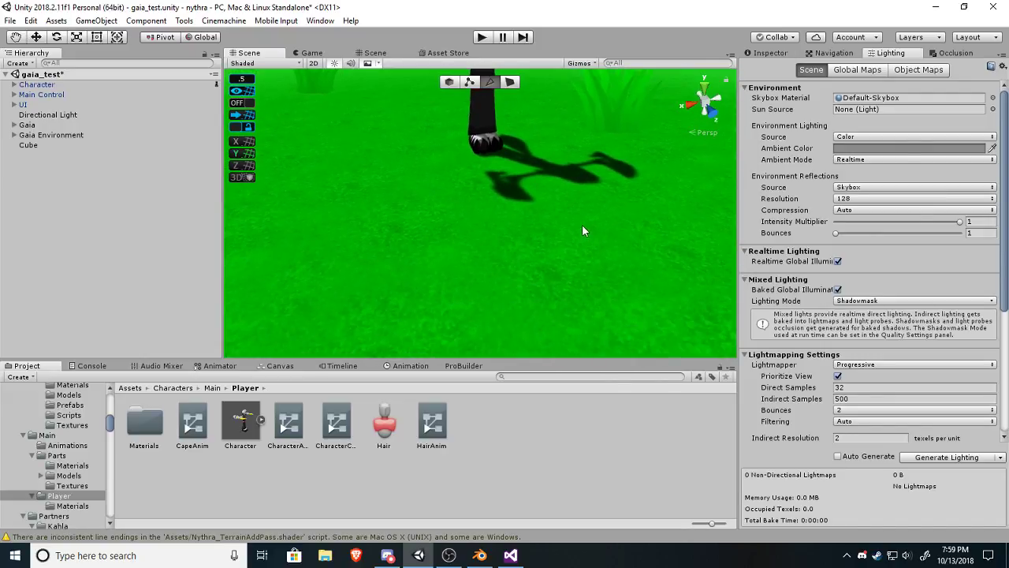
middle_drag(581, 224, 576, 294)
right_drag(573, 335, 562, 295)
middle_drag(561, 294, 560, 272)
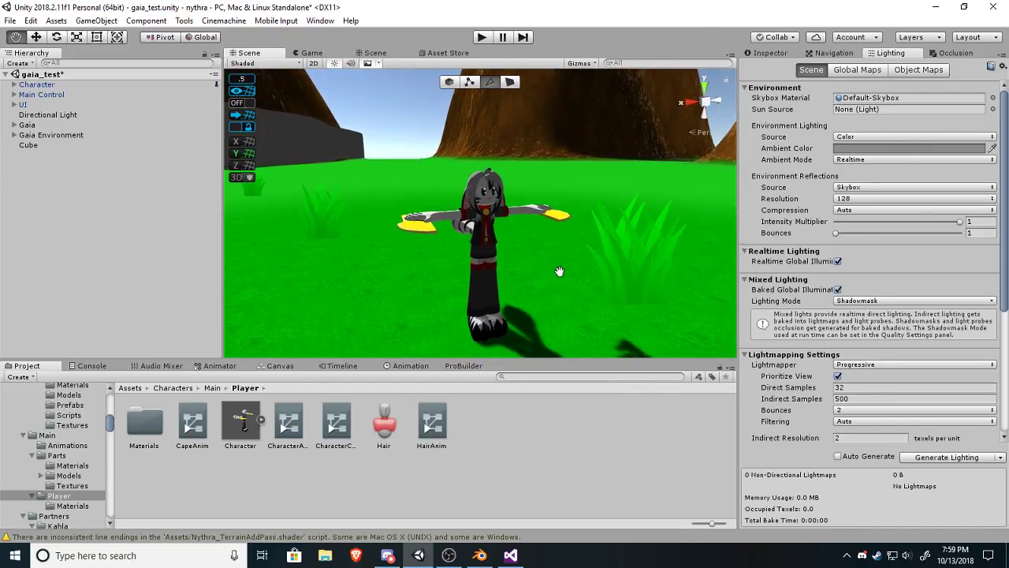
right_drag(560, 272, 563, 282)
Return the Environment Lighting source to Skybox and assign the scene's Directional Light as the Sun Source.
click(867, 137)
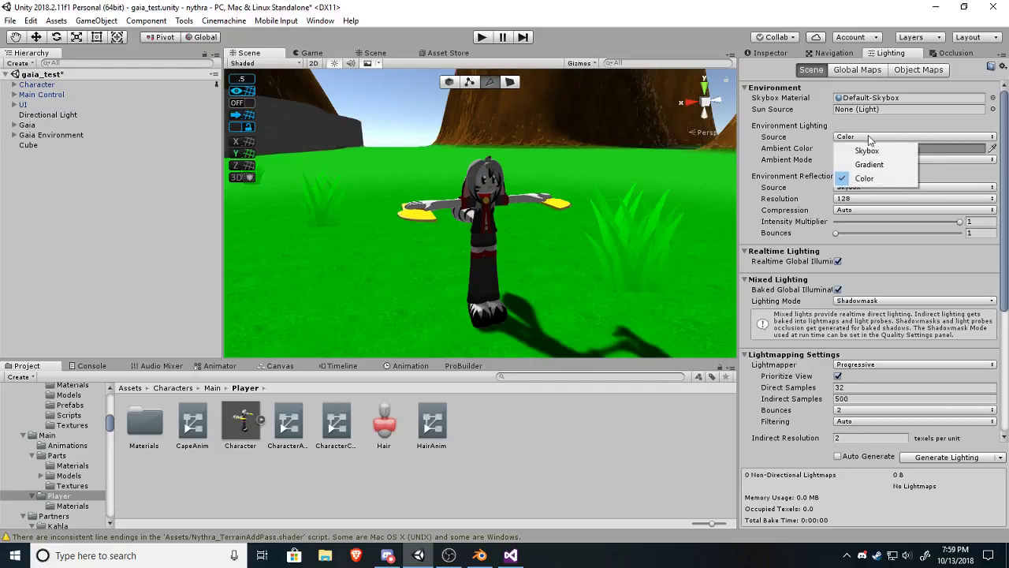
click(870, 150)
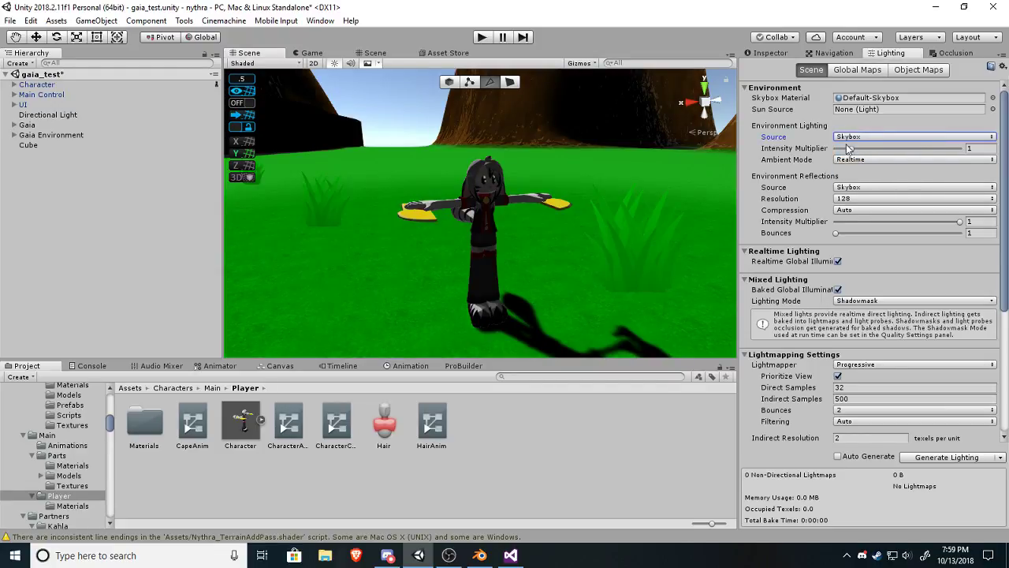
click(856, 110)
click(994, 109)
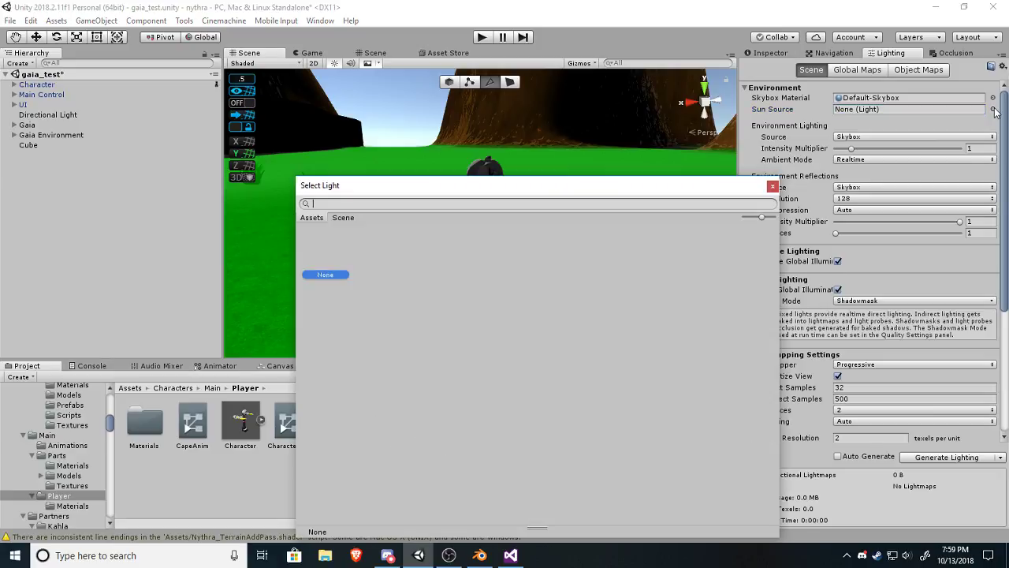
click(342, 218)
double_click(347, 239)
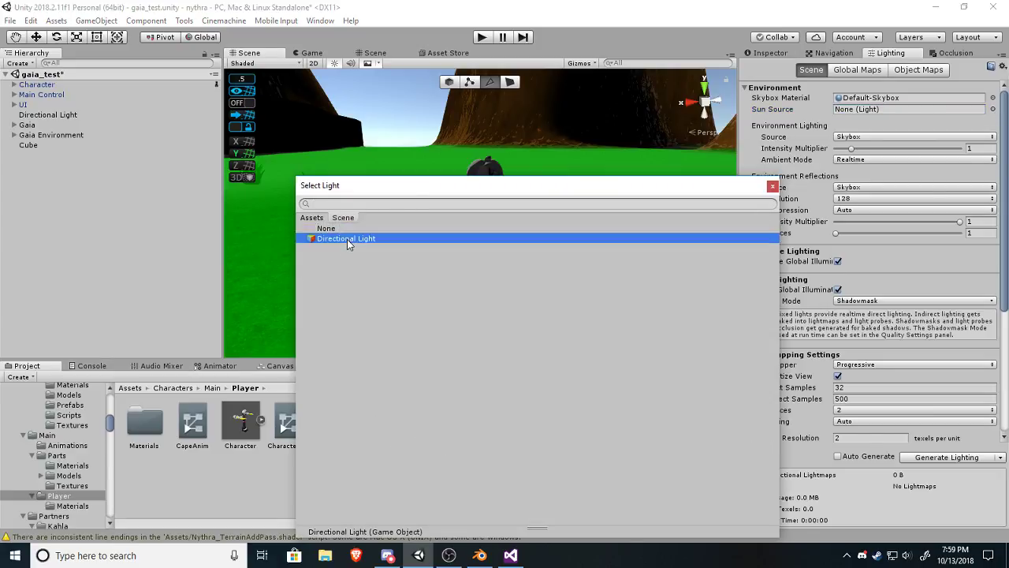
right_drag(561, 257, 530, 235)
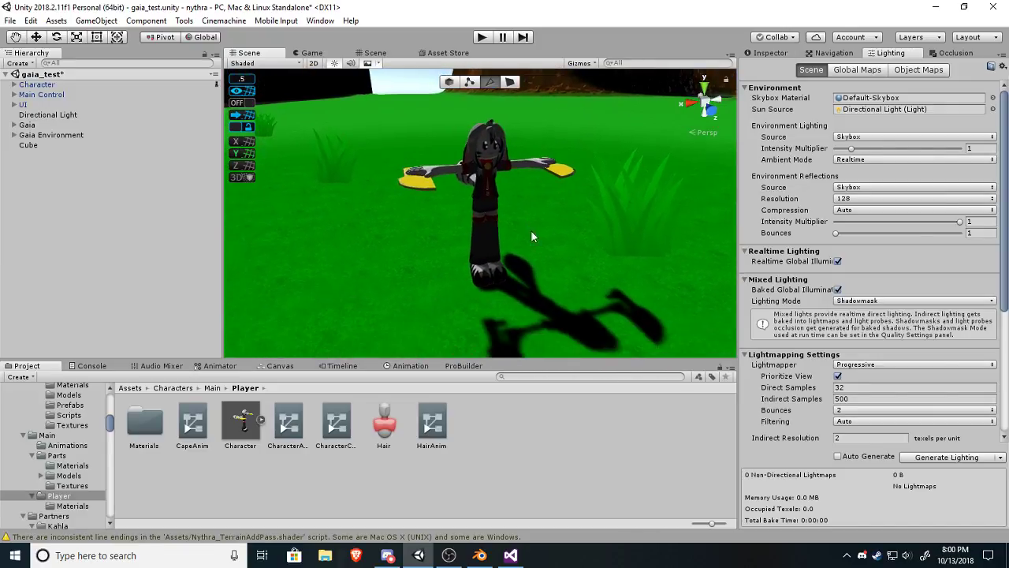
Save gaia_test, create a new scene and compare the Directional Light settings of the two scenes.
click(51, 117)
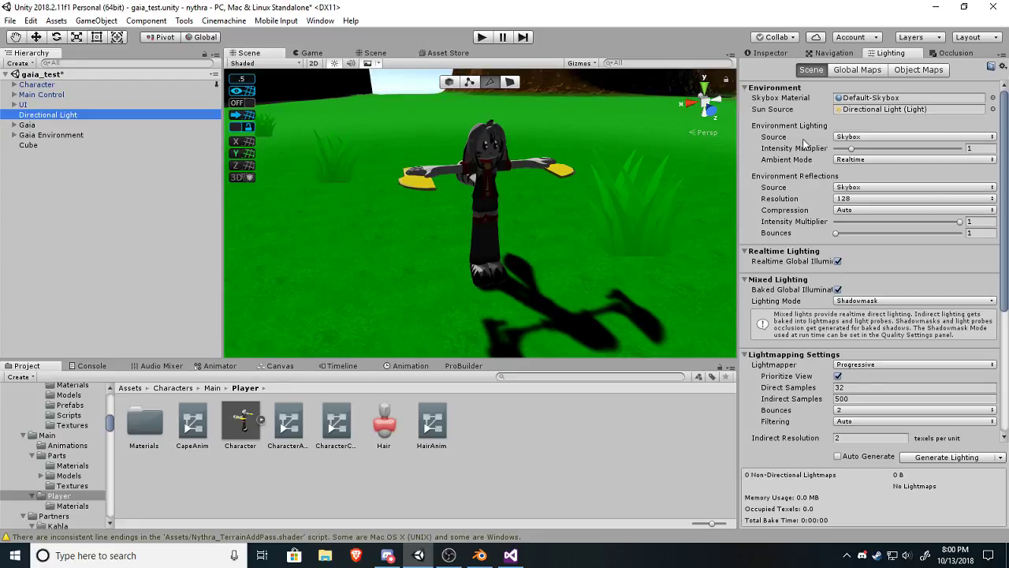
click(768, 53)
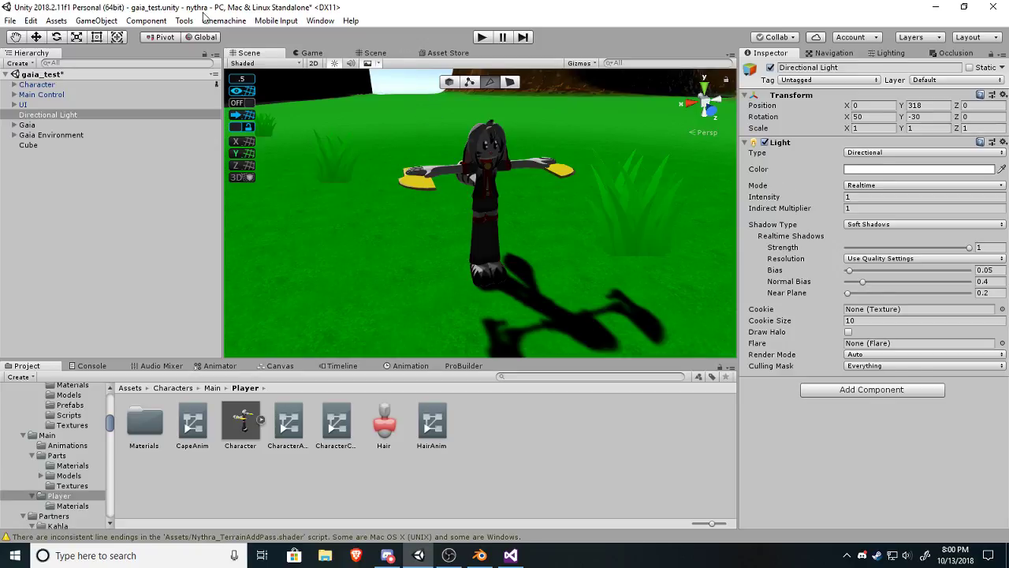
click(11, 21)
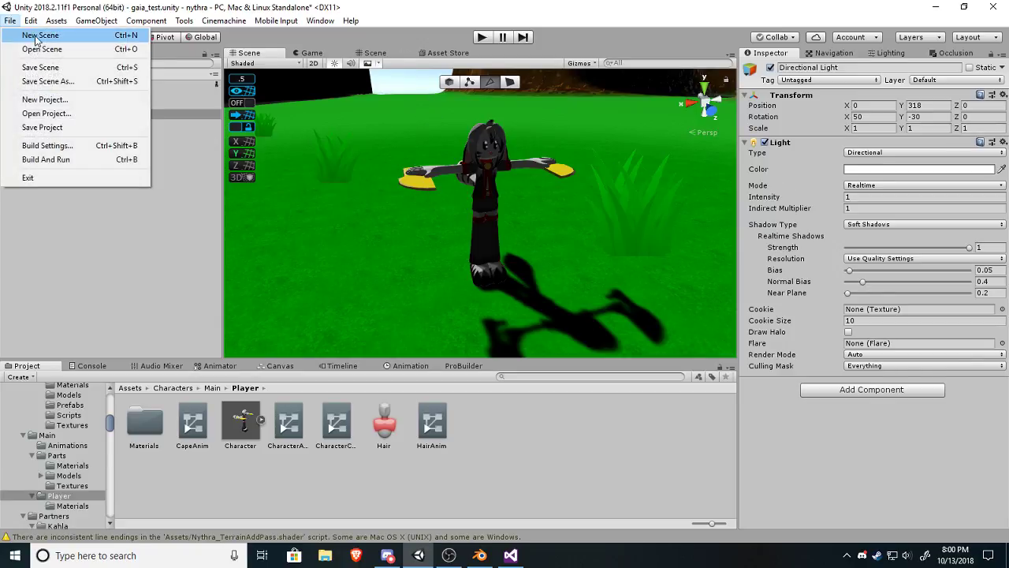
click(35, 36)
click(490, 304)
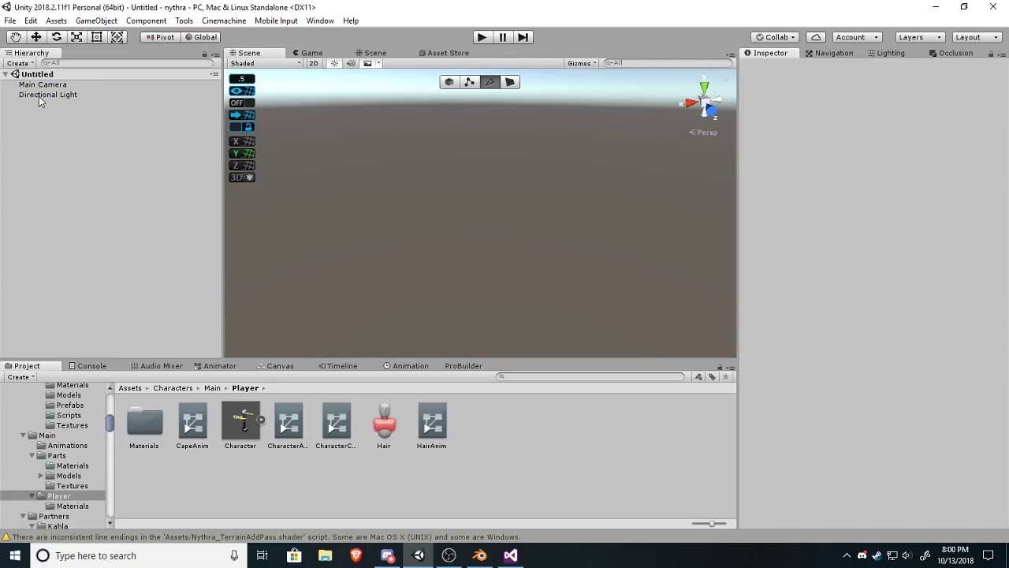
click(40, 96)
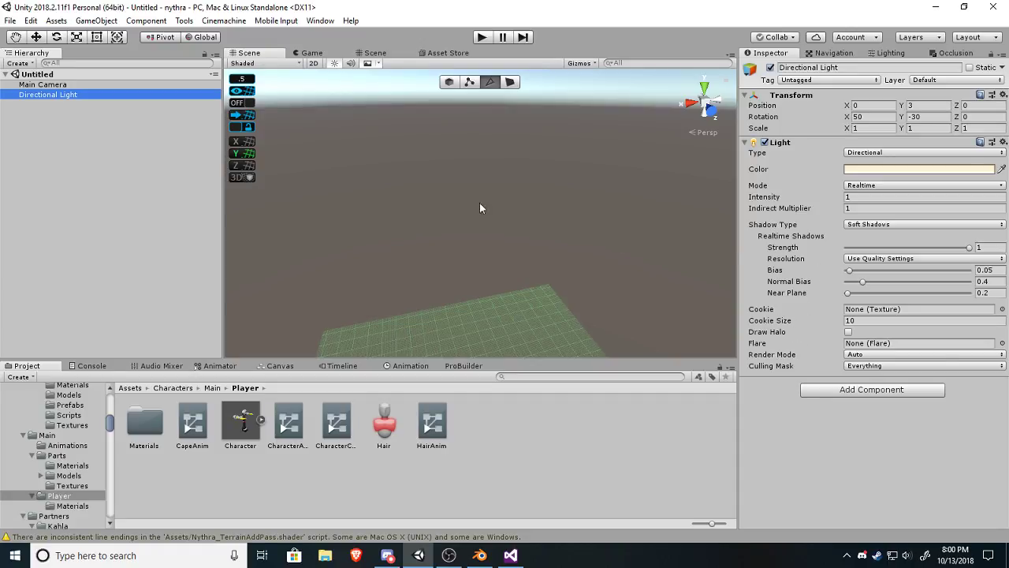
Place the Character model in the new scene and examine its shading under the default lighting.
alt+drag(394, 162, 465, 99)
drag(247, 427, 472, 230)
mouse_move(471, 230)
right_down()
mouse_move(521, 173)
mouse_move(434, 155)
mouse_move(439, 175)
mouse_move(460, 150)
mouse_move(456, 123)
mouse_move(454, 227)
mouse_move(458, 215)
right_up()
click(433, 154)
key(w)
key(s)
key(w)
key(s)
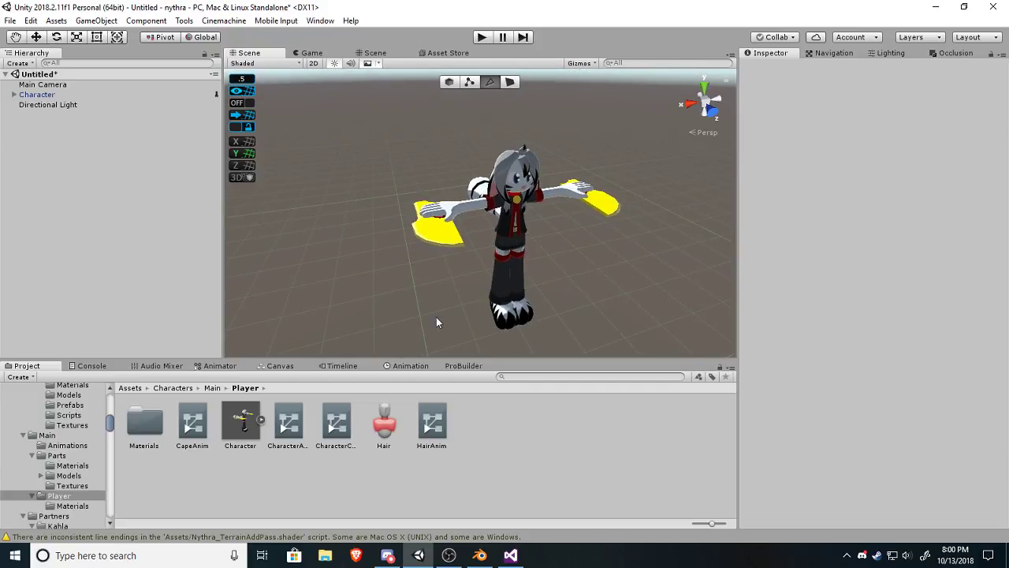
click(444, 245)
click(677, 291)
right_drag(599, 323, 597, 297)
middle_drag(596, 320, 594, 302)
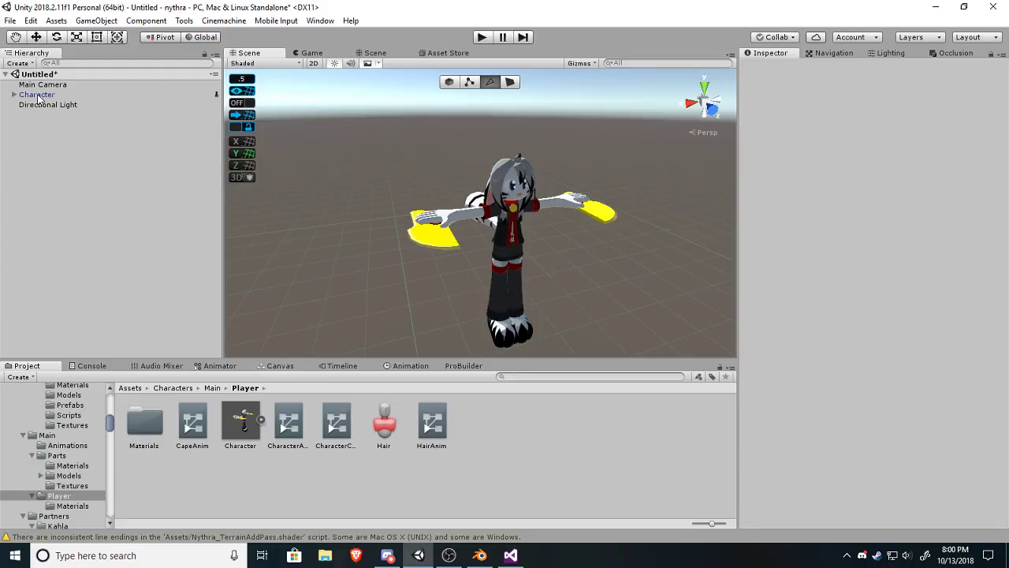
Review the new scene's lighting settings, then reopen the gaia_test scene without saving the untitled one.
click(887, 53)
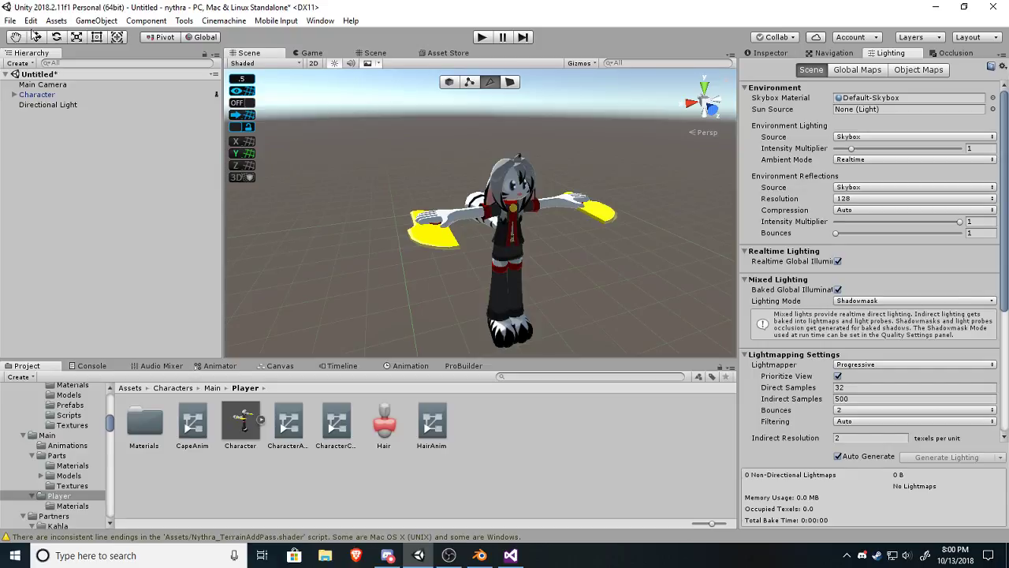
click(10, 20)
click(35, 50)
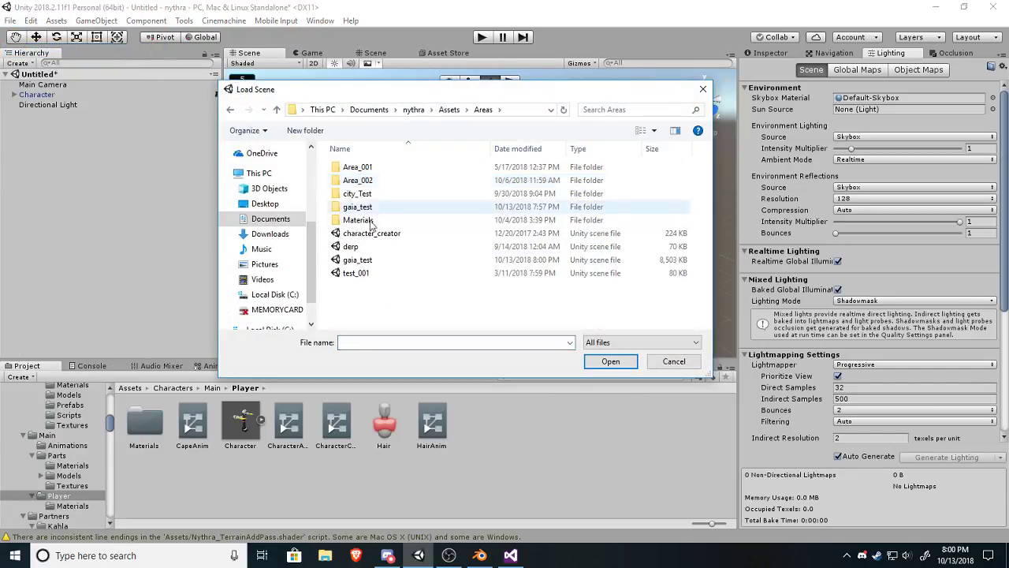
double_click(370, 259)
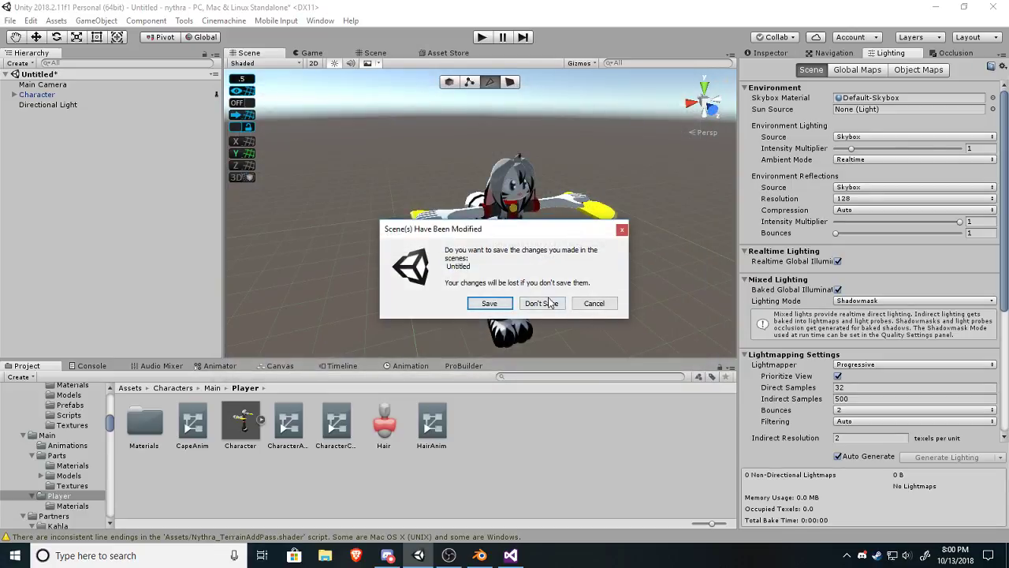
click(544, 303)
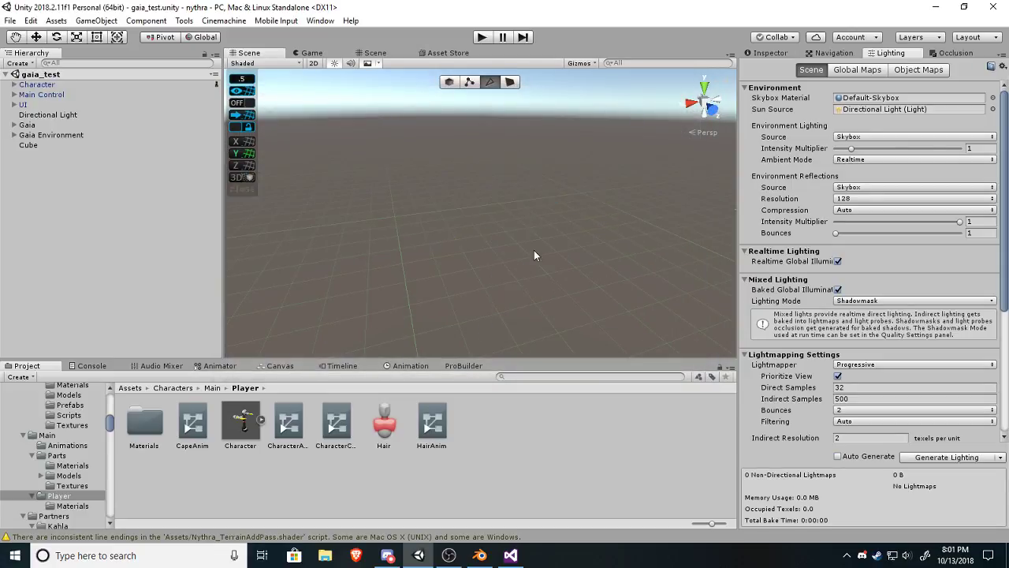
Disable Baked Global Illumination and try Realtime Global Illumination off before enabling it again.
right_drag(534, 252, 81, 173)
right_drag(451, 174, 599, 205)
right_drag(928, 342, 1005, 180)
right_drag(598, 186, 535, 254)
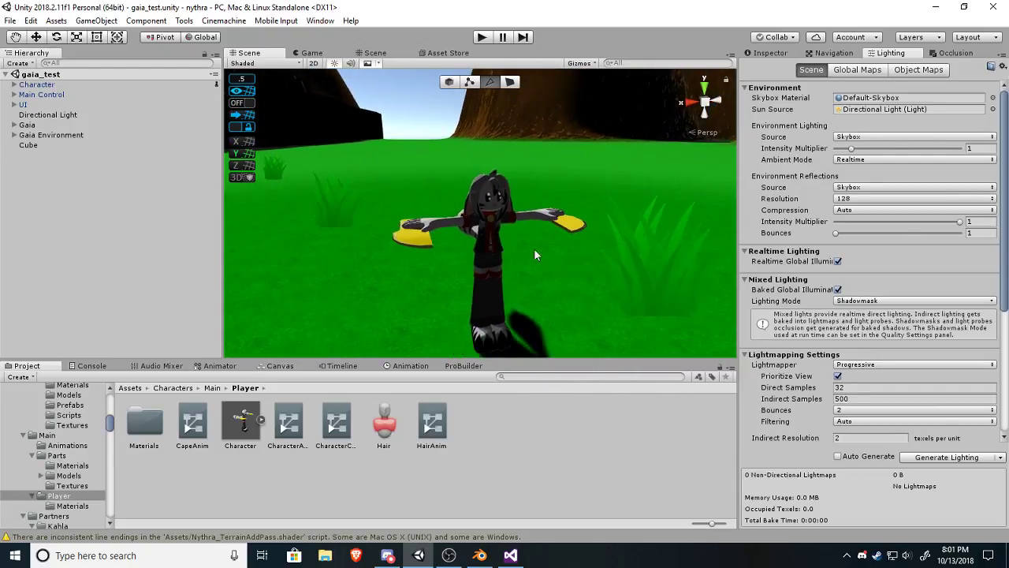
click(838, 290)
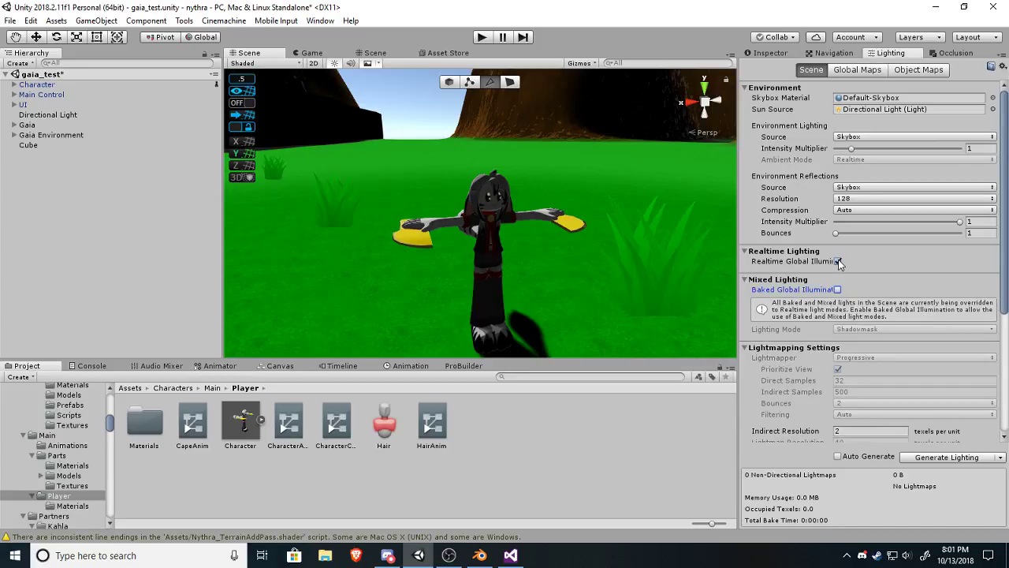
click(838, 260)
click(838, 250)
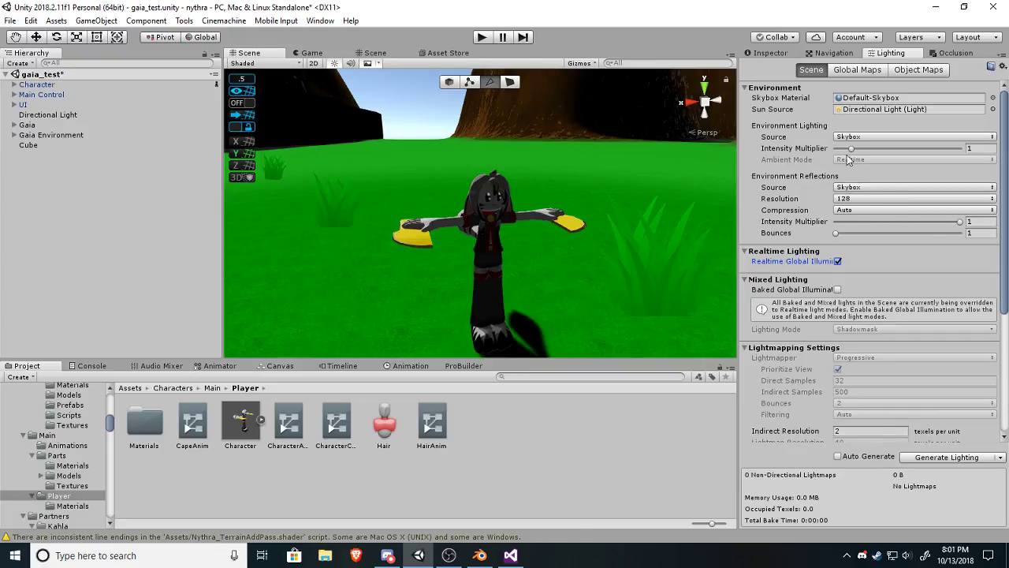
Try higher and lower Environment Lighting intensity multipliers, set the value back to 1 and check the character.
drag(852, 152, 857, 154)
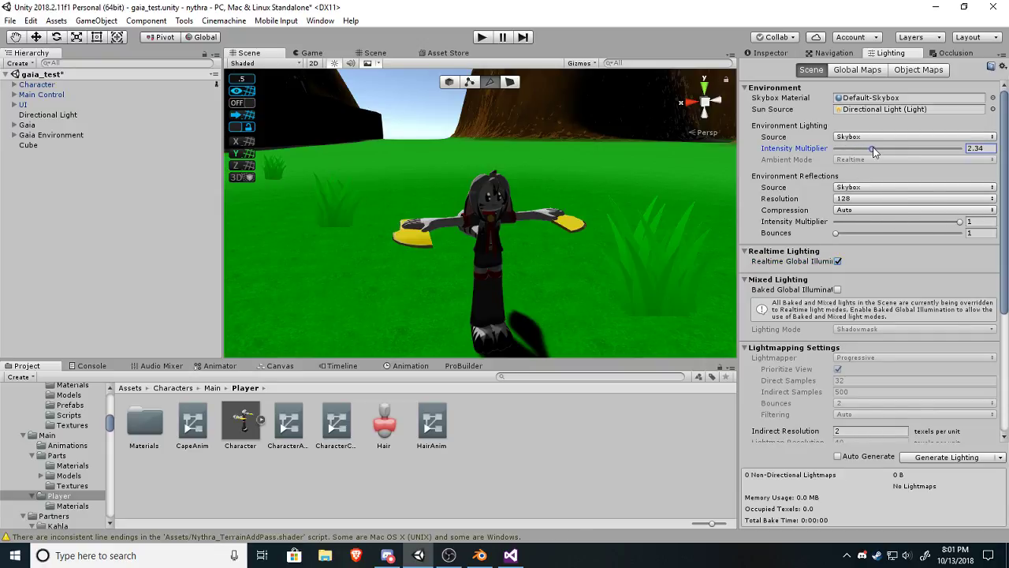
drag(959, 149, 849, 155)
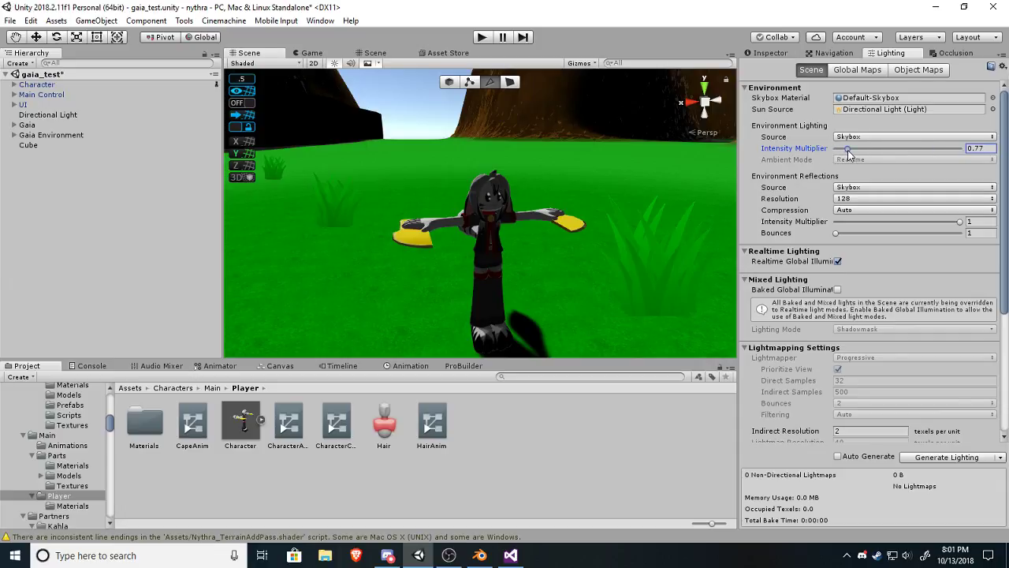
click(985, 148)
text(1)
mouse_move(559, 210)
right_down()
mouse_move(556, 182)
mouse_move(547, 201)
right_up()
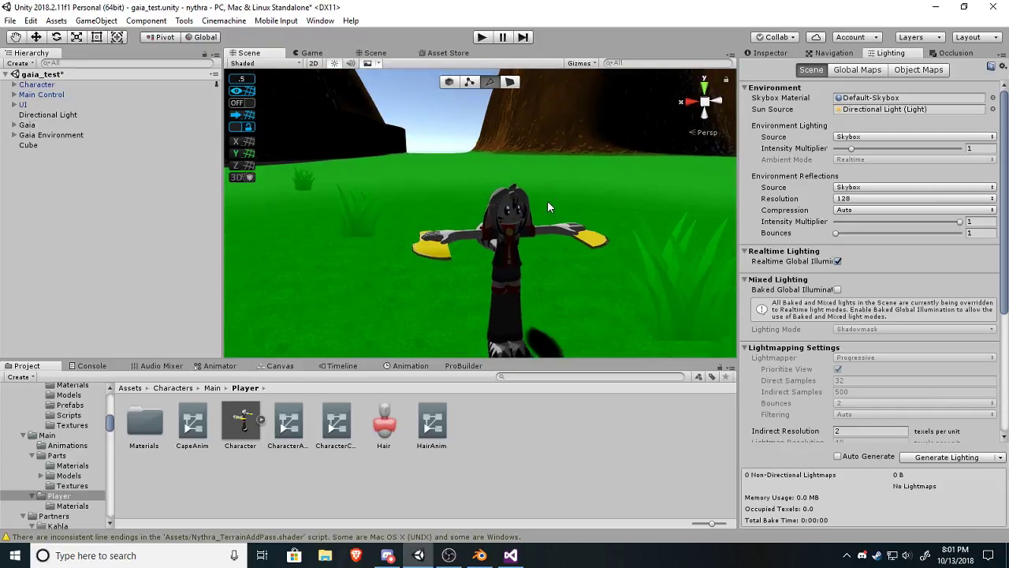
mouse_move(548, 186)
middle_down()
mouse_move(544, 245)
mouse_move(540, 191)
middle_up()
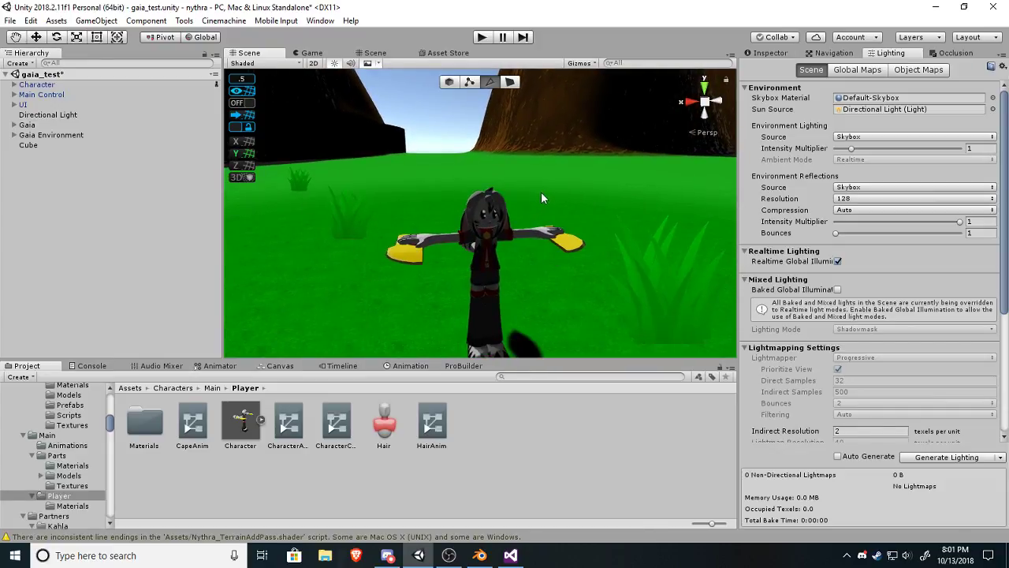
right_drag(541, 192, 531, 223)
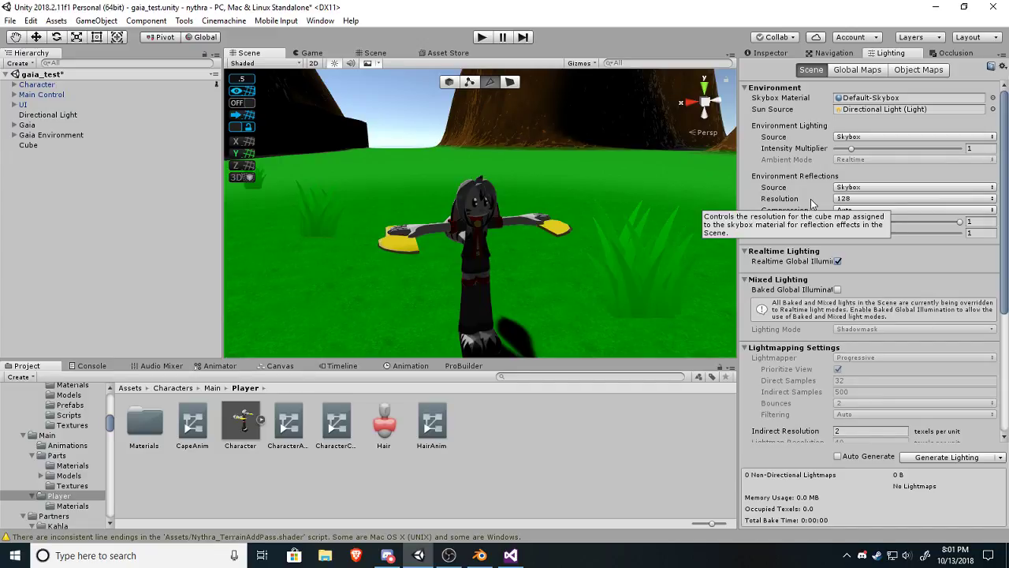
Reselect Default-Skybox as the scene's skybox material and check the character's shading from close and far.
click(856, 98)
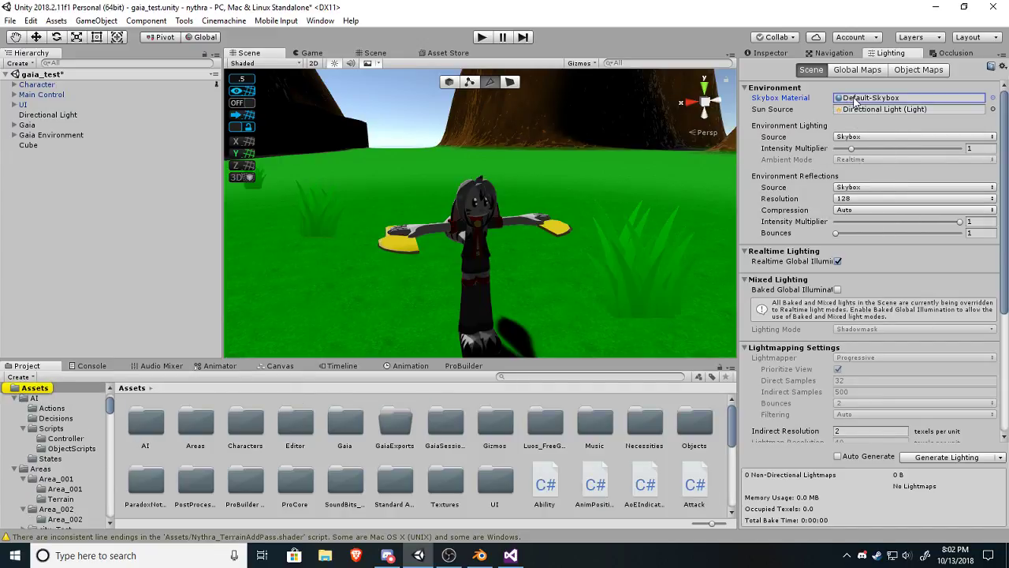
click(992, 98)
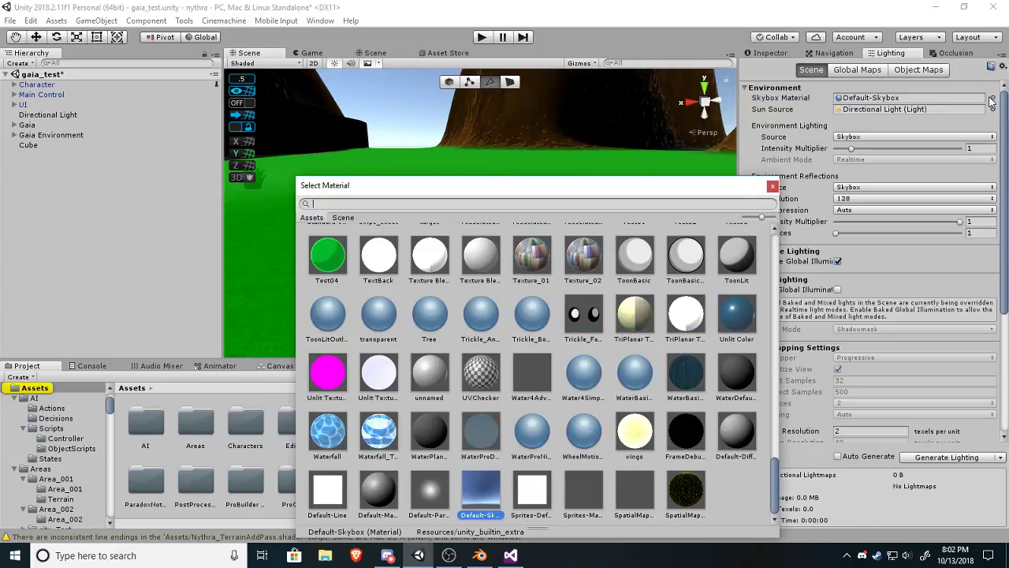
double_click(480, 486)
scroll(426, 257, down, 1)
scroll(425, 258, up, 5)
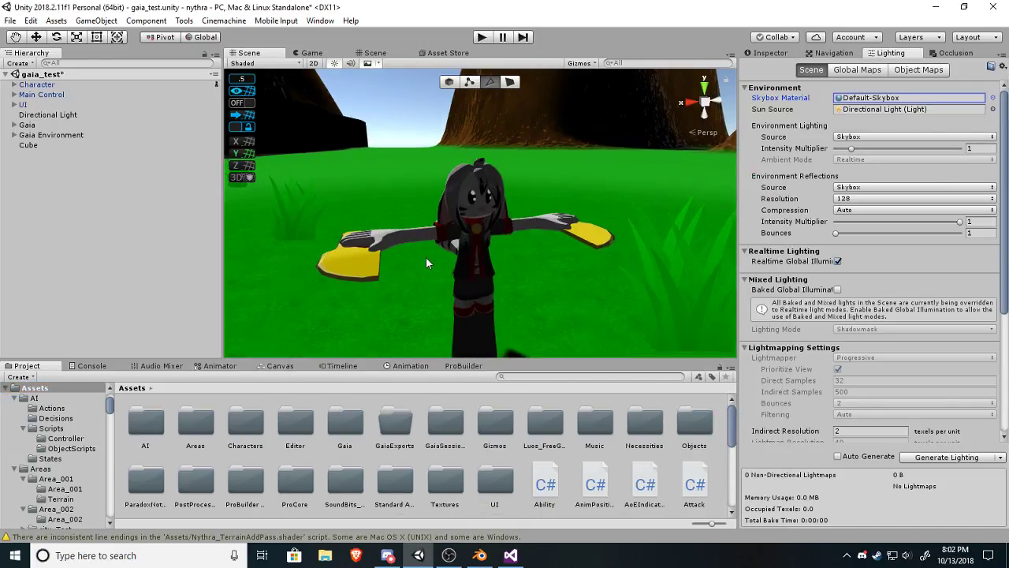
mouse_move(360, 268)
middle_down()
mouse_move(368, 285)
mouse_move(376, 279)
middle_up()
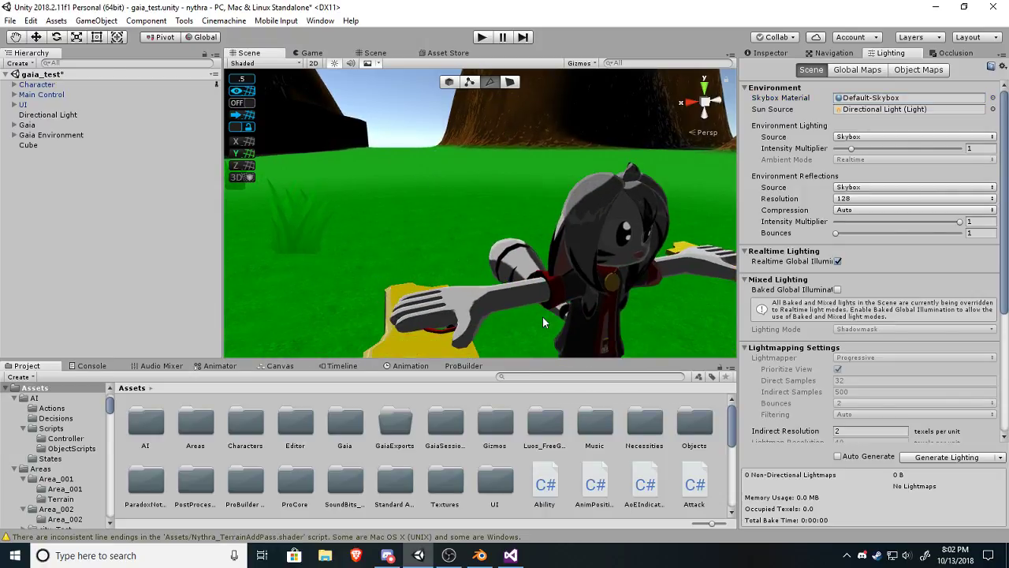
middle_drag(543, 317, 531, 303)
scroll(529, 301, down, 2)
scroll(530, 300, down, 4)
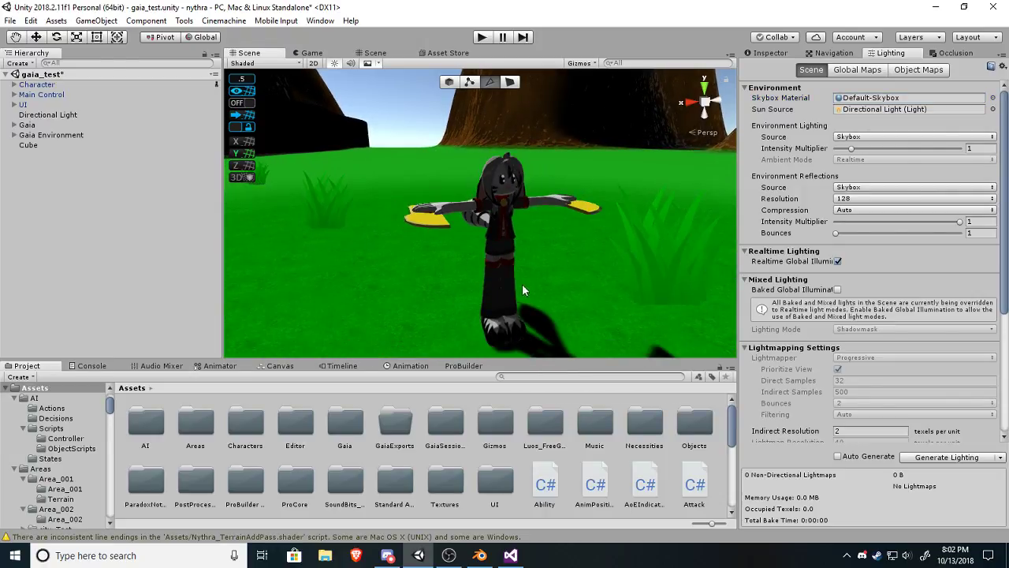
Try an Environment Lighting intensity multiplier of 8 and set it back to 1.
click(38, 115)
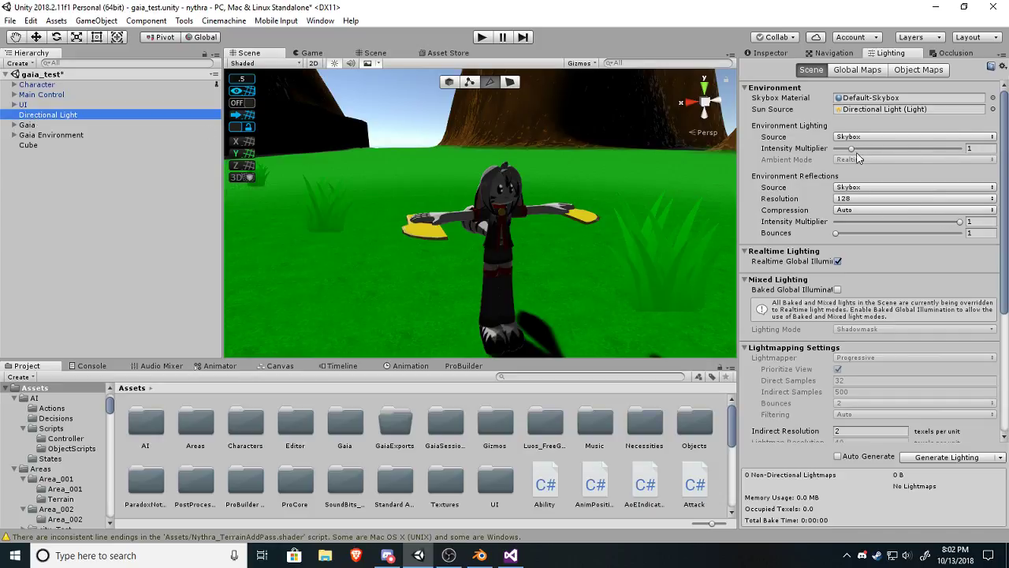
drag(852, 149, 1007, 158)
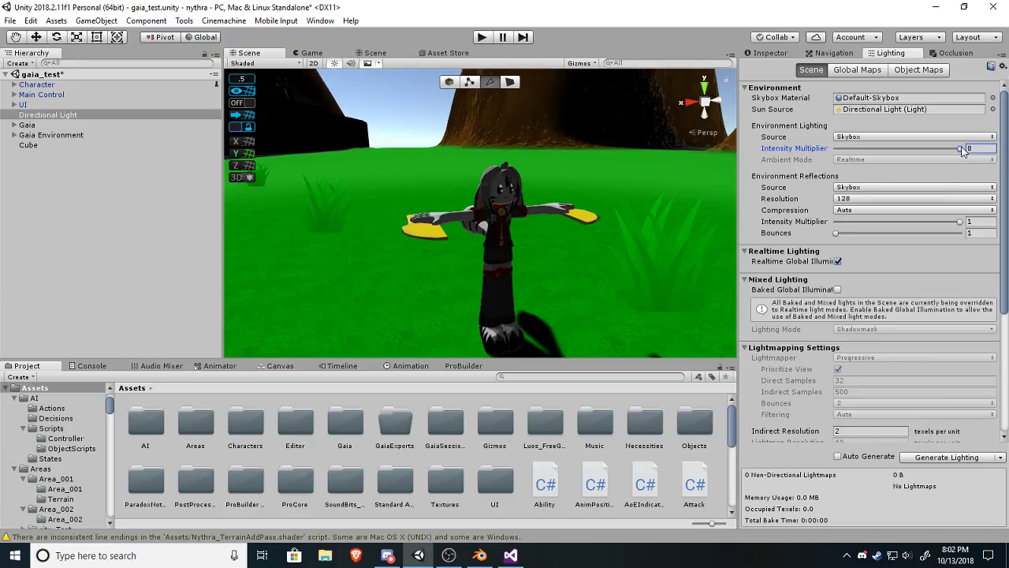
drag(938, 152, 829, 149)
text(1)
Try an intensity of 1.18 on the Directional Light, restore it to 1 and inspect the light's color.
click(764, 54)
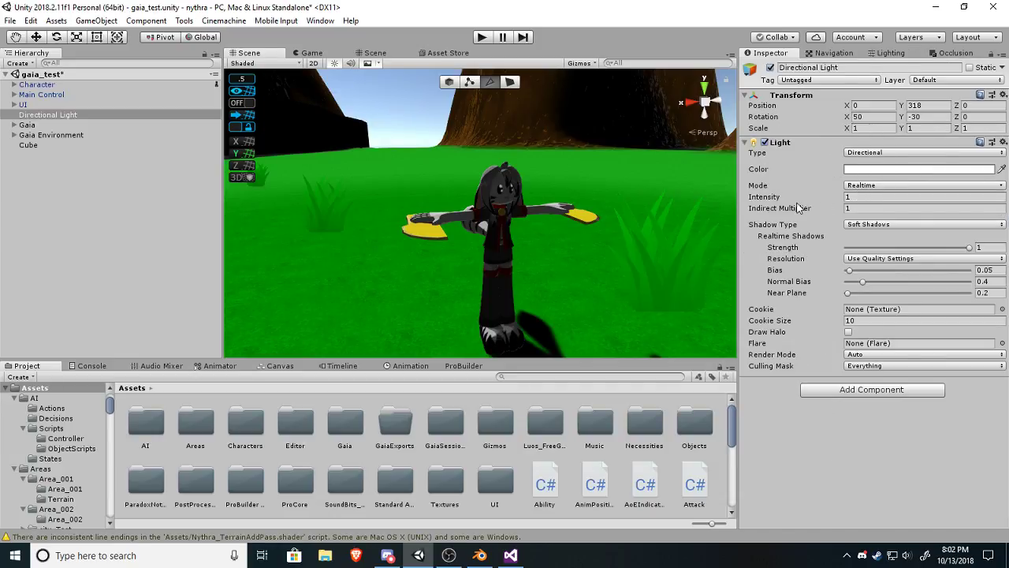
mouse_move(780, 197)
mouse_down()
mouse_move(812, 201)
mouse_move(791, 205)
mouse_up()
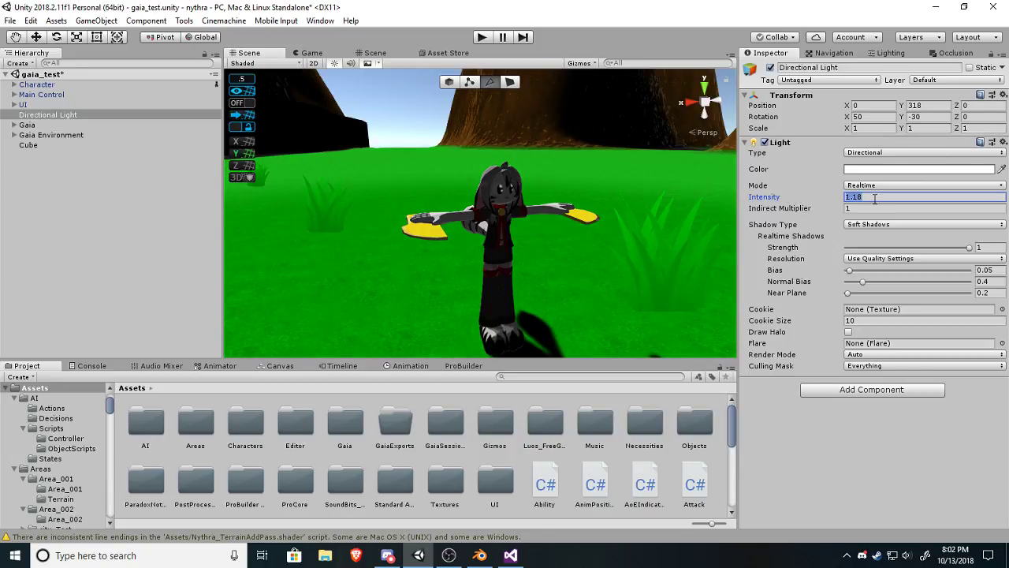
text(1)
click(886, 170)
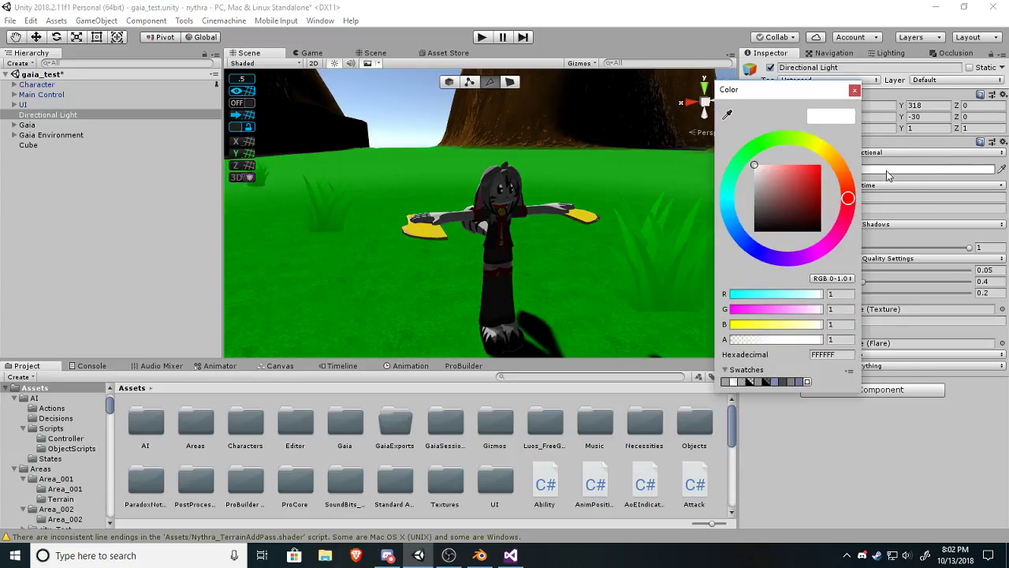
right_click(886, 171)
click(785, 160)
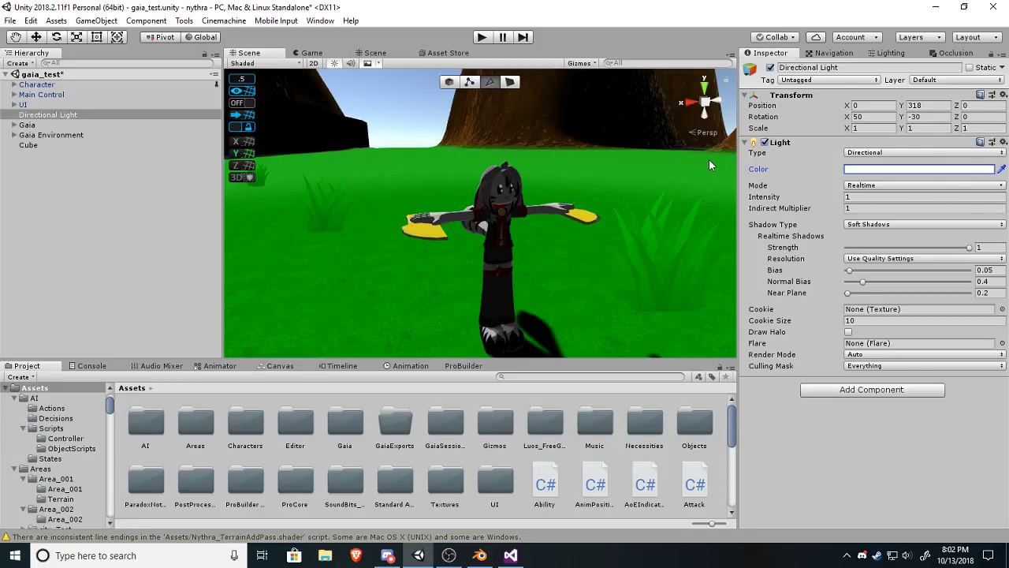
Create a new scene, saving the changes made to gaia_test.
click(11, 20)
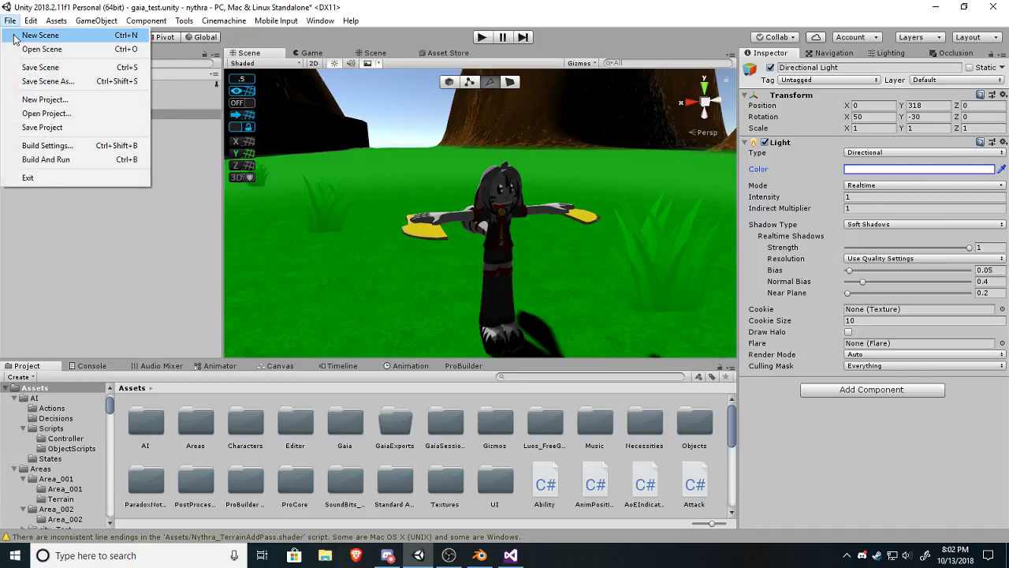
click(40, 36)
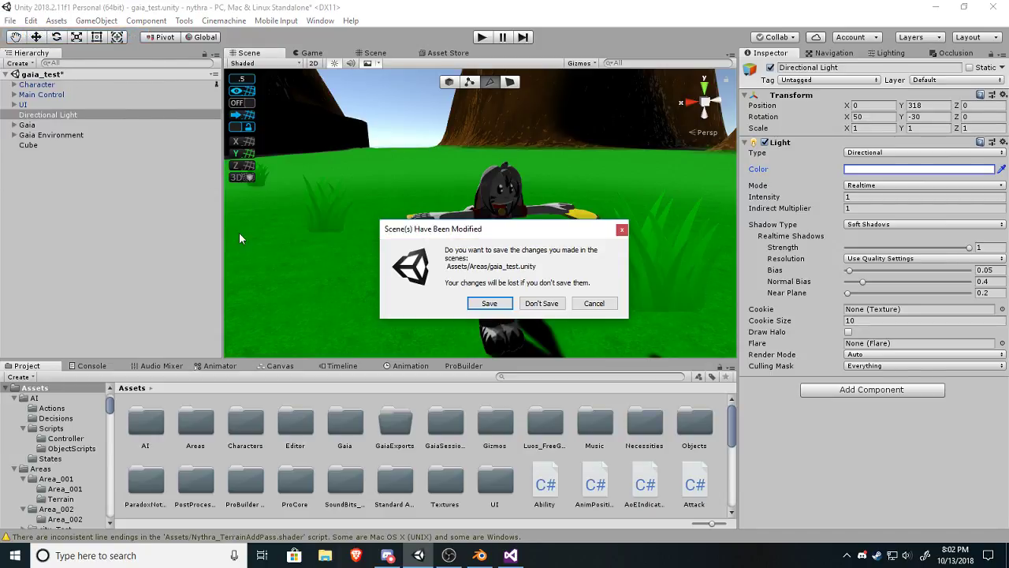
click(491, 304)
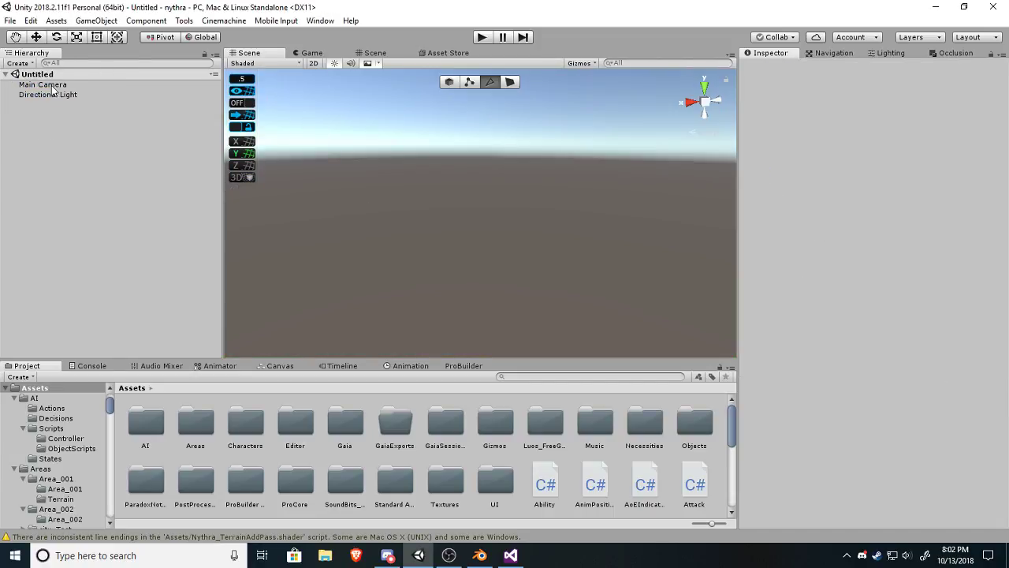
Copy the hexadecimal color FFF4D6 from the new scene's default Directional Light.
click(49, 96)
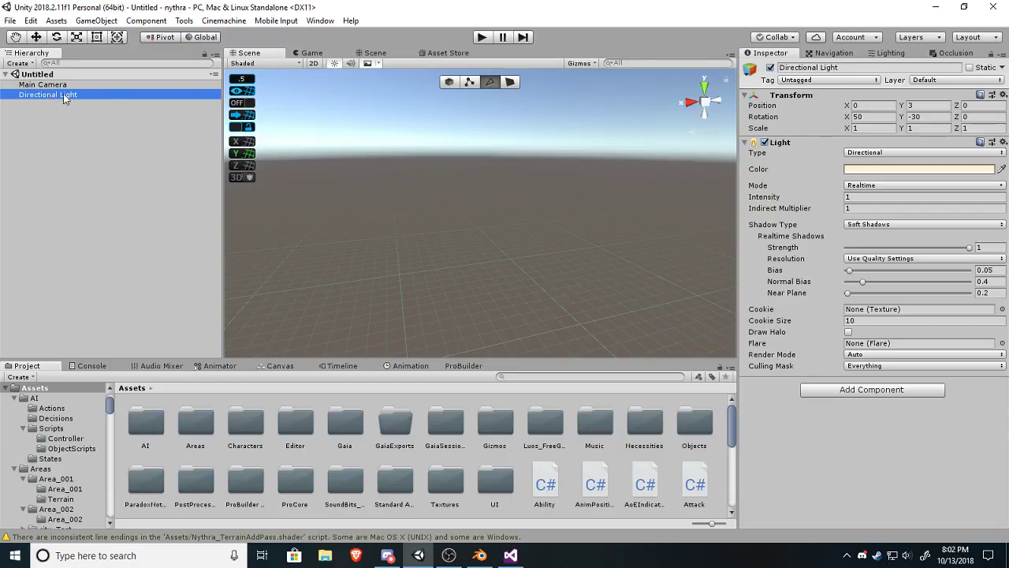
click(881, 170)
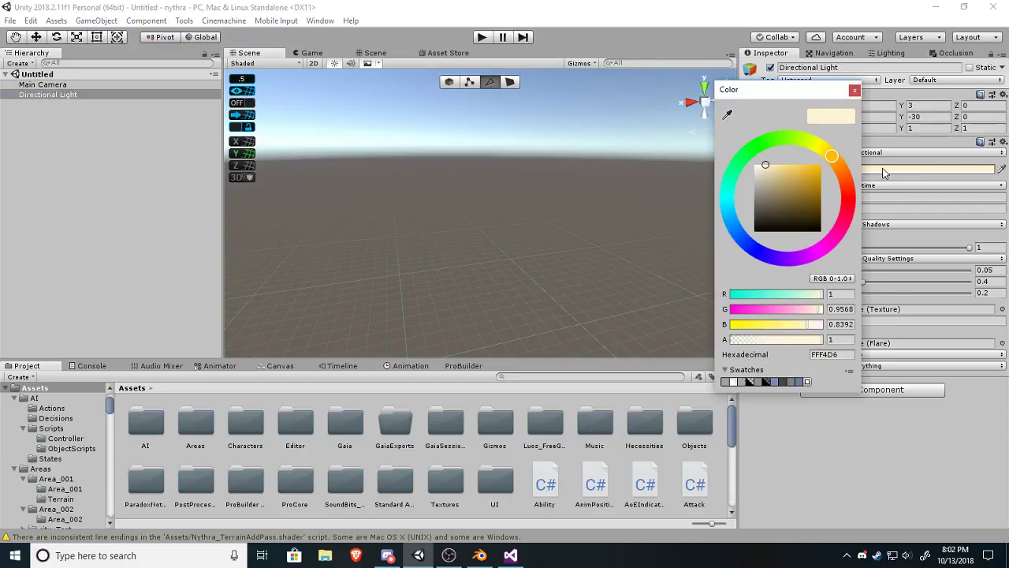
click(830, 357)
right_click(830, 356)
click(855, 377)
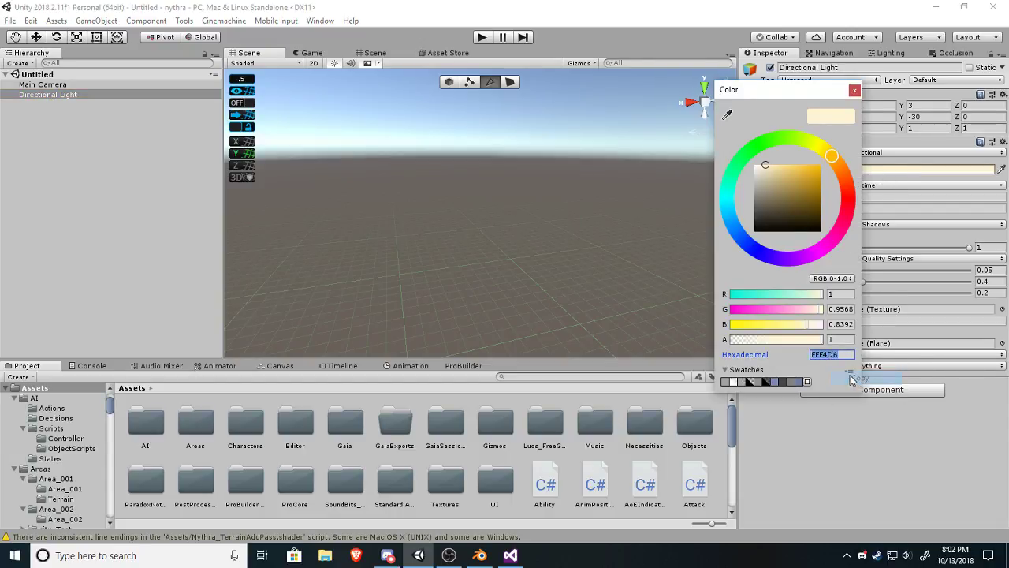
Reopen the gaia_test scene from the Areas folder.
click(10, 20)
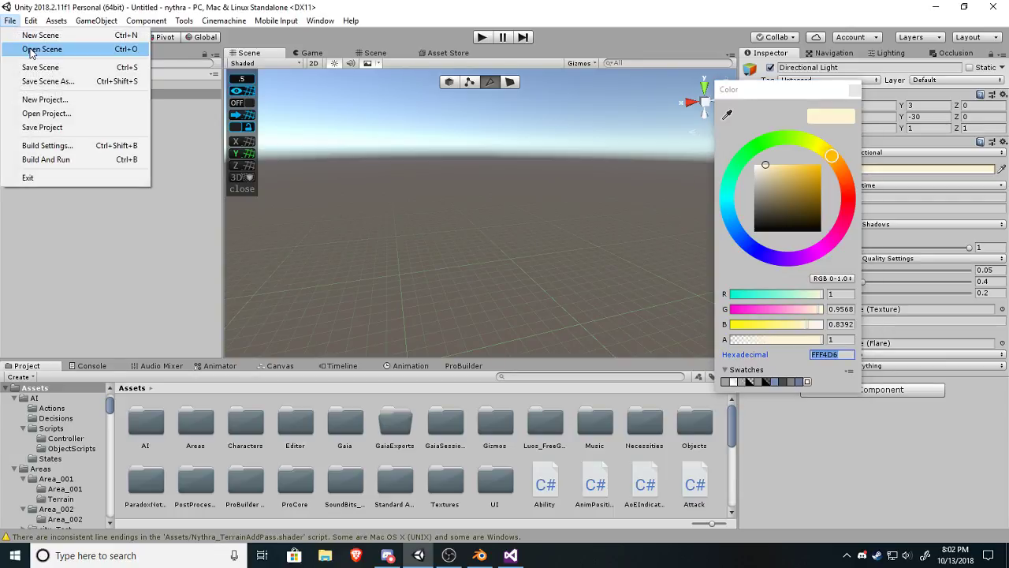
click(30, 49)
double_click(352, 182)
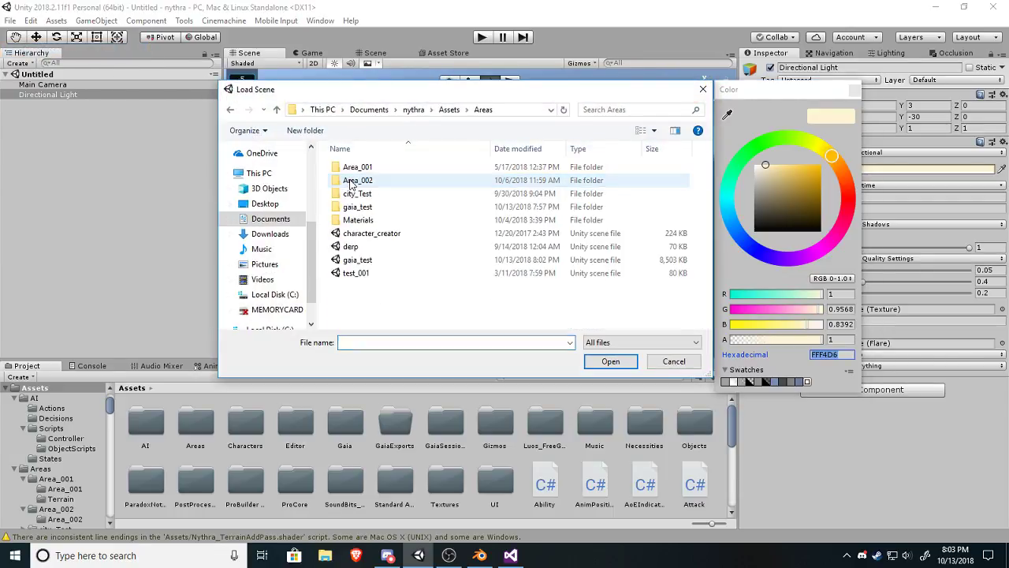
double_click(361, 261)
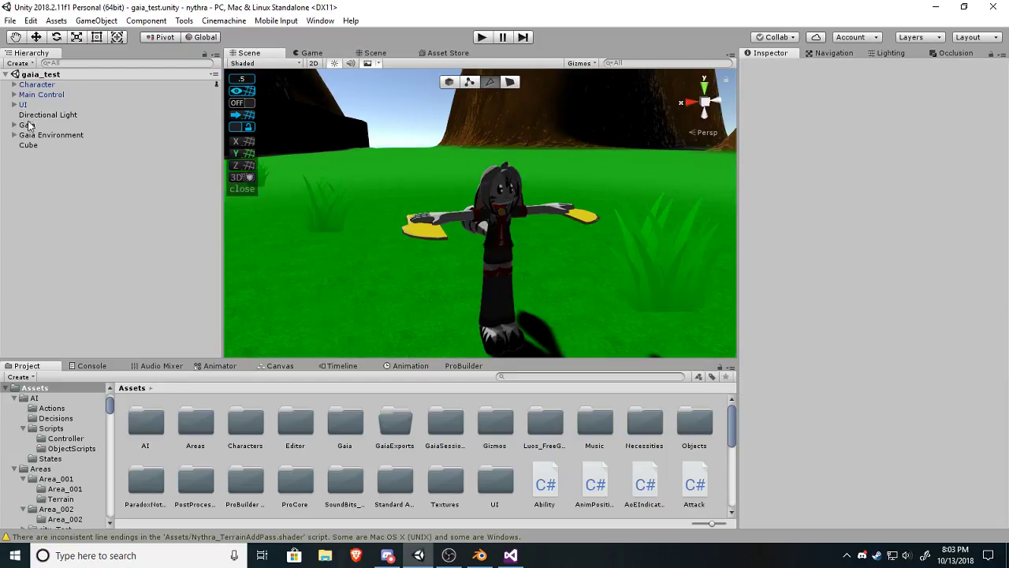
Set the Directional Light's color in gaia_test to the copied FFF4D6 and check the character's shading from several angles.
click(36, 115)
click(881, 169)
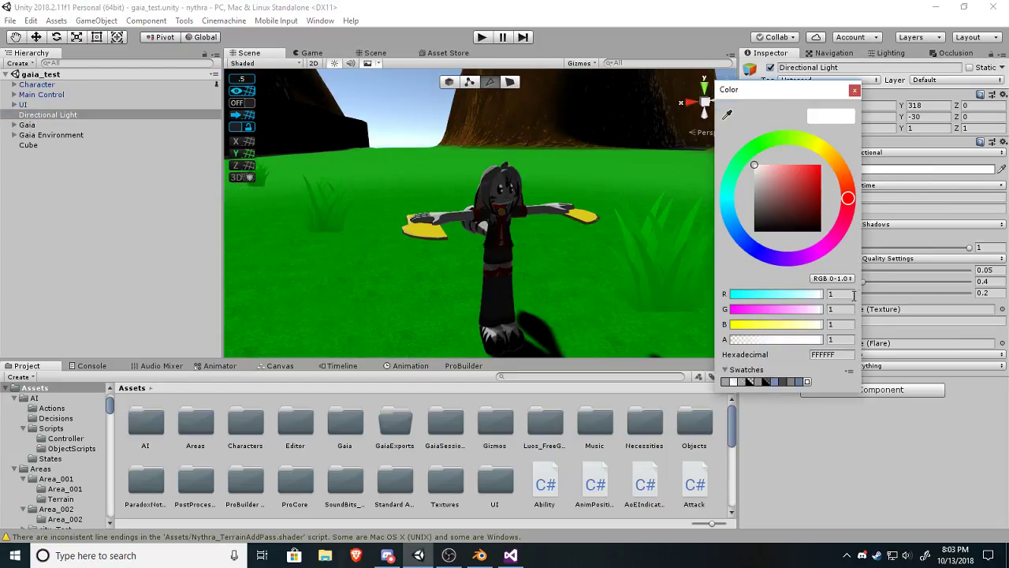
click(826, 354)
right_click(829, 355)
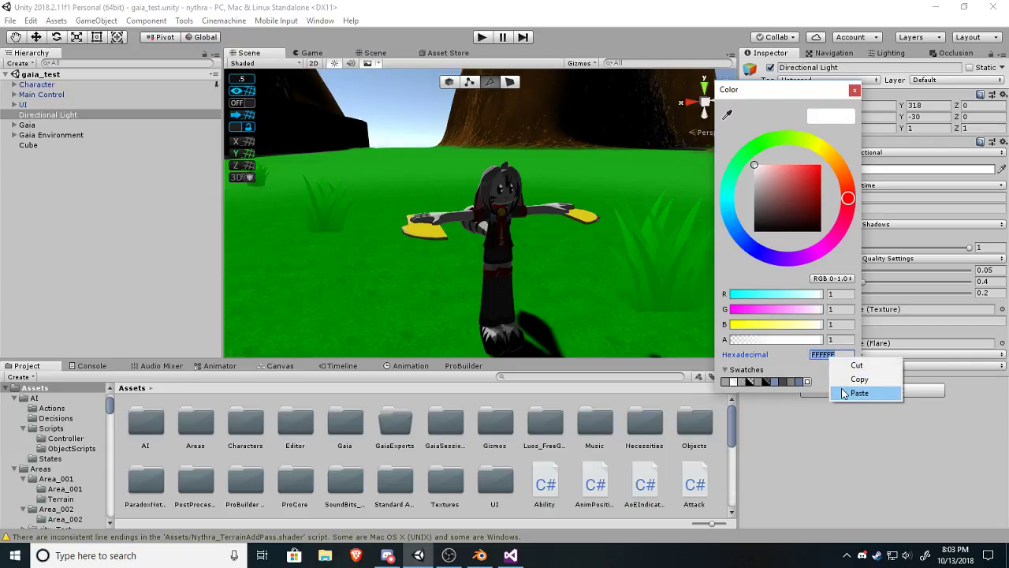
click(857, 392)
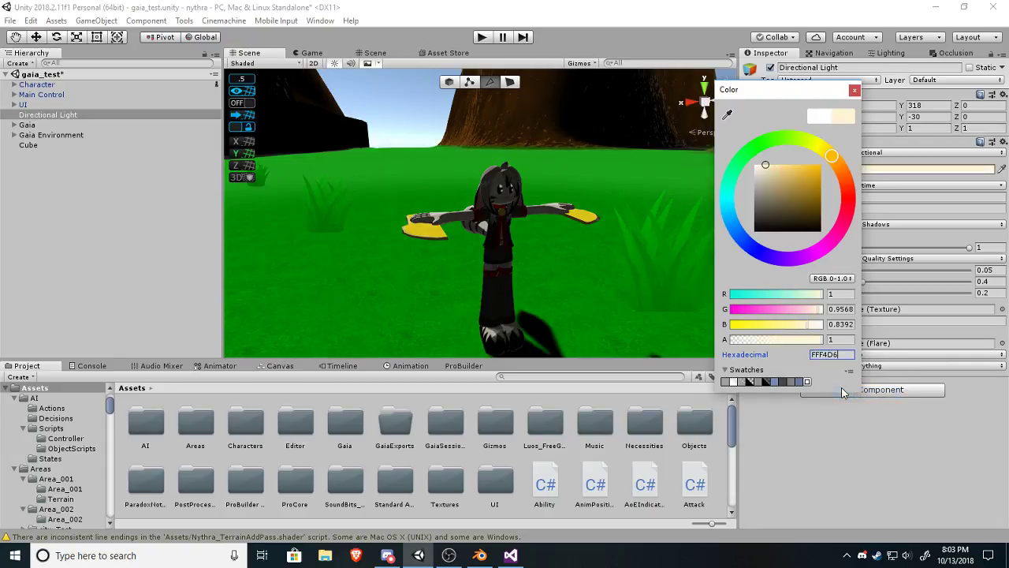
click(855, 91)
alt+drag(477, 173, 476, 237)
middle_drag(477, 138, 520, 128)
alt+drag(554, 162, 560, 198)
scroll(559, 200, down, 3)
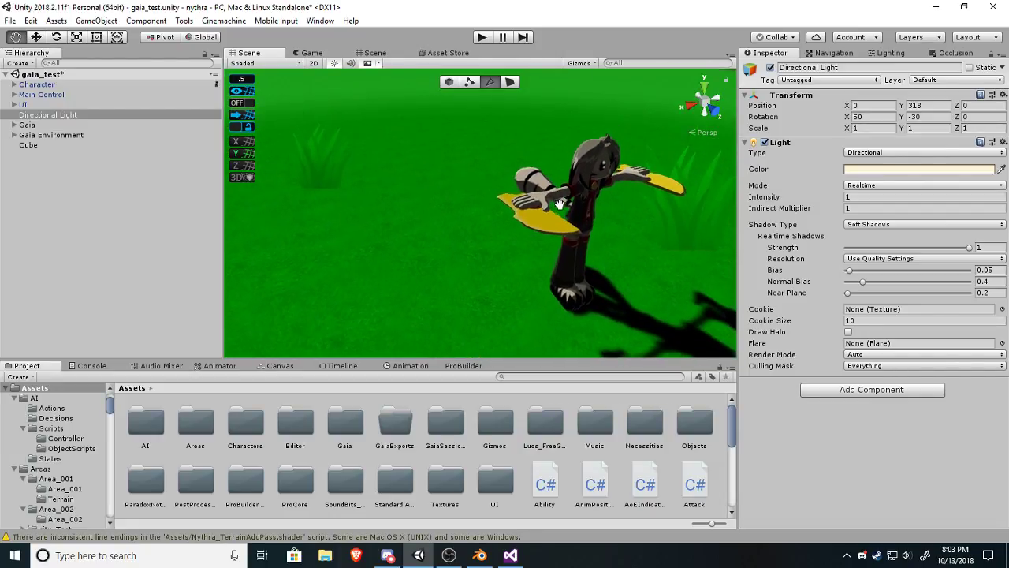
middle_drag(559, 204, 564, 196)
alt+drag(605, 165, 641, 251)
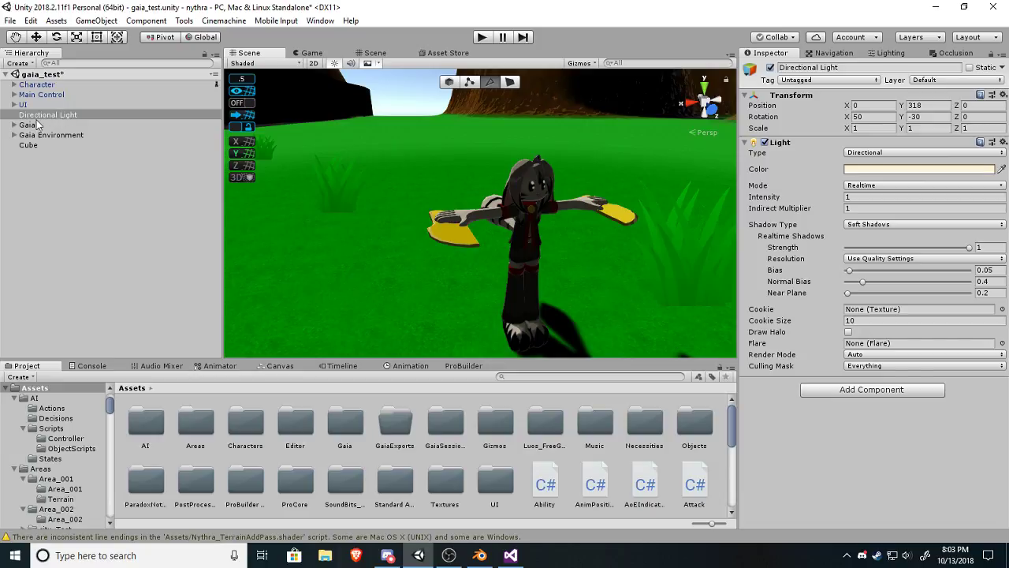
Review which static flags are enabled on the terrain object.
click(350, 253)
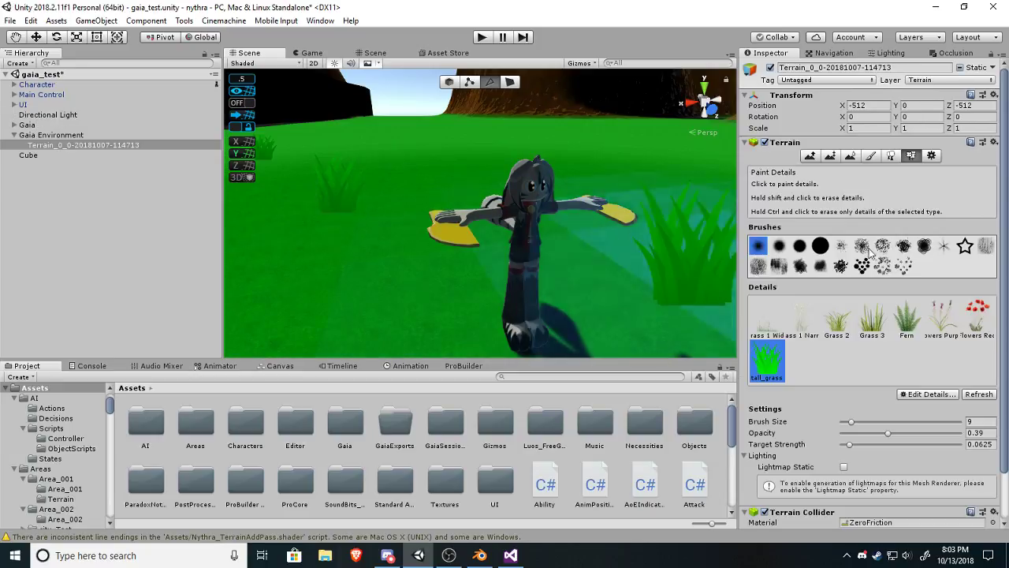
click(993, 69)
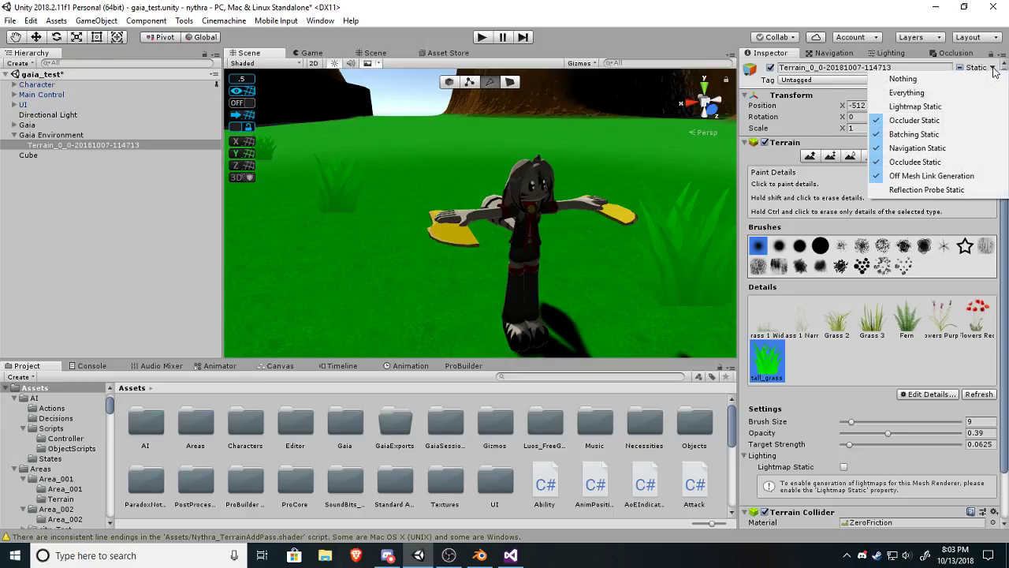
click(852, 54)
Try Color as the Environment Lighting source and examine the character and grass.
click(902, 54)
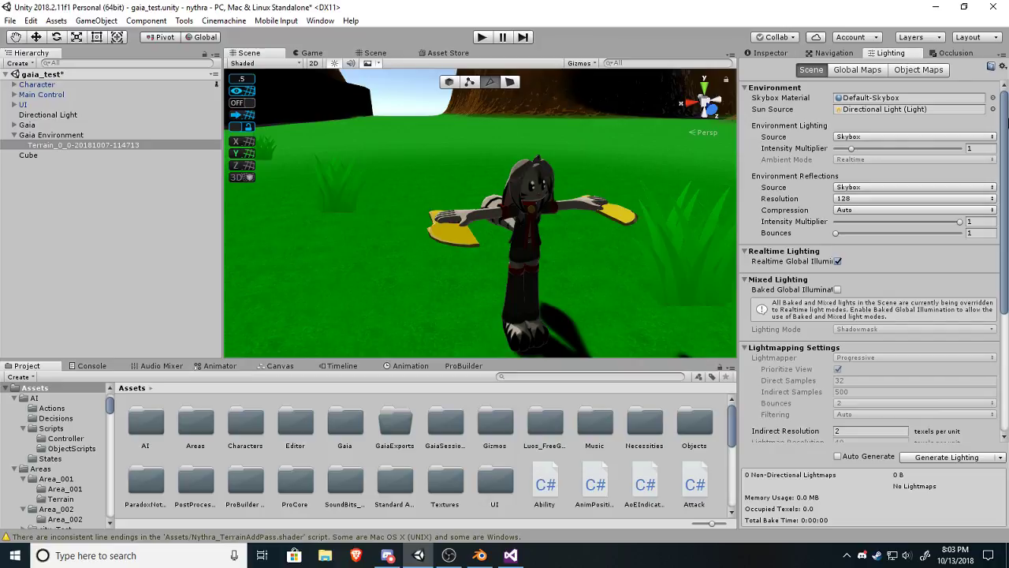
click(926, 137)
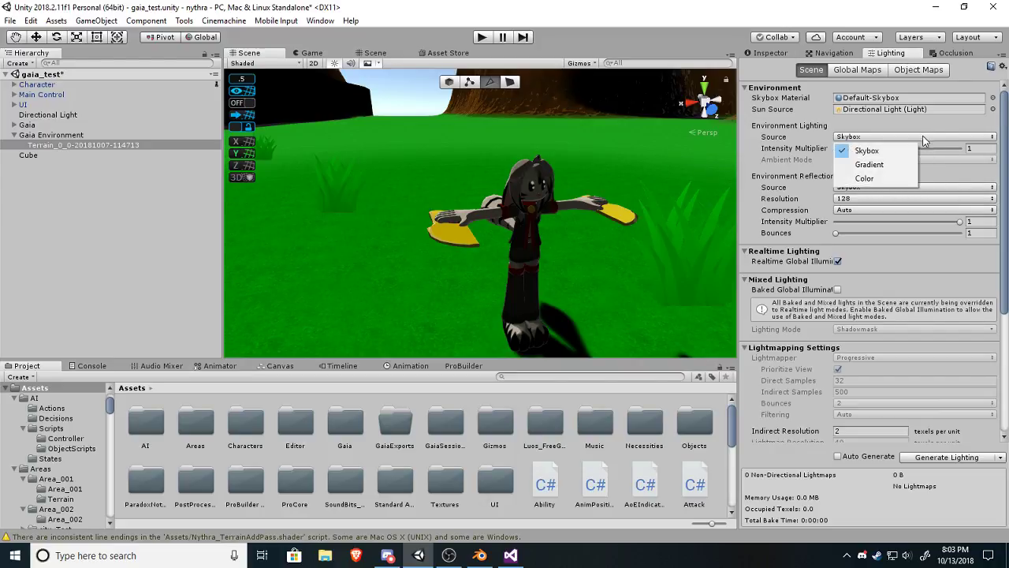
click(870, 181)
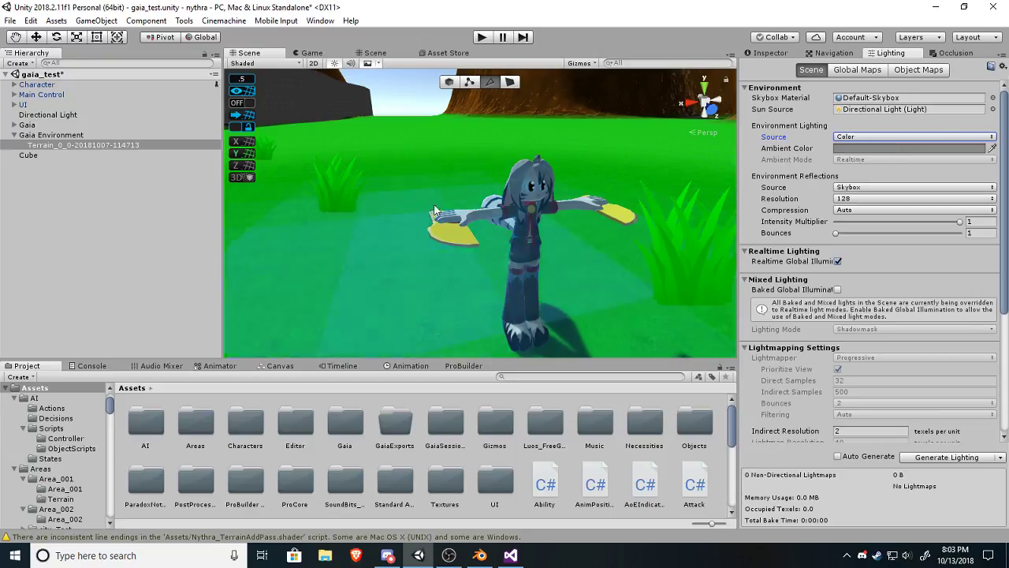
right_drag(346, 131, 584, 162)
Locate the light assigned as the scene's Sun Source and change the Sun Source to None.
click(920, 111)
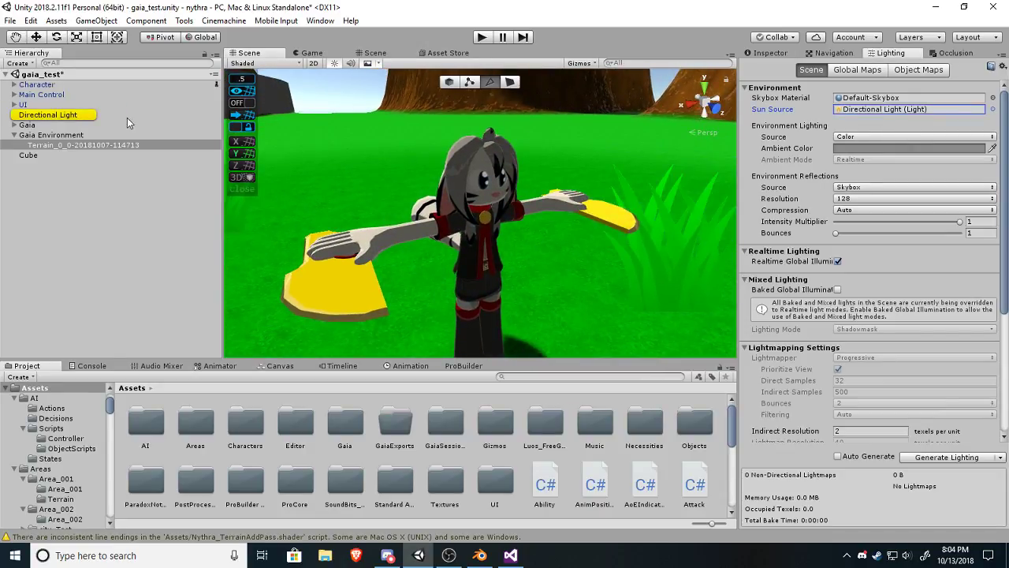
click(991, 110)
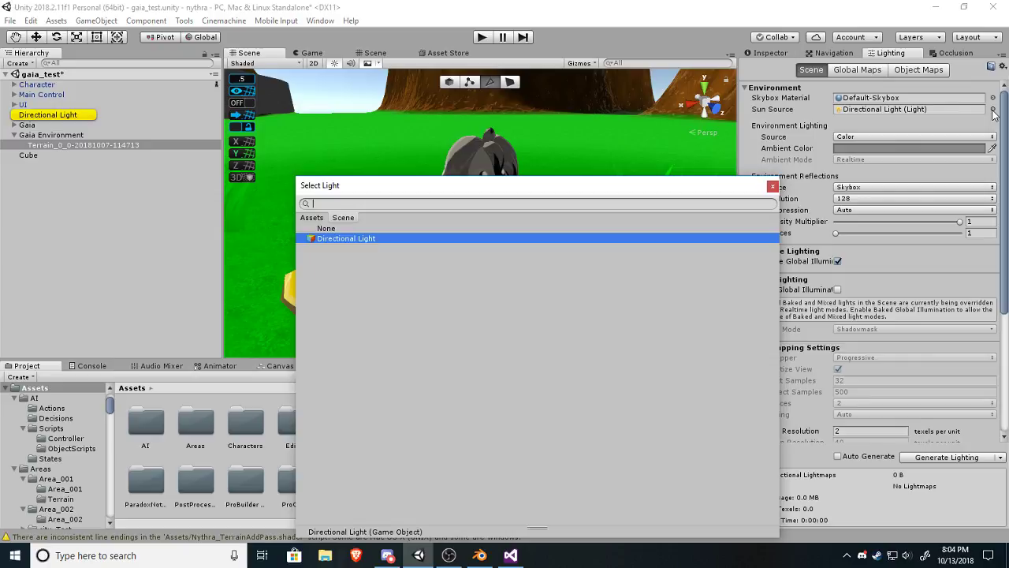
click(323, 229)
double_click(324, 231)
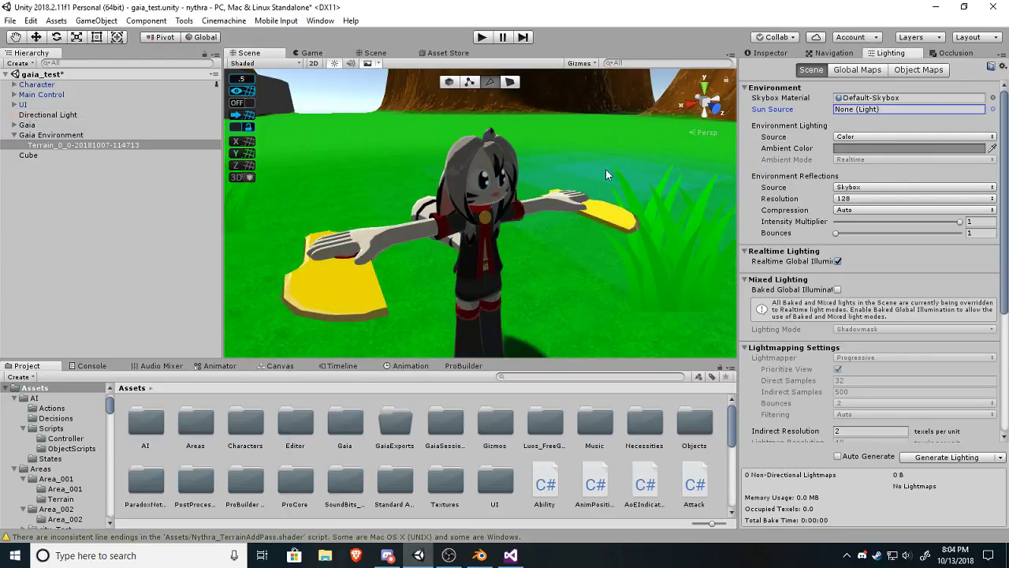
Try Skybox as the Environment Lighting source with its Intensity Multiplier raised to 8.
click(890, 138)
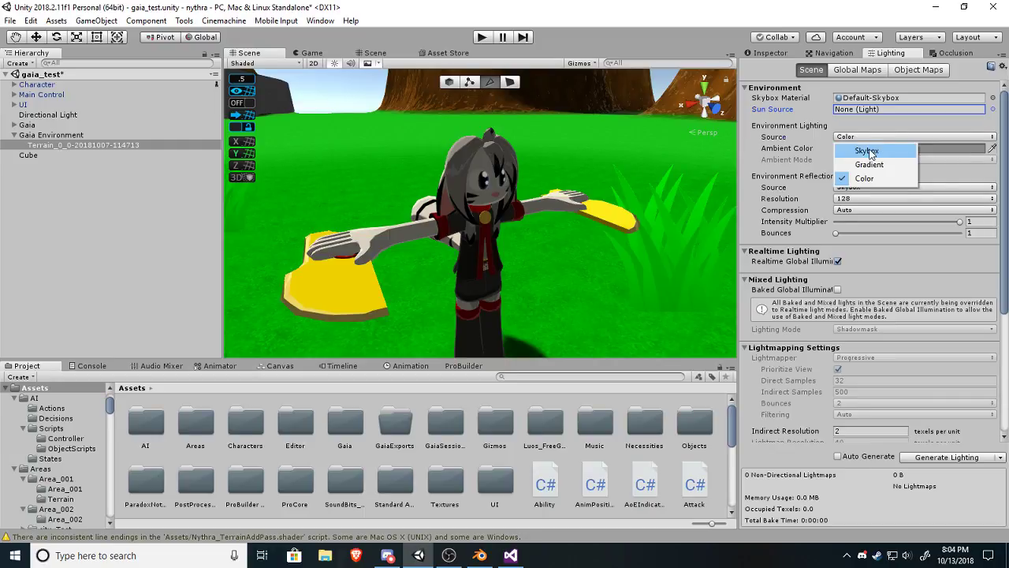
click(867, 151)
click(851, 149)
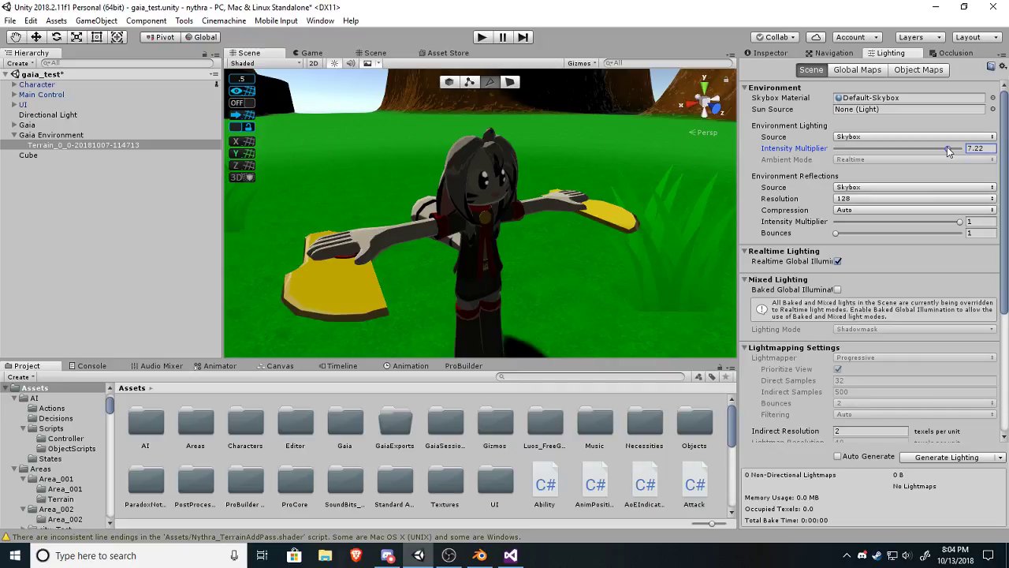
mouse_move(947, 146)
mouse_down()
mouse_move(961, 151)
mouse_move(928, 155)
mouse_move(961, 147)
mouse_up()
Try Custom as the Environment Reflections source, and restore it to Skybox.
click(858, 190)
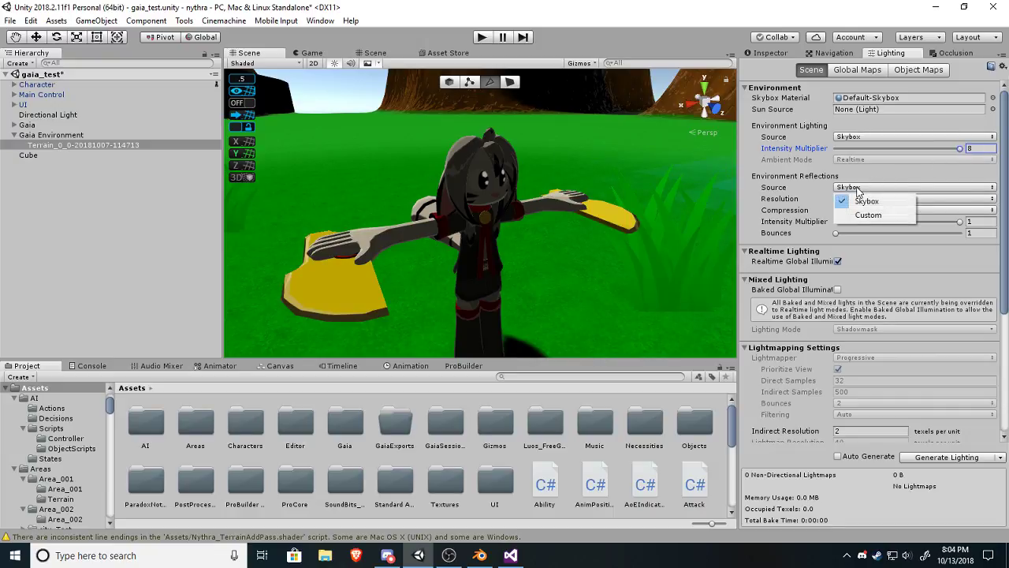
click(875, 215)
click(867, 189)
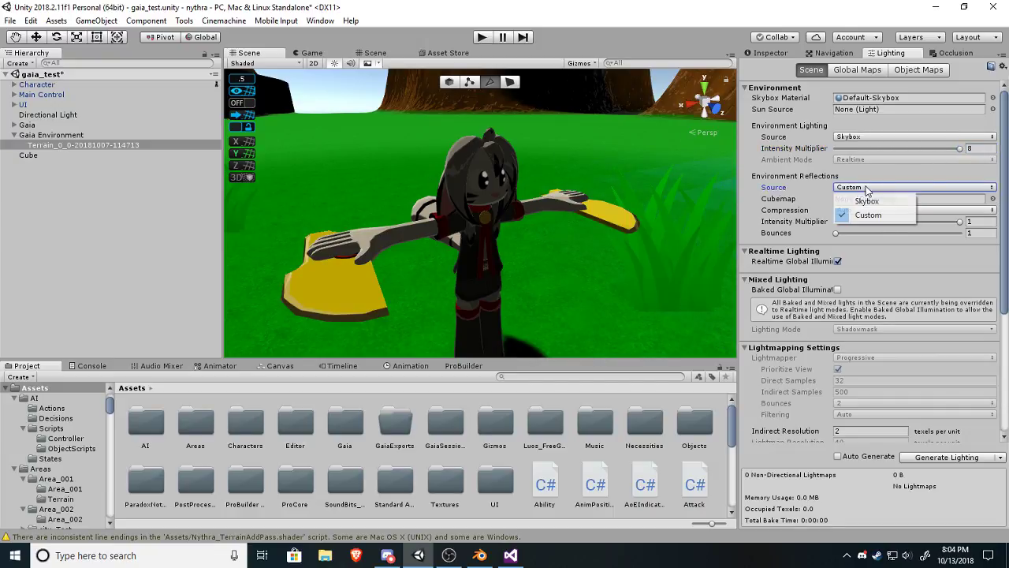
click(861, 203)
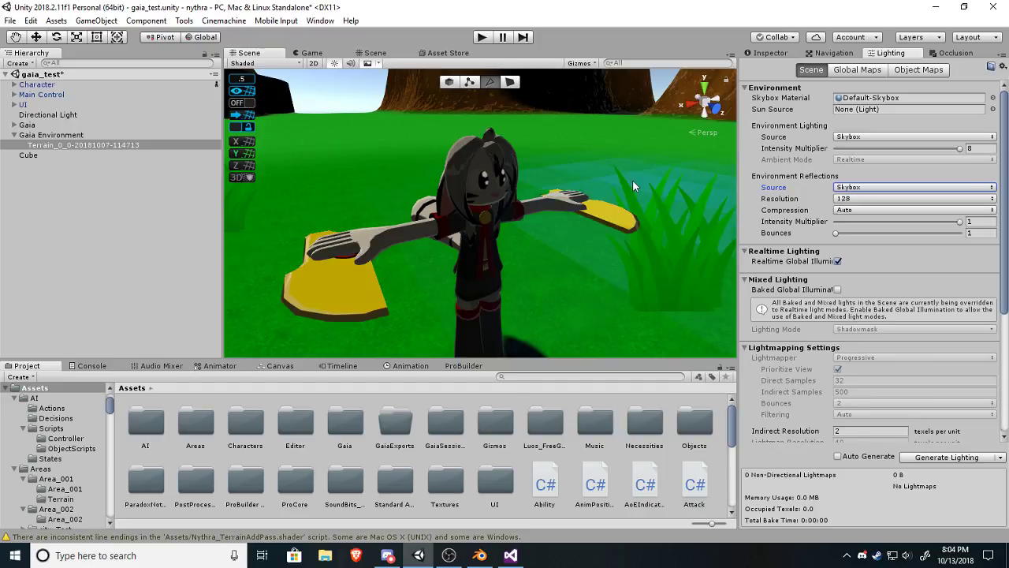
Examine the shading of the valley floor and mountains under the skybox-based environment lighting.
right_drag(635, 185, 550, 205)
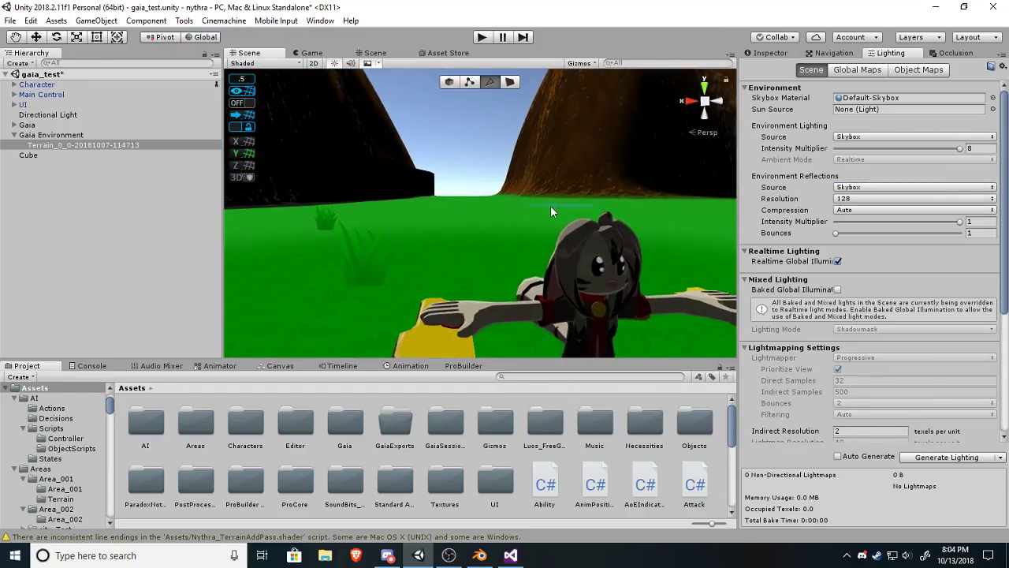
scroll(552, 206, down, 8)
middle_drag(552, 201, 626, 498)
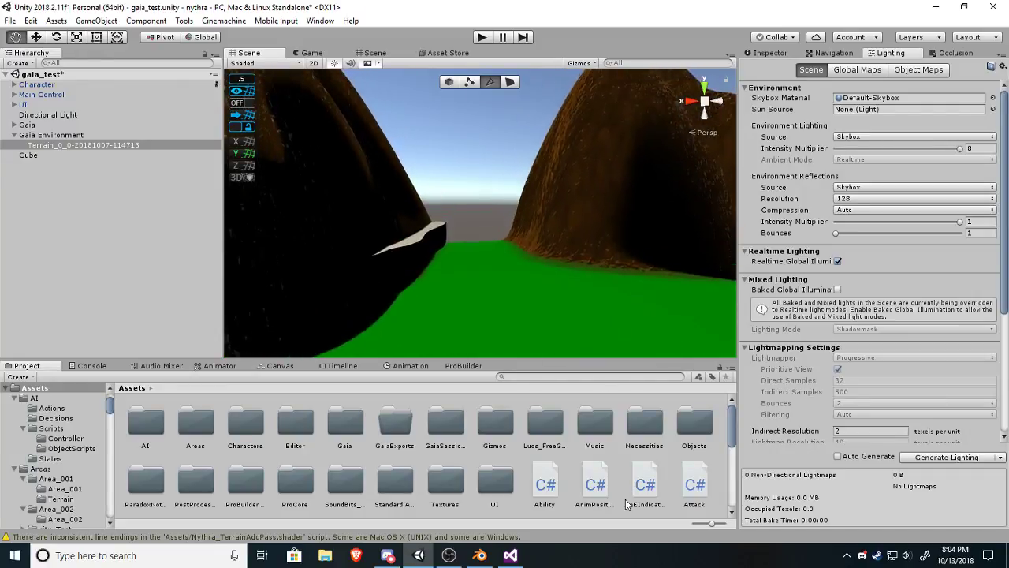
middle_drag(462, 209, 227, 130)
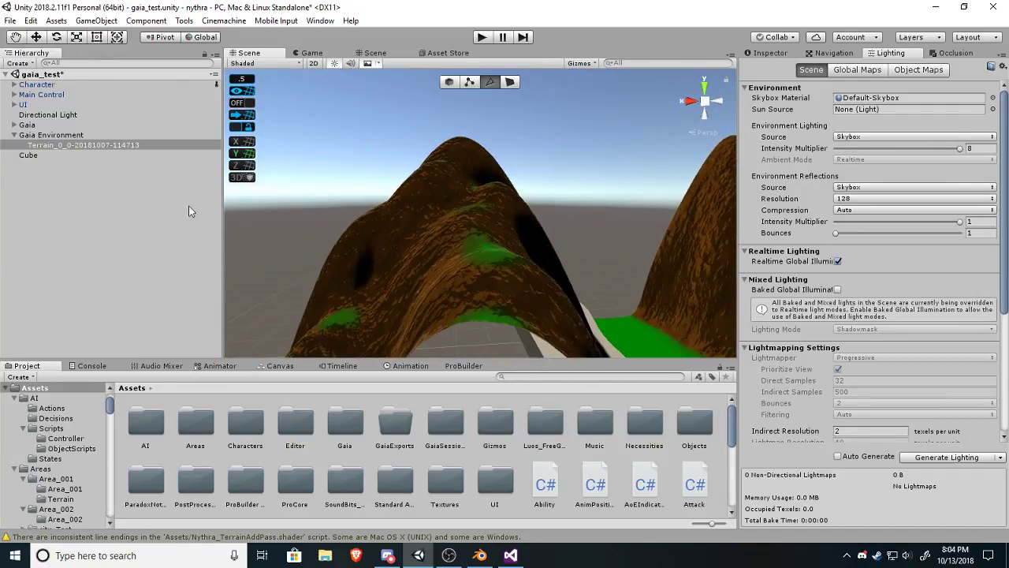
right_drag(417, 242, 713, 449)
Select the Directional Light, locate it above the terrain, and undo the trial move of the light.
click(33, 115)
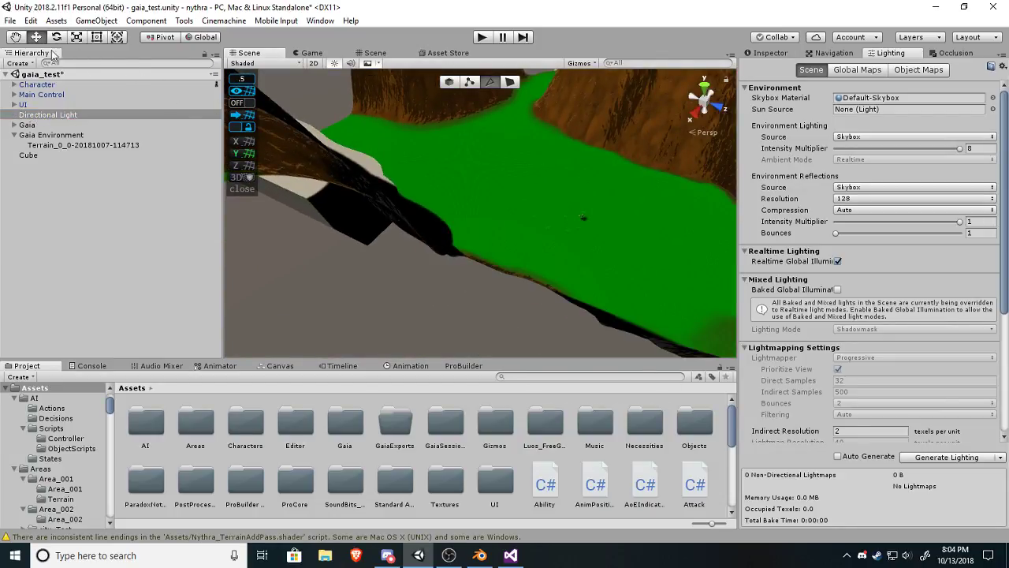
right_drag(341, 197, 692, 167)
right_drag(585, 247, 446, 184)
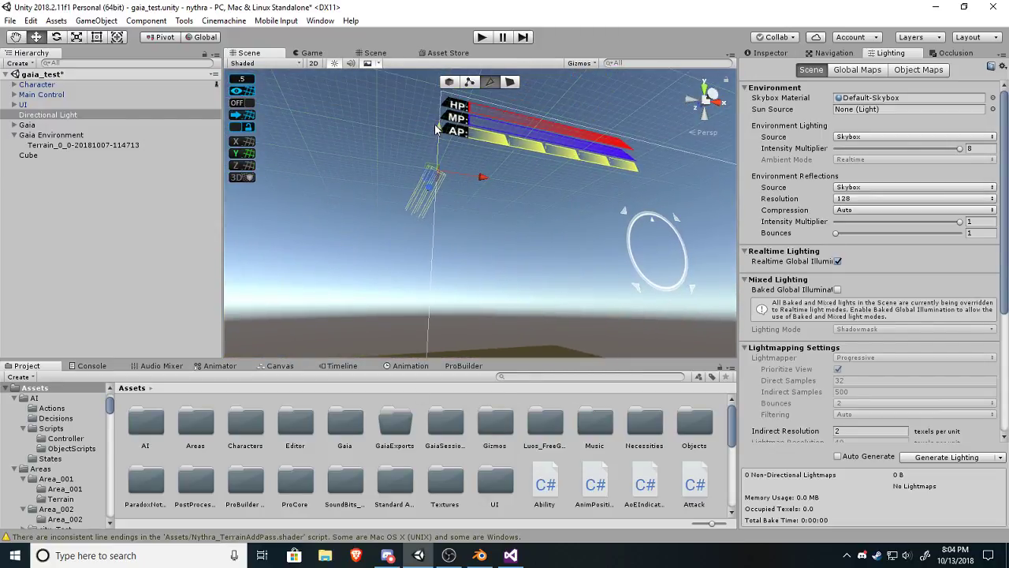
drag(435, 124, 446, 161)
key(ctrl+z)
right_drag(465, 159, 647, 183)
key(w)
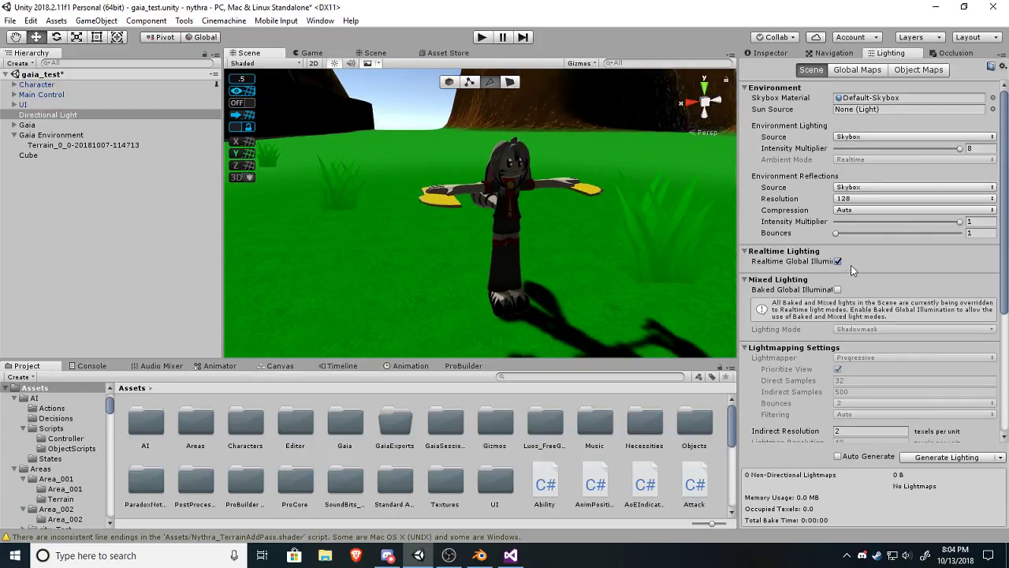
Try the scene with Realtime Global Illumination disabled, re-enable it, and compare the shading on the character and terrain.
click(838, 261)
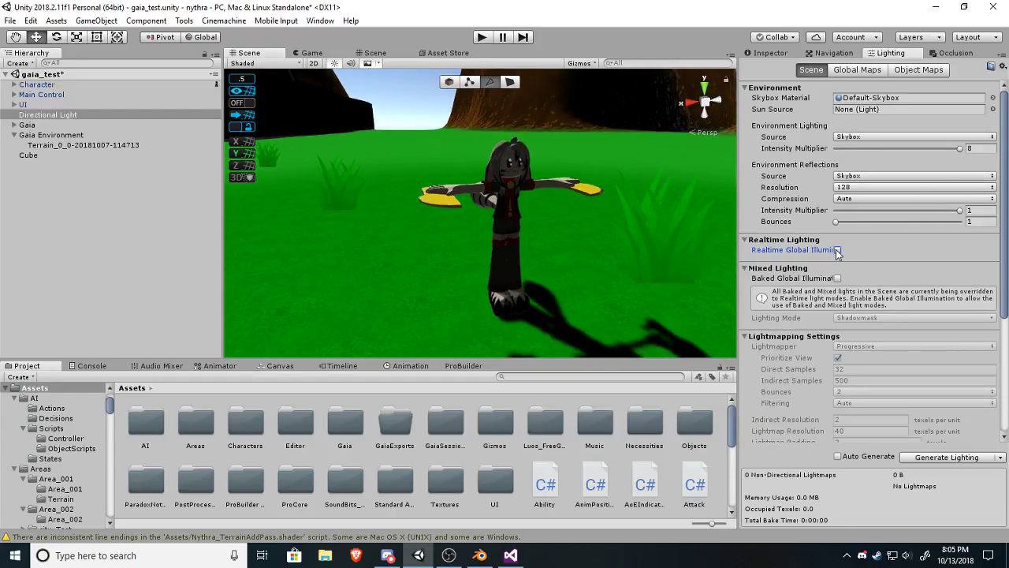
click(837, 250)
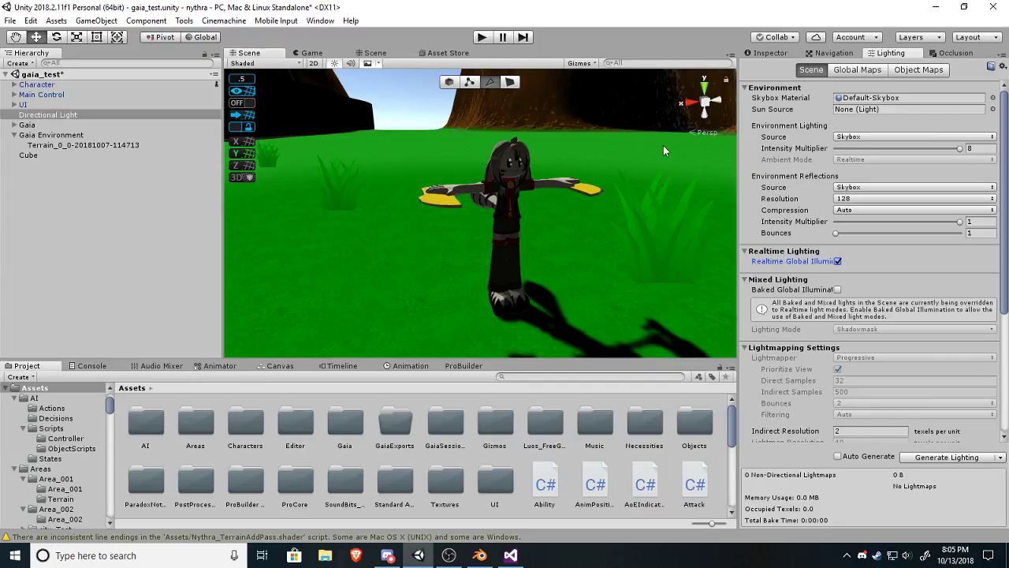
right_drag(520, 146, 545, 50)
right_drag(532, 120, 549, 169)
key(s)
Set the Environment Lighting source to Color and check the character and grass up close.
click(889, 137)
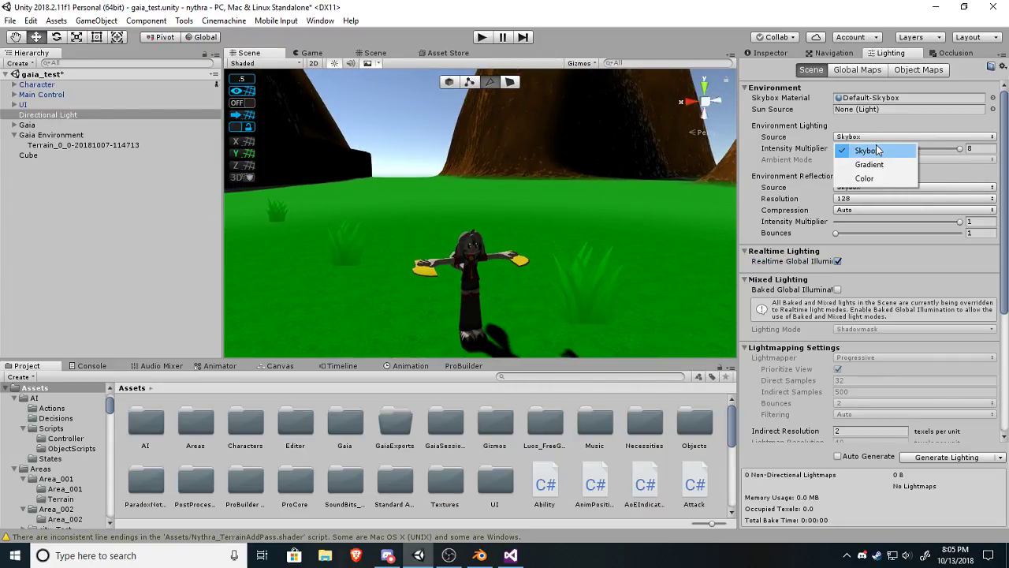
click(868, 180)
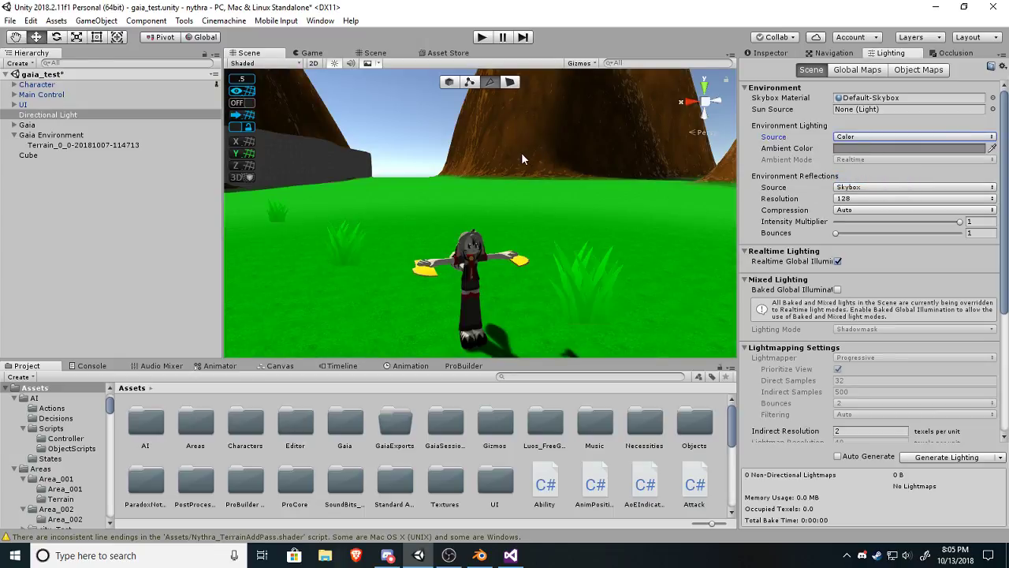
right_drag(514, 134, 577, 177)
key(w)
key(s)
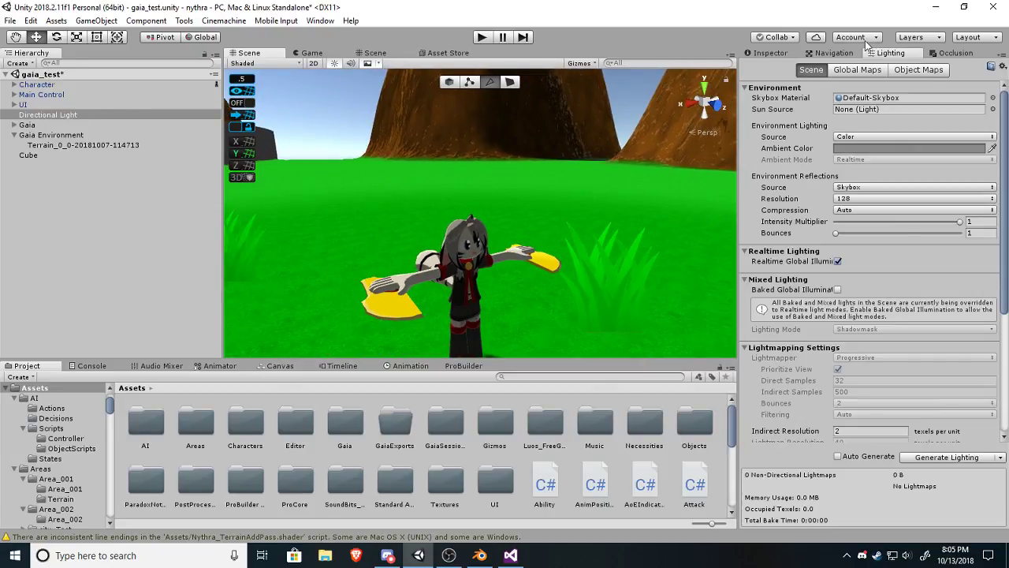
Set the Directional Light's color to pure white, FFFFFF.
click(779, 54)
click(946, 169)
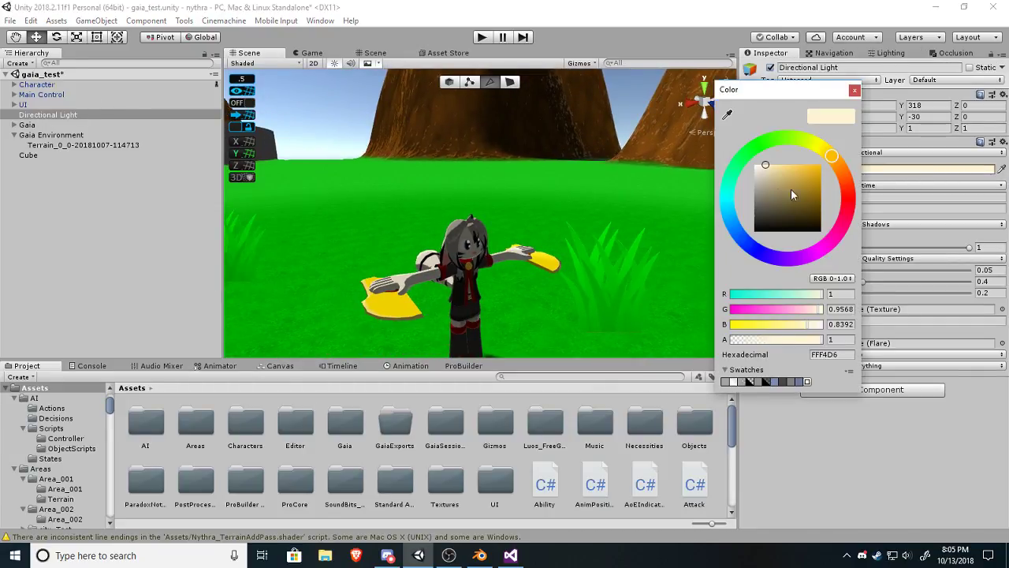
drag(756, 171, 713, 150)
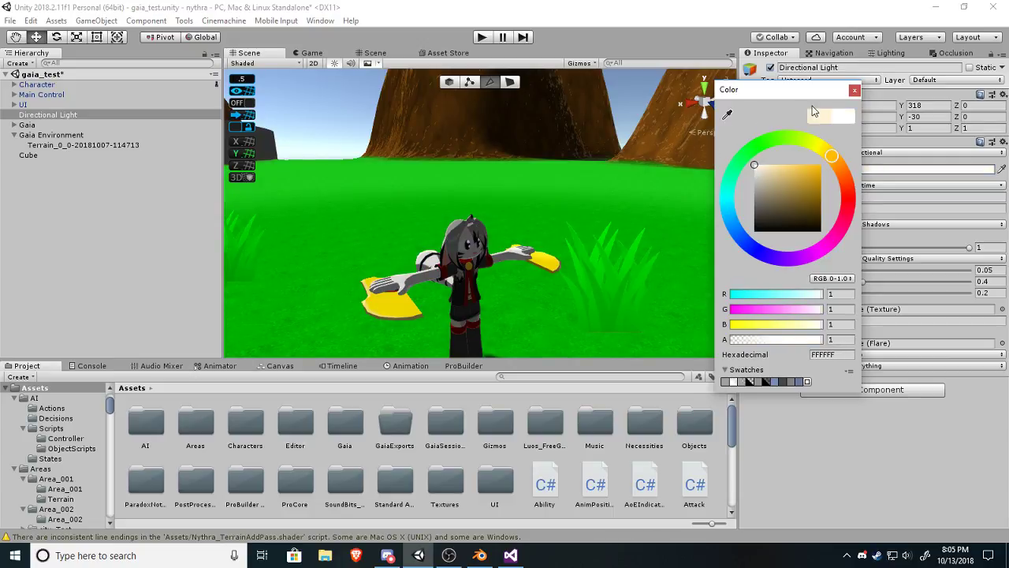
click(853, 90)
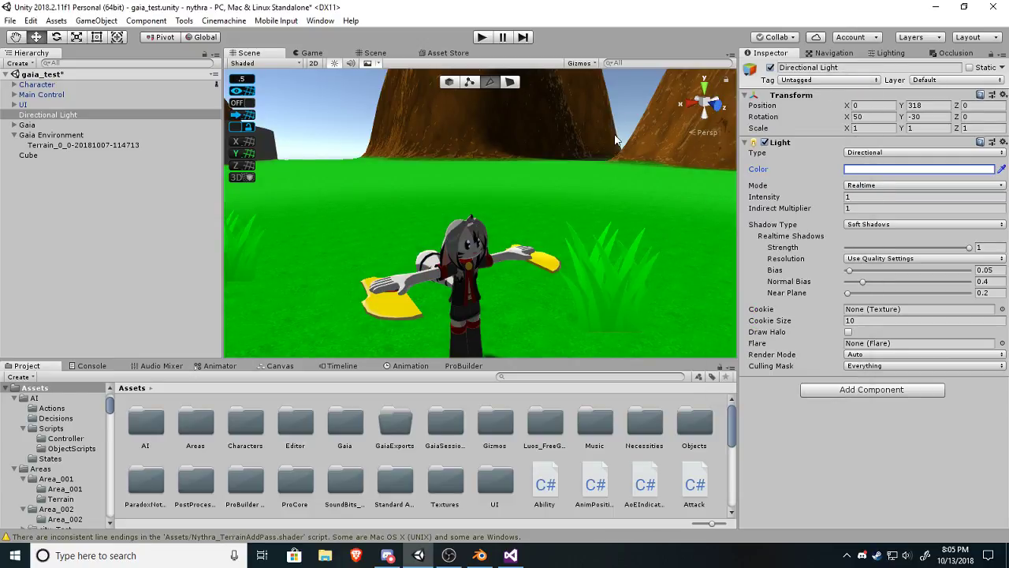
key(f)
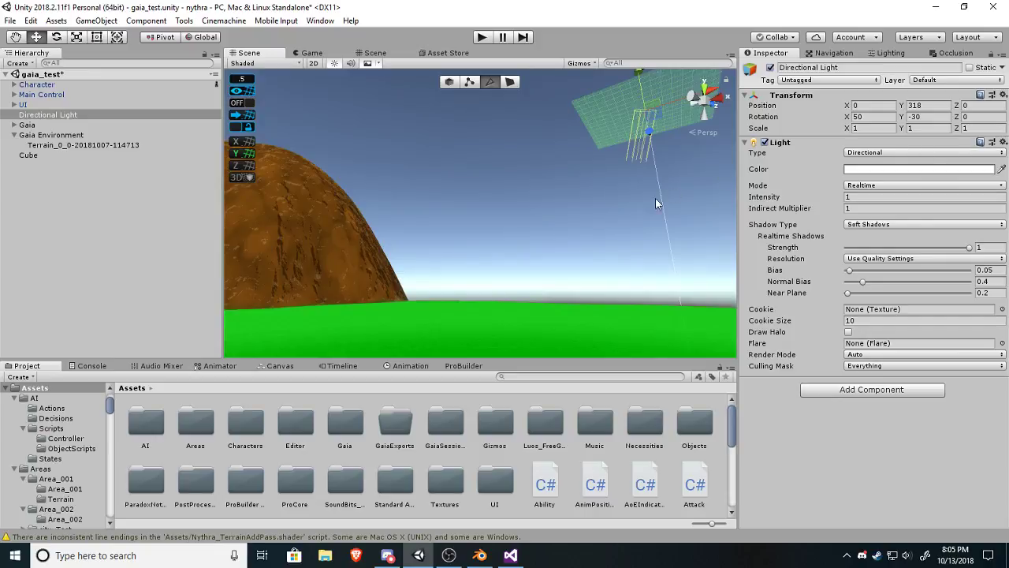
right_drag(656, 198, 203, 298)
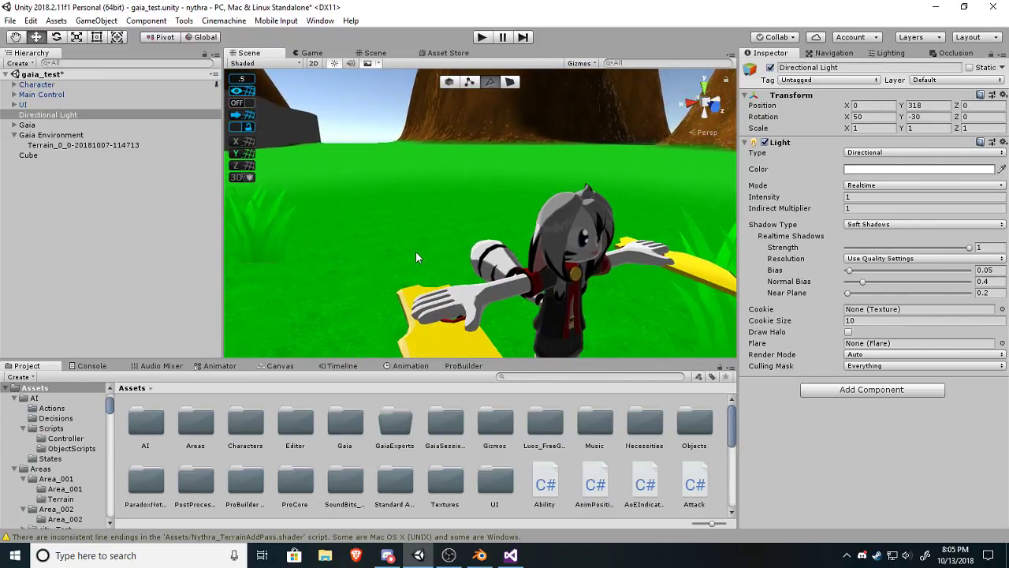
Inspect the character's shading up close and select its hair mesh Hair_Spirit_N.
right_drag(416, 254, 460, 196)
key(w)
key(s)
key(d)
key(w)
click(461, 181)
click(459, 179)
key(s)
key(w)
key(s)
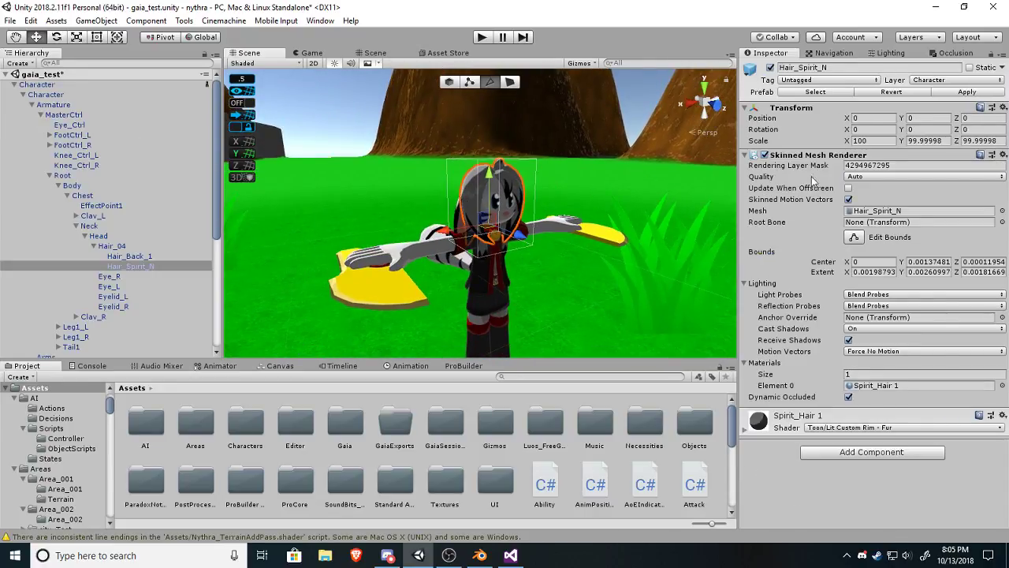
Open the hair material's Toon/Lit Custom Rim - Fur shader in Visual Studio and locate its albedo color calculations.
click(1002, 416)
click(907, 297)
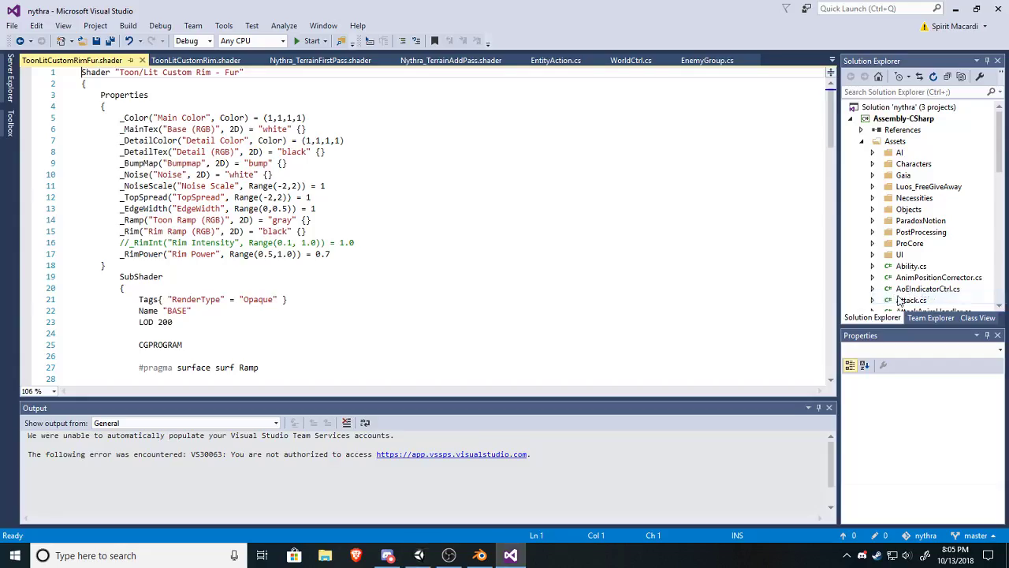
scroll(339, 272, down, 20)
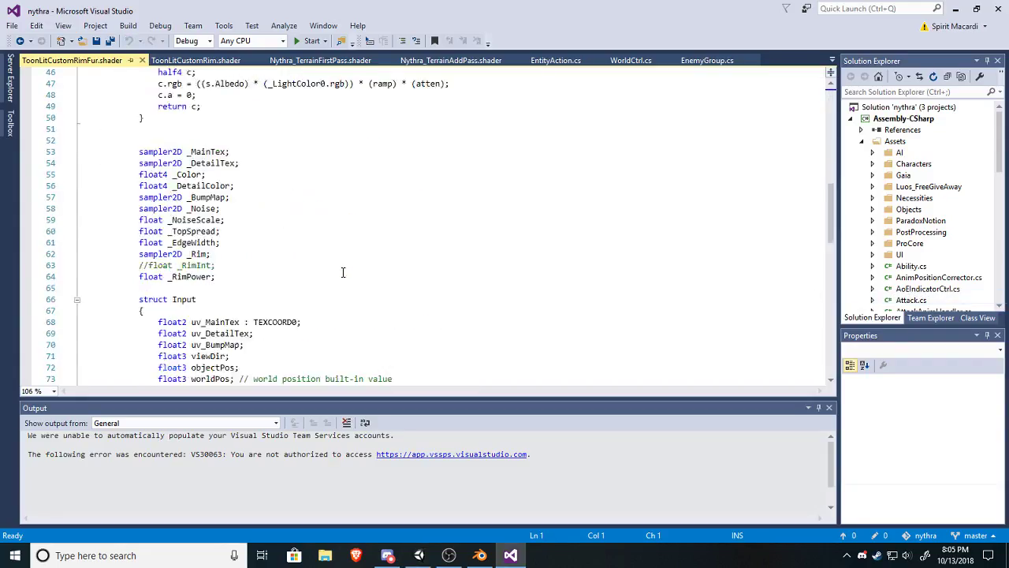
scroll(339, 276, down, 7)
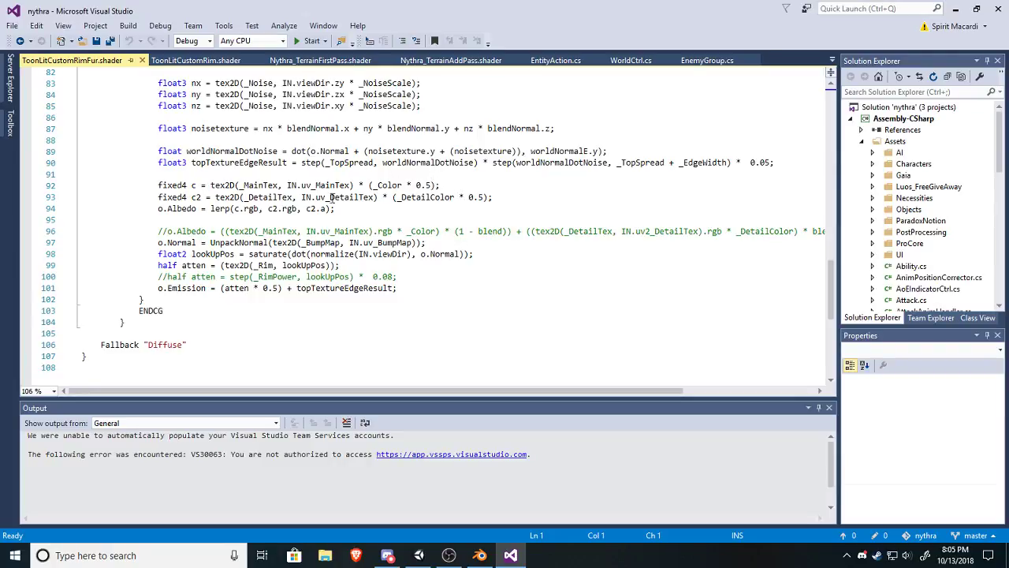
Set the _Color and _DetailColor multipliers to 0.75 in ToonLitCustomRimFur.shader and save the file.
click(427, 184)
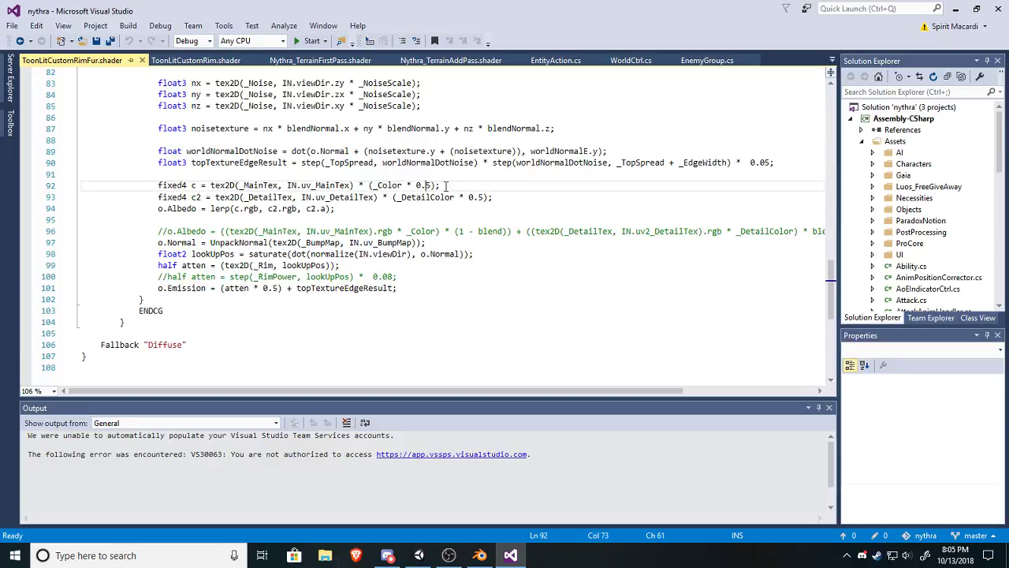
text(8)
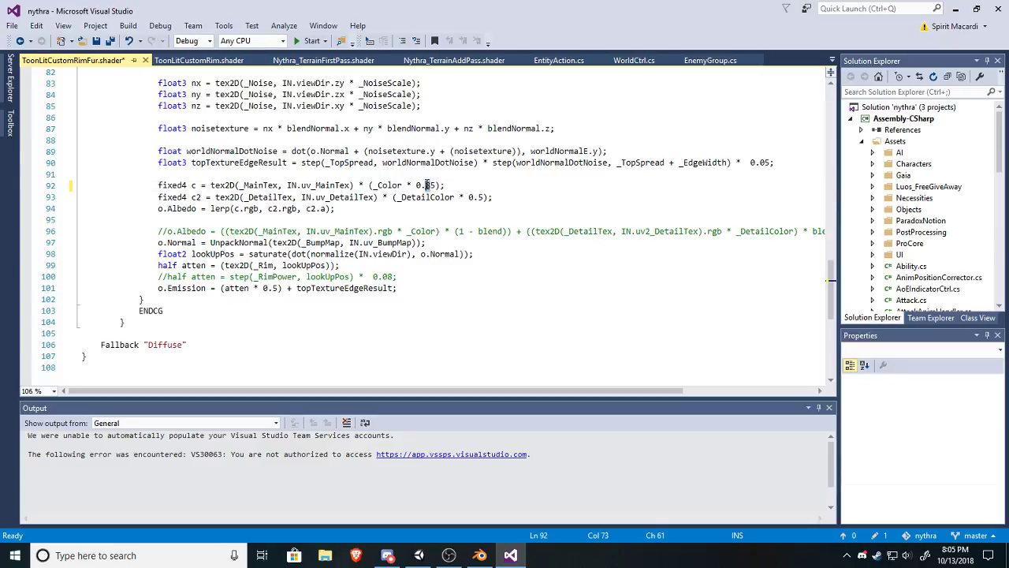
key(BackSpace)
text(7)
click(478, 197)
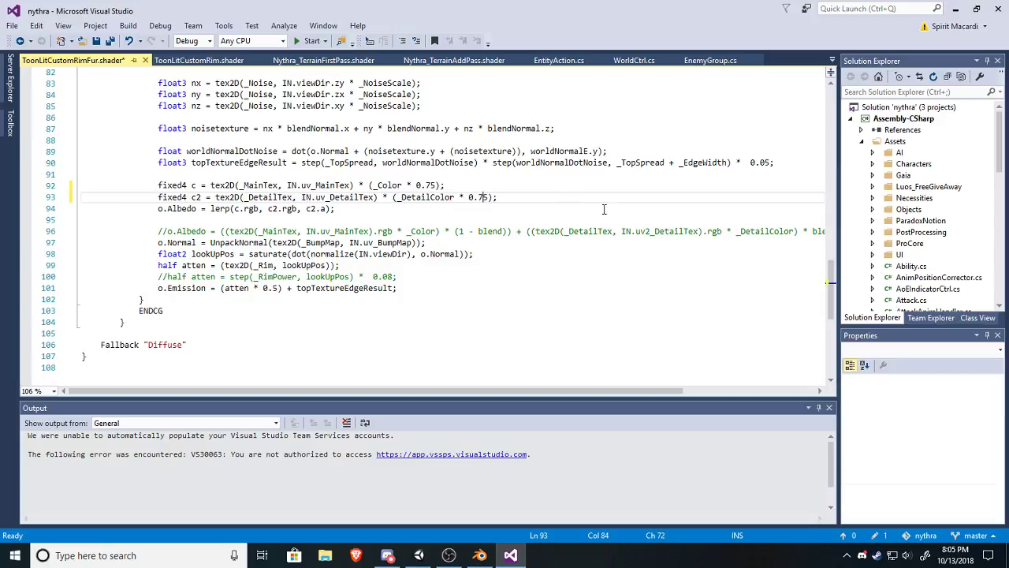
click(111, 42)
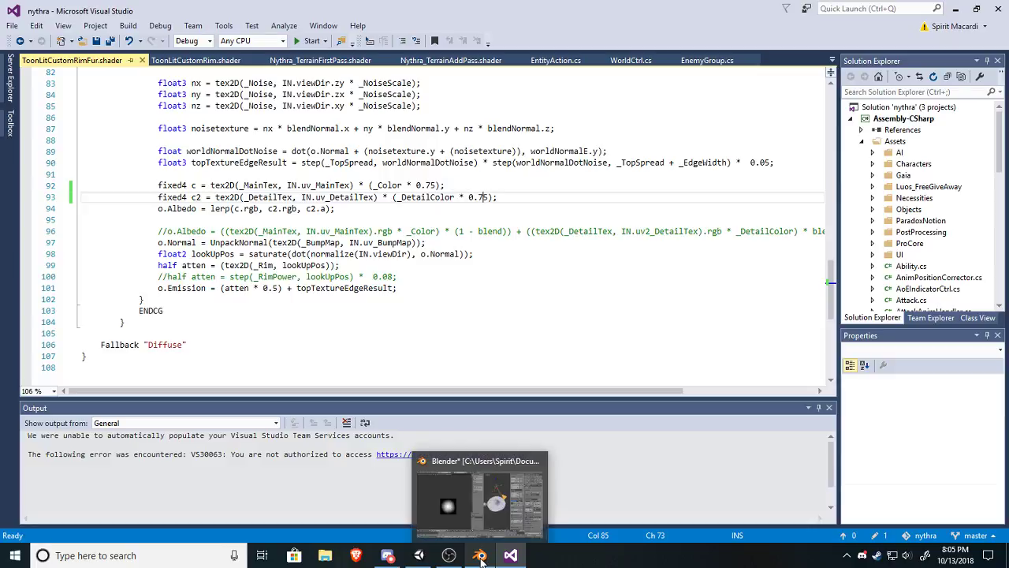
Switch back to Unity and examine the character's brightness against the grass and terrain from several angles.
click(477, 417)
click(419, 556)
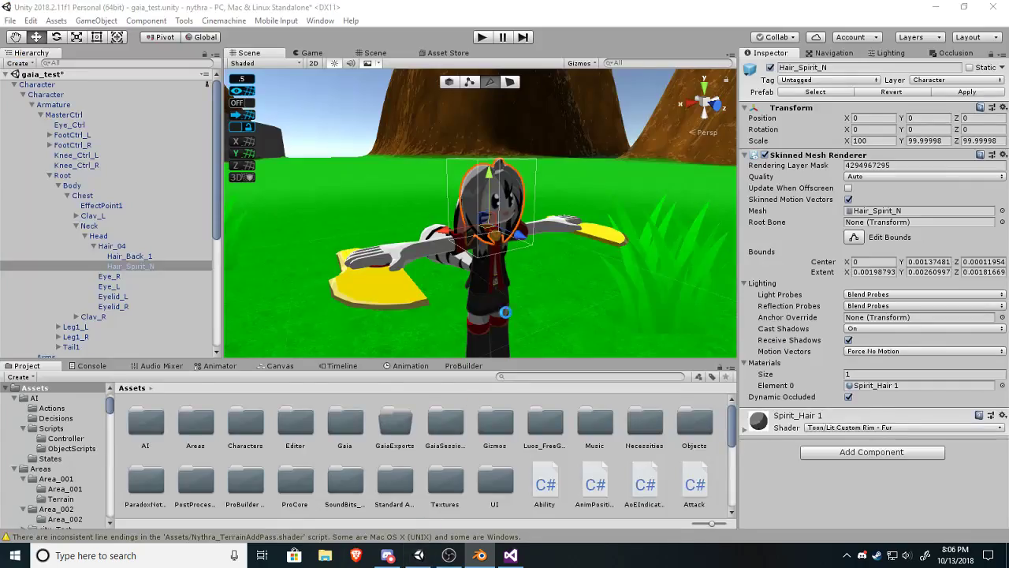
middle_drag(599, 155, 492, 253)
right_drag(492, 253, 699, 265)
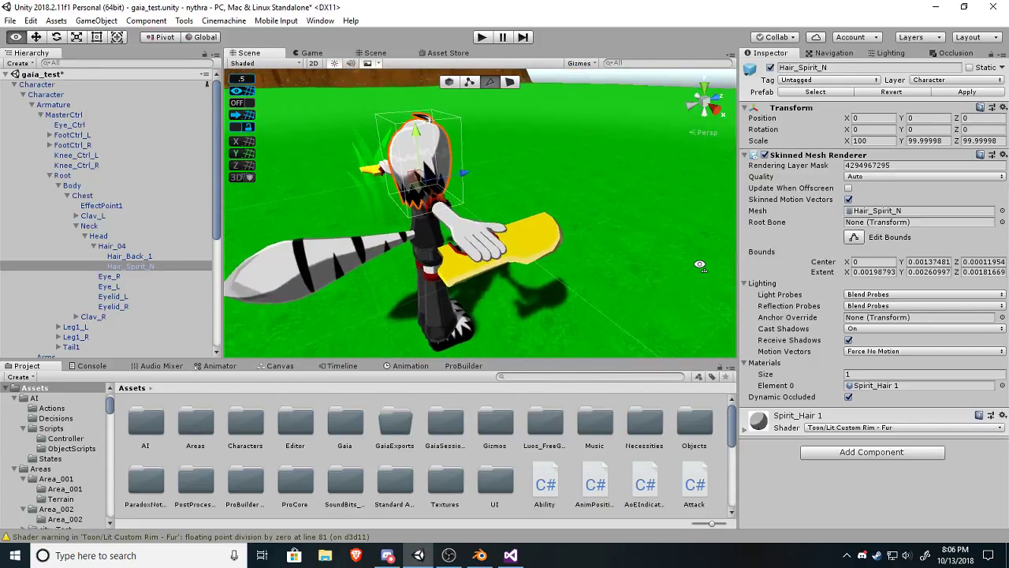
middle_drag(406, 306, 425, 317)
scroll(436, 301, down, 4)
right_drag(436, 301, 268, 246)
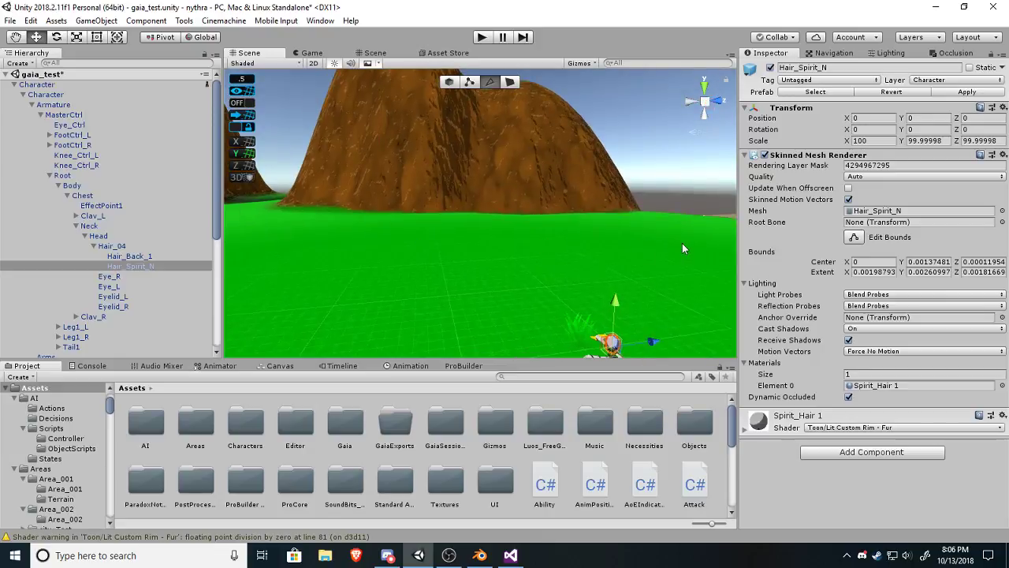
middle_drag(682, 243, 520, 236)
right_drag(696, 235, 369, 252)
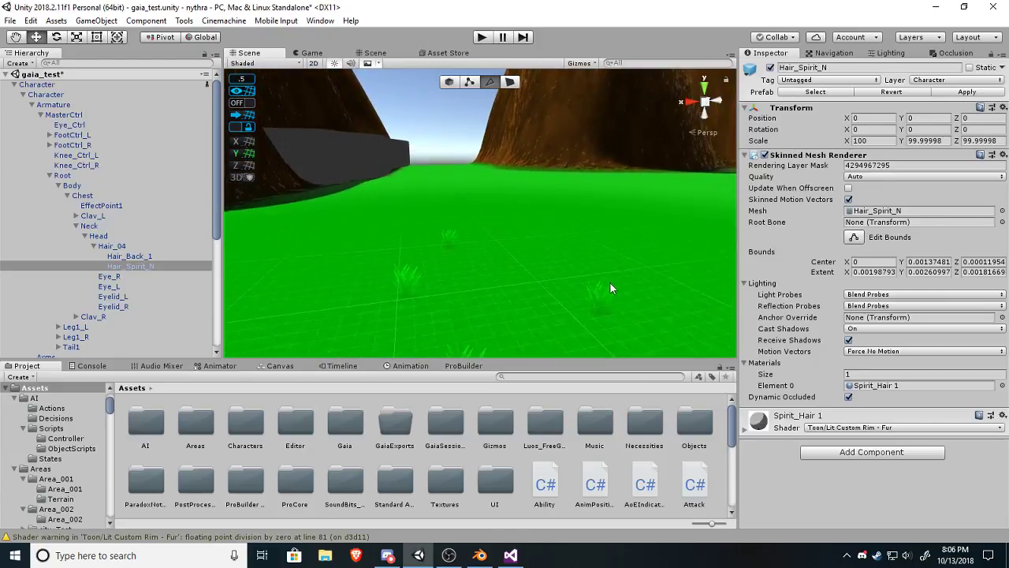
Save the gaia_test scene.
middle_drag(674, 289, 513, 220)
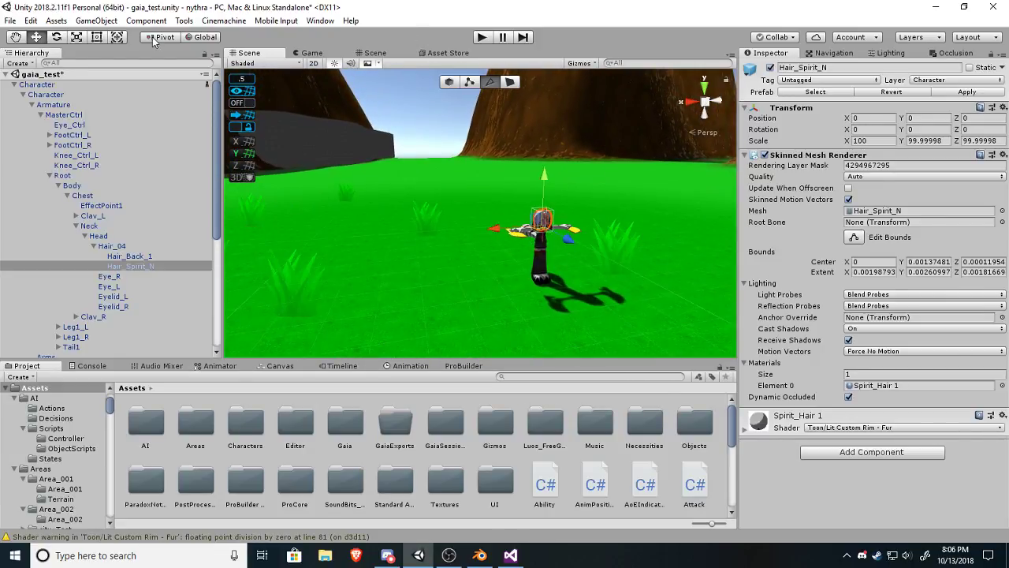
click(9, 20)
click(23, 69)
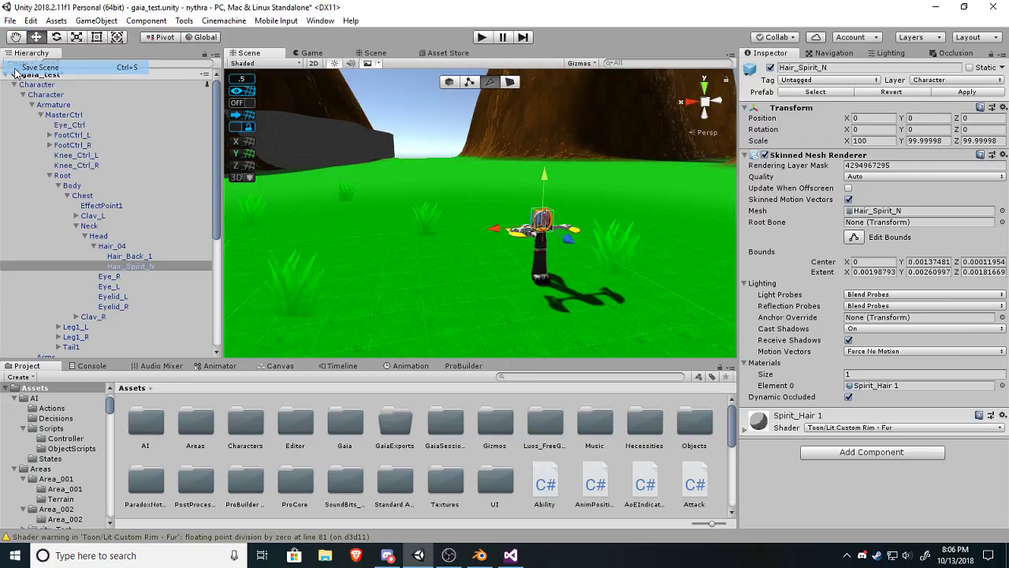
Playtest the scene, running the character across the grass to check its brightness against the terrain, and stop play mode.
click(483, 38)
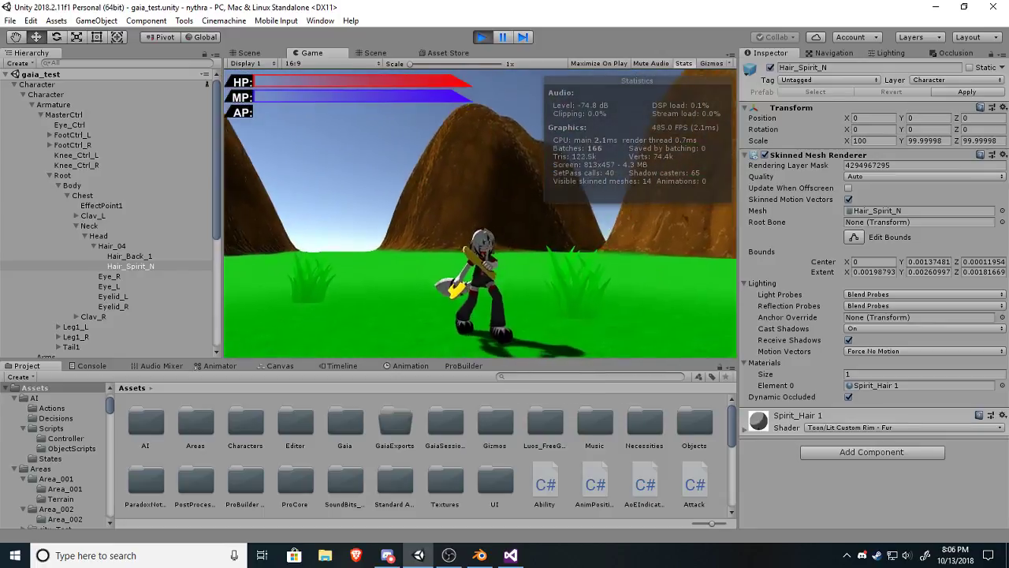
key(d)
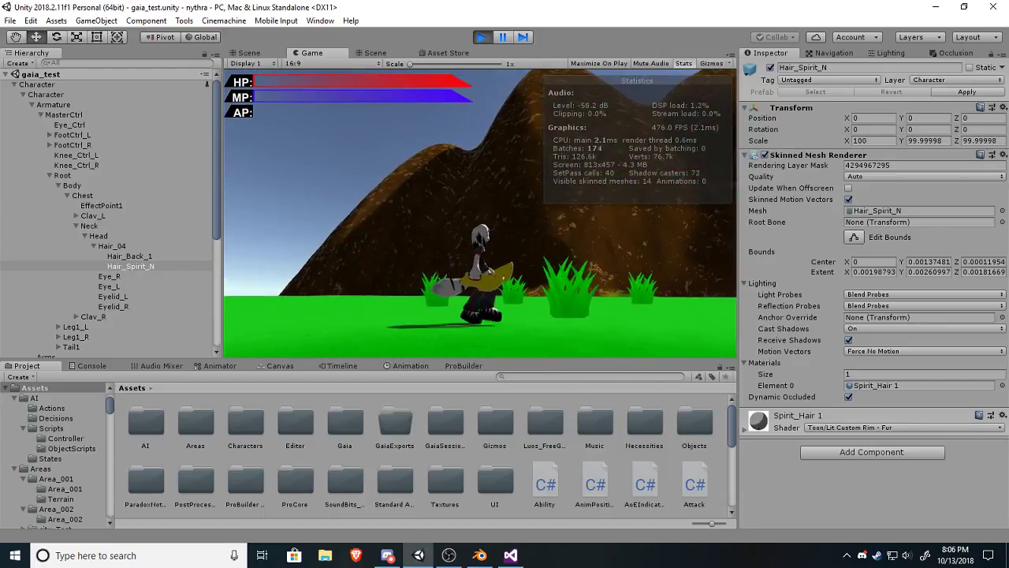
key(w)
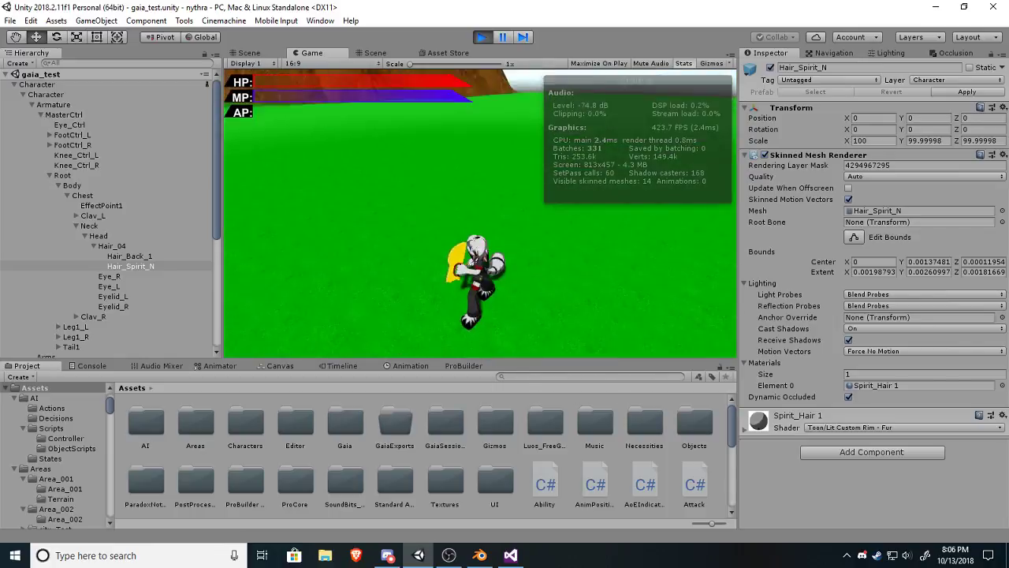
key(w)
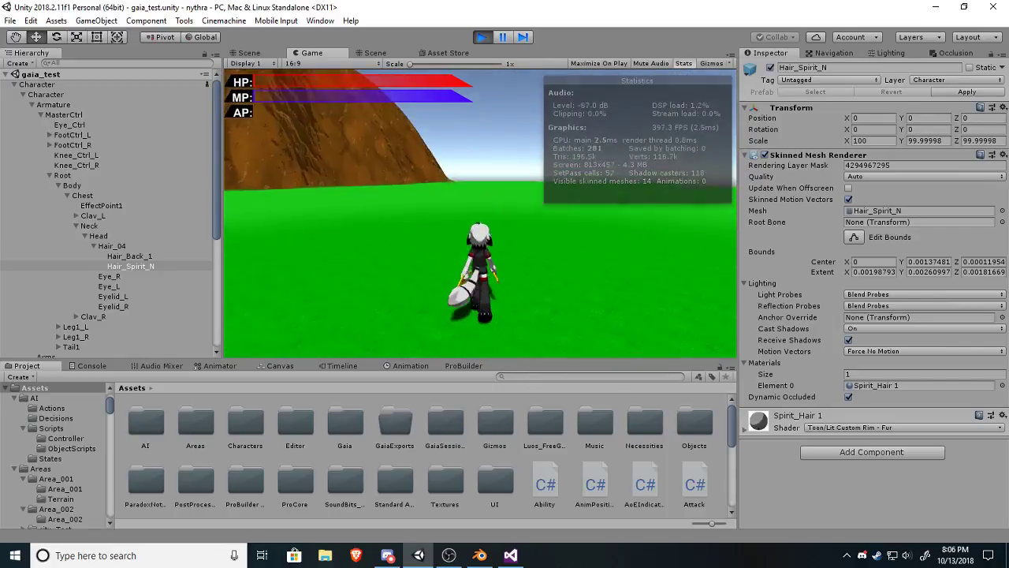
key(w)
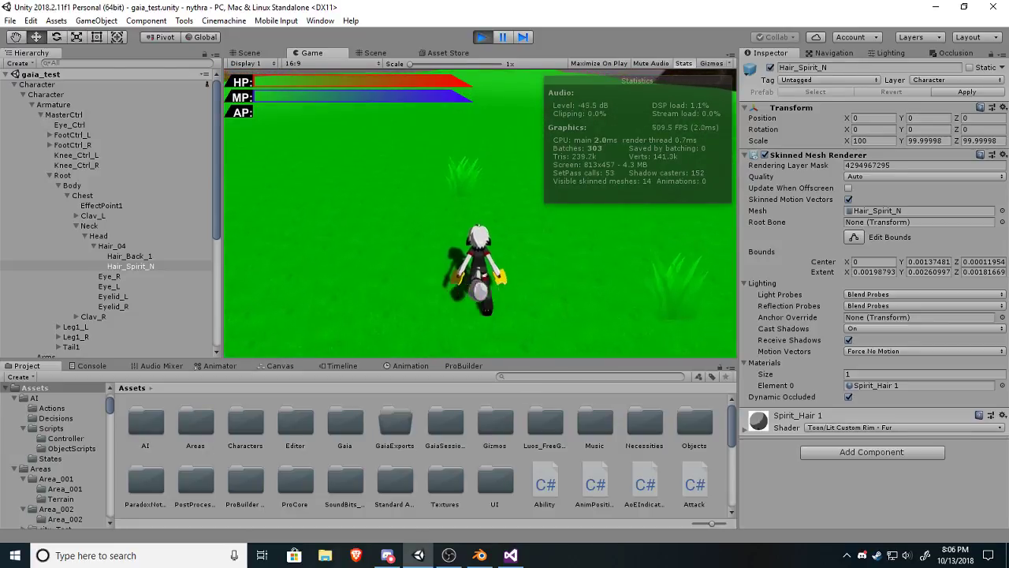
key(w)
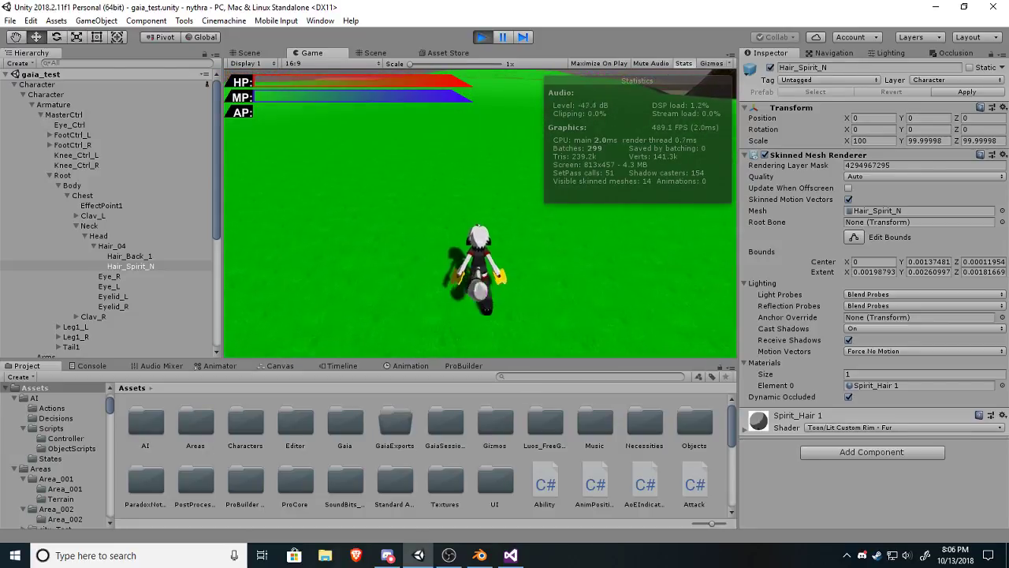
key(w)
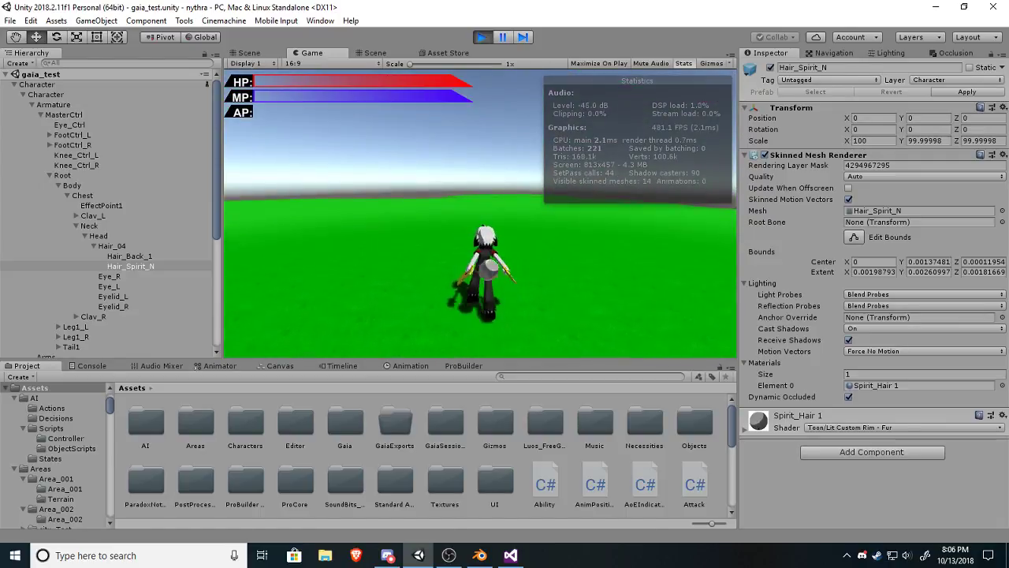
key(w)
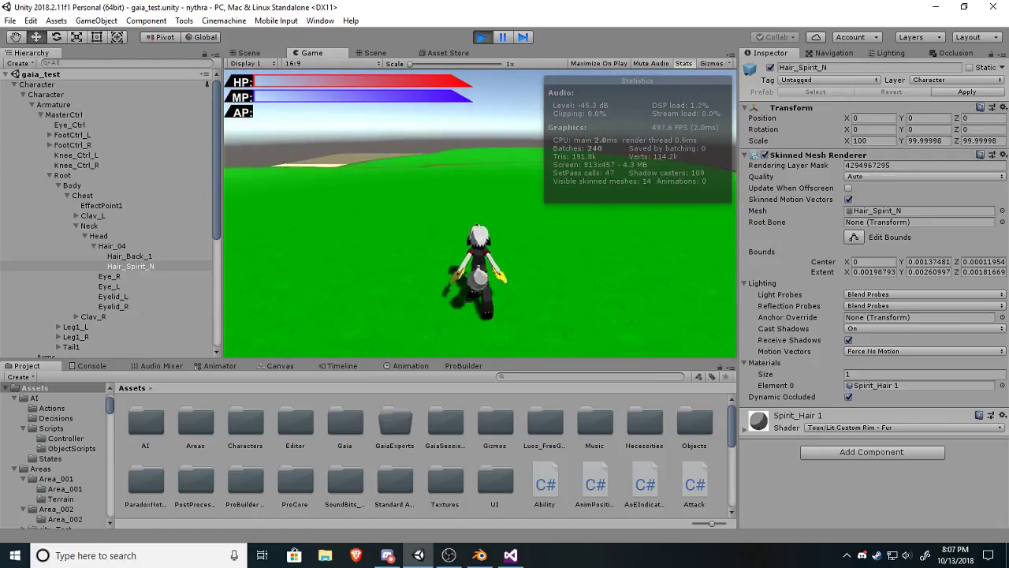
key(w)
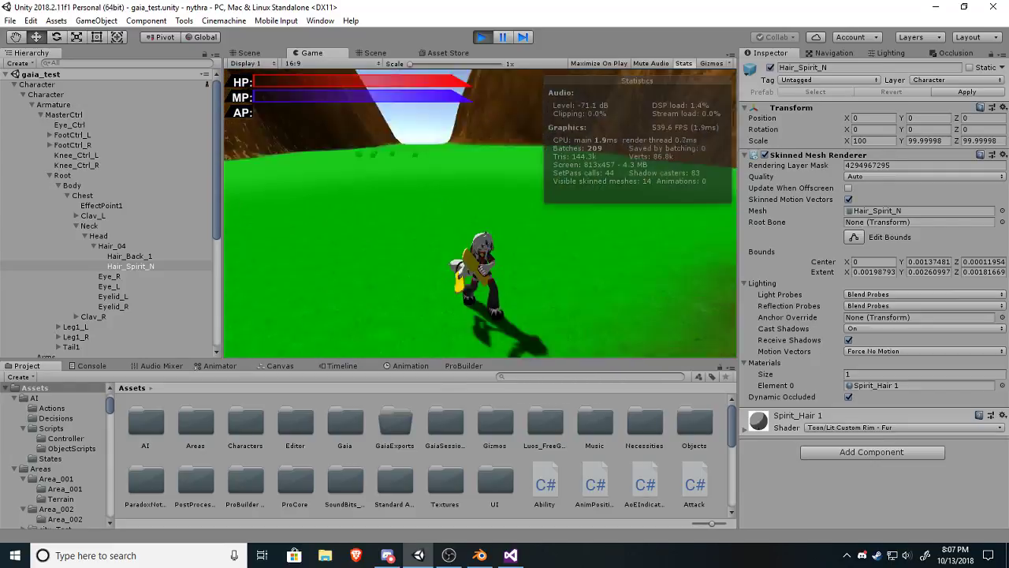
key(Escape)
click(481, 37)
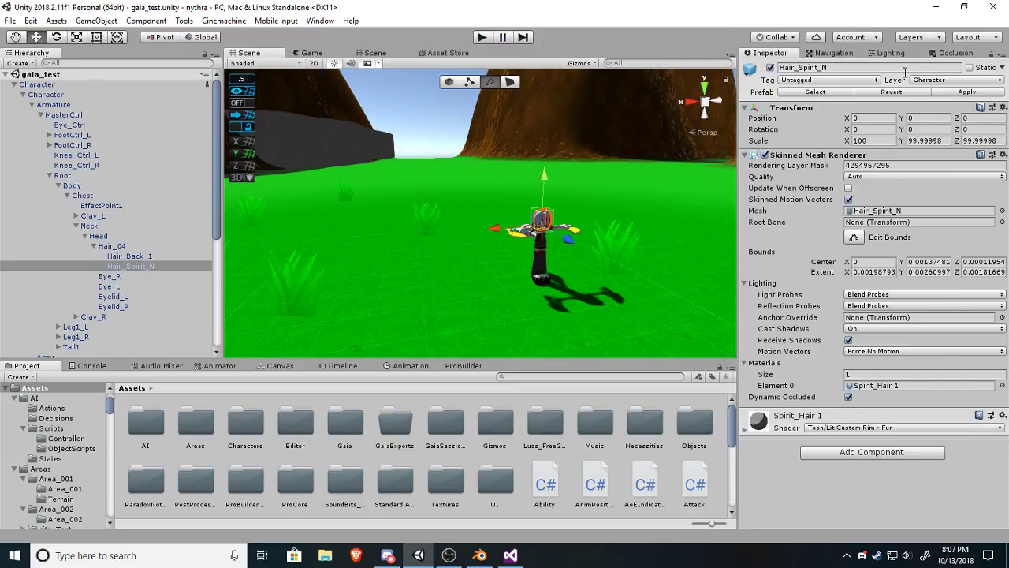
Show the scene lighting settings and create a new empty scene.
click(892, 54)
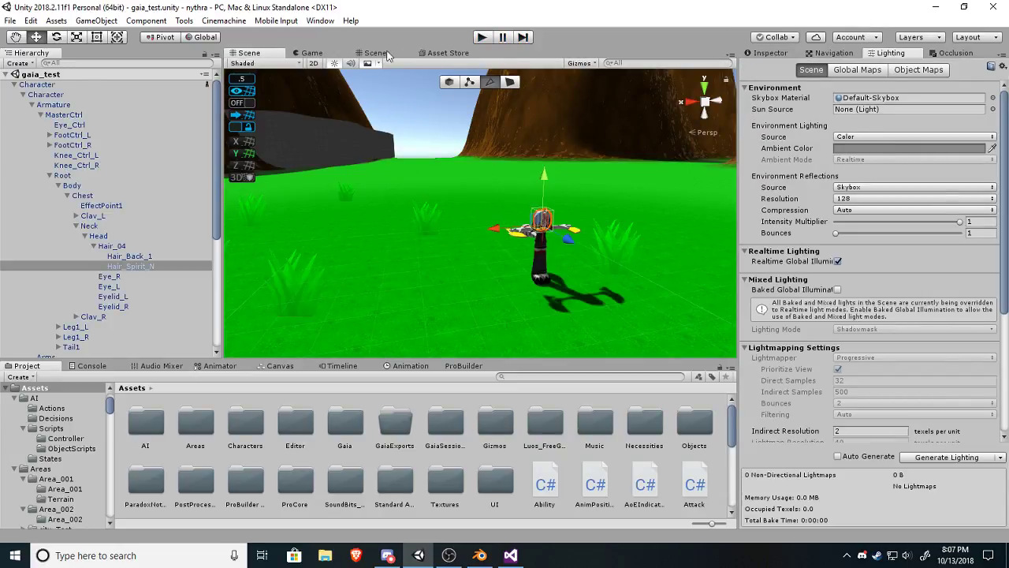
click(12, 21)
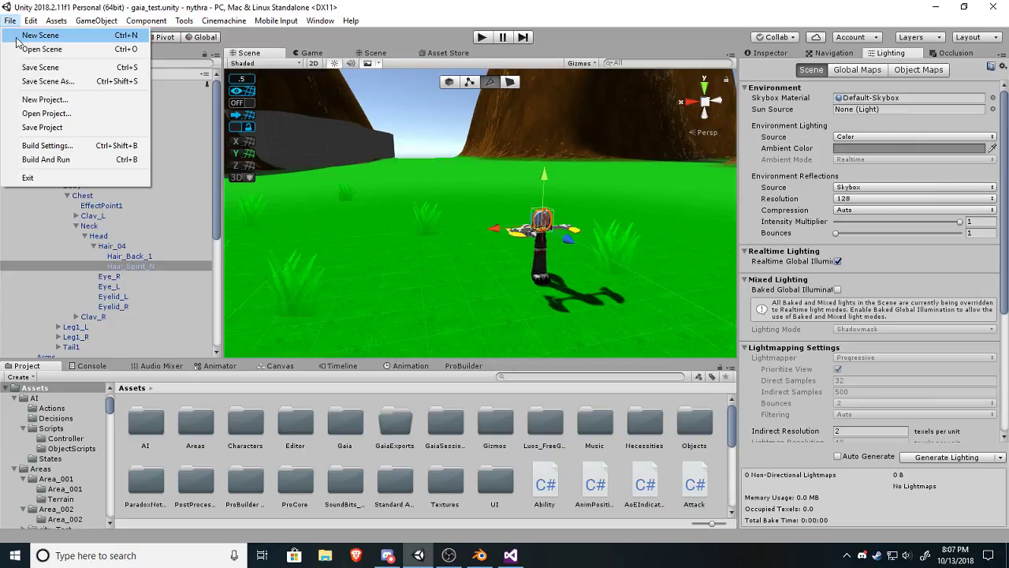
click(11, 20)
click(11, 20)
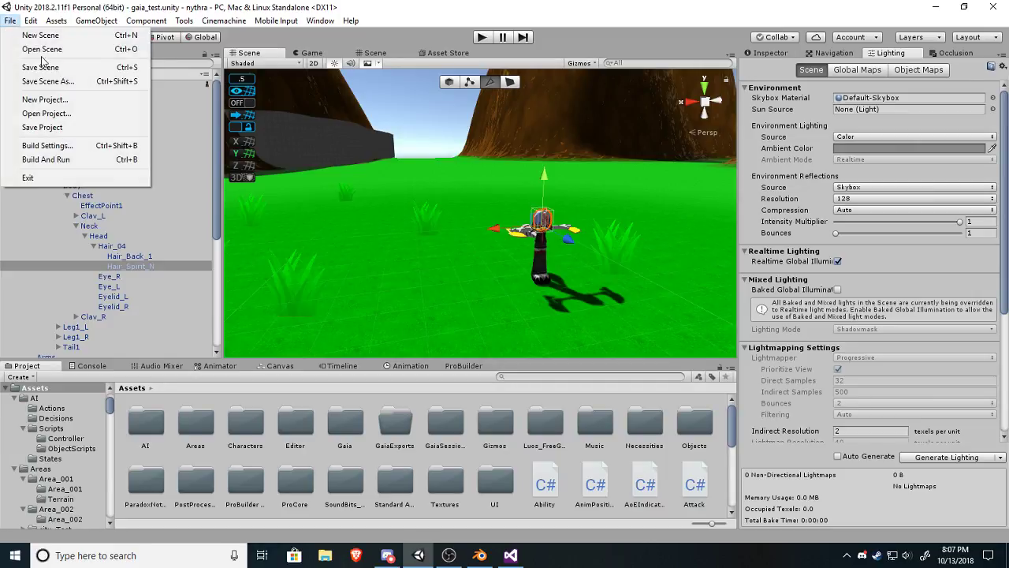
click(40, 35)
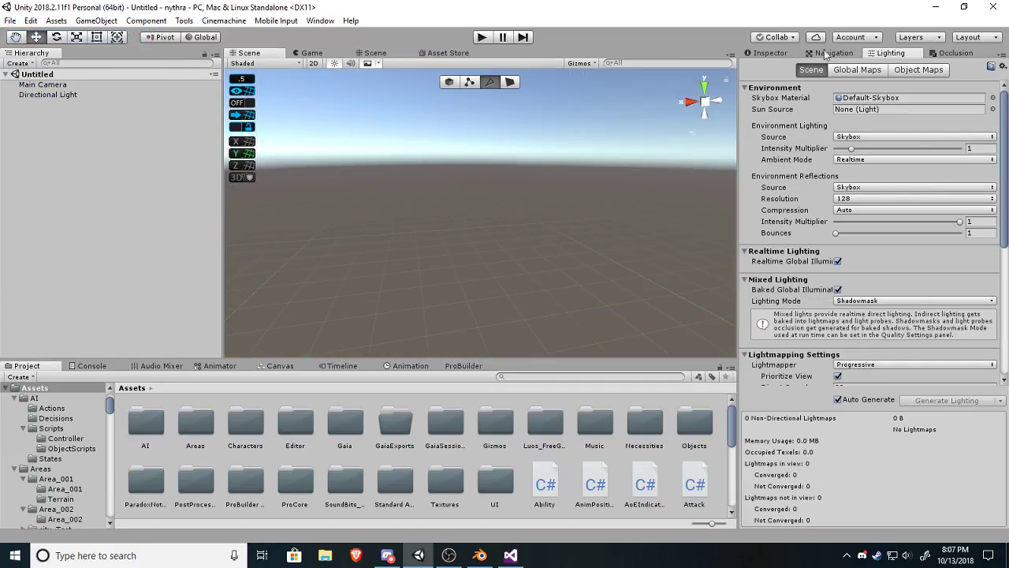
Set the new scene's environment lighting source to Color and copy the default ambient color's hex value 363A42.
click(927, 139)
click(877, 181)
click(882, 149)
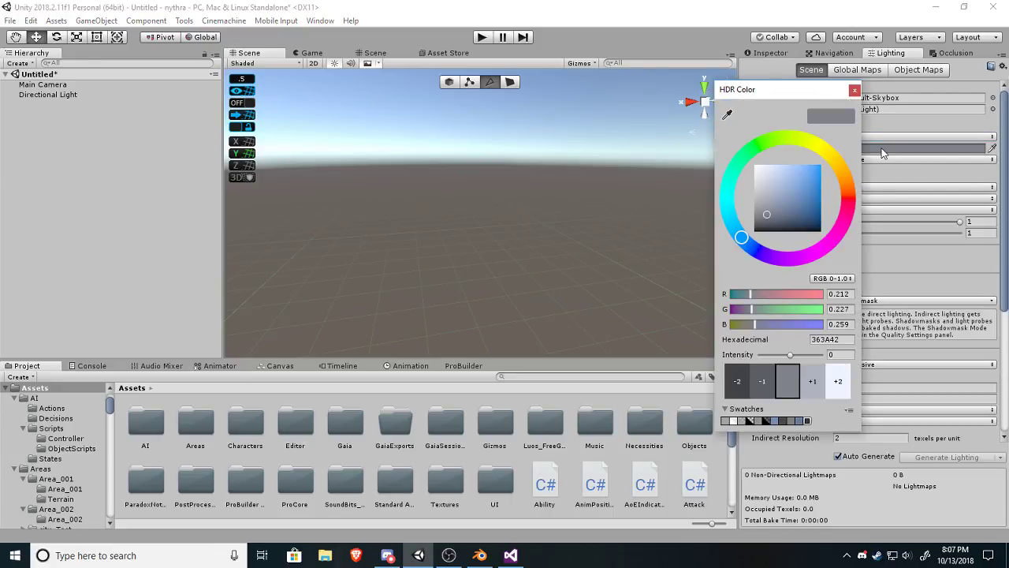
click(828, 340)
right_click(829, 341)
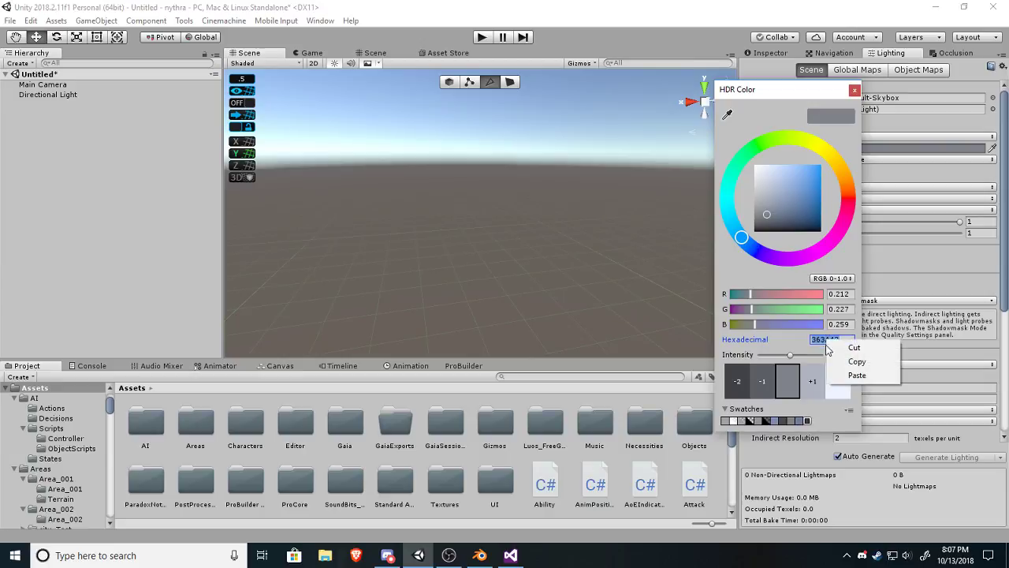
click(845, 365)
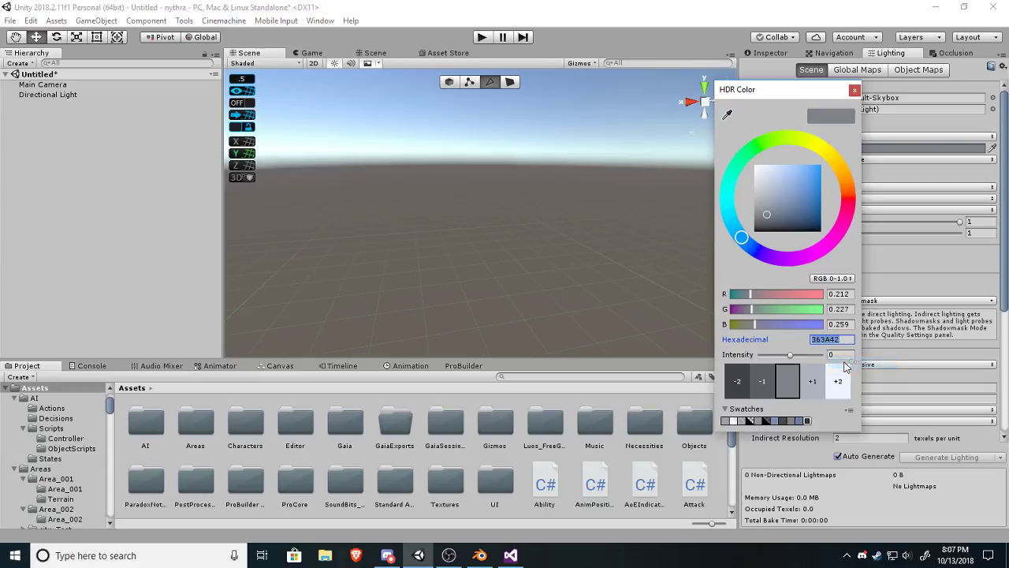
click(855, 92)
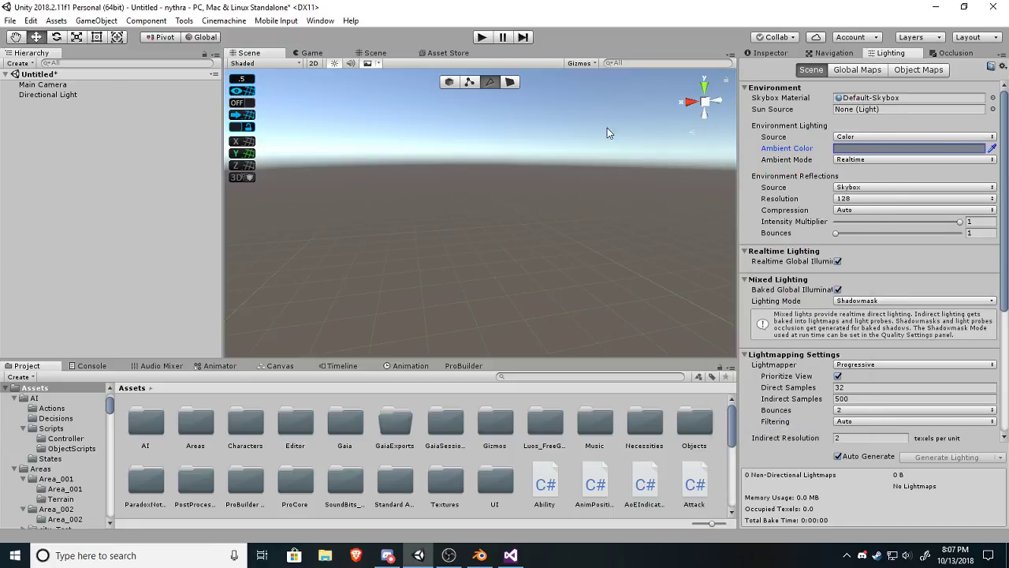
Open the gaia_test scene from the Areas folder, discarding the untitled scene.
click(11, 20)
click(35, 49)
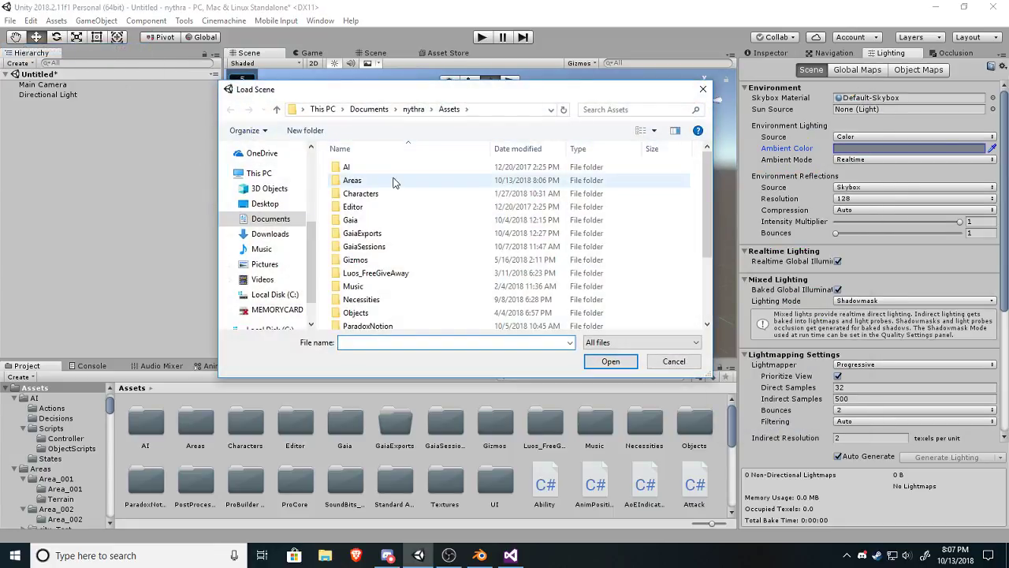
click(353, 183)
double_click(354, 184)
double_click(357, 262)
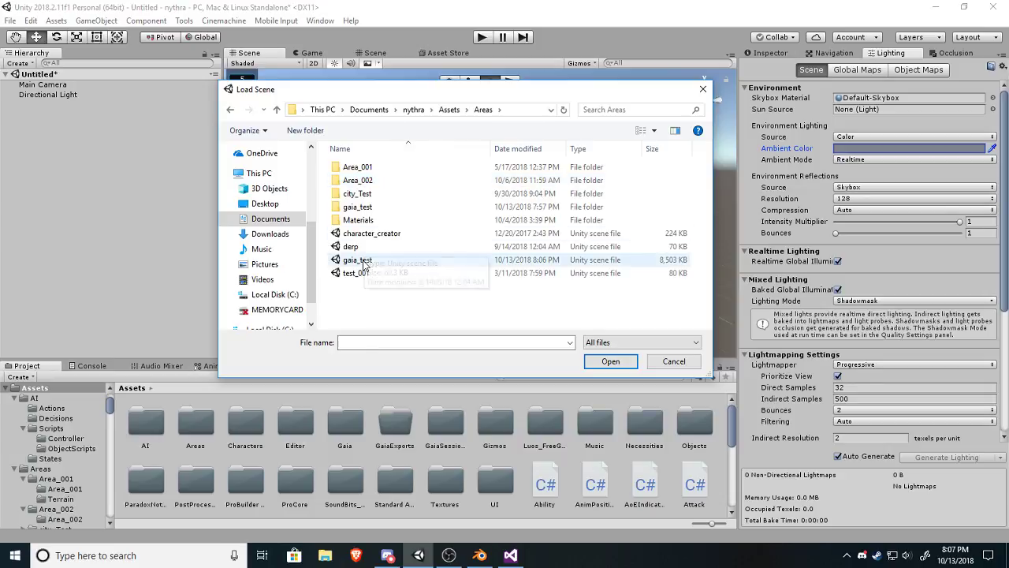
click(541, 303)
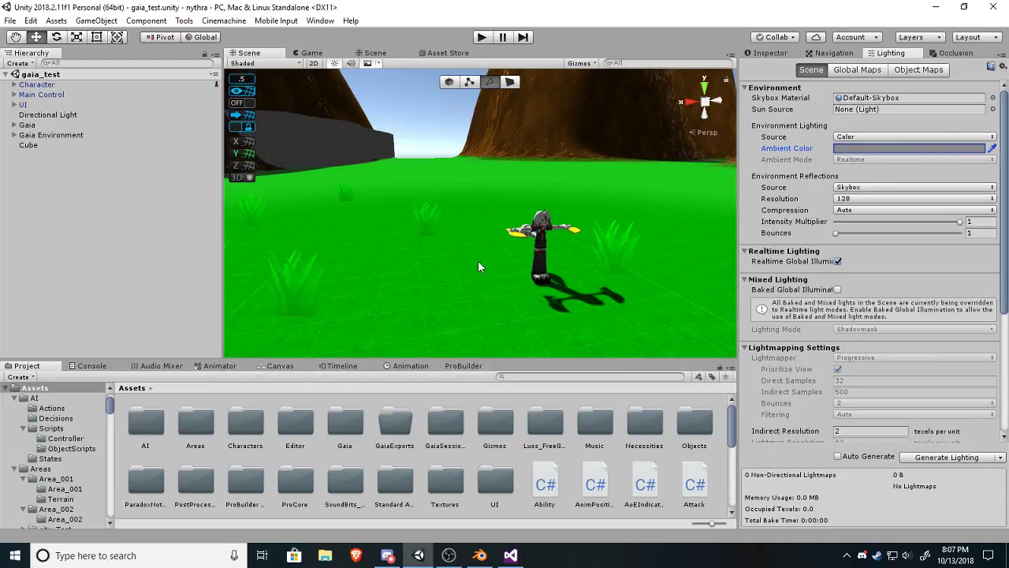
Set the gaia_test scene's ambient color to the copied hex value 363A42.
click(868, 148)
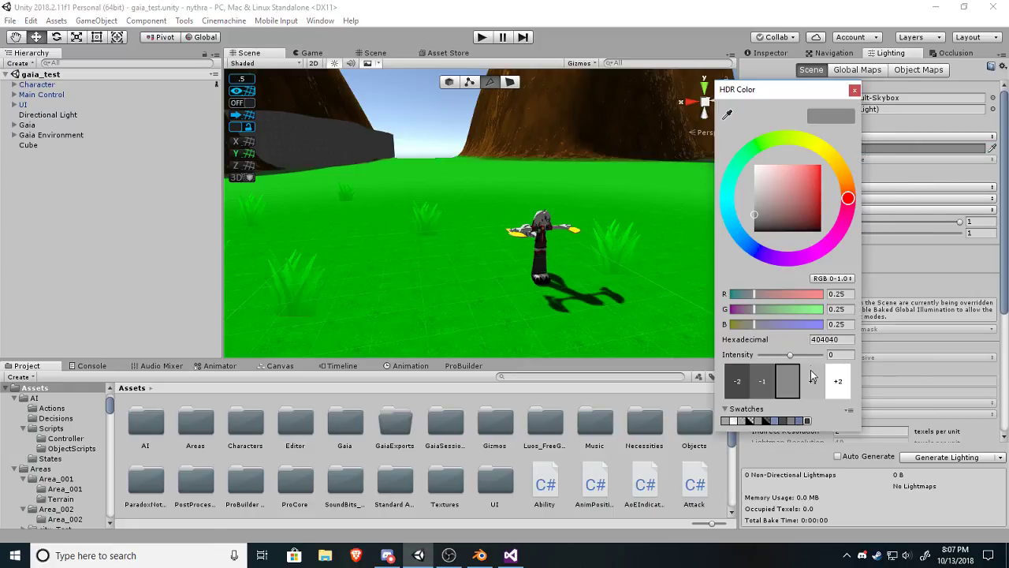
click(826, 341)
right_click(827, 341)
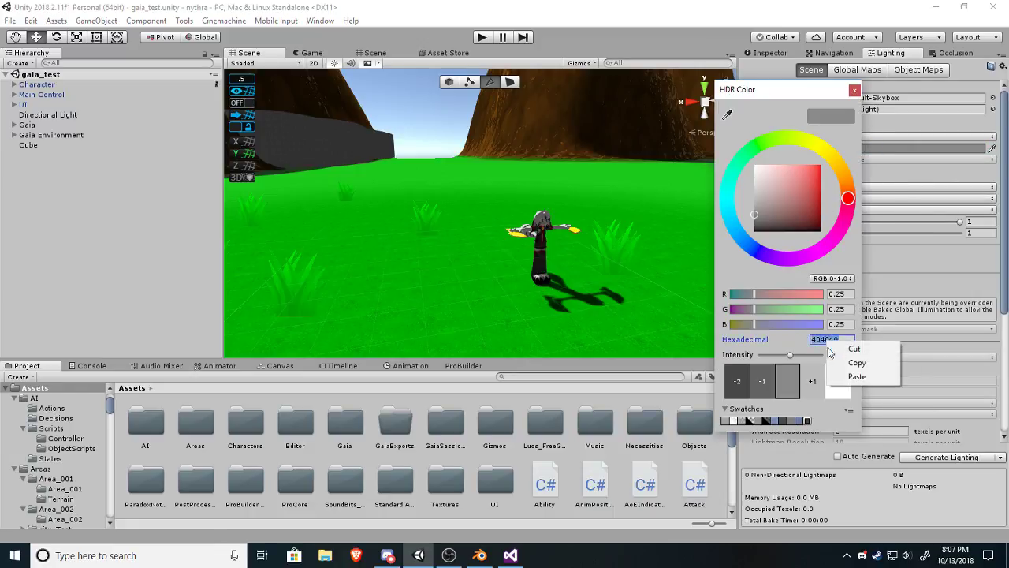
click(855, 377)
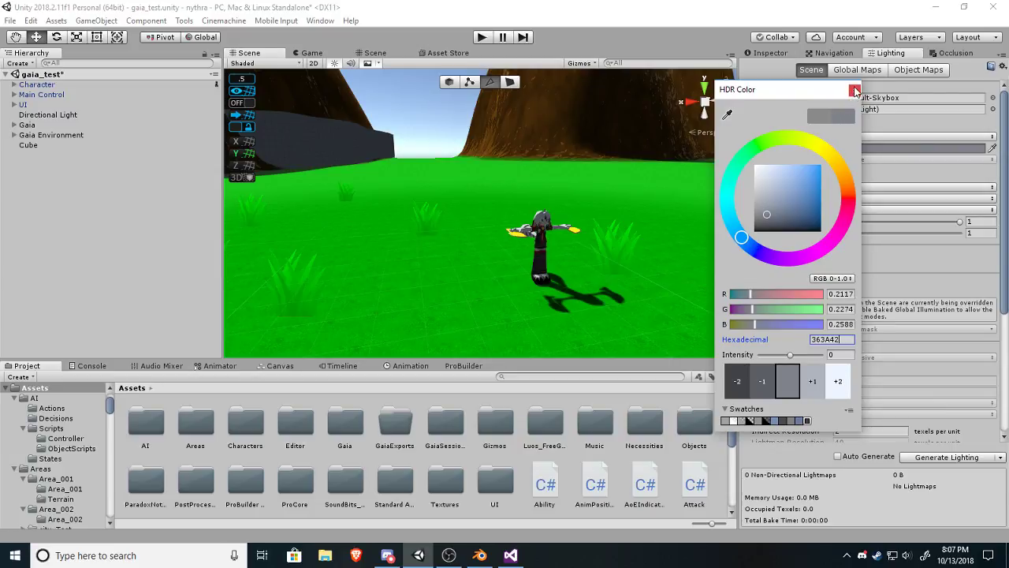
click(855, 90)
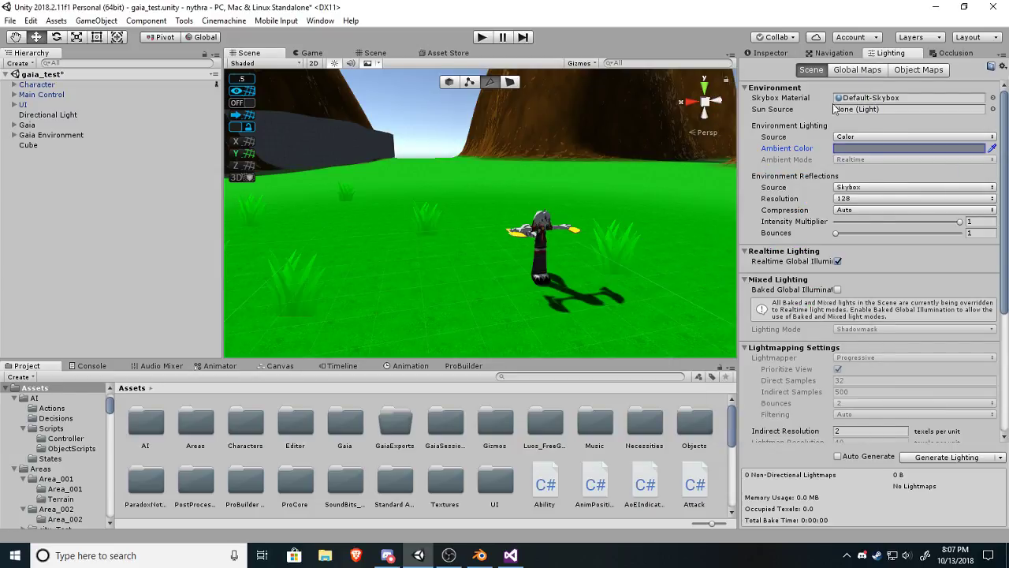
Select the character's Eyes mesh up close and inspect its renderer and material.
mouse_move(468, 298)
right_down()
mouse_move(502, 217)
mouse_move(245, 211)
mouse_move(581, 284)
mouse_move(371, 254)
mouse_move(389, 271)
mouse_move(494, 230)
mouse_move(452, 304)
mouse_move(483, 212)
mouse_move(446, 306)
mouse_move(455, 299)
right_up()
key(w)
click(507, 224)
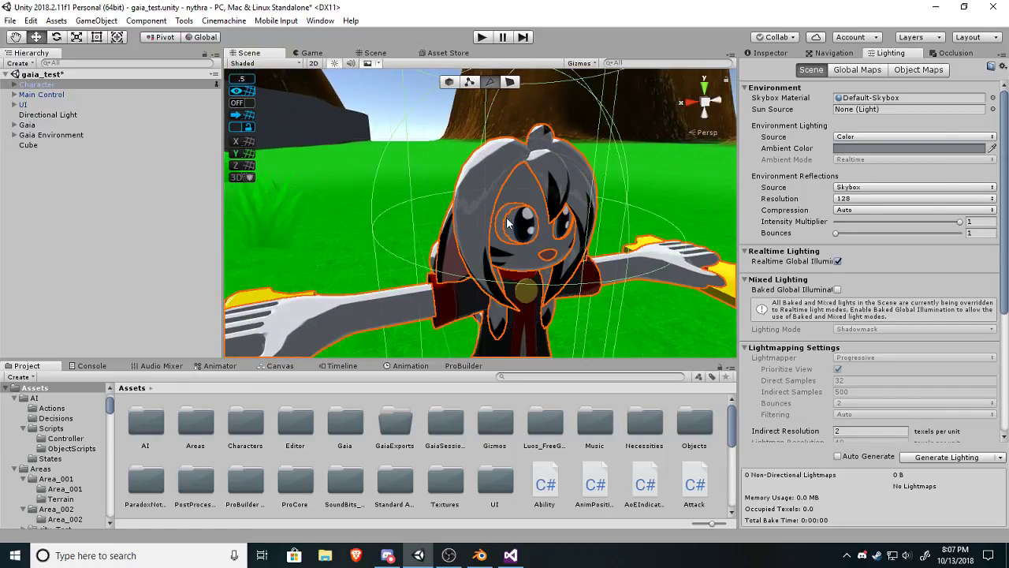
click(501, 220)
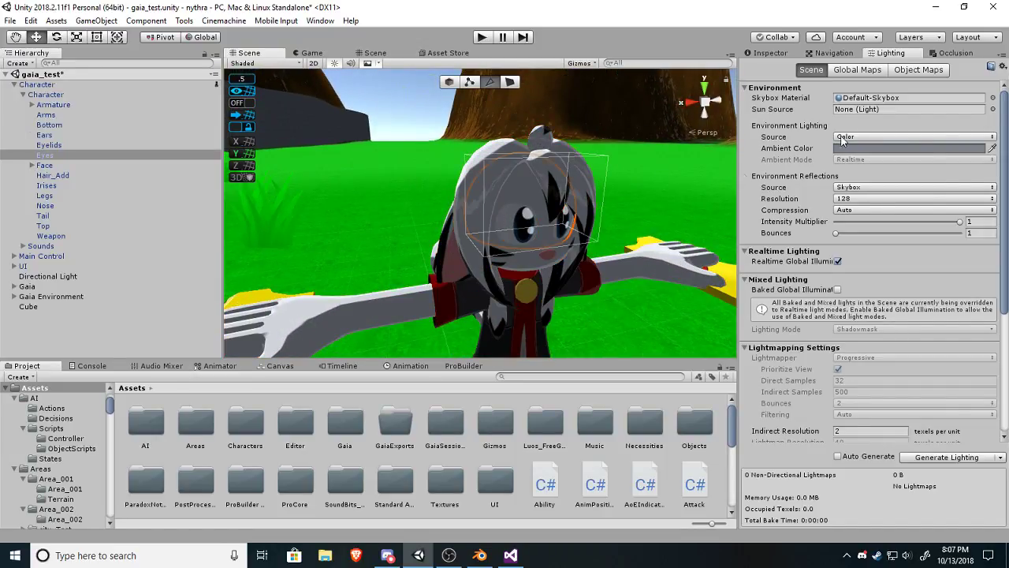
click(767, 54)
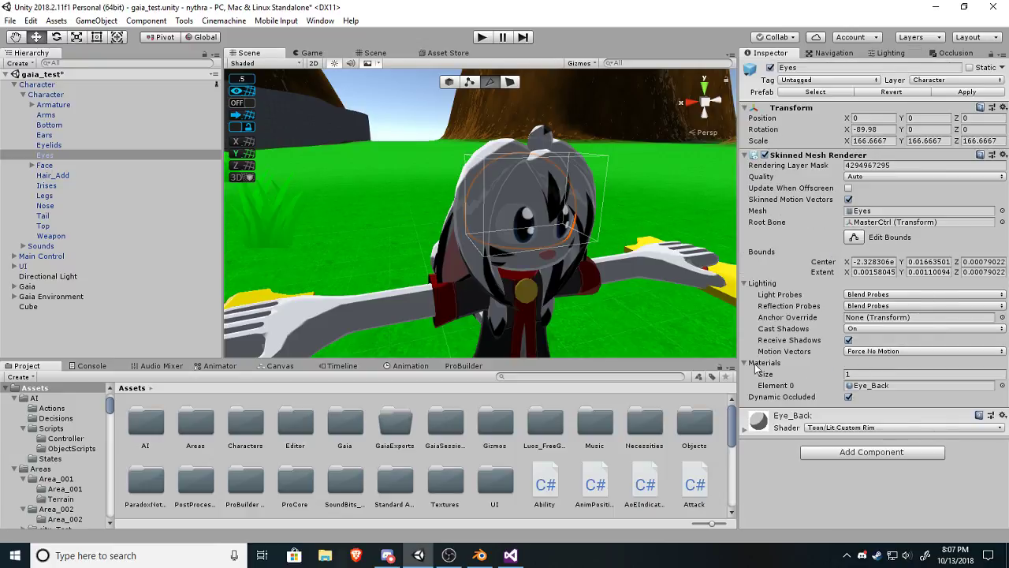
scroll(460, 269, down, 5)
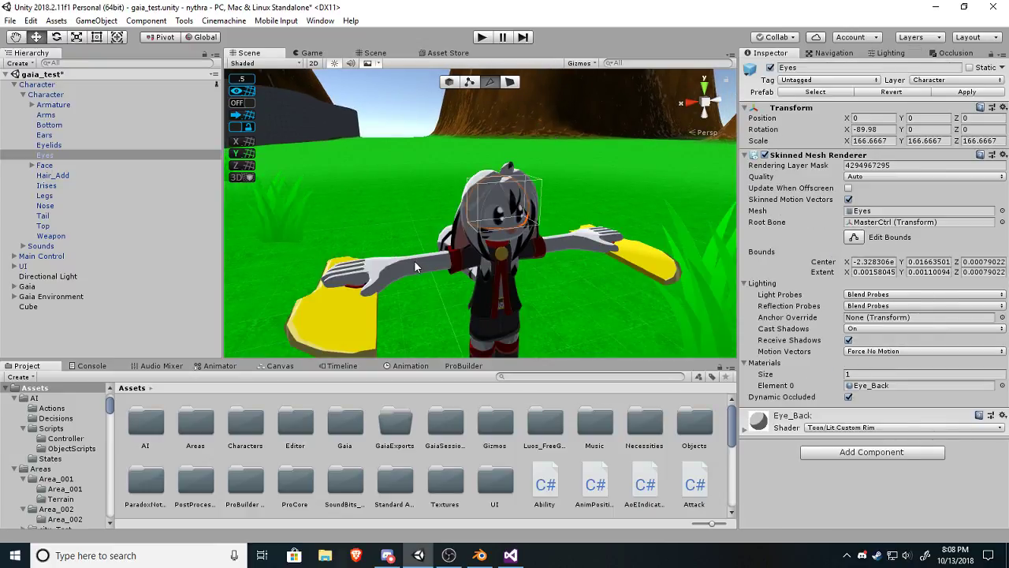
Select the character's Arms mesh and inspect its material and shading.
click(406, 267)
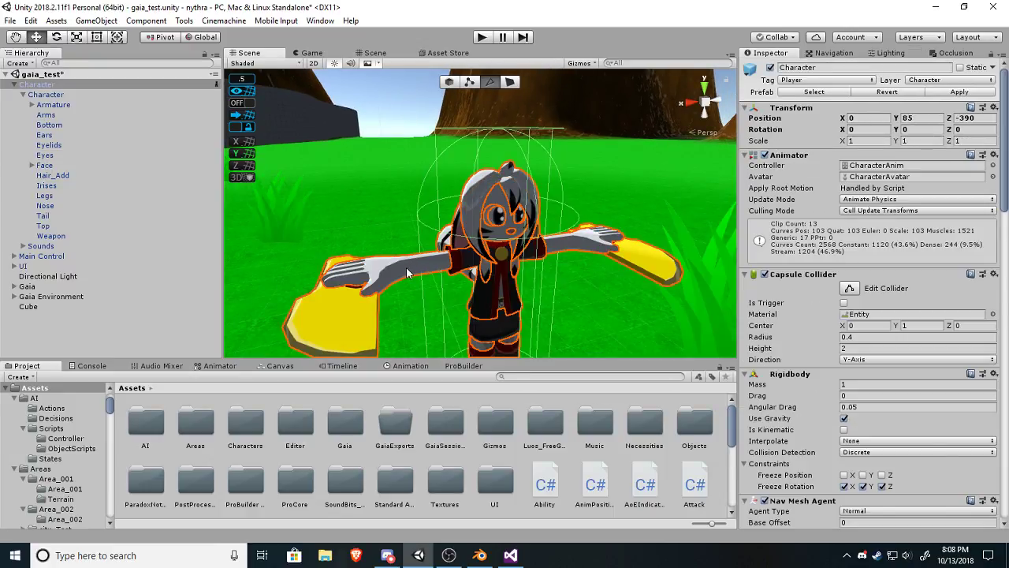
click(406, 267)
alt+drag(406, 267, 445, 218)
right_drag(446, 218, 354, 236)
key(s)
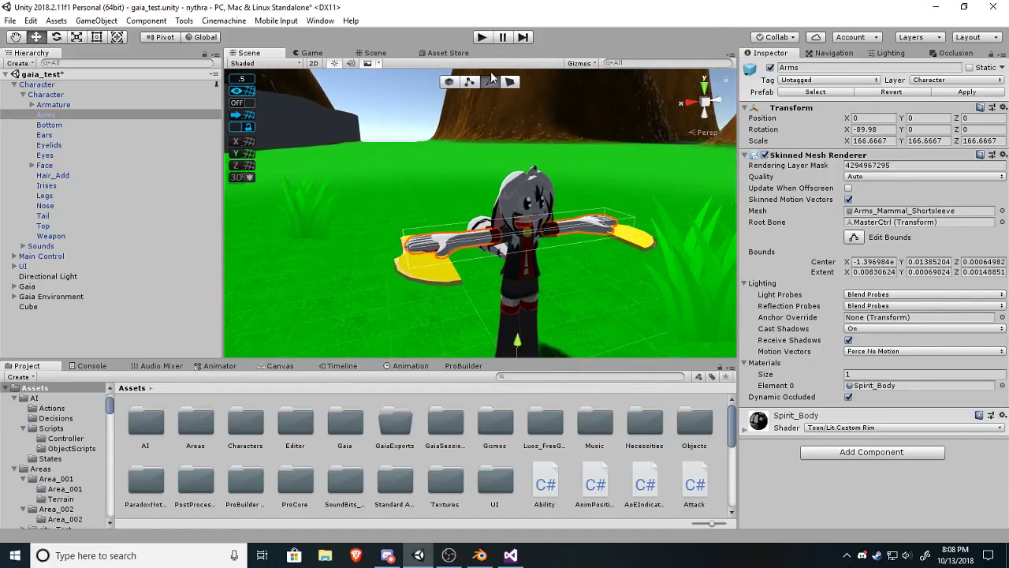
Return to the scene lighting settings and examine the character's shading beside the grass from several angles.
click(891, 53)
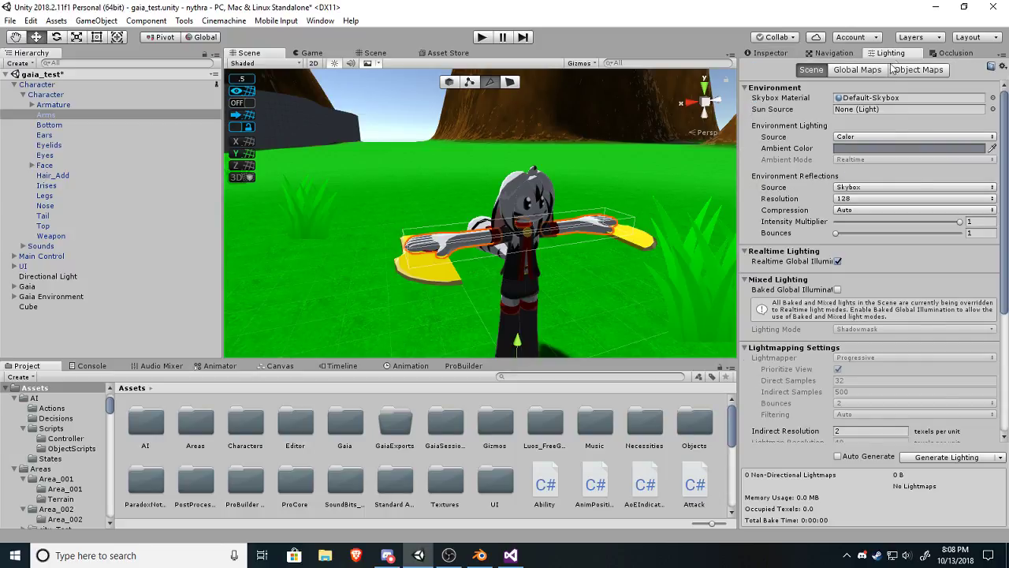
alt+drag(554, 193, 505, 230)
key(a)
right_drag(505, 229, 493, 257)
key(d)
key(s)
key(a)
key(w)
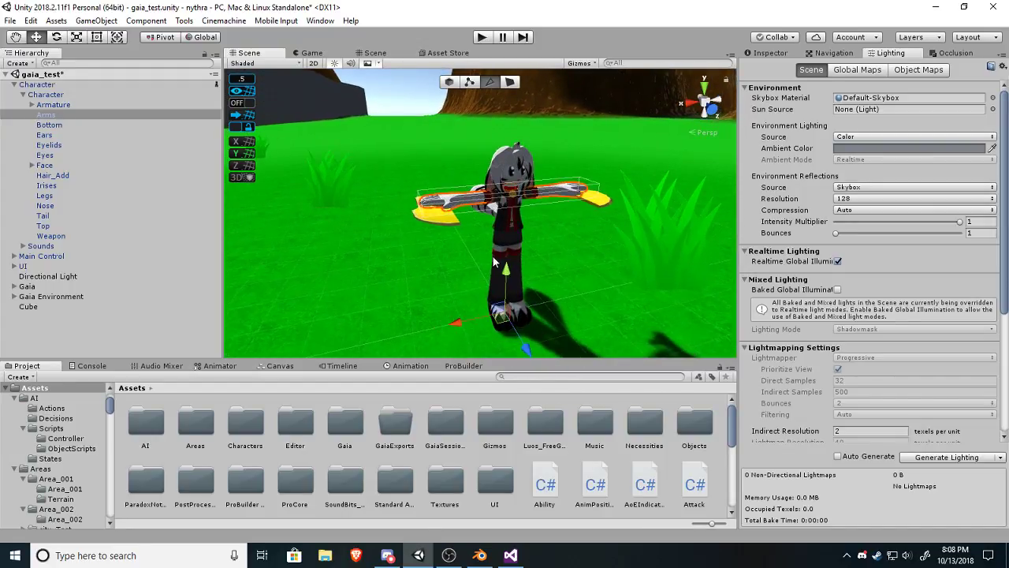
Expand the Gaia and Gaia Environment groups in the scene hierarchy and select the terrain object.
click(30, 287)
click(14, 286)
right_drag(467, 273, 748, 198)
right_drag(563, 227, 472, 235)
key(w)
click(75, 298)
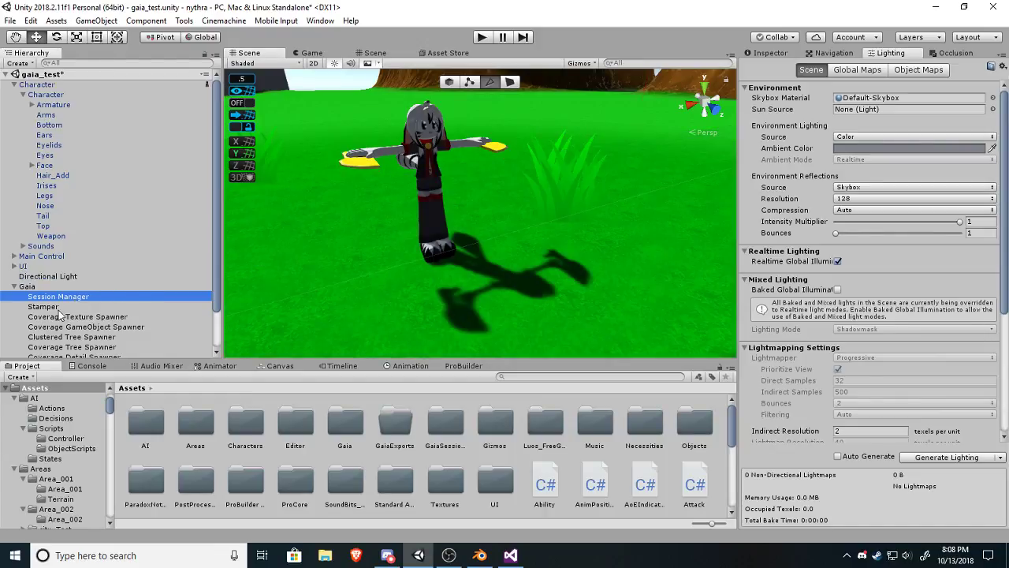
scroll(73, 315, down, 2)
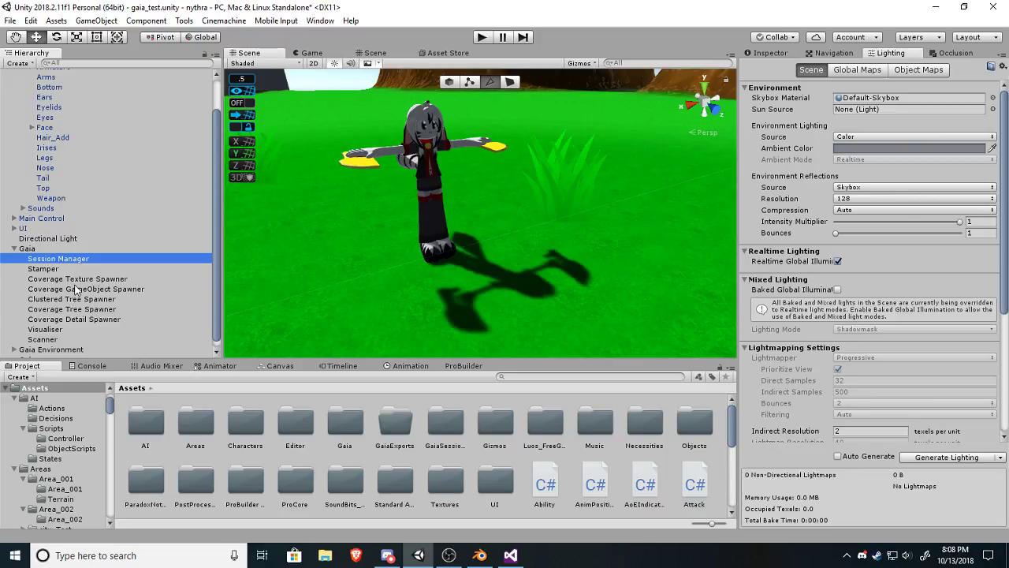
scroll(72, 309, down, 1)
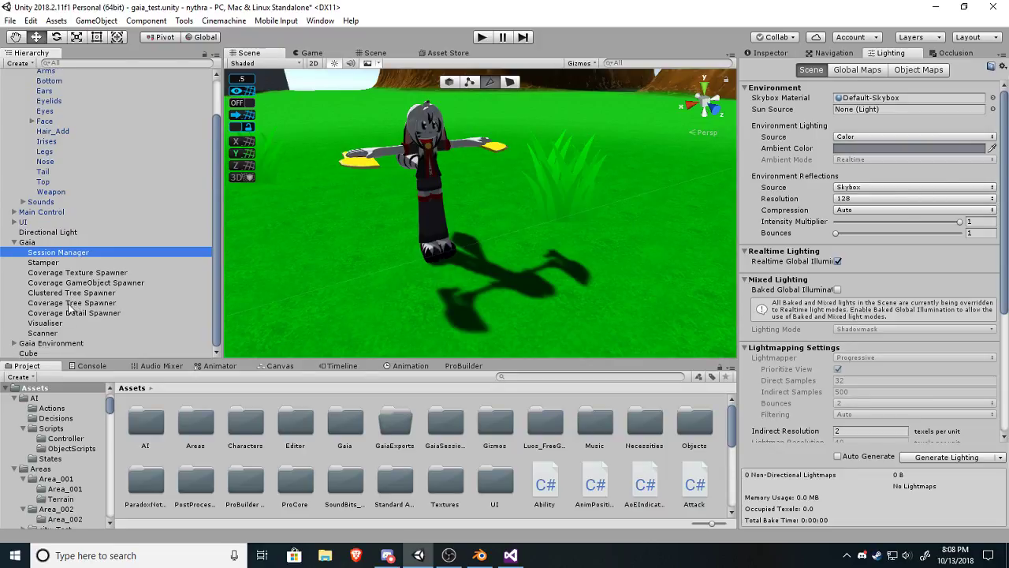
click(13, 343)
scroll(62, 342, down, 1)
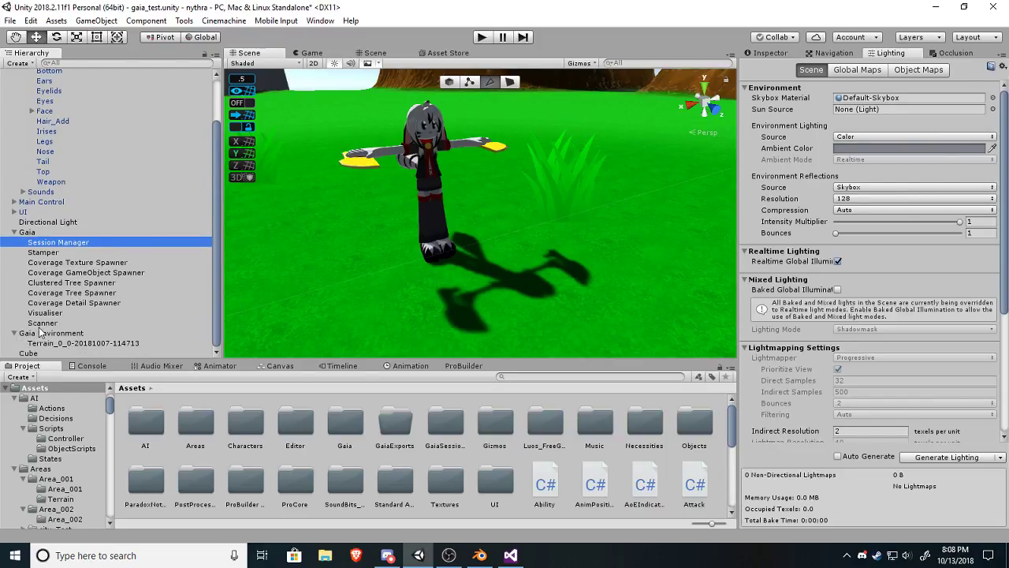
click(76, 345)
Examine the character's shading against the terrain and grass from near and far.
right_drag(527, 186, 544, 123)
key(s)
key(w)
key(s)
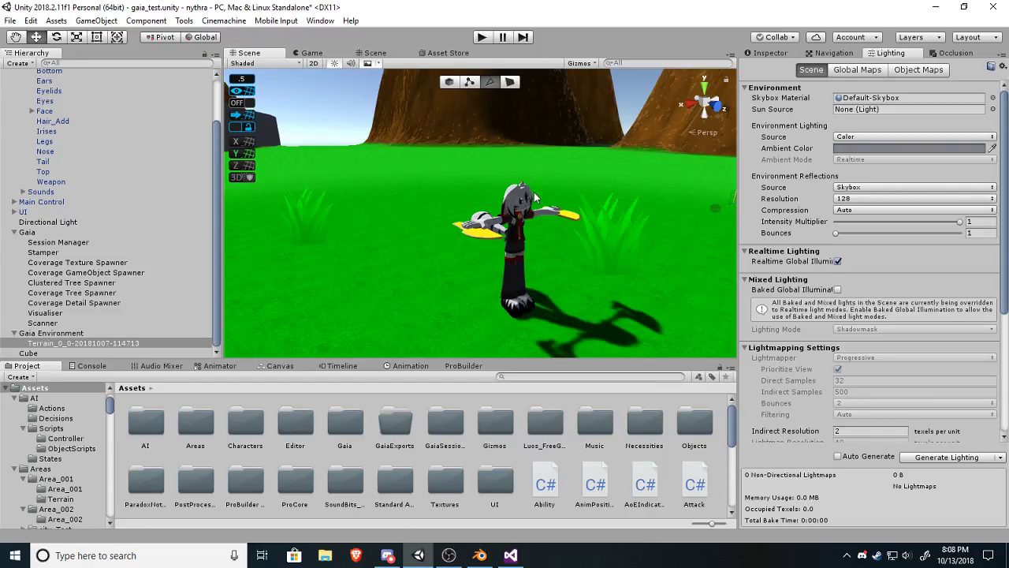
mouse_move(526, 208)
right_down()
mouse_move(545, 194)
mouse_move(549, 135)
mouse_move(521, 188)
mouse_move(531, 219)
right_up()
key(w)
key(w)
key(s)
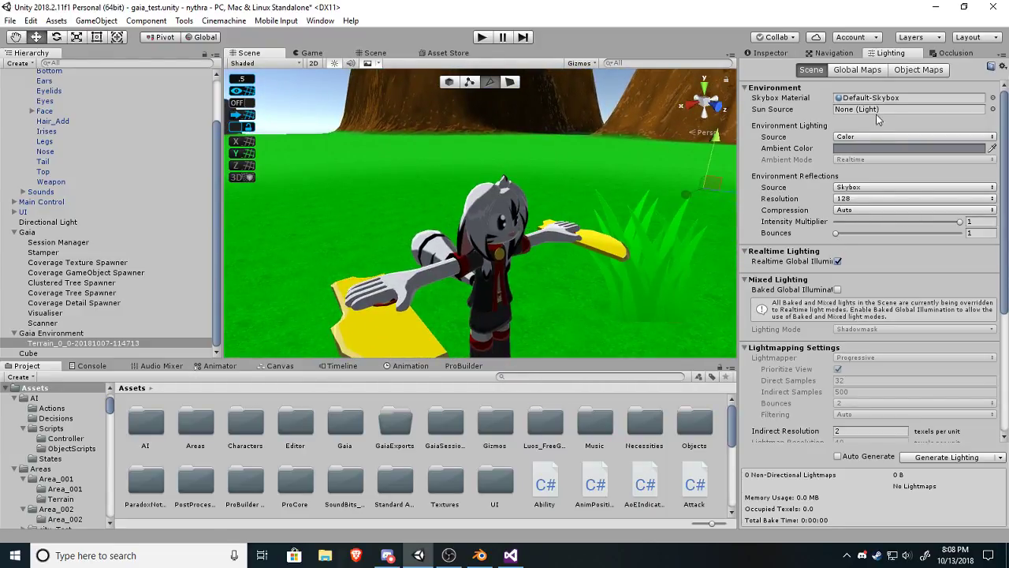
Try Skybox as the environment lighting source and check the shading of the character and grass.
click(869, 139)
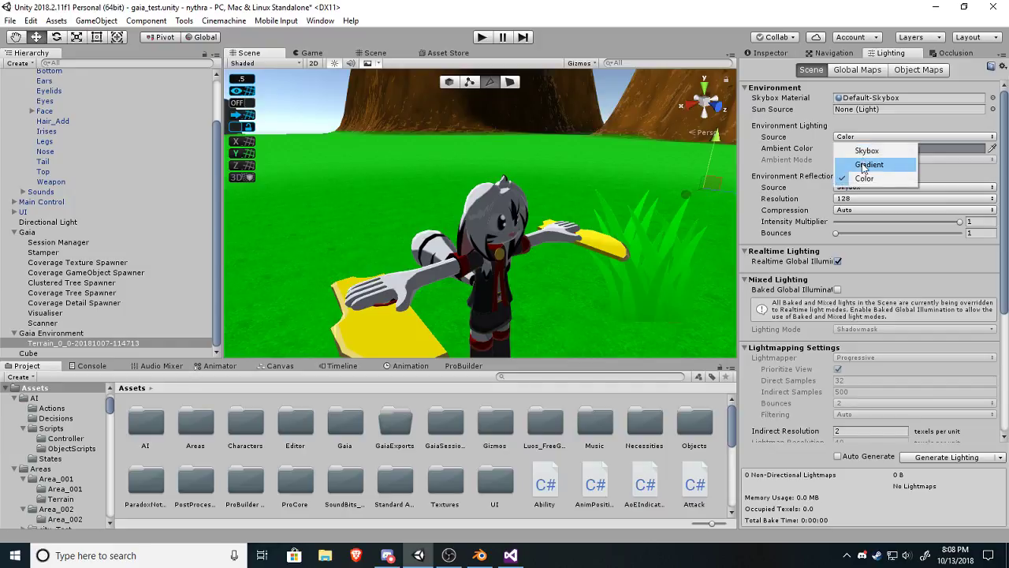
click(865, 152)
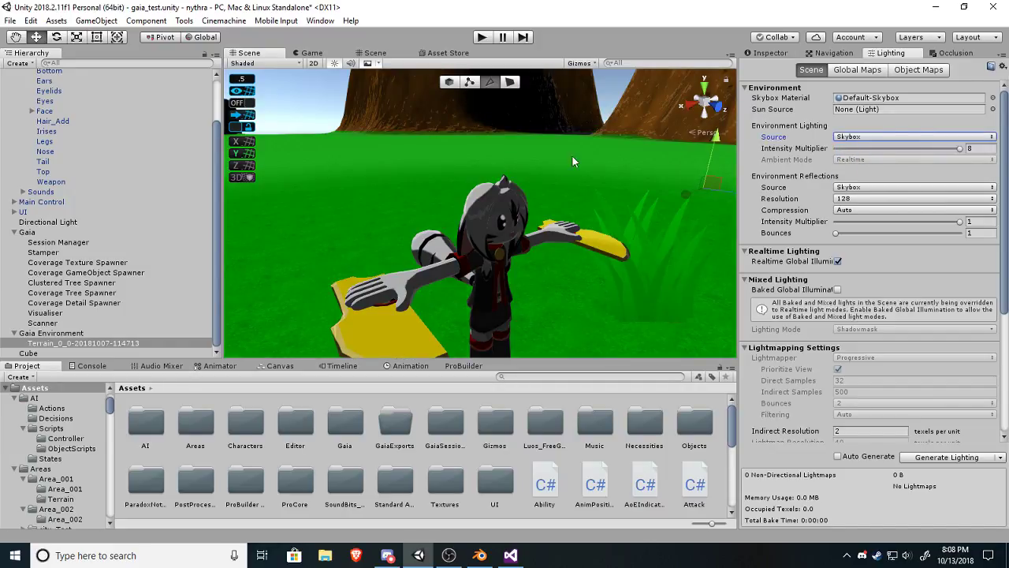
right_drag(557, 164, 529, 144)
right_drag(578, 231, 464, 89)
right_drag(534, 215, 556, 238)
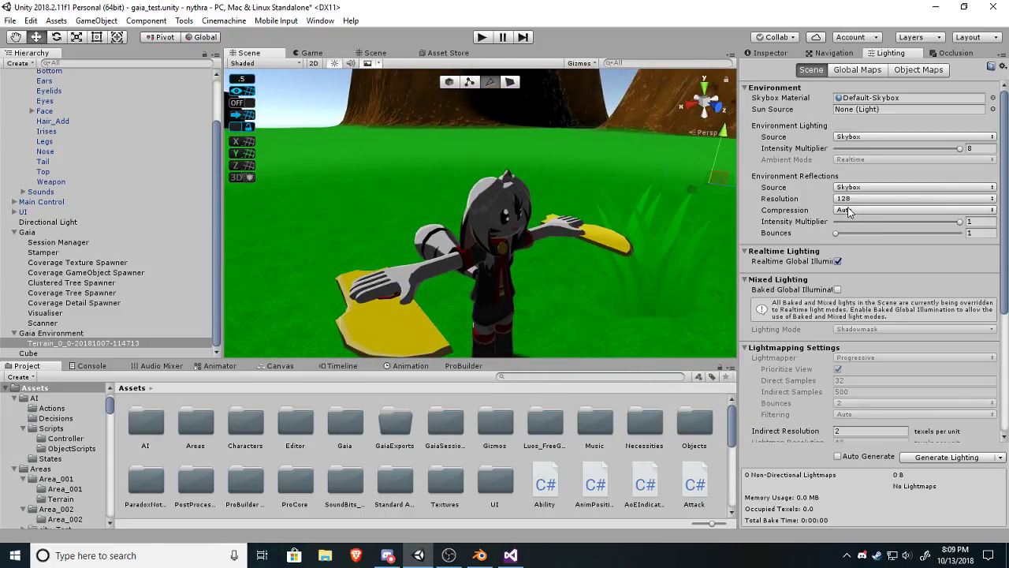
Set the skybox environment lighting's intensity multiplier to 0, keeping the reflection resolution at 128.
click(850, 200)
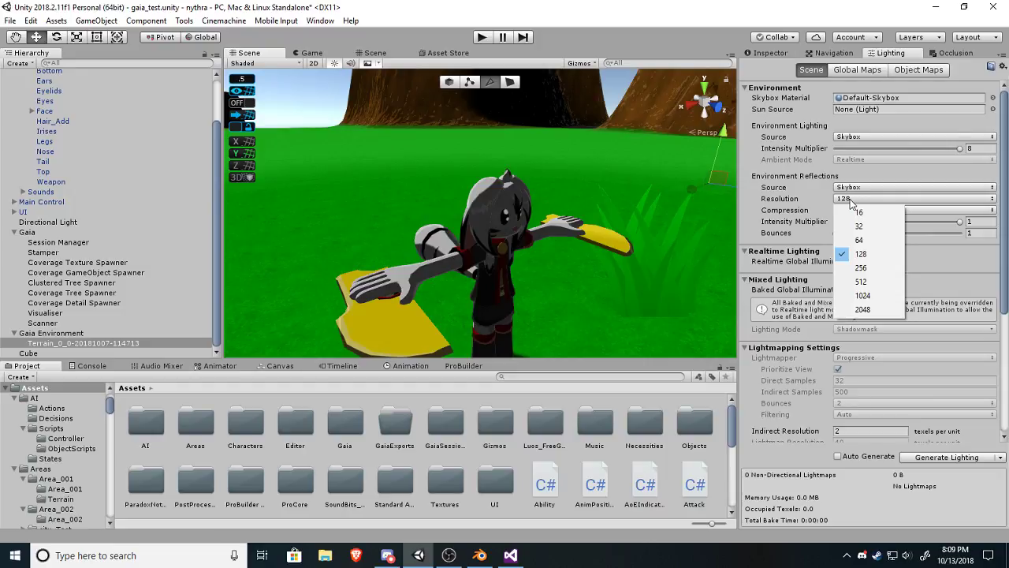
click(798, 170)
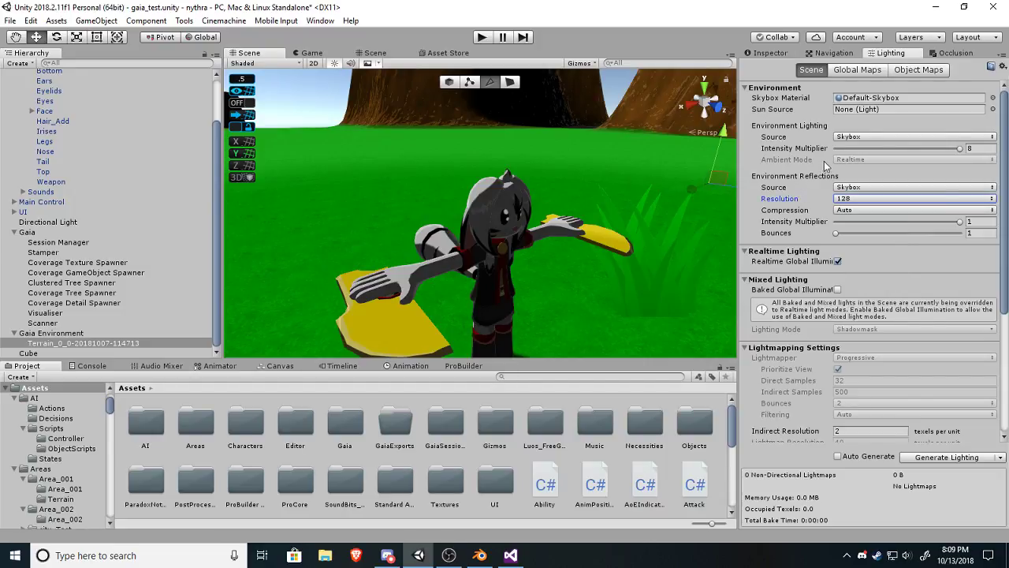
drag(959, 148, 817, 162)
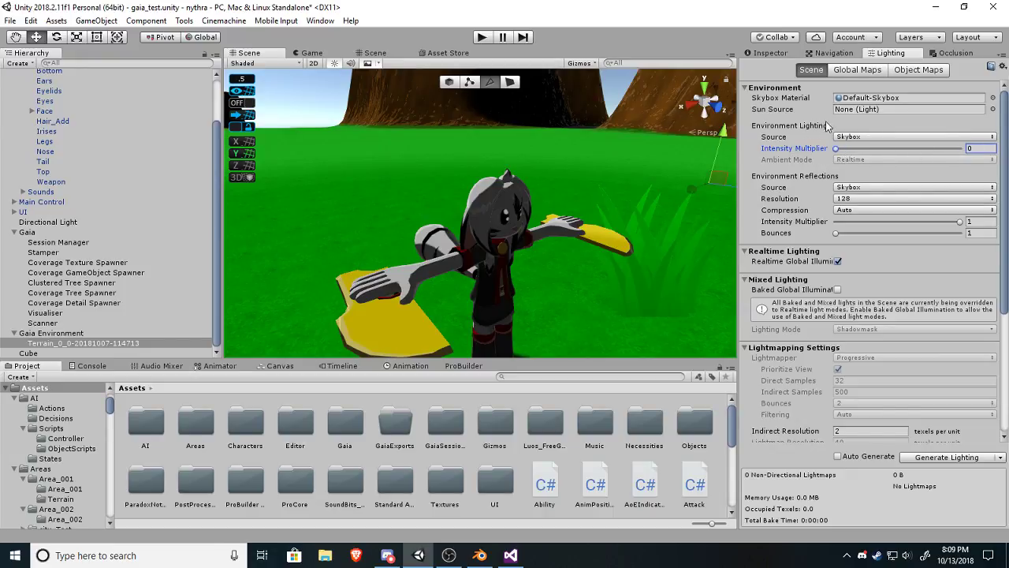
Switch the environment lighting source back to Color and view the character from farther away.
click(889, 137)
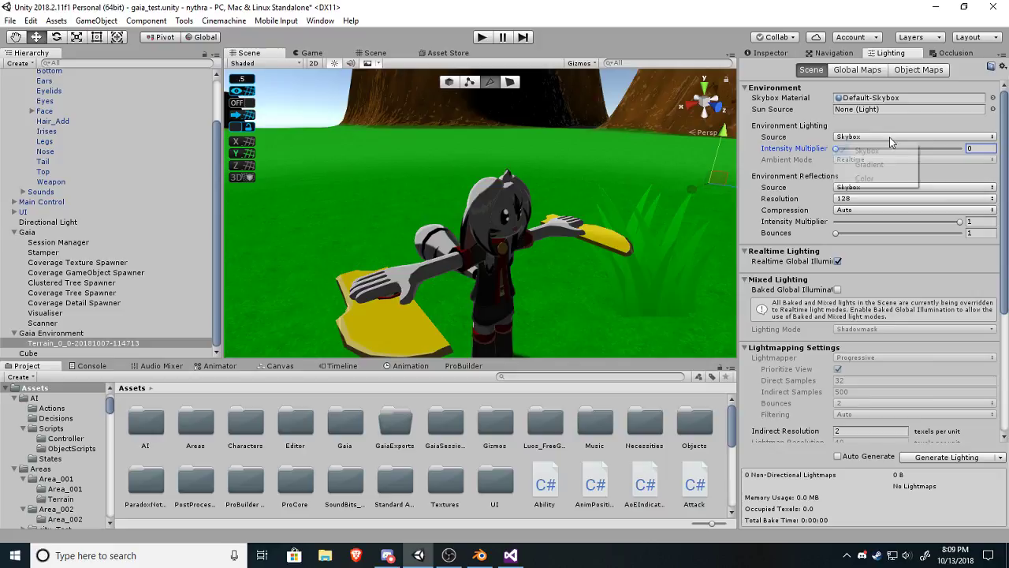
click(864, 178)
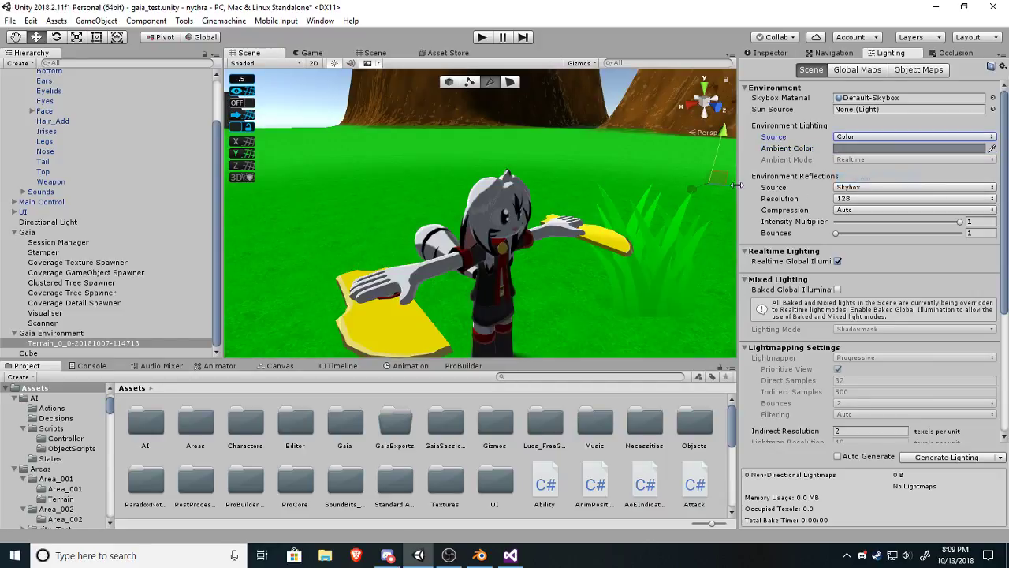
key(s)
right_drag(617, 232, 590, 215)
key(w)
Try raising the ambient color's HDR intensity to 1, undo it and close the color picker.
click(850, 149)
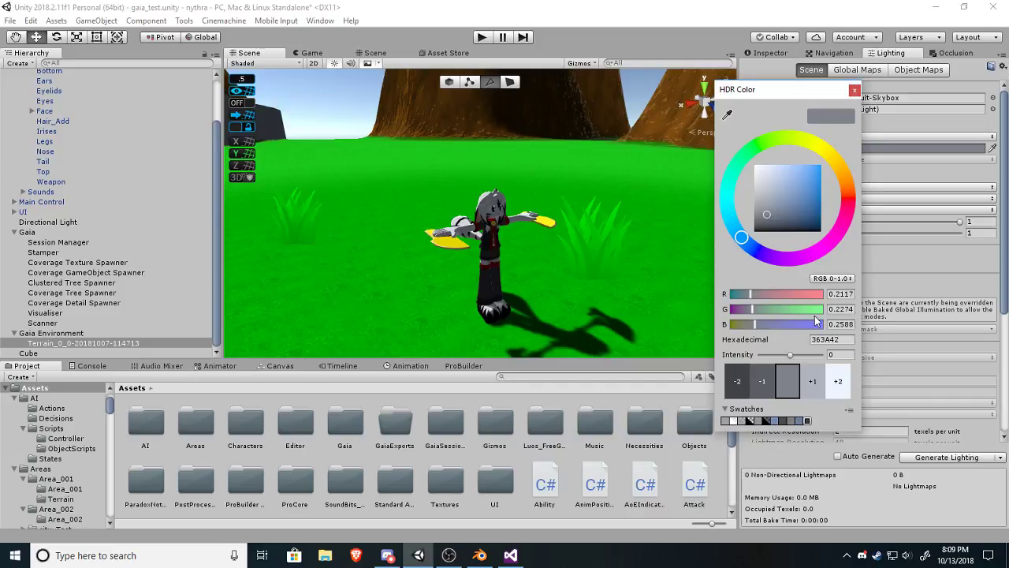
click(811, 382)
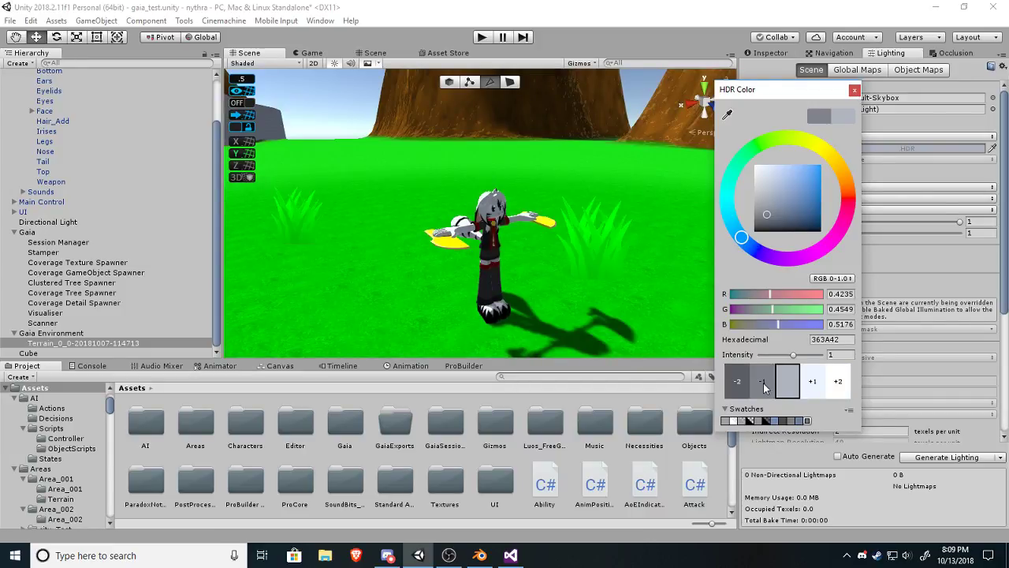
key(ctrl+z)
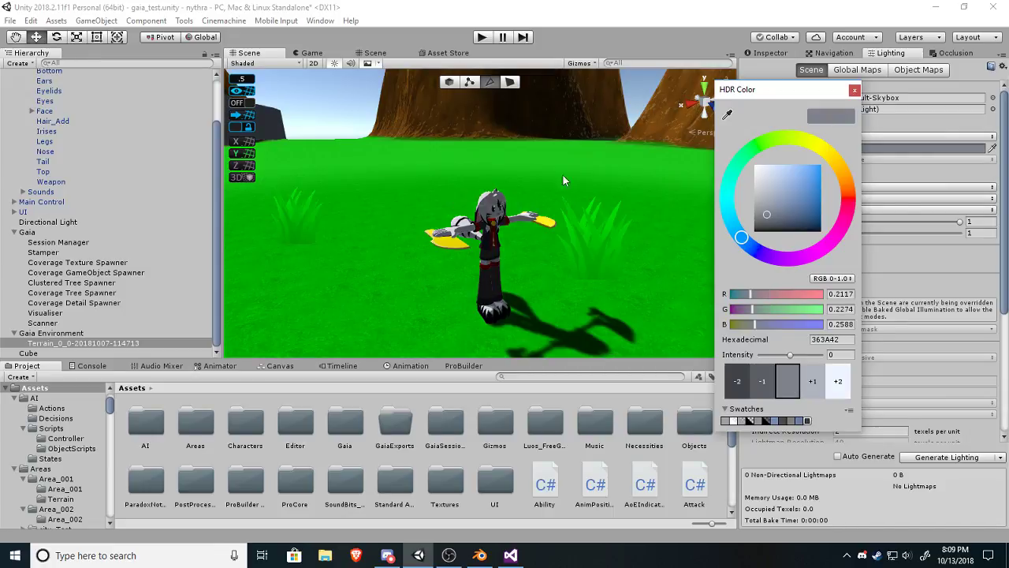
click(854, 90)
alt+drag(546, 231, 568, 256)
Switch to Visual Studio and set the _DetailColor and _Color multipliers in ToonLitCustomRimFur.shader to 0.8.
click(511, 555)
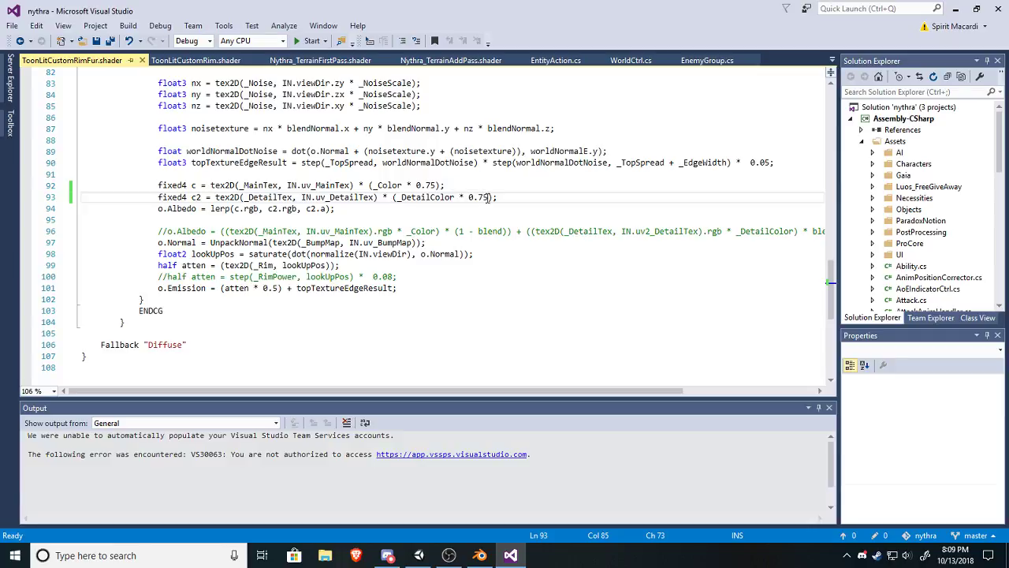
double_click(482, 197)
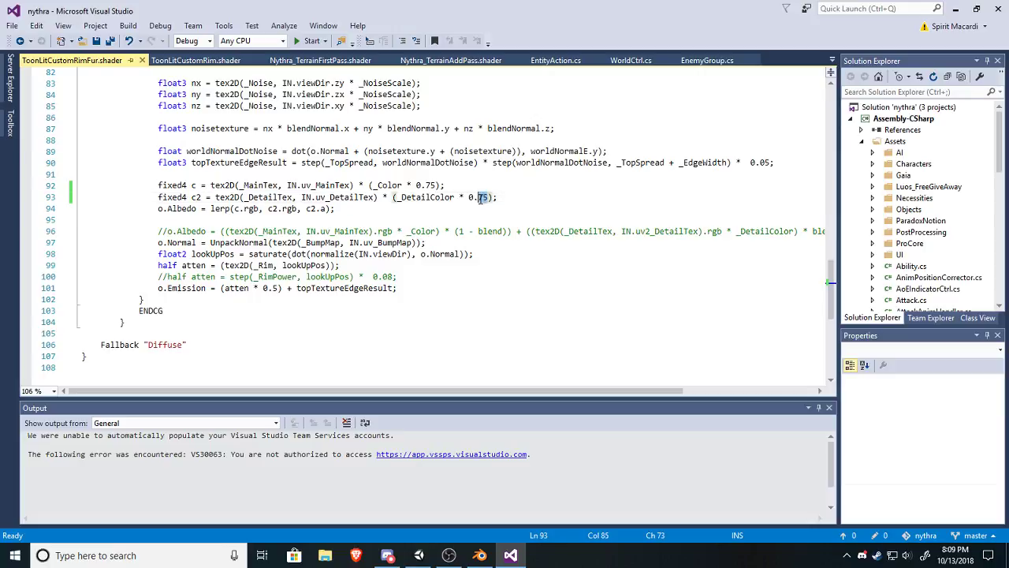
text(0)
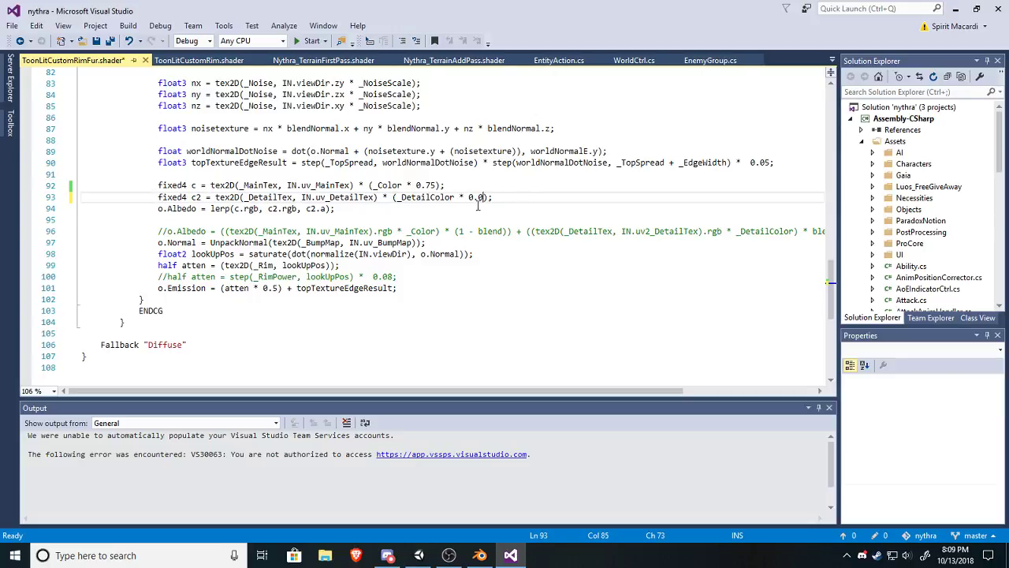
key(BackSpace)
text(8)
double_click(431, 185)
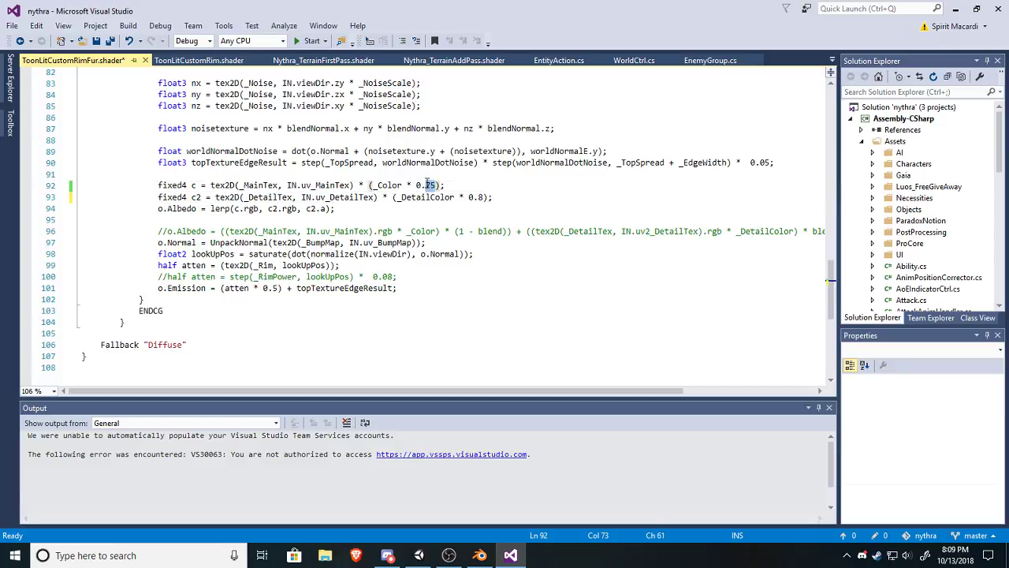
text(8)
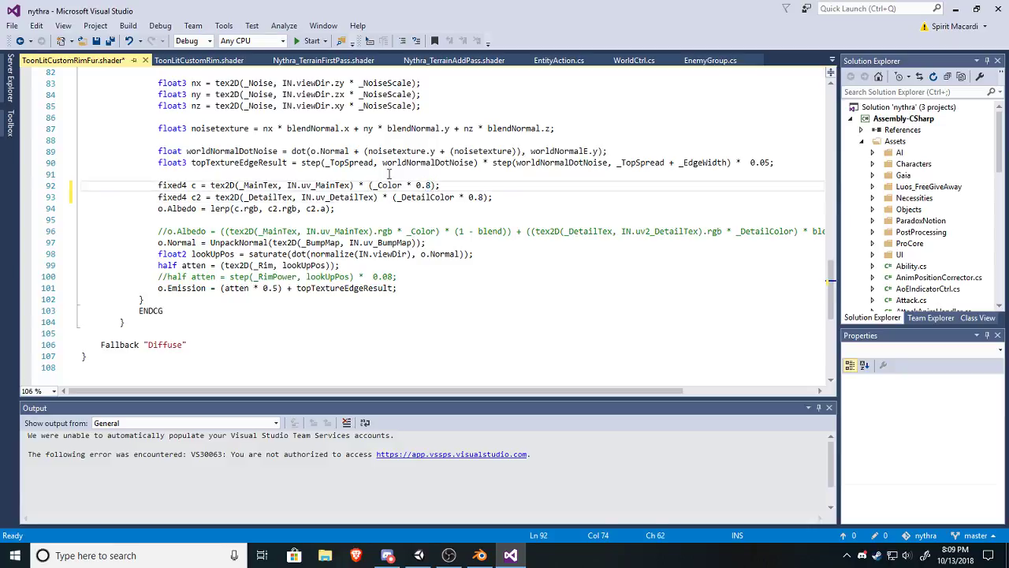
Set the _DetailColor and _Color multipliers in ToonLitCustomRim.shader to 0.8.
click(209, 64)
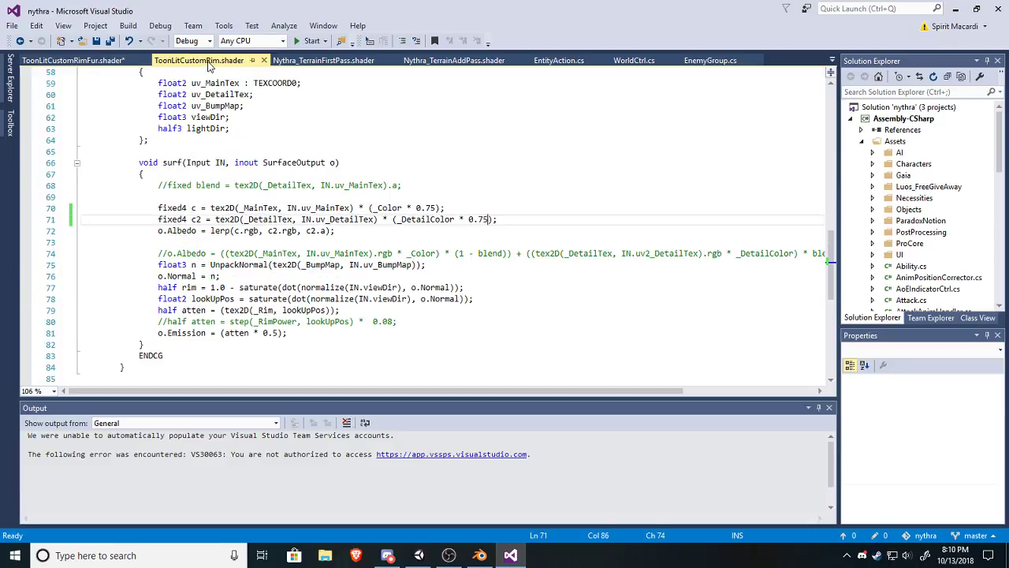
double_click(487, 218)
text(8)
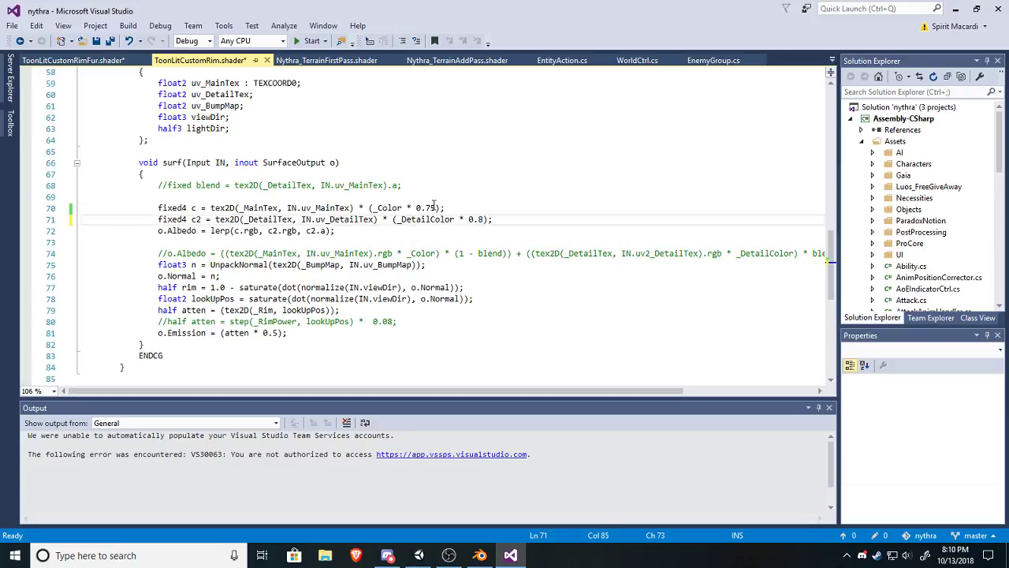
double_click(430, 208)
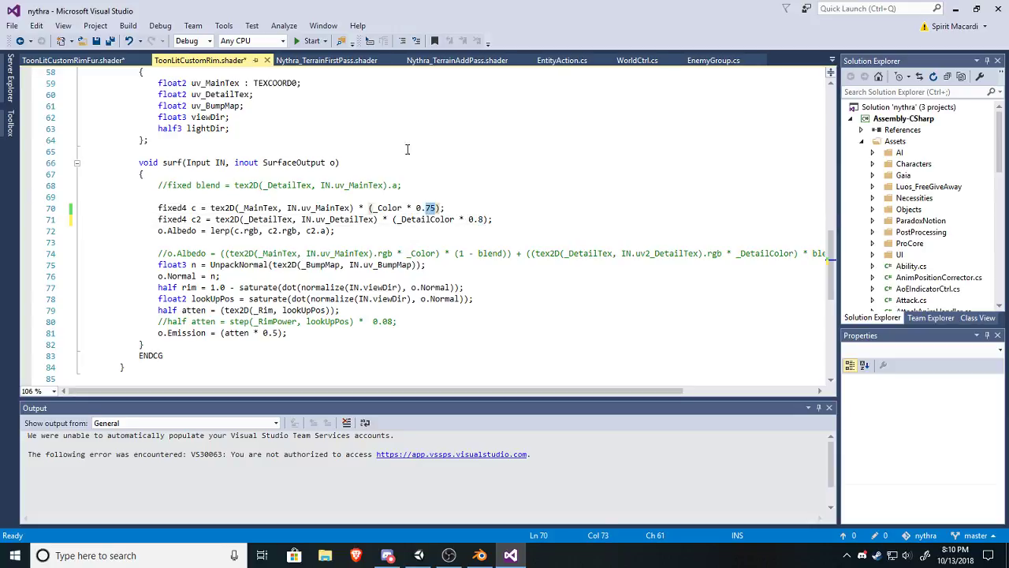
text(8)
Set the albedo multiplier in Nythra_TerrainFirstPass.shader to 0.8 and review its lighting code.
click(341, 61)
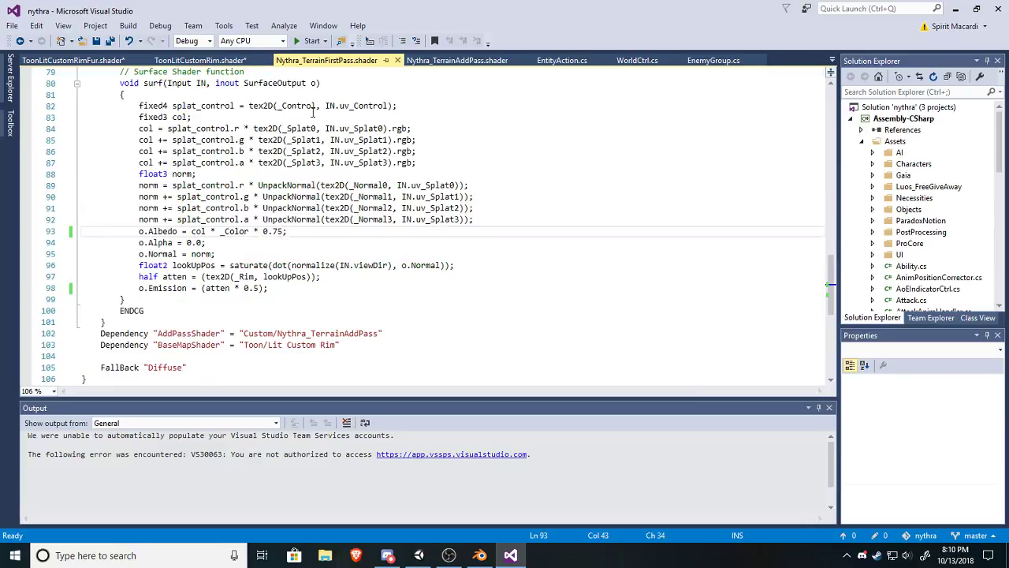
double_click(278, 231)
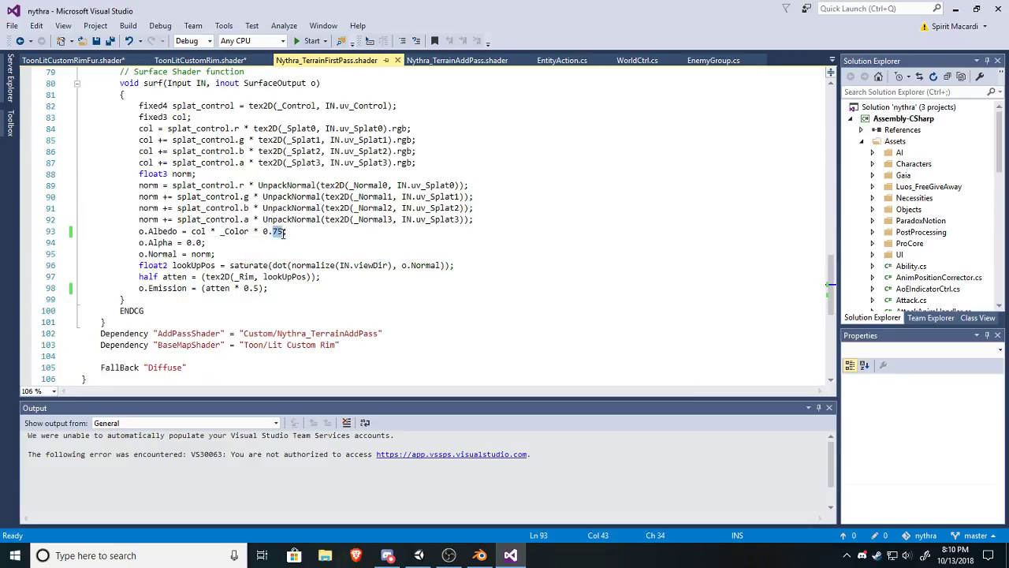
text(8)
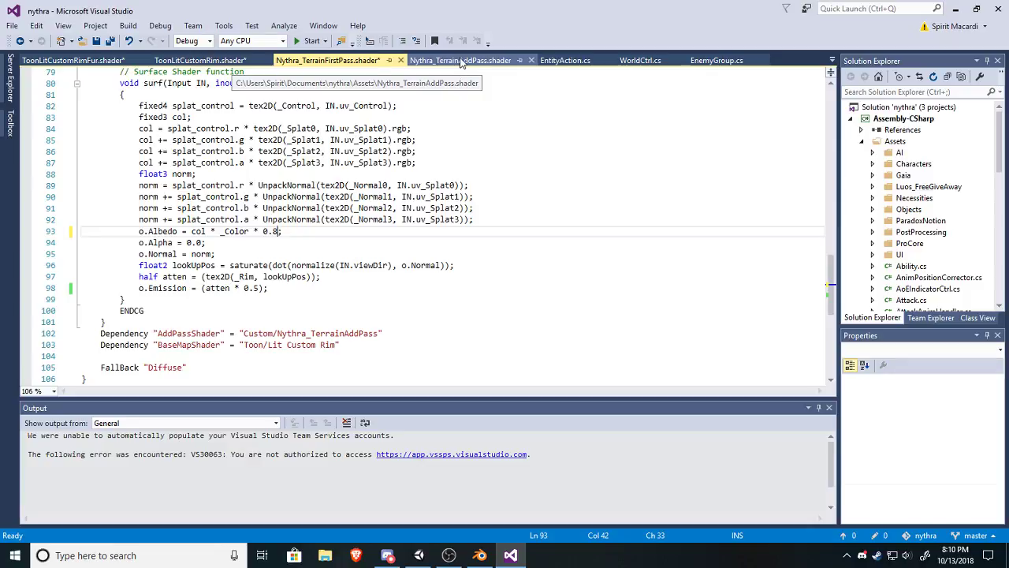
scroll(412, 153, up, 10)
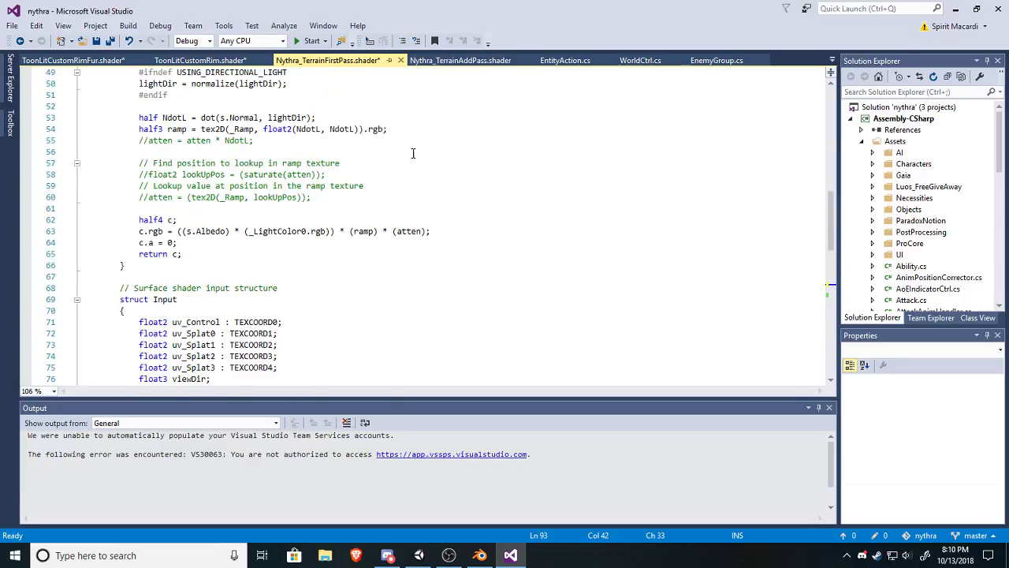
scroll(422, 155, down, 7)
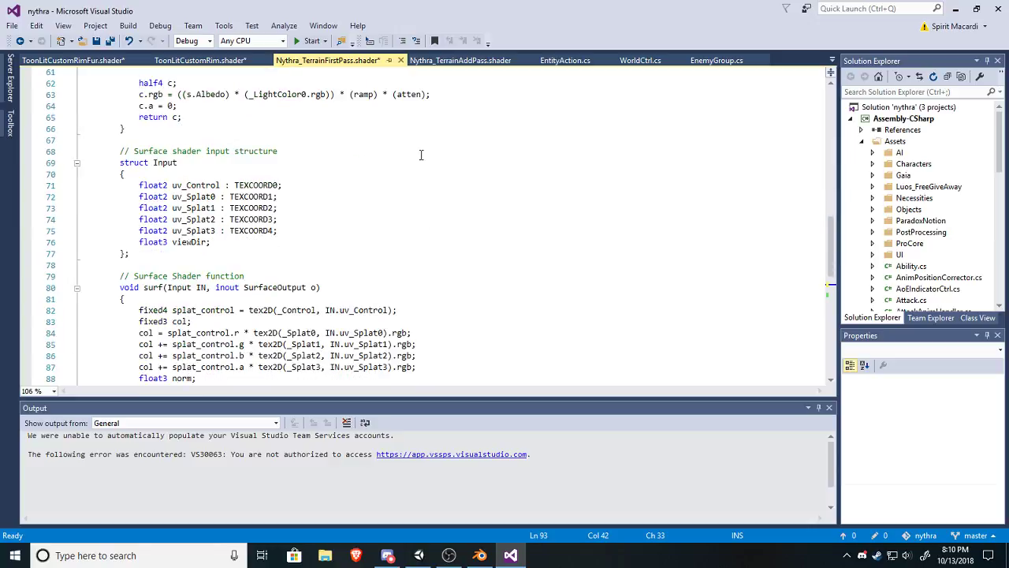
Set the albedo multiplier in Nythra_TerrainAddPass.shader to 0.8 and save all modified shader files.
click(461, 59)
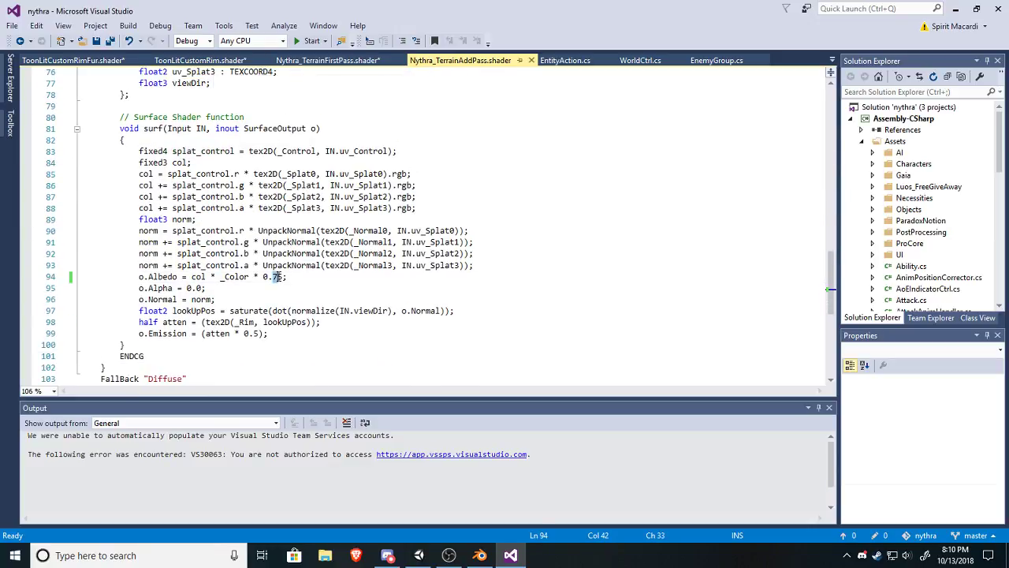
text(8)
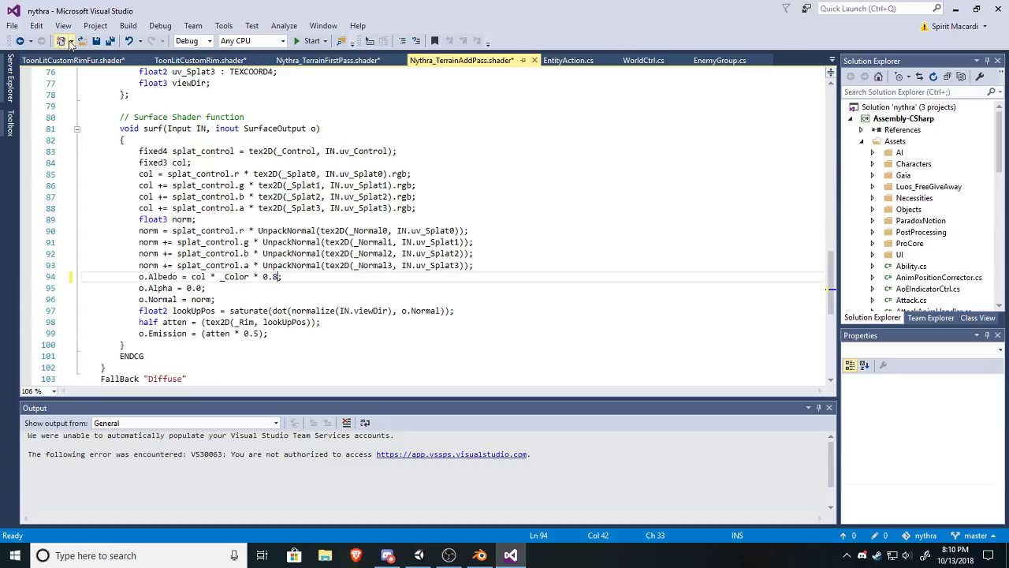
click(111, 43)
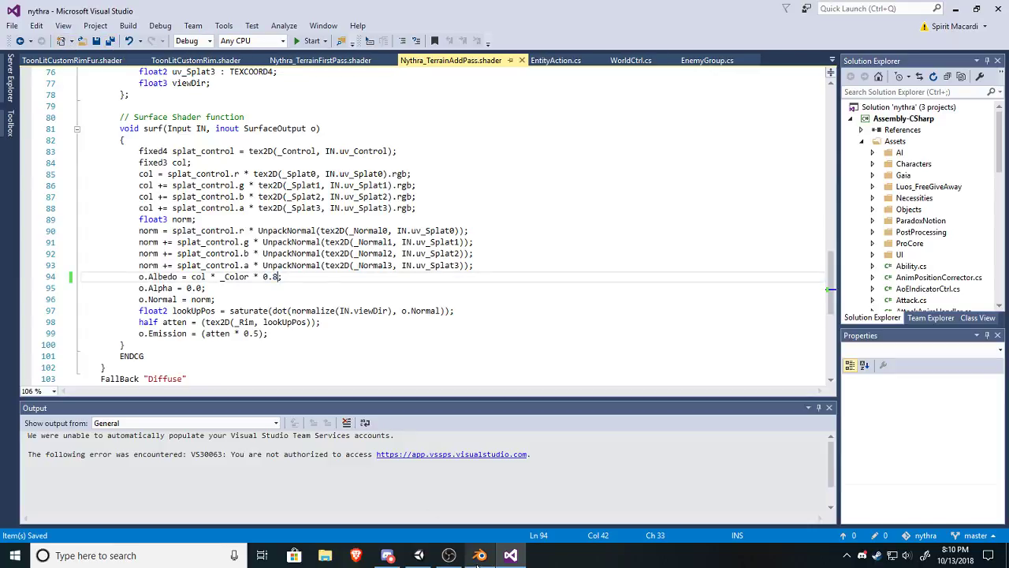
Return to Unity and examine the recompiled shading on the character, terrain and grass from several angles.
click(419, 555)
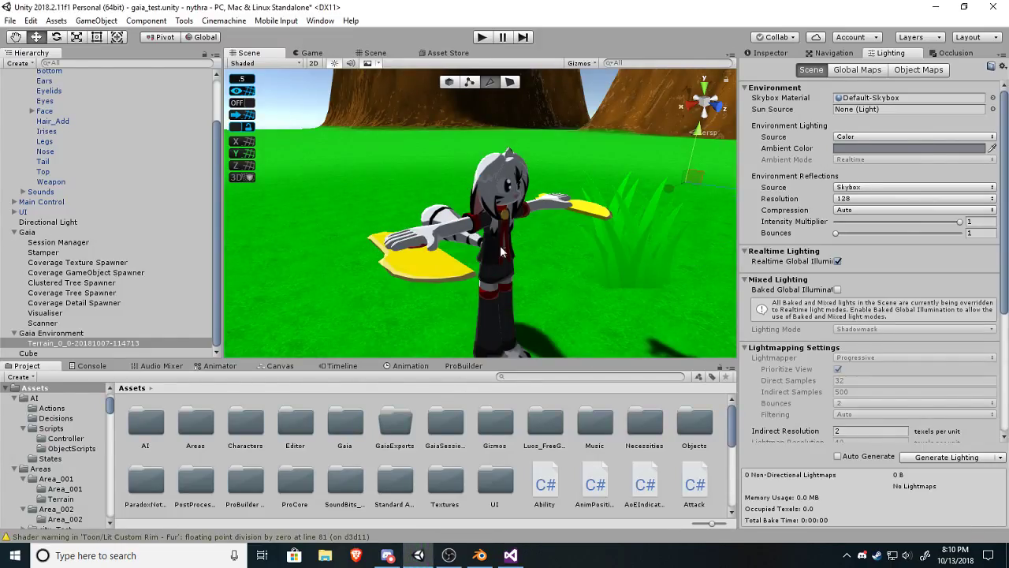
right_drag(522, 246, 950, 243)
right_drag(551, 245, 512, 91)
right_drag(534, 272, 505, 293)
Switch to Visual Studio and review the 0.8 color multipliers in the two ToonLit rim shaders and both Nythra terrain shaders.
click(508, 556)
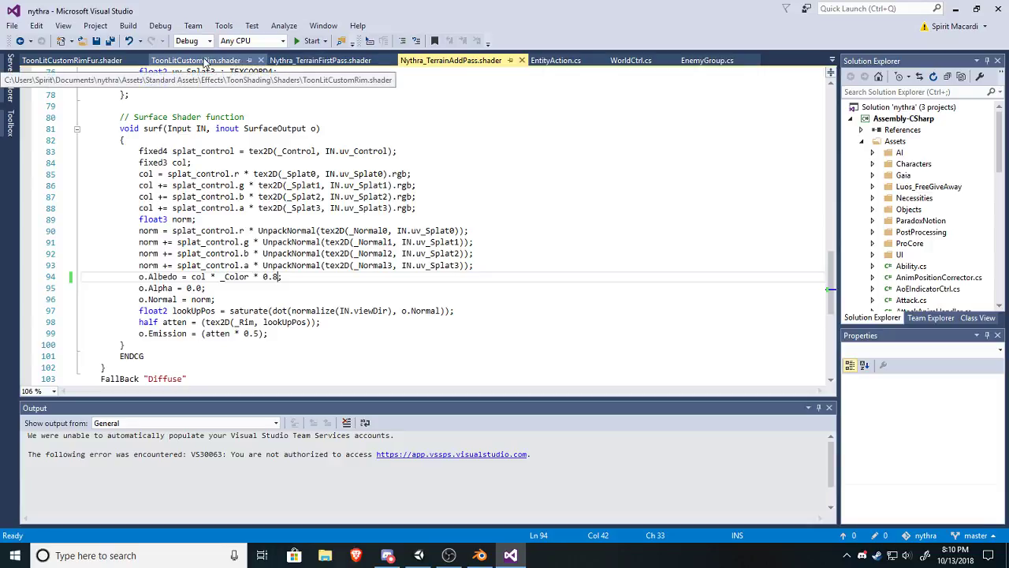
click(93, 63)
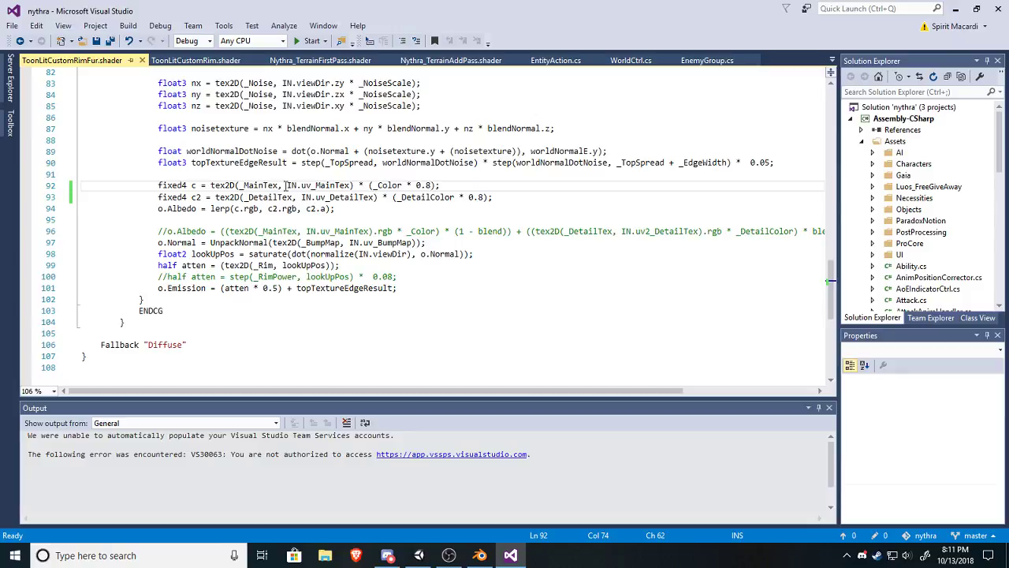
click(199, 61)
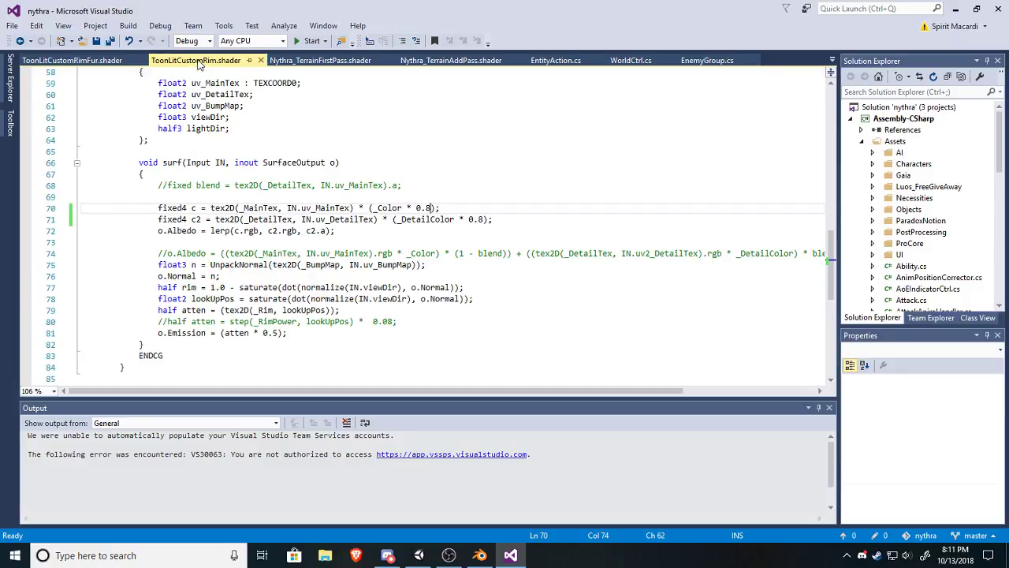
click(319, 61)
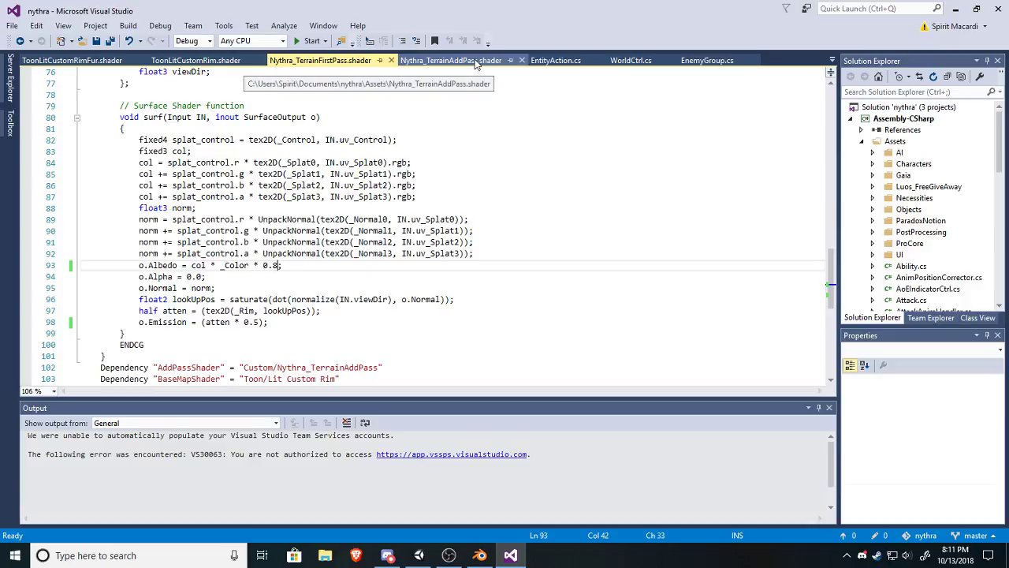
click(450, 60)
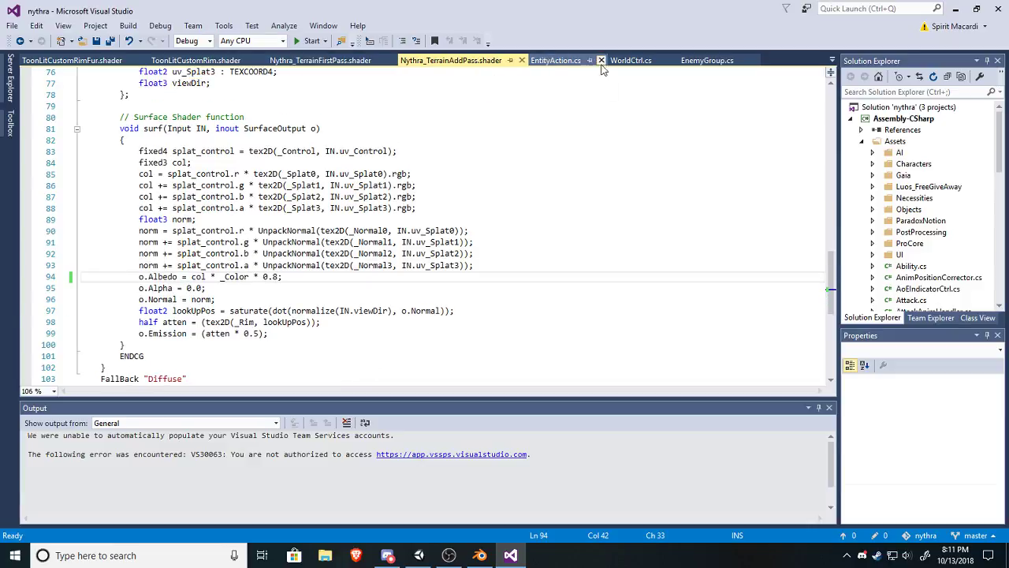
Return to Unity and play-test the scene, running the character around to check terrain, grass and character brightness, and stop playing.
click(409, 558)
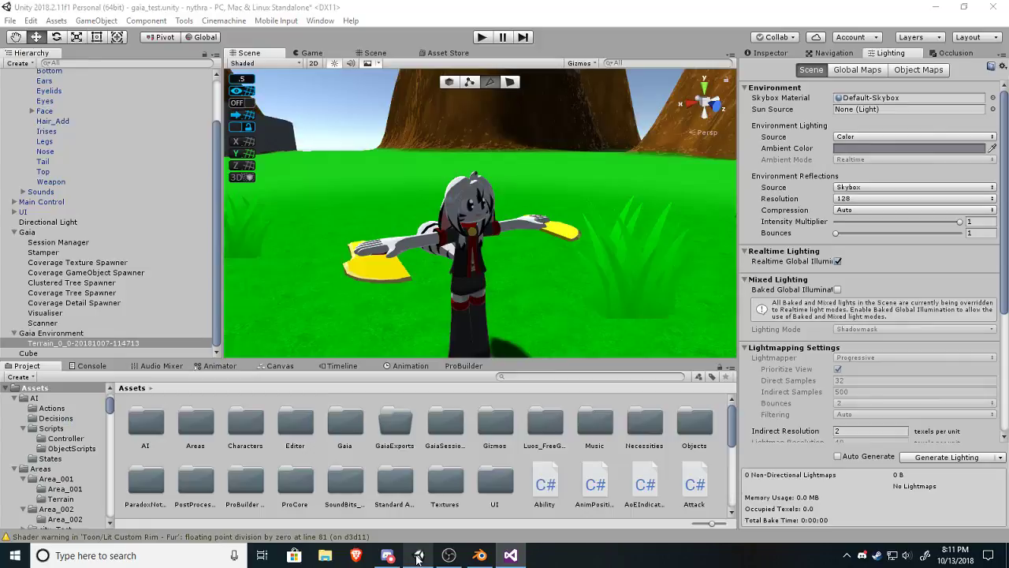
click(482, 37)
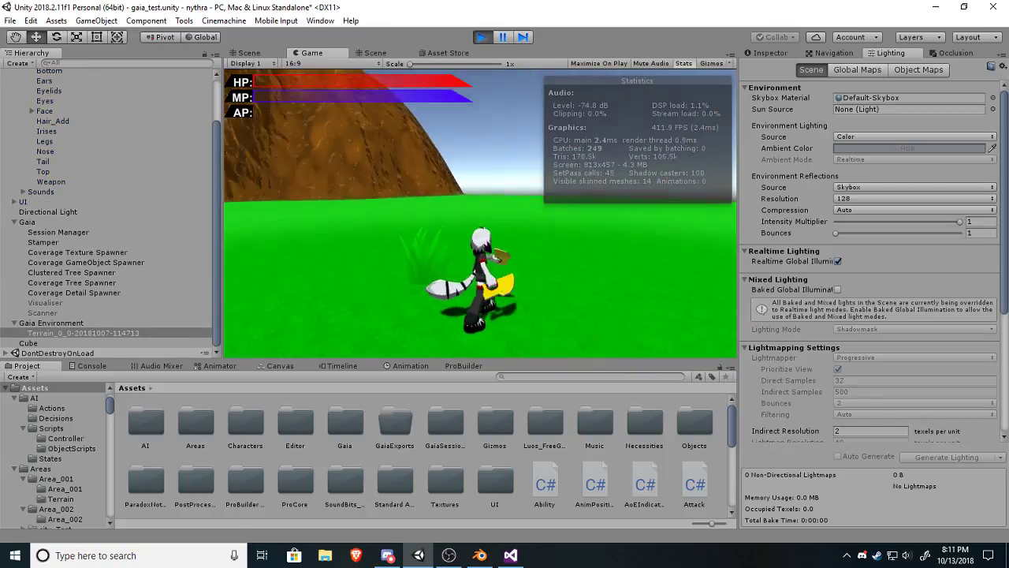
key(w)
key(d)
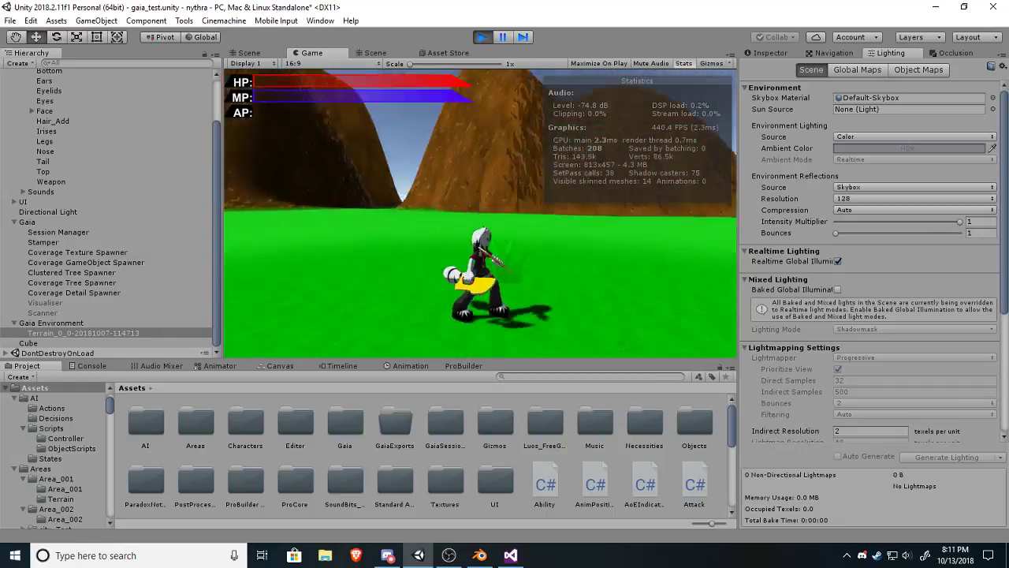
key(s)
key(s)
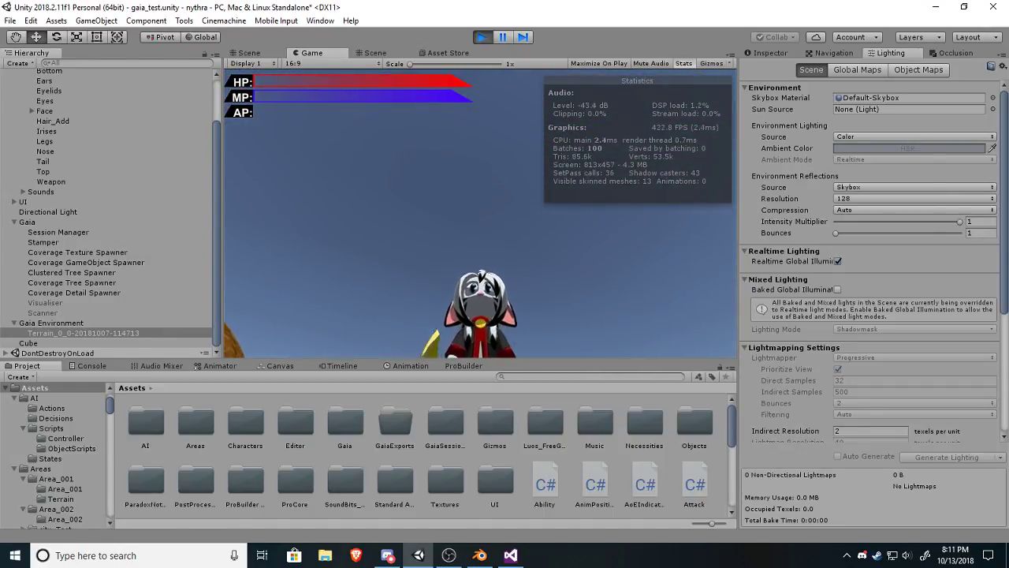
key(s)
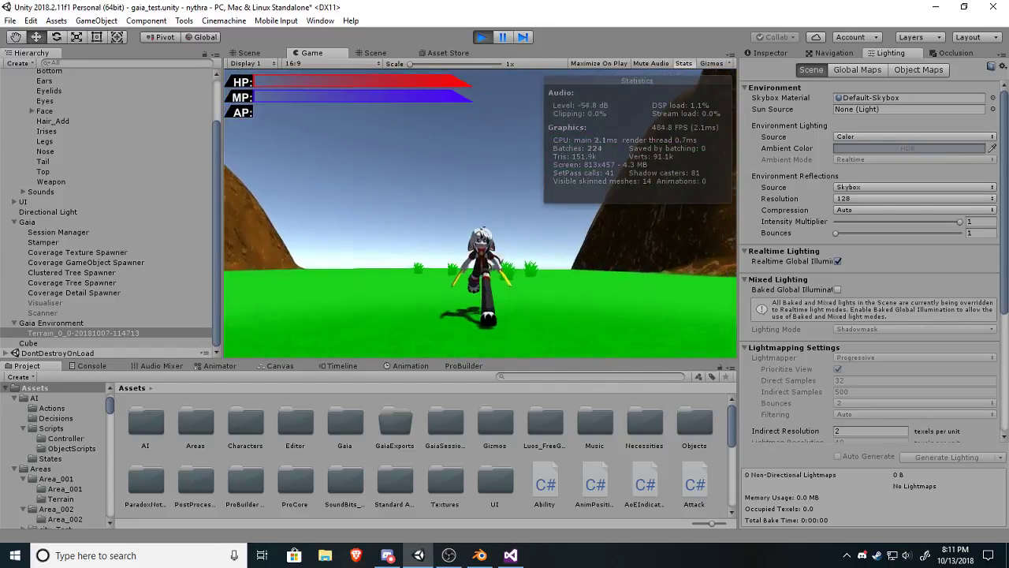
key(d)
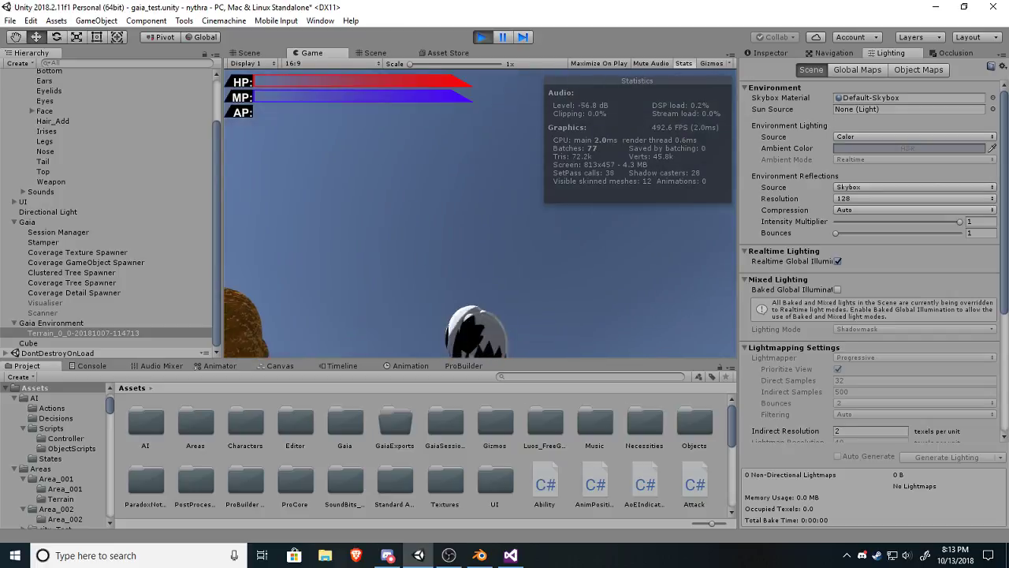
key(w)
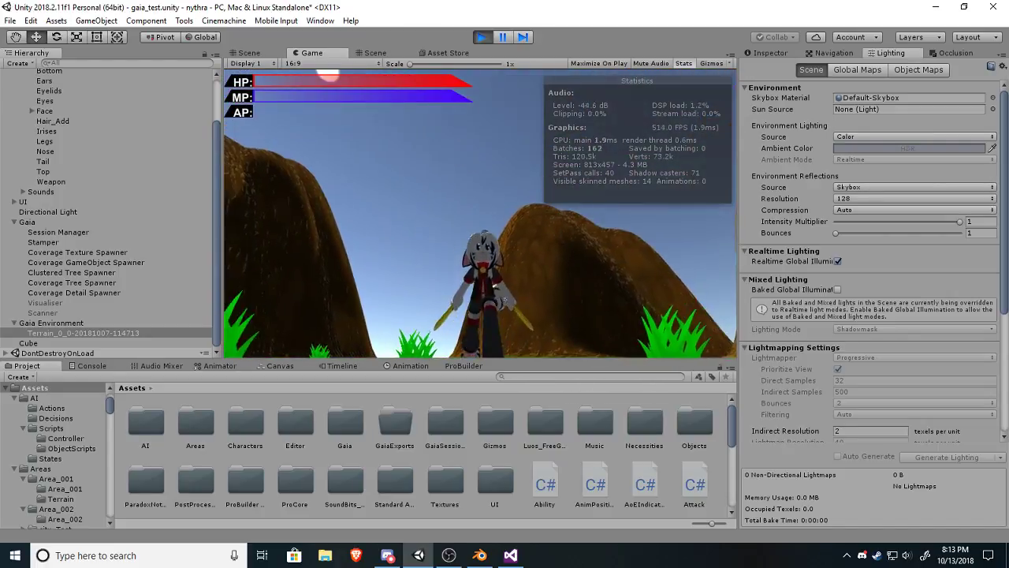
key(d)
key(w)
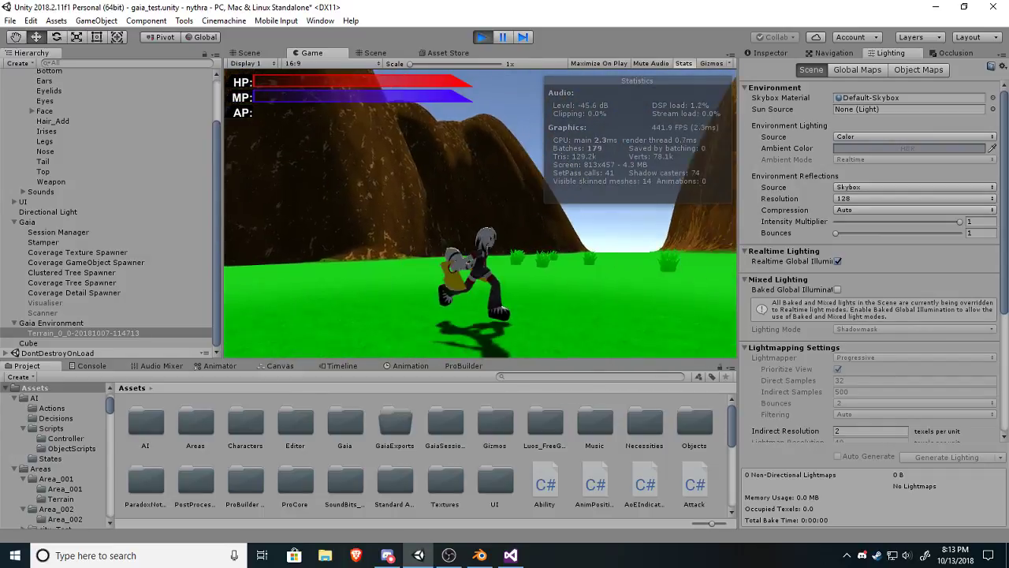
key(Escape)
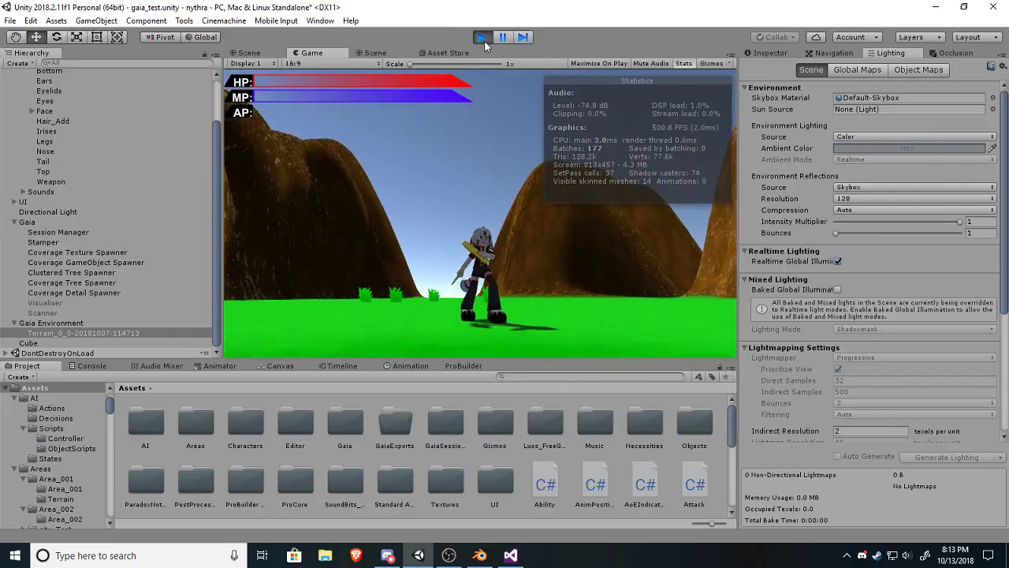
click(482, 37)
Rotate the Directional Light to about X 37.43, Y -156.126, Z -141.085.
right_drag(382, 338, 617, 288)
scroll(150, 245, up, 3)
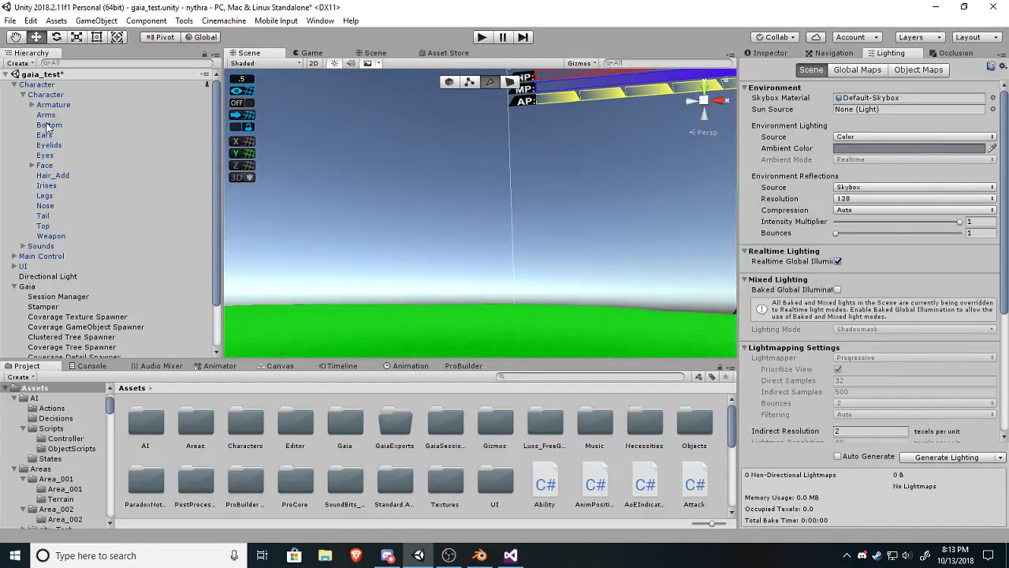
scroll(36, 268, down, 2)
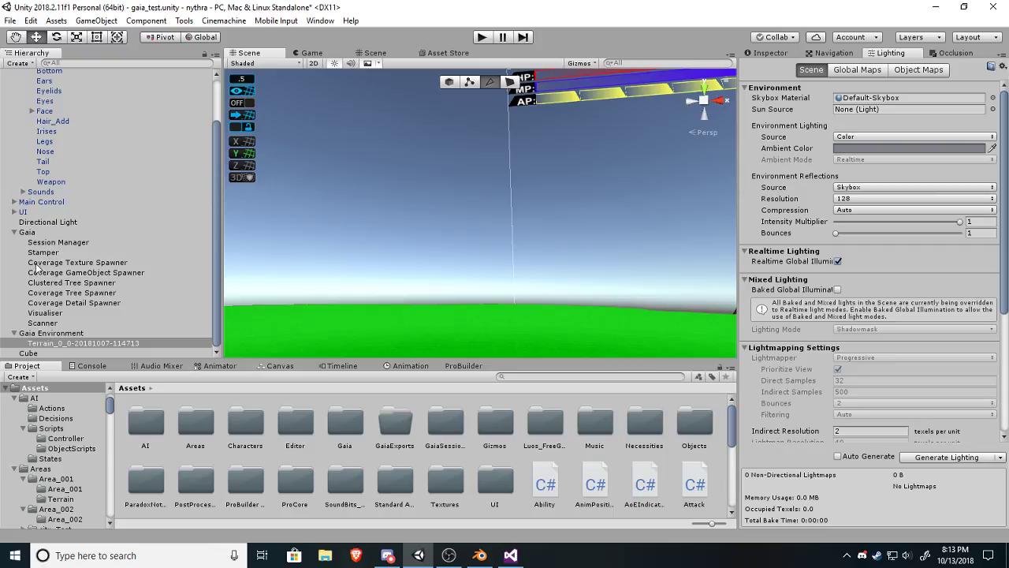
click(49, 223)
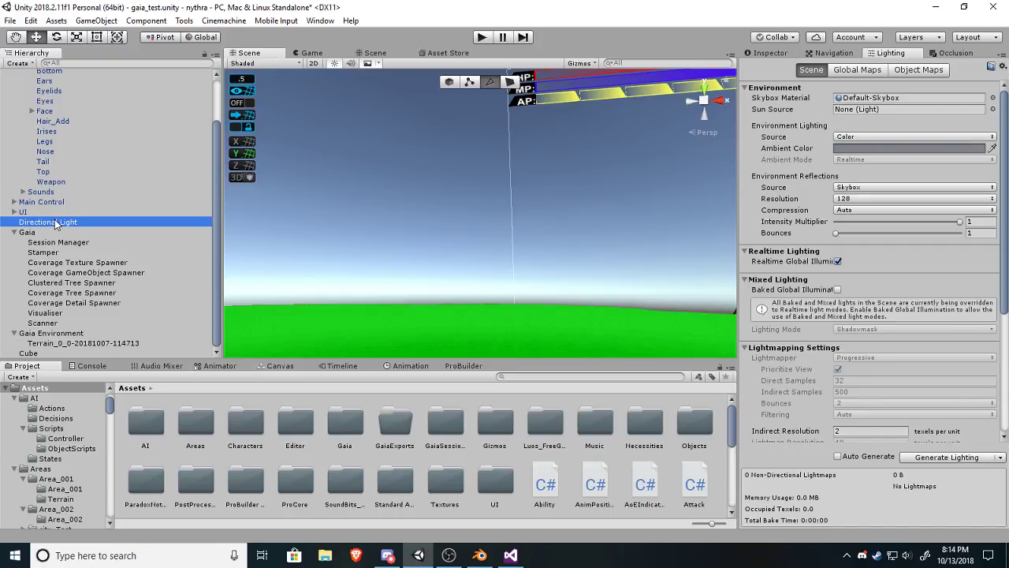
key(f)
right_drag(442, 216, 426, 208)
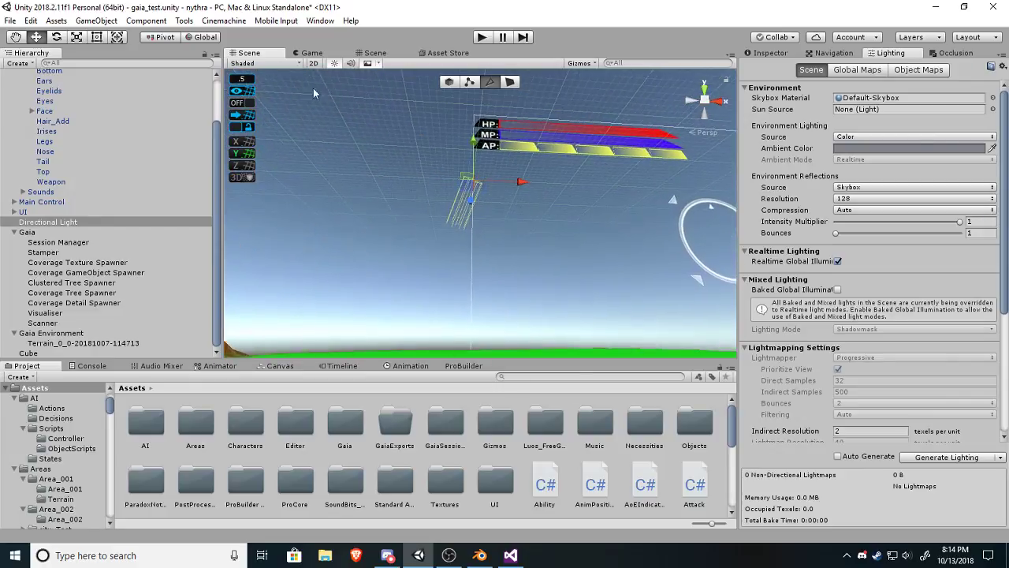
click(56, 38)
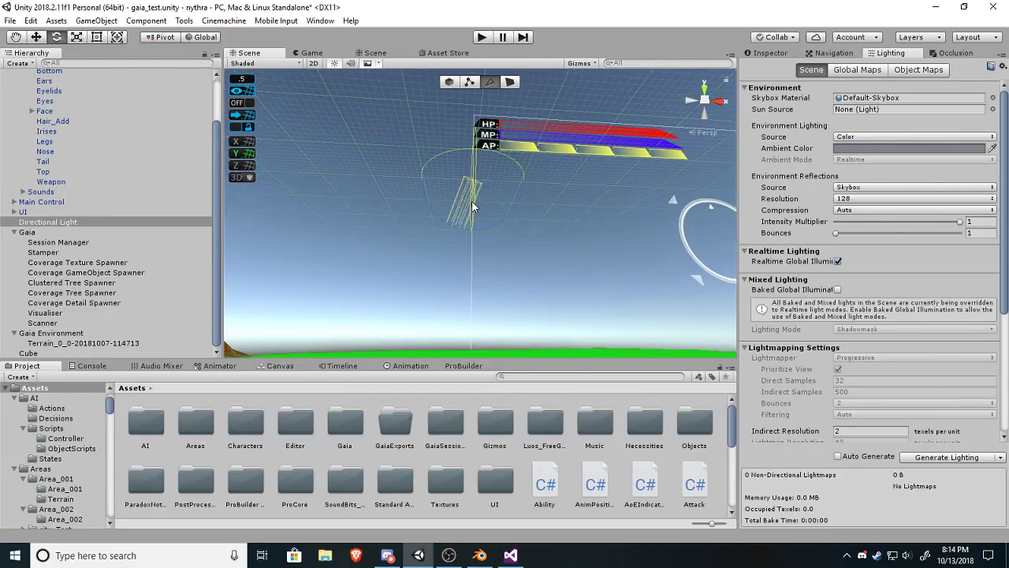
drag(471, 207, 469, 57)
Examine the character, grass and terrain from near and far under the rotated Directional Light.
right_drag(452, 216, 585, 309)
key(w)
key(s)
key(w)
key(s)
key(w)
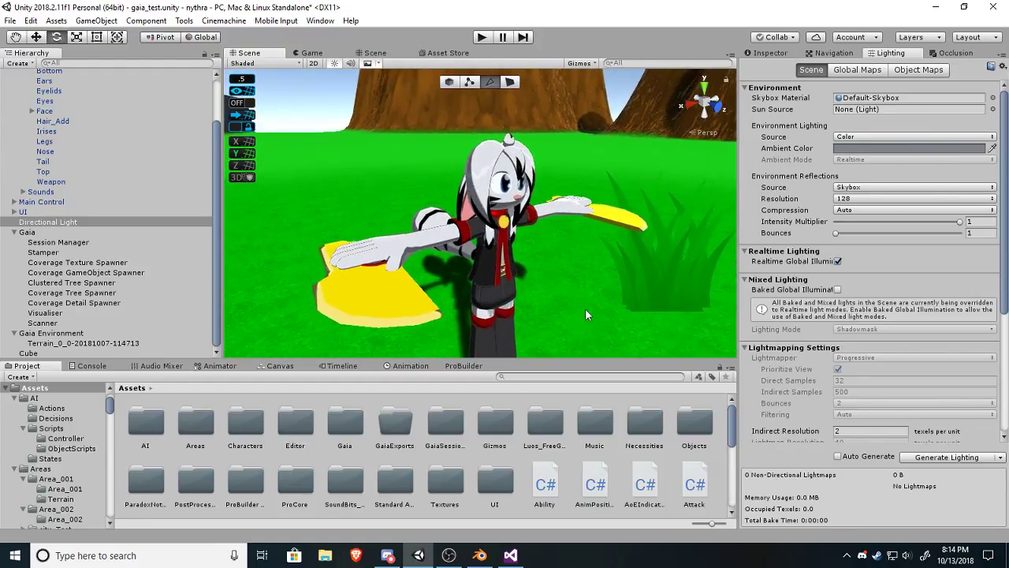
scroll(631, 229, down, 4)
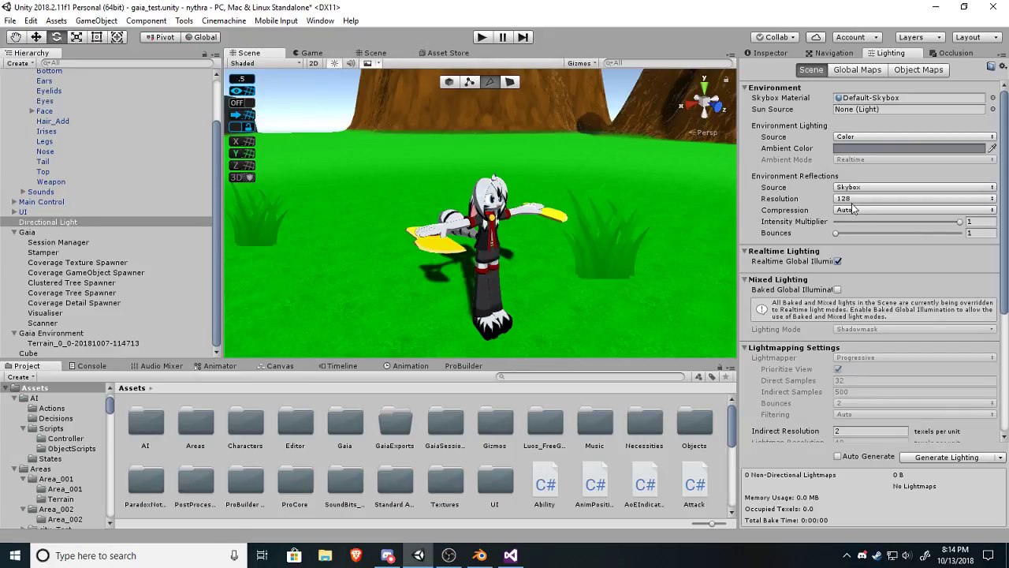
scroll(122, 179, up, 3)
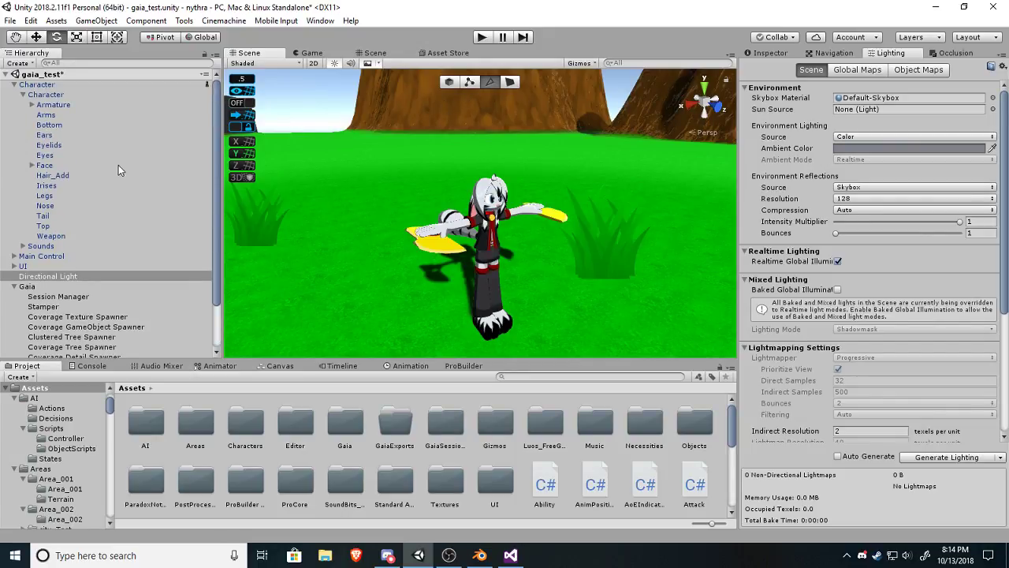
Tint the Directional Light's color pale yellow by setting blue to 0.923 (FFFFEB).
click(766, 53)
right_drag(530, 195, 588, 170)
key(w)
key(s)
click(898, 170)
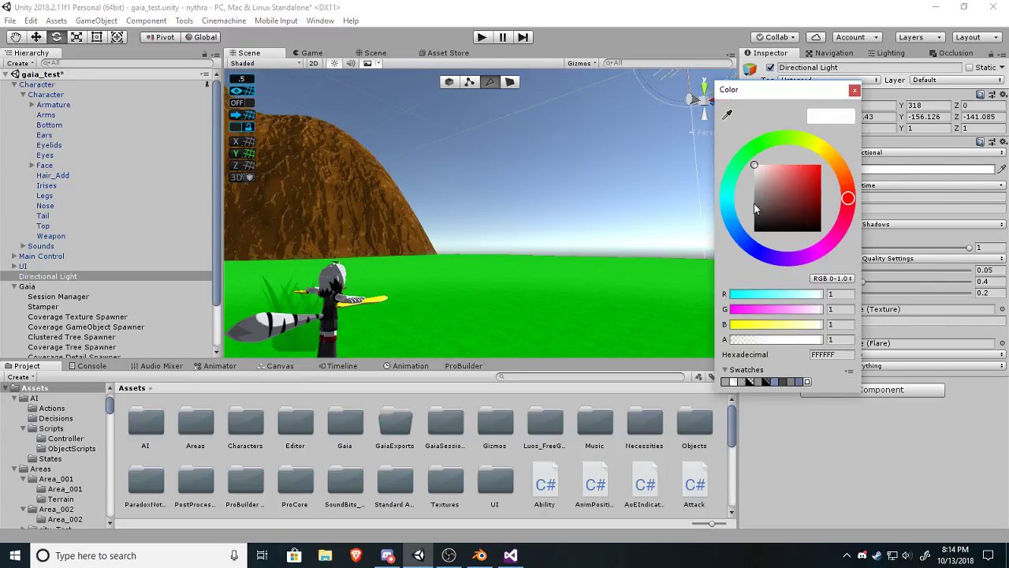
click(808, 325)
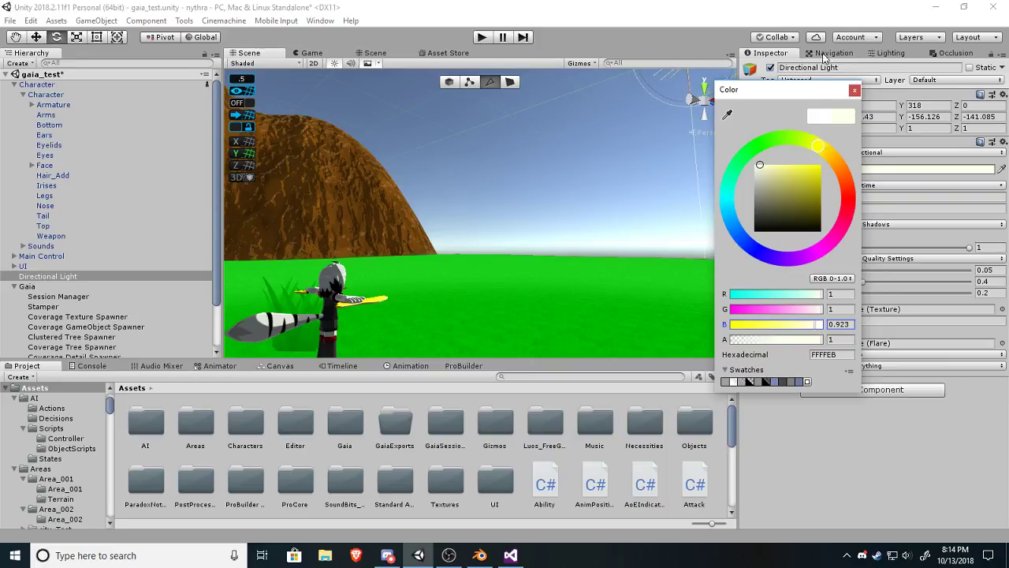
click(854, 93)
Examine the character, grass and mountains from several angles under the pale yellow light.
right_drag(585, 184, 226, 209)
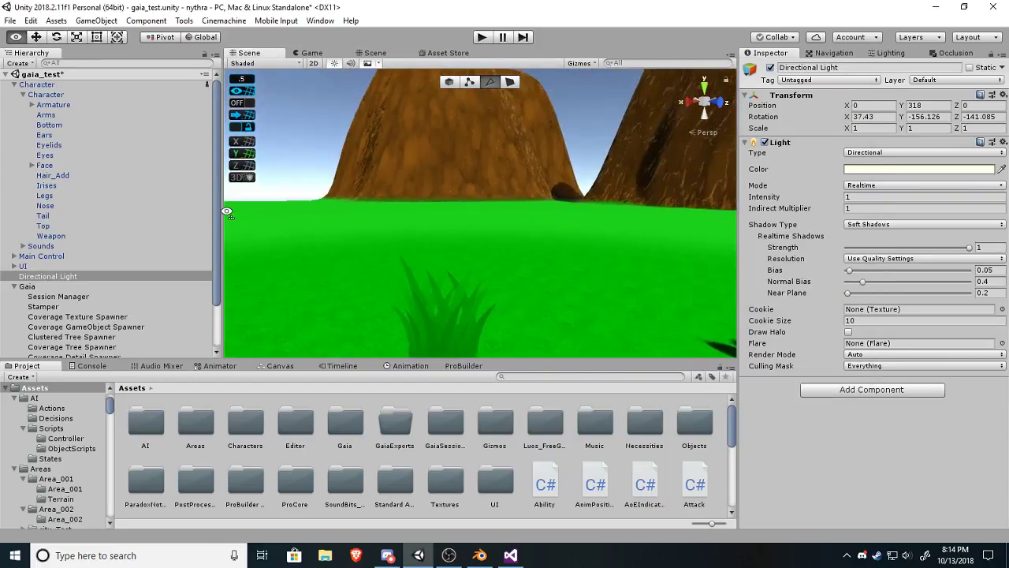
key(s)
right_drag(554, 209, 630, 211)
key(w)
key(s)
key(w)
key(s)
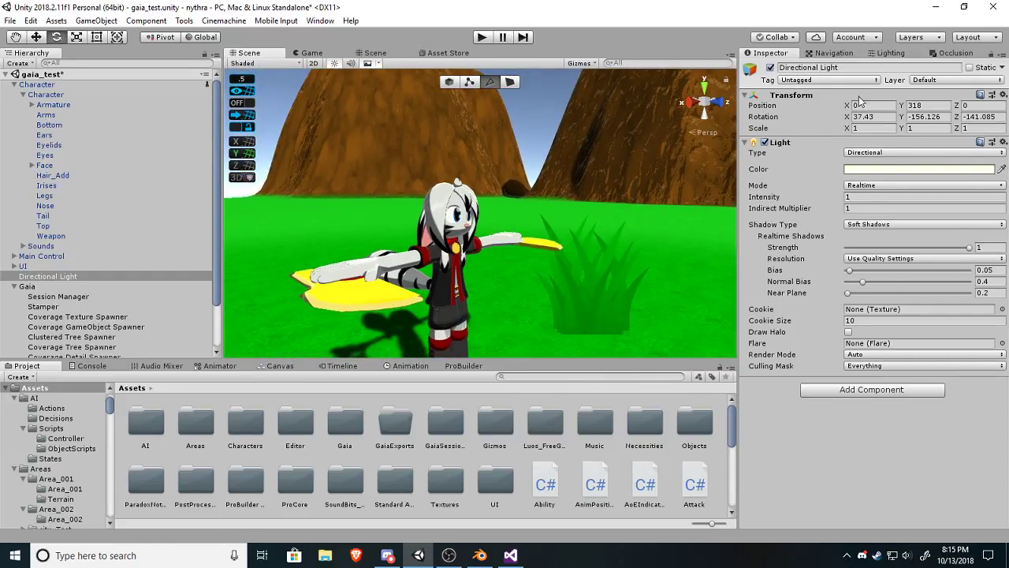
Restore the Directional Light's color to white (FFFFFF) by setting blue to 1.
click(890, 167)
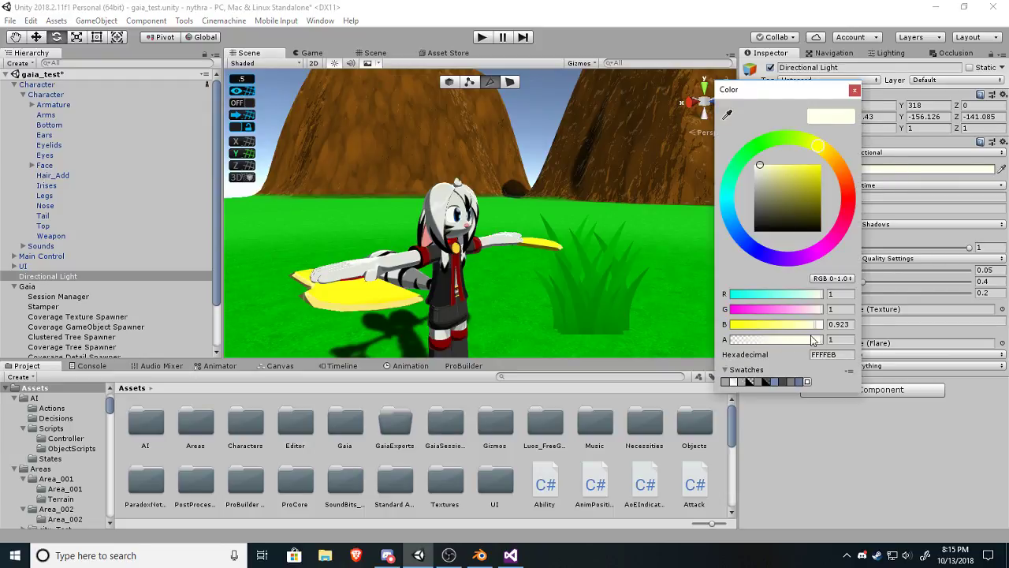
drag(816, 330, 830, 326)
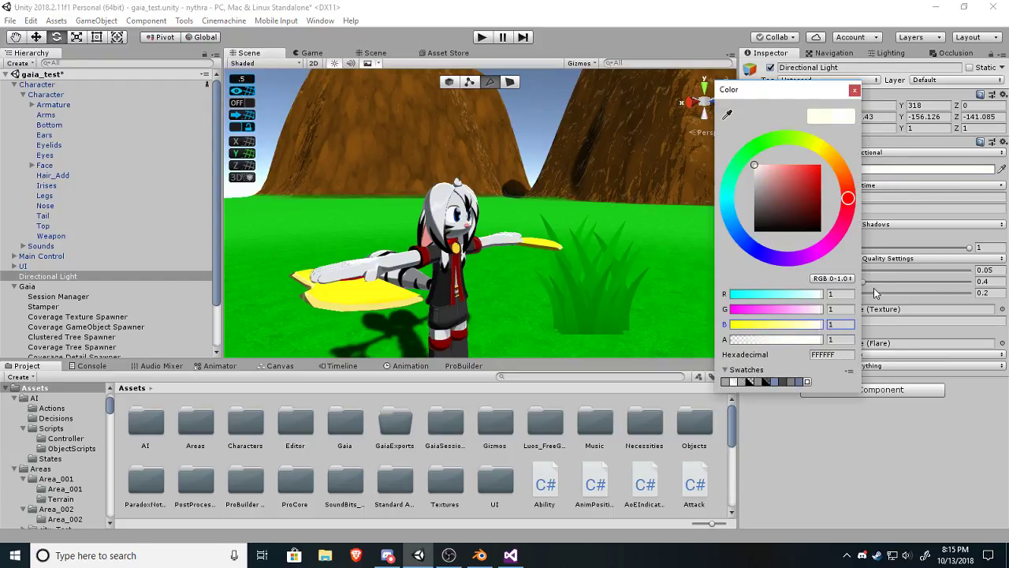
click(855, 90)
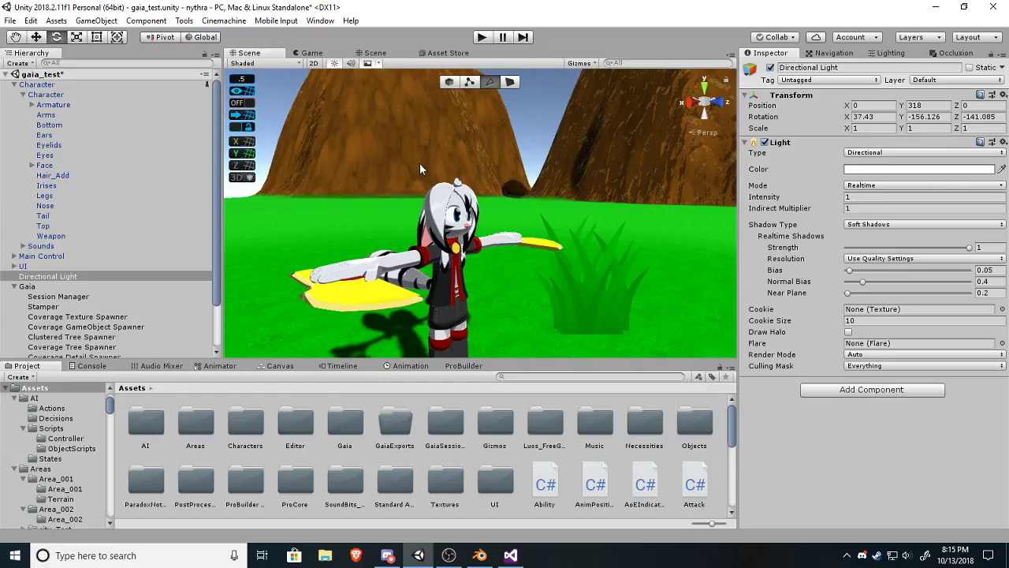
Play-test the scene, running the character across the terrain to examine its shading, the grass and the mountains under the white light.
right_drag(422, 201, 567, 106)
right_drag(532, 151, 436, 130)
click(479, 41)
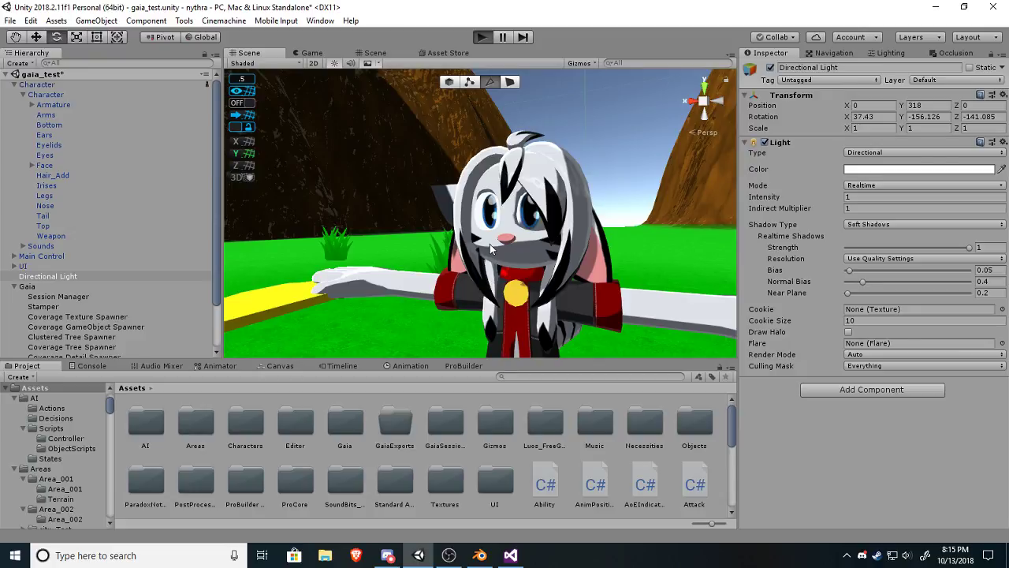
key(s)
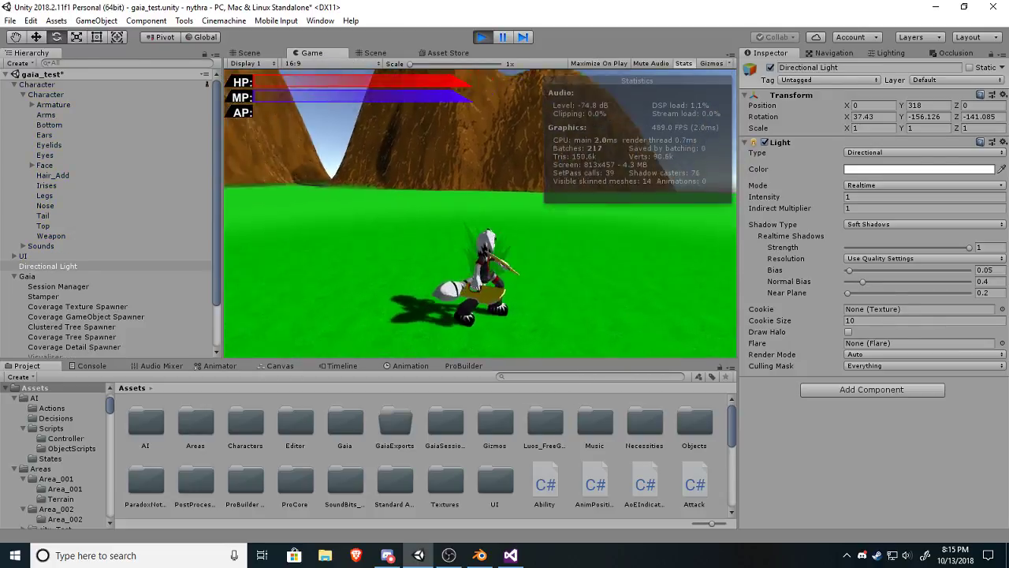
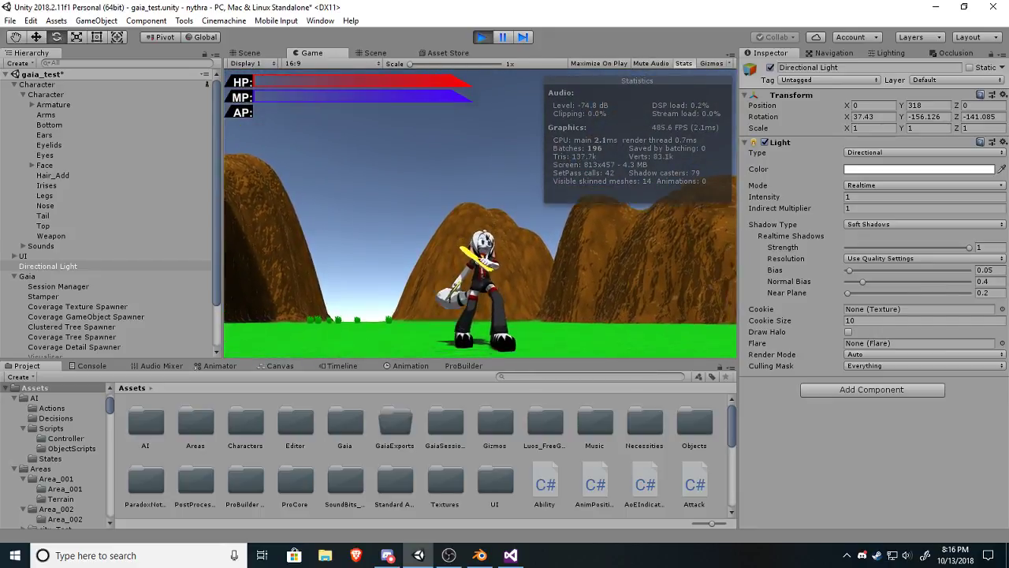
key(w)
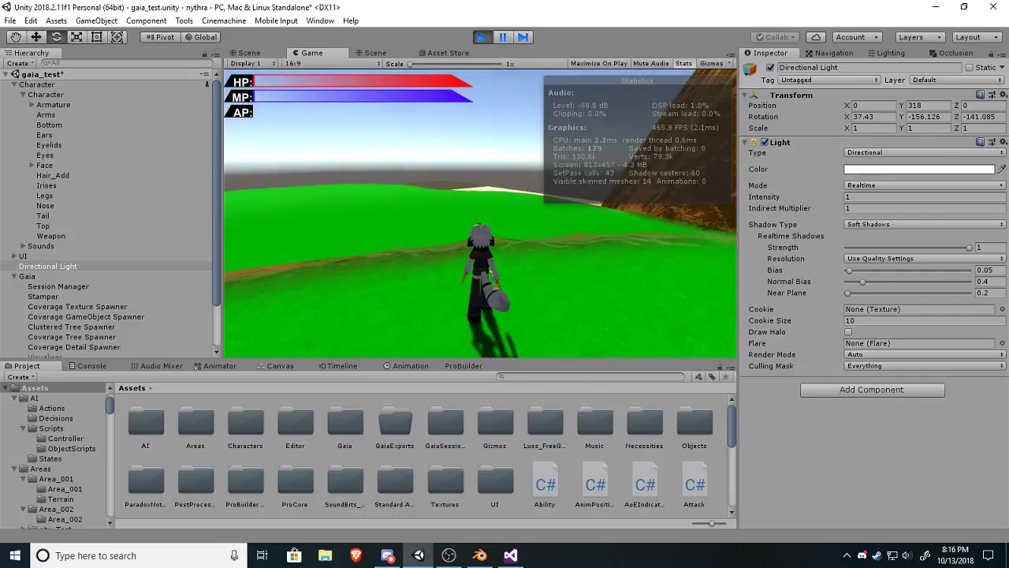
key(w)
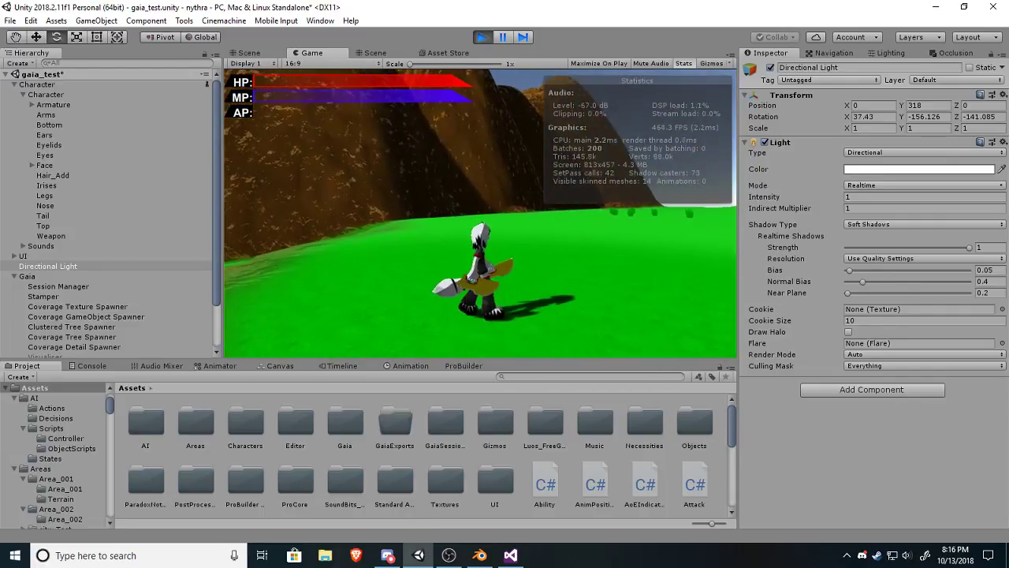
key(w)
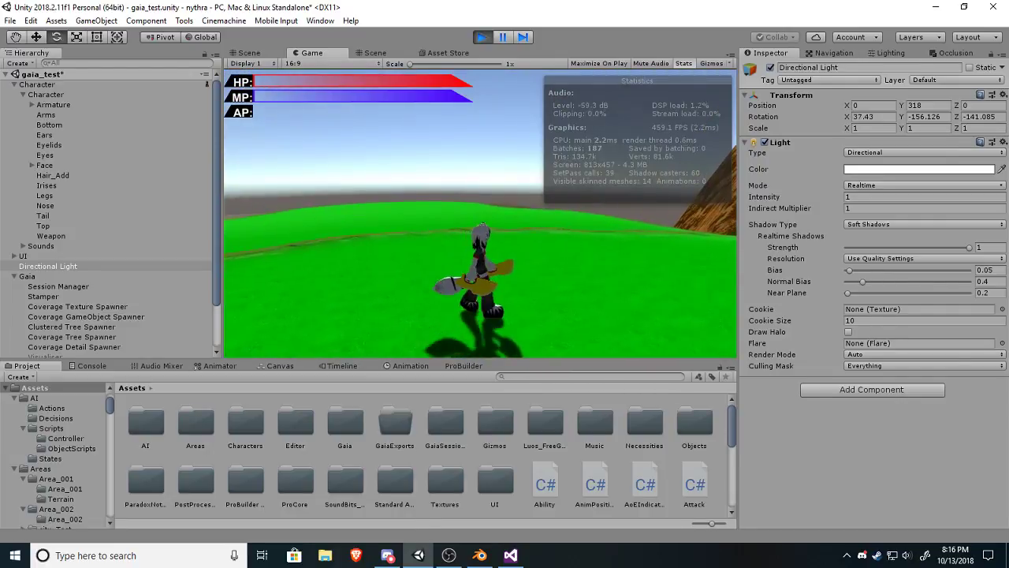
key(s)
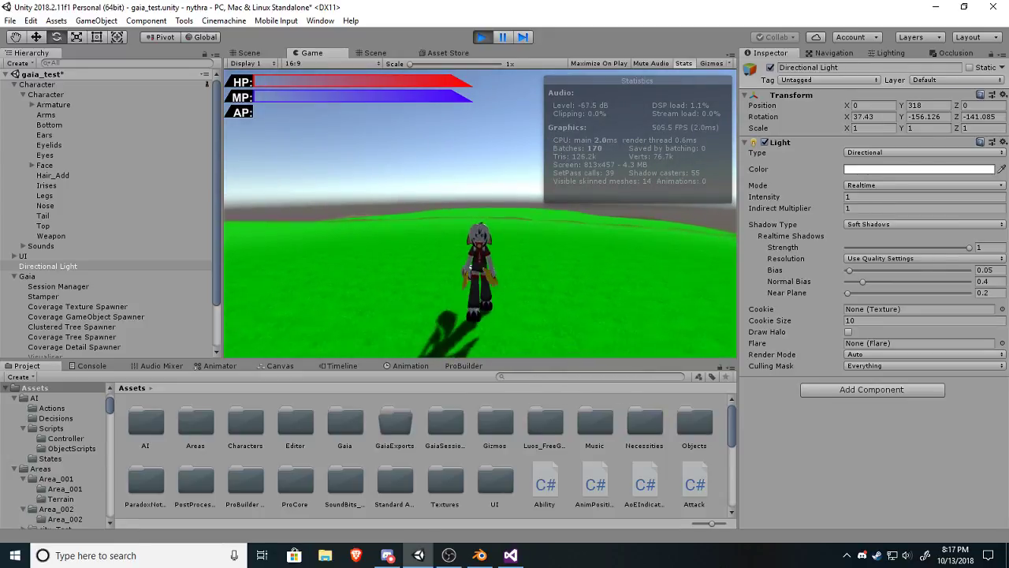
key(w)
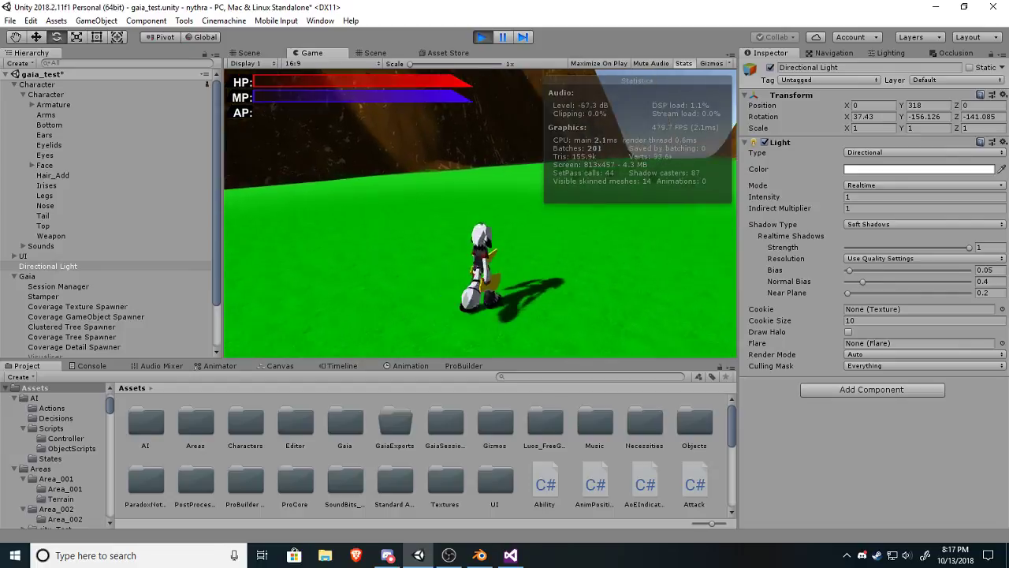
key(w)
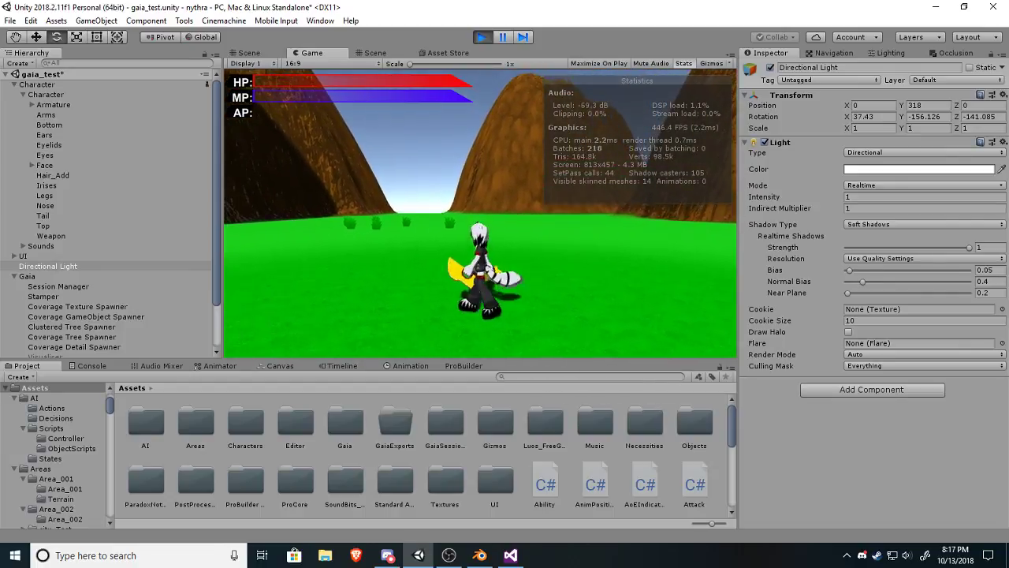
key(s)
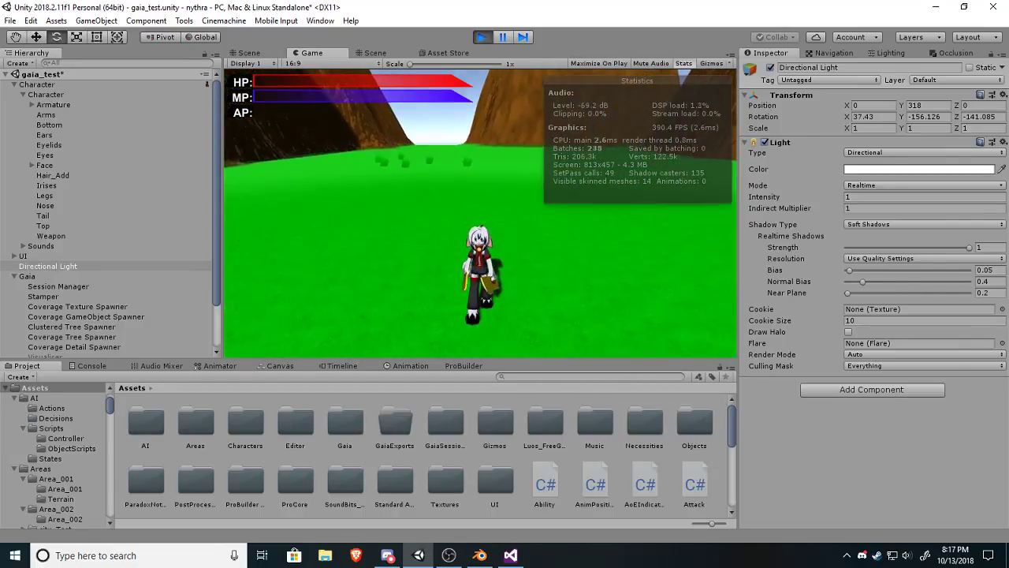
key(s)
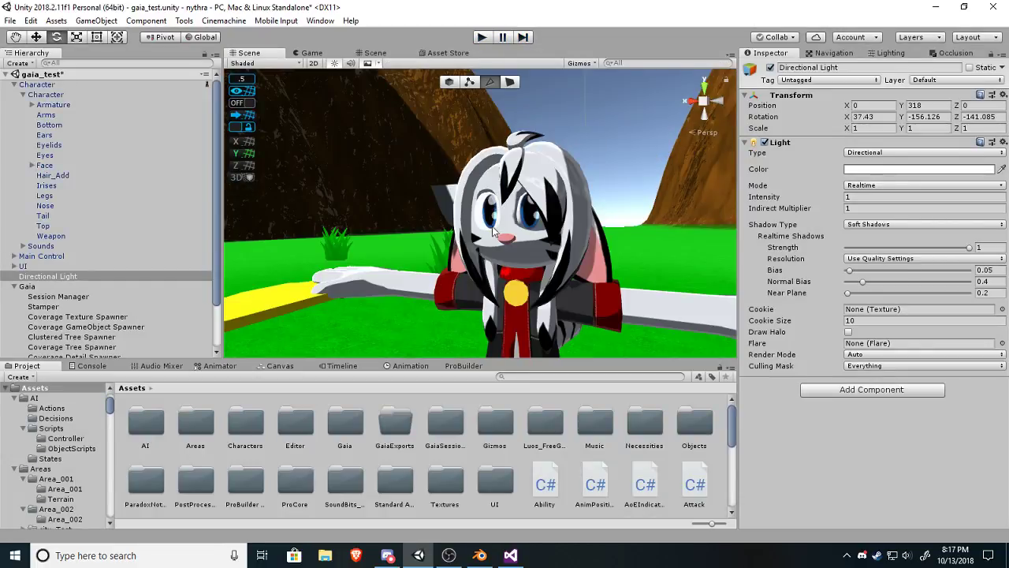
right_drag(491, 236, 436, 267)
scroll(491, 240, down, 4)
scroll(555, 209, down, 3)
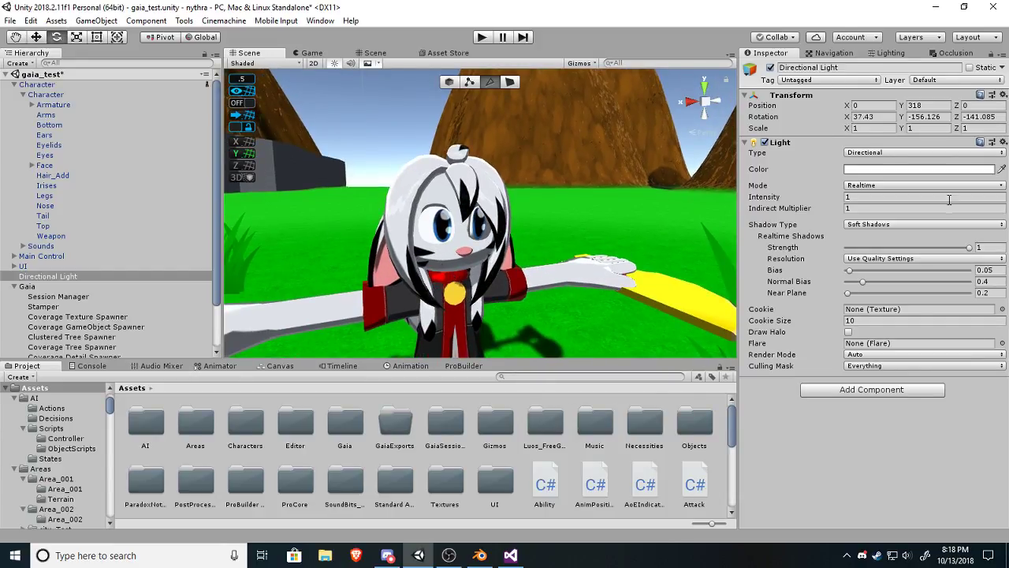
Try several brighter intensity levels for the scene's ambient color and return the intensity to 0.
click(880, 54)
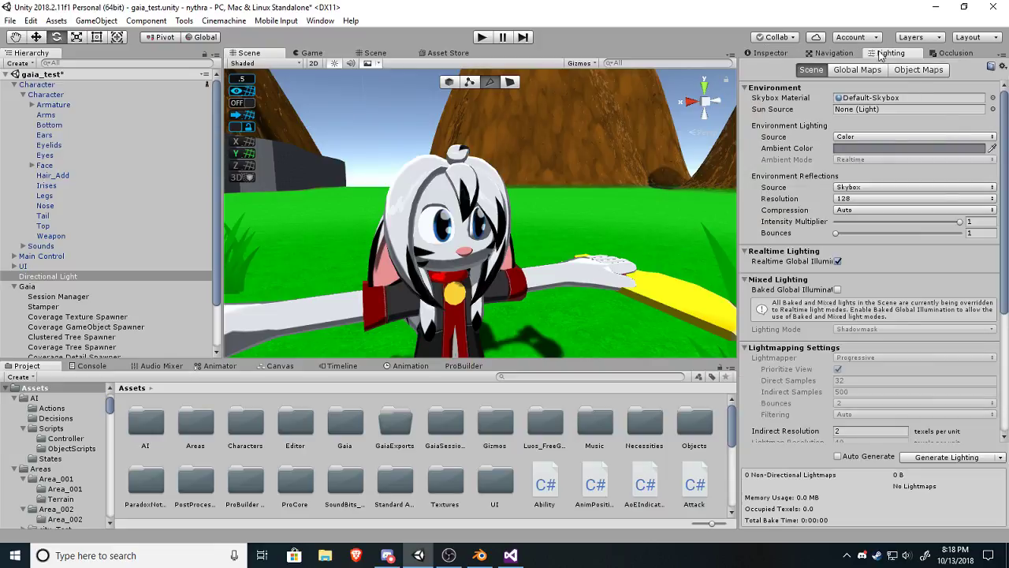
click(930, 149)
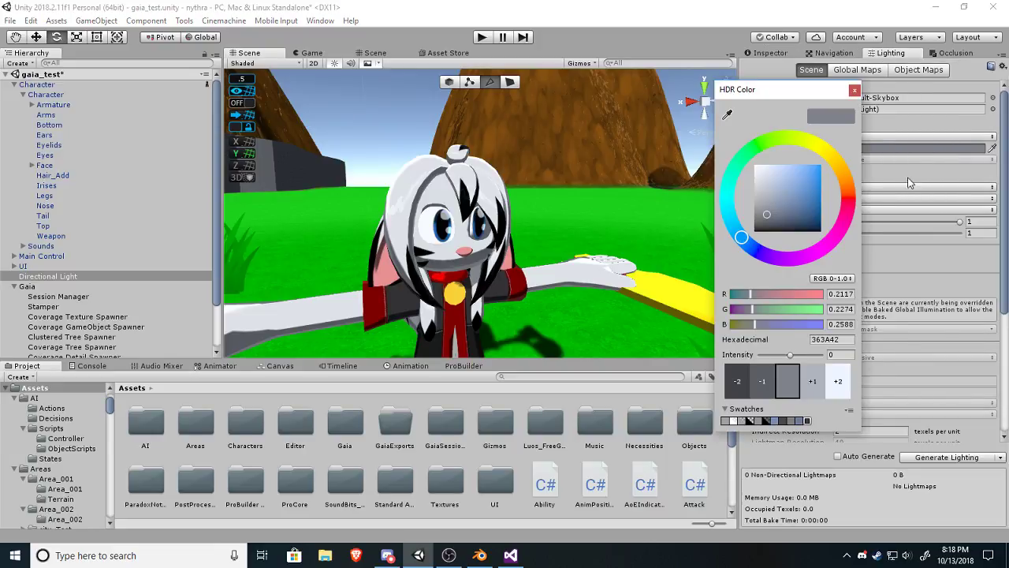
click(813, 382)
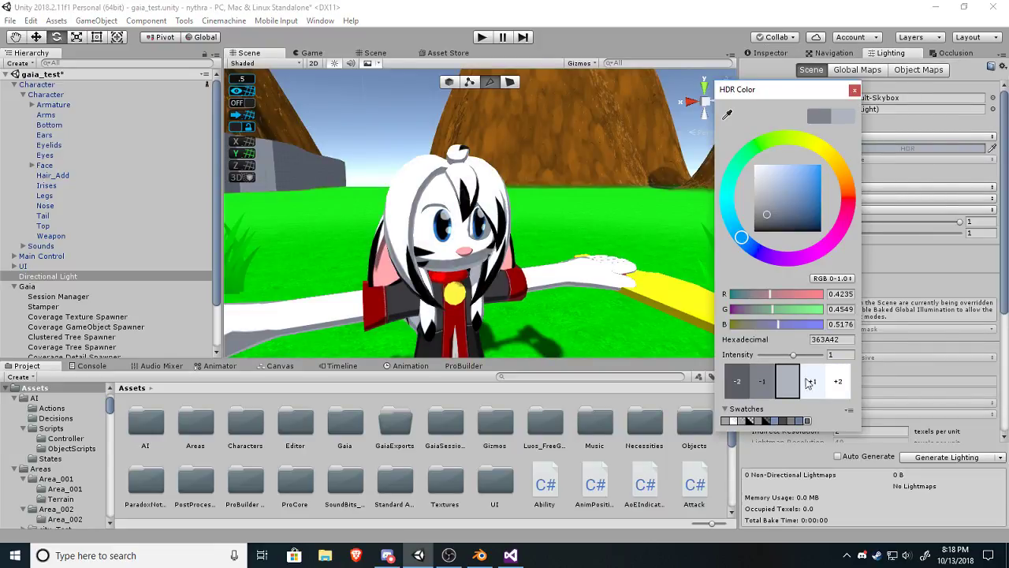
click(761, 383)
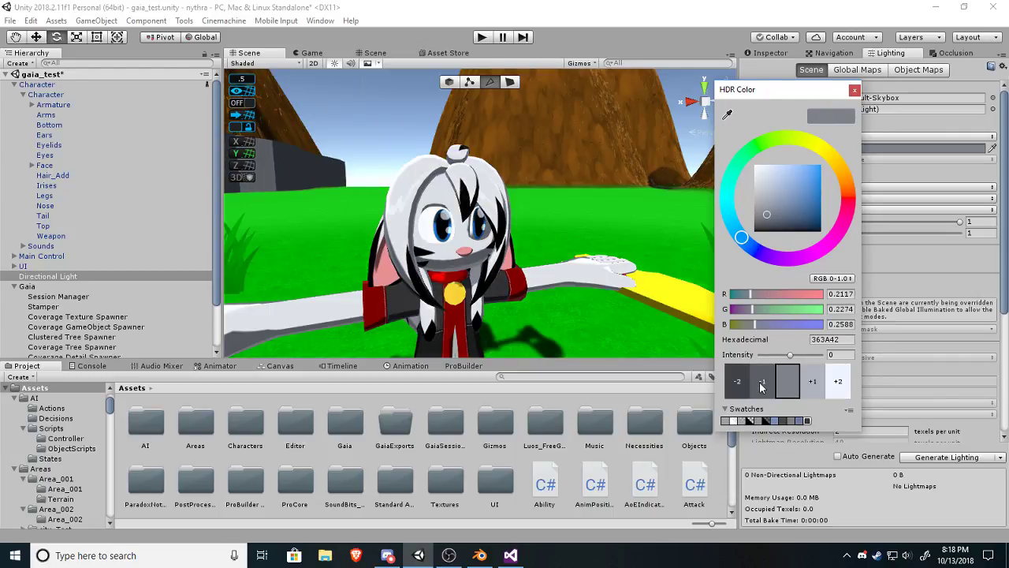
click(837, 383)
click(811, 383)
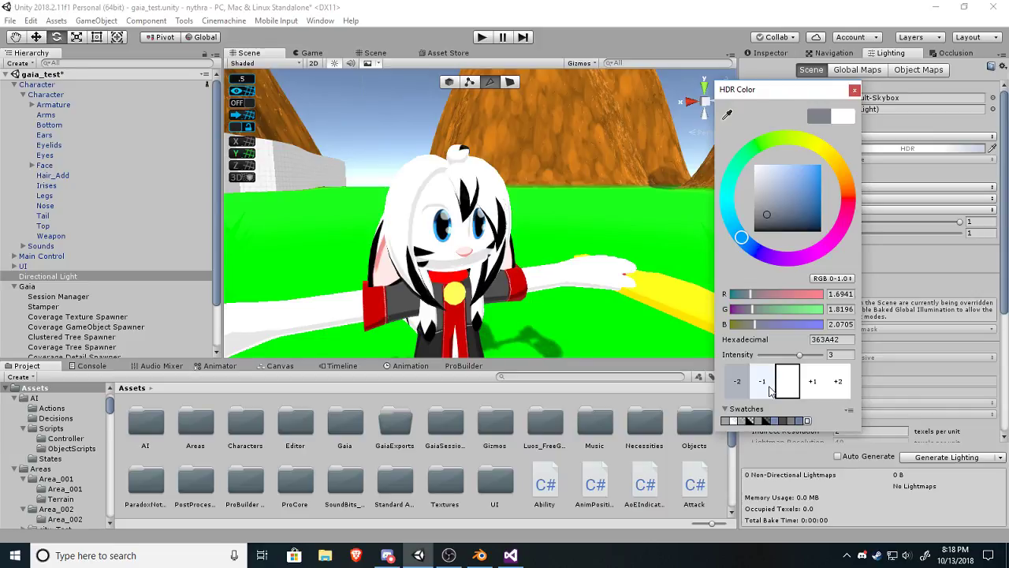
click(768, 387)
click(743, 386)
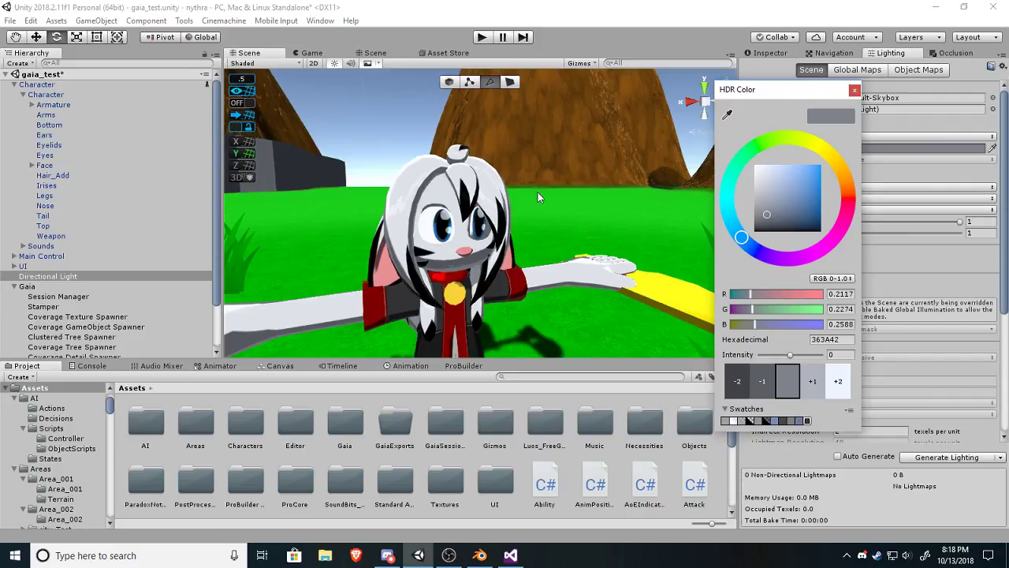
click(855, 91)
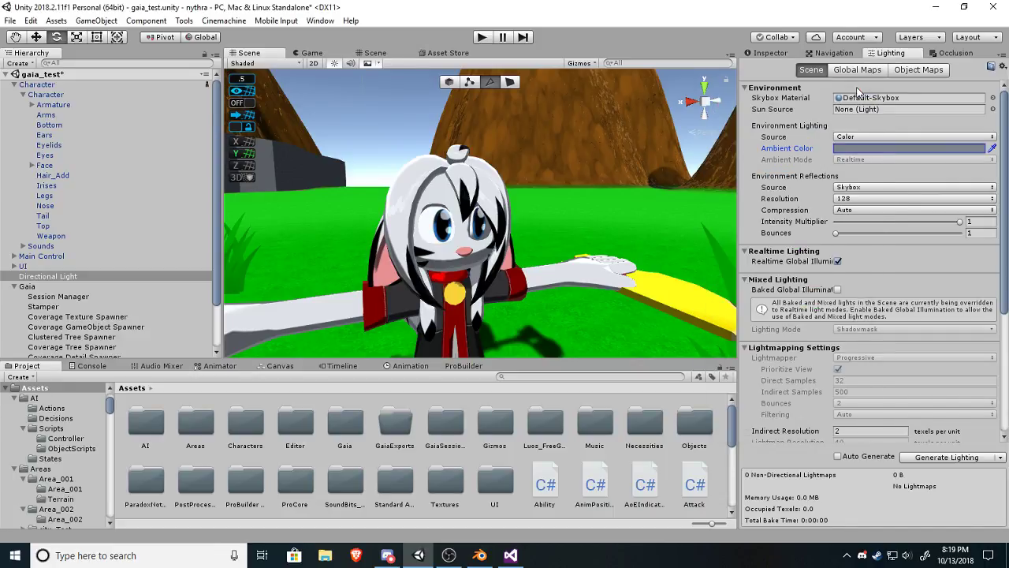
Examine the character's shading in the scene from another angle and at near and far distances.
alt+drag(566, 171, 517, 203)
scroll(523, 252, down, 5)
scroll(523, 252, up, 5)
scroll(531, 234, down, 7)
scroll(536, 237, up, 9)
scroll(516, 204, down, 6)
scroll(516, 203, up, 5)
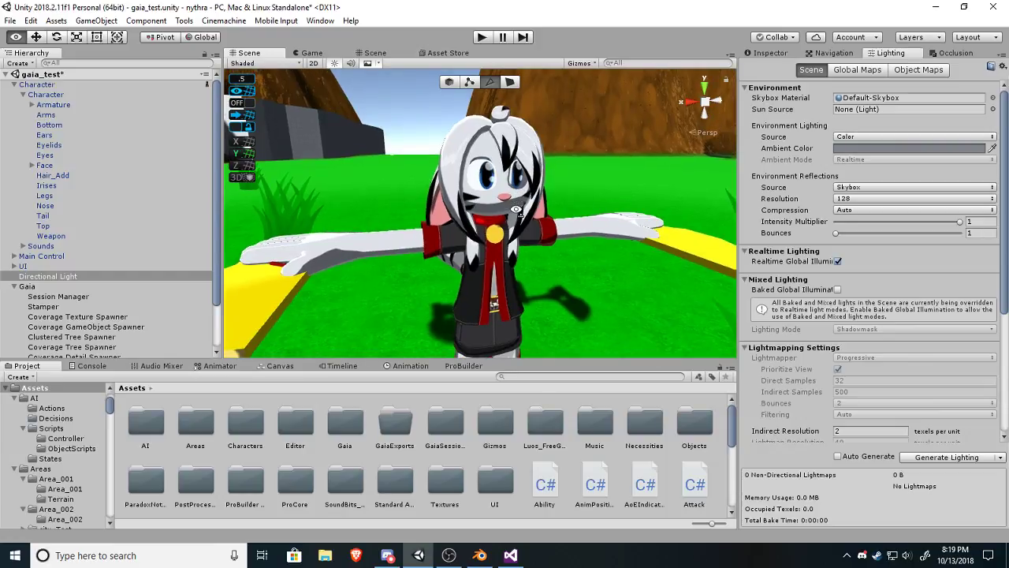
Switch to Visual Studio, change (atten) to (atten / 2) in the c.rgb line of ToonLitCustomRim.shader, and save the file.
click(509, 556)
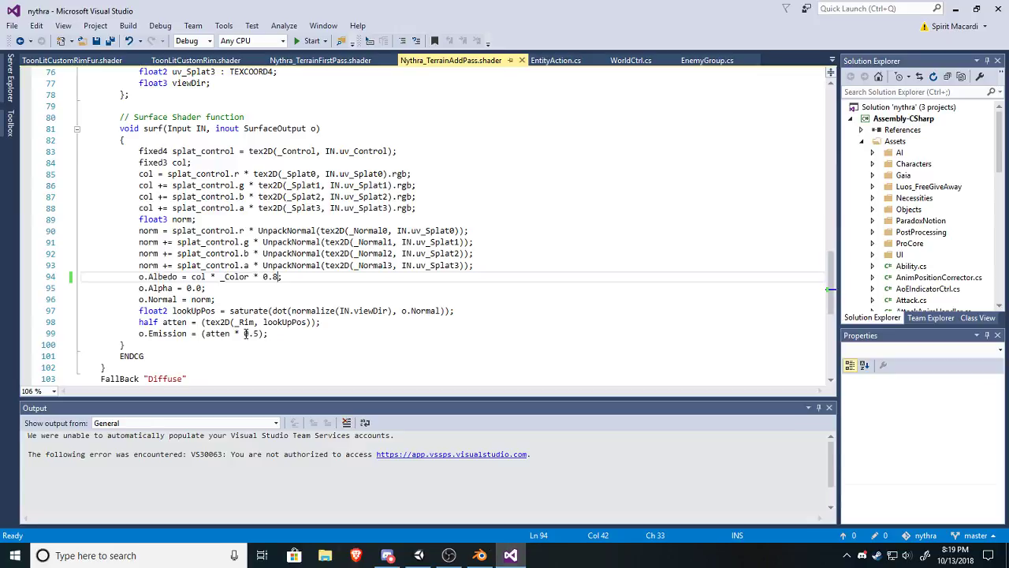
scroll(245, 331, up, 7)
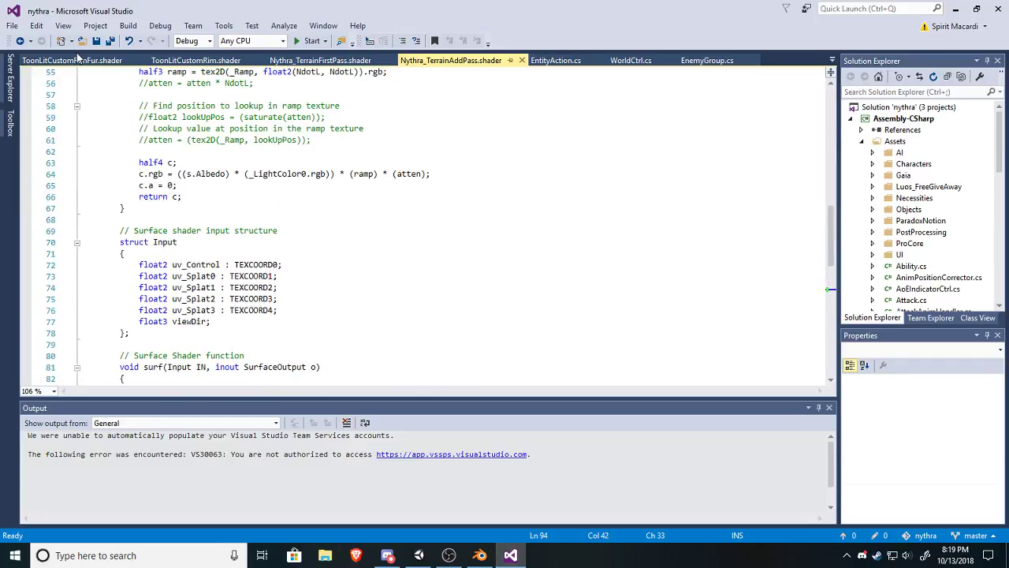
click(209, 62)
scroll(327, 247, up, 11)
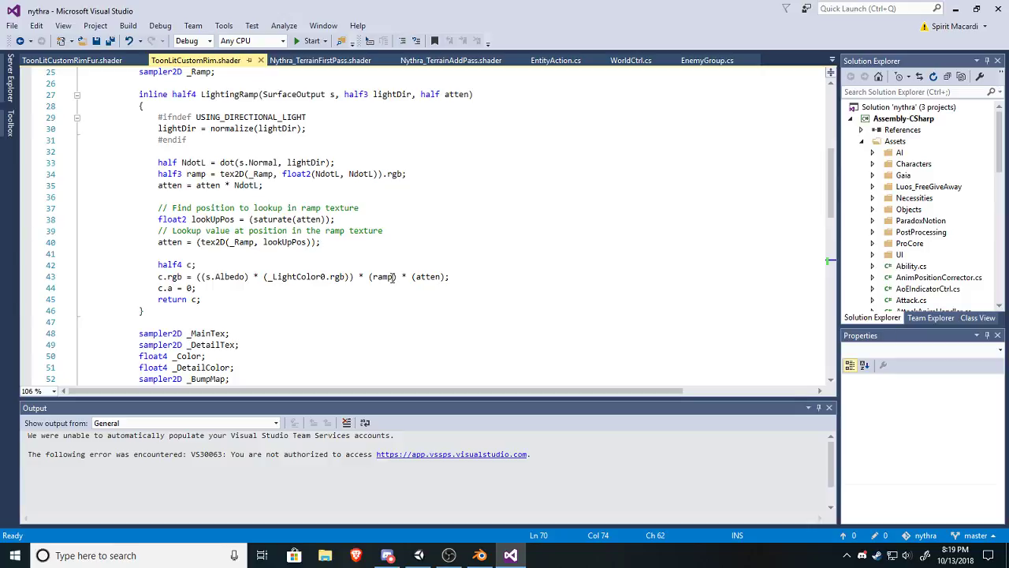
click(392, 276)
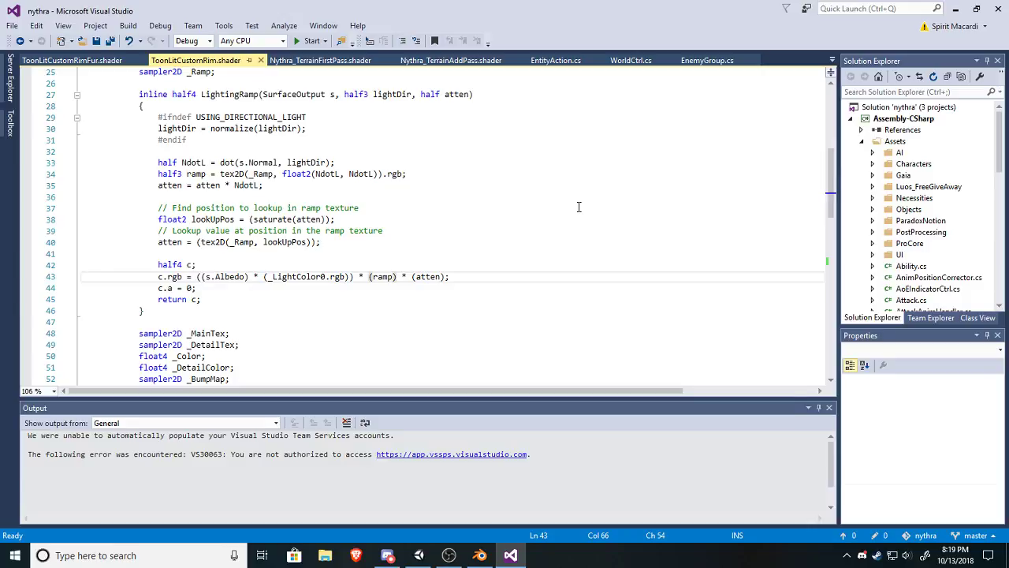
click(440, 277)
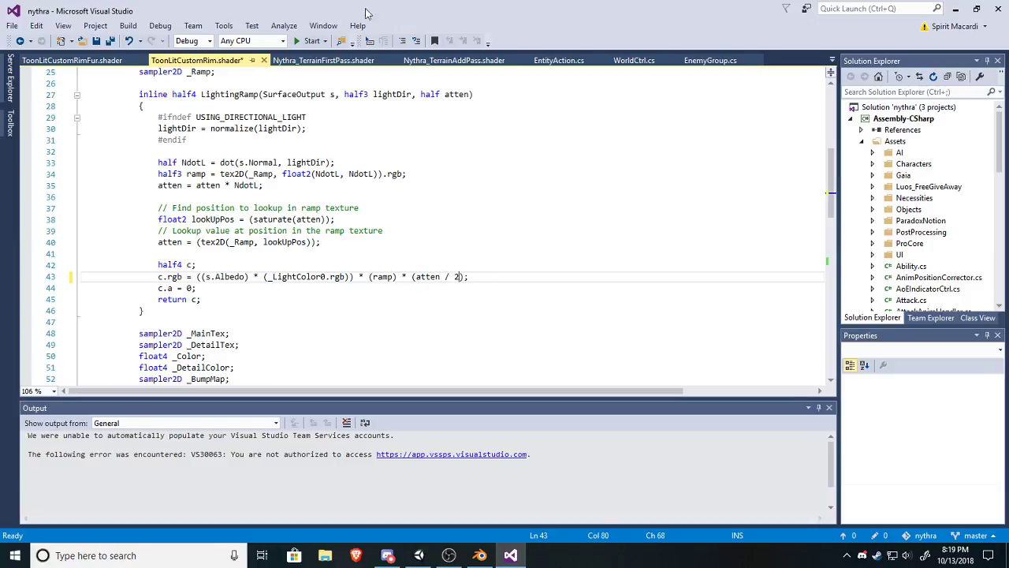
key(ctrl+s)
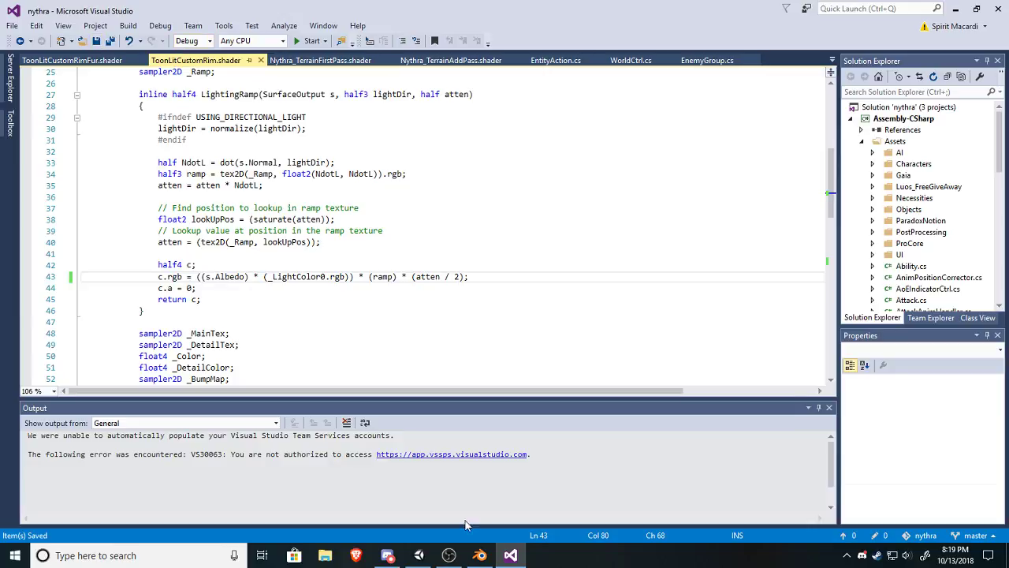
Switch to Unity and check the character's shading with the halved attenuation.
click(421, 556)
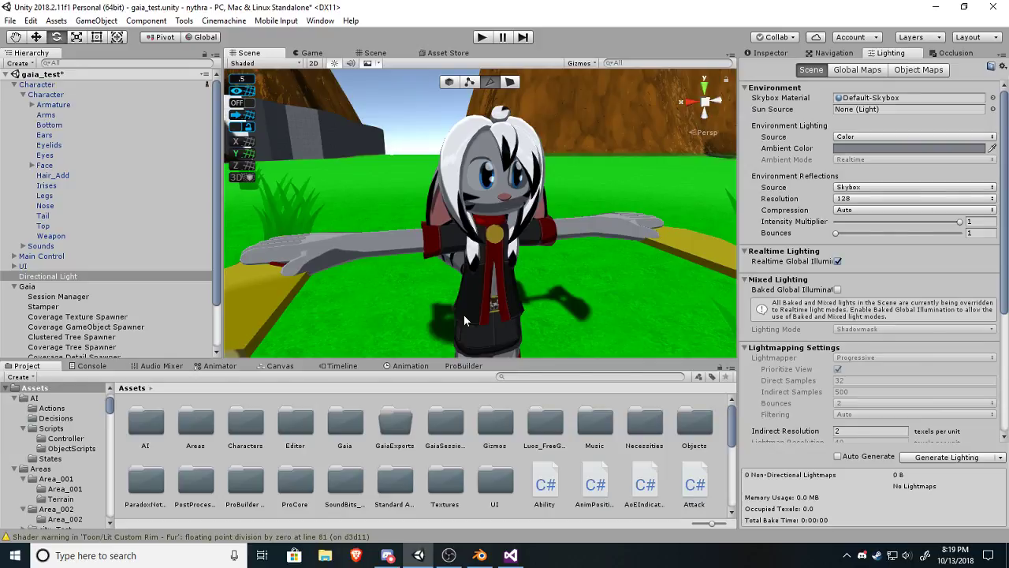
key(alt)
alt+drag(464, 315, 469, 330)
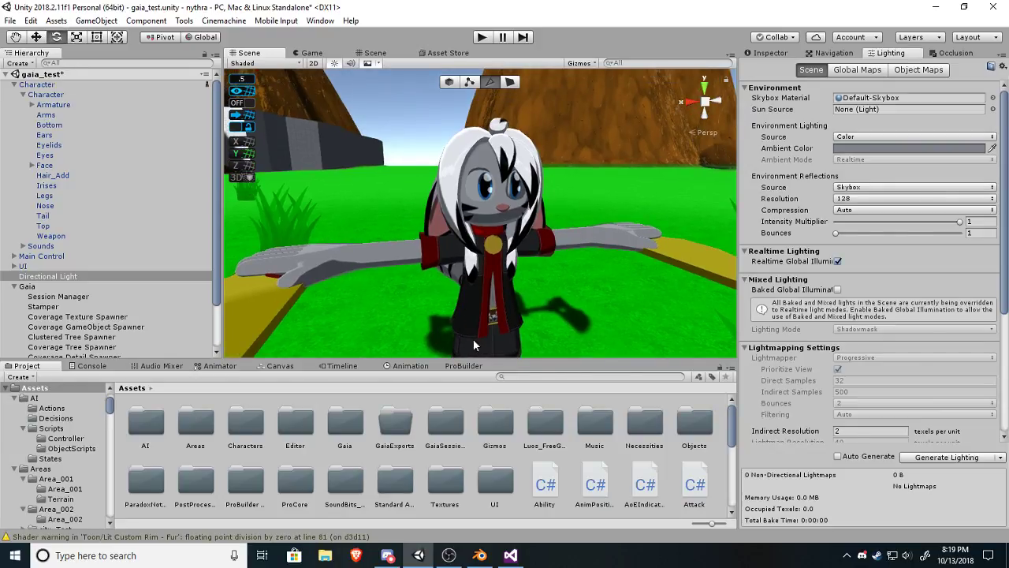
In Visual Studio, change the end of the c.rgb line to (ramp * 2) * (atten), save the shader, and check the character in Unity.
mouse_move(484, 558)
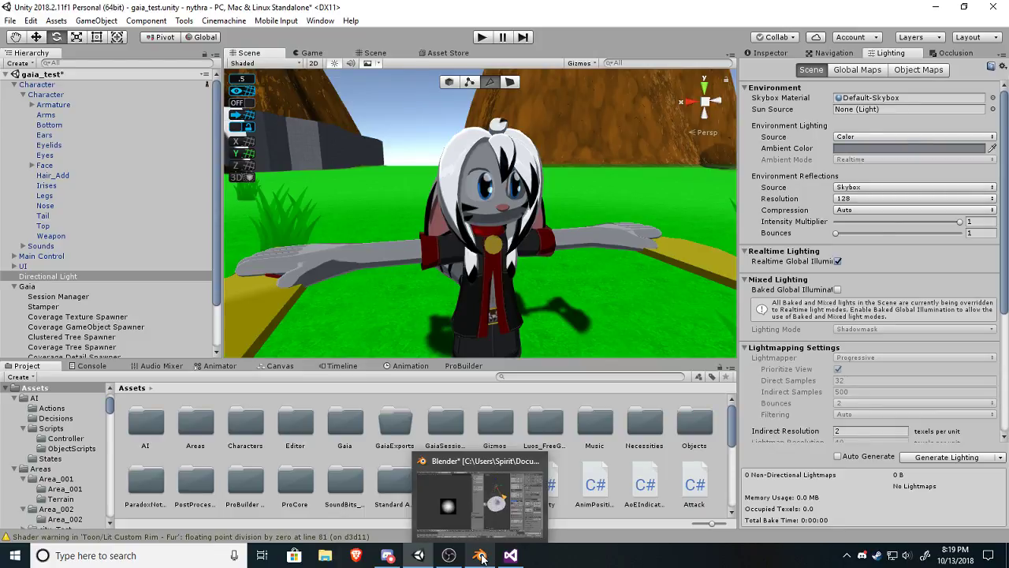
click(481, 558)
click(511, 555)
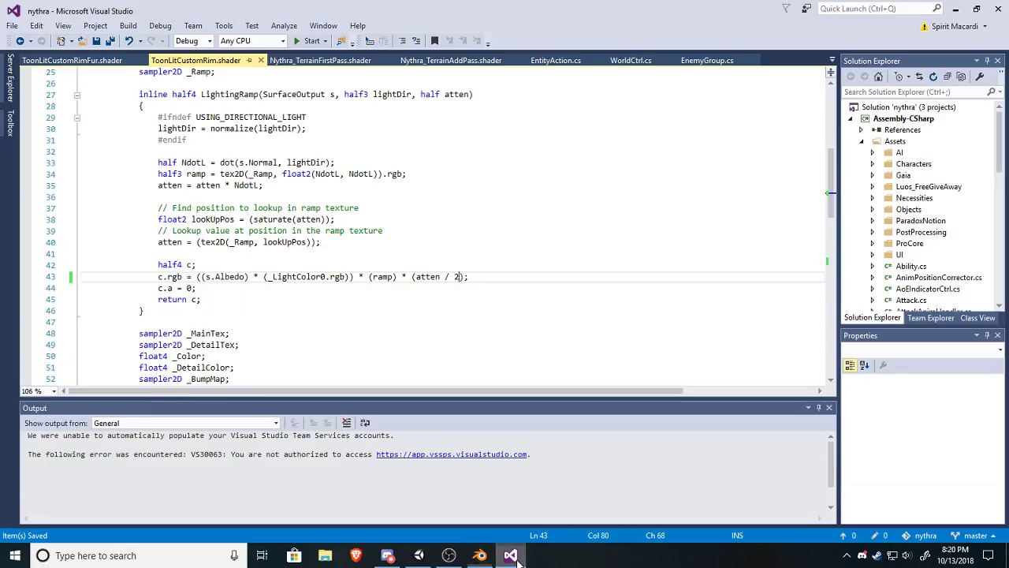
scroll(430, 268, down, 9)
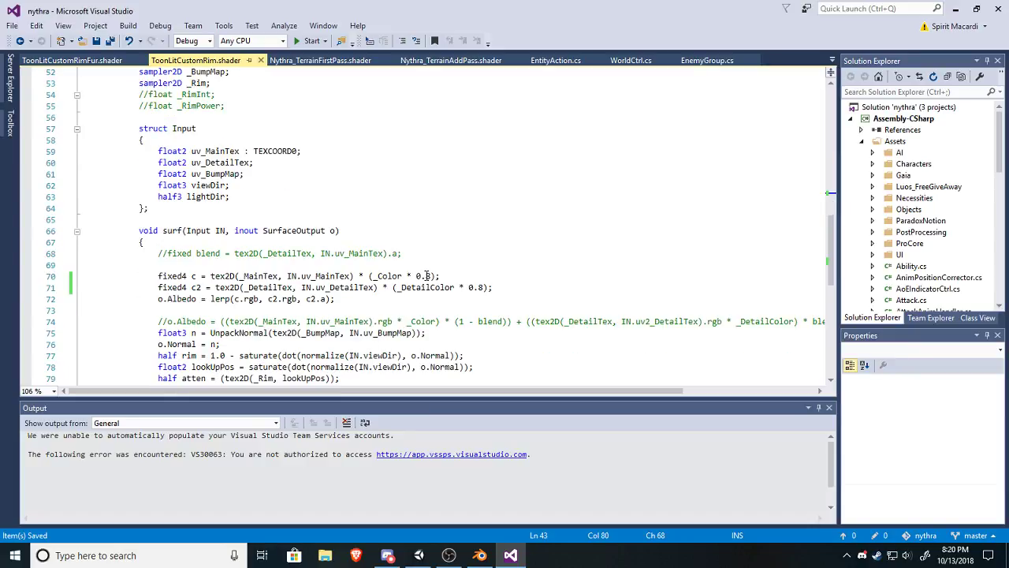
scroll(426, 275, up, 8)
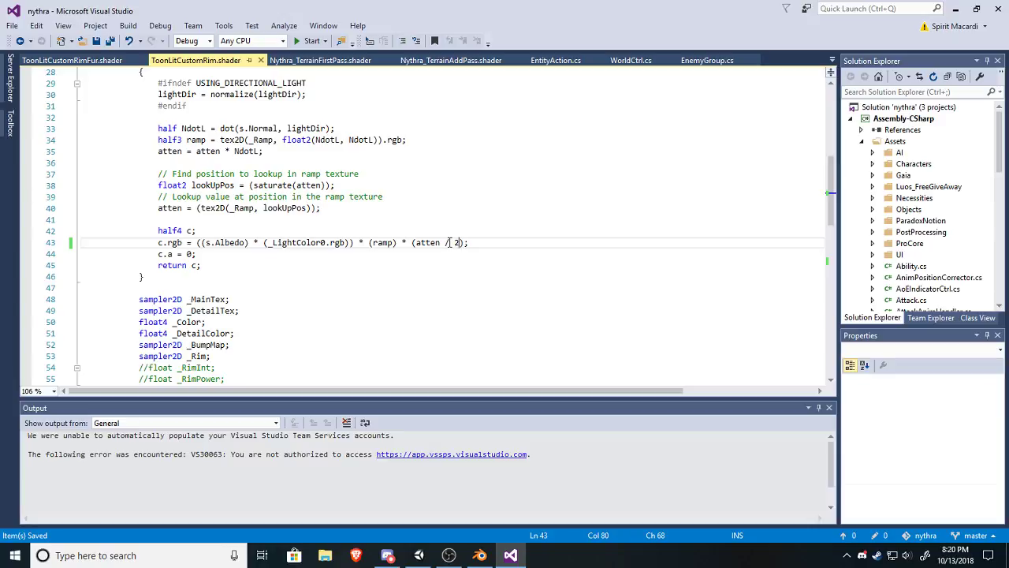
key(BackSpace)
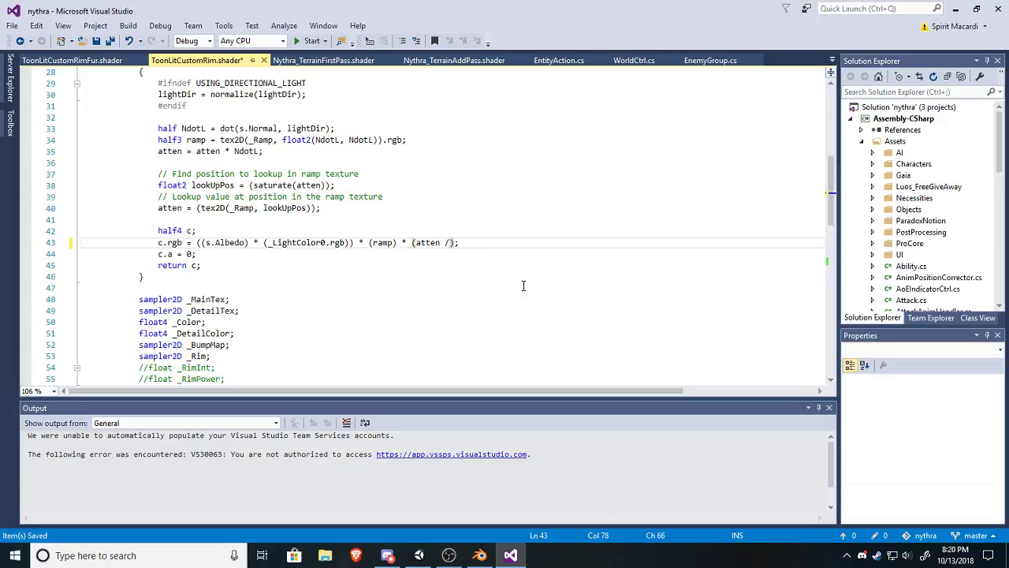
click(394, 243)
text(* 2)
click(96, 40)
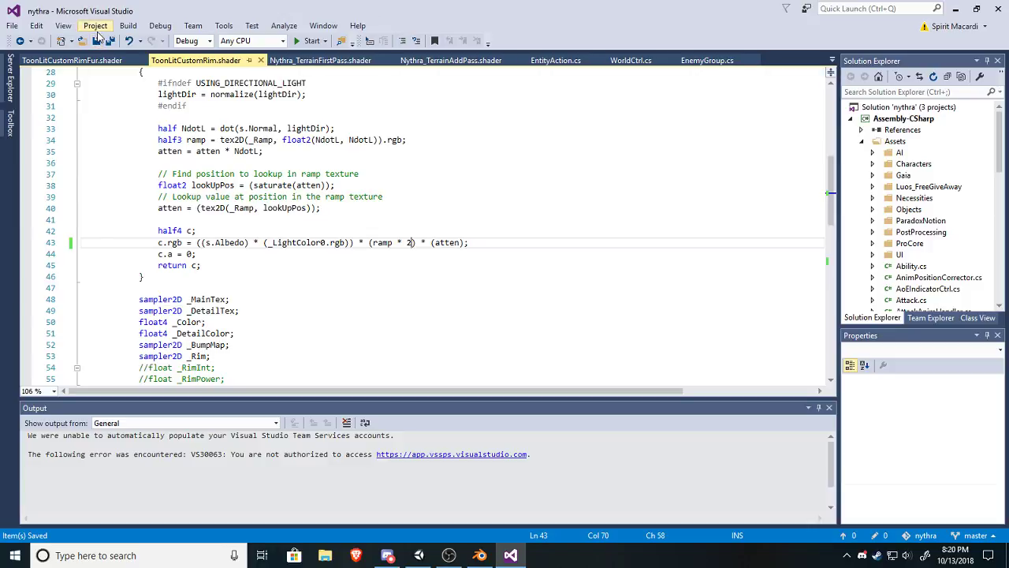
click(419, 555)
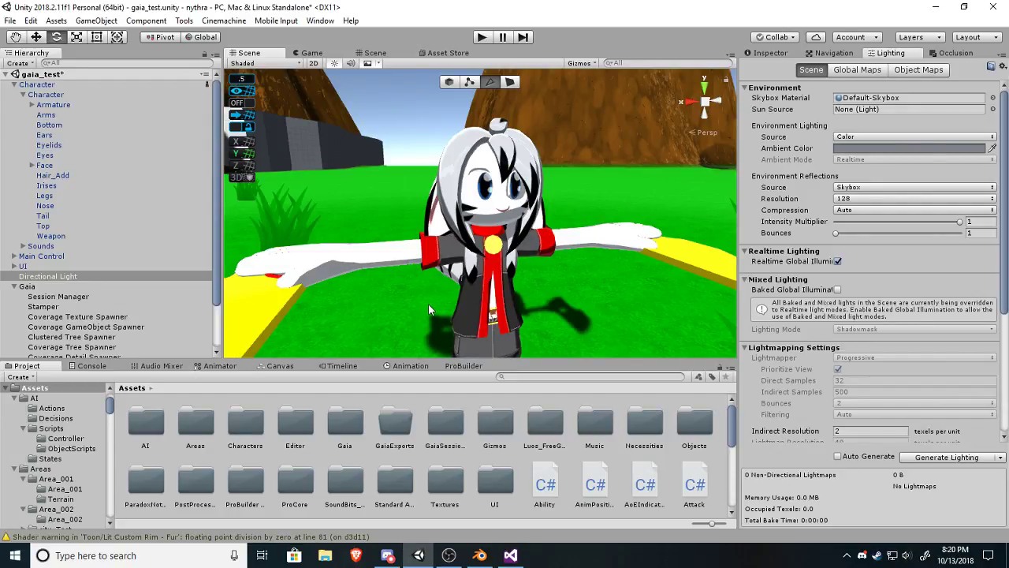
mouse_move(428, 304)
middle_down()
mouse_move(444, 313)
mouse_move(429, 306)
middle_up()
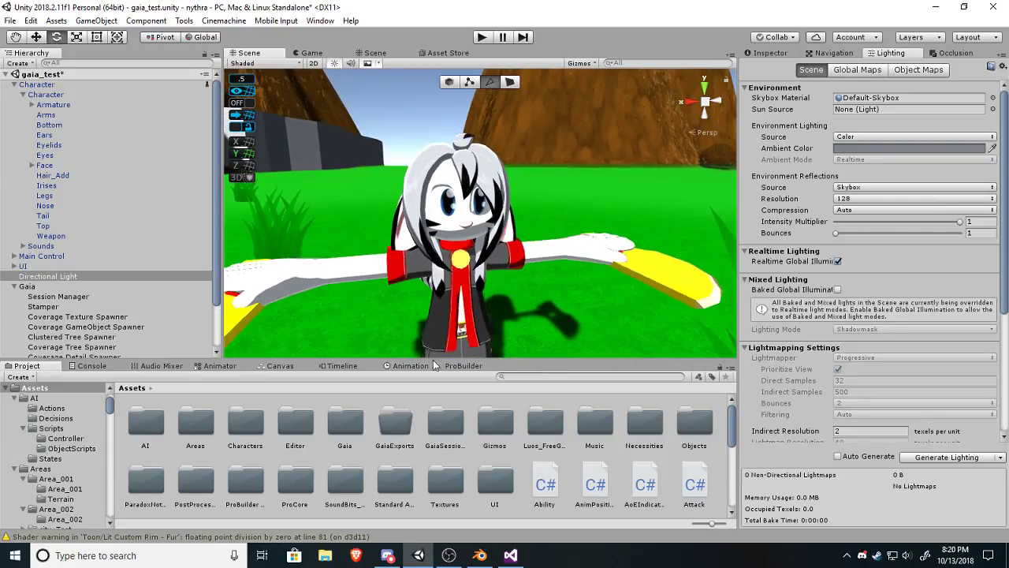
Return to Visual Studio, remove the doubling of ramp from the c.rgb line, and save the shader.
click(479, 555)
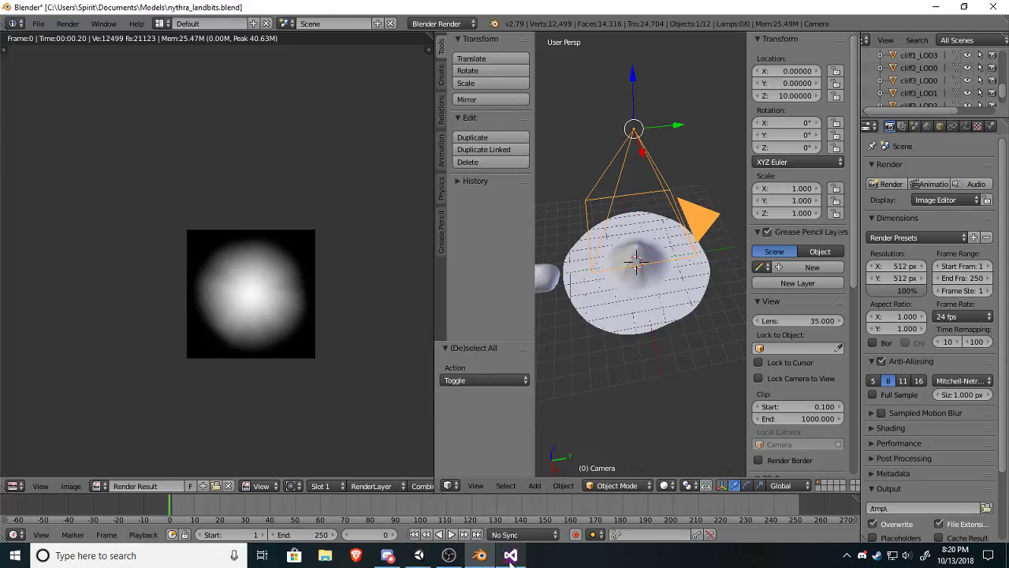
click(510, 557)
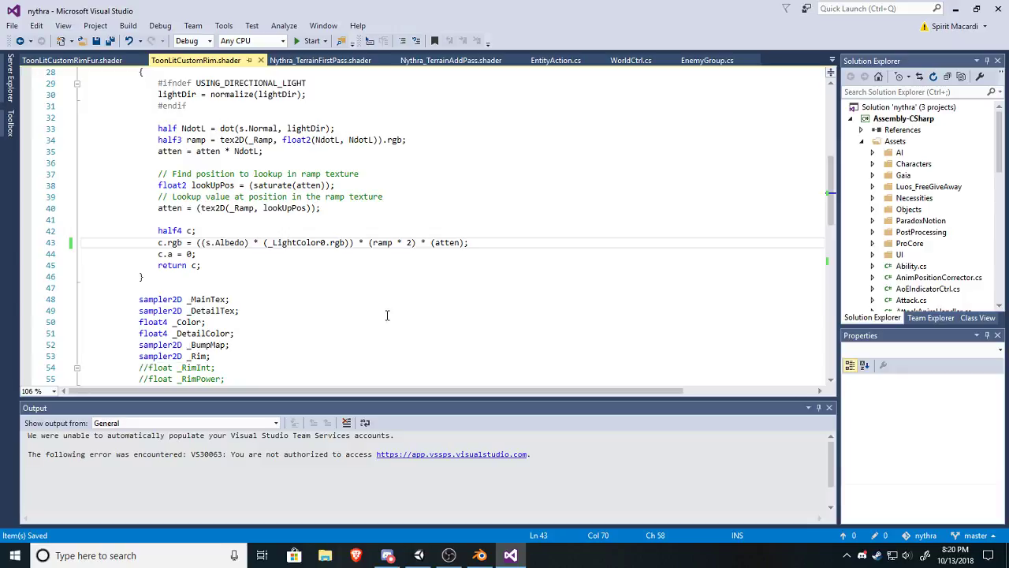
key(BackSpace)
key(BackSpace)
key(BackSpace)
key(BackSpace)
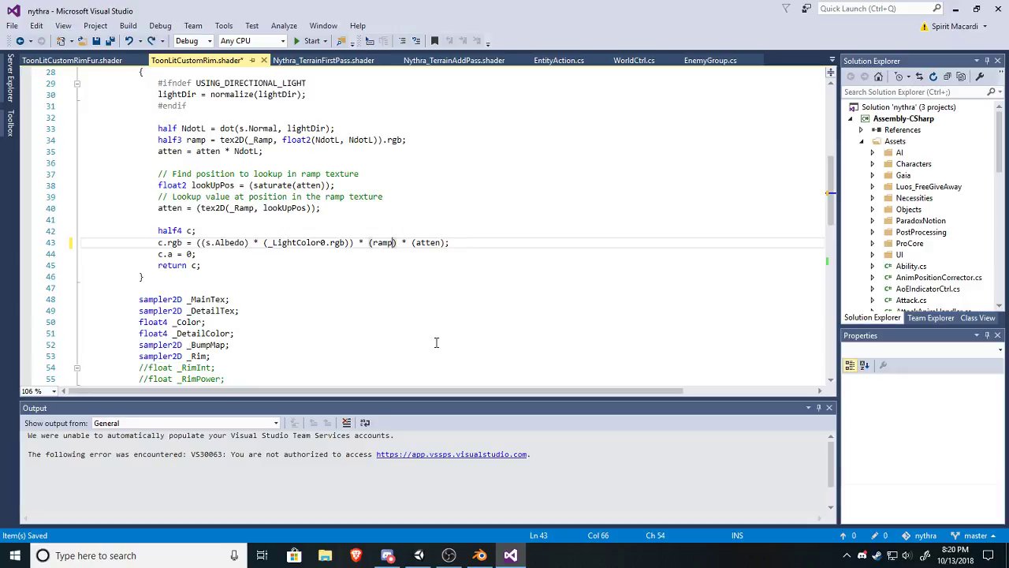
click(99, 41)
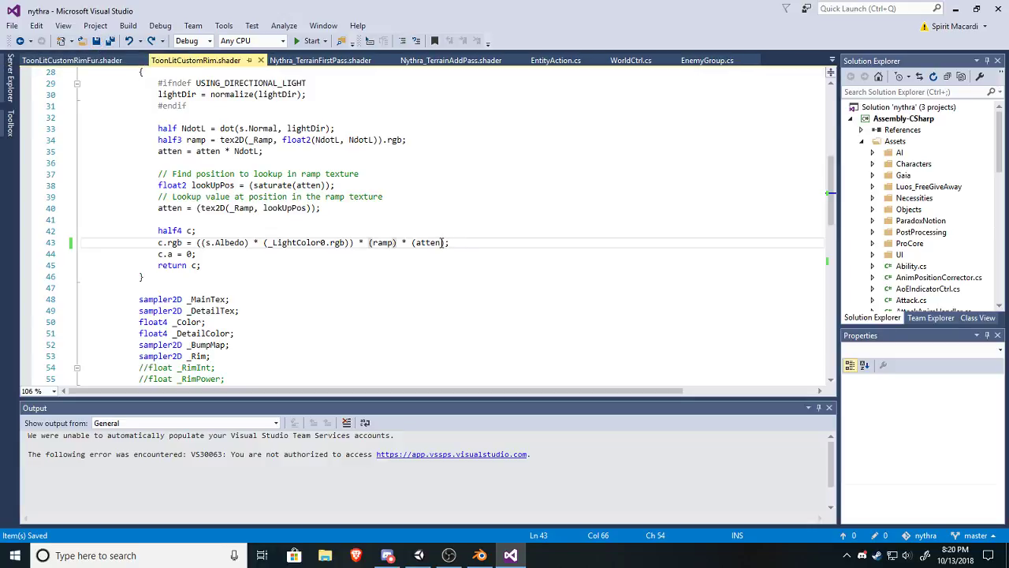
Change (atten) to (atten * 2) in the c.rgb line, save the shader, and switch to Unity to see the effect.
click(440, 243)
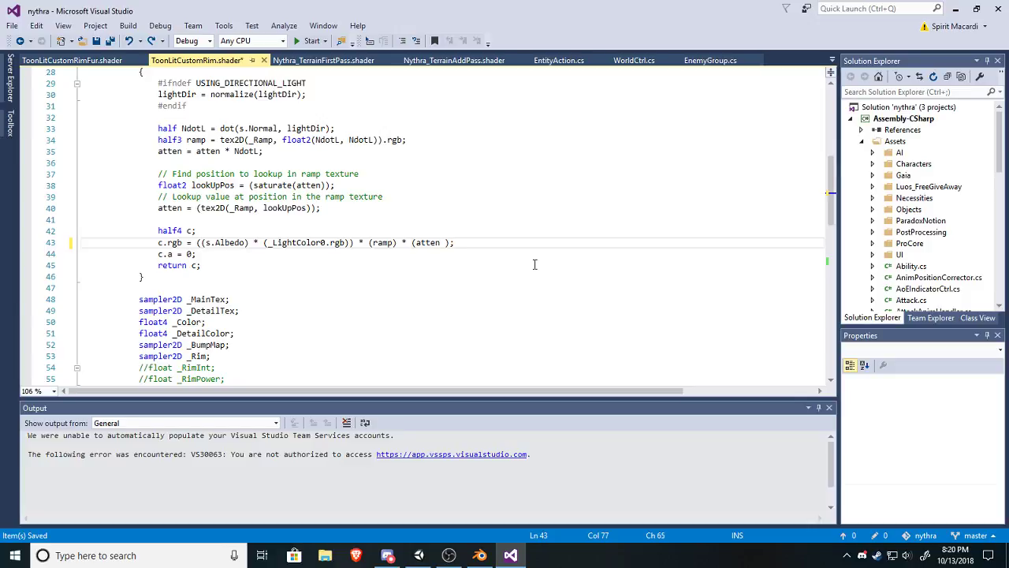
text(* 2)
key(ctrl+s)
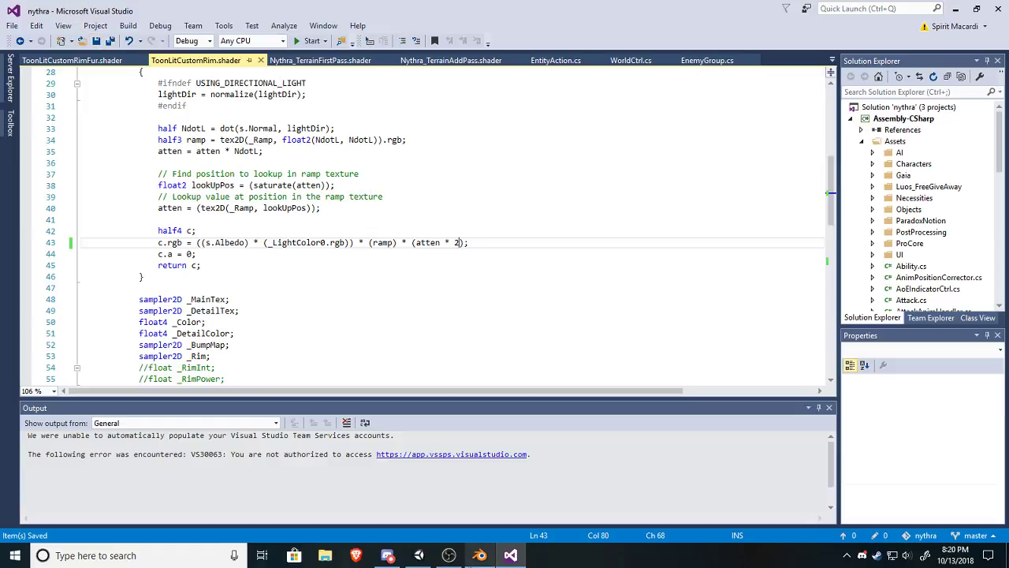
click(419, 555)
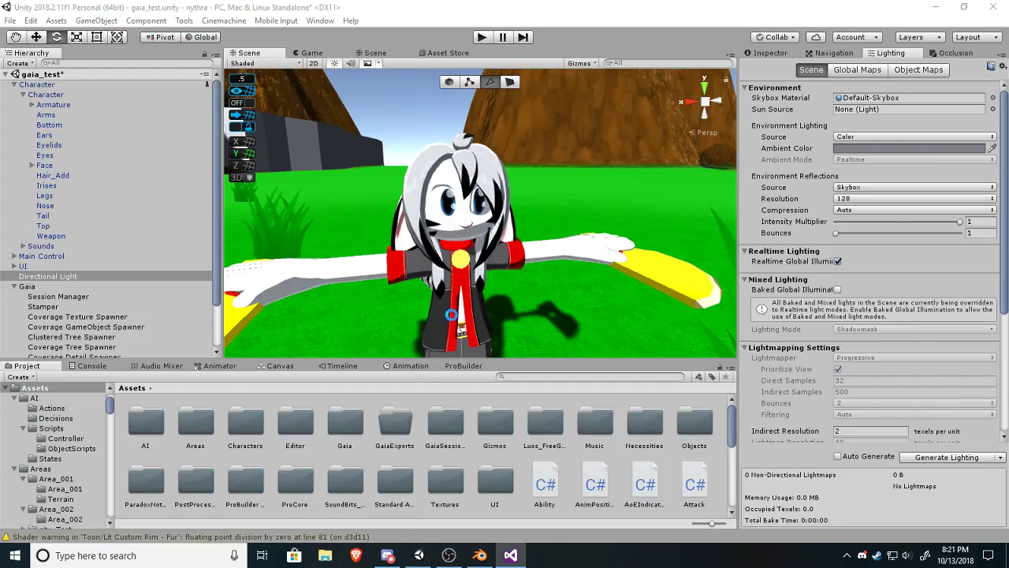
In Visual Studio, restore plain (atten) in the c.rgb line, save the file, and return to Unity.
click(509, 556)
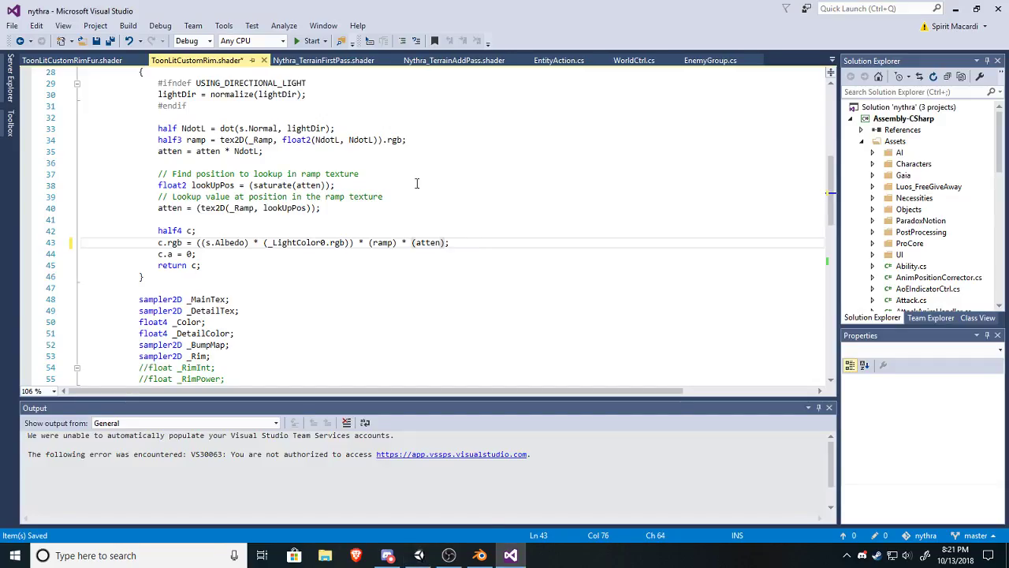
click(110, 41)
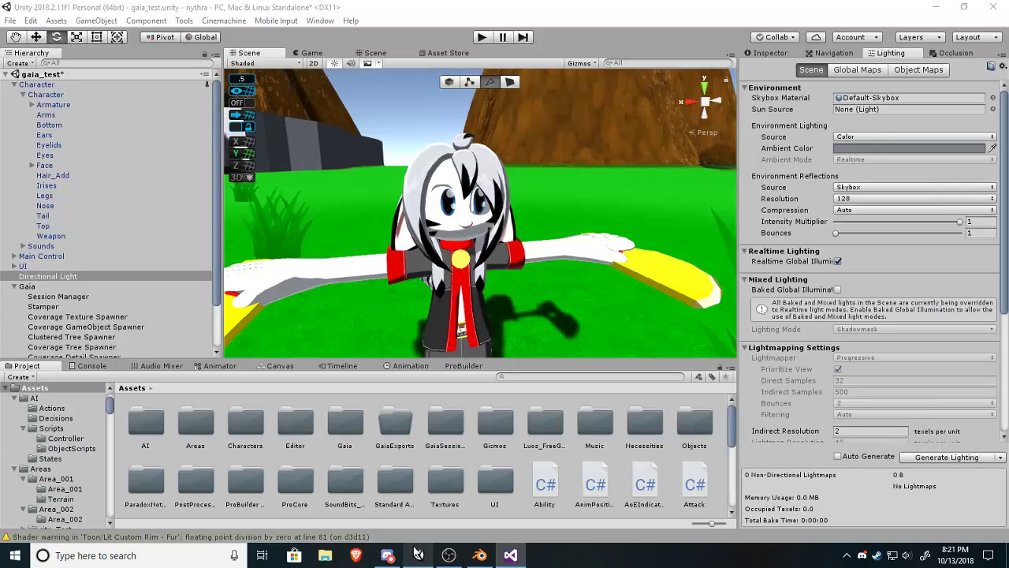
click(416, 555)
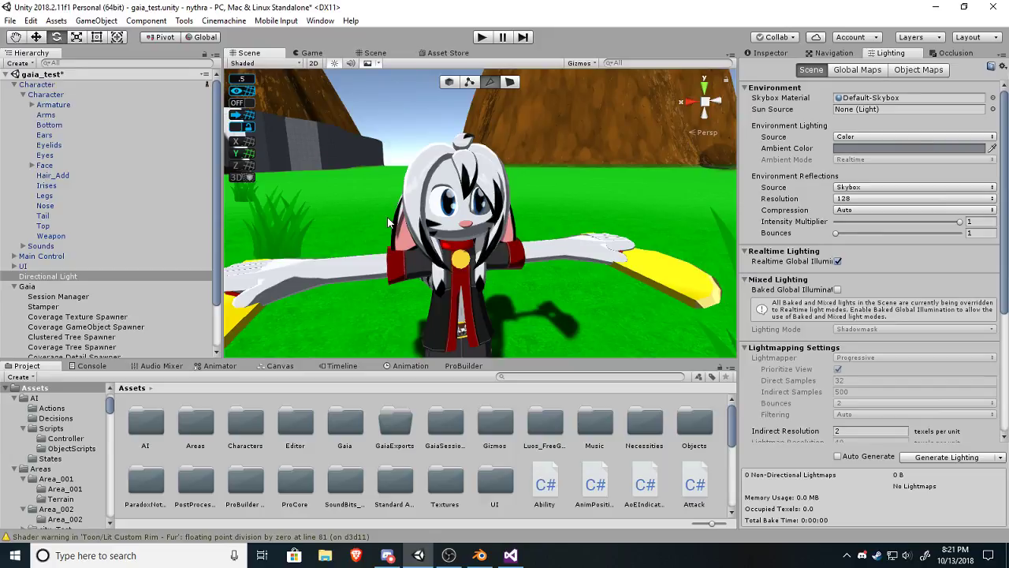
Examine the shading on the character's face and hair up close from another angle.
middle_drag(394, 239, 405, 234)
right_drag(406, 234, 511, 210)
middle_drag(511, 210, 499, 221)
scroll(498, 221, up, 4)
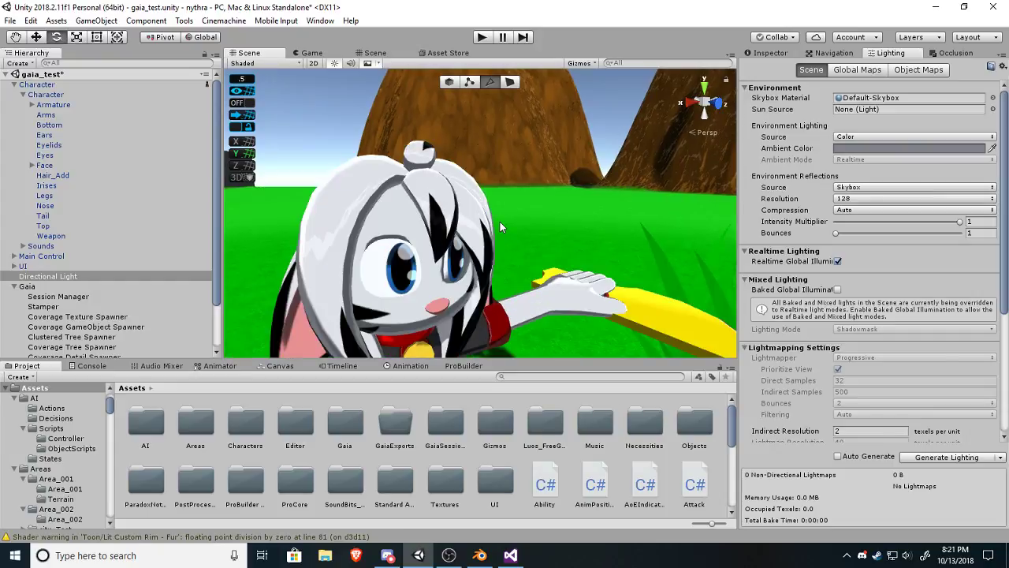
Select the character's Eyes mesh and disable Skinned Motion Vectors in its Skinned Mesh Renderer.
click(374, 277)
click(374, 277)
key(q)
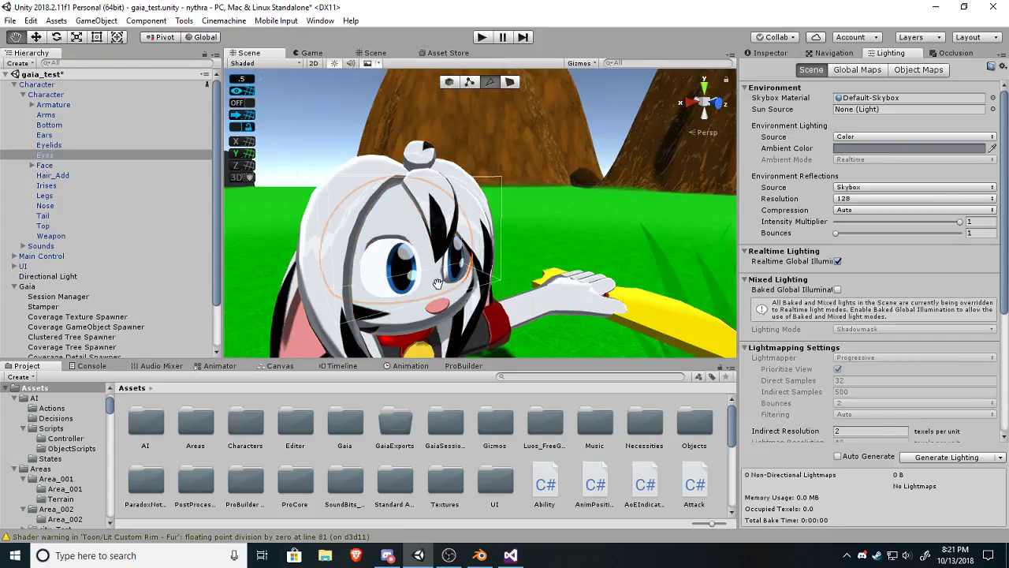
drag(438, 290, 437, 282)
middle_drag(438, 282, 465, 290)
click(768, 53)
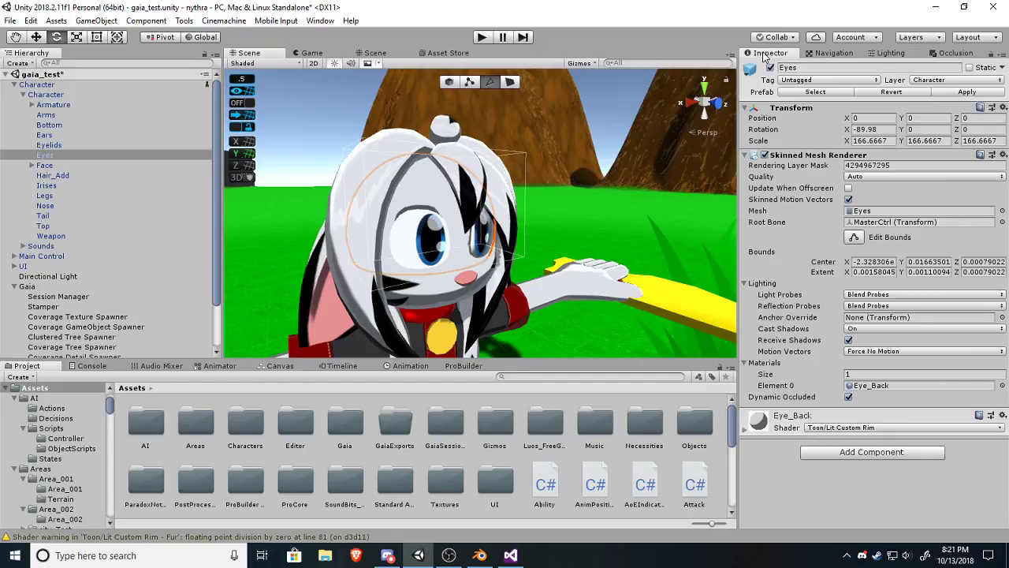
click(849, 199)
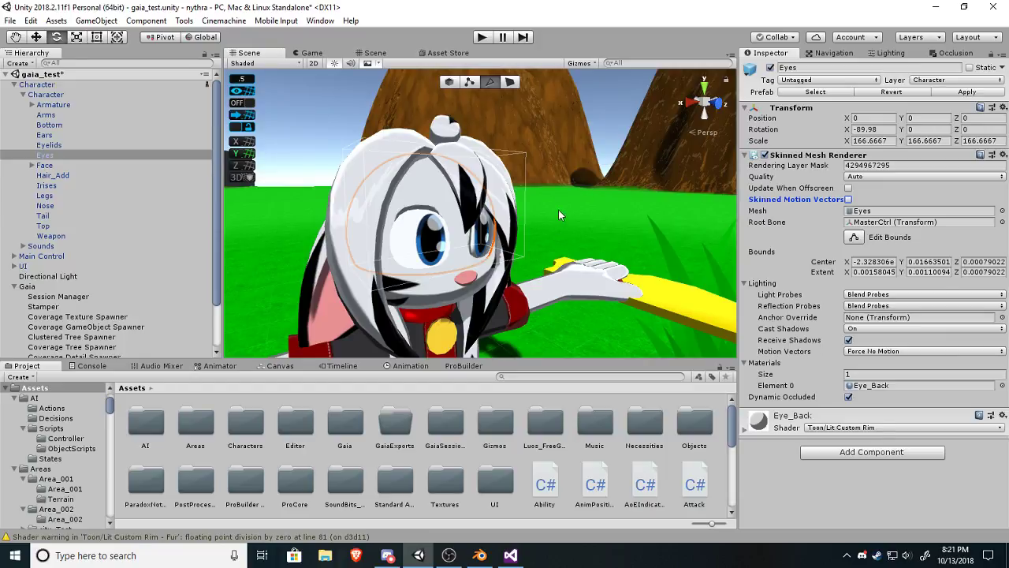
Examine the shading on the character's eyes and face from several angles and distances.
middle_drag(553, 235, 547, 236)
alt+drag(546, 236, 456, 256)
middle_drag(457, 256, 466, 265)
alt+drag(466, 267, 640, 323)
middle_drag(555, 292, 559, 279)
right_drag(559, 280, 555, 188)
mouse_move(550, 244)
middle_down()
mouse_move(541, 284)
mouse_move(541, 228)
mouse_move(559, 253)
mouse_move(547, 246)
middle_up()
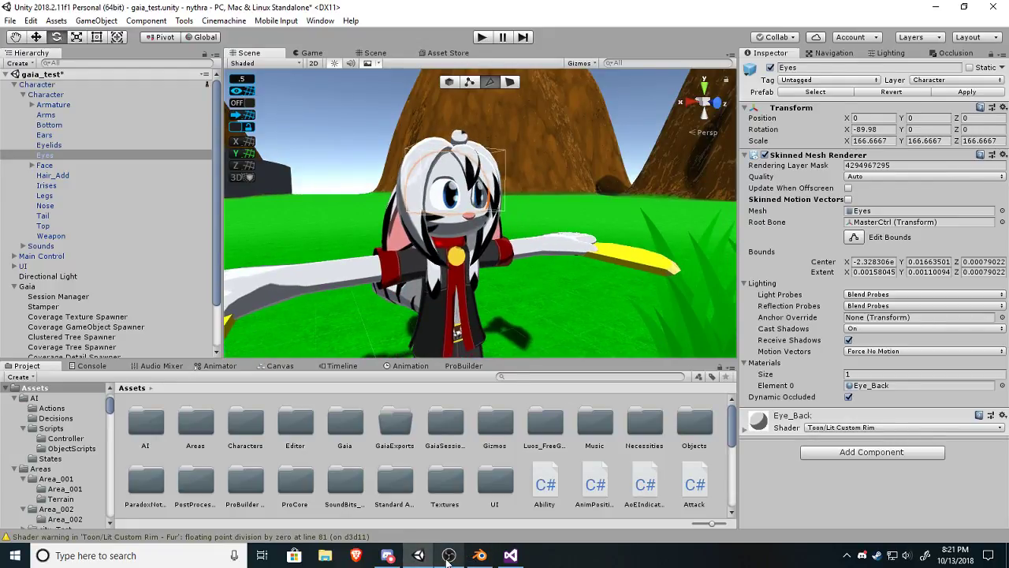
Switch to Visual Studio to review the LightingRamp function in ToonLitCustomRim.shader, and return to Unity.
click(510, 555)
scroll(477, 315, up, 3)
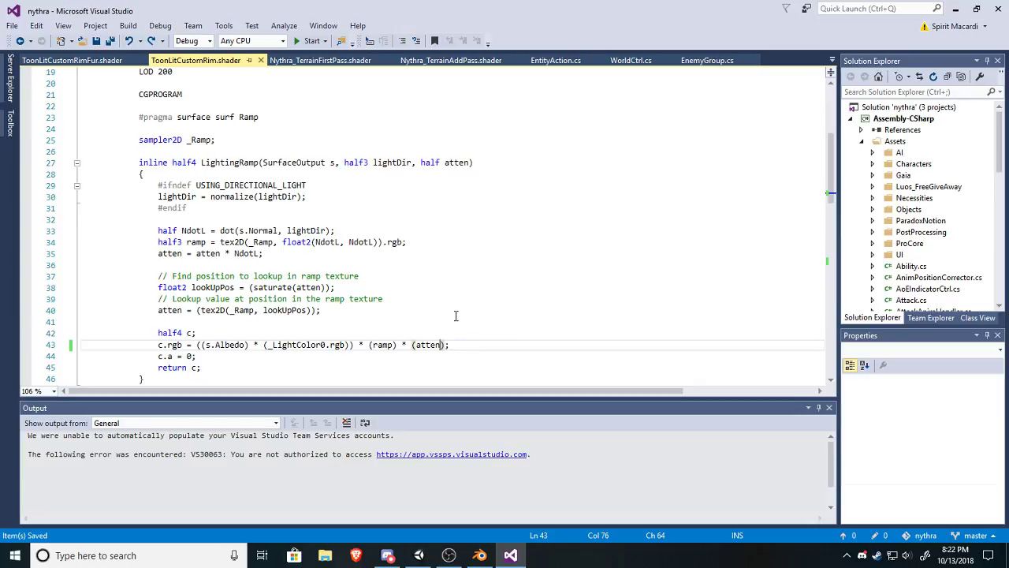
mouse_move(481, 556)
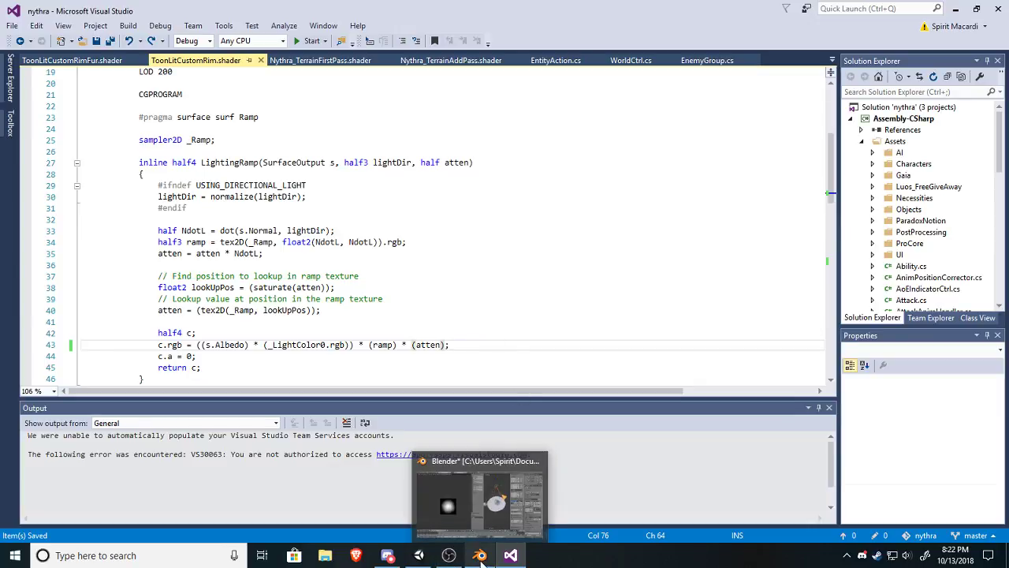
mouse_move(418, 557)
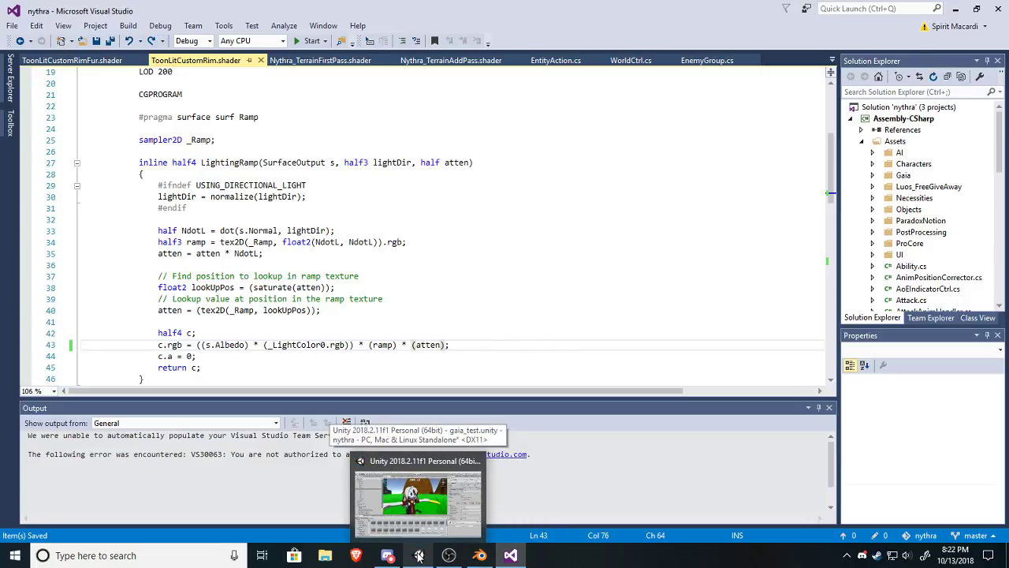
click(419, 555)
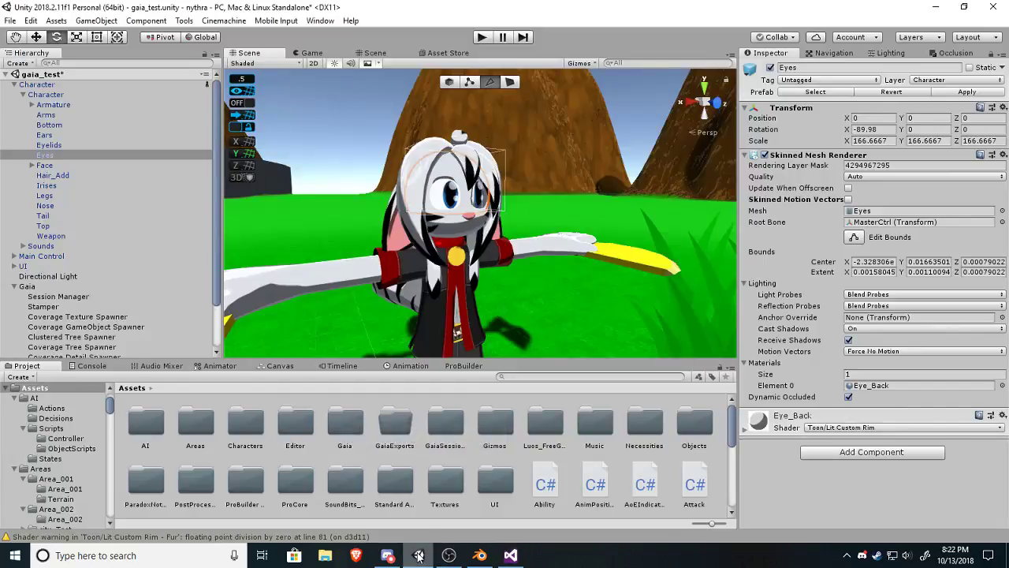
middle_drag(504, 268, 502, 264)
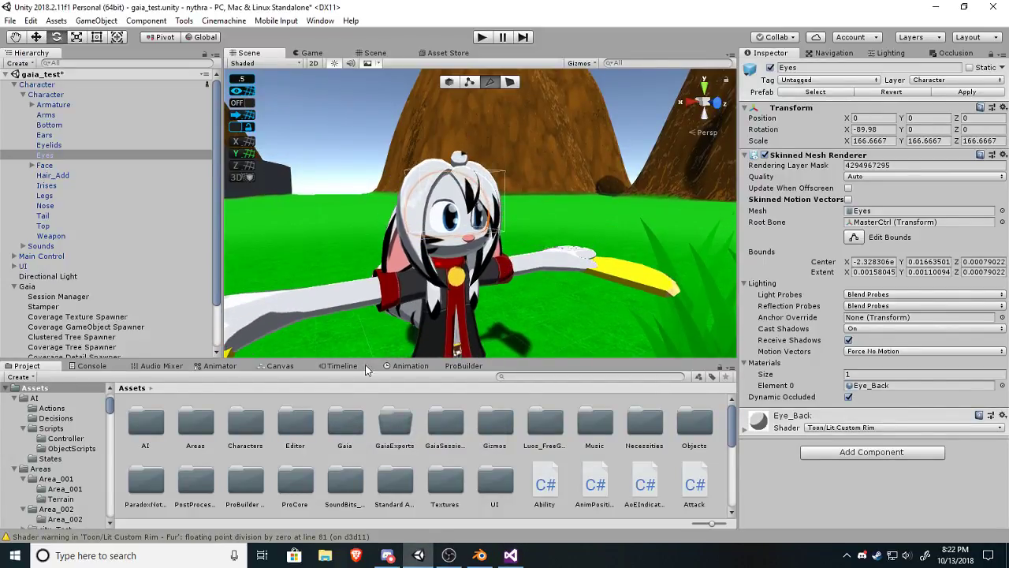
Expand the Eye_Back material and try the cel_band_h... texture as its Toon Ramp before choosing cel_band_soft again.
click(746, 430)
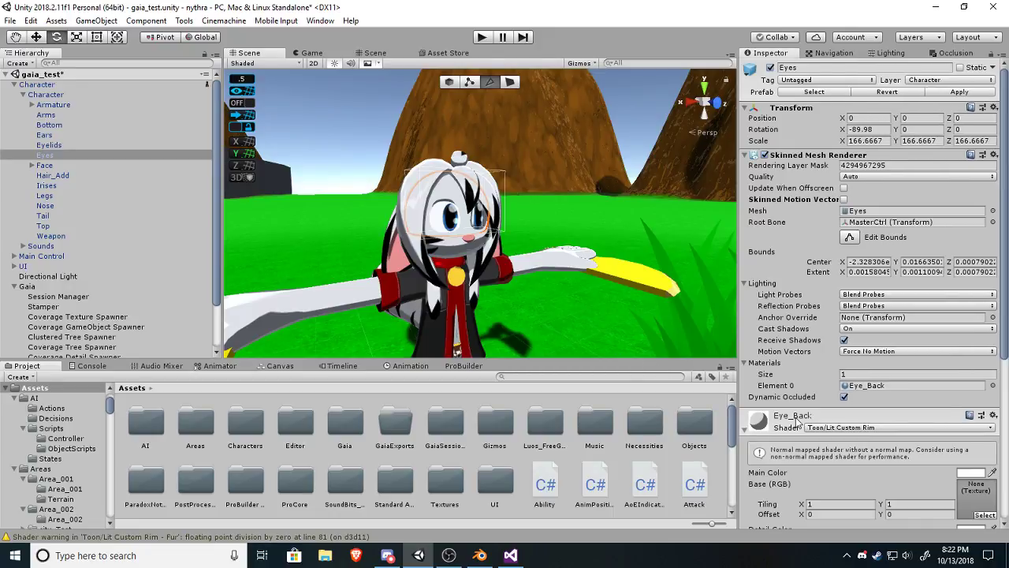
scroll(800, 418, down, 3)
scroll(801, 414, down, 4)
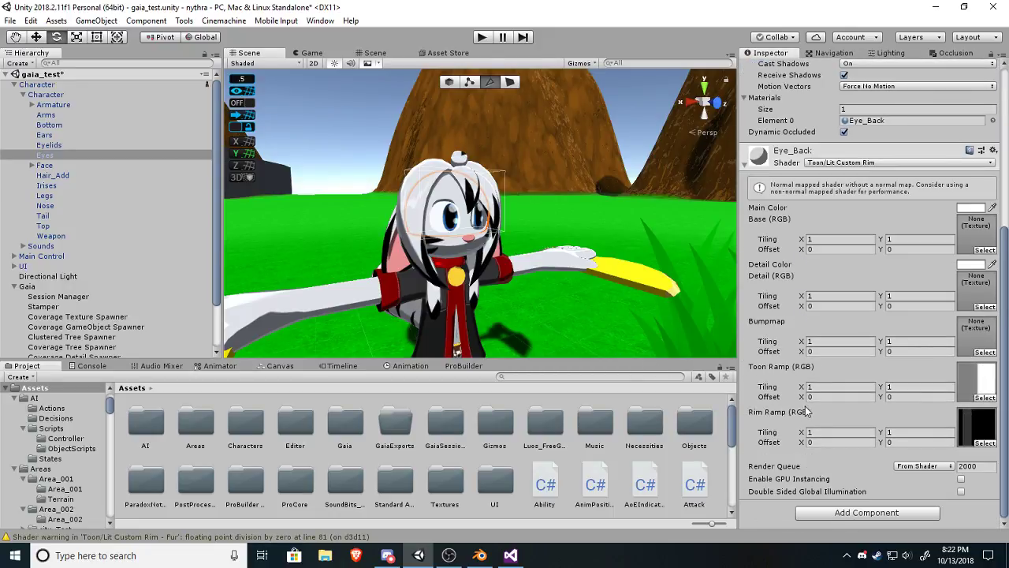
click(985, 397)
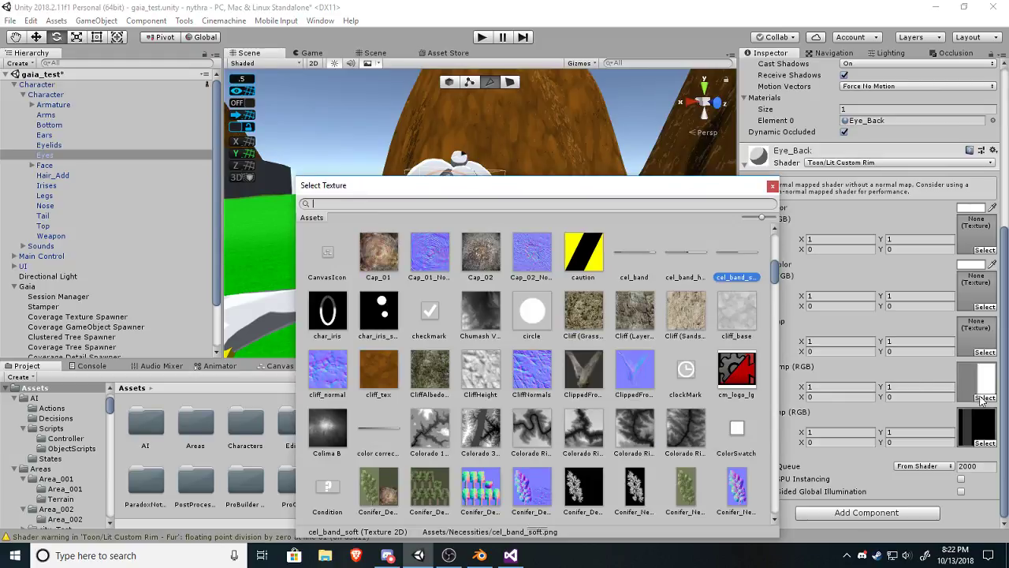
drag(663, 195, 647, 354)
click(669, 411)
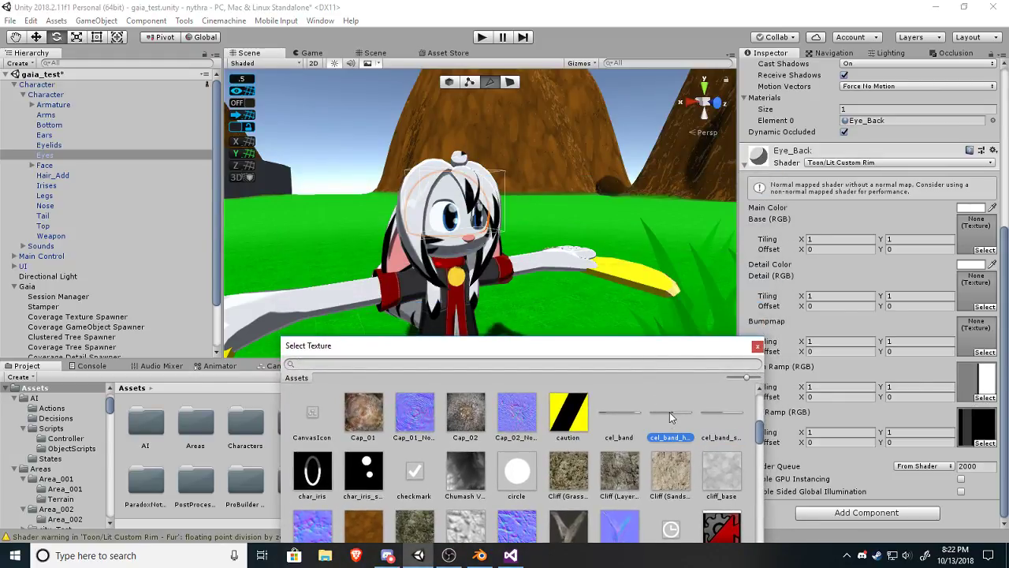
click(722, 413)
Try the color correc... gradient texture as Eye_Back's Toon Ramp, restore cel_band_soft, and close the texture picker.
scroll(722, 418, down, 2)
scroll(722, 414, down, 5)
scroll(698, 417, up, 2)
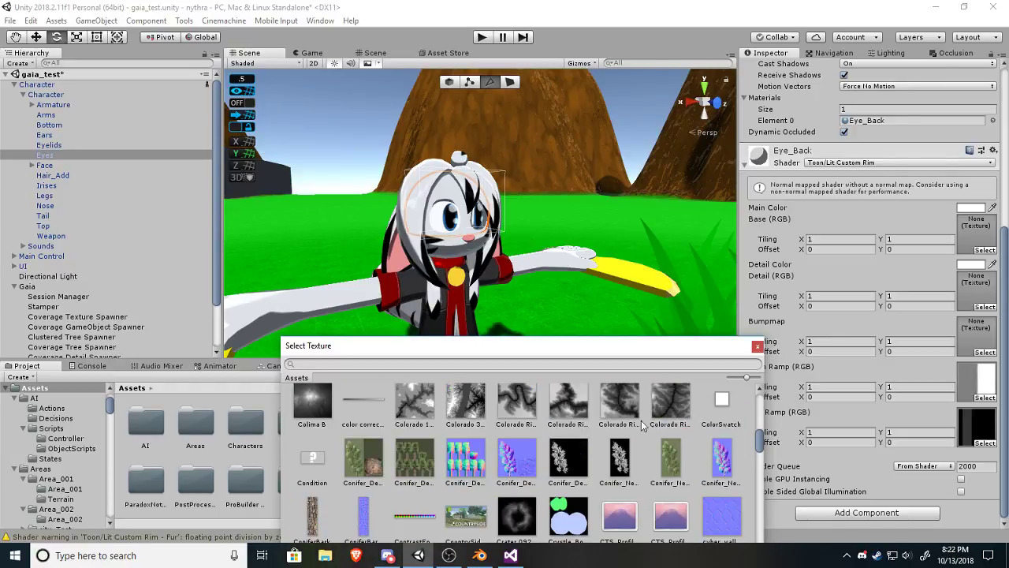
click(372, 398)
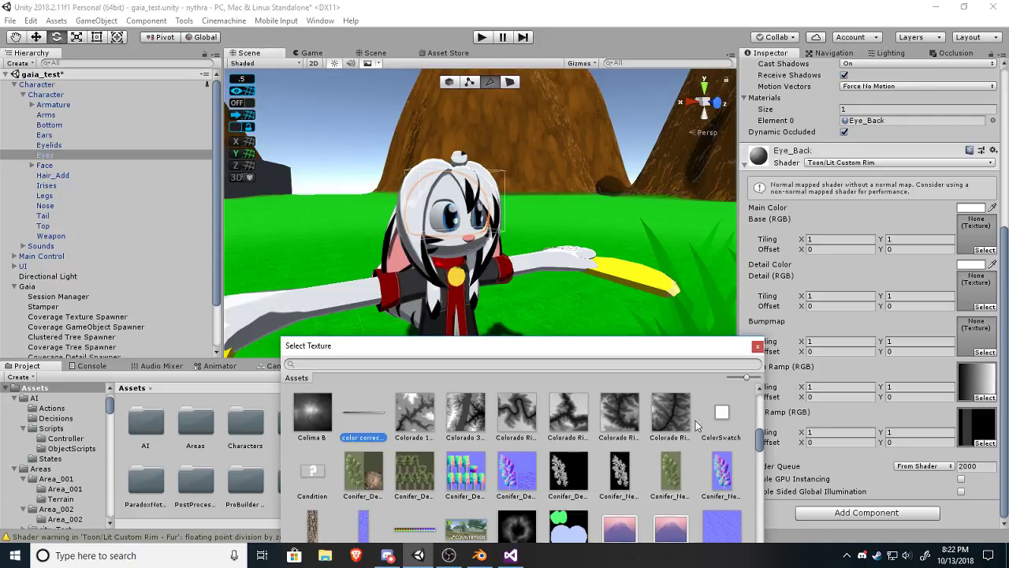
scroll(701, 424, up, 3)
click(725, 433)
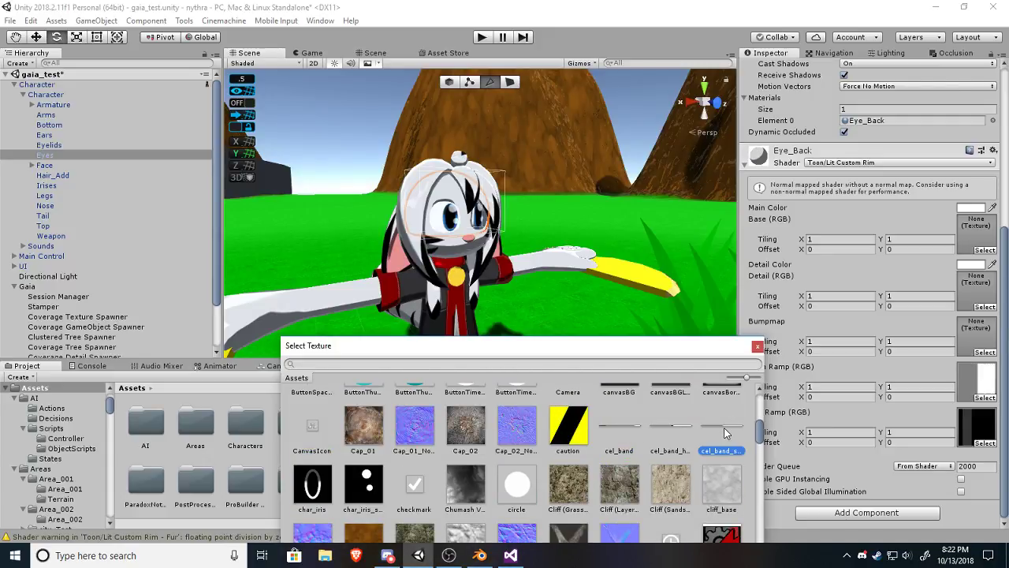
click(756, 347)
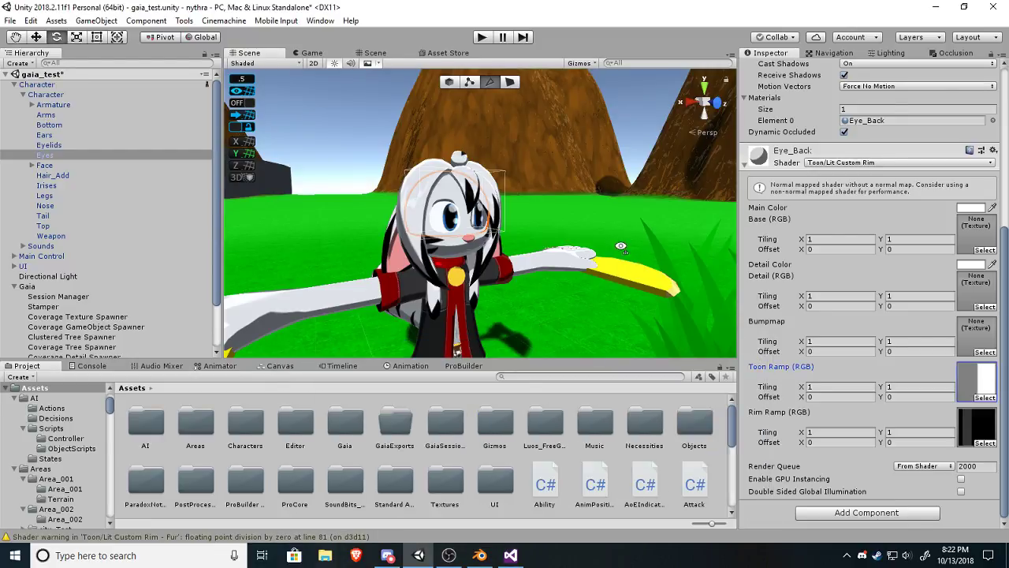
Try a slightly darker Main Color, F3F3F3, on the Eye_Back material while viewing the face up close.
alt+drag(620, 246, 392, 316)
middle_drag(521, 271, 526, 276)
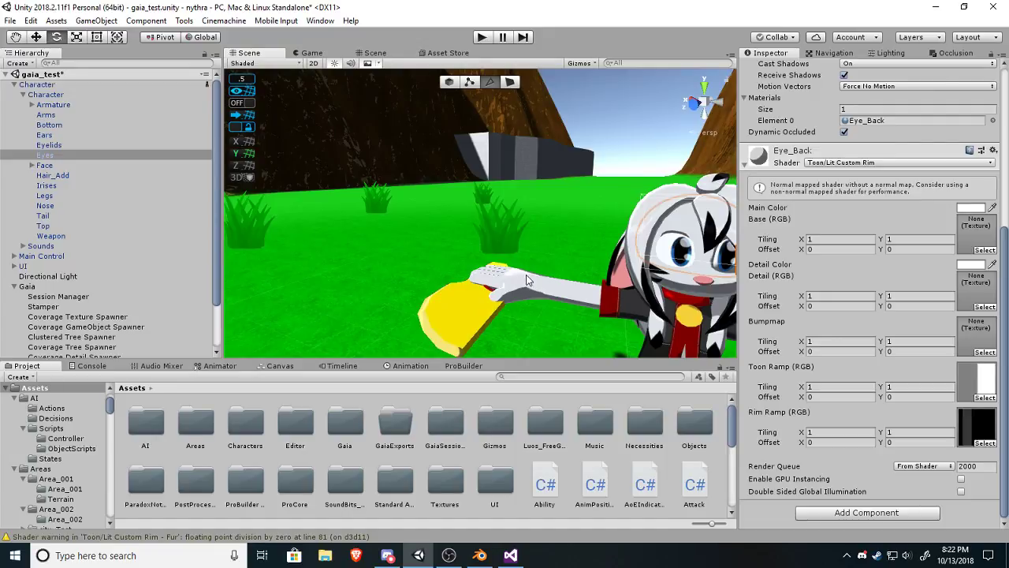
right_drag(527, 275, 778, 288)
middle_drag(532, 266, 544, 264)
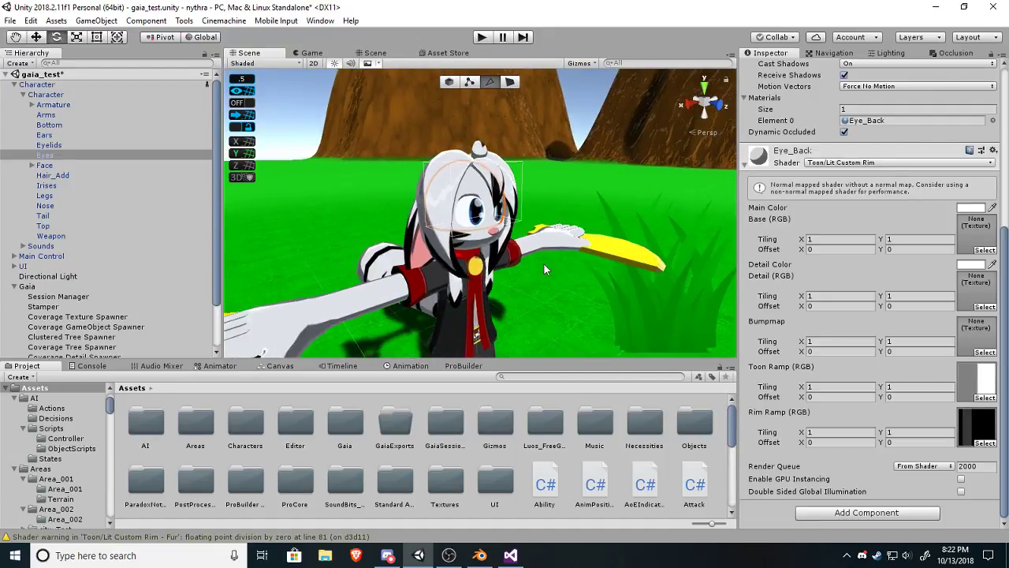
scroll(552, 272, up, 3)
click(972, 208)
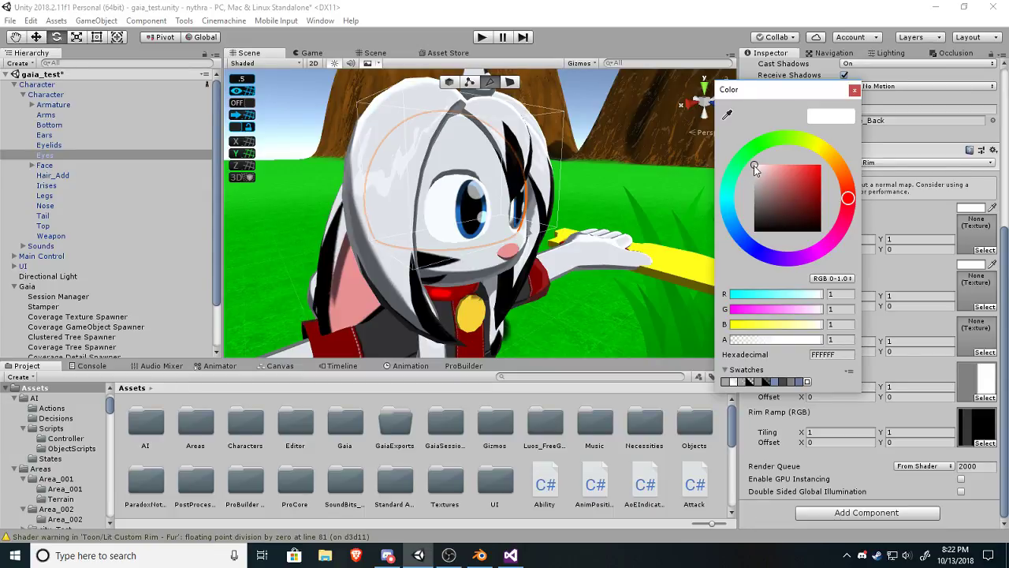
drag(754, 167, 753, 168)
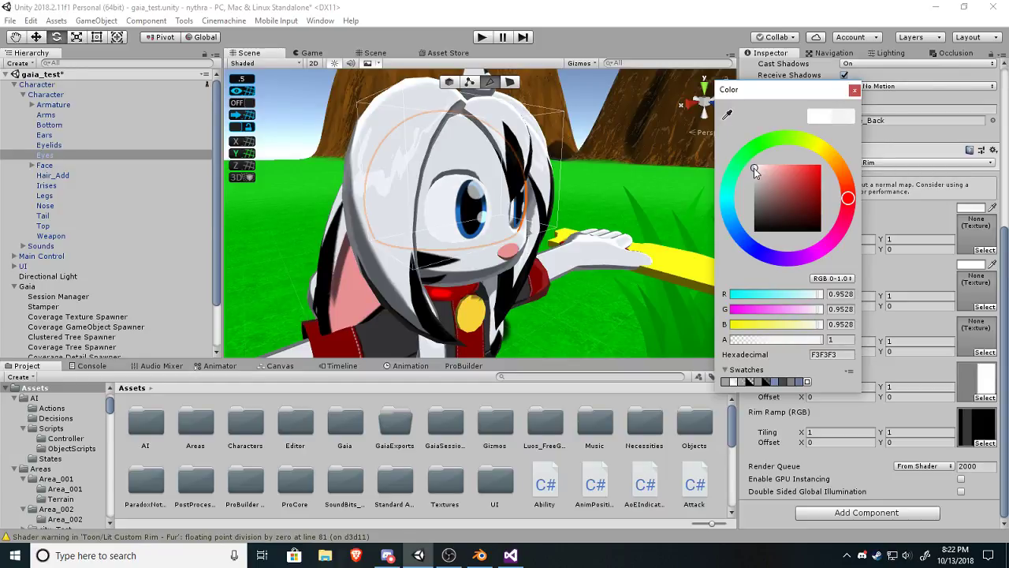
click(854, 90)
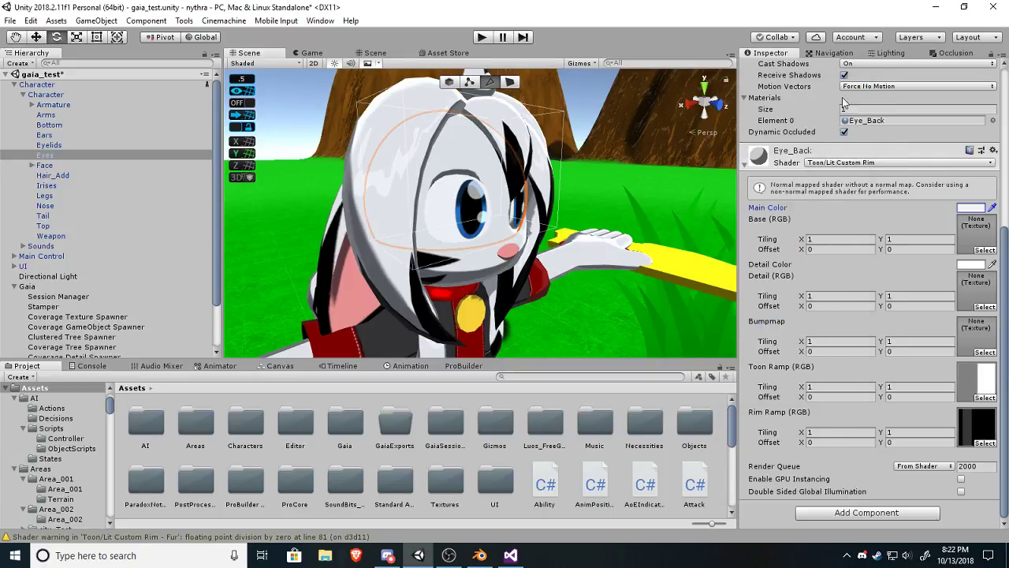
Examine the whole character's shading and ground shadow from the front and sides, and check Eye_Back's Main Color.
scroll(588, 150, down, 3)
middle_drag(588, 153, 489, 89)
alt+drag(547, 138, 482, 213)
scroll(544, 212, down, 2)
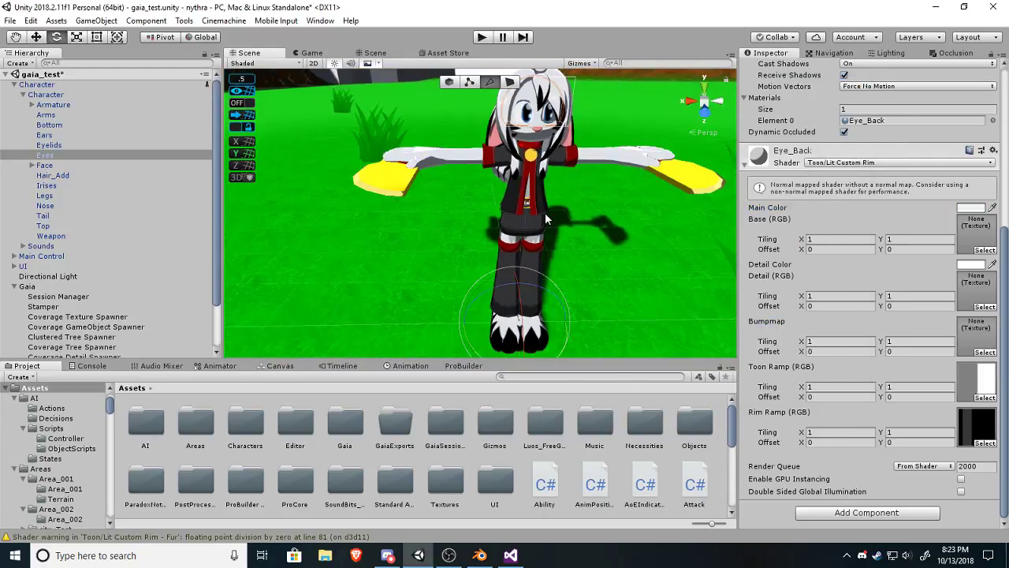
middle_drag(542, 177, 540, 226)
alt+drag(539, 225, 591, 202)
middle_drag(592, 202, 594, 189)
alt+drag(592, 192, 564, 262)
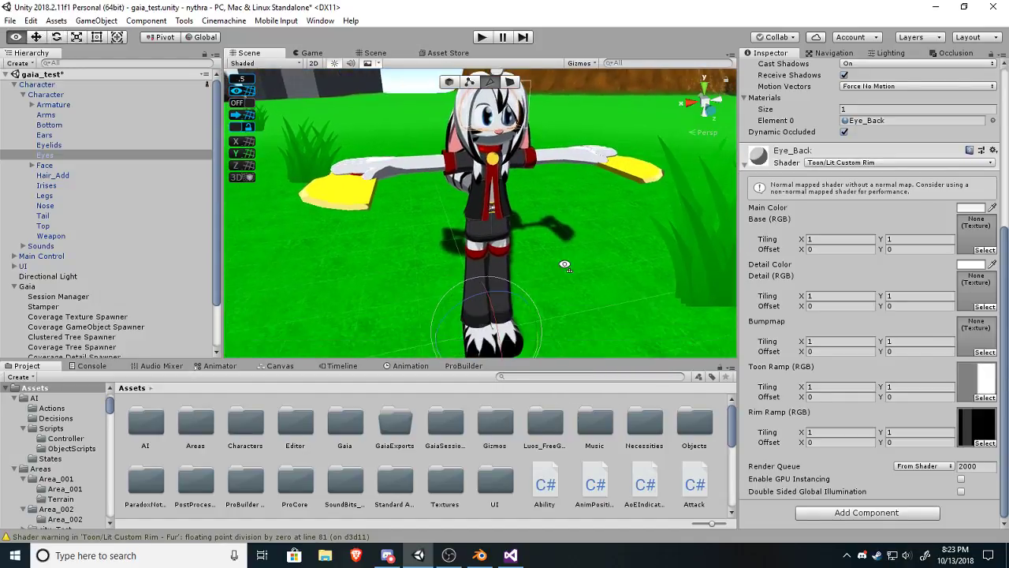
mouse_move(569, 221)
middle_down()
mouse_move(577, 249)
mouse_move(577, 239)
middle_up()
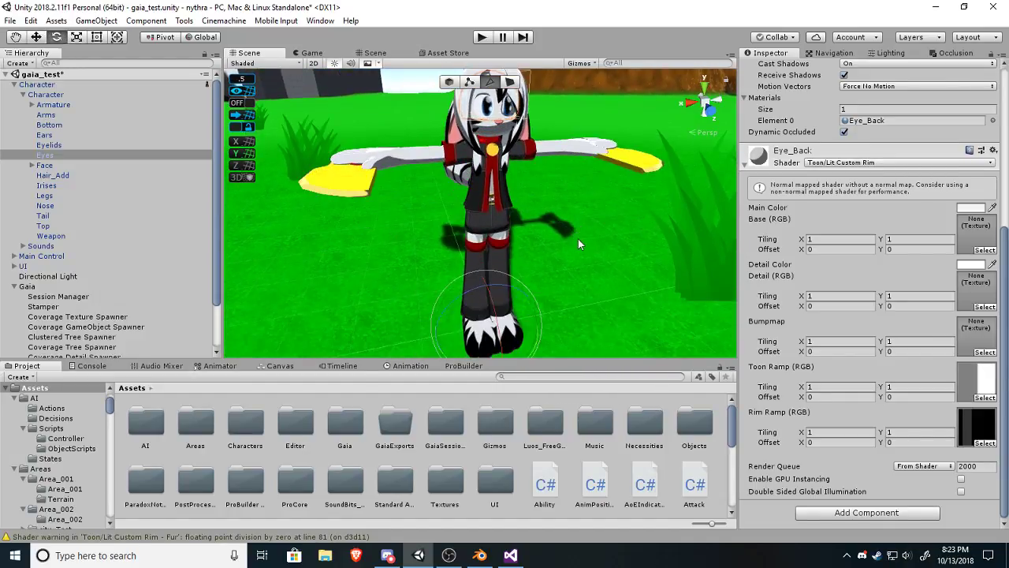
alt+drag(595, 328, 600, 279)
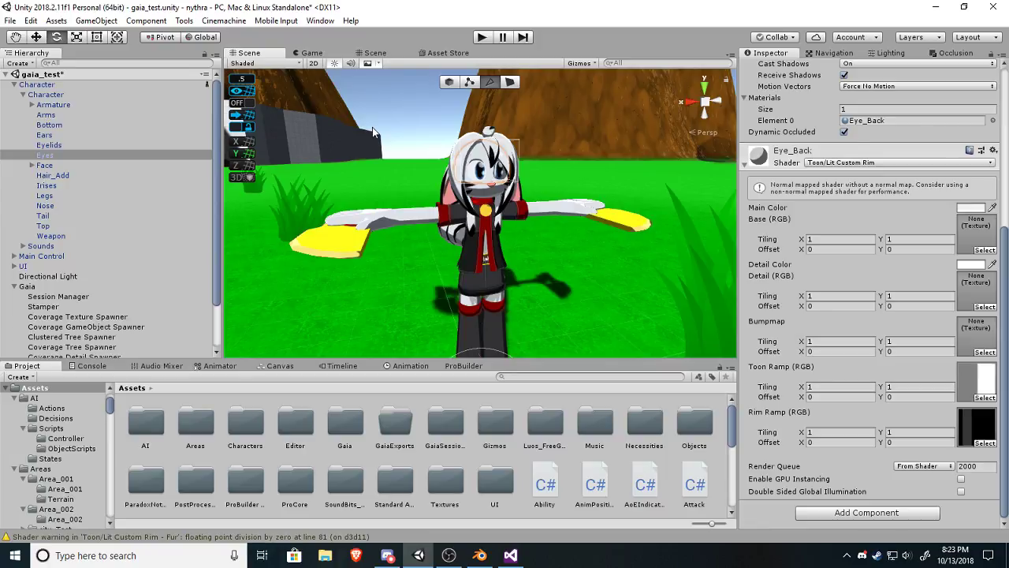
alt+drag(341, 172, 607, 167)
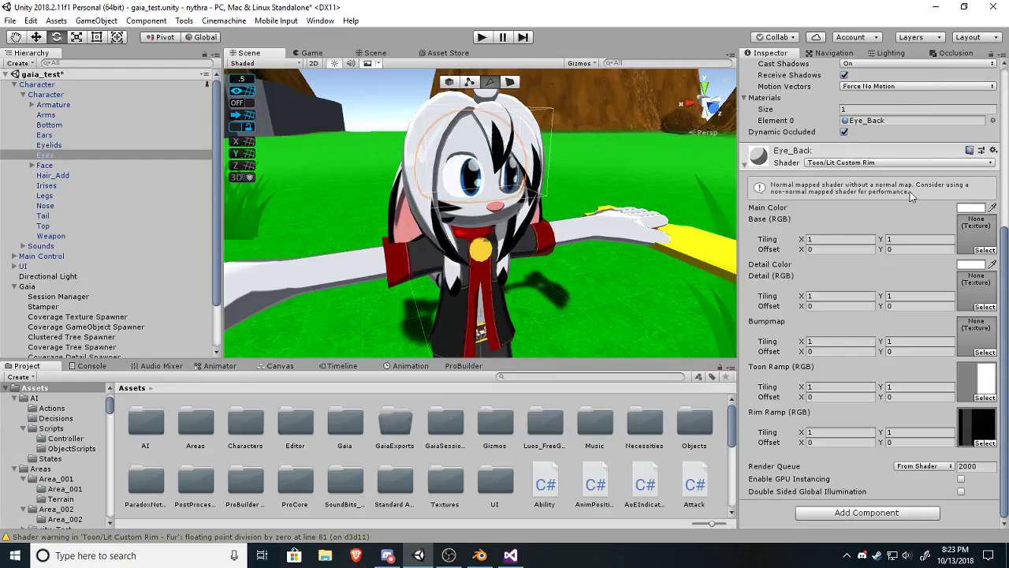
click(957, 208)
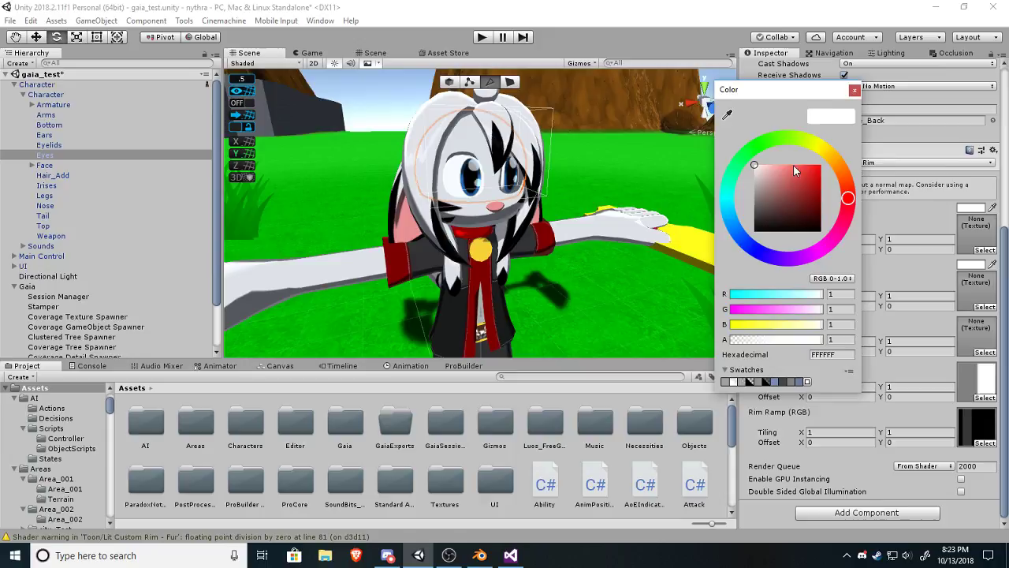
click(853, 90)
Clear the Eyes selection, view the character from behind, and save the gaia_test scene.
scroll(562, 203, down, 5)
key(s)
right_drag(563, 197, 554, 196)
click(384, 142)
right_drag(389, 141, 454, 379)
key(w)
right_drag(576, 237, 468, 241)
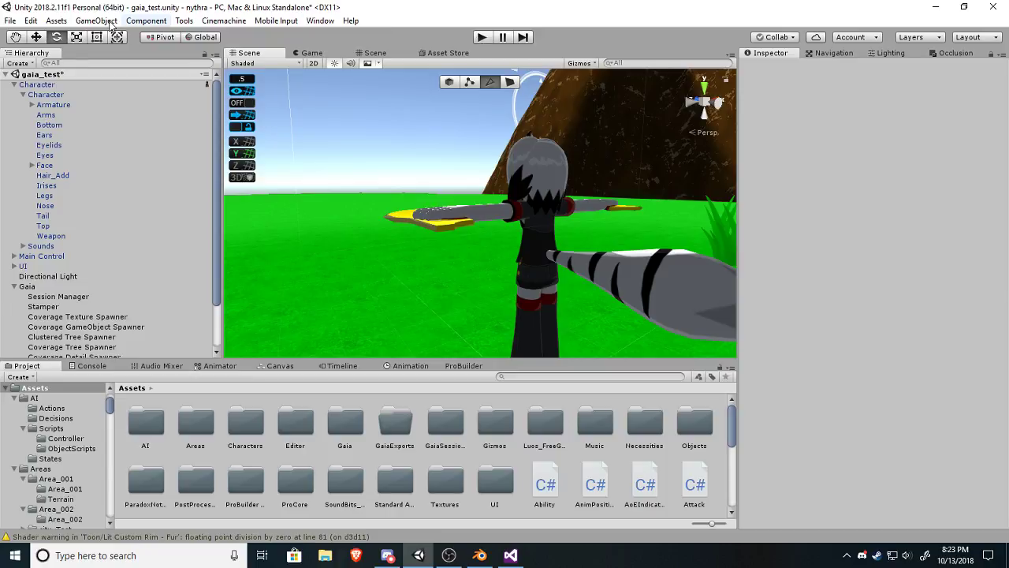
click(10, 20)
click(40, 68)
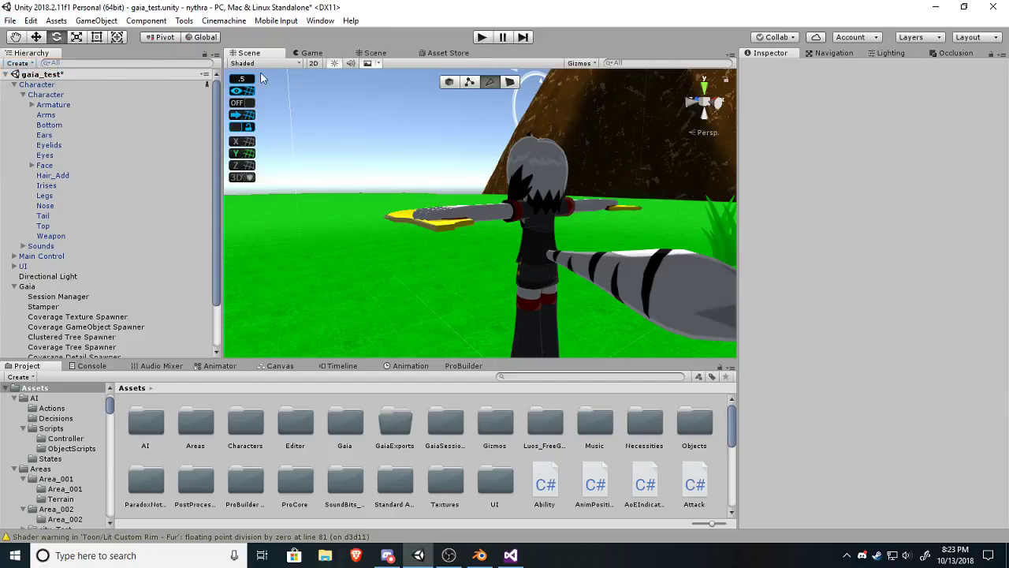
Run the game to check the character's shading during play, and stop it to return to the scene.
click(481, 38)
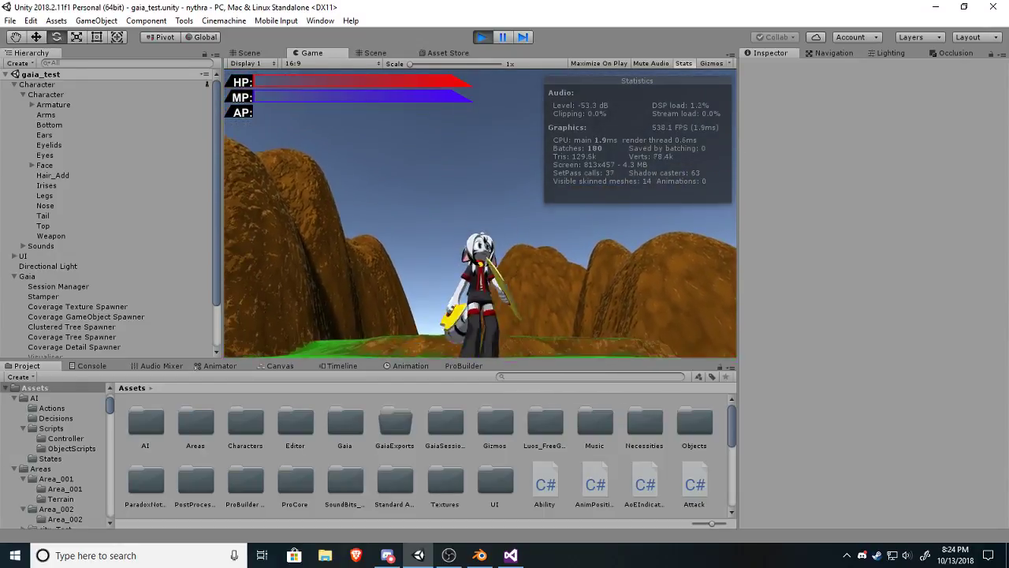
click(481, 37)
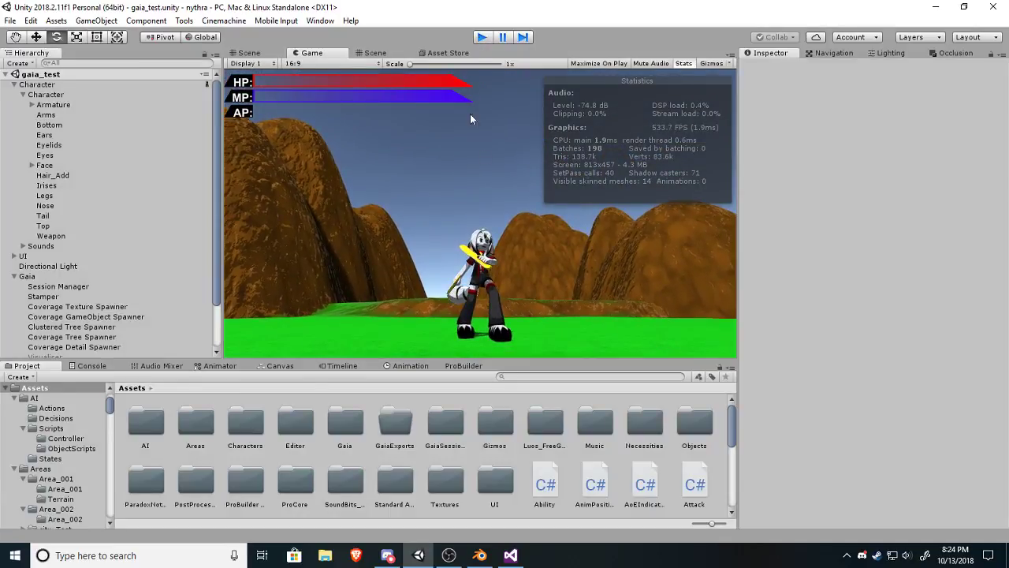
right_drag(507, 195, 271, 46)
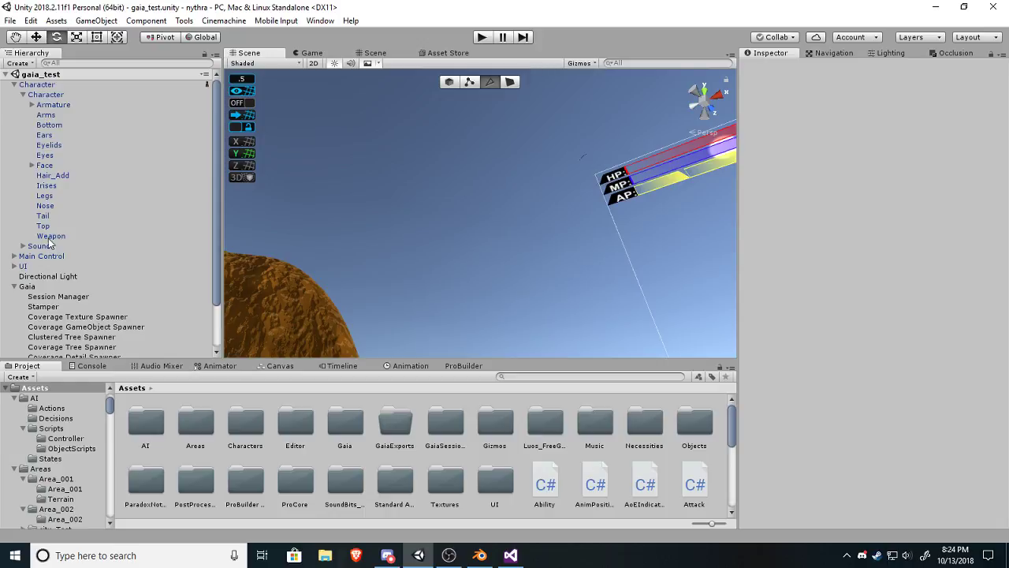
Select and frame the Directional Light, and fly back to inspect the character's shading from the front.
scroll(46, 252, down, 1)
click(39, 260)
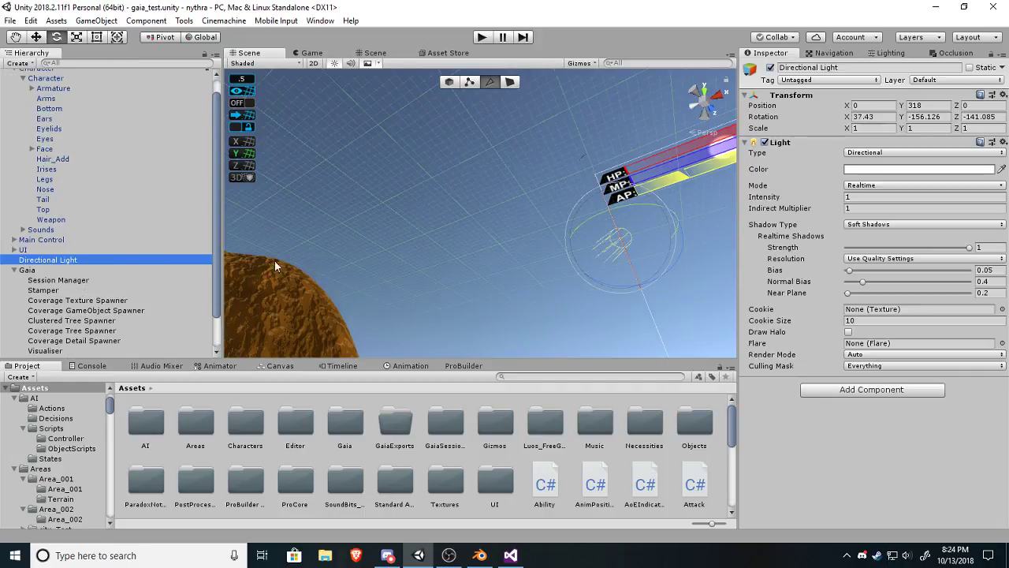
key(f)
key(w)
right_drag(522, 323, 294, 197)
key(s)
drag(312, 187, 319, 179)
right_drag(382, 212, 756, 263)
key(a)
key(a)
right_drag(506, 245, 542, 285)
key(w)
key(s)
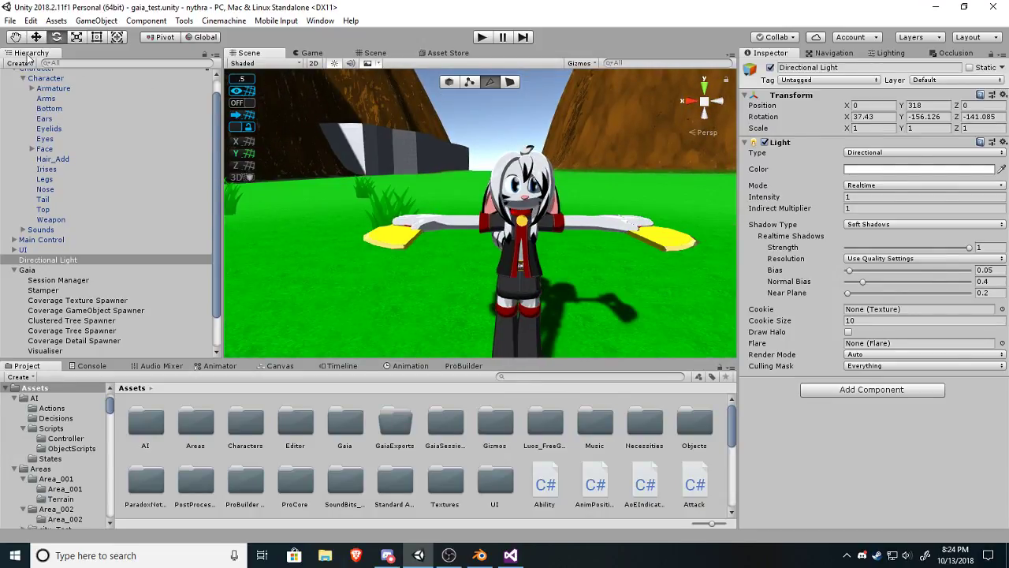
Redo the last rotation of the Directional Light and view the character's shading from the front.
click(32, 21)
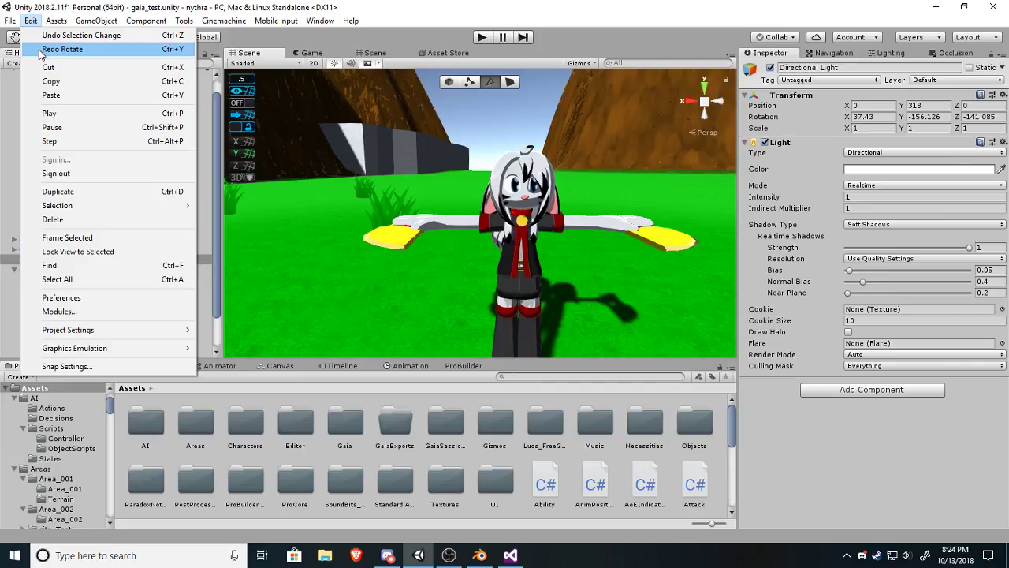
click(39, 51)
right_drag(463, 222, 424, 144)
key(w)
key(s)
key(d)
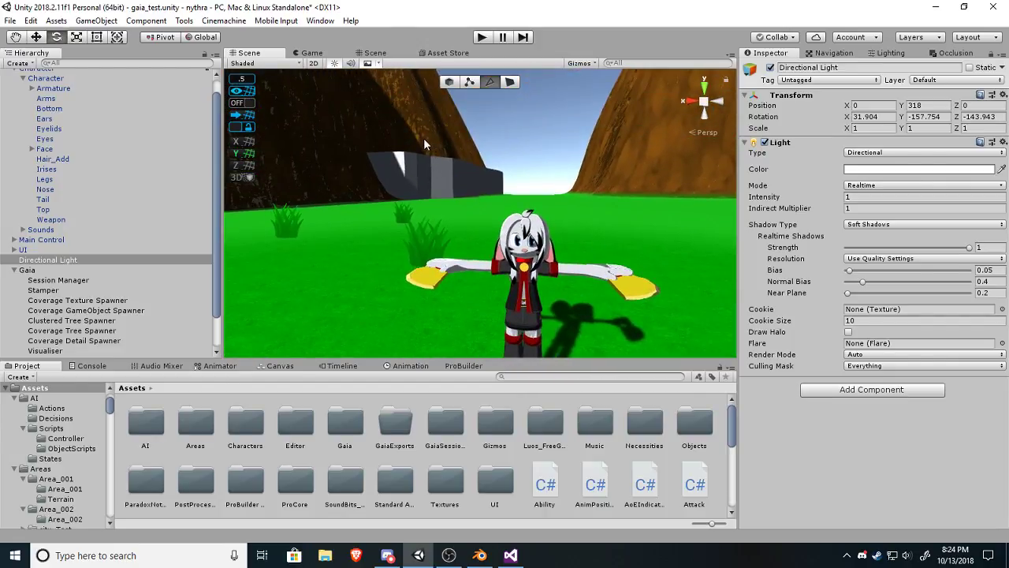
Run the game to check the character's shading under the rotated light from several angles, and stop it.
click(482, 37)
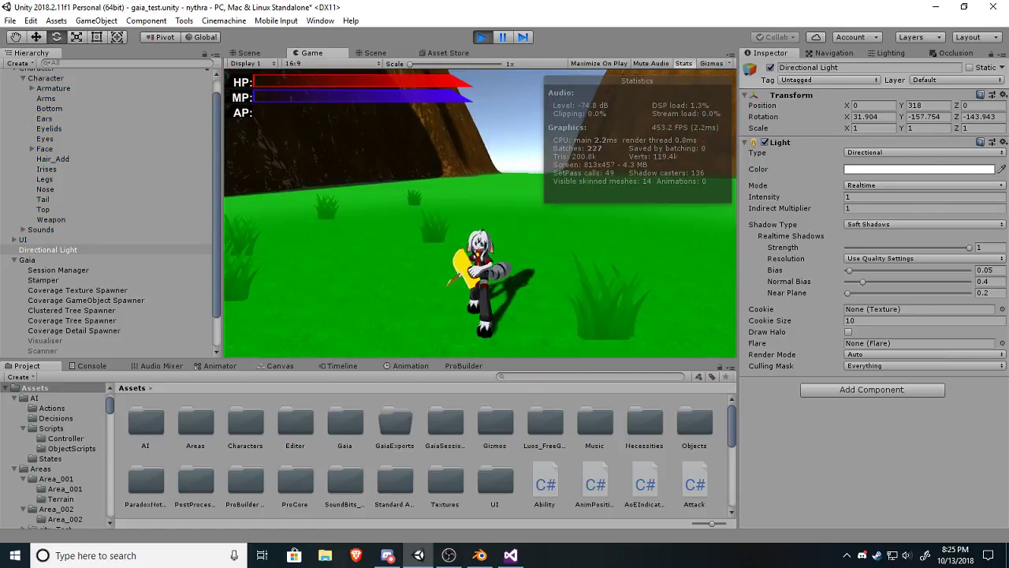
key(d)
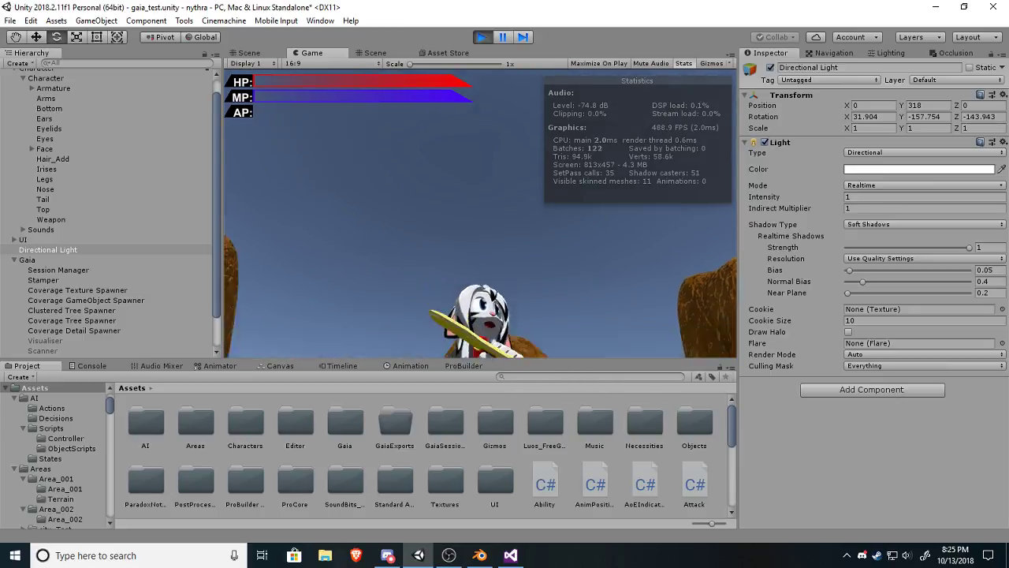
key(d)
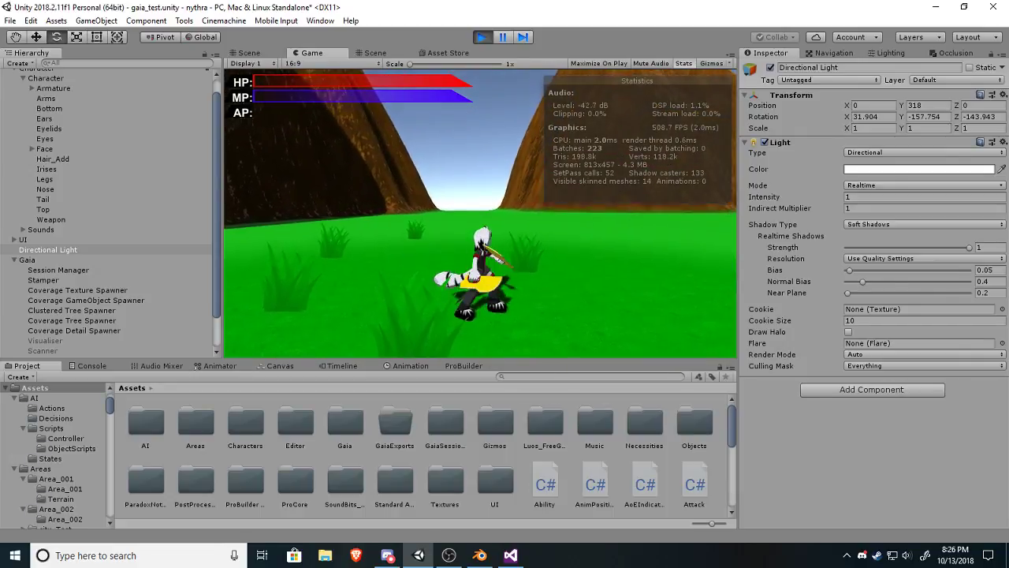
click(481, 36)
Select the terrain and open its tall_grass detail texture for editing.
alt+drag(378, 211, 532, 253)
click(580, 210)
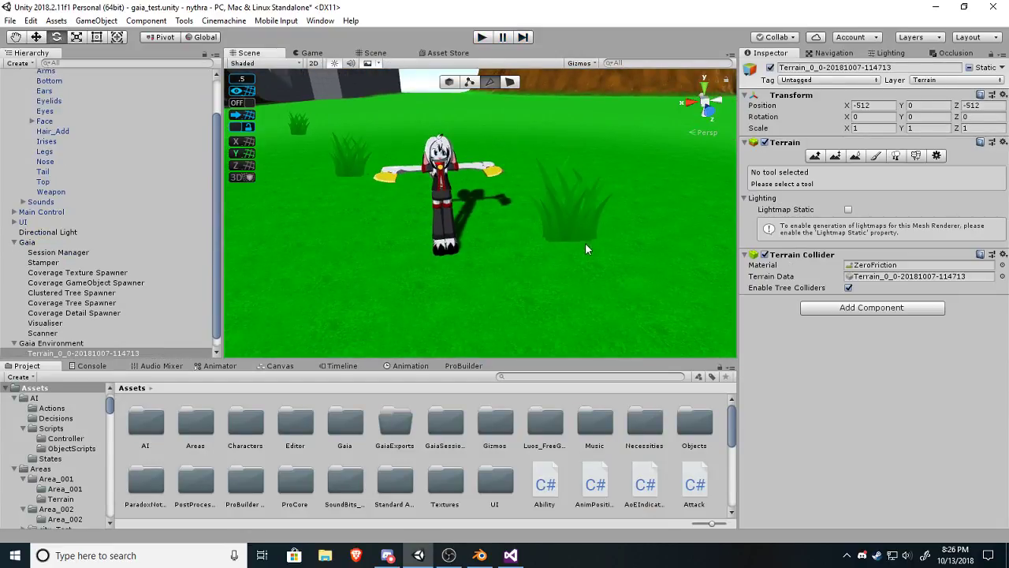
click(896, 156)
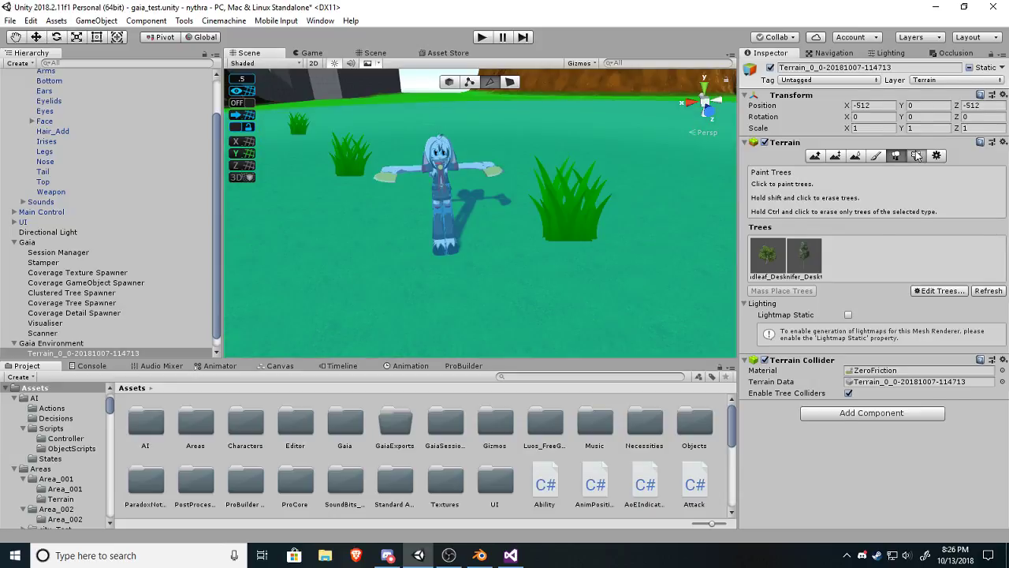
click(915, 156)
click(928, 394)
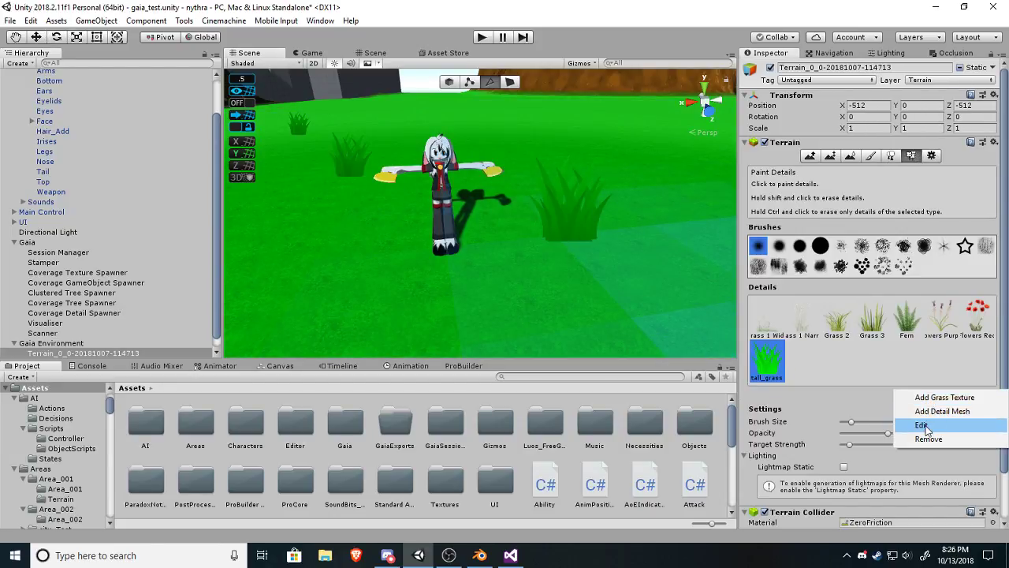
click(923, 426)
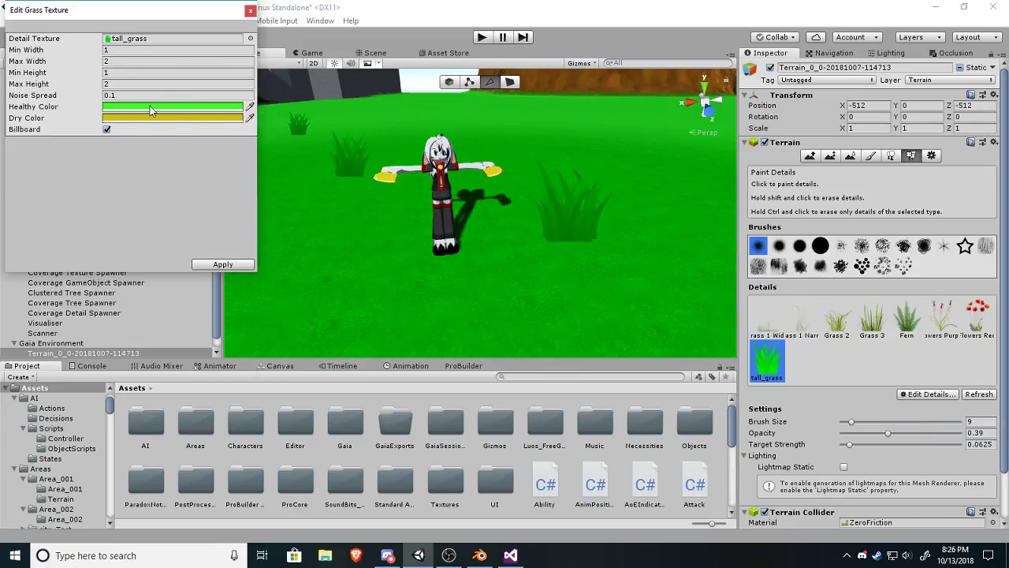
Try a pale yellow, FDF49A, as the Dry Color of the tall_grass detail.
click(143, 119)
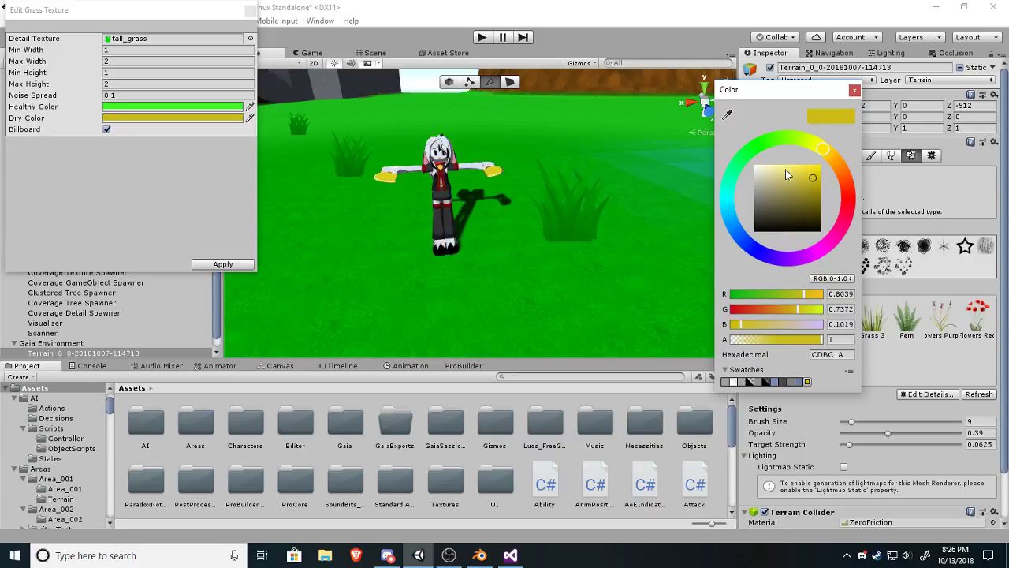
click(786, 171)
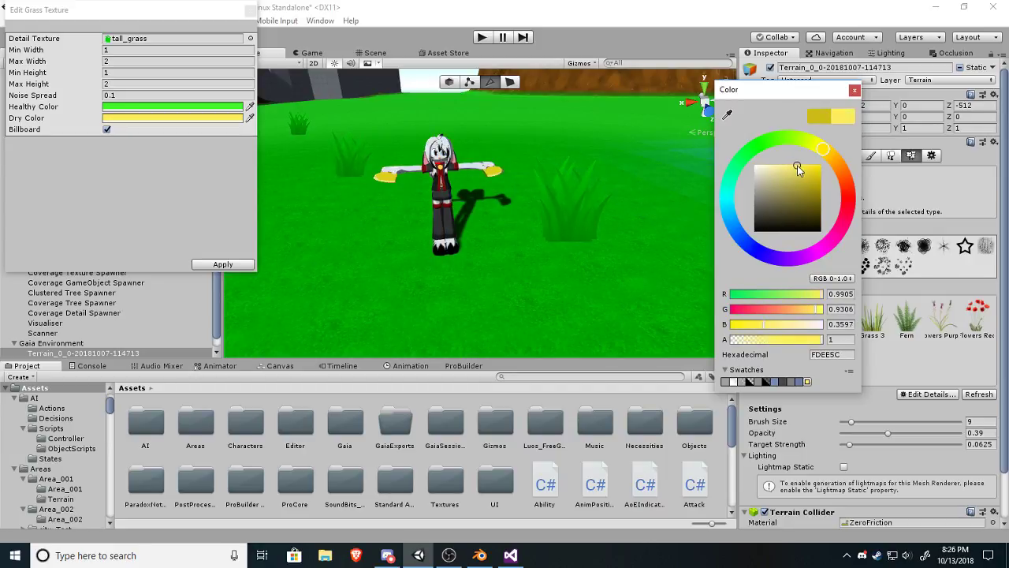
mouse_move(796, 178)
mouse_down()
mouse_move(797, 229)
mouse_move(813, 180)
mouse_move(799, 170)
mouse_move(833, 170)
mouse_move(750, 184)
mouse_move(789, 193)
mouse_move(784, 172)
mouse_up()
drag(852, 85, 856, 92)
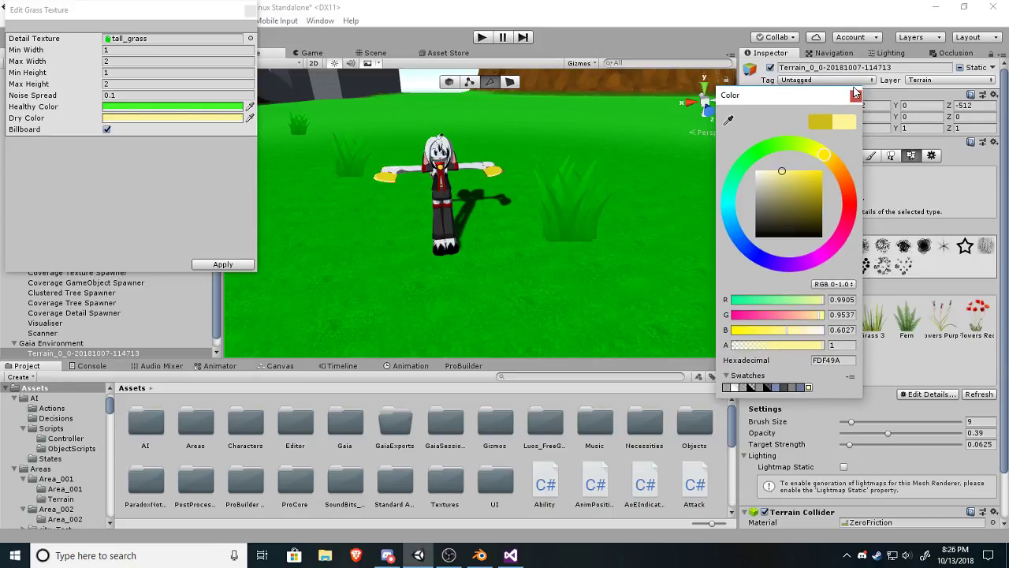
click(856, 96)
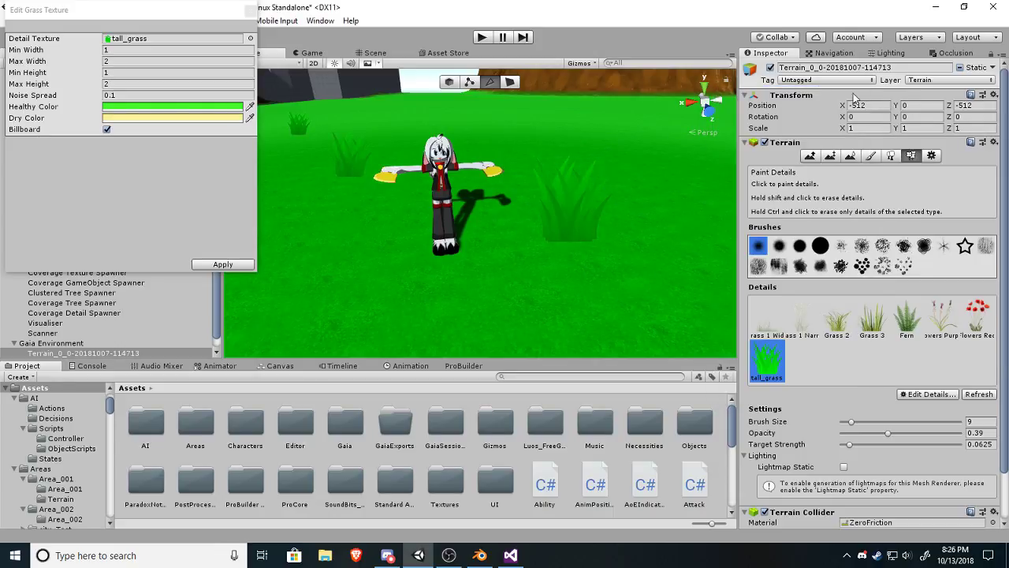
click(191, 122)
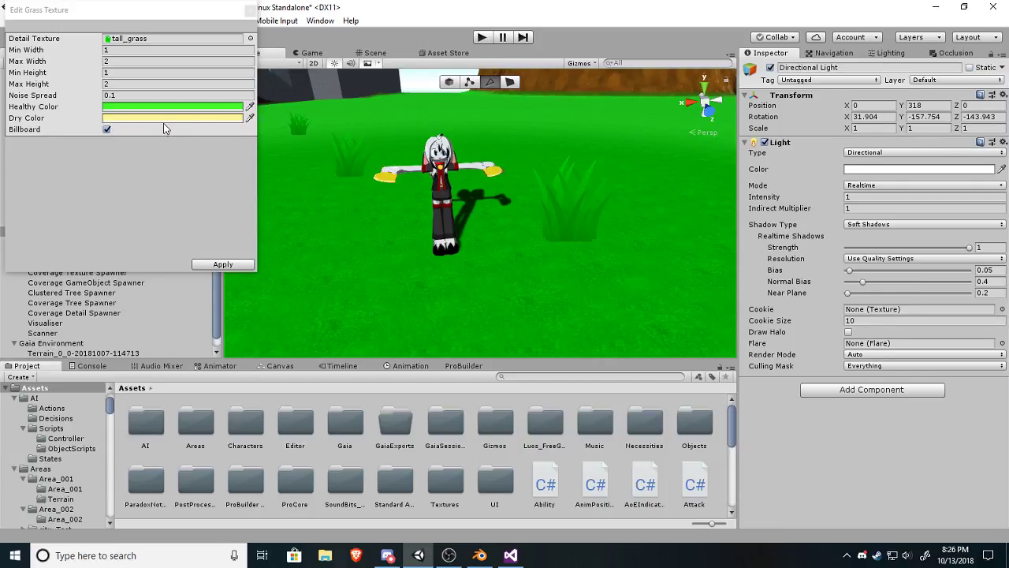
Set the tall_grass detail's Healthy Color to a fully saturated bright green.
click(154, 107)
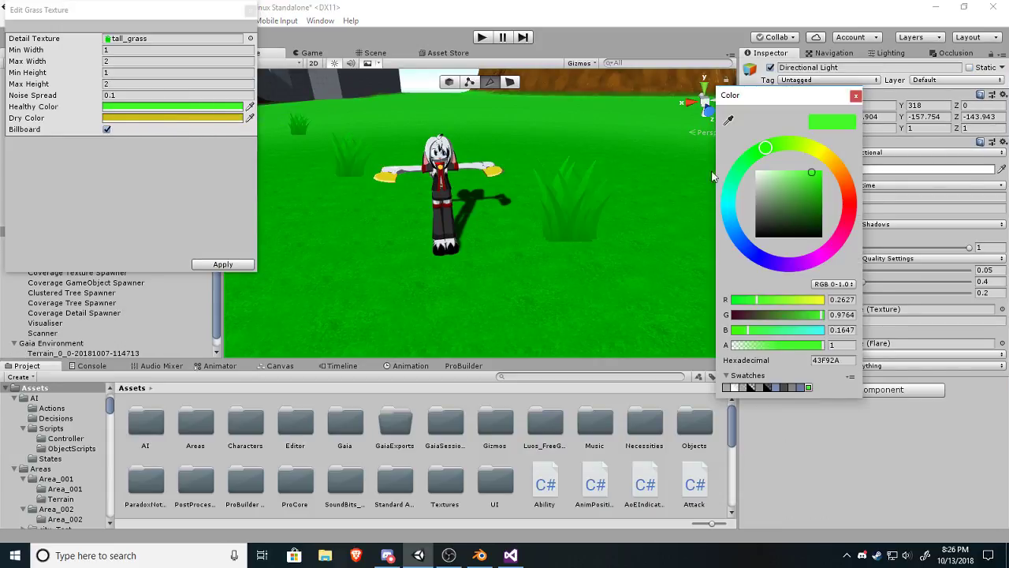
mouse_move(812, 174)
mouse_down()
mouse_move(846, 172)
mouse_move(803, 212)
mouse_move(839, 148)
mouse_up()
click(856, 98)
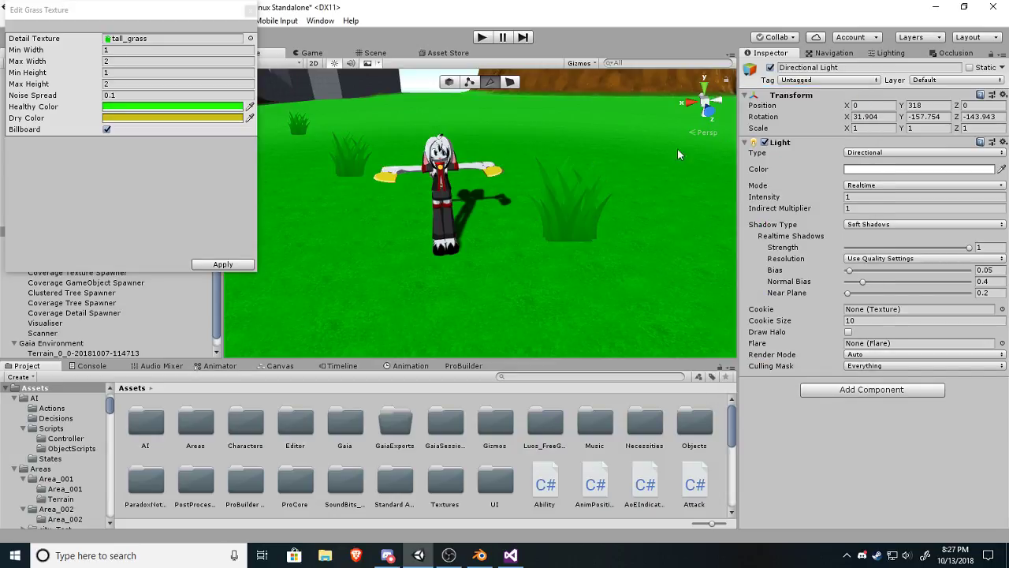
Set the tall_grass detail's minimum width and height to 0.5 and its maximum width and height to 1.
right_drag(519, 193, 526, 257)
key(w)
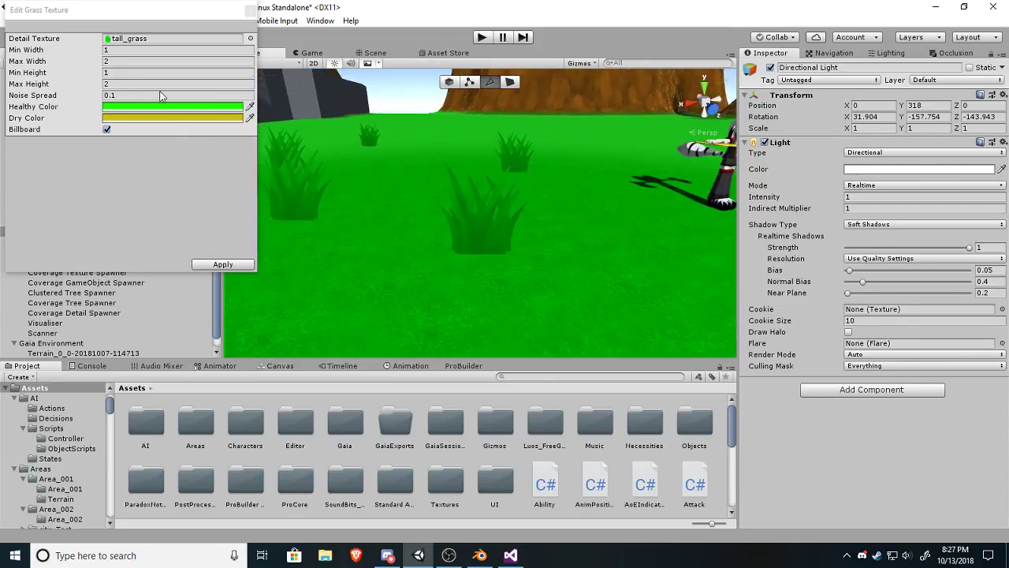
click(113, 51)
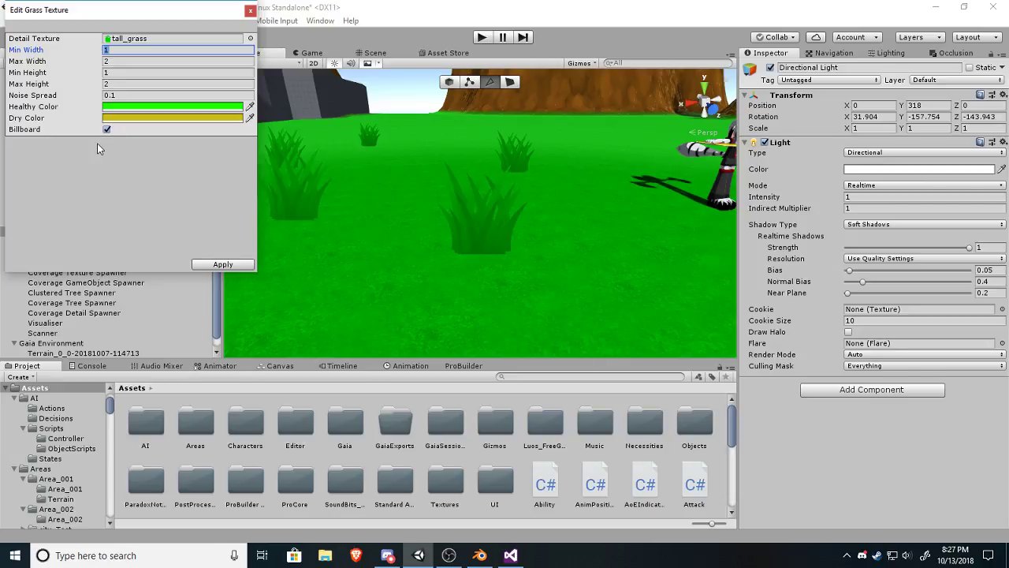
text(0.5)
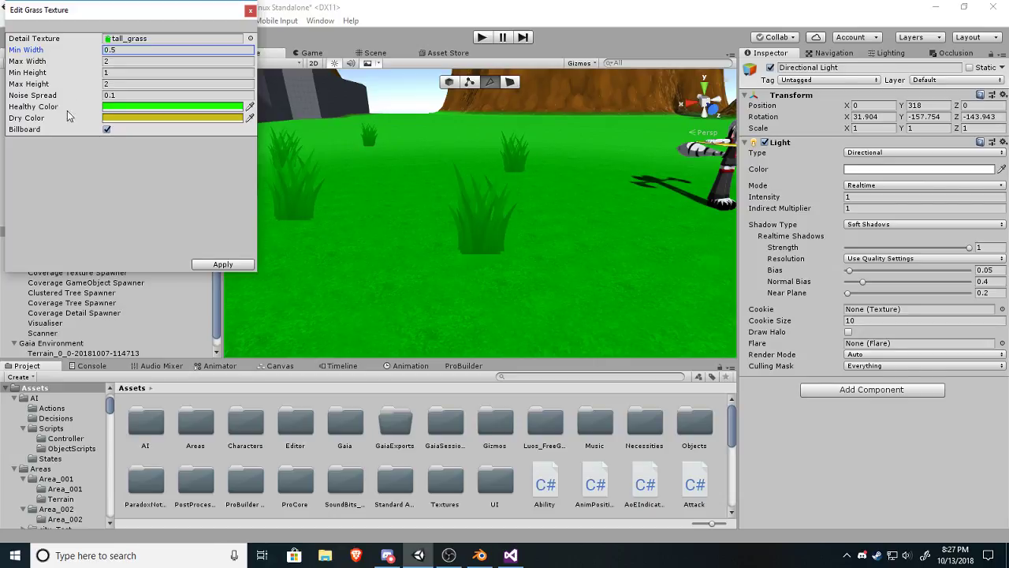
text(1)
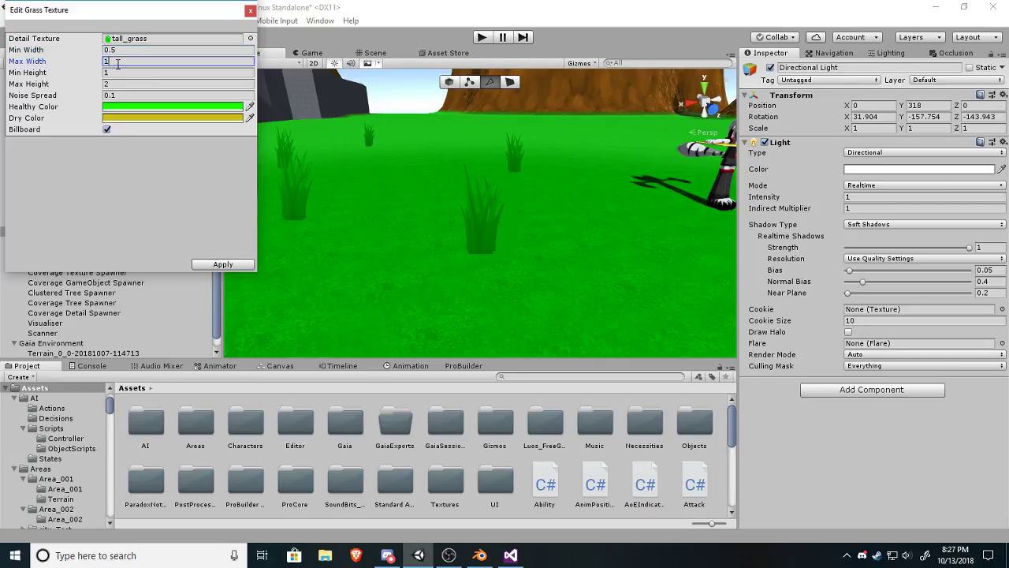
key(Tab)
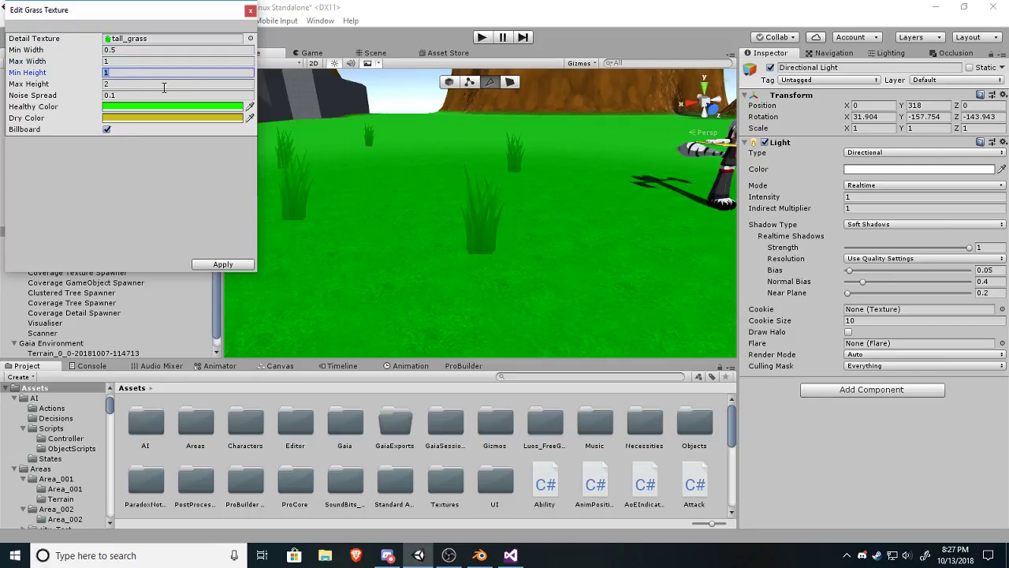
key(BackSpace)
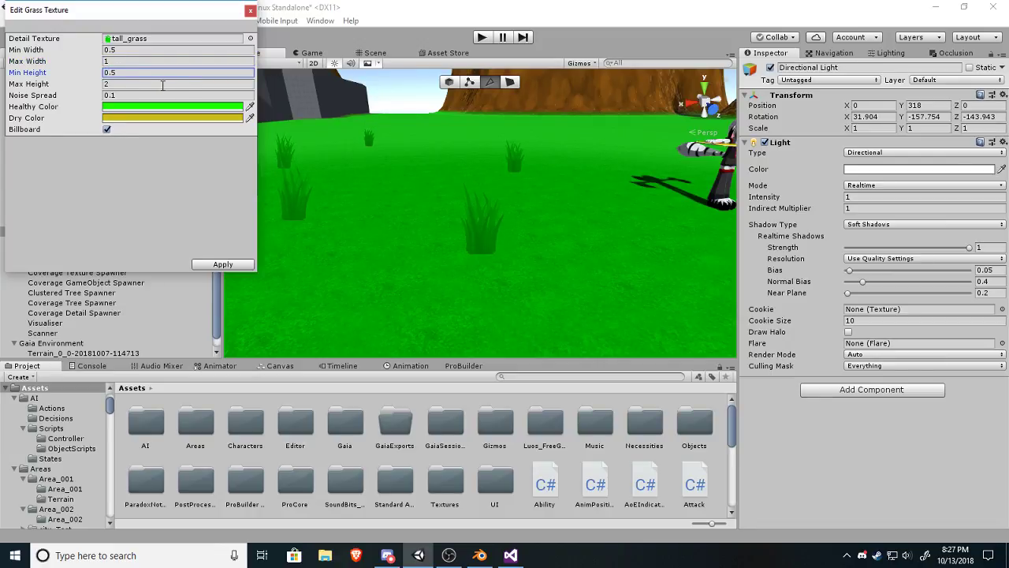
click(123, 83)
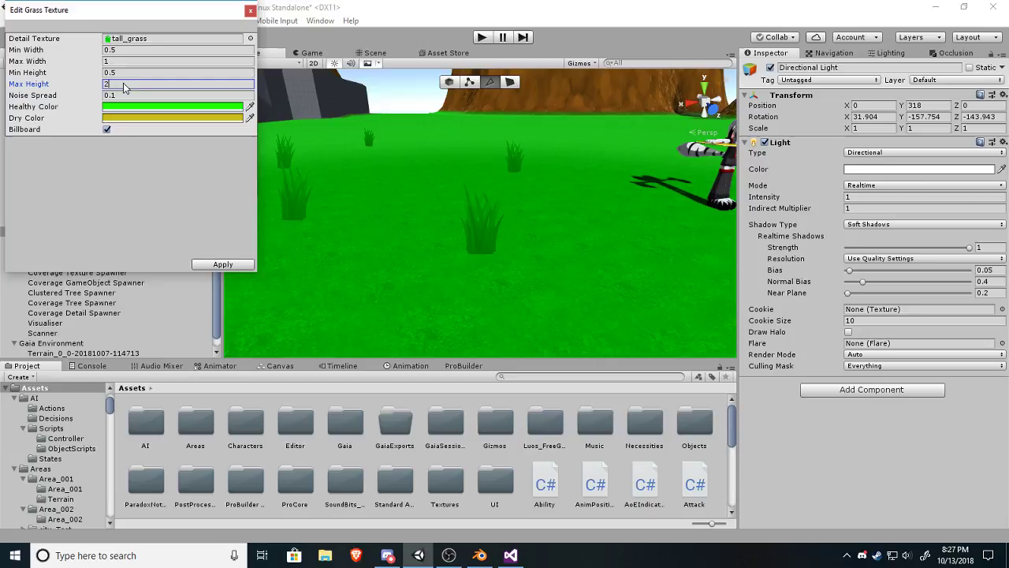
text(1)
Set the tall_grass detail's Dry Color to a brighter yellow, FFEF53.
click(167, 118)
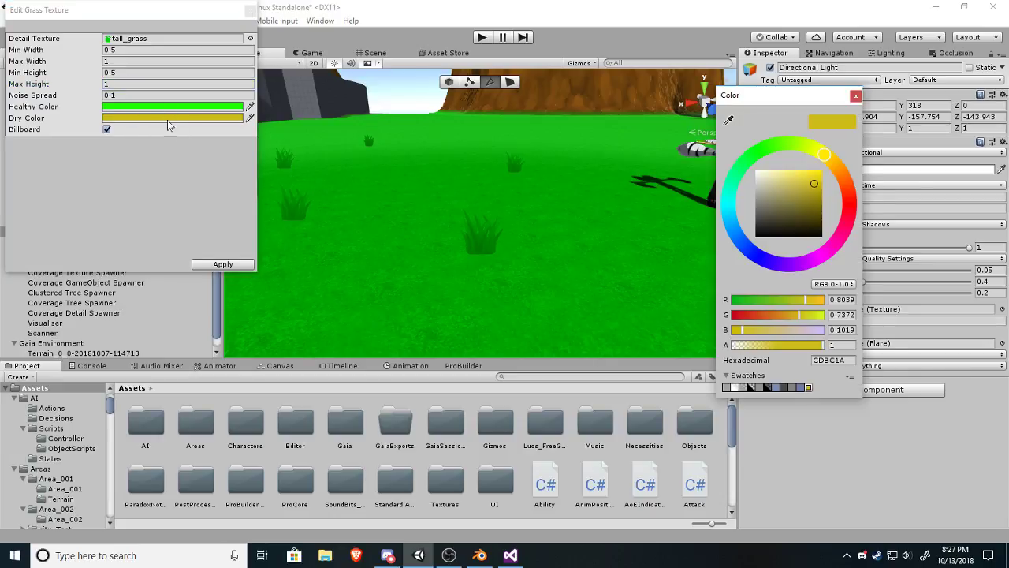
drag(805, 177, 807, 172)
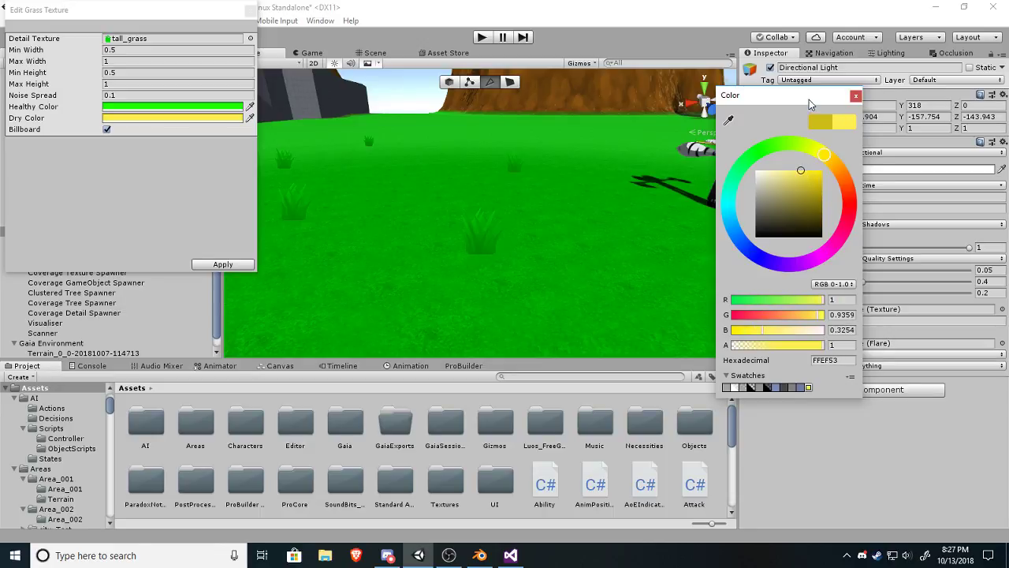
click(855, 95)
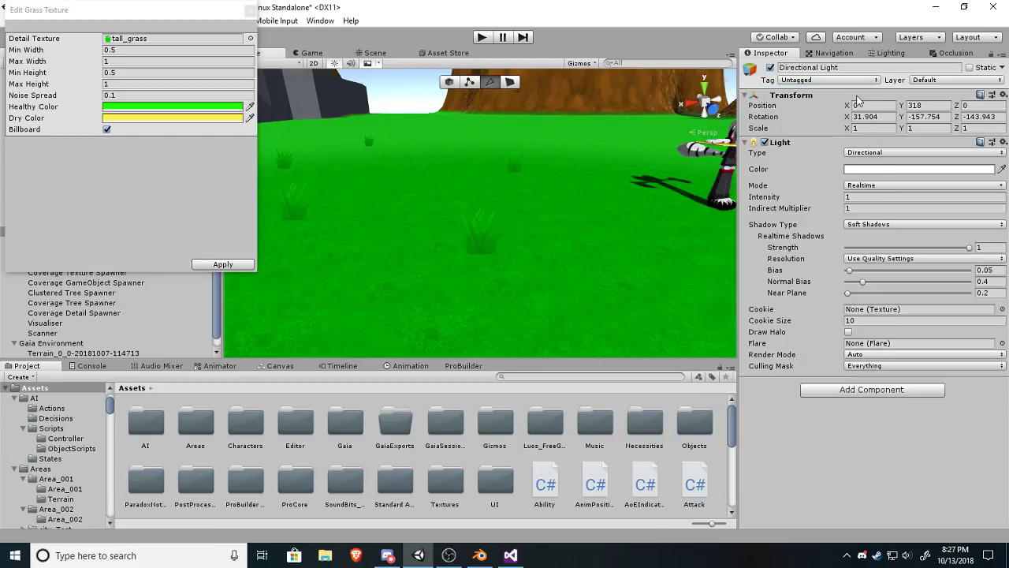
Examine the resized grass around the character, the surrounding terrain, and the Directional Light's position in the sky.
right_drag(424, 192, 612, 102)
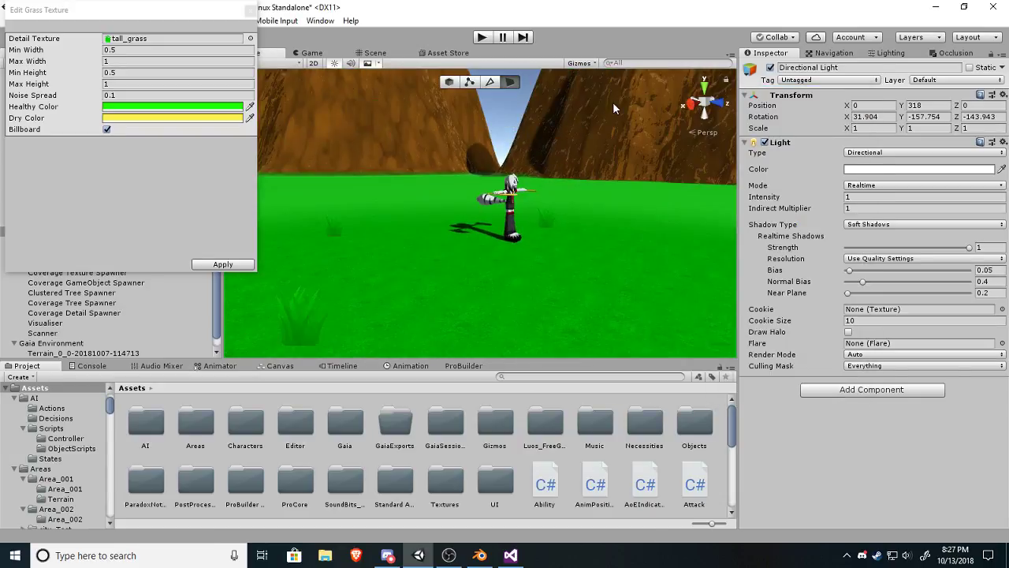
right_drag(491, 236, 275, 227)
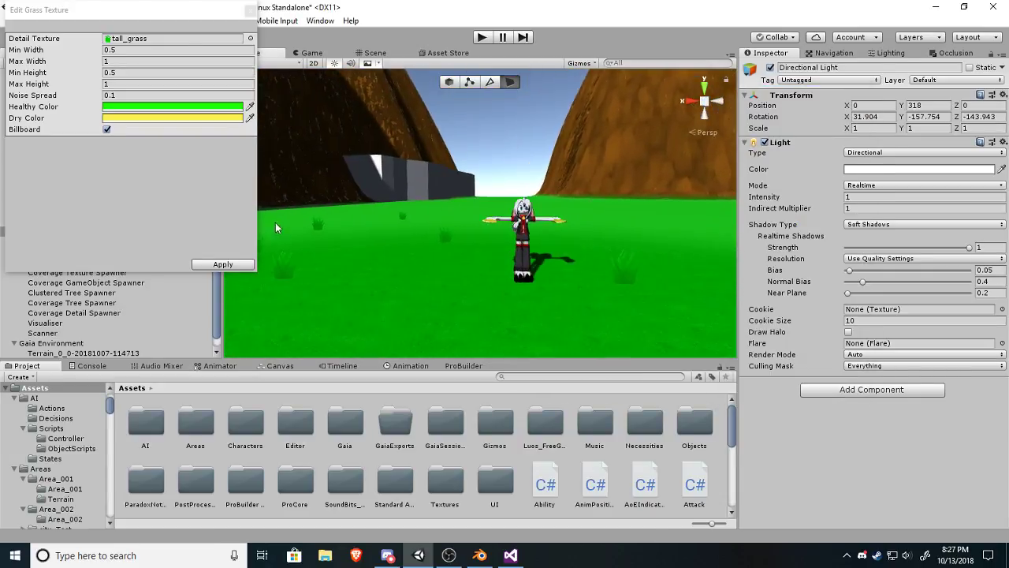
mouse_move(551, 190)
right_down()
mouse_move(526, 190)
mouse_move(551, 196)
right_up()
key(s)
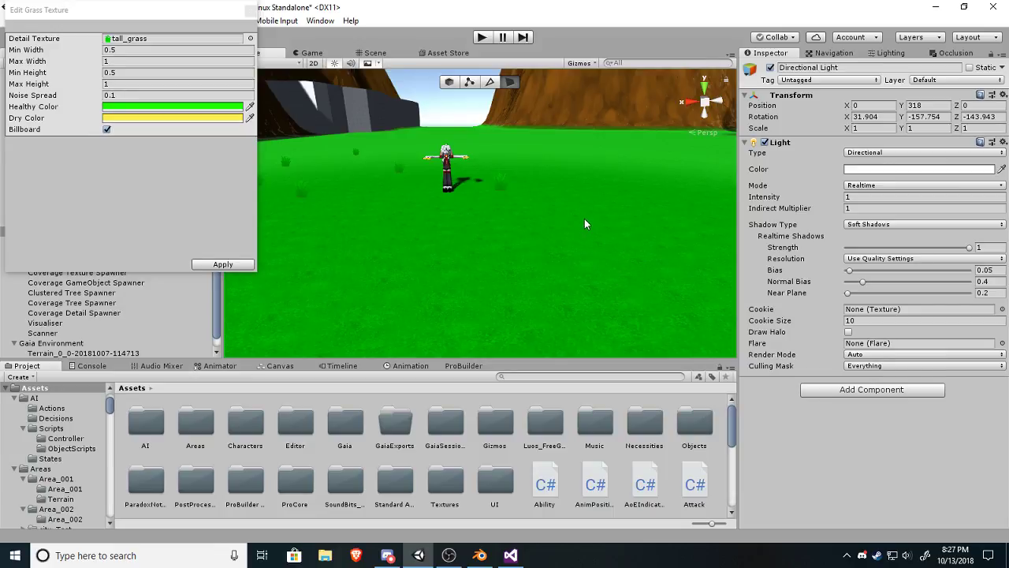
right_drag(464, 236, 537, 144)
key(w)
key(a)
right_drag(552, 266, 602, 296)
right_drag(550, 240, 688, 254)
key(w)
key(s)
key(w)
key(s)
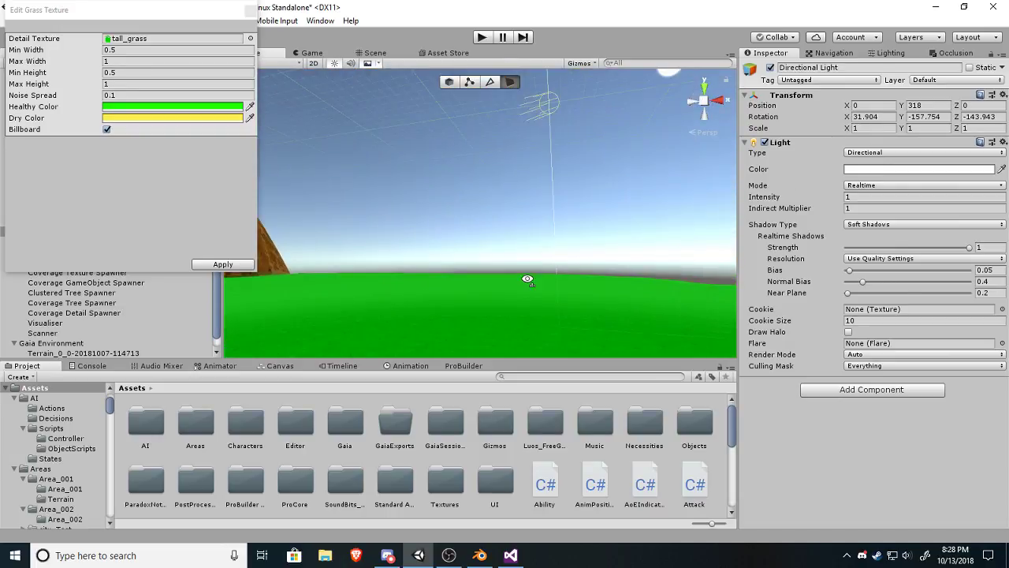
right_drag(527, 280, 591, 241)
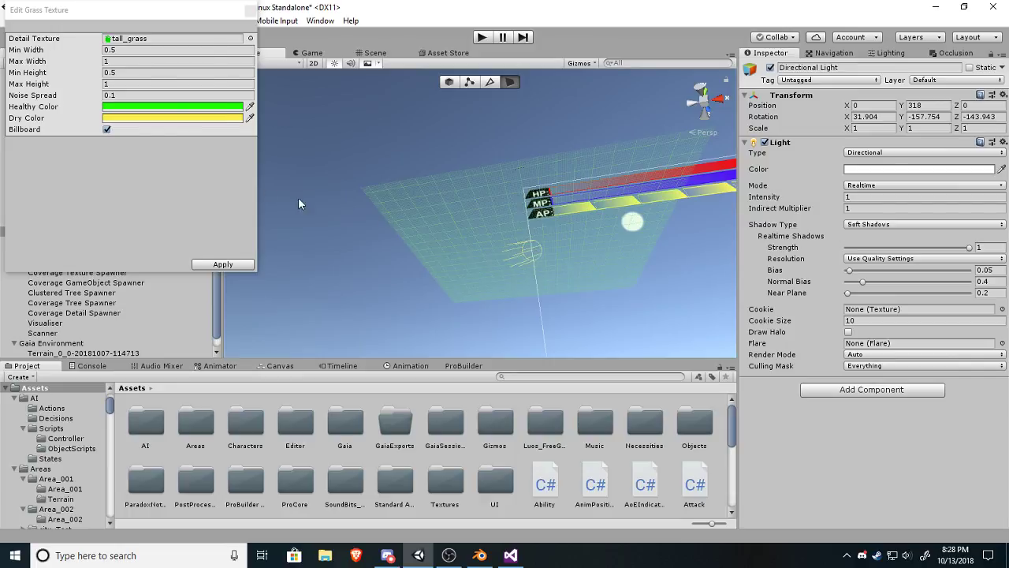
Close the grass texture settings and save the gaia_test scene.
click(251, 11)
scroll(68, 232, up, 2)
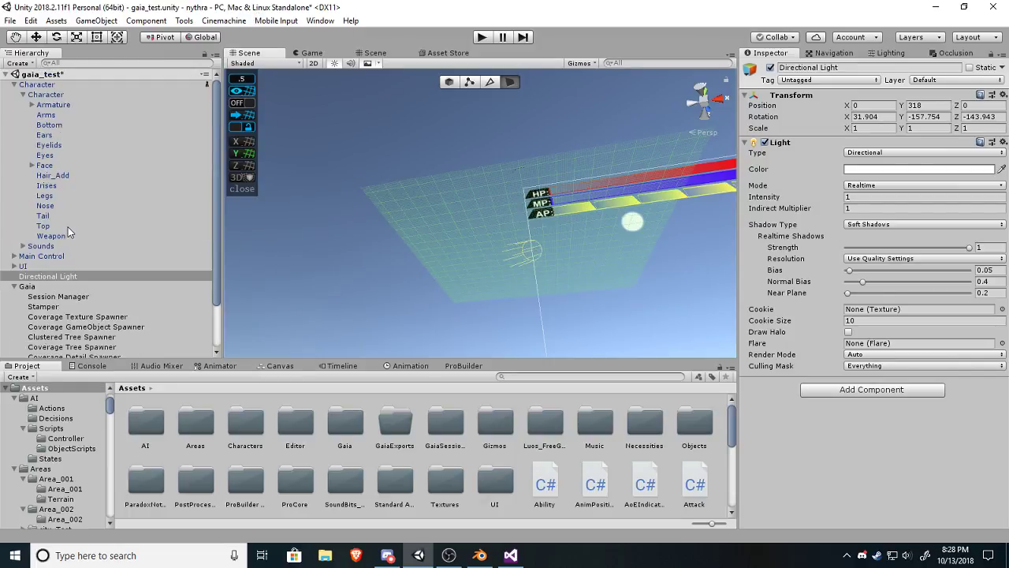
scroll(47, 221, down, 2)
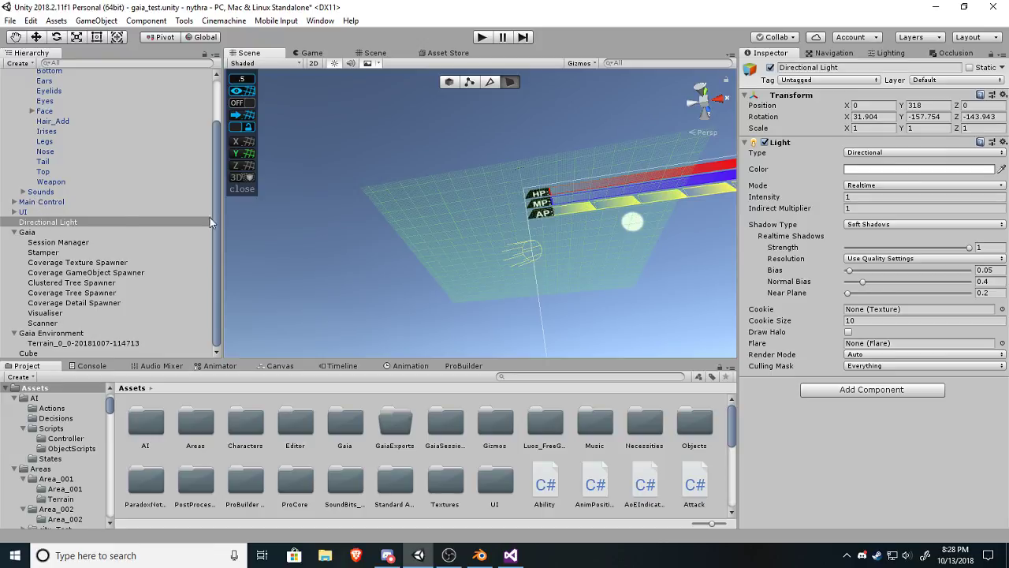
Rotate the Directional Light to a Y rotation of -172.281 and check the character's shading and shadow.
right_drag(417, 196, 454, 248)
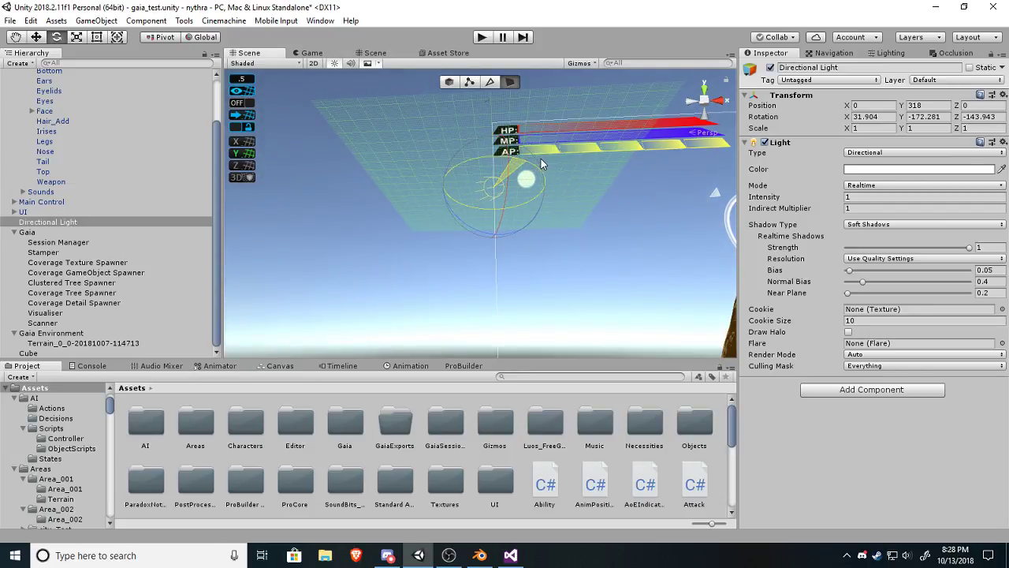
right_drag(610, 186, 416, 259)
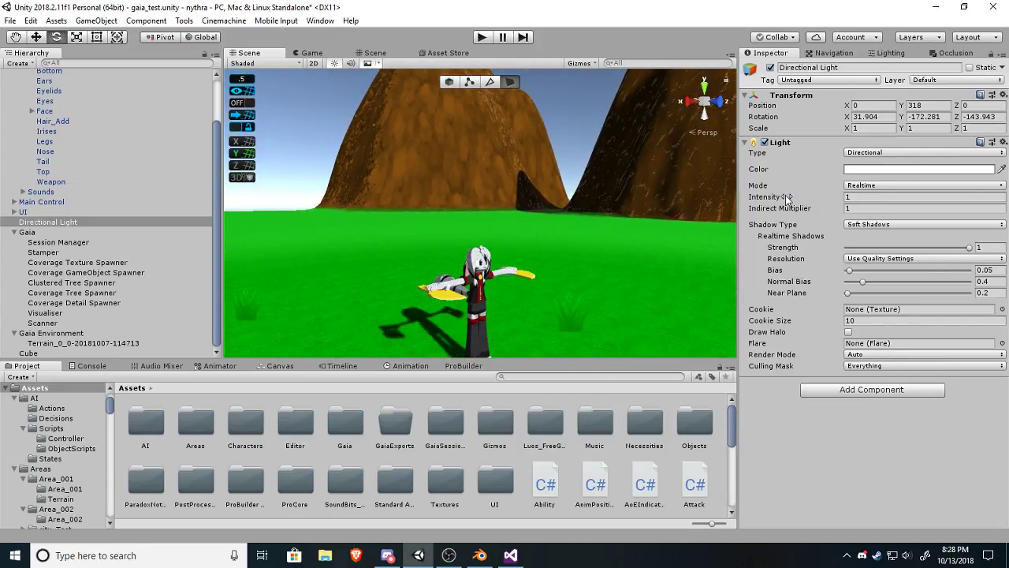
Rotate the Directional Light to 33.744, -171.788, -143.035 and view the character's shading.
drag(790, 198, 791, 200)
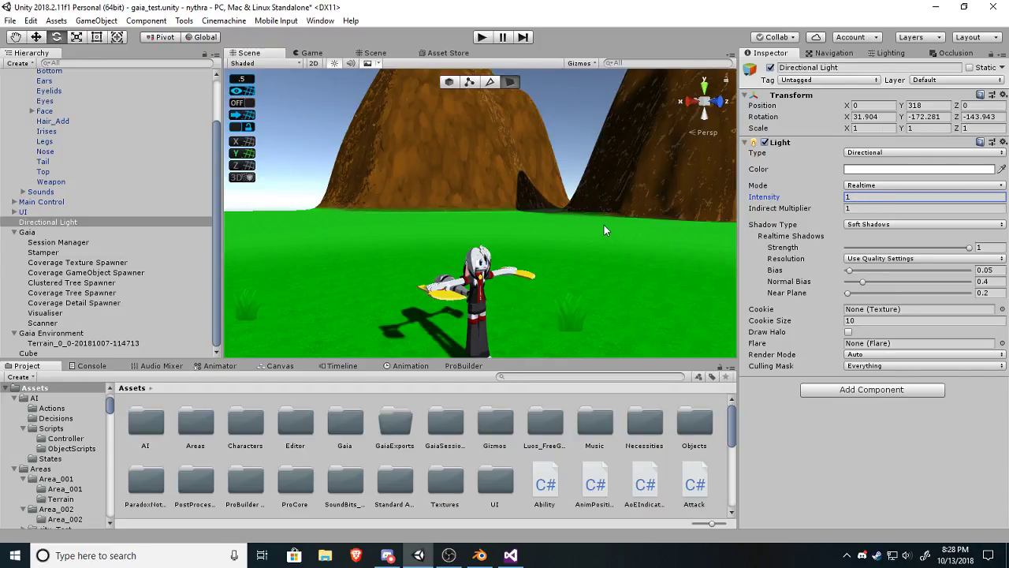
right_drag(489, 192, 622, 148)
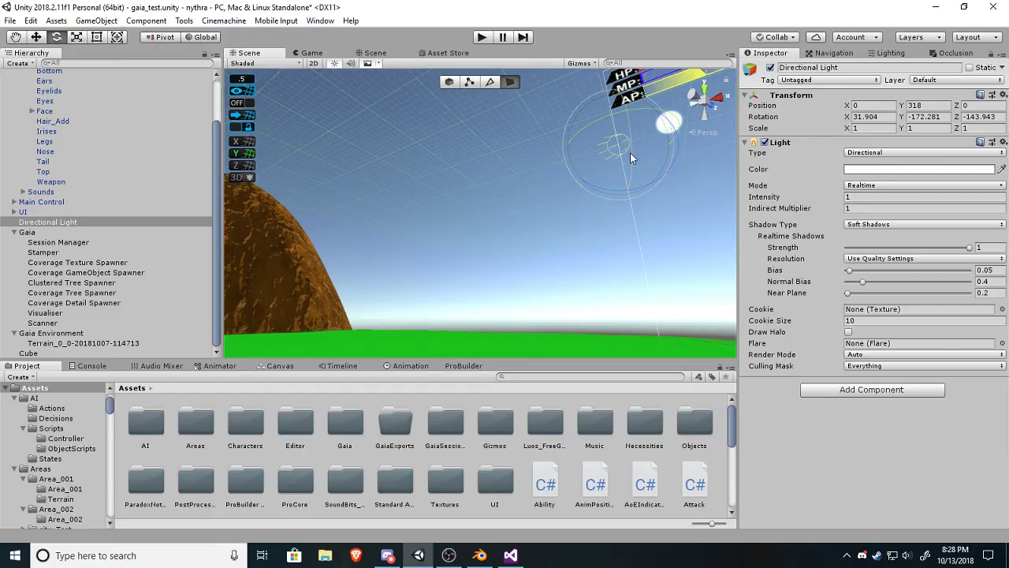
right_drag(629, 152, 362, 131)
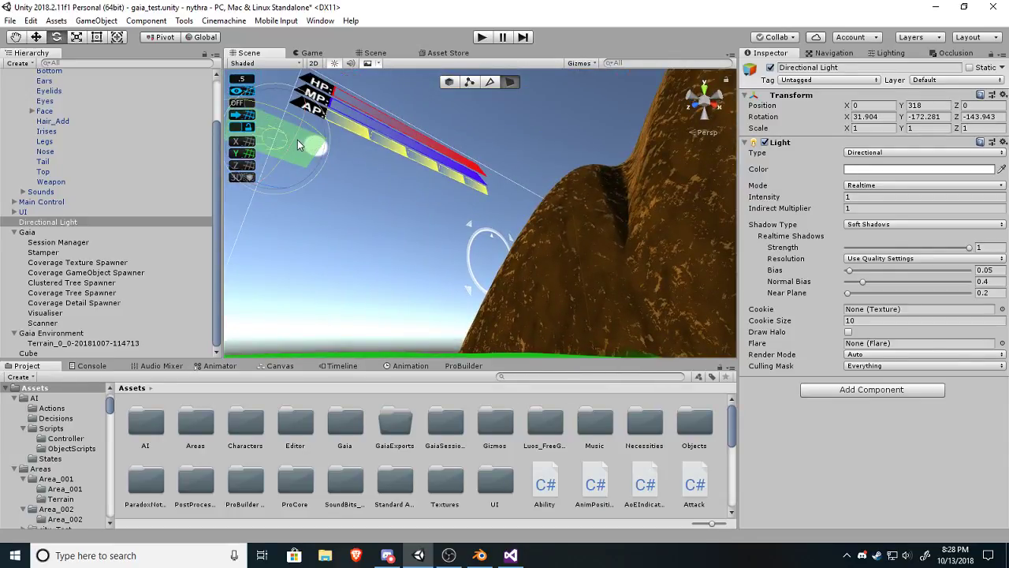
drag(296, 137, 296, 140)
right_drag(295, 141, 580, 186)
key(w)
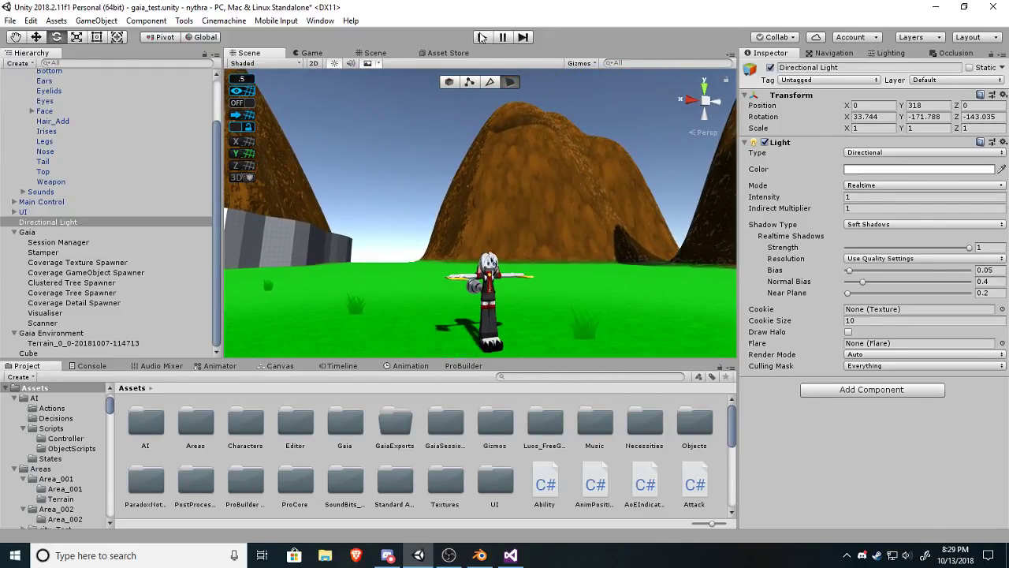
Run the scene in play mode and move the character around to examine its shading and shadow from different directions.
click(482, 37)
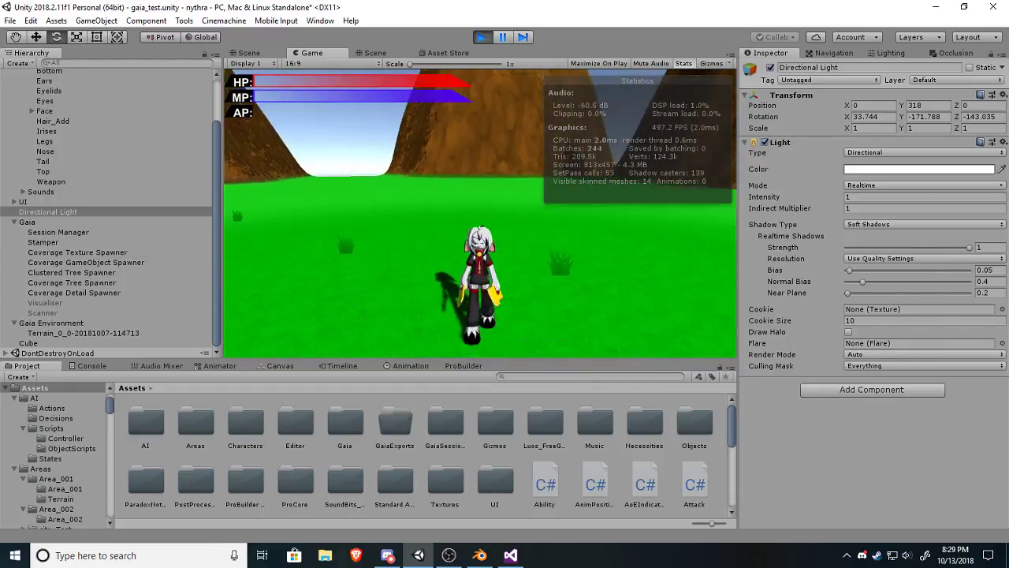
key(s)
key(s)
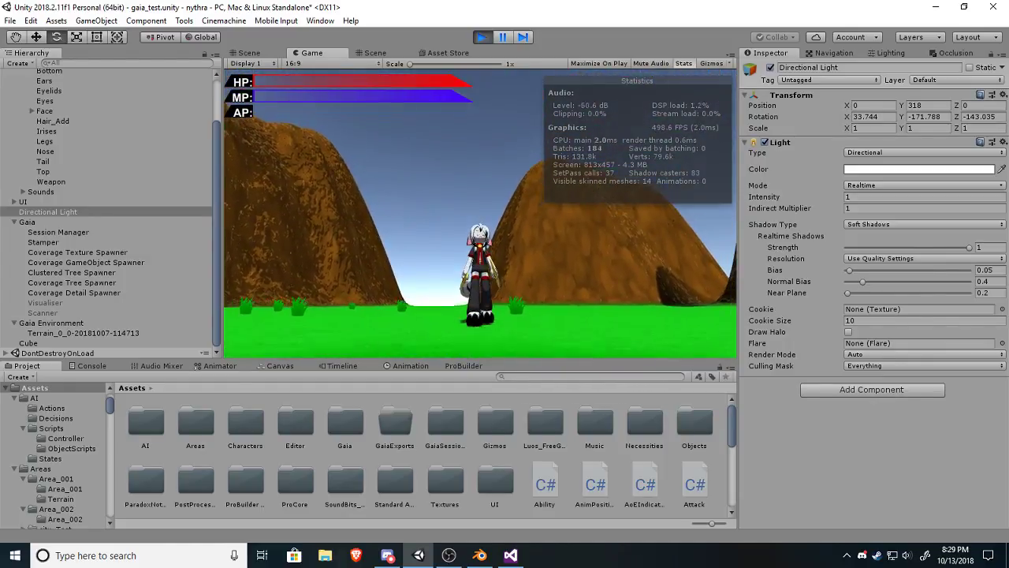
key(s)
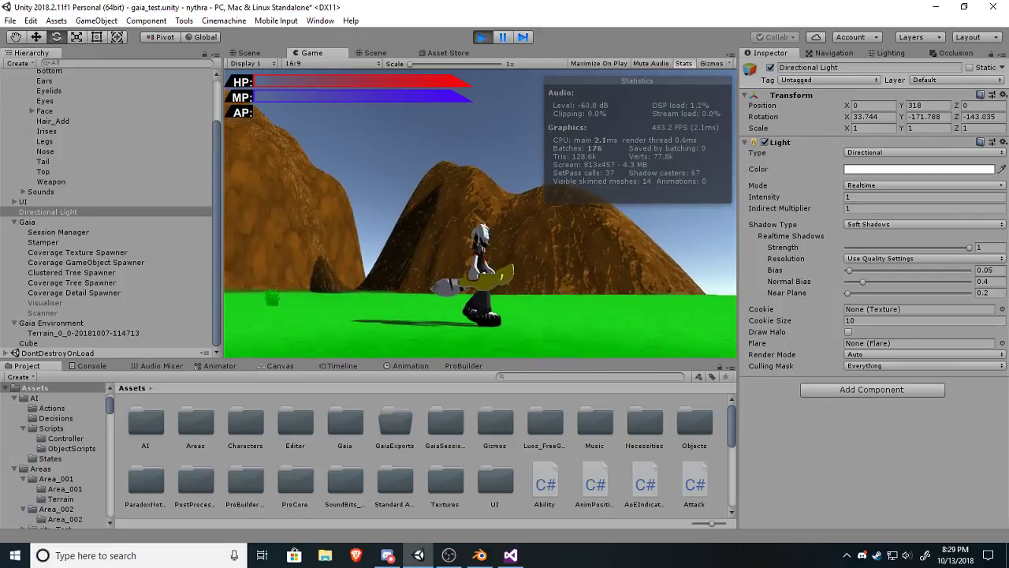
key(d)
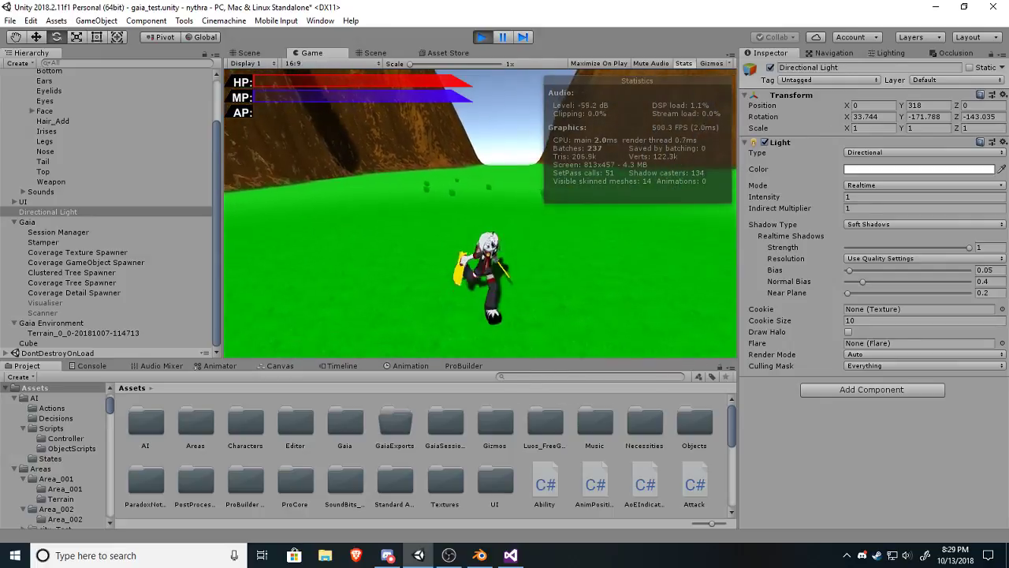
key(d)
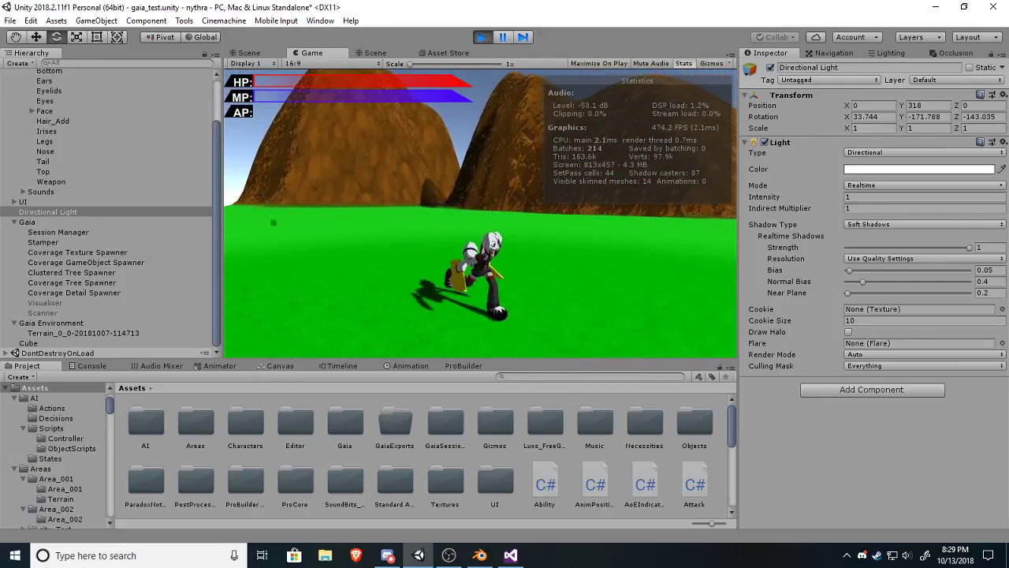
key(d)
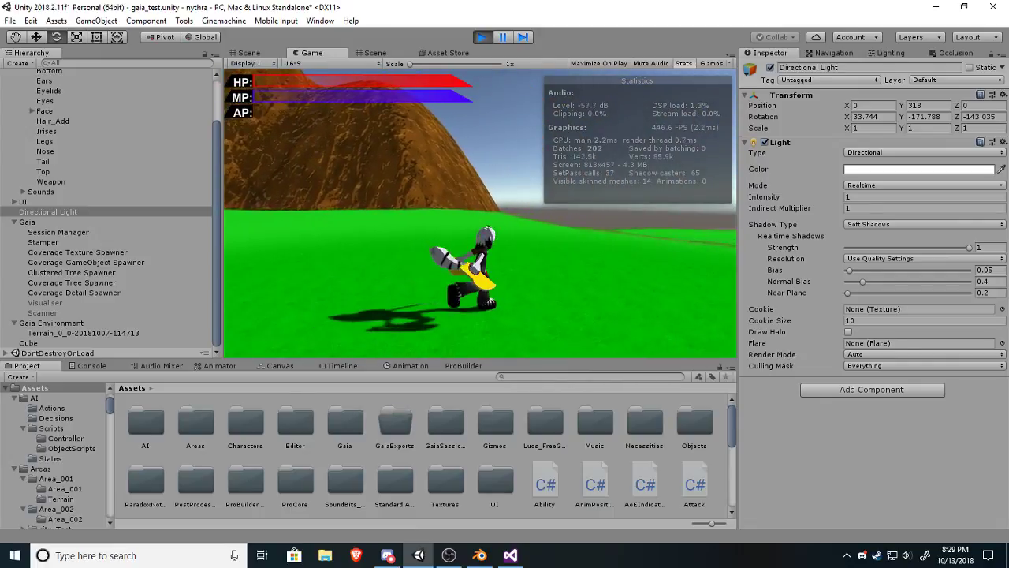
key(w)
key(w)
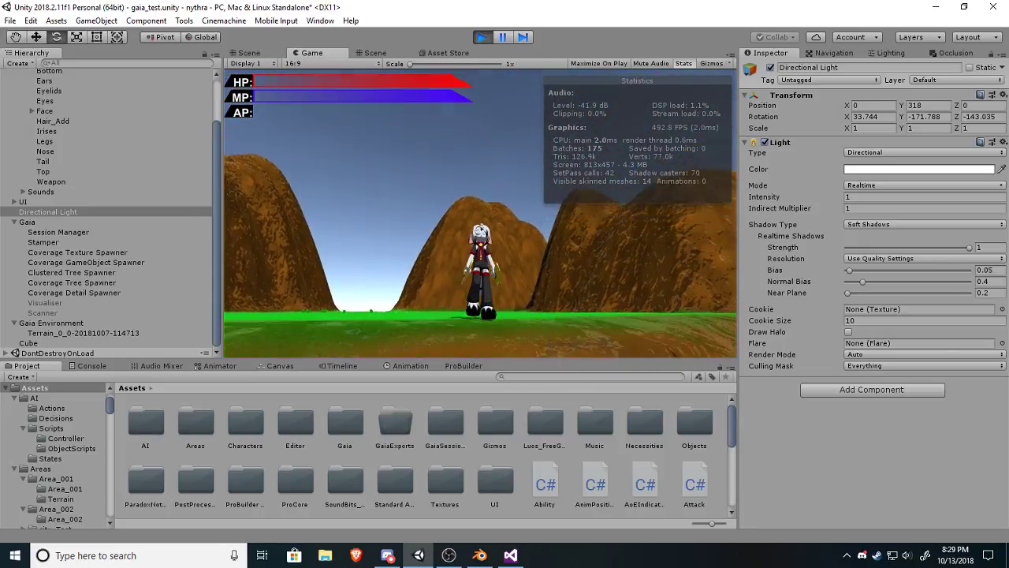
key(s)
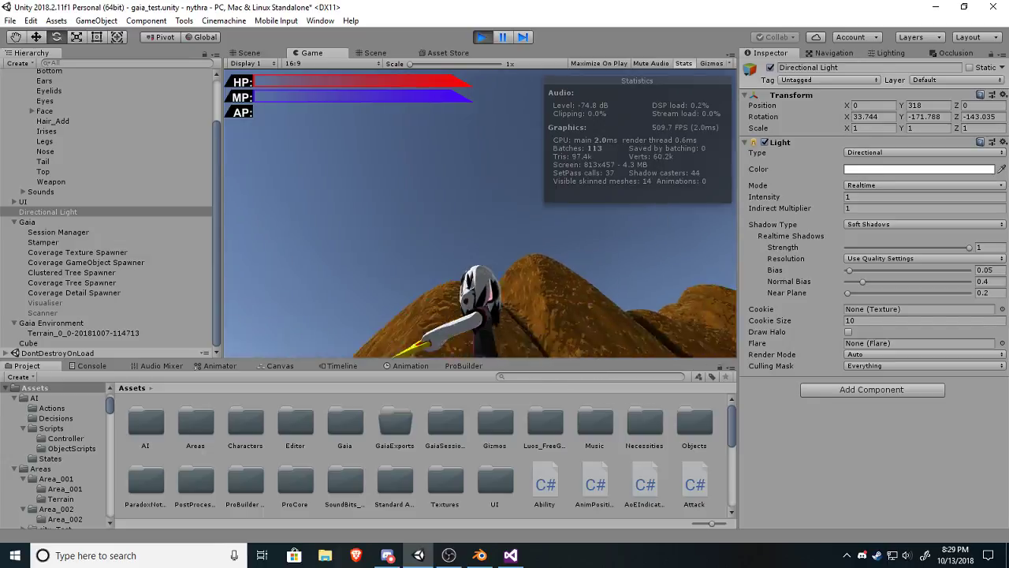
key(w)
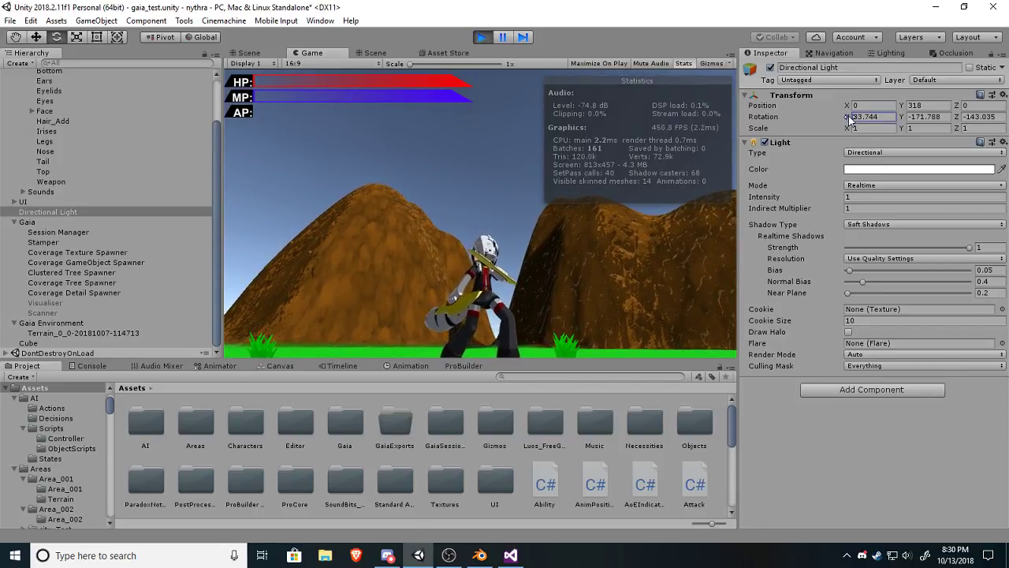
Try other X, Y and Z rotations on the Directional Light in play mode, restore the original rotation, and exit play mode.
drag(820, 118, 543, 144)
drag(65, 124, 666, 128)
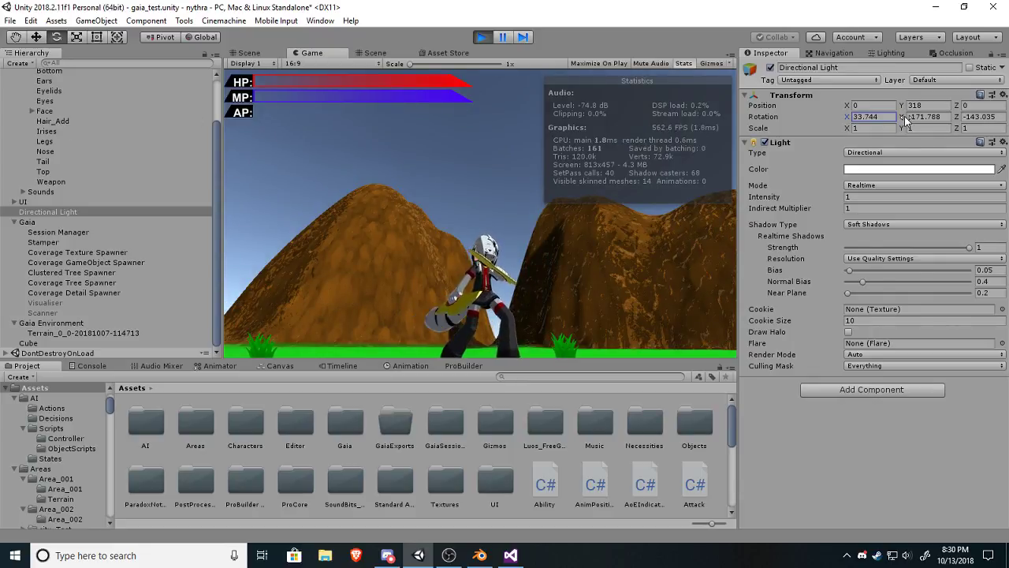
click(958, 117)
drag(958, 117, 668, 208)
key(ctrl+z)
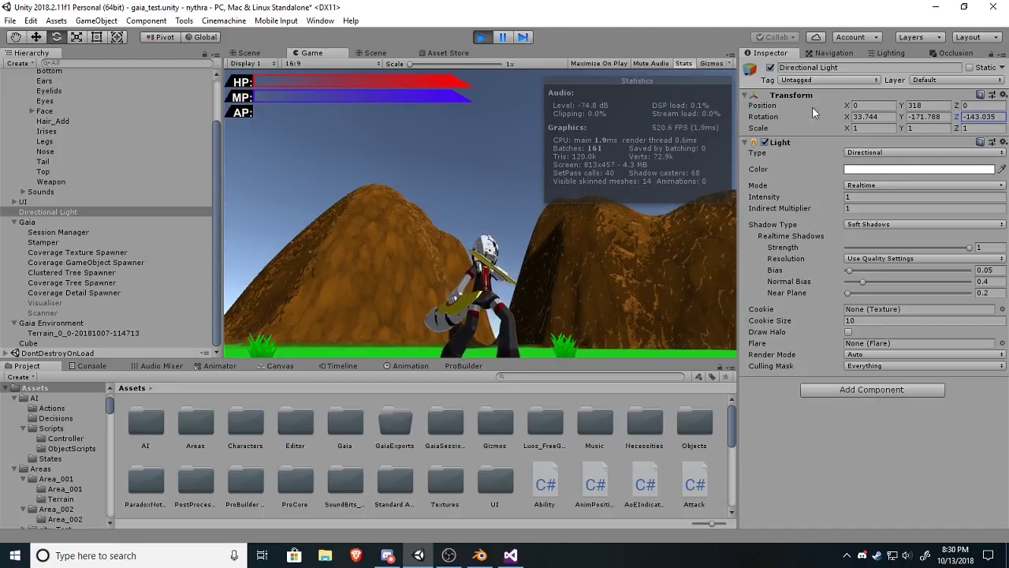
drag(901, 117, 902, 138)
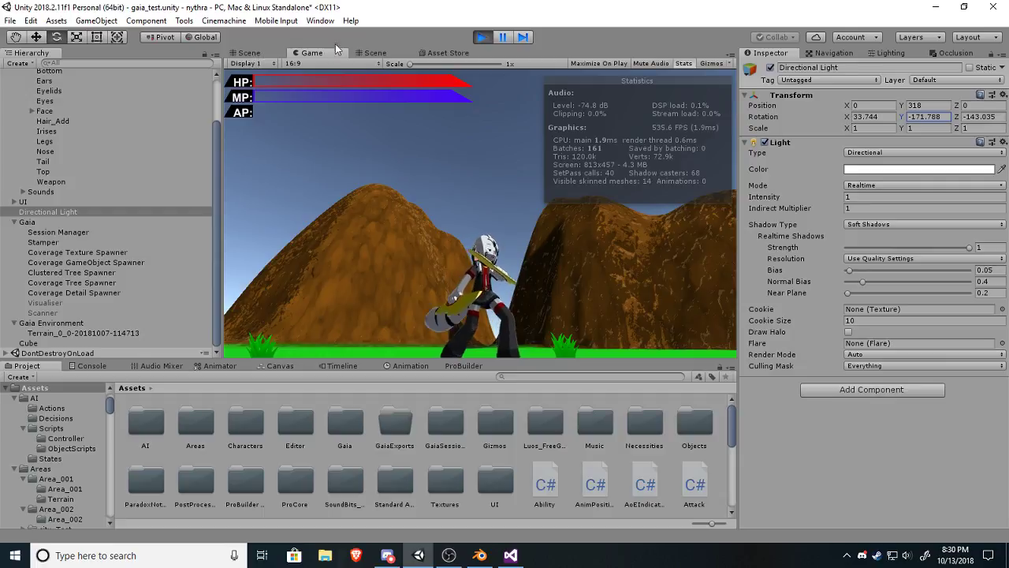
click(480, 37)
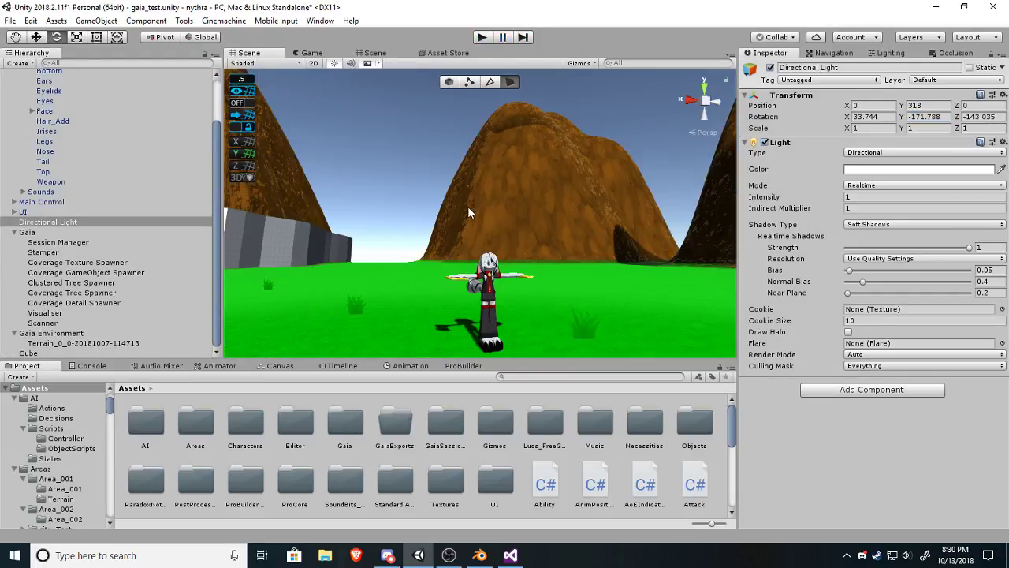
Try rotating the Directional Light to X rotations of 36.61 and 26.17, check the character's face, and undo the changes.
right_drag(467, 207, 671, 148)
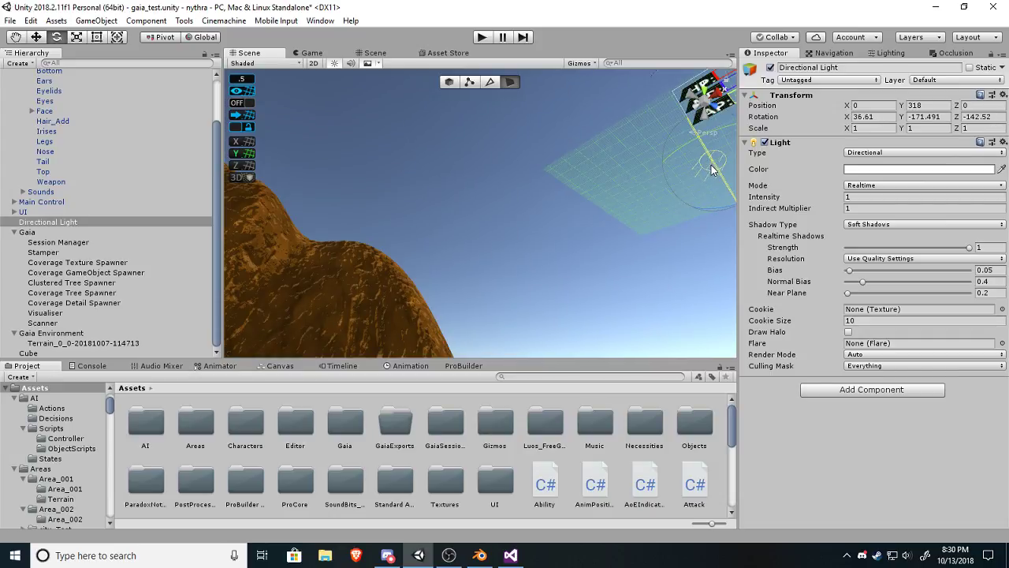
right_drag(689, 173, 391, 266)
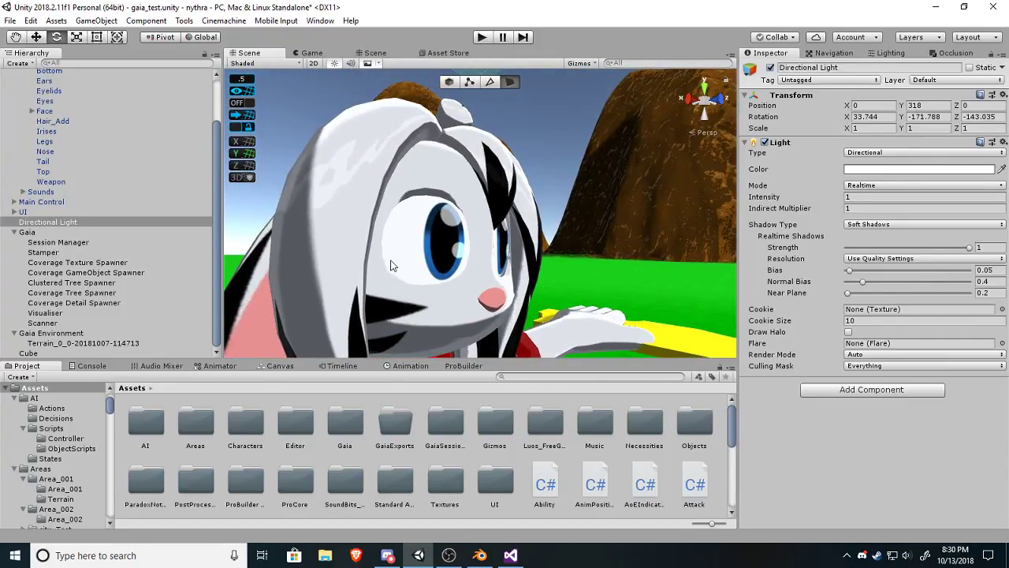
right_drag(485, 242, 593, 236)
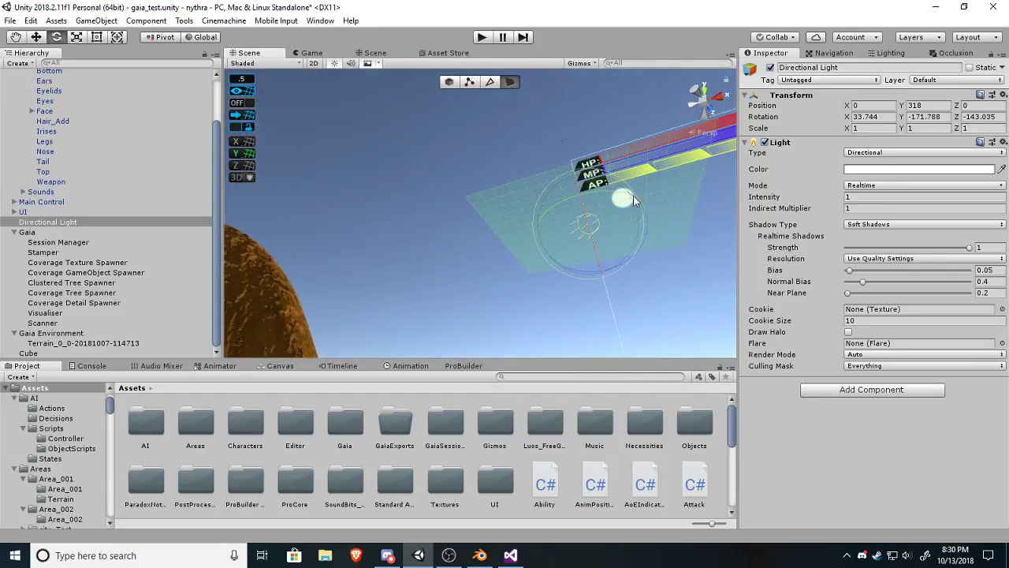
drag(593, 243, 580, 229)
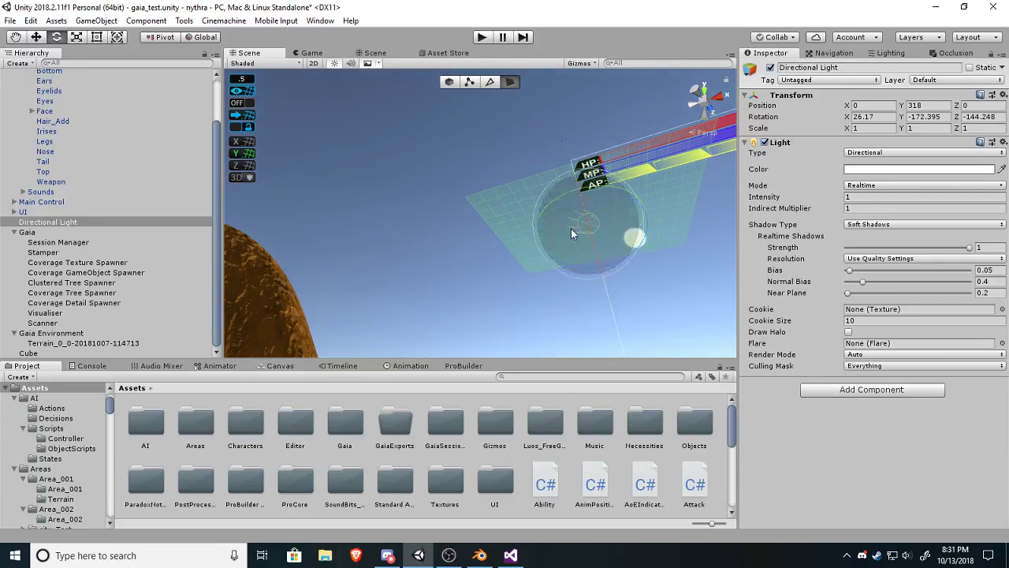
right_drag(571, 229, 217, 317)
alt+drag(447, 221, 353, 251)
scroll(272, 224, up, 6)
key(ctrl+z)
Examine the toon shading on the character's face, body and feet and the shadow cast on the grass.
key(s)
right_drag(352, 251, 677, 165)
right_drag(434, 204, 414, 252)
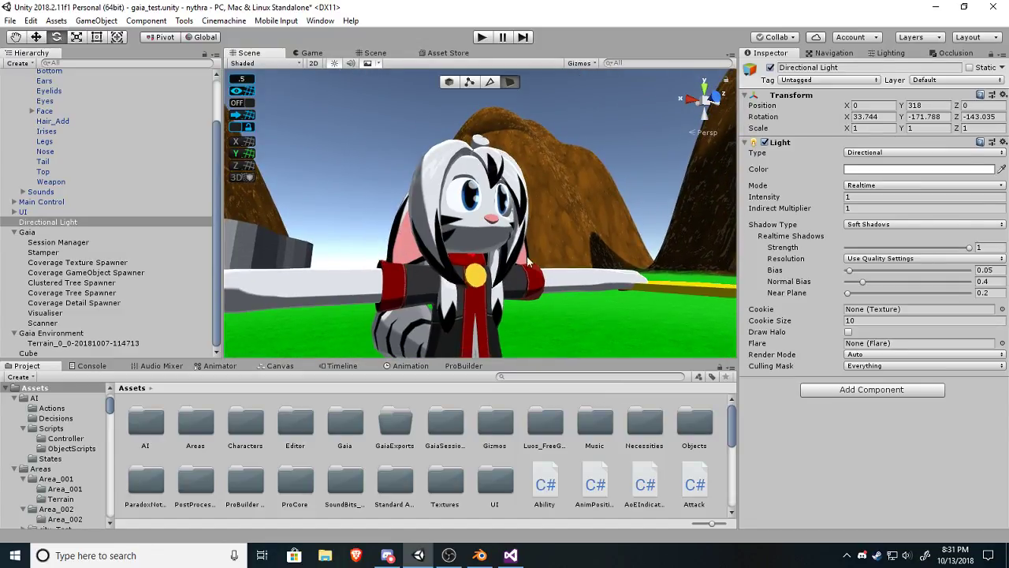
right_drag(561, 253, 551, 407)
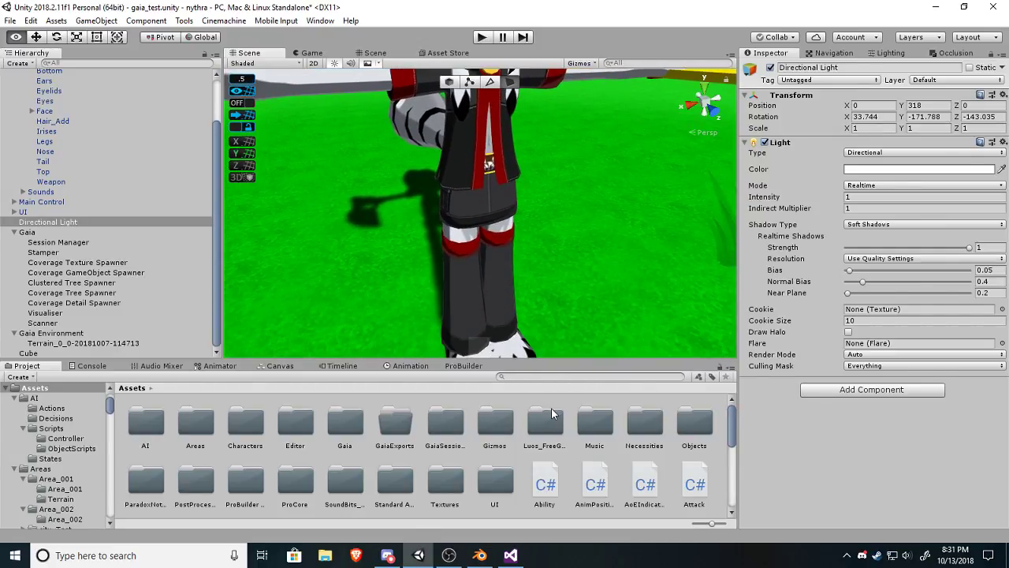
key(s)
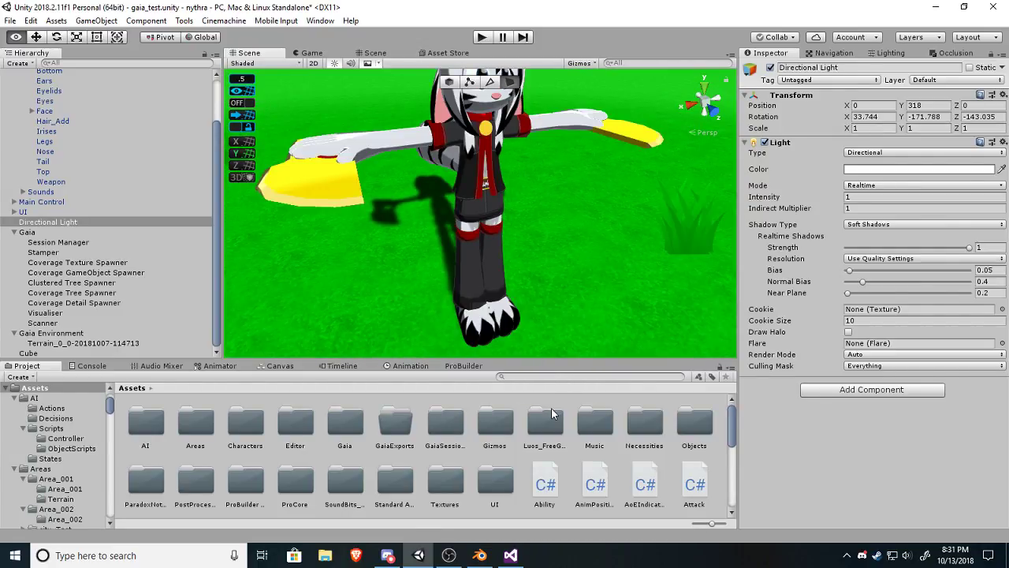
right_drag(551, 407, 494, 273)
key(w)
key(s)
key(w)
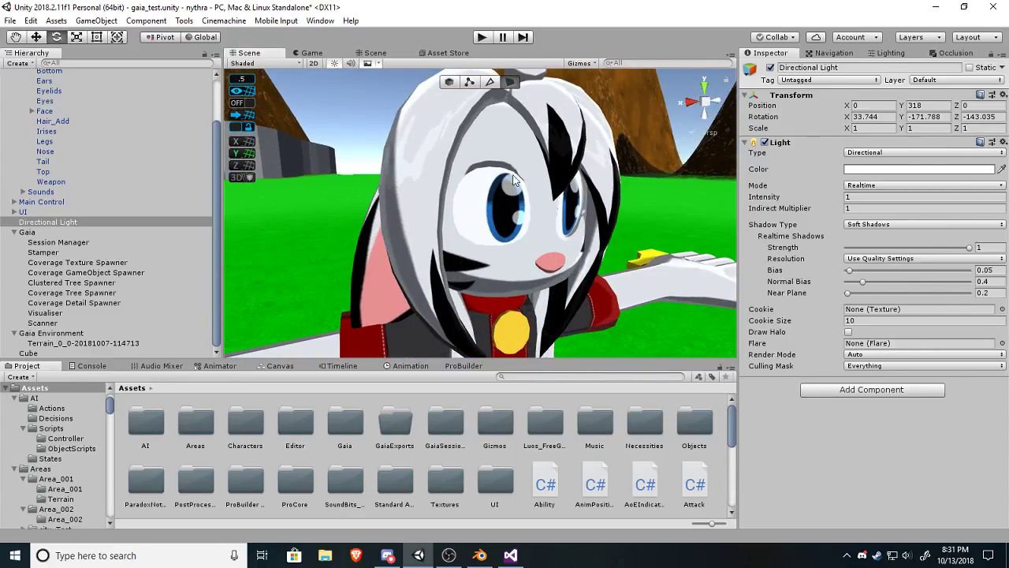
Select the character's Eyes mesh and examine how its Eye_Back material shades from several angles.
click(496, 216)
mouse_move(490, 216)
right_down()
mouse_move(500, 220)
mouse_move(493, 229)
right_up()
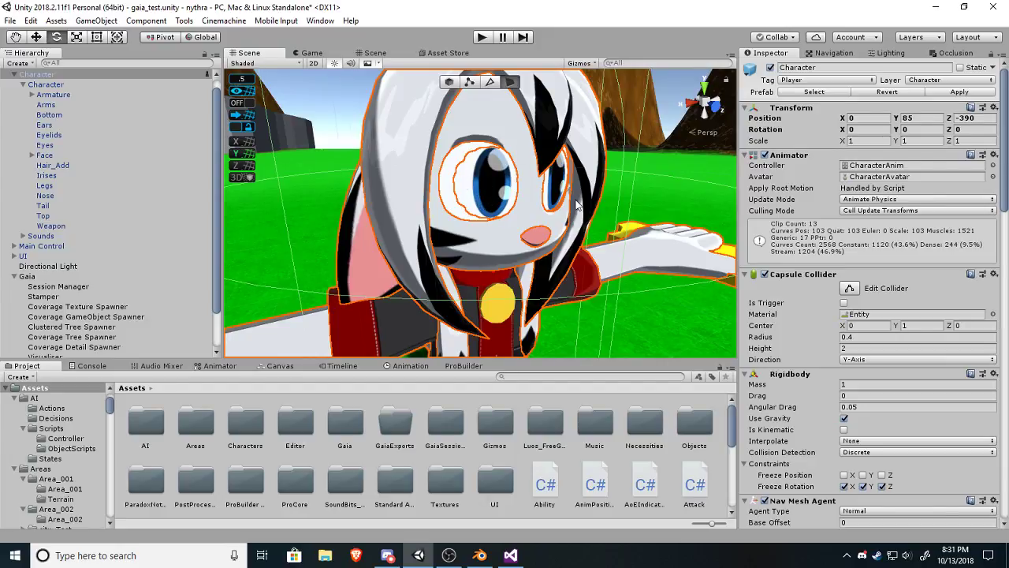
click(452, 211)
alt+drag(463, 220, 417, 211)
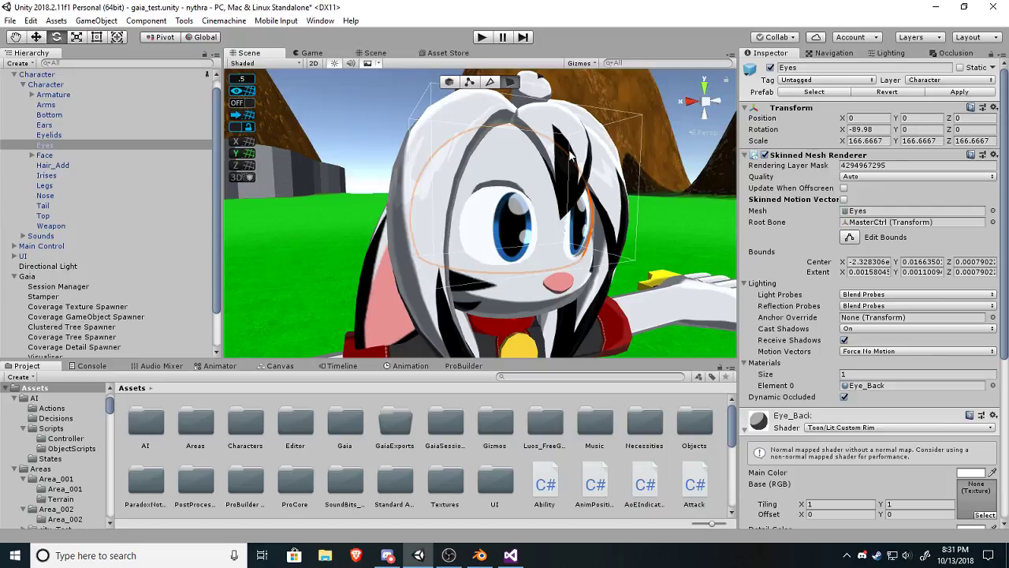
right_drag(624, 188, 499, 219)
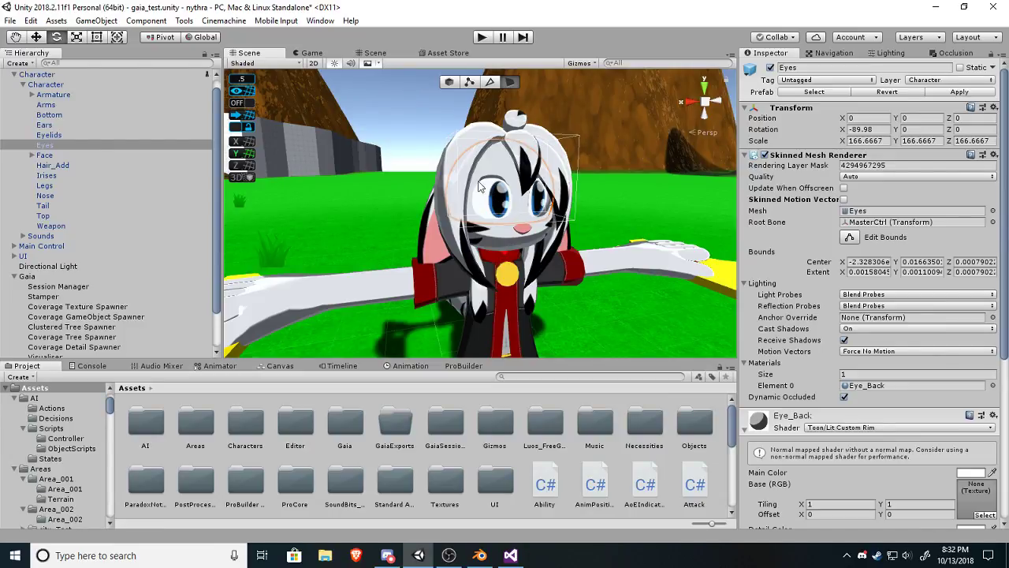
right_drag(499, 220, 524, 212)
key(w)
key(s)
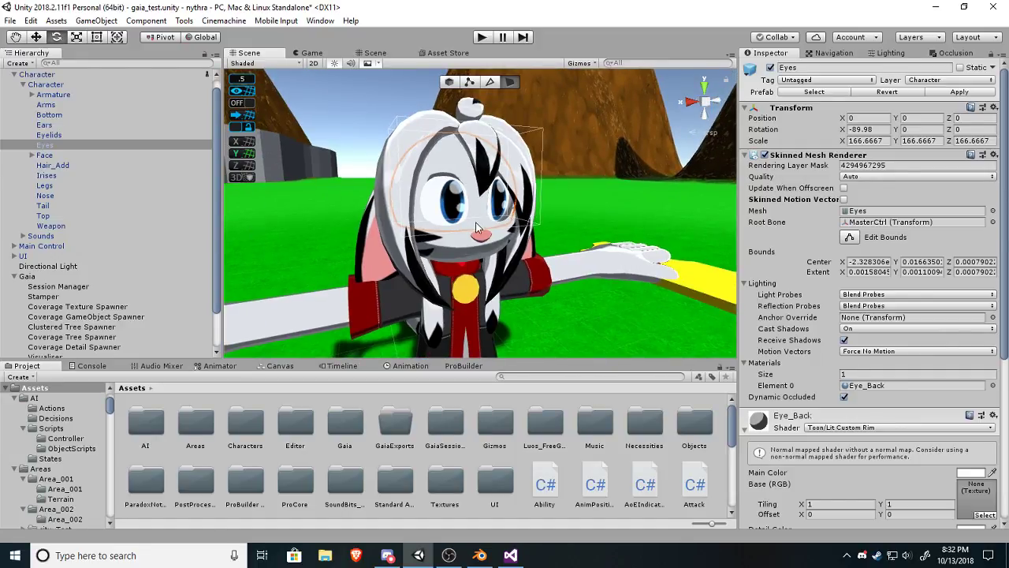
Select the Irises mesh, expand its spirit_iris material settings and locate the Albedo texture in the project.
right_drag(458, 184, 446, 206)
key(w)
key(s)
click(446, 207)
click(446, 207)
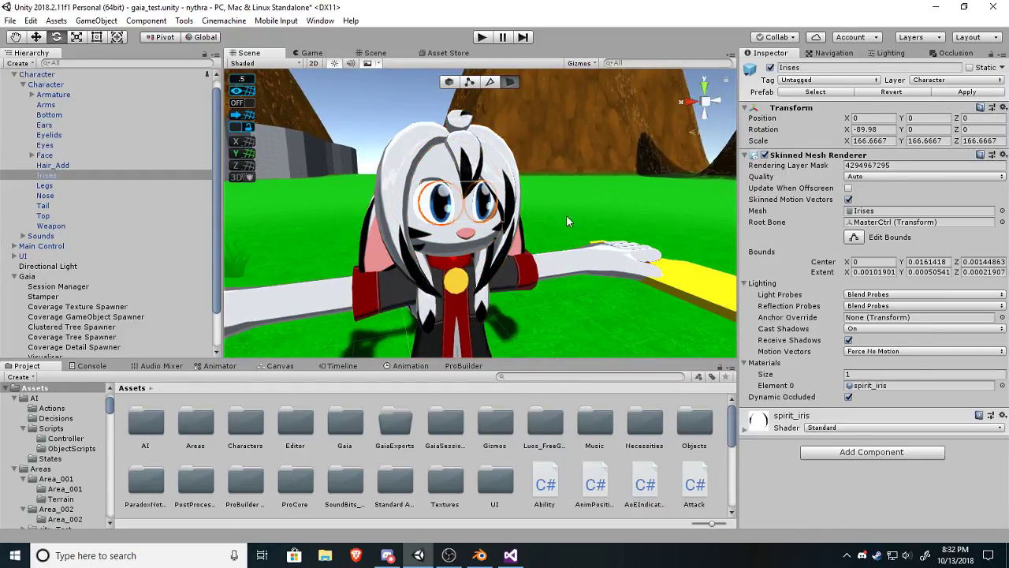
click(743, 432)
scroll(763, 412, down, 5)
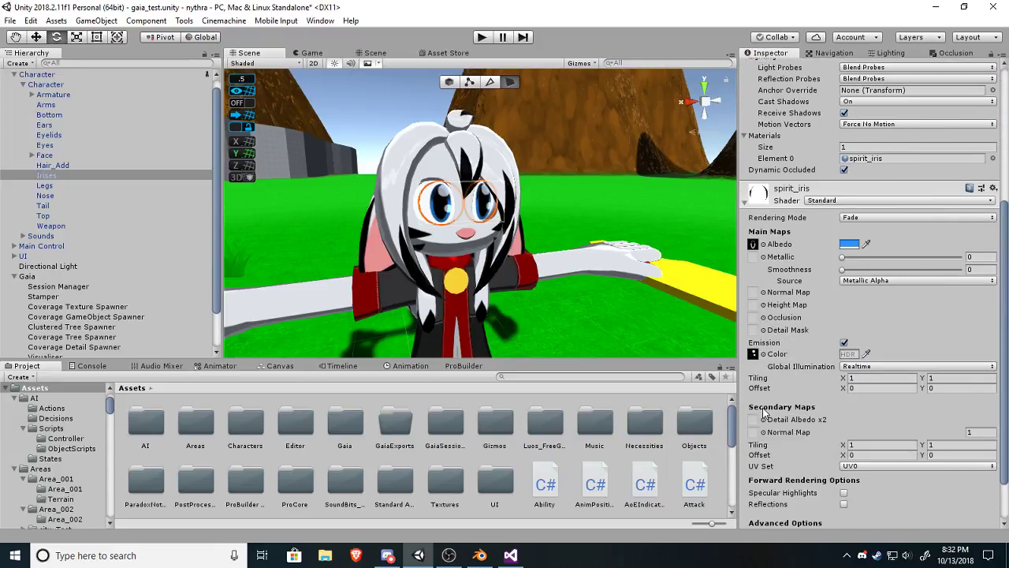
click(755, 245)
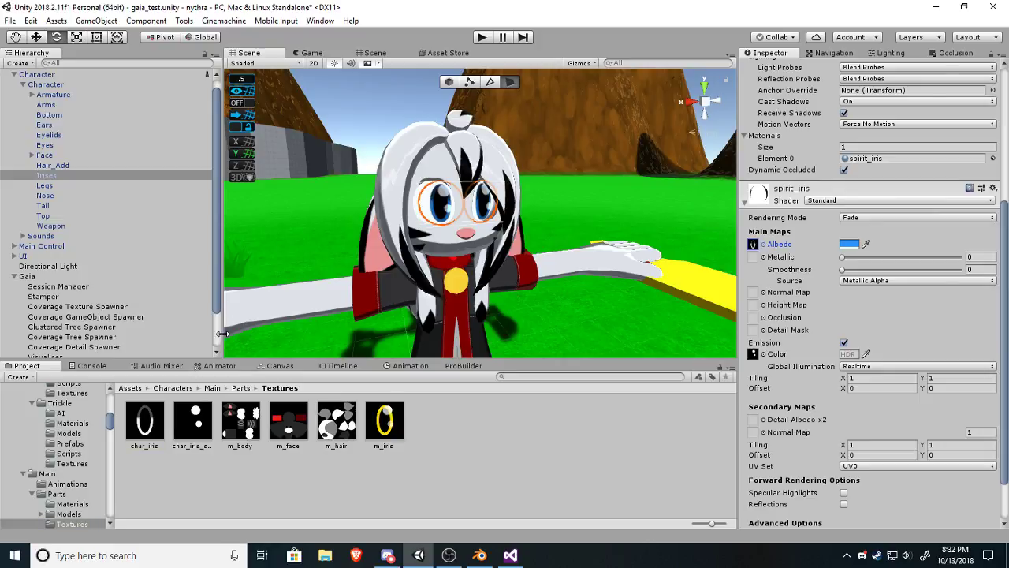
Inspect the char_iris_shine texture's import settings and return to the Irises mesh's spirit_iris material.
click(196, 420)
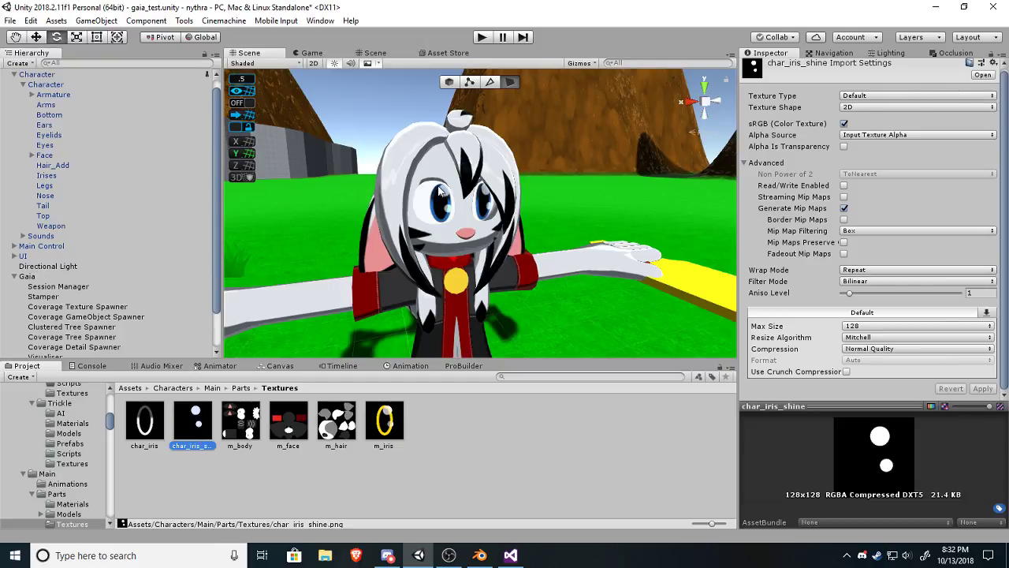
click(443, 211)
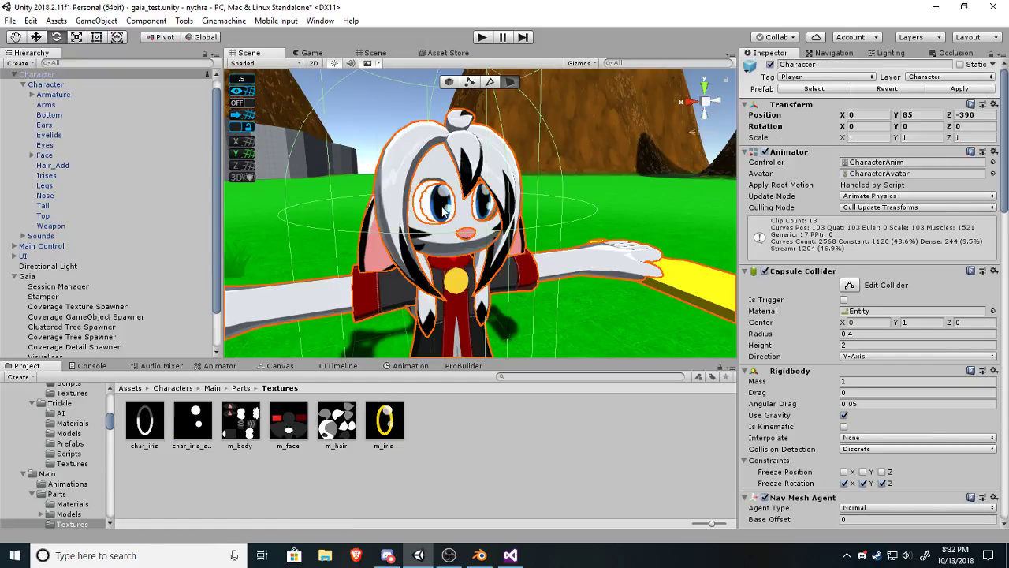
click(444, 212)
scroll(817, 380, down, 5)
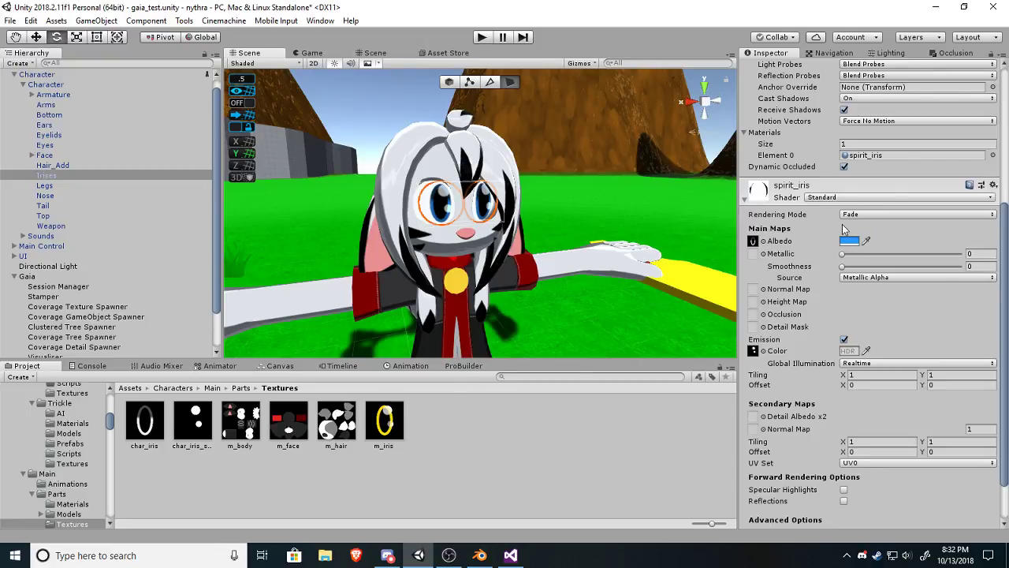
Deselect the Irises mesh and examine the character's shading at close range and from further away.
alt+drag(659, 219, 438, 271)
scroll(470, 285, down, 5)
click(416, 144)
scroll(440, 224, down, 5)
scroll(439, 224, up, 5)
scroll(446, 250, up, 5)
scroll(447, 250, down, 5)
scroll(436, 276, up, 5)
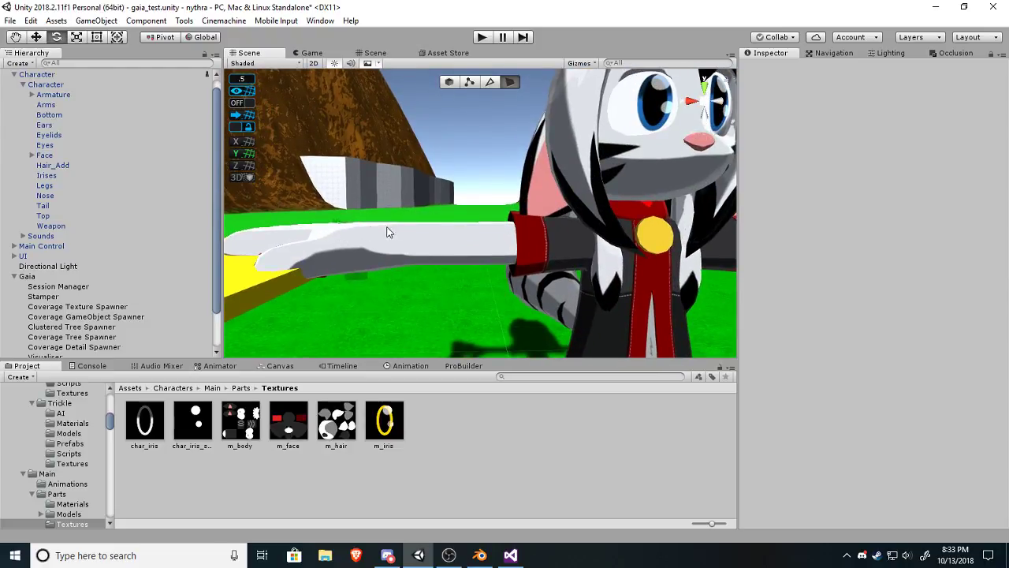
Examine the toon shading on the character's face, hair, arms and clothes against the terrain and mountains from several angles.
alt+drag(507, 245, 577, 297)
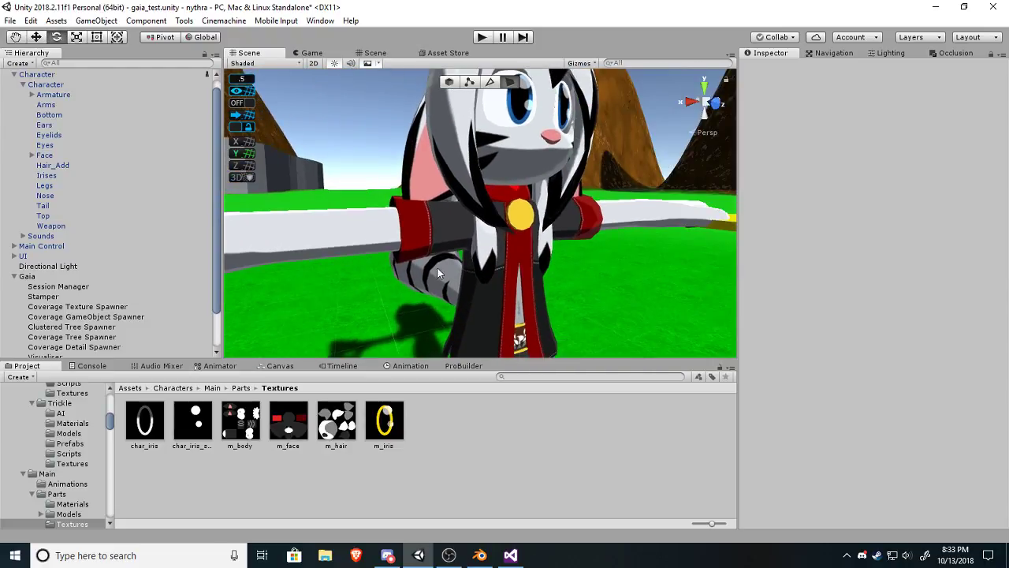
alt+drag(437, 266, 434, 250)
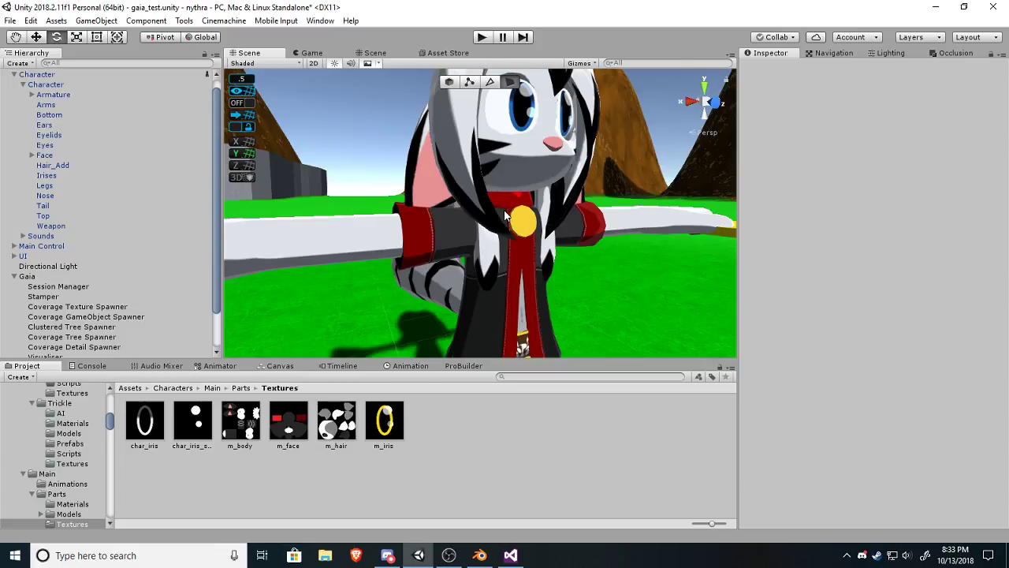
alt+drag(505, 214, 475, 185)
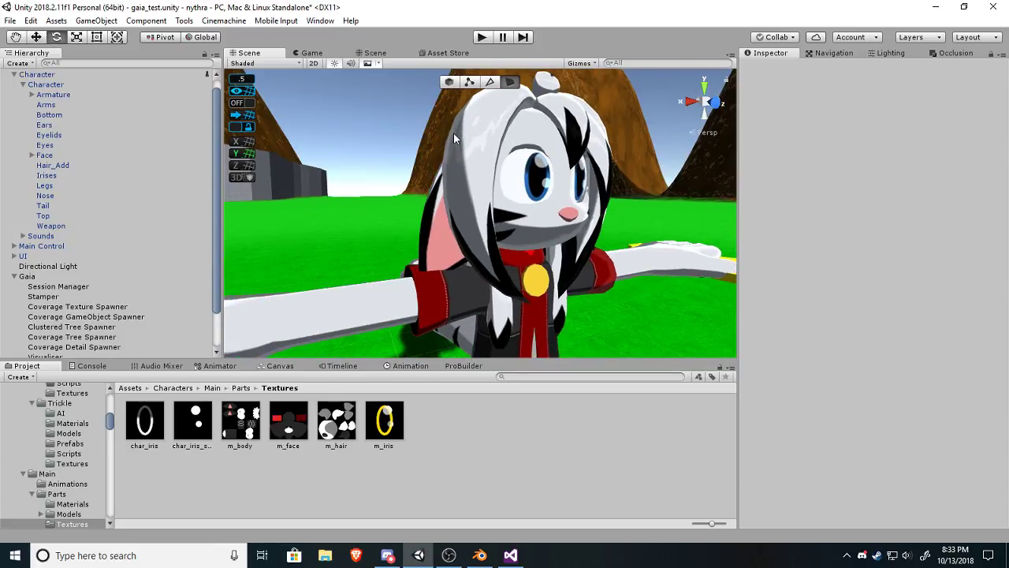
middle_drag(479, 142, 396, 230)
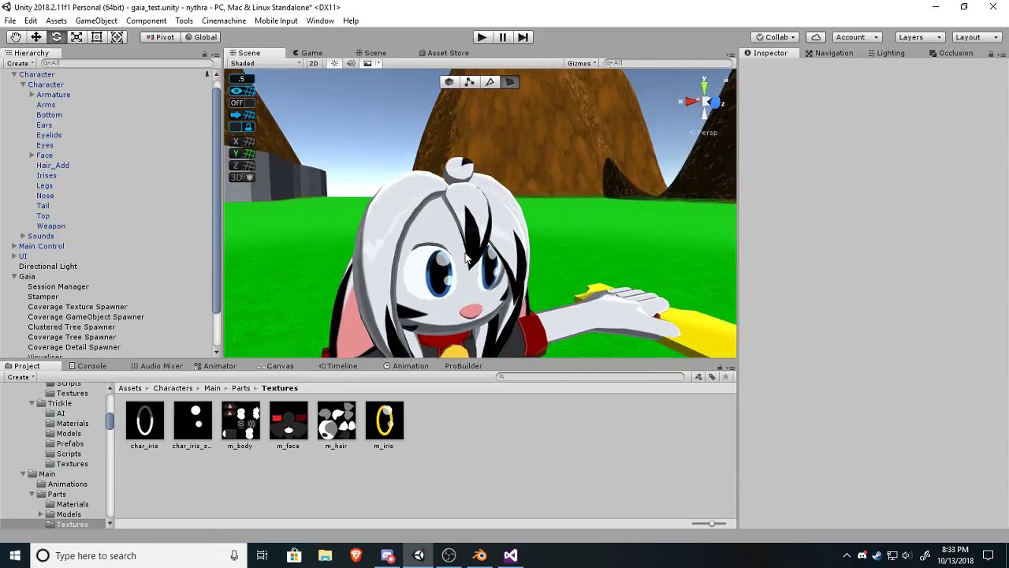
right_drag(471, 255, 505, 234)
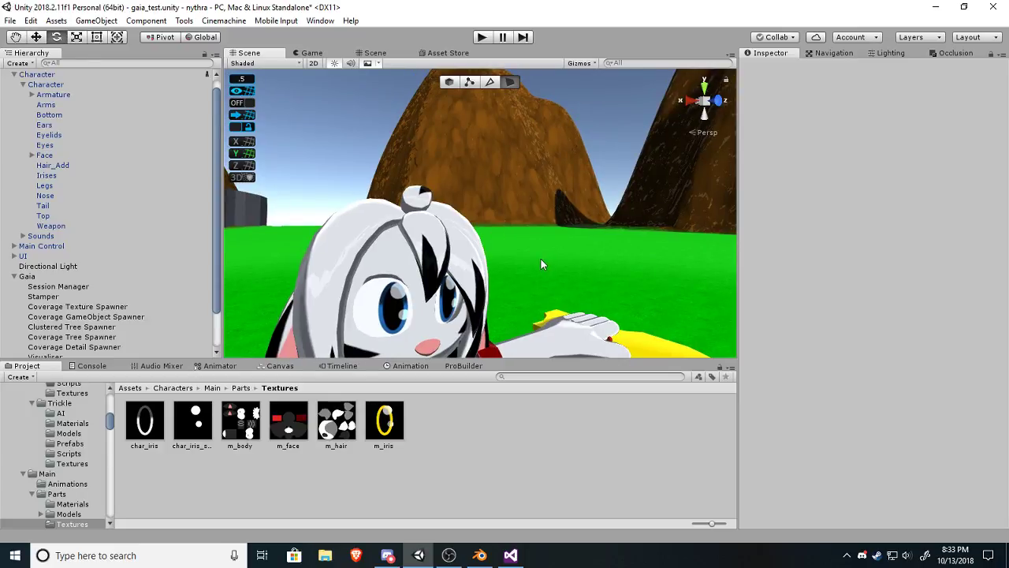
alt+drag(534, 270, 400, 270)
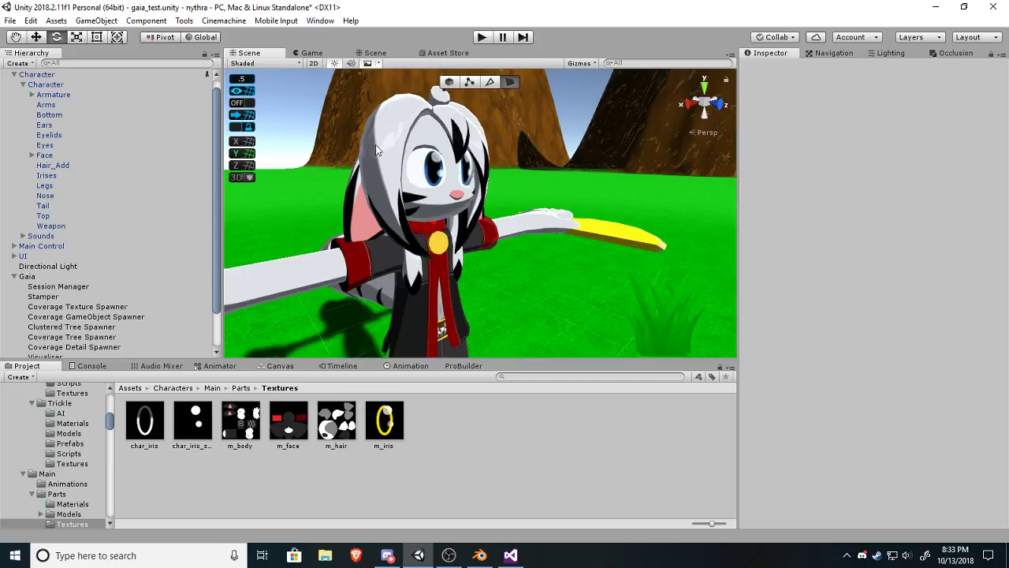
alt+drag(391, 144, 455, 171)
right_drag(455, 170, 216, 171)
right_drag(404, 223, 399, 234)
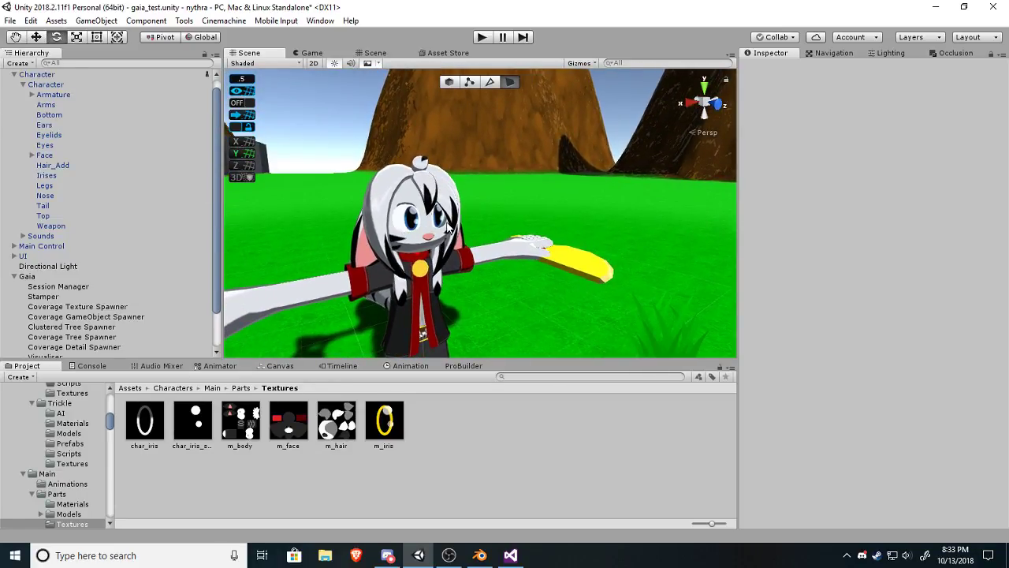
mouse_move(437, 285)
middle_down()
mouse_move(443, 276)
mouse_move(439, 284)
middle_up()
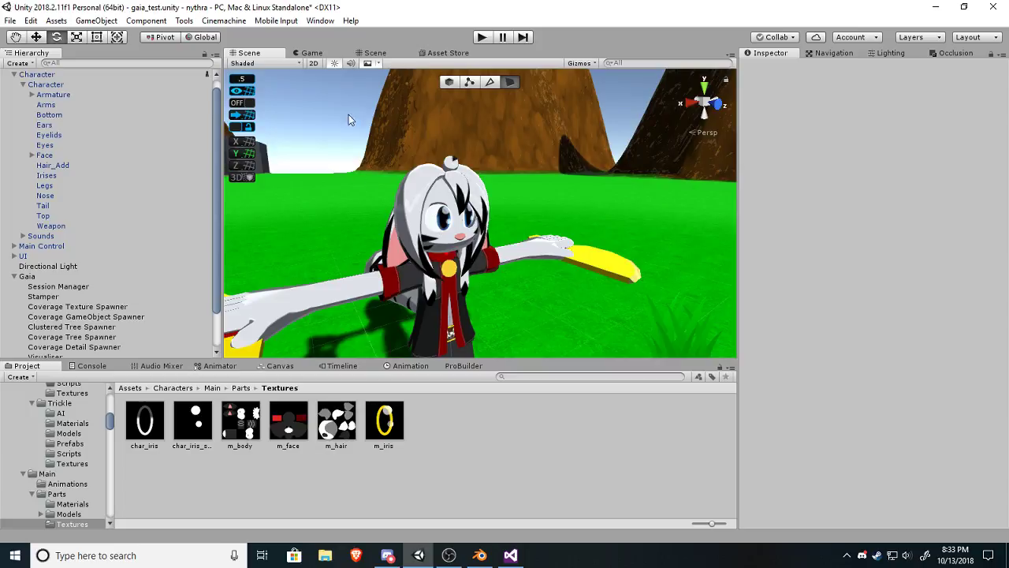
right_drag(369, 177, 390, 60)
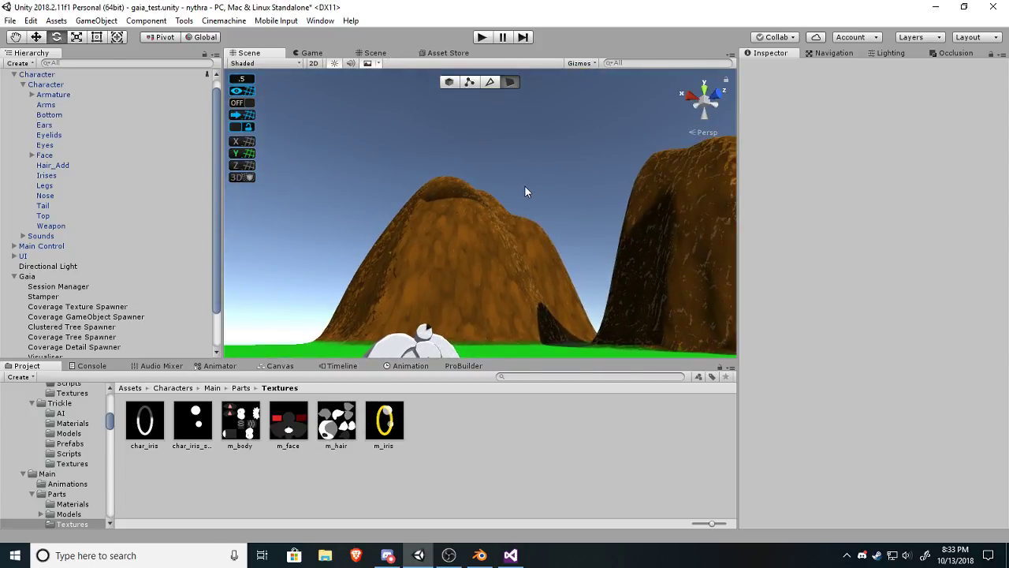
right_drag(527, 192, 489, 339)
Browse the project's Assets to the Shaders folder under Standard Assets > Effects > ToonShading.
click(131, 388)
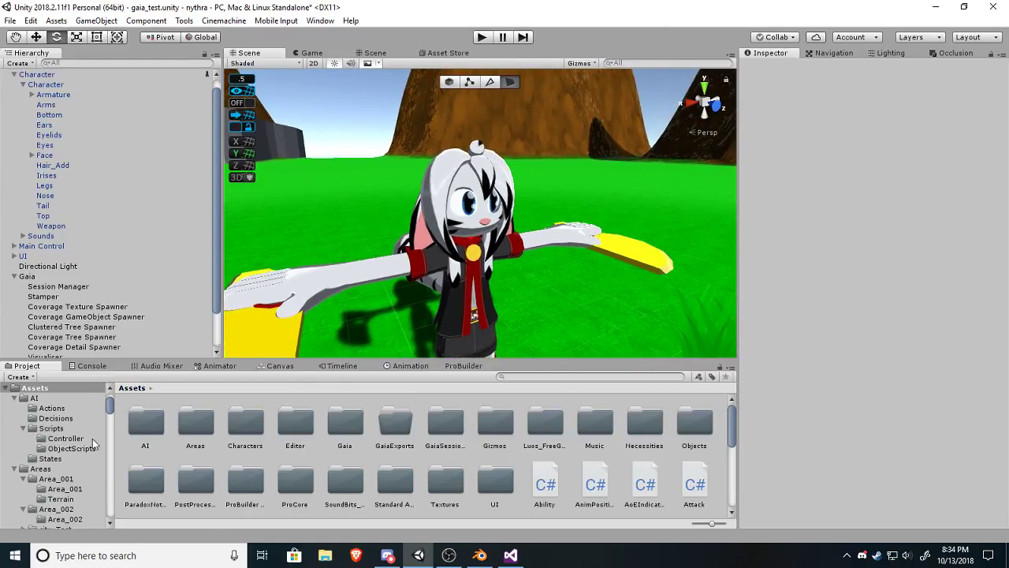
scroll(92, 444, down, 10)
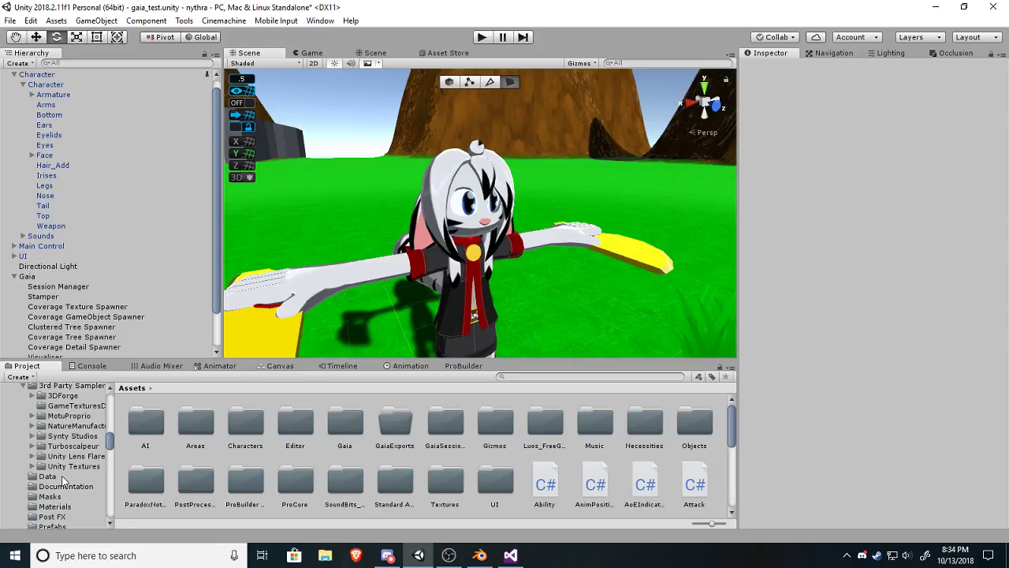
scroll(68, 452, down, 15)
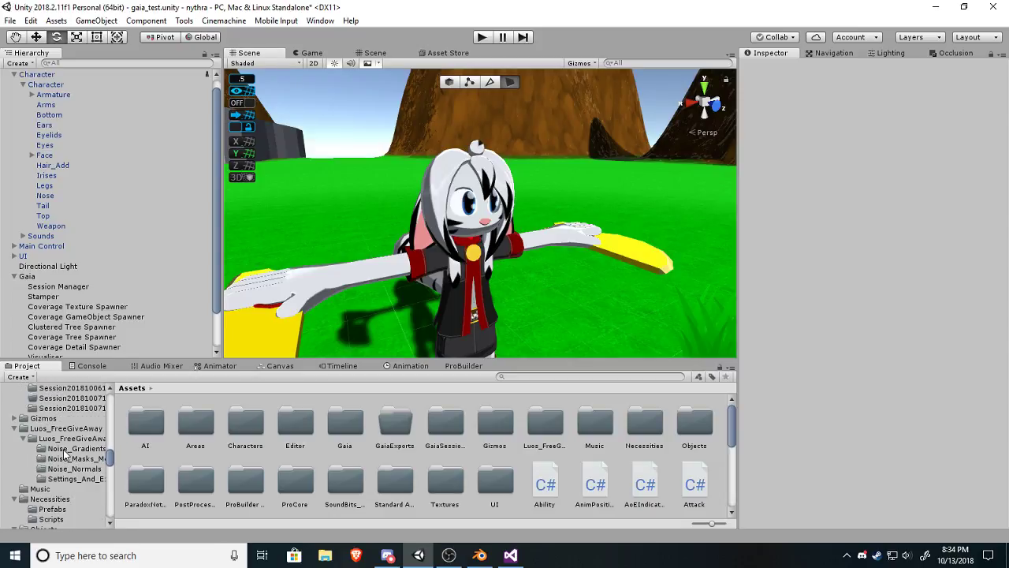
scroll(66, 456, down, 5)
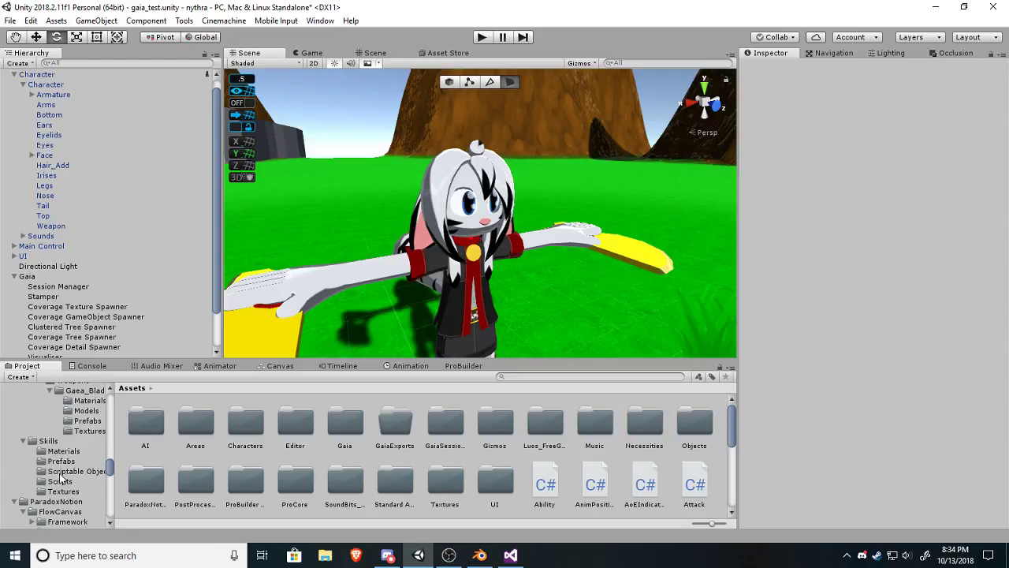
scroll(60, 477, down, 15)
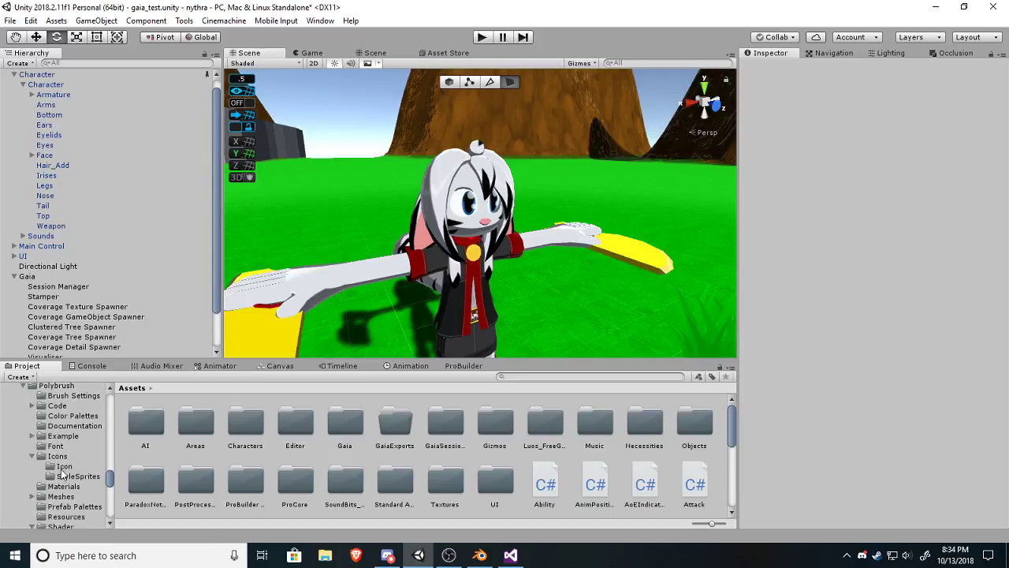
scroll(52, 435, up, 2)
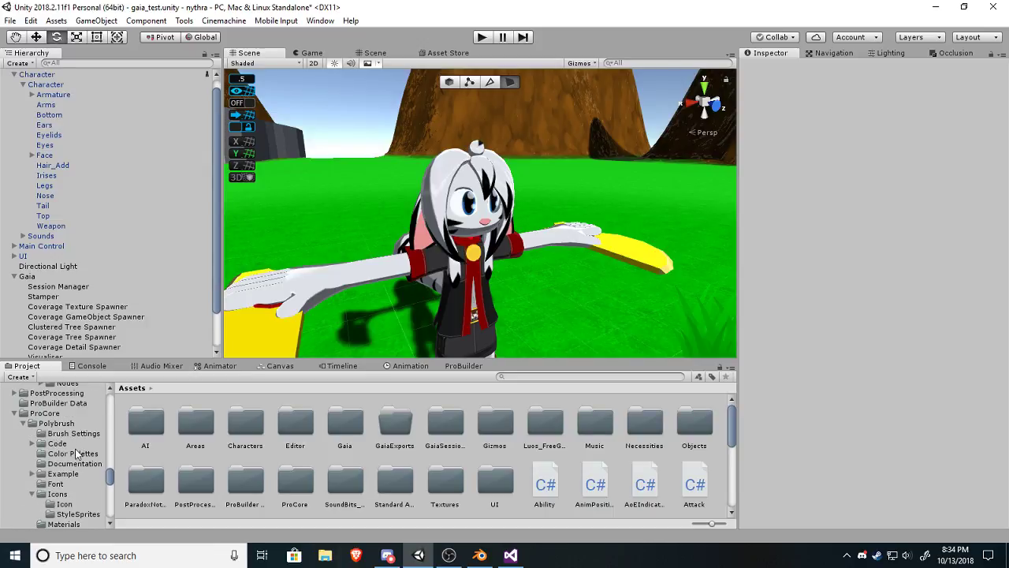
scroll(74, 454, down, 10)
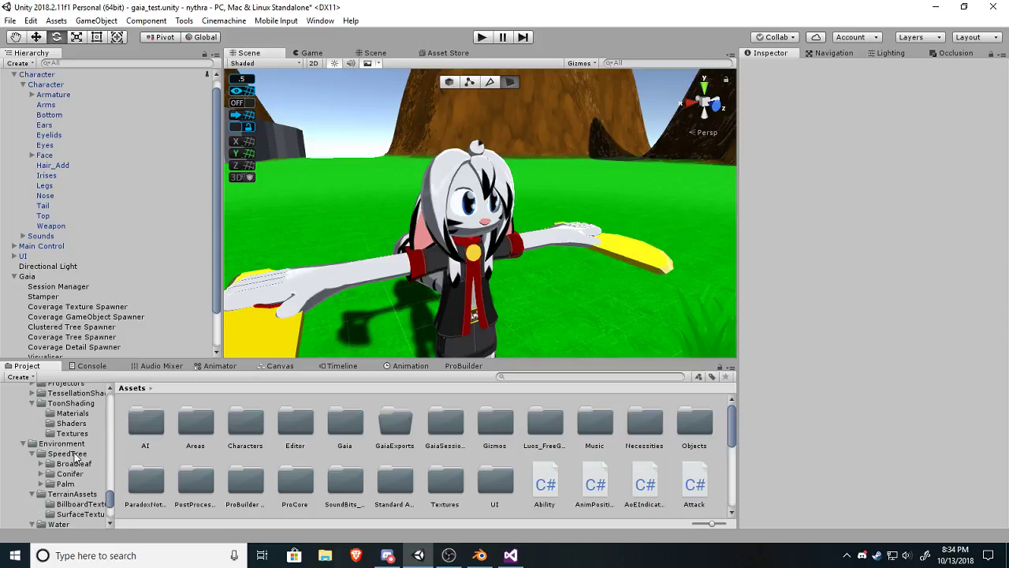
scroll(75, 456, up, 2)
click(70, 461)
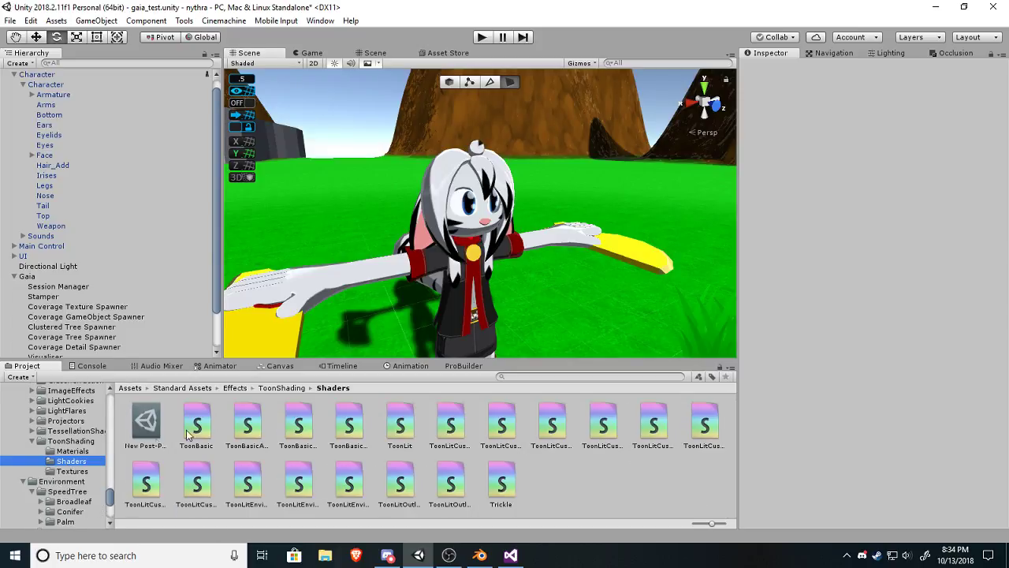
Look through the ToonBasic shader variants and open the ToonLit shader's code in Visual Studio.
click(250, 426)
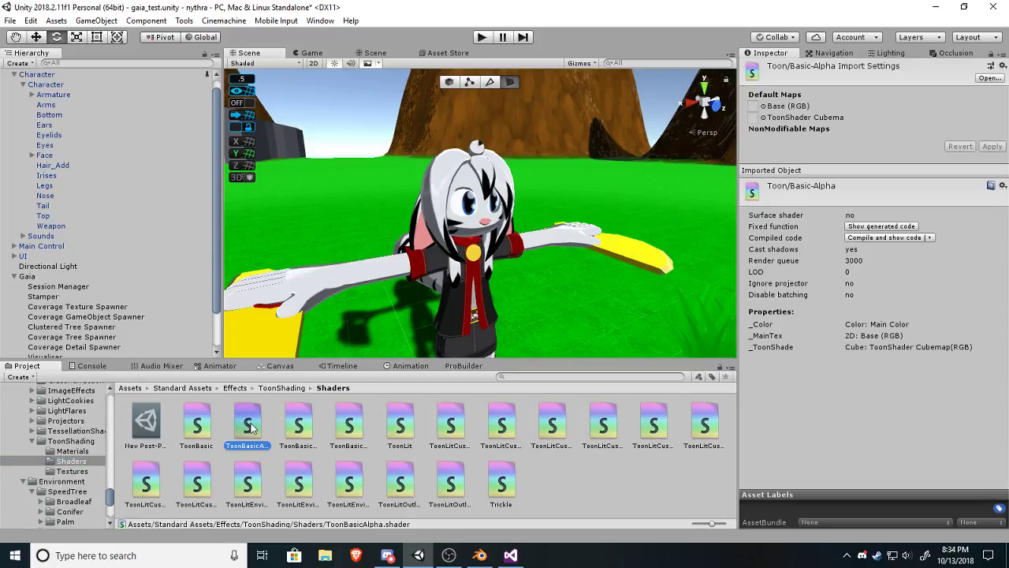
click(304, 428)
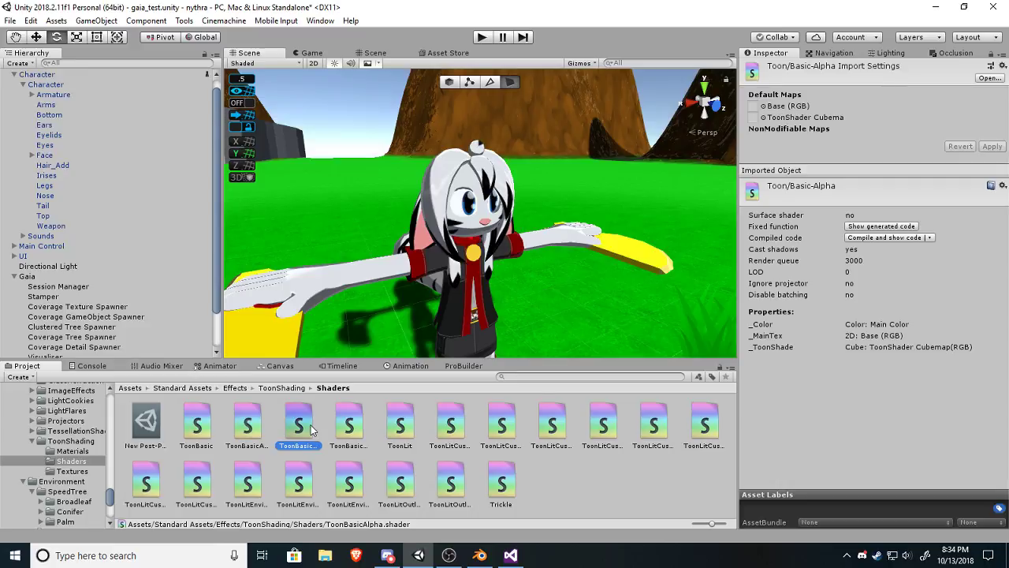
click(350, 427)
click(400, 419)
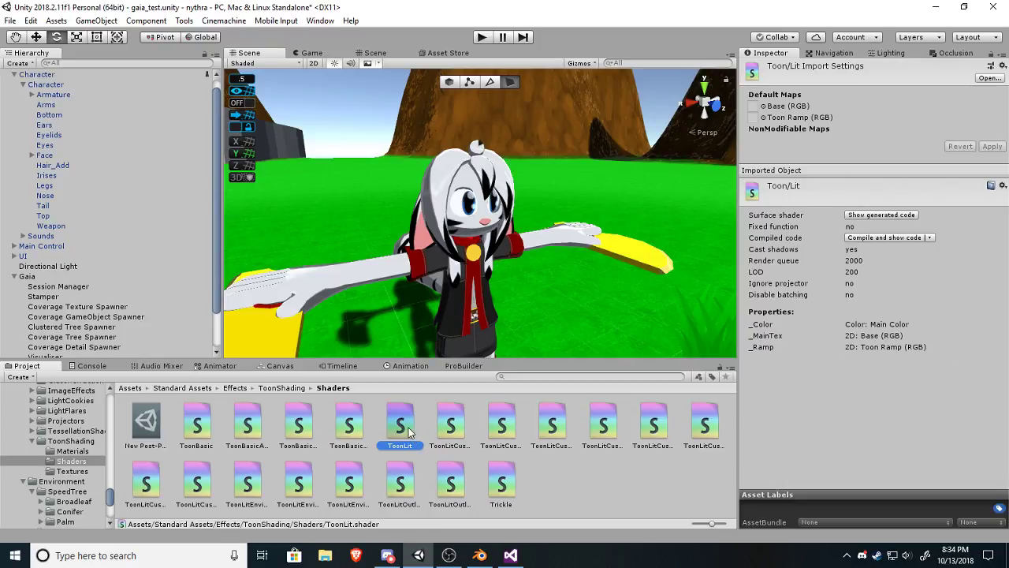
double_click(402, 425)
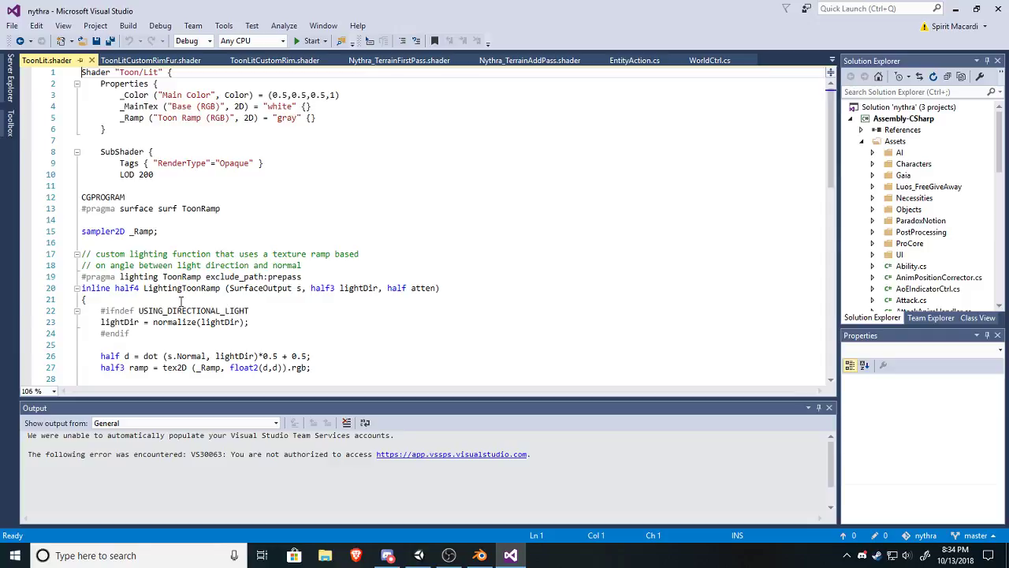
Copy the "*0.5 + 0.5" term from the dot product line of ToonLit.shader's LightingToonRamp function.
scroll(187, 301, down, 1)
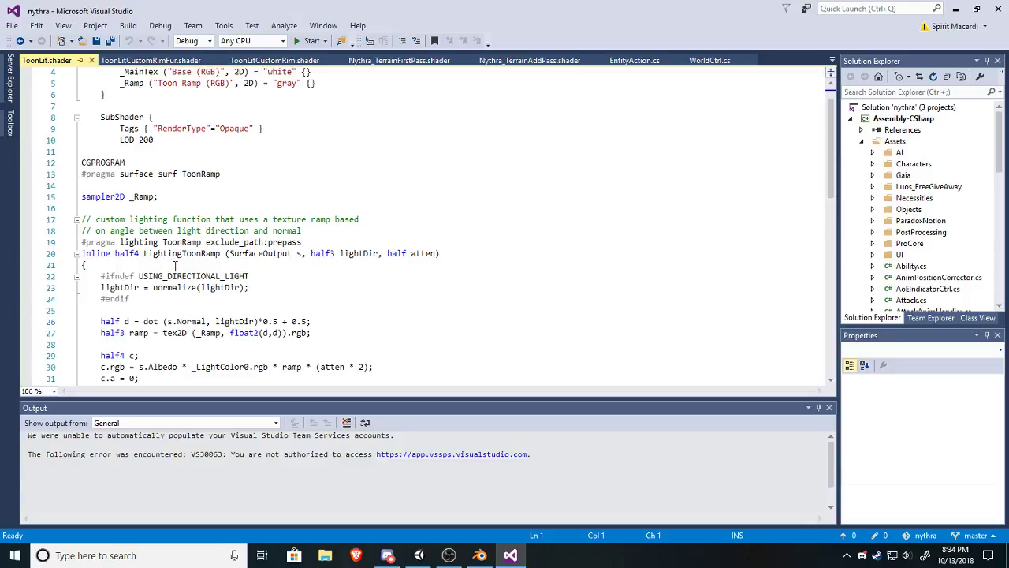
scroll(198, 279, down, 1)
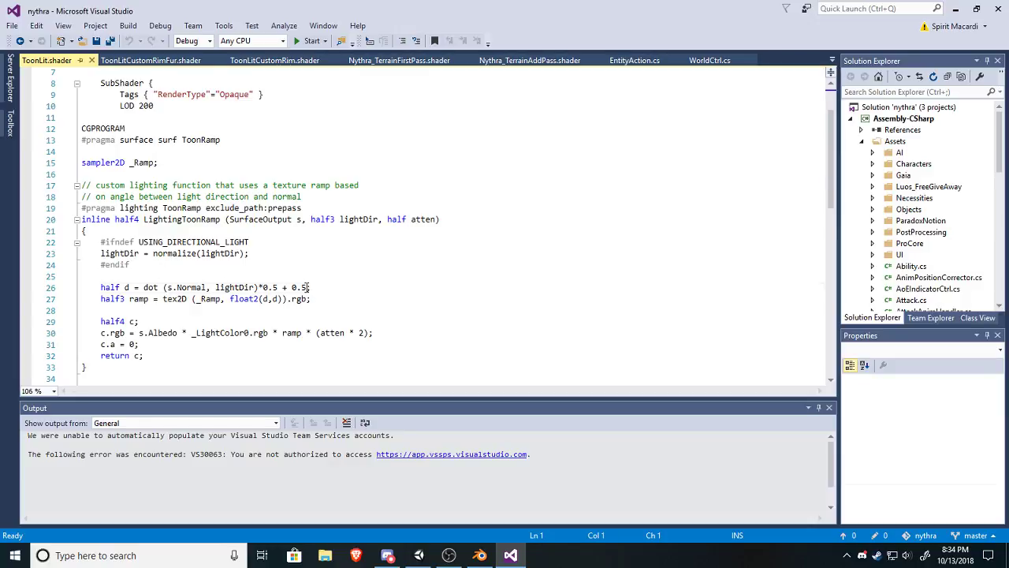
drag(307, 287, 260, 288)
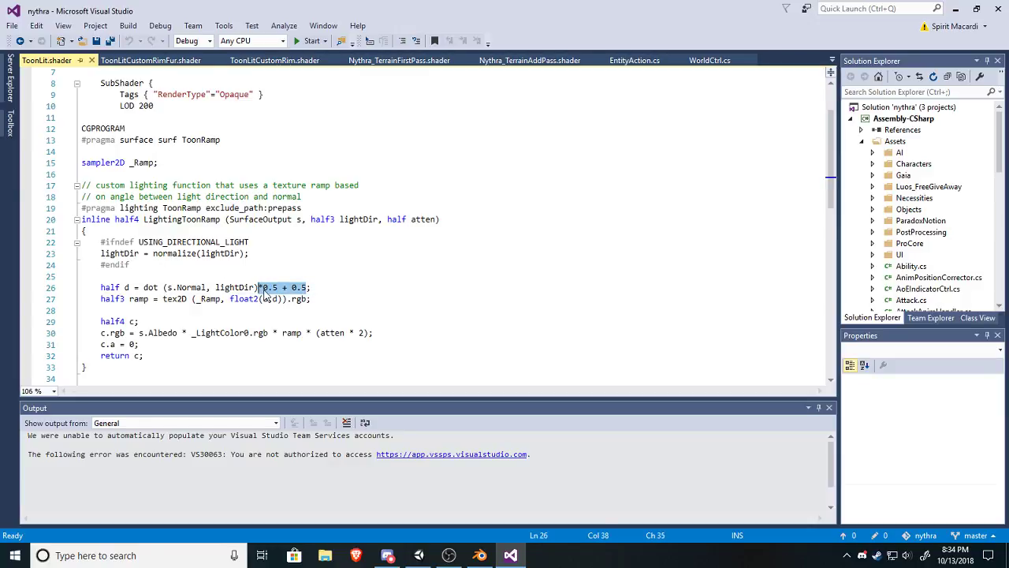
right_click(266, 296)
click(297, 462)
Append "*0.5 + 0.5" to the NdotL dot product in ToonLitCustomRim.shader's LightingRamp function and save the file.
click(275, 61)
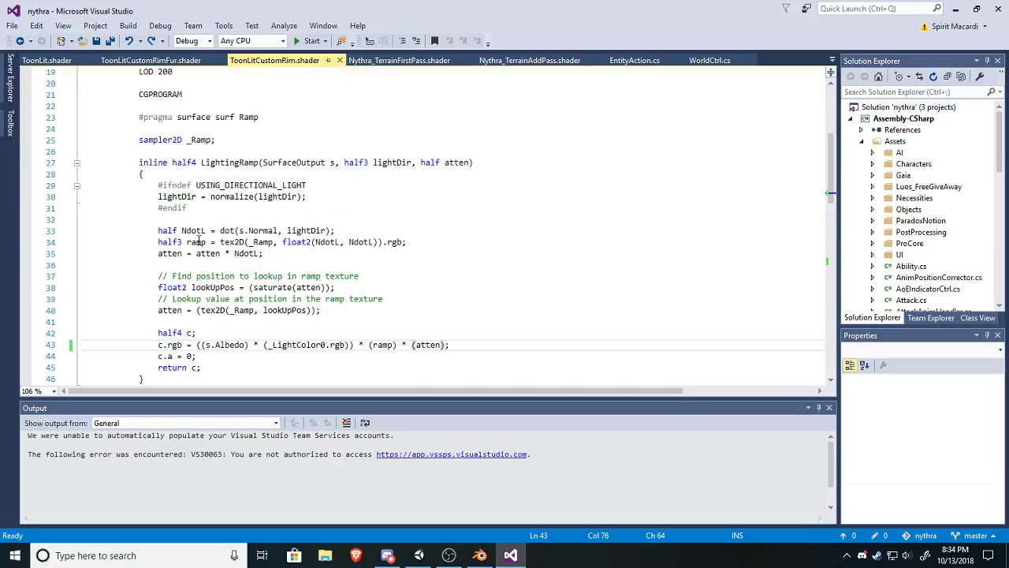
scroll(199, 242, up, 1)
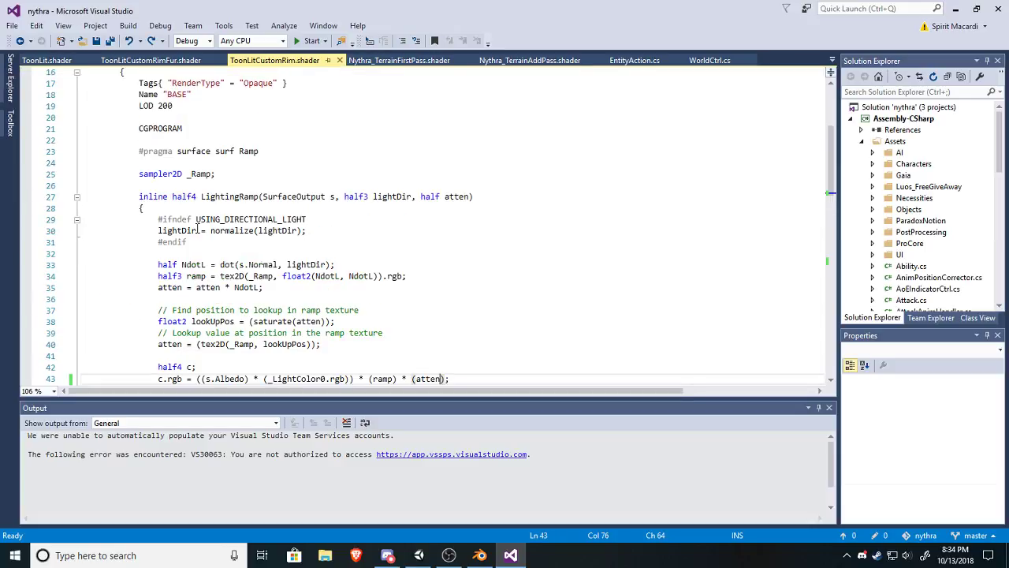
click(150, 61)
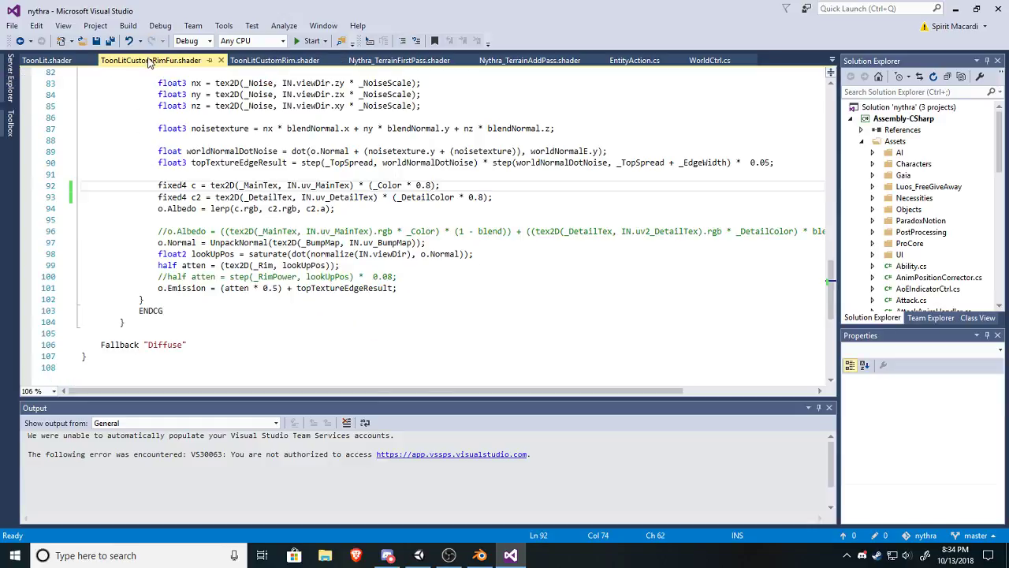
click(53, 61)
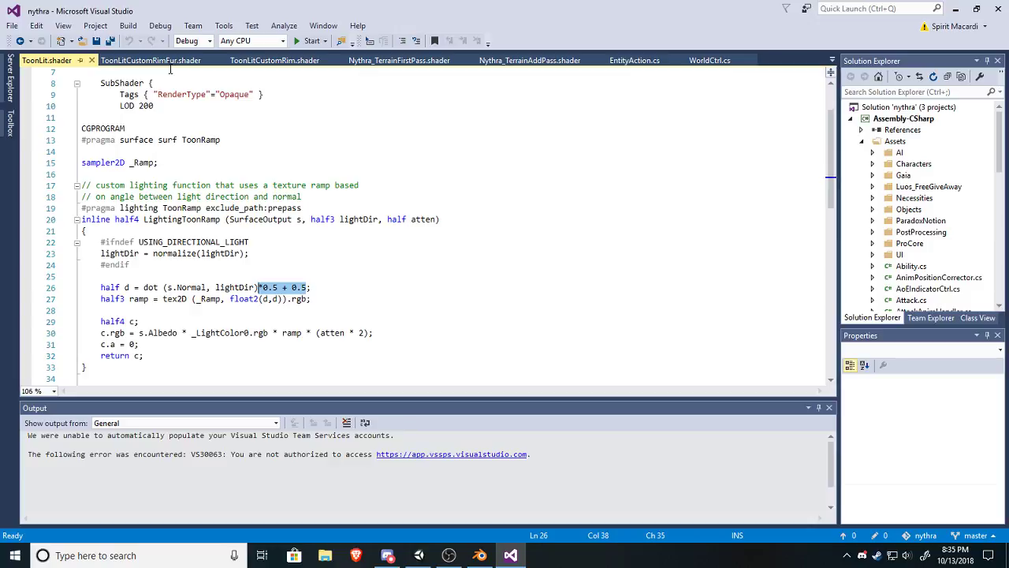
click(276, 61)
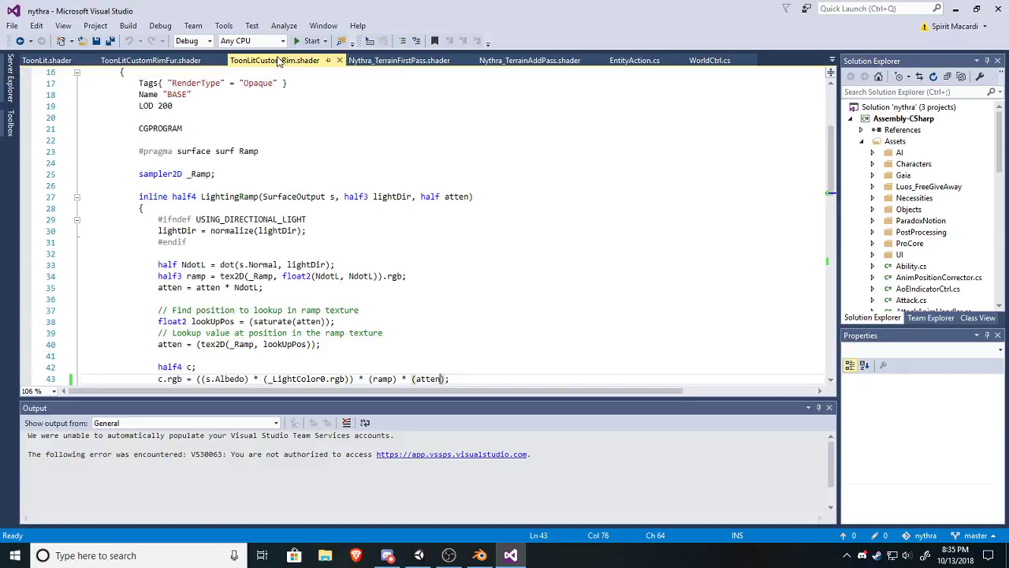
click(333, 265)
right_click(332, 265)
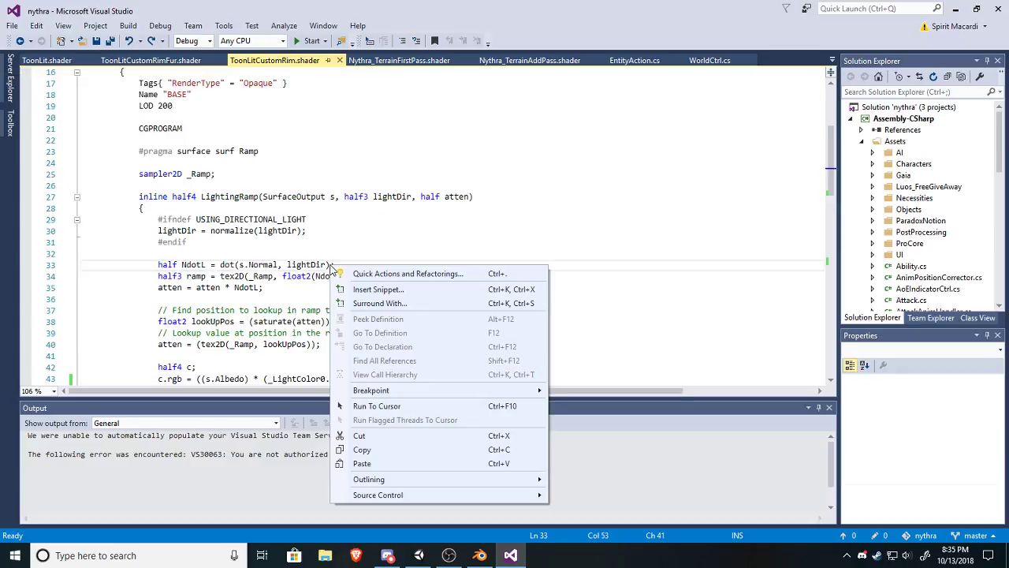
click(362, 465)
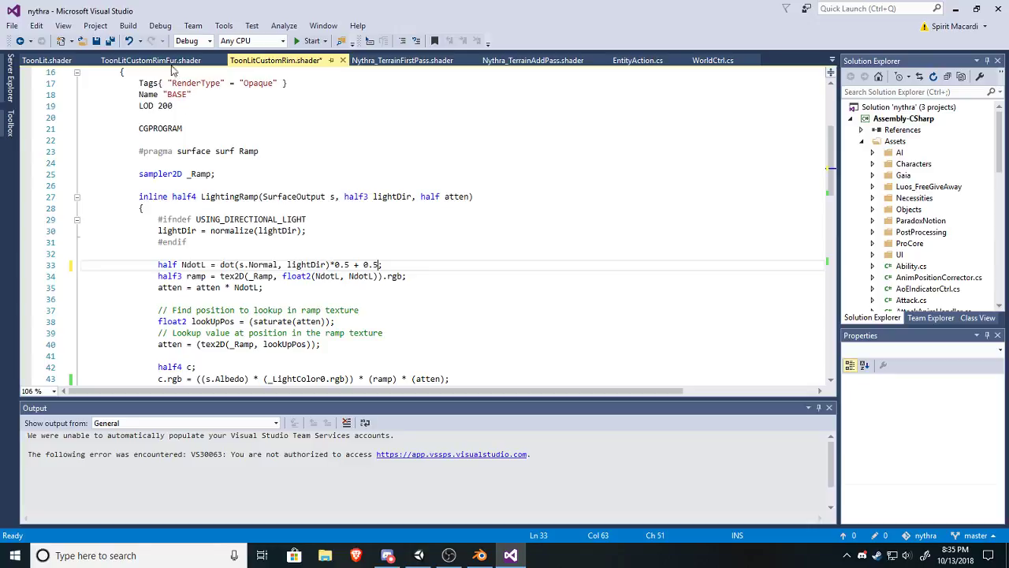
text(;)
click(96, 40)
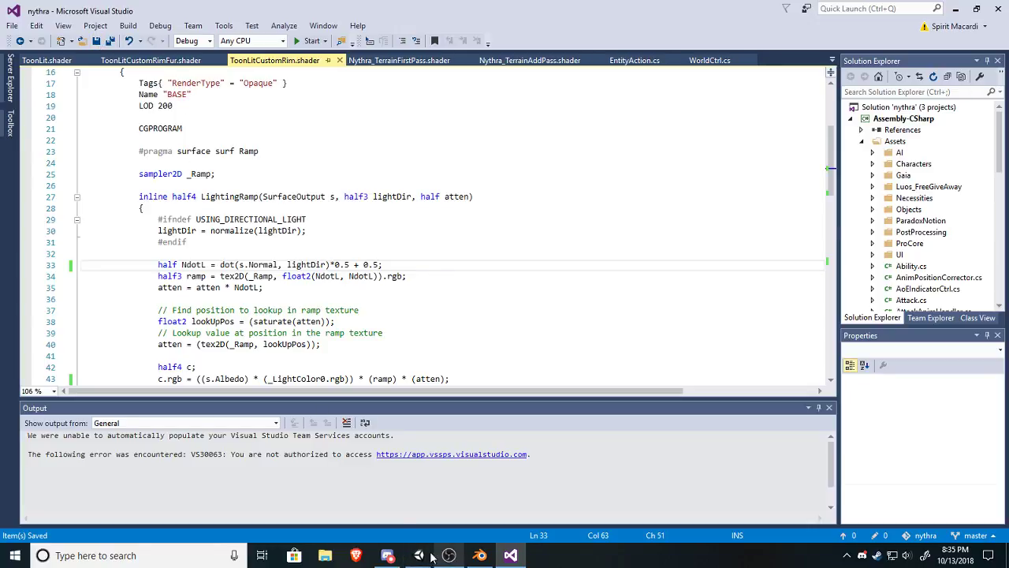
Switch to Unity and examine the edited rim shader's effect on the character from different sides and distances.
click(419, 555)
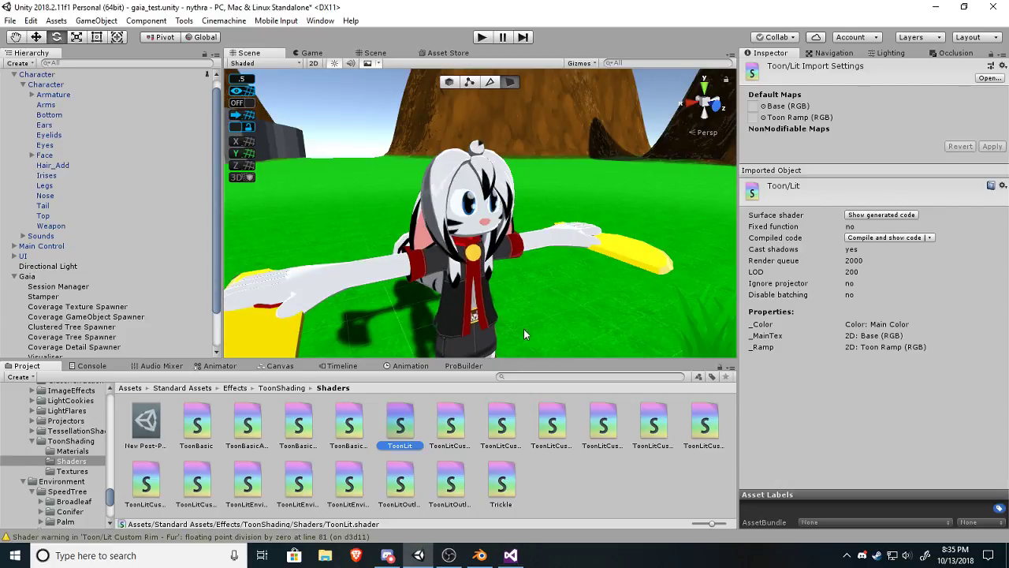
right_drag(524, 329, 340, 245)
key(w)
key(s)
key(d)
key(w)
key(s)
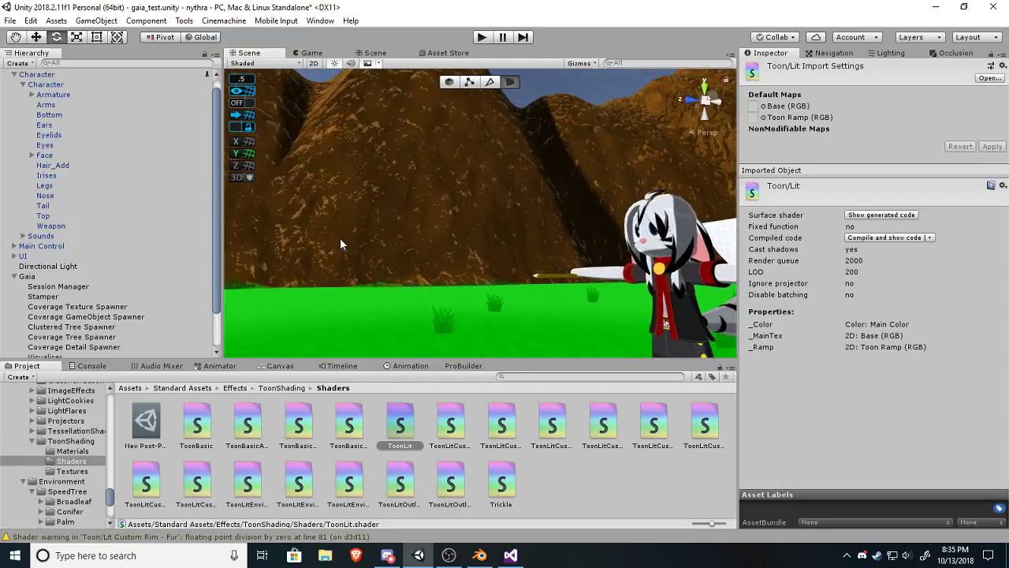
Rotate the scene's Directional Light to about 38.6, -171.3, -142.1 and view its effect on the character.
key(d)
right_drag(520, 279, 316, 224)
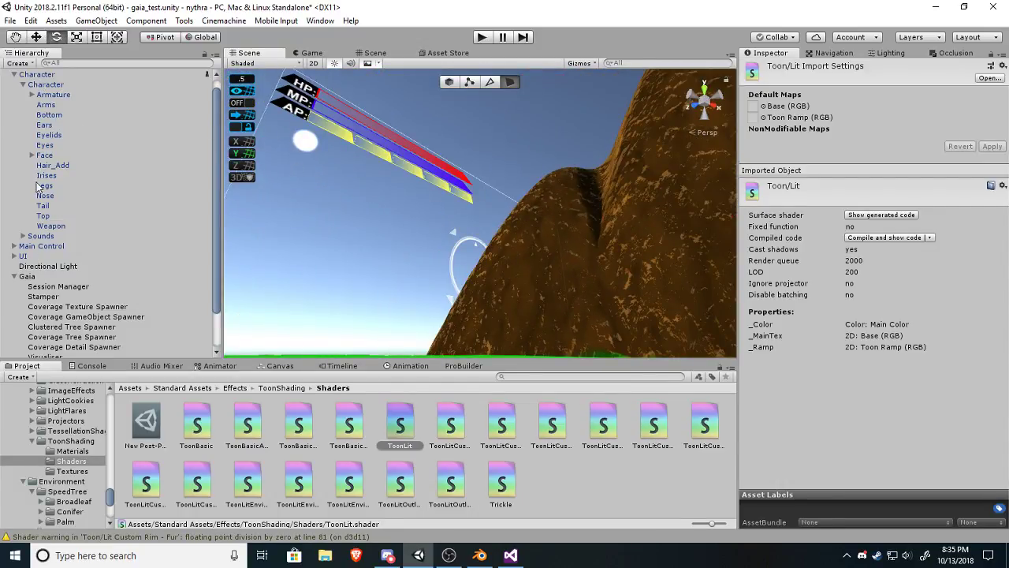
click(40, 266)
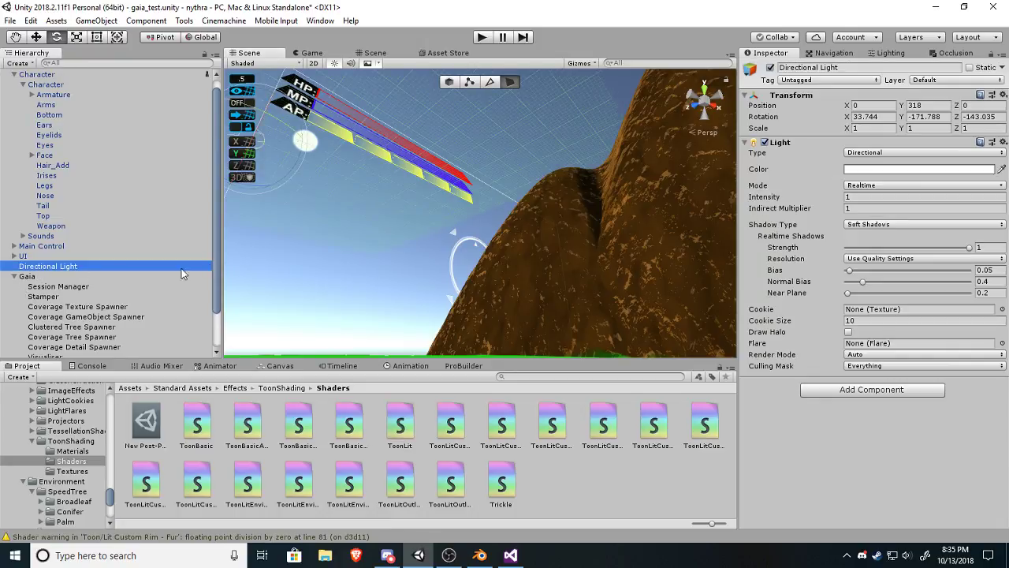
right_drag(347, 252, 300, 207)
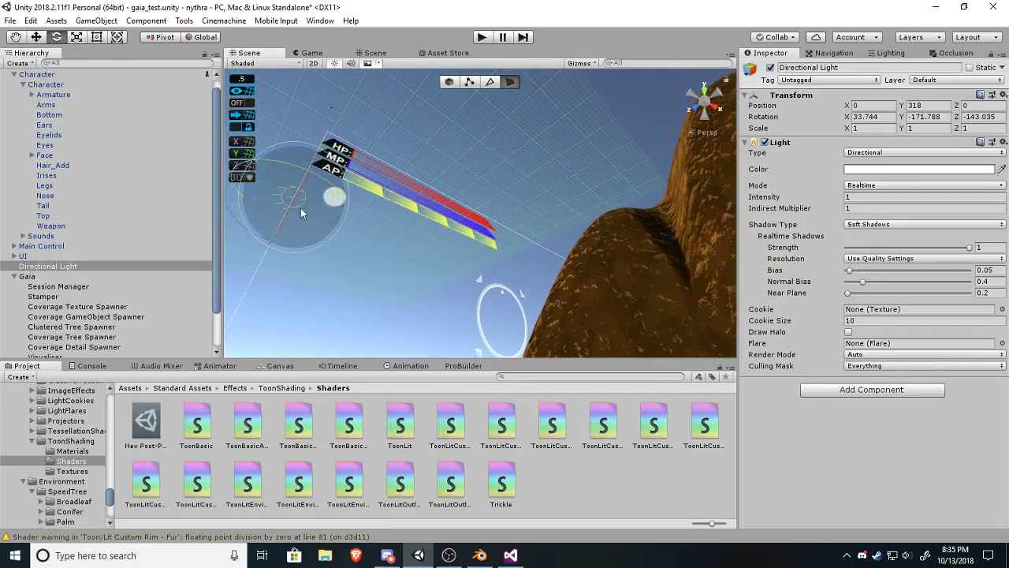
drag(289, 209, 284, 219)
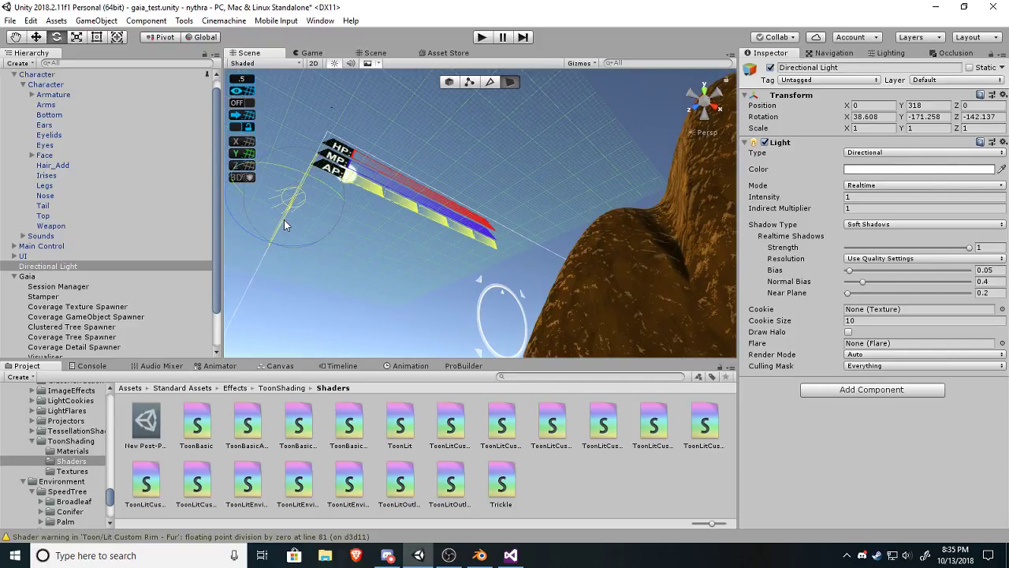
right_drag(397, 285, 676, 382)
right_drag(535, 232, 536, 269)
key(w)
scroll(133, 179, up, 1)
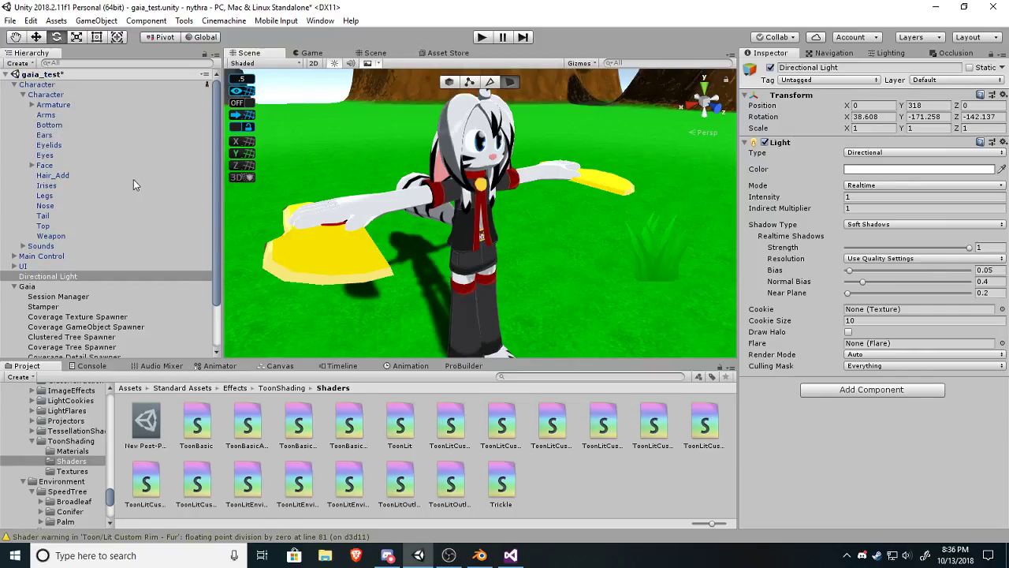
Frame the root Character object and change its scale to X 0.92, Y 0.94 and Z 0.63.
click(33, 84)
middle_drag(497, 238, 501, 280)
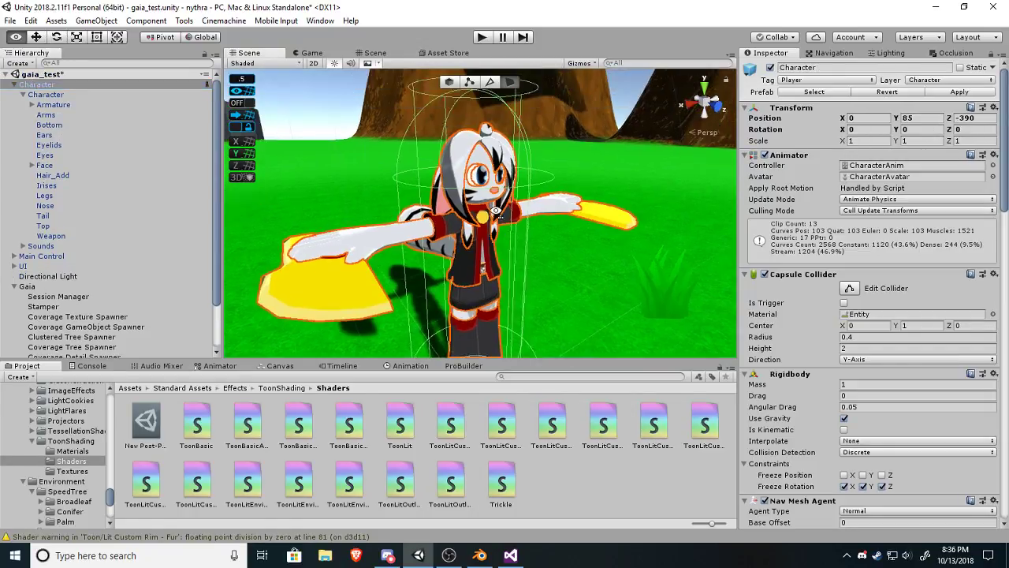
key(f)
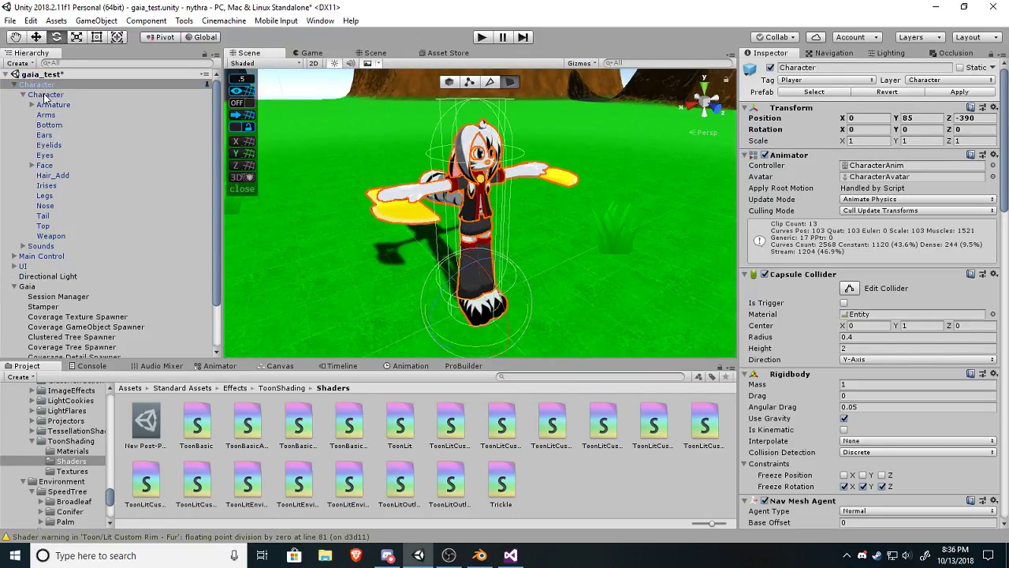
click(842, 141)
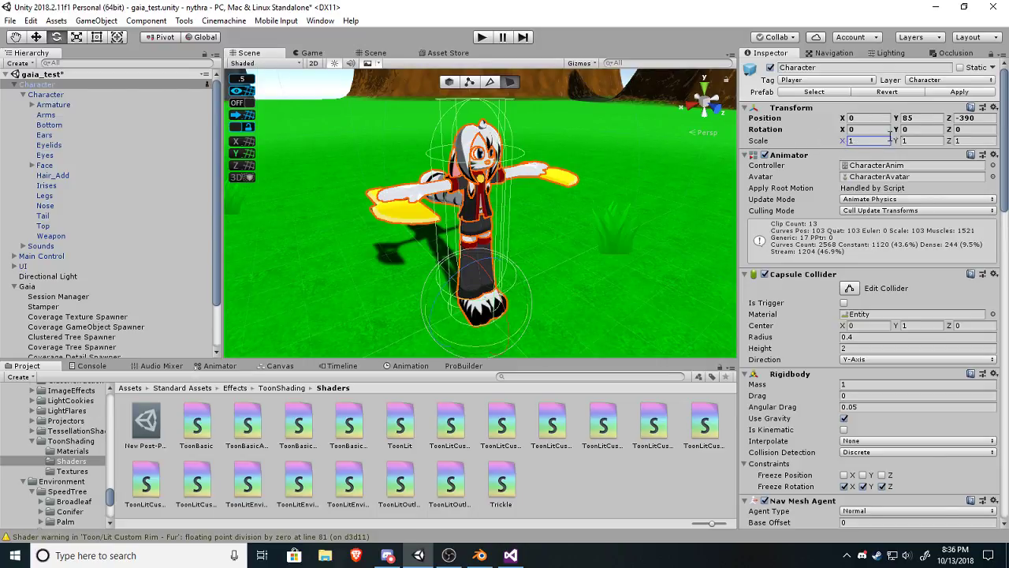
drag(898, 144, 844, 147)
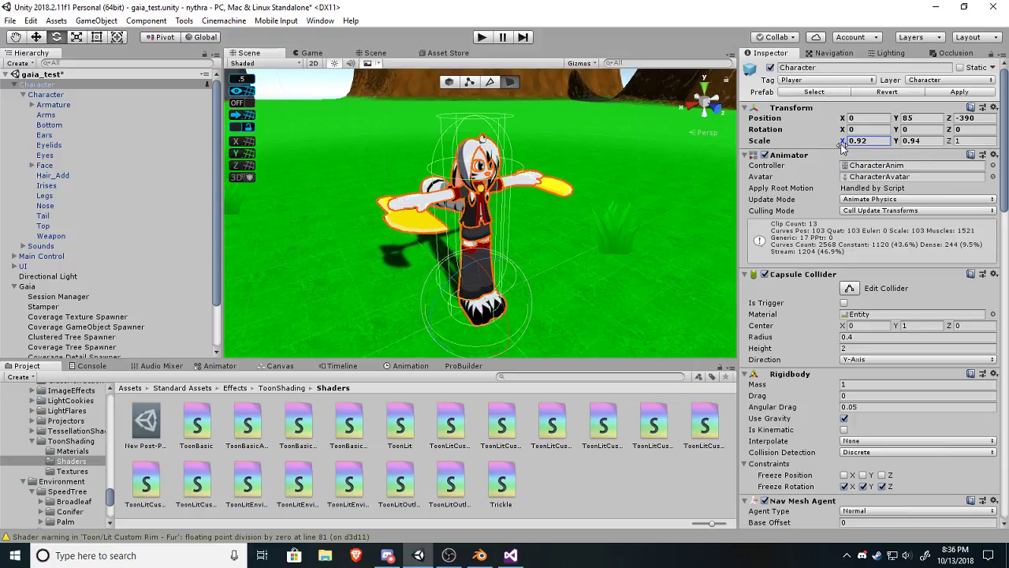
drag(948, 142, 946, 149)
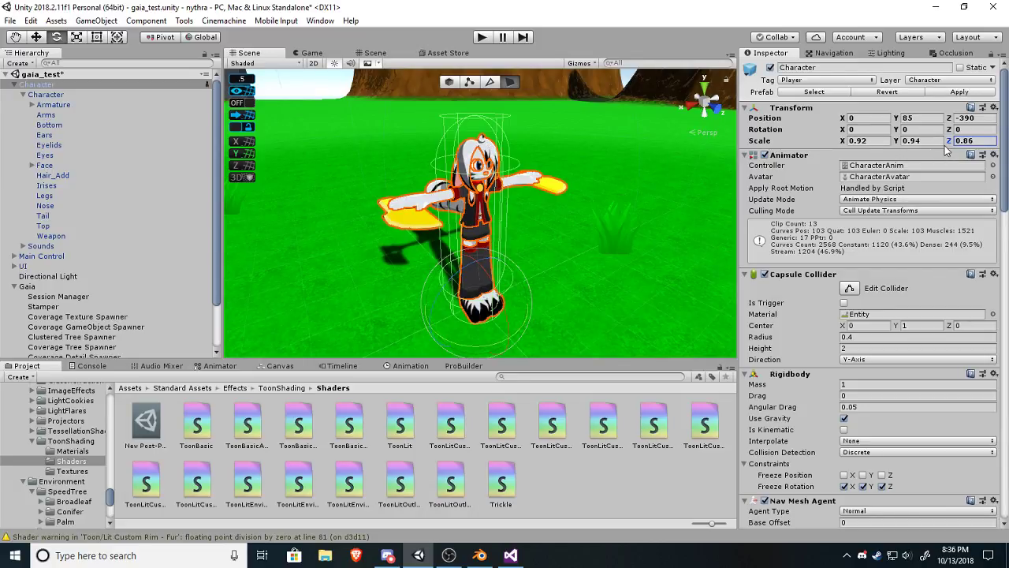
drag(950, 144, 953, 143)
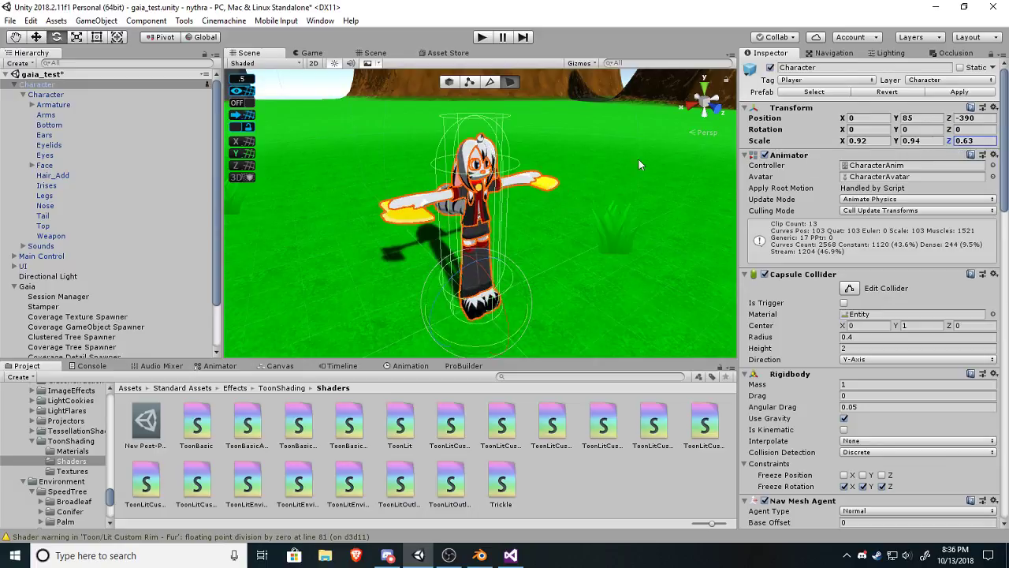
Undo the Character's Z and X scale changes.
key(ctrl+z)
key(ctrl+z)
key(ctrl+z)
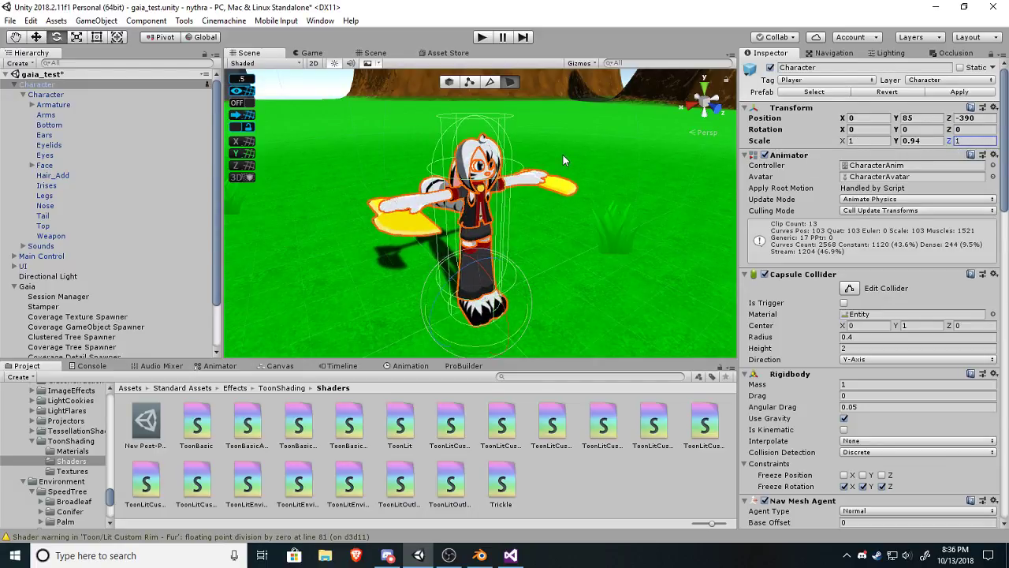
Deselect the Character and examine its shading from different angles, both up close and farther away.
alt+drag(578, 300, 363, 177)
click(405, 133)
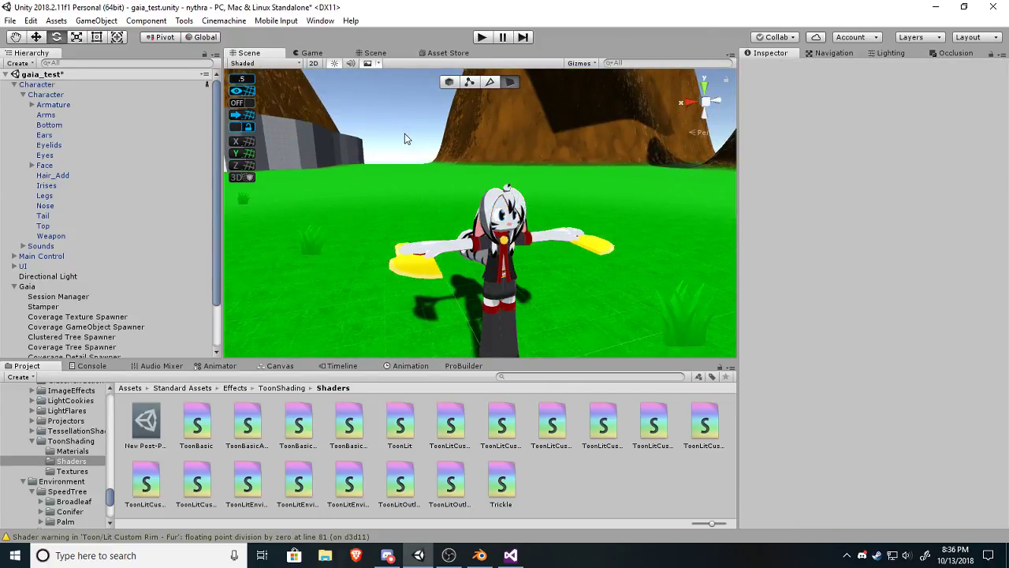
alt+drag(404, 133, 394, 236)
alt+drag(407, 168, 525, 219)
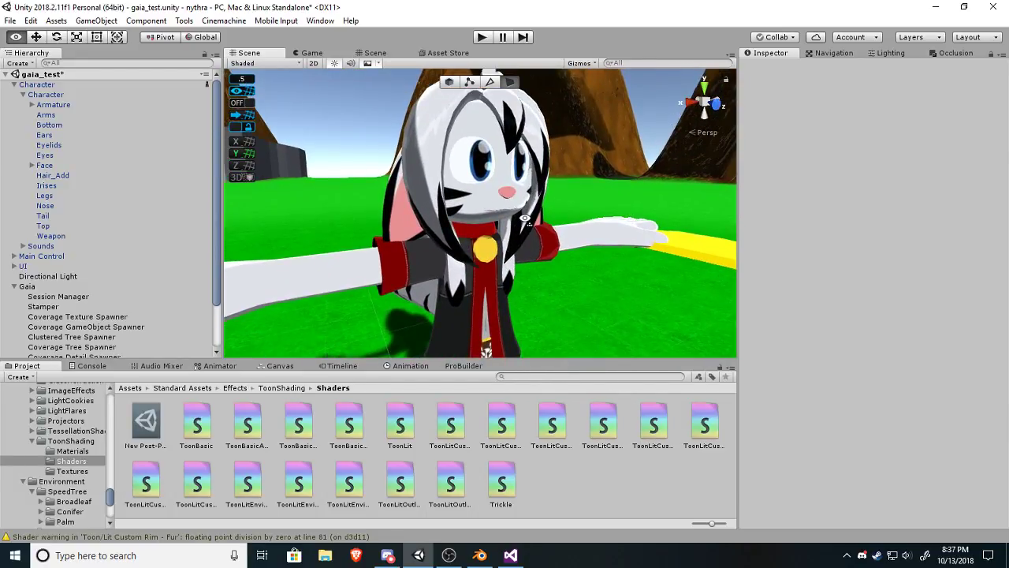
key(s)
right_drag(525, 219, 528, 247)
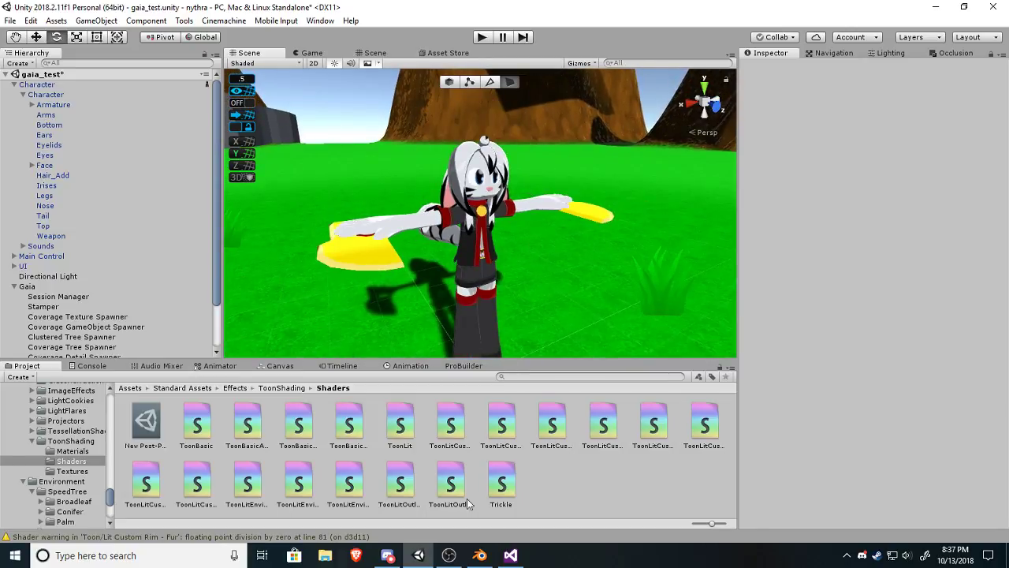
Switch to Visual Studio, change the NdotL term in ToonLitCustomRim.shader to "*0.6 + 0.6" and save the file.
click(480, 555)
click(511, 555)
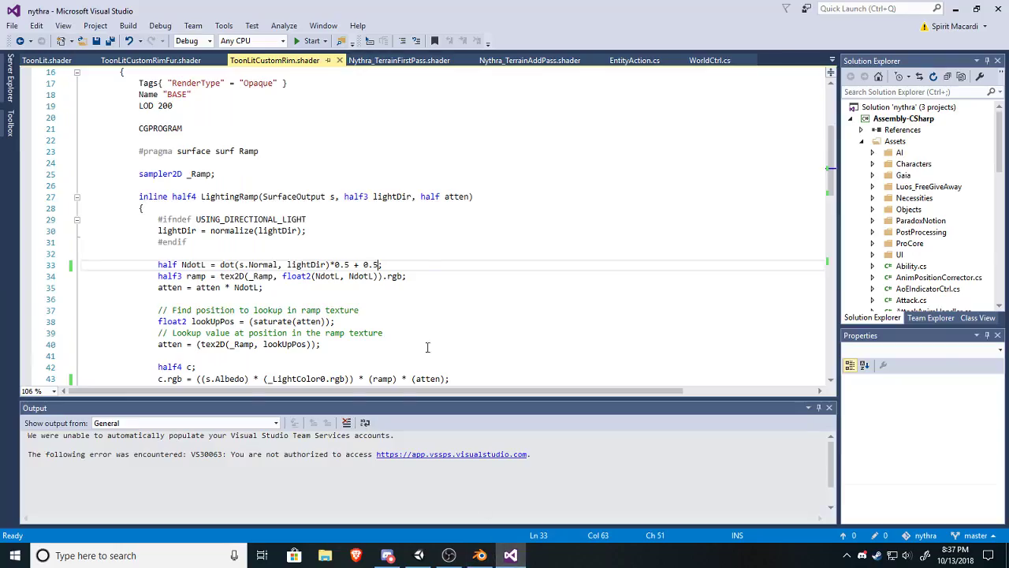
click(345, 265)
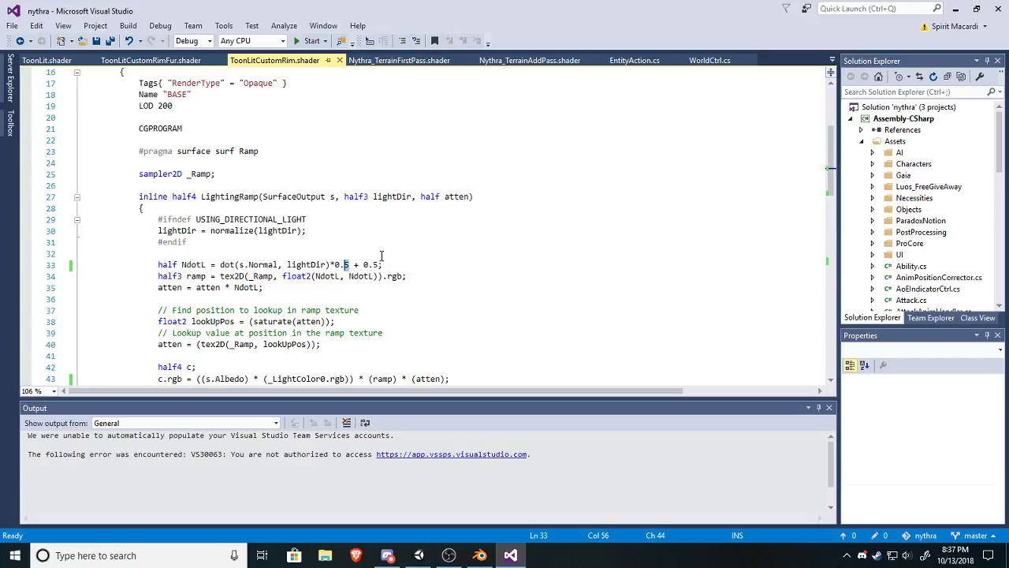
text(6)
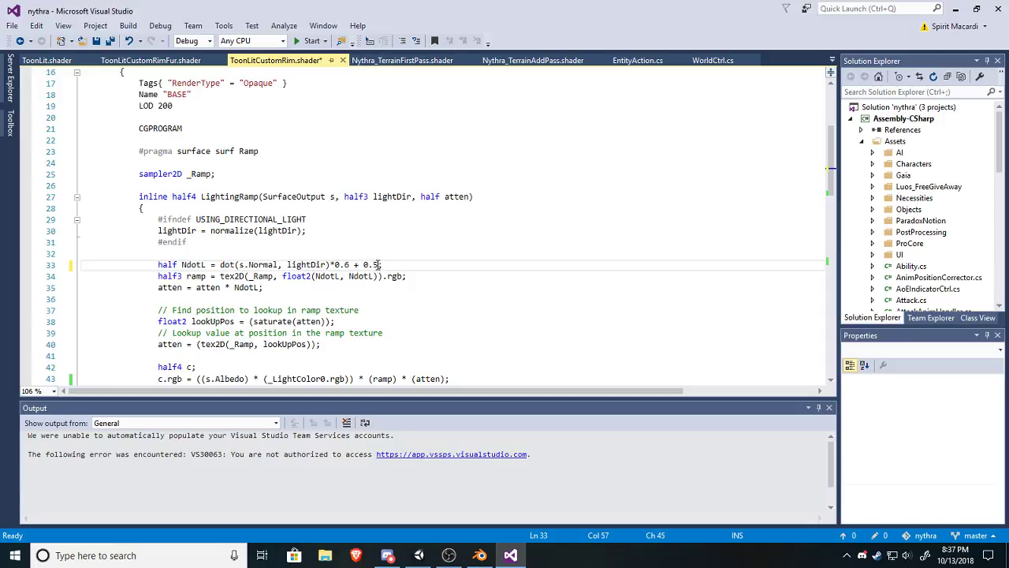
text(6)
click(109, 44)
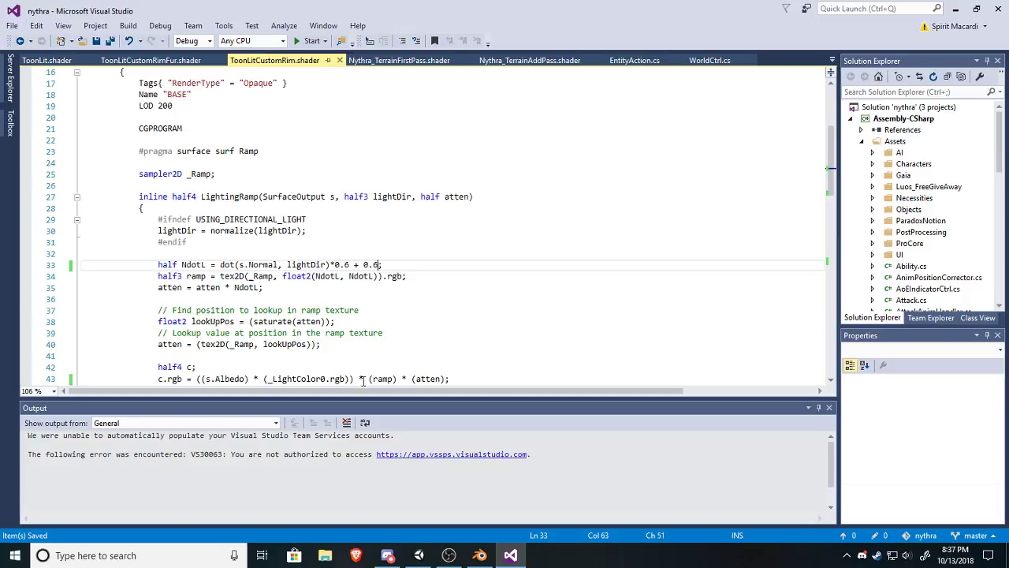
Switch to Unity and examine how the 0.6 ramp values shade the character.
click(420, 557)
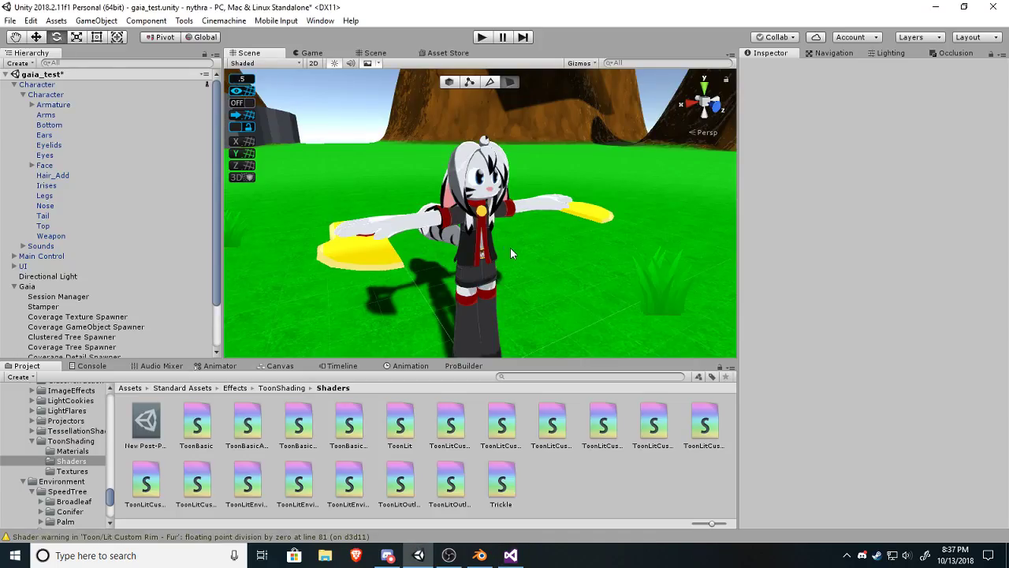
right_drag(510, 248, 477, 289)
key(w)
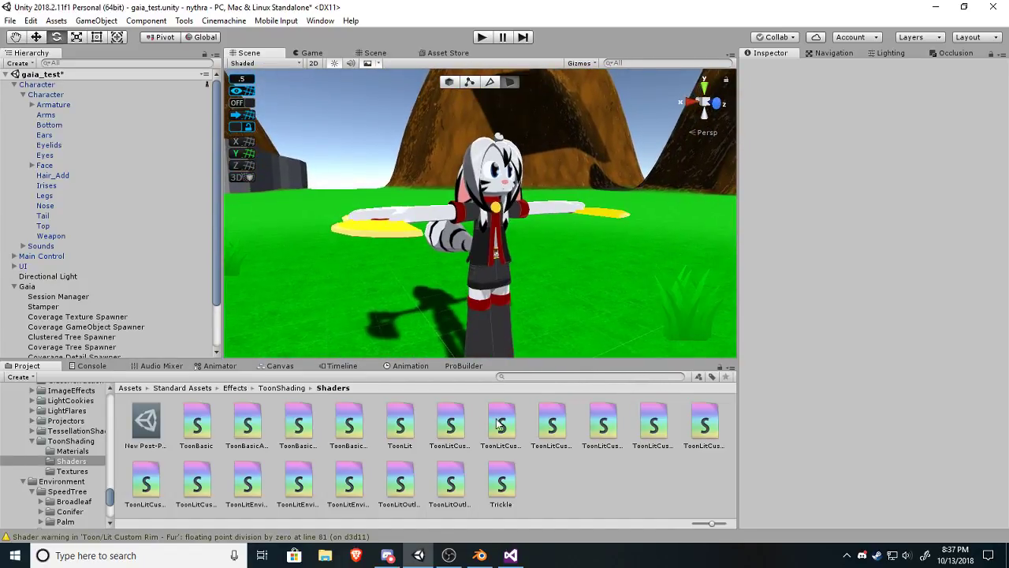
Return to Visual Studio, change the NdotL term in ToonLitCustomRim.shader to "*0.3 + 0.3" and save the file.
click(483, 558)
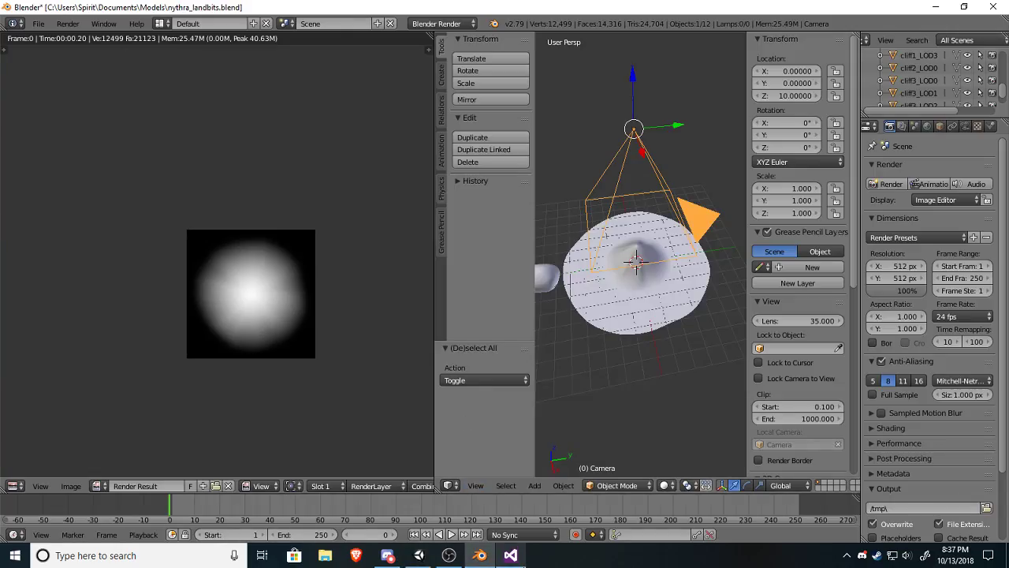
click(517, 556)
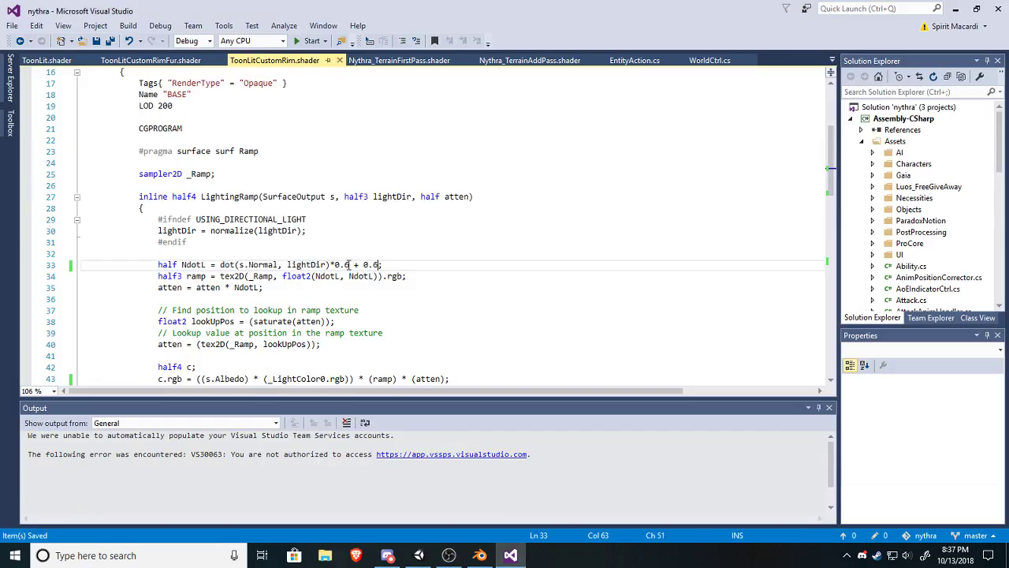
text(3)
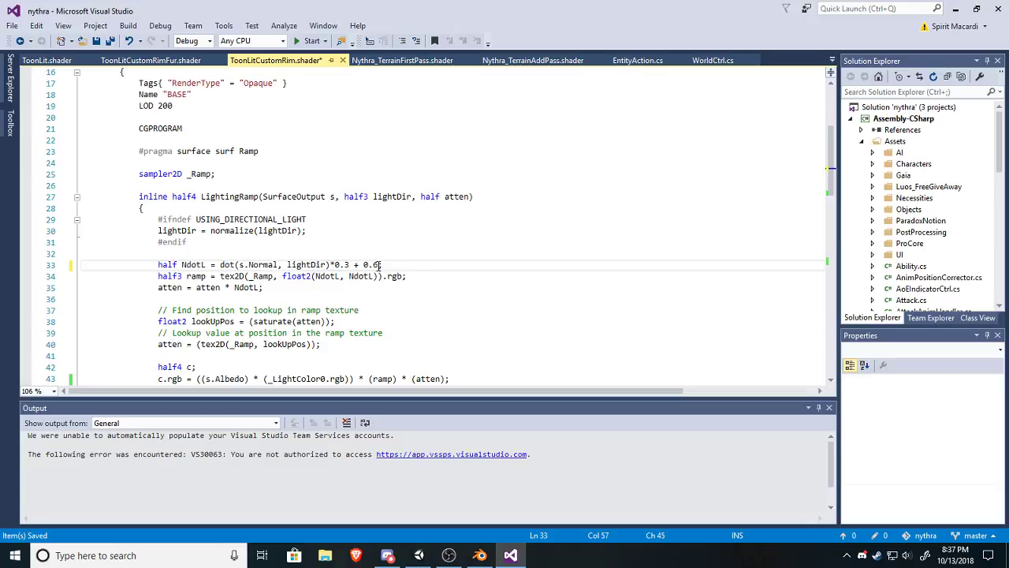
text(3)
click(110, 41)
Switch to Unity and examine the character's shading with the 0.3 ramp values, including the face up close.
click(419, 555)
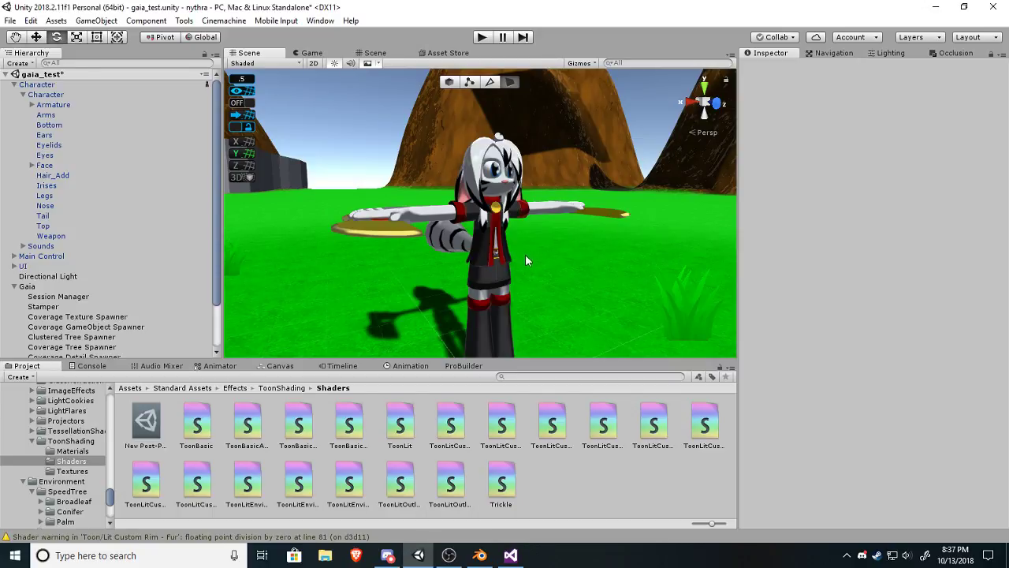
middle_drag(525, 254, 522, 265)
middle_drag(541, 313, 543, 300)
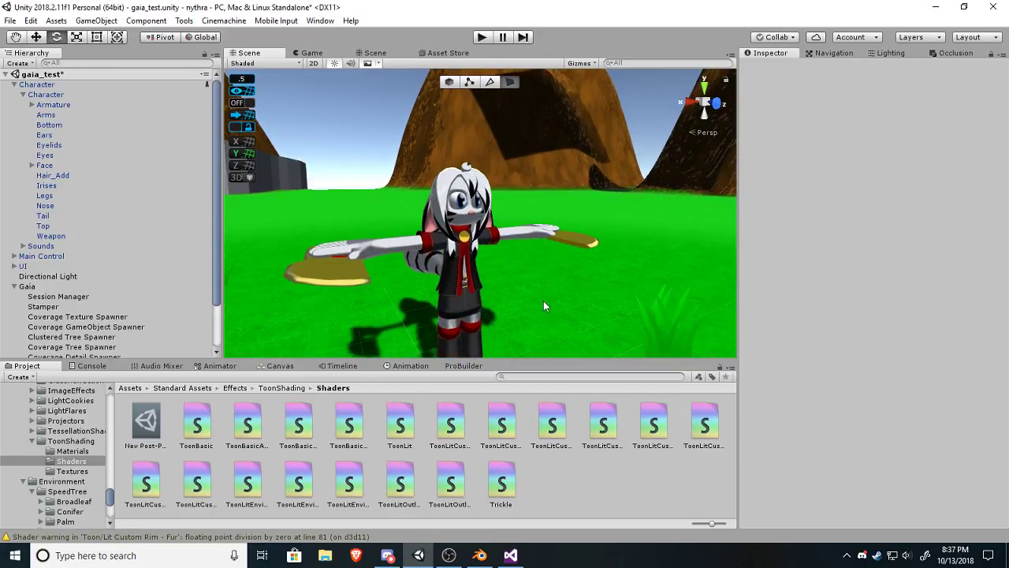
right_drag(543, 300, 515, 361)
key(w)
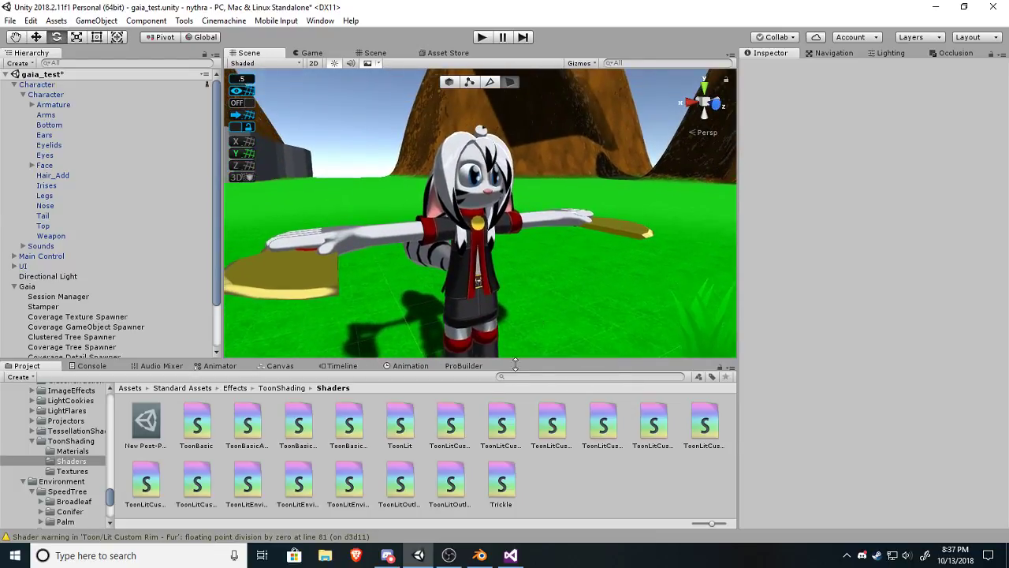
Return to Visual Studio, change the NdotL term in ToonLitCustomRim.shader to "*0.4 + 0.4" and save the file.
click(475, 557)
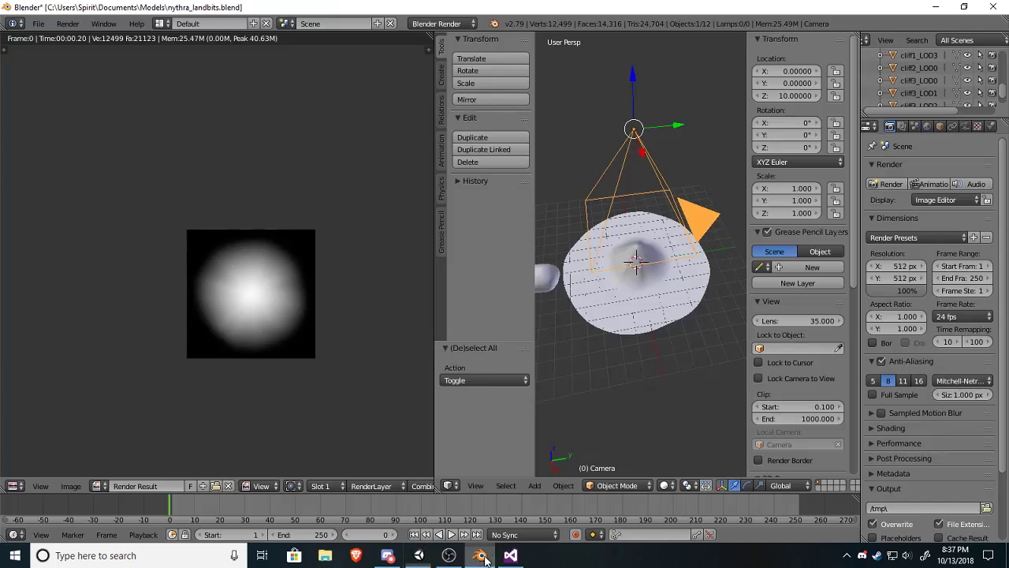
click(413, 558)
click(511, 554)
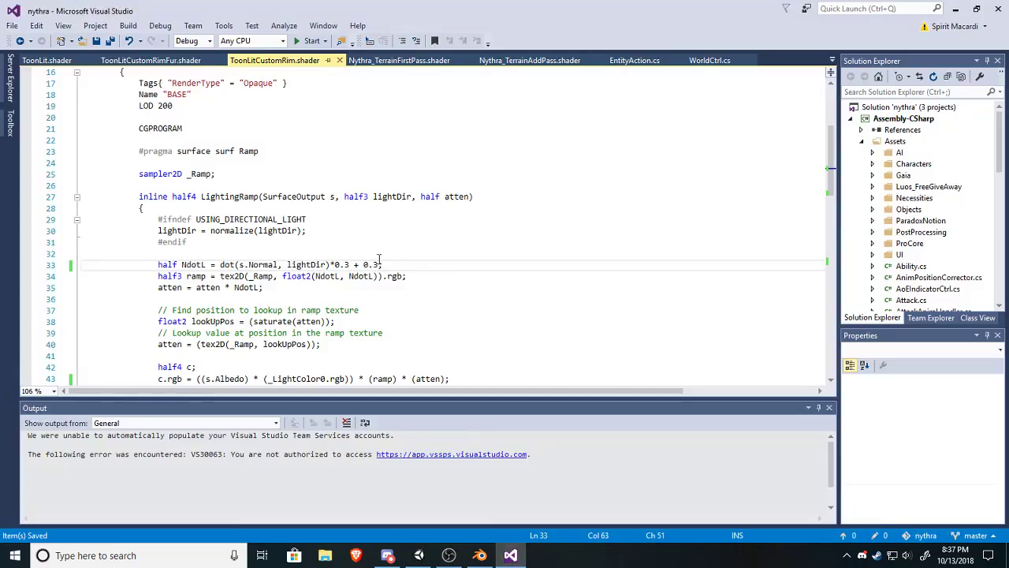
key(shift+Left)
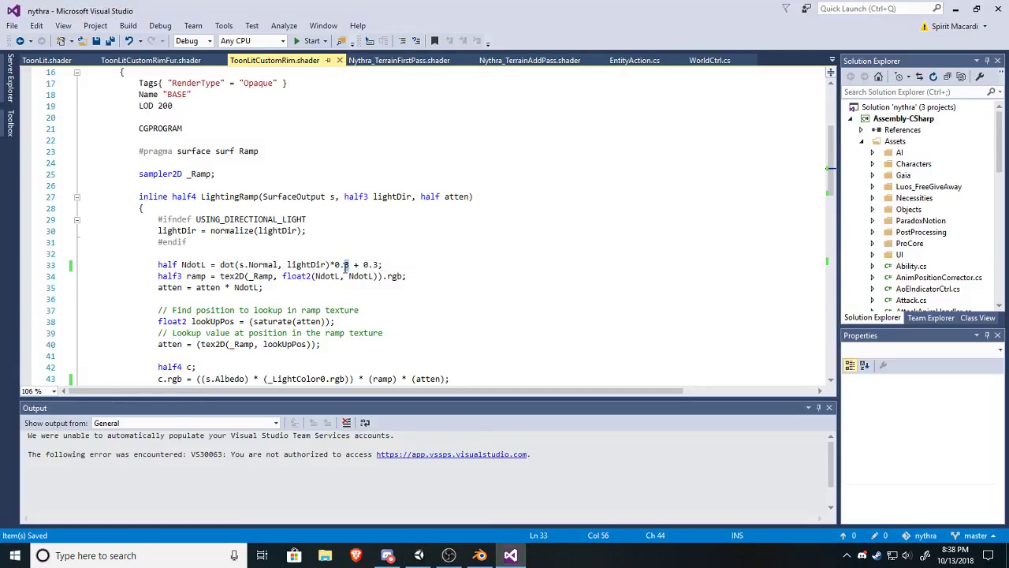
text(4)
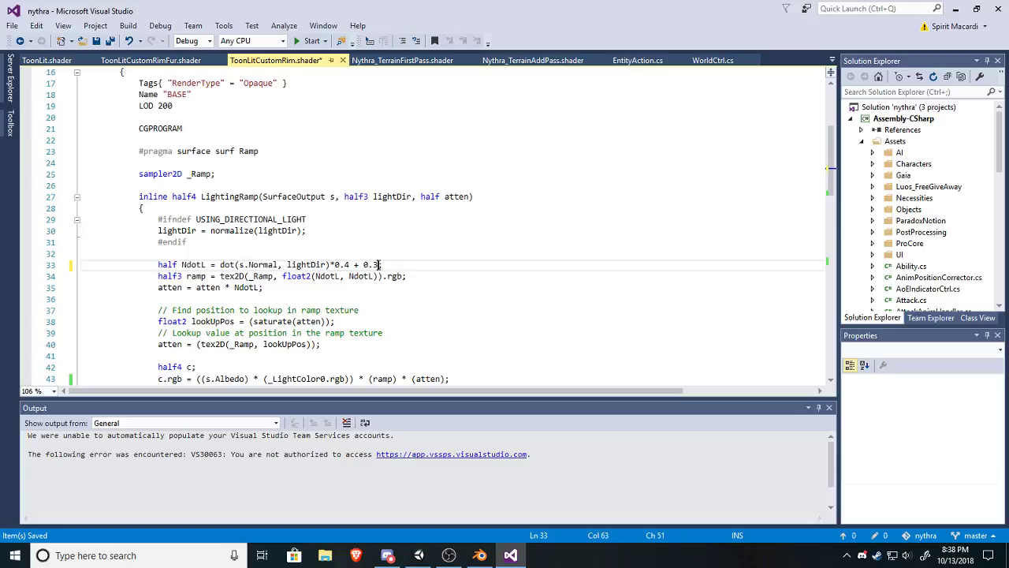
key(shift+Left)
text(4)
click(110, 41)
Switch to Unity and examine the character's shading with the 0.4 ramp values from near and far.
click(417, 557)
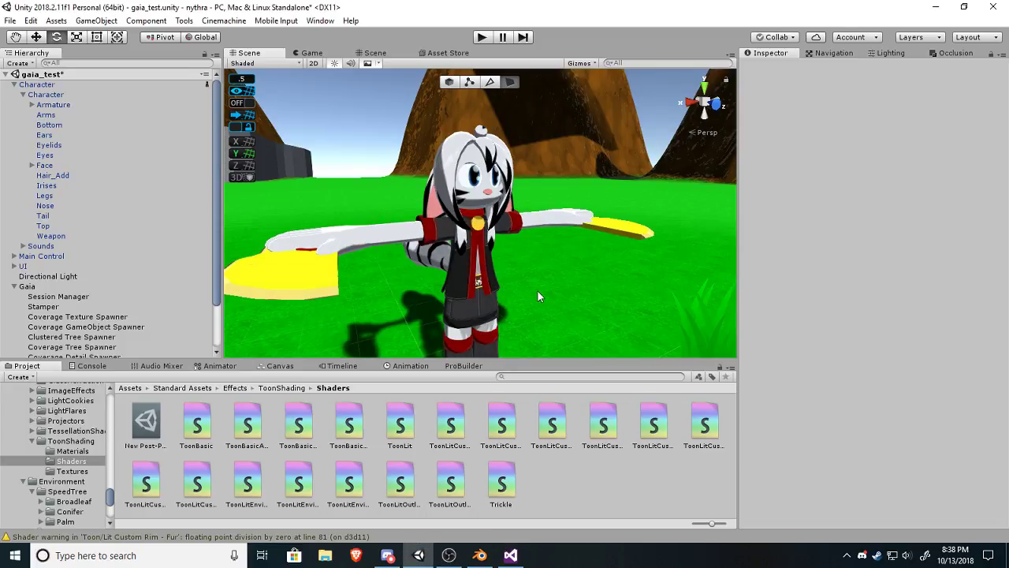
mouse_move(541, 281)
middle_down()
mouse_move(538, 293)
mouse_move(539, 266)
mouse_move(539, 277)
middle_up()
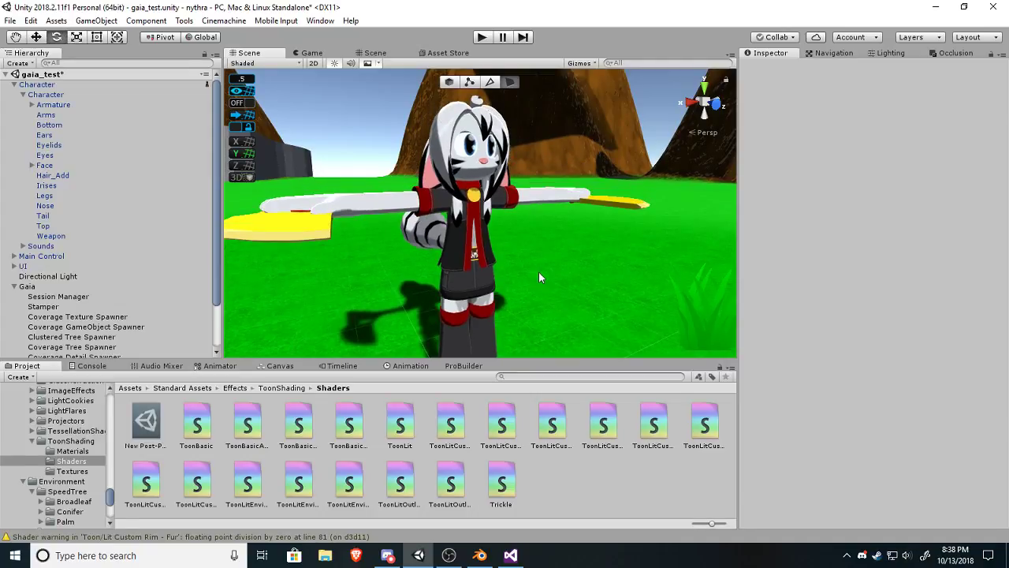
mouse_move(539, 277)
right_down()
mouse_move(533, 199)
mouse_move(534, 267)
mouse_move(545, 197)
mouse_move(555, 223)
mouse_move(527, 289)
right_up()
key(w)
key(s)
key(w)
key(s)
Return to Visual Studio and remove "*0.4 + 0.4" from the NdotL dot product line in ToonLitCustomRim.shader.
click(511, 555)
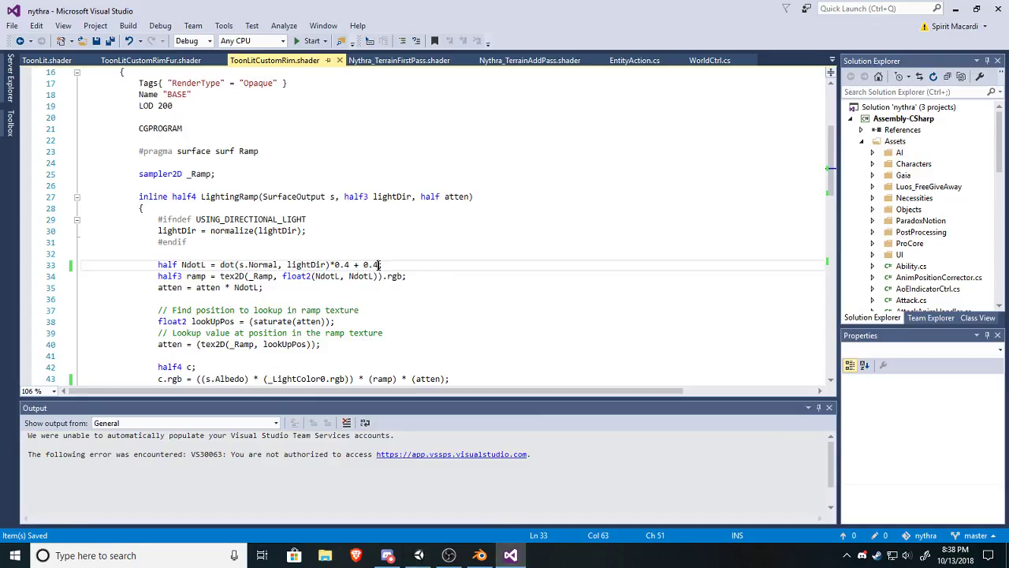
mouse_move(376, 265)
mouse_down()
mouse_move(350, 276)
mouse_move(379, 265)
mouse_up()
key(BackSpace)
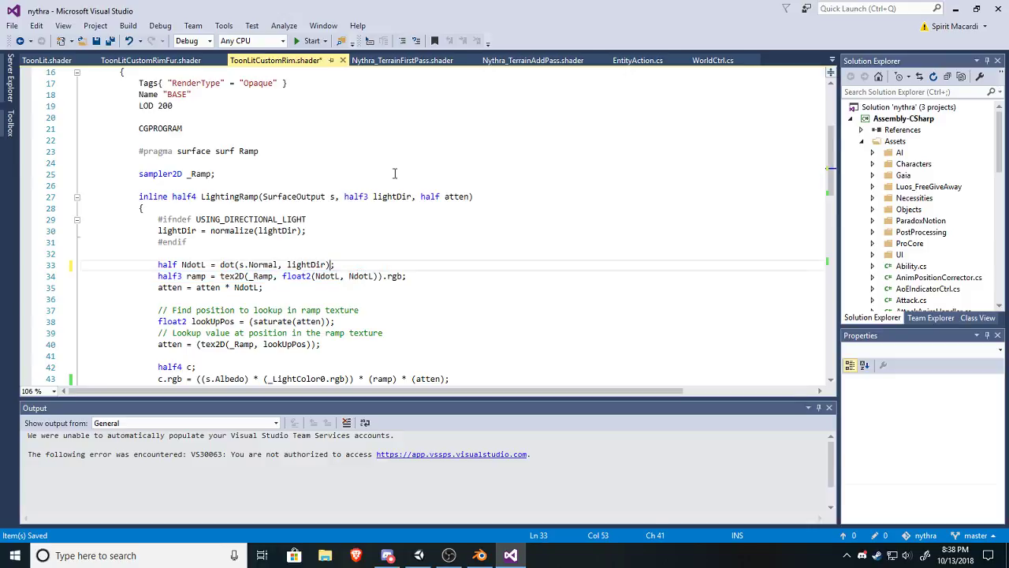
Save ToonLitCustomRim.shader with the unmodified NdotL line and switch to Unity to examine the shading of the character and terrain.
click(110, 41)
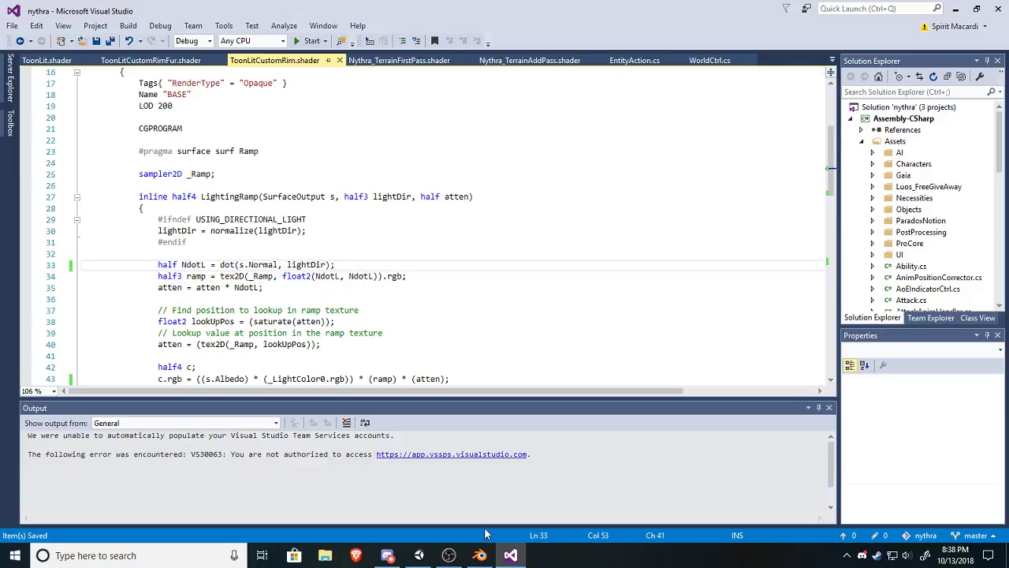
click(418, 555)
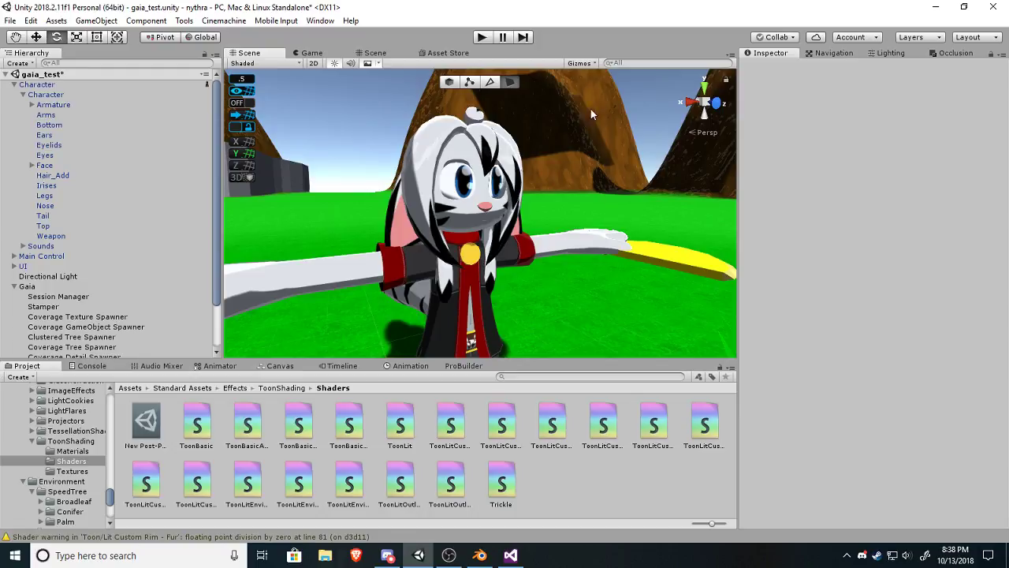
alt+drag(536, 223, 447, 214)
right_drag(447, 214, 795, 227)
key(w)
key(s)
key(w)
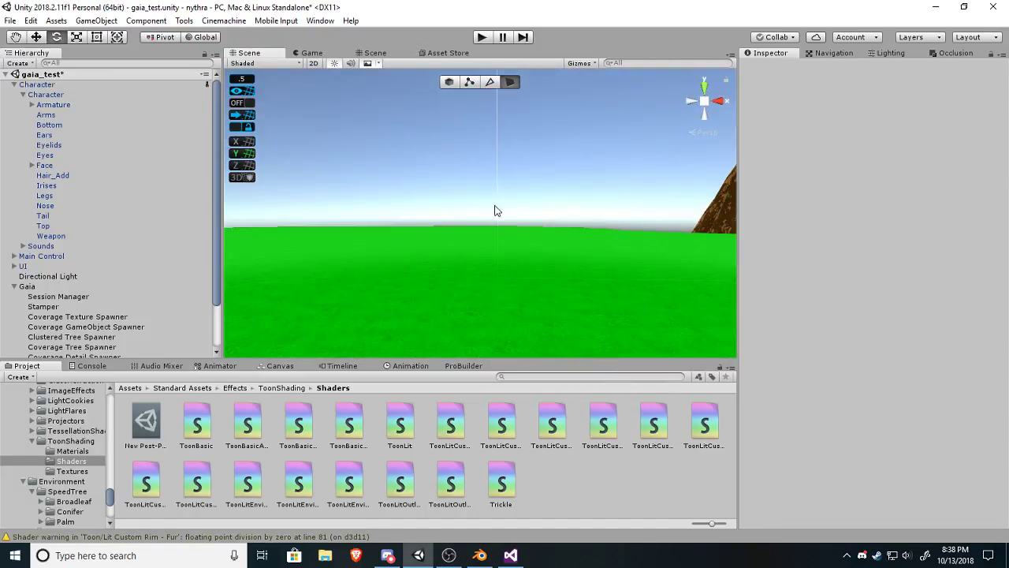
Rotate the Directional Light to X 37.081, Y -181.011, Z -142.432 and look over the mountains.
right_drag(496, 210, 178, 156)
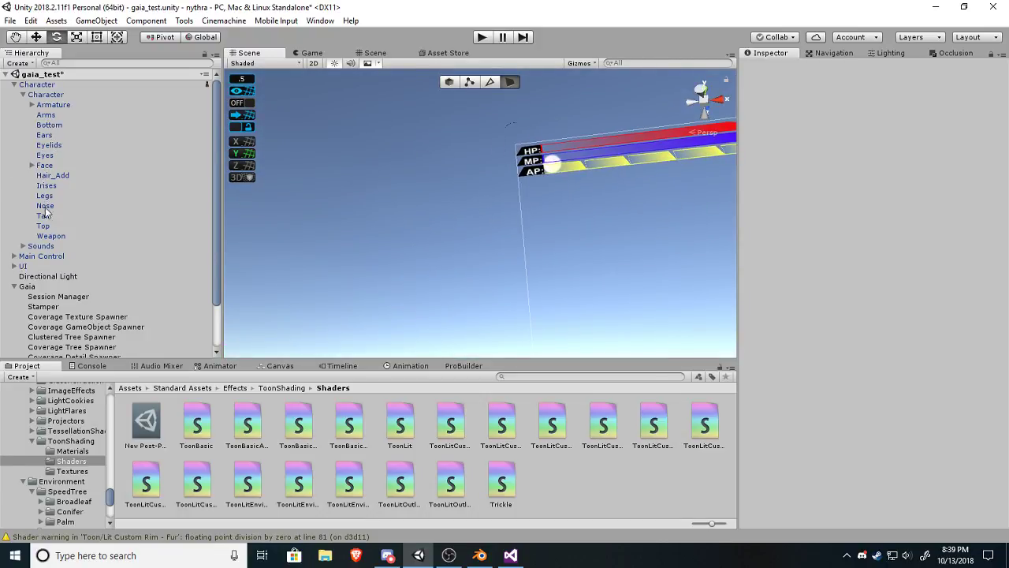
click(44, 277)
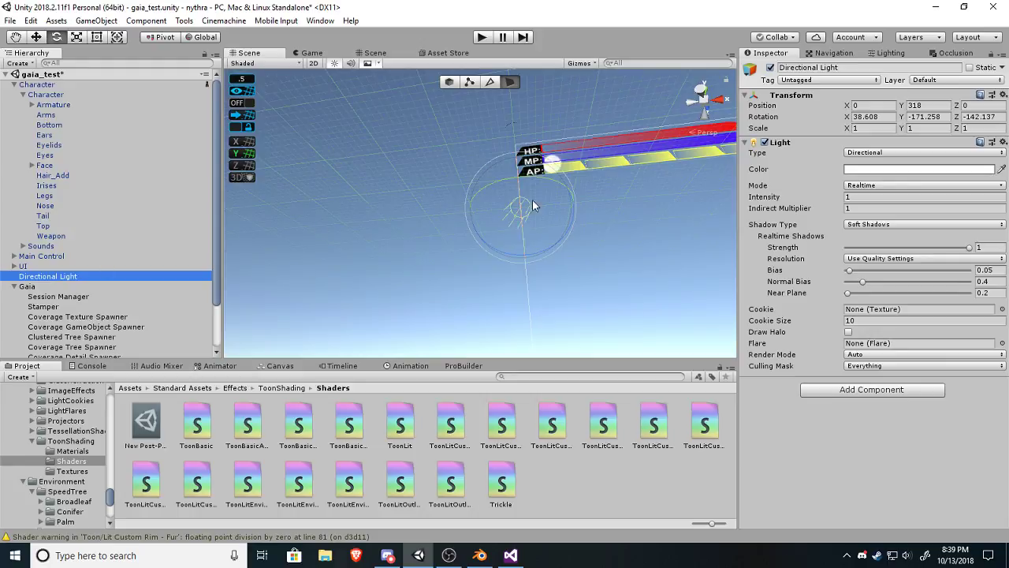
drag(534, 178, 548, 182)
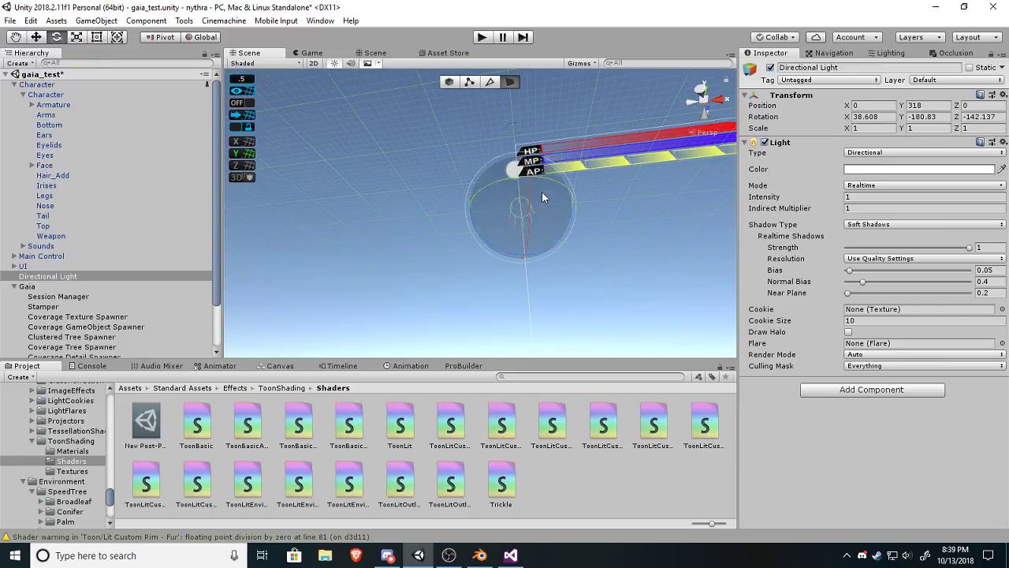
drag(532, 199, 532, 195)
right_drag(531, 197, 225, 290)
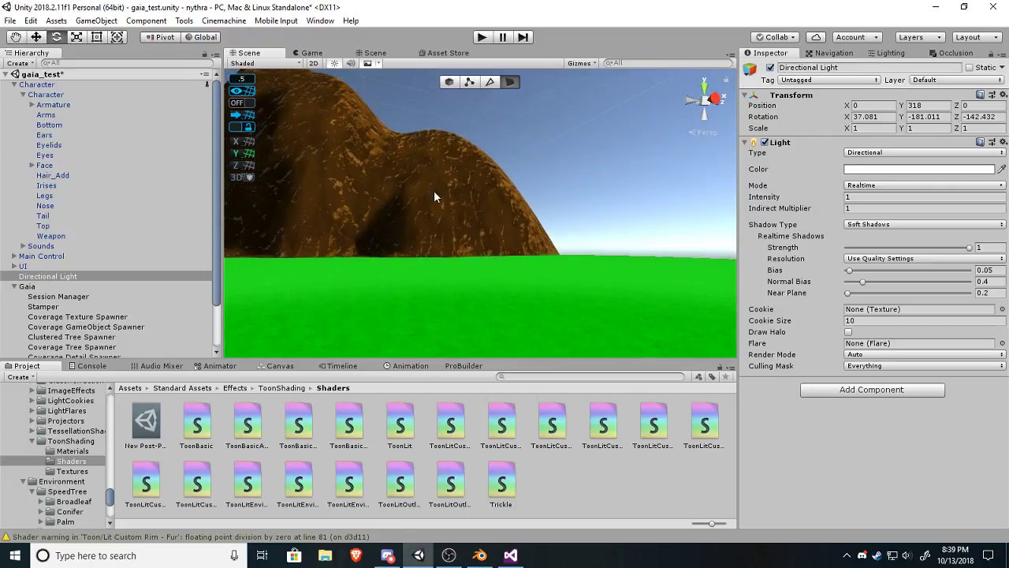
right_drag(433, 191, 610, 213)
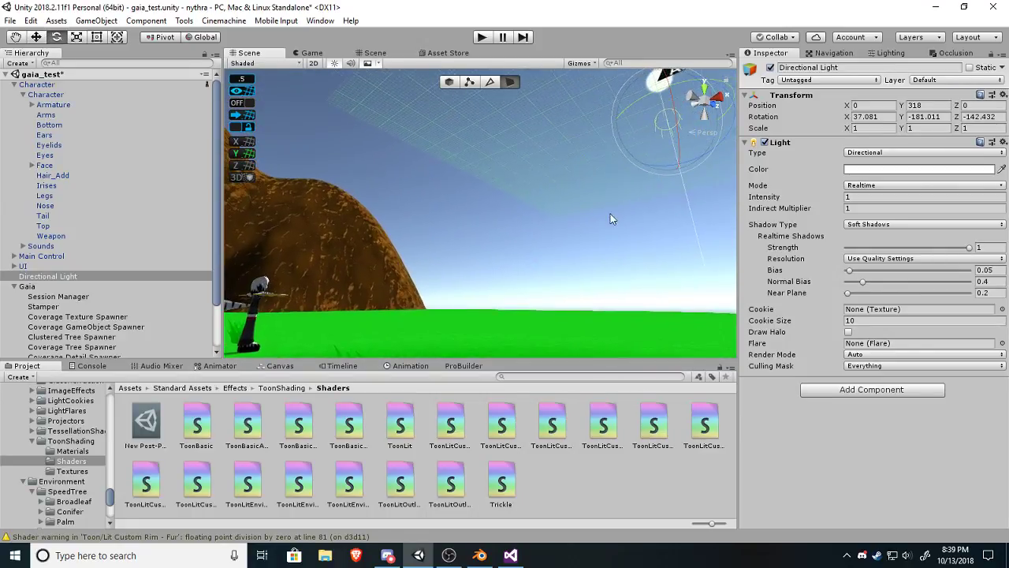
Fine-tune the Directional Light's rotation to X 35.698, Y -181.163, Z -142.689, redoing the last rotation after comparing it undone on the character.
drag(681, 139, 680, 138)
right_drag(680, 138, 320, 219)
scroll(385, 211, down, 5)
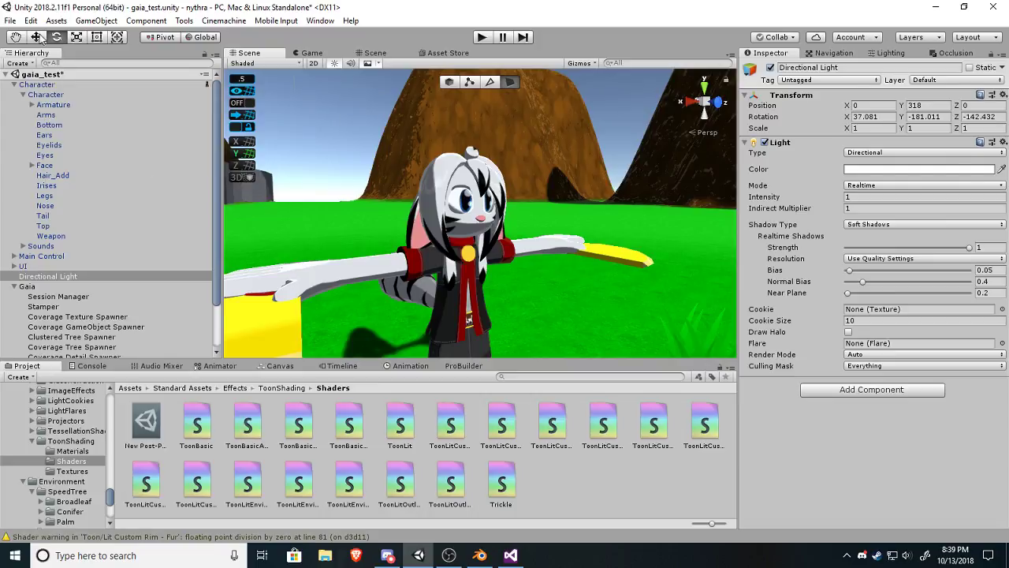
click(55, 21)
mouse_move(31, 21)
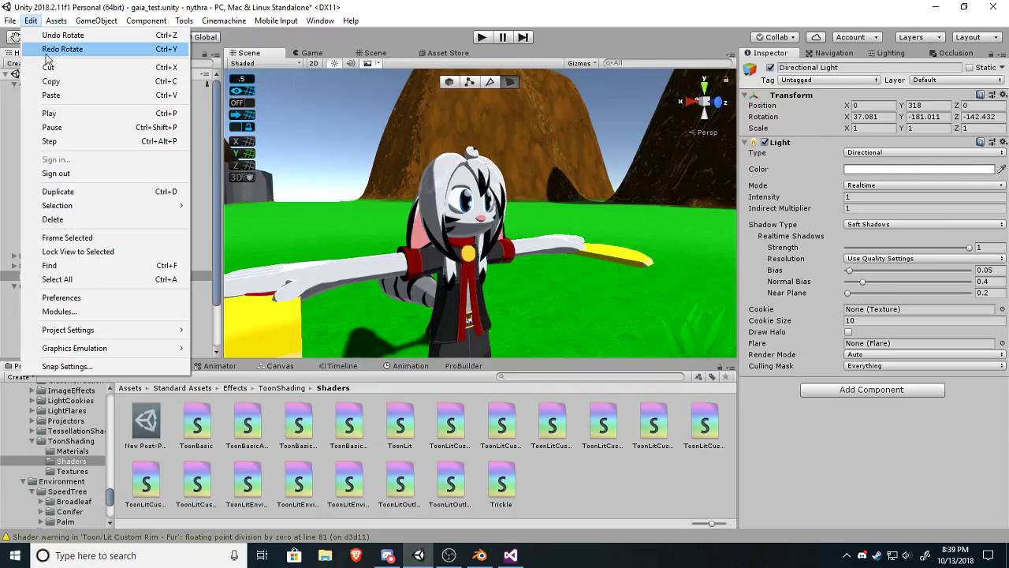
click(46, 52)
Check the character's shadow and the mountains under the adjusted light, and save the gaia_test scene.
alt+drag(511, 208, 468, 271)
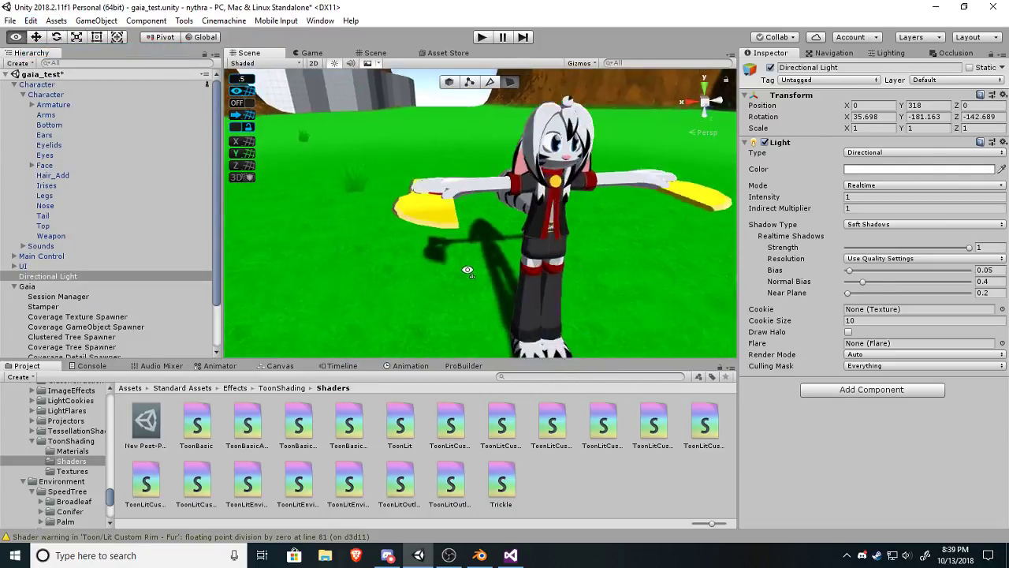
scroll(475, 280, down, 10)
right_drag(482, 287, 473, 102)
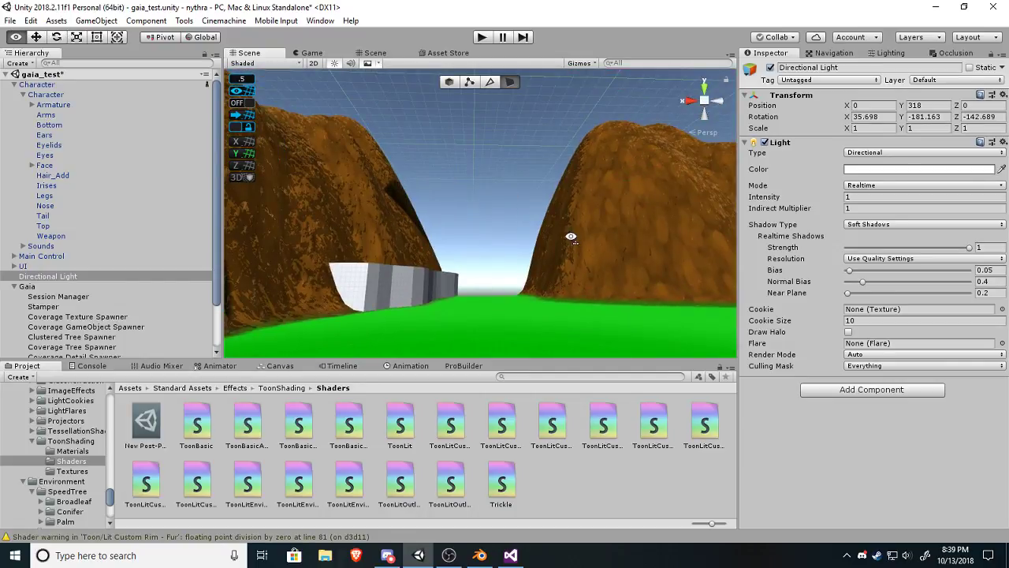
right_drag(571, 237, 686, 230)
key(w)
right_drag(532, 237, 419, 147)
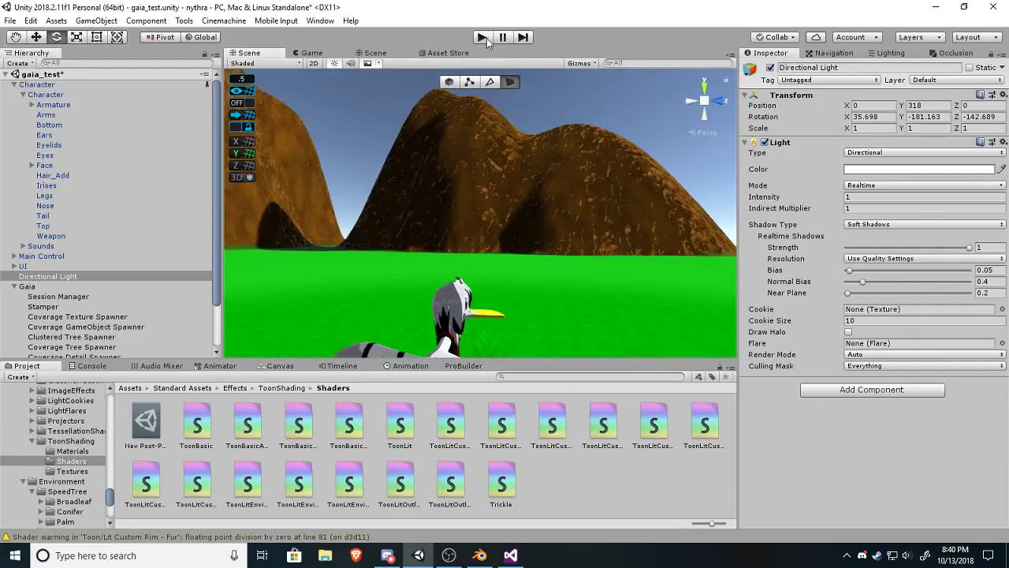
click(8, 21)
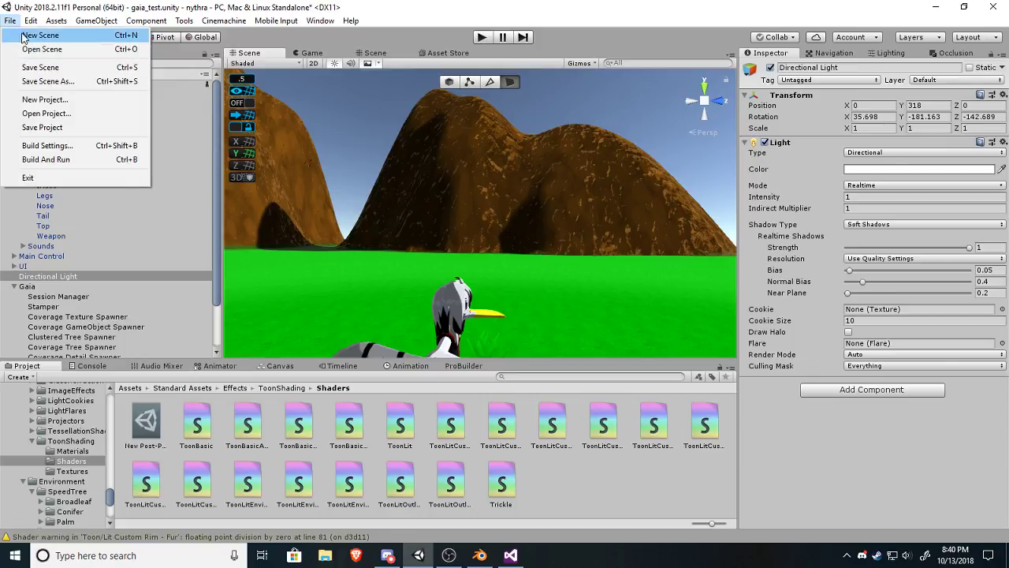
click(32, 68)
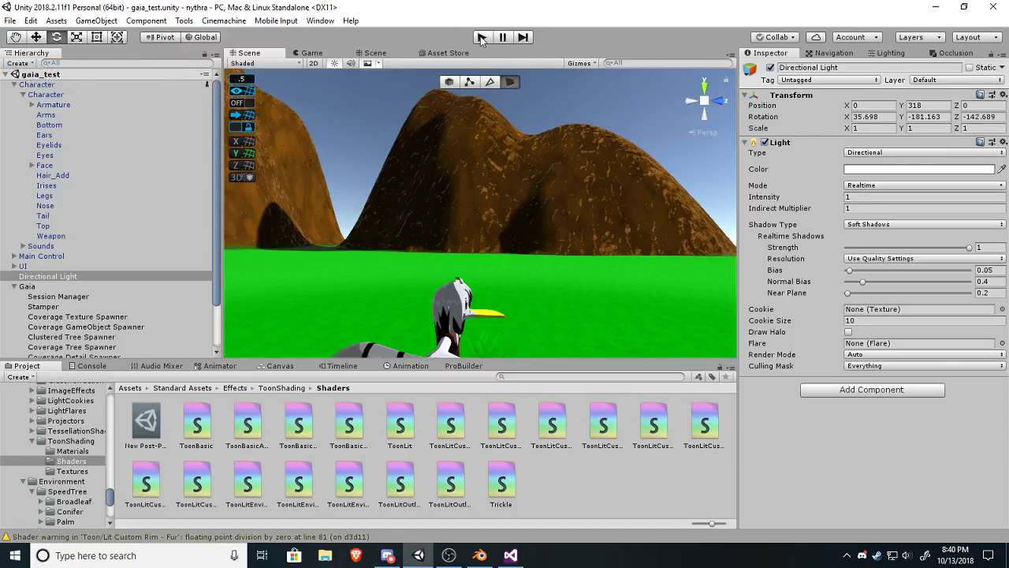
Open the Prefabs folder of the partner character Kahla in the project assets.
alt+drag(536, 230, 279, 338)
middle_drag(460, 337, 444, 279)
scroll(50, 440, down, 1)
scroll(51, 444, up, 5)
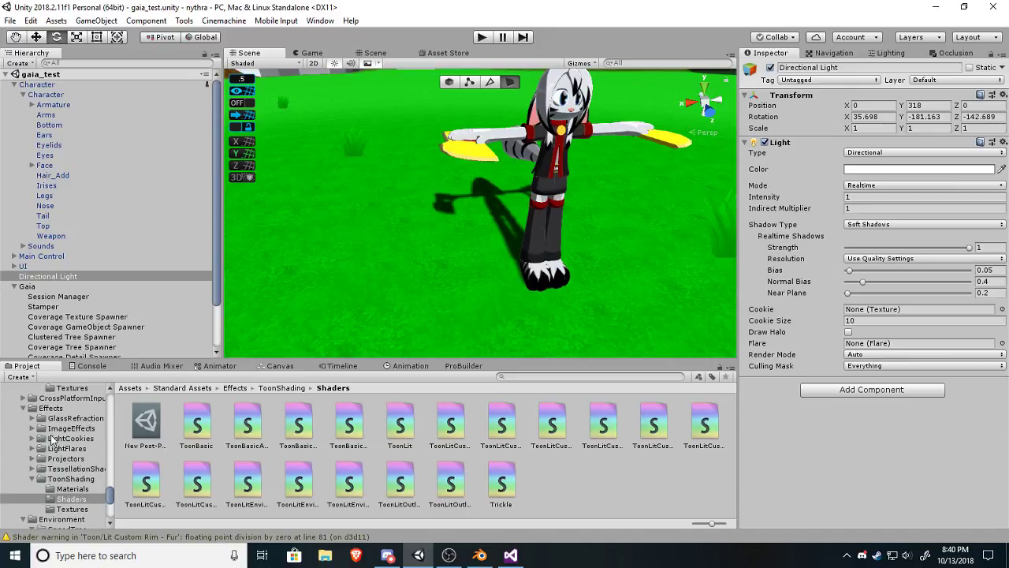
scroll(71, 459, up, 2)
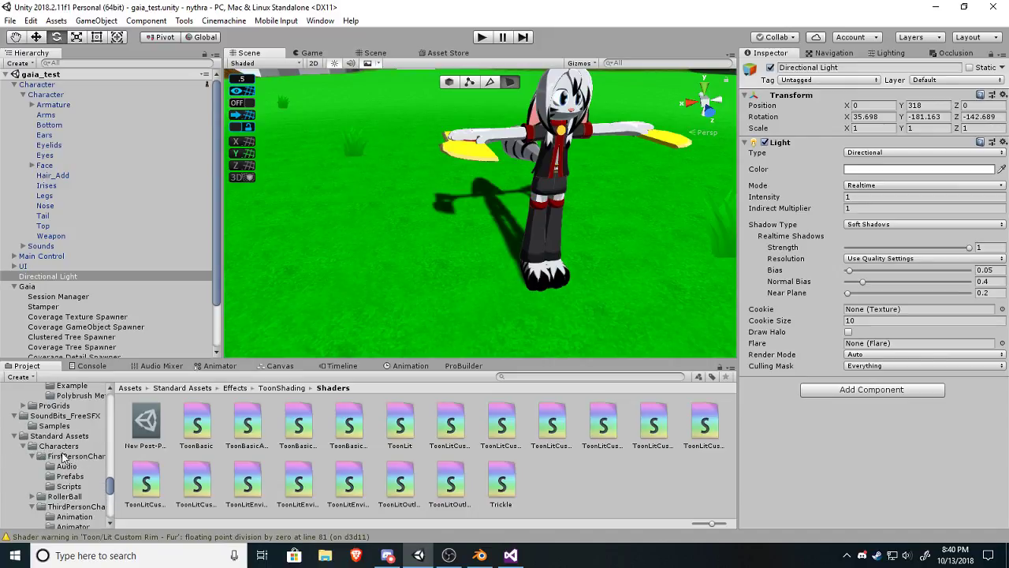
scroll(63, 453, up, 5)
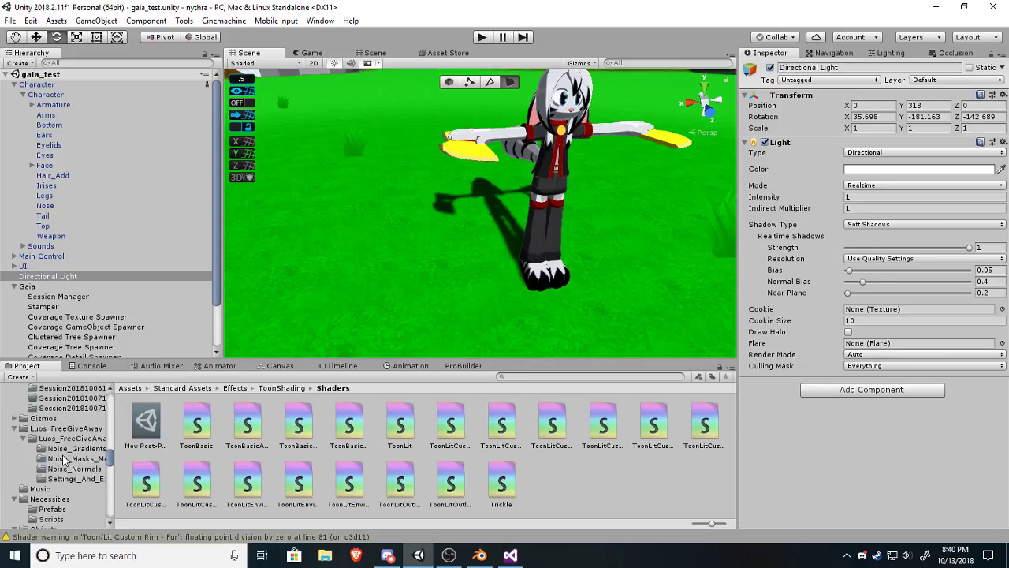
scroll(67, 479, up, 6)
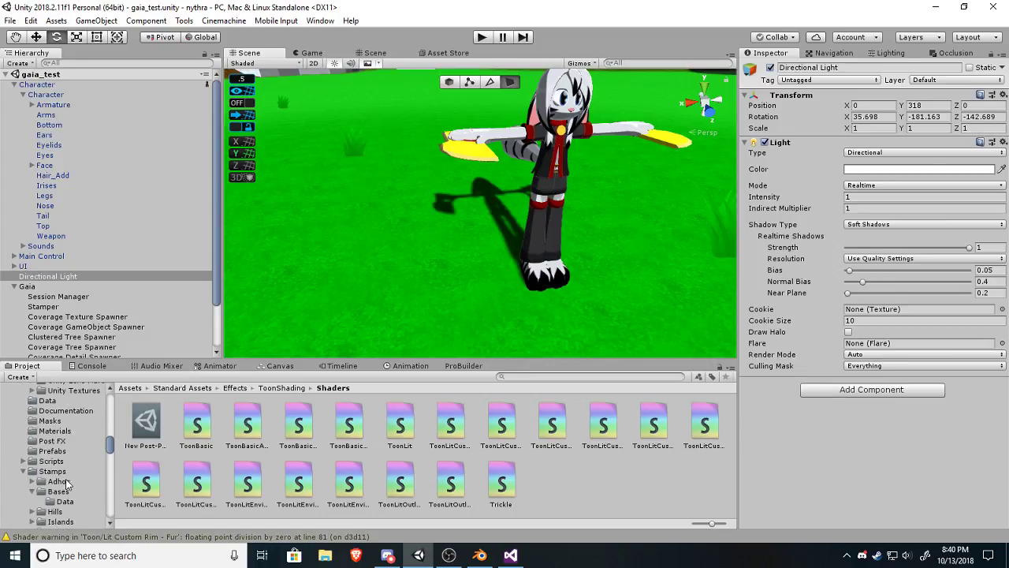
scroll(67, 483, up, 2)
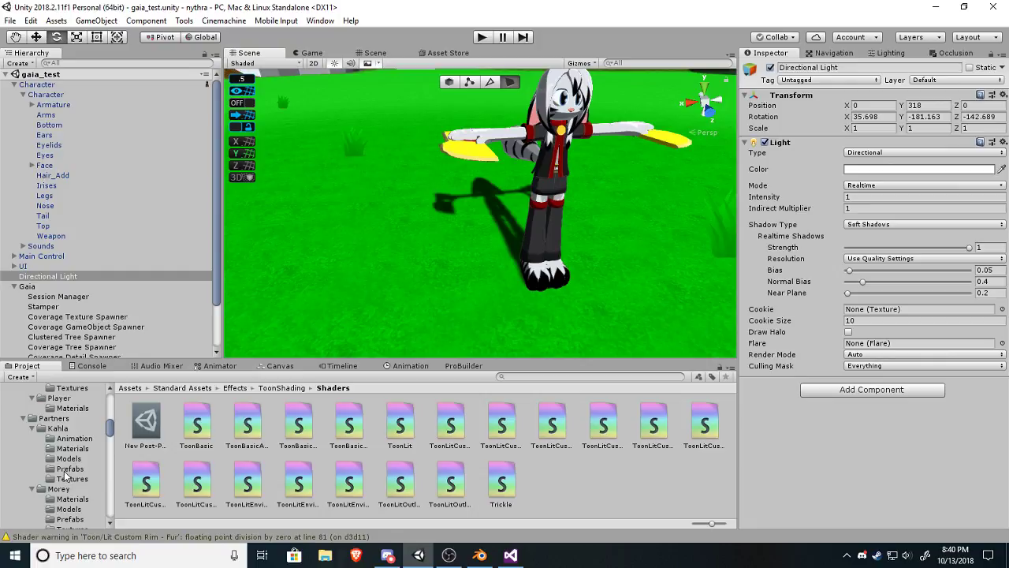
click(66, 469)
Place the Kahla prefab on the grass beside the existing character.
right_drag(302, 294, 421, 239)
scroll(394, 264, down, 3)
middle_drag(374, 276, 405, 259)
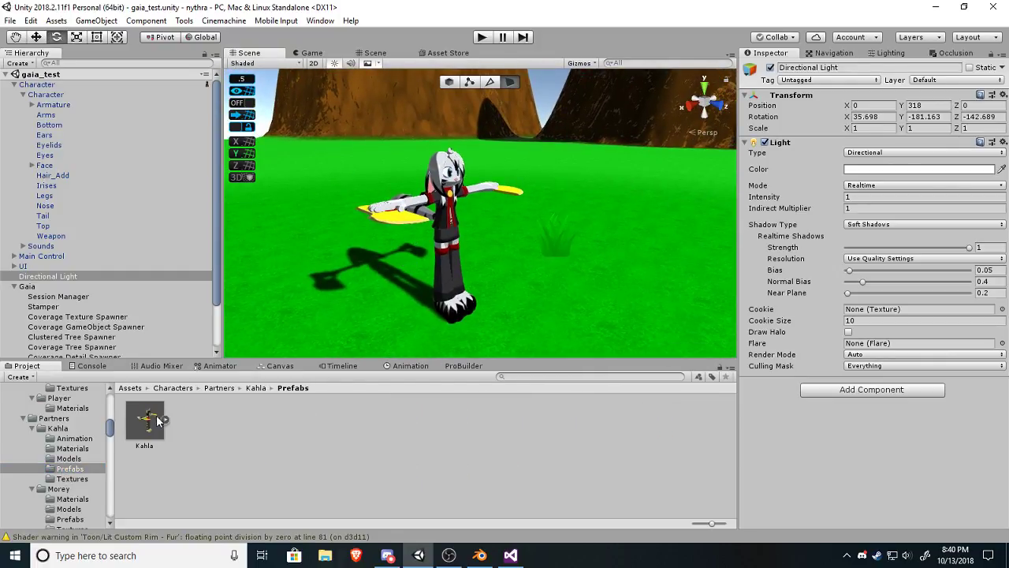
drag(139, 428, 566, 266)
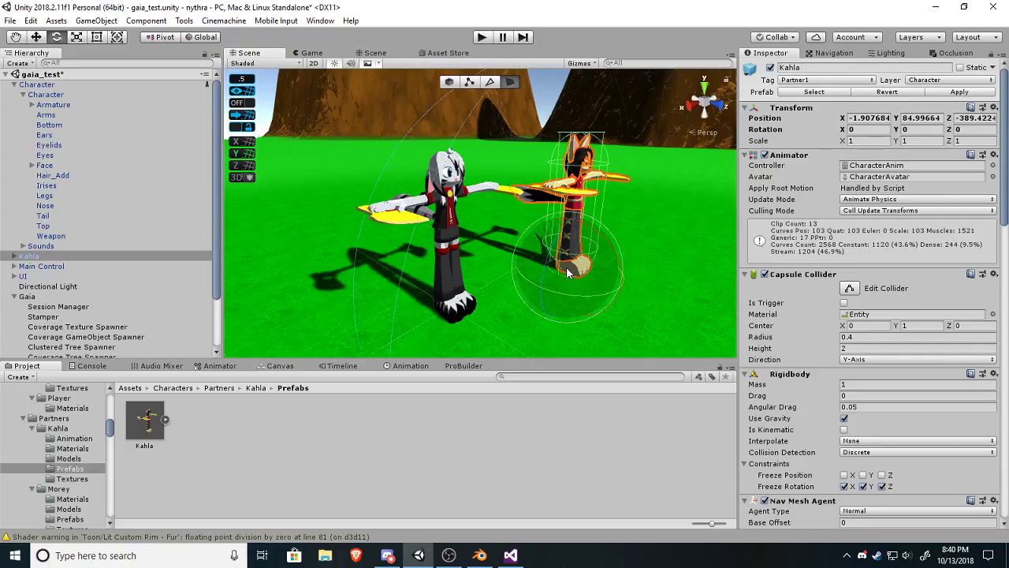
Examine Kahla's toon shading from the front and up close, next to the other character.
key(d)
right_drag(620, 307, 404, 268)
key(w)
key(s)
click(578, 136)
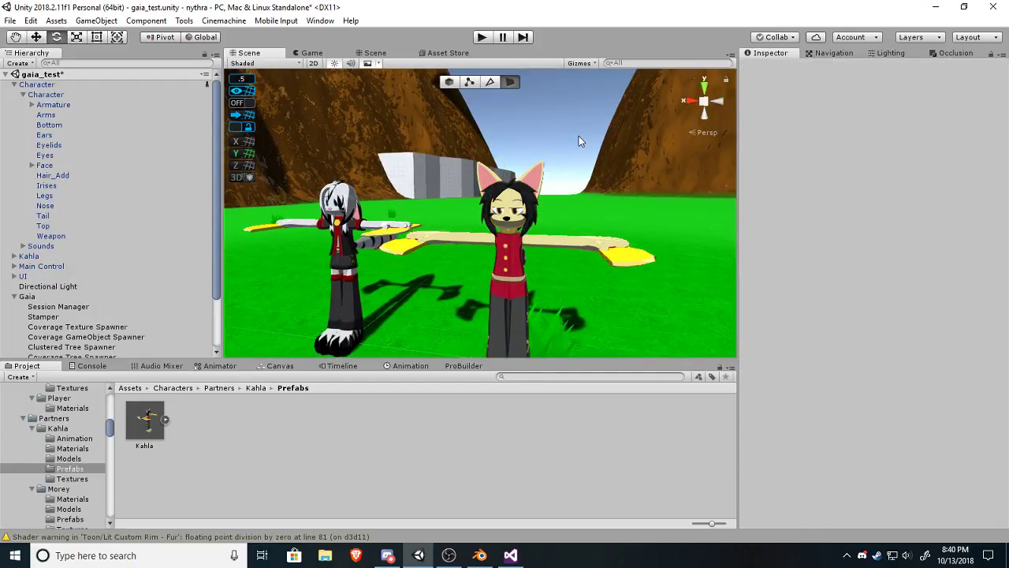
right_drag(576, 139, 574, 112)
key(w)
key(a)
right_drag(504, 196, 603, 257)
key(s)
Try the Shirt_Spirit_N mesh on Kahla's Top object, undo the swap and close the mesh selection.
click(511, 221)
click(572, 249)
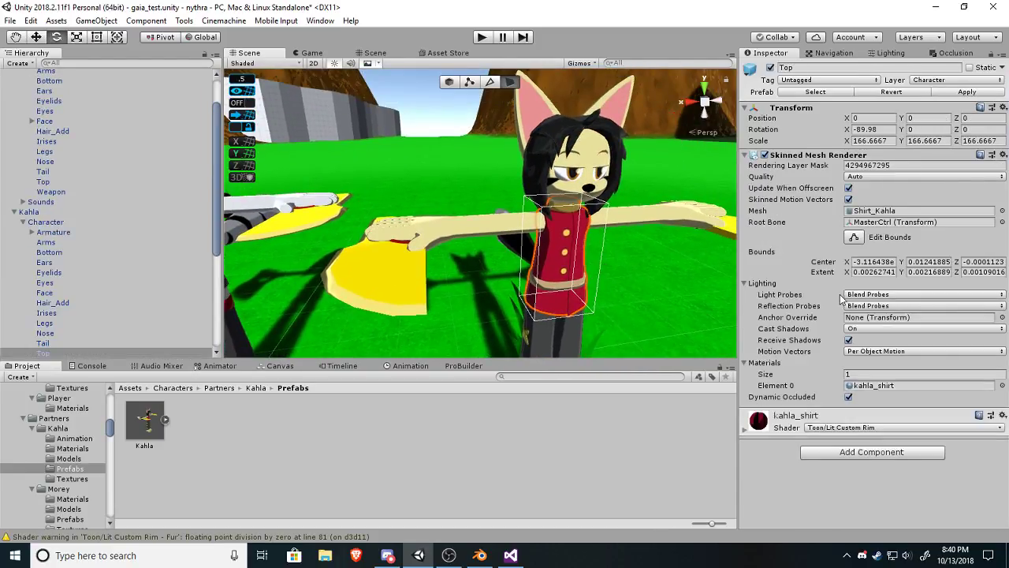
click(1001, 211)
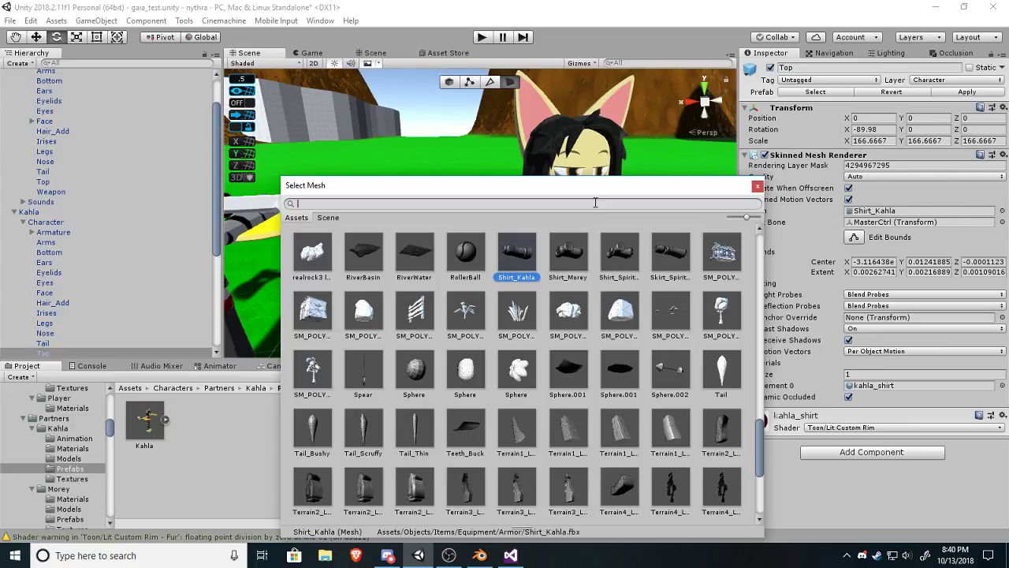
drag(595, 186, 594, 334)
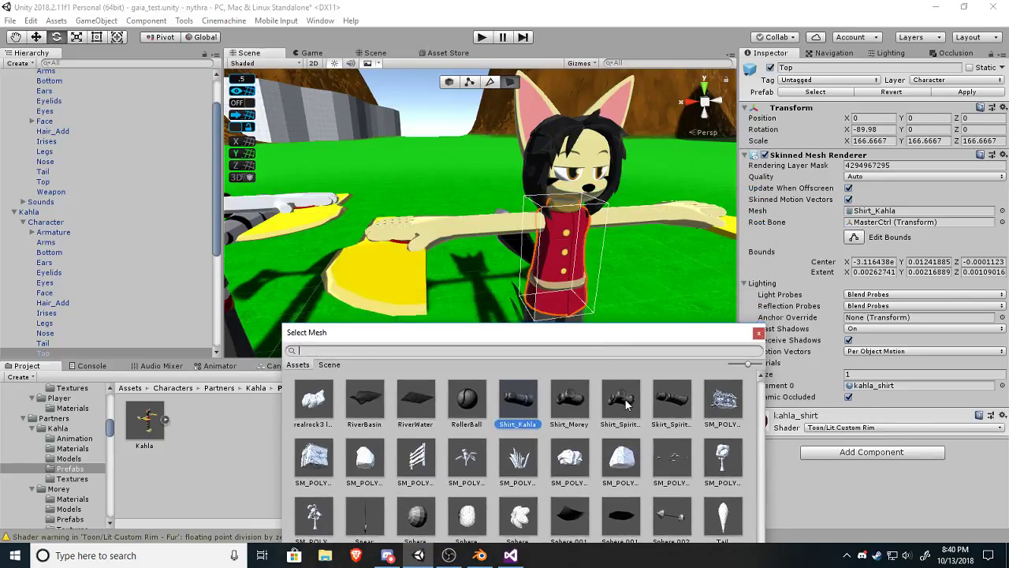
click(621, 410)
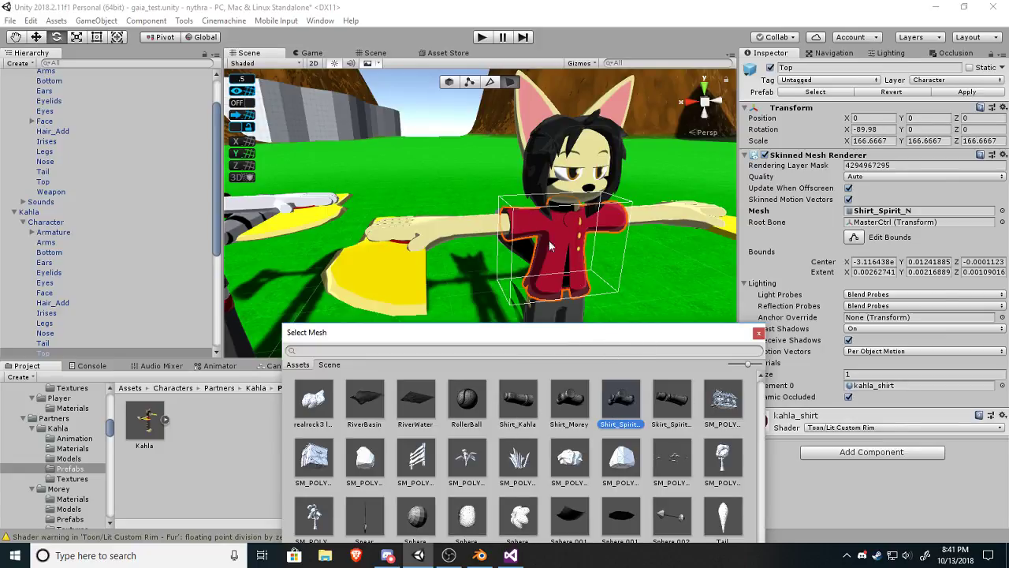
key(ctrl+z)
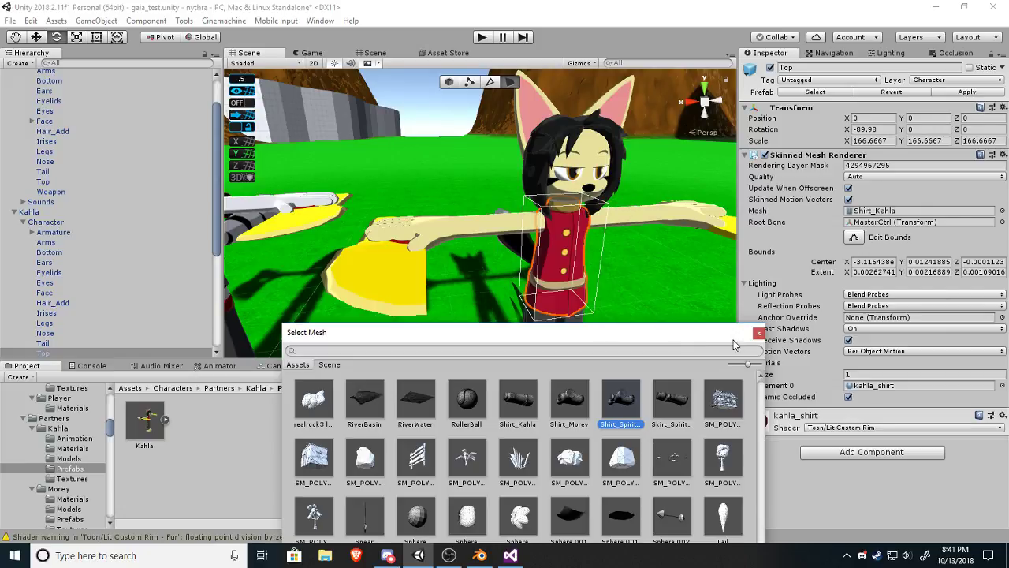
click(759, 335)
Assign the Spirit_Face material to Kahla's Face object and check the result on the character.
alt+drag(652, 298, 536, 229)
click(505, 202)
click(501, 199)
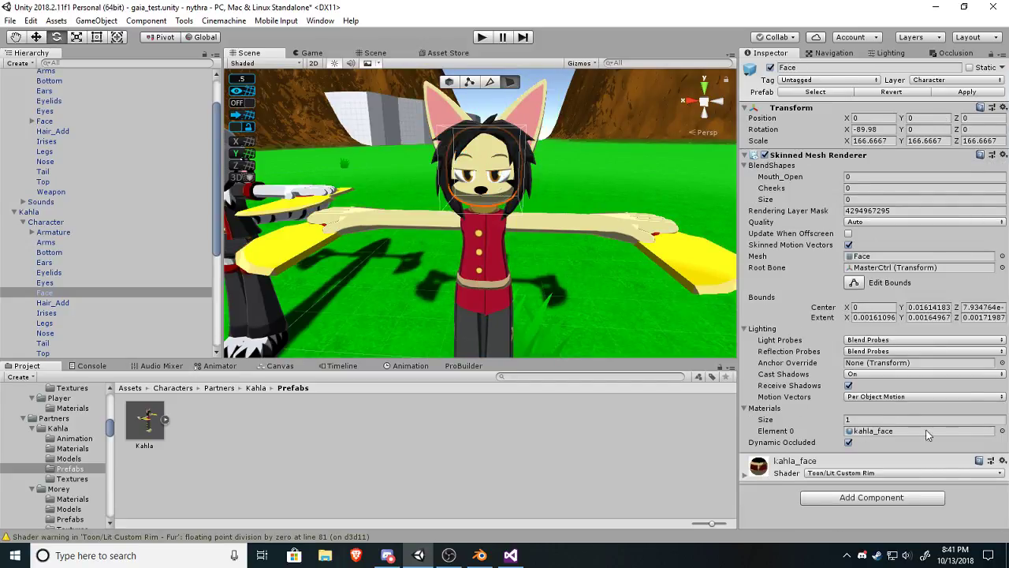
click(1001, 431)
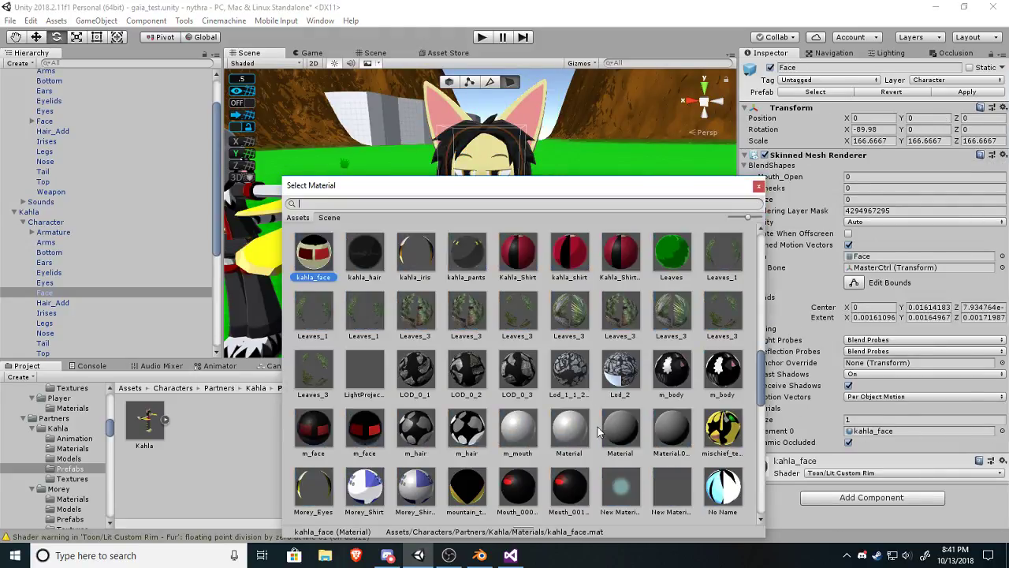
scroll(540, 416, down, 5)
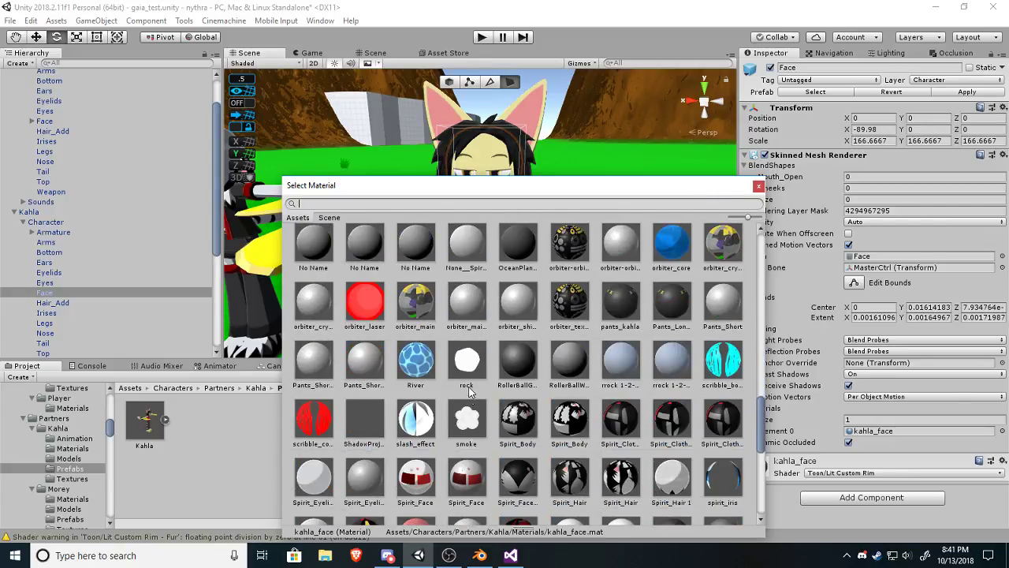
scroll(468, 392, down, 2)
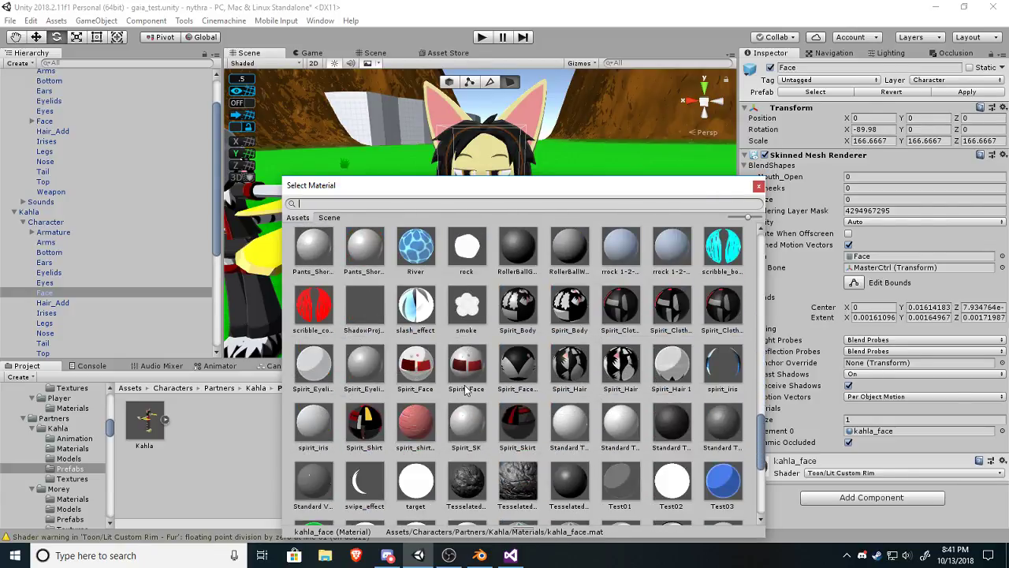
click(418, 364)
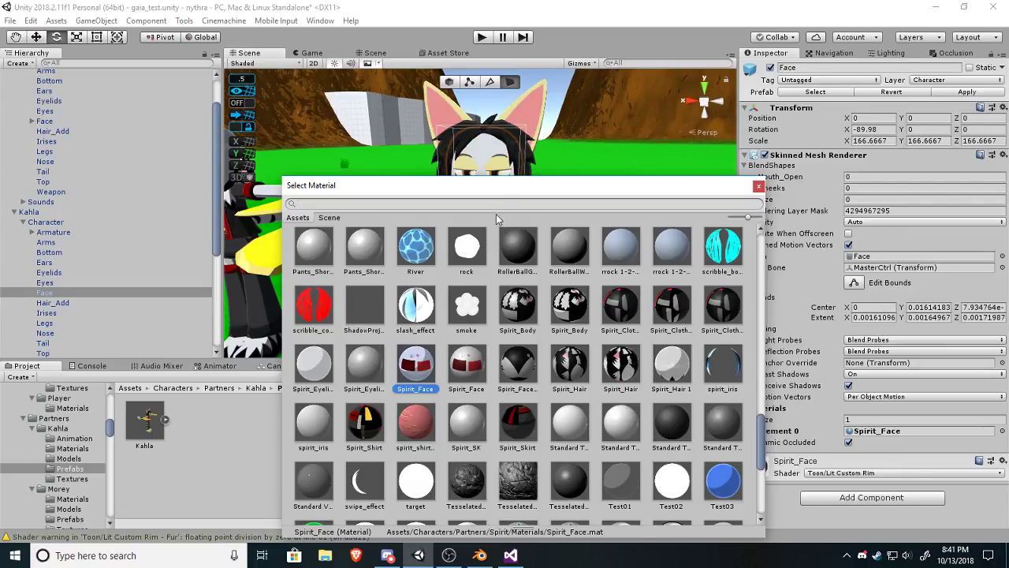
drag(505, 192, 439, 324)
click(386, 247)
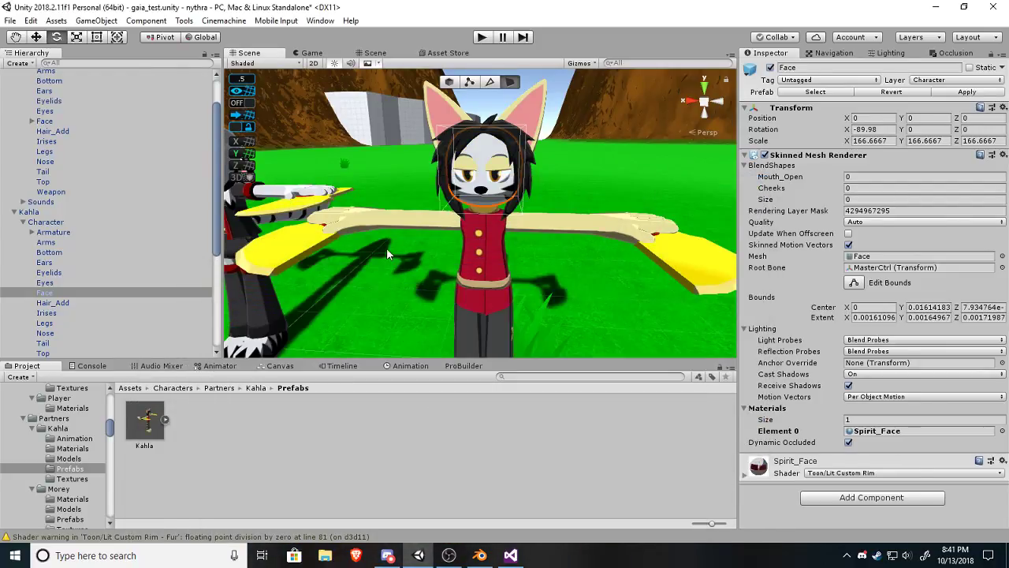
mouse_move(407, 253)
middle_down()
mouse_move(445, 253)
mouse_move(416, 261)
middle_up()
right_drag(467, 279, 573, 280)
key(w)
key(s)
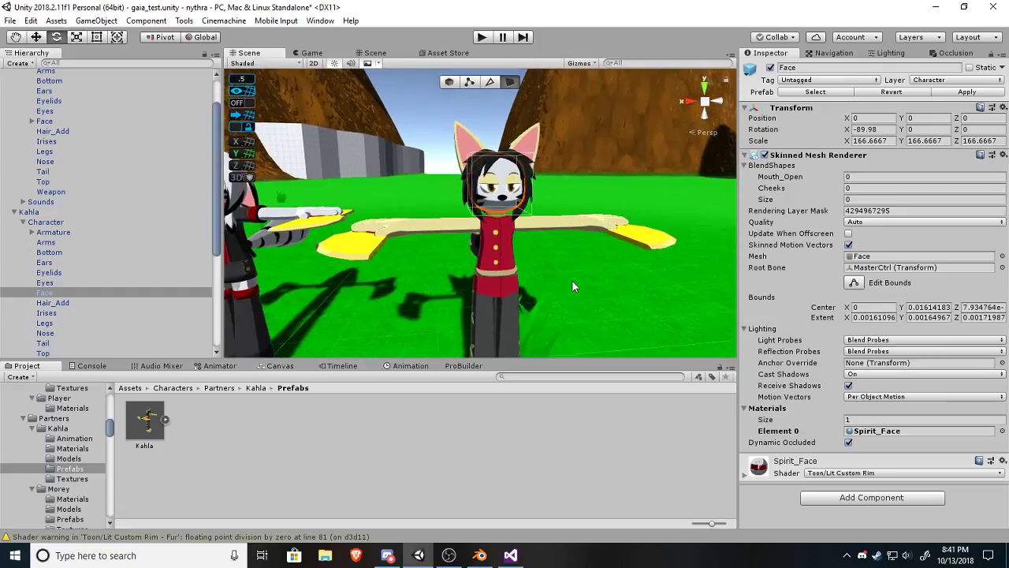
Restore the kahla_face material on Kahla's Face object and examine the face from a distance and up close.
middle_drag(572, 280, 560, 279)
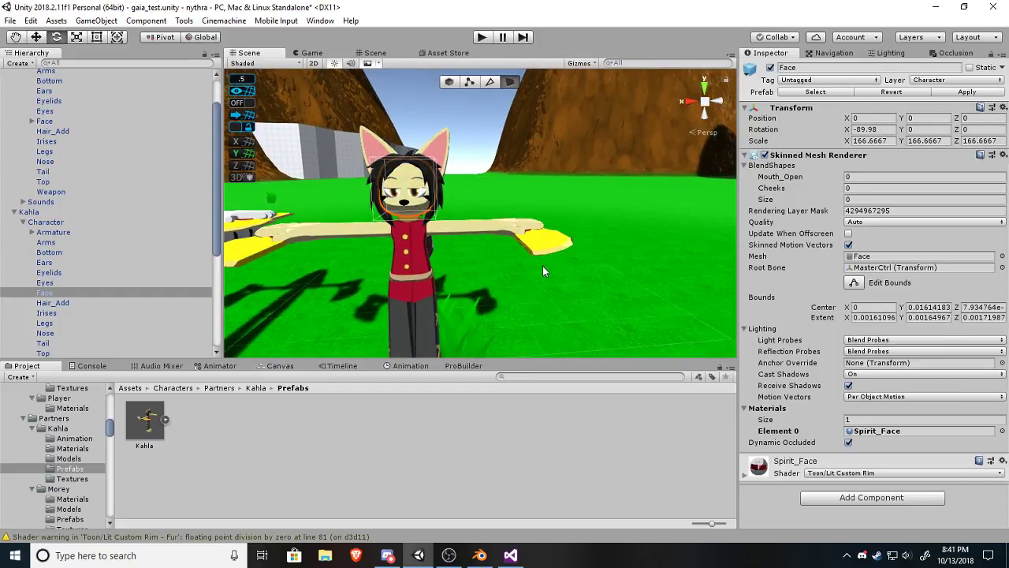
right_drag(542, 271, 729, 266)
key(w)
key(s)
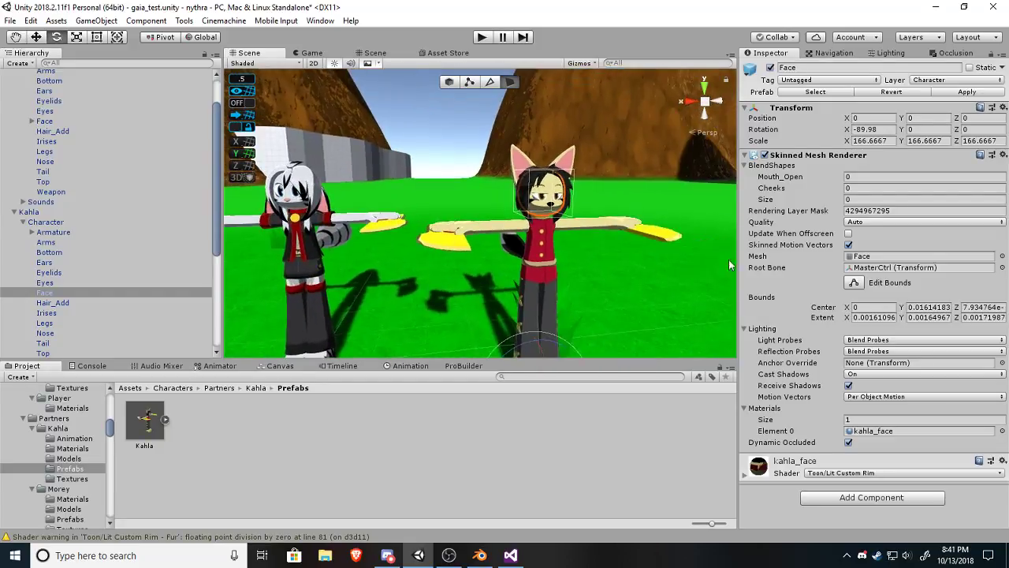
right_drag(465, 241, 462, 183)
key(w)
key(s)
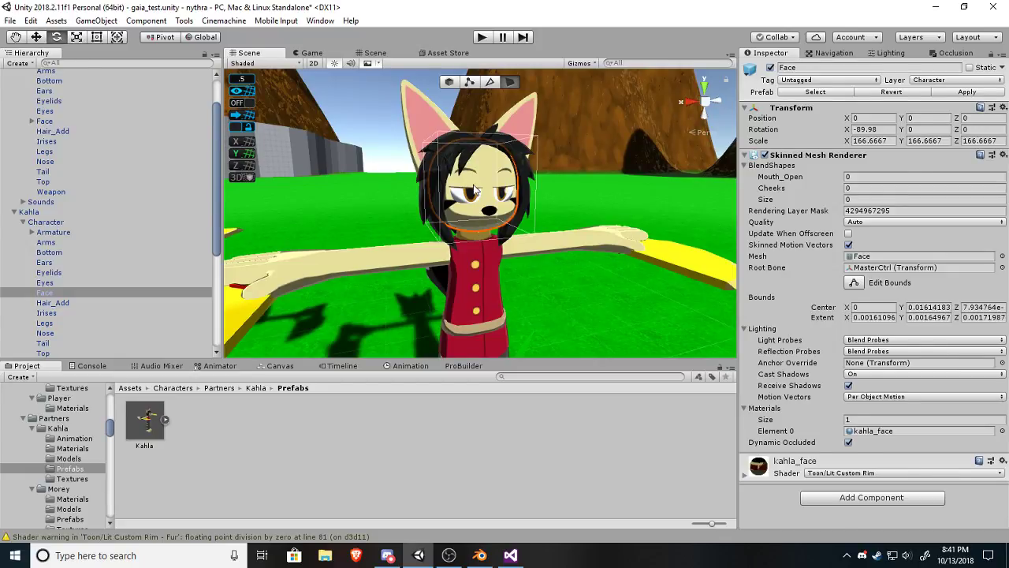
Undo the recent changes until the Kahla prefab is removed from the scene.
click(429, 180)
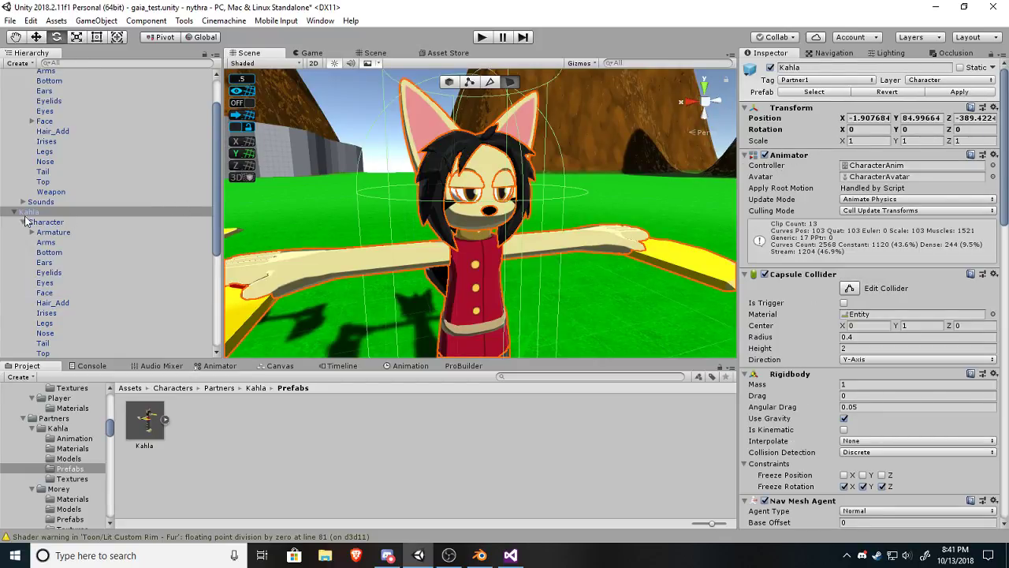
scroll(47, 232, down, 2)
right_drag(391, 239, 464, 226)
key(s)
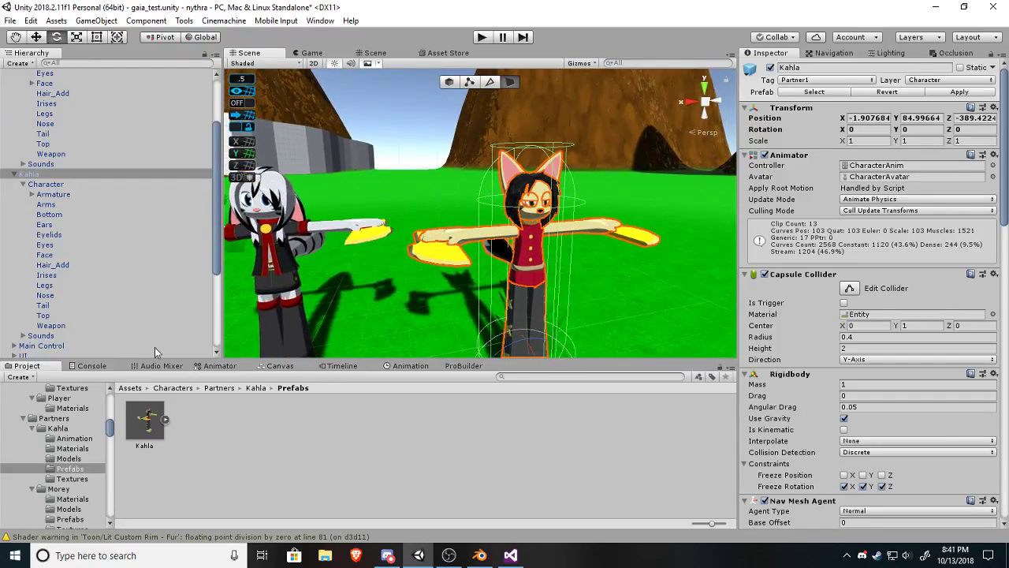
click(484, 189)
click(567, 249)
key(ctrl+z)
key(ctrl+z)
key(ctrl+z)
key(ctrl+z)
key(ctrl+z)
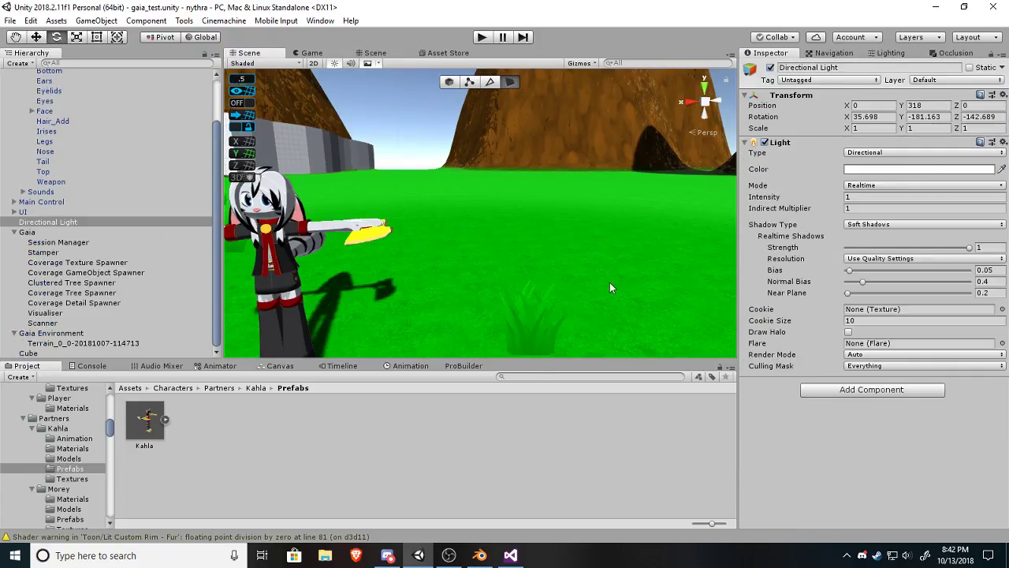
Examine the remaining character's toon shading and shadow from the front and from above.
right_drag(610, 282, 487, 249)
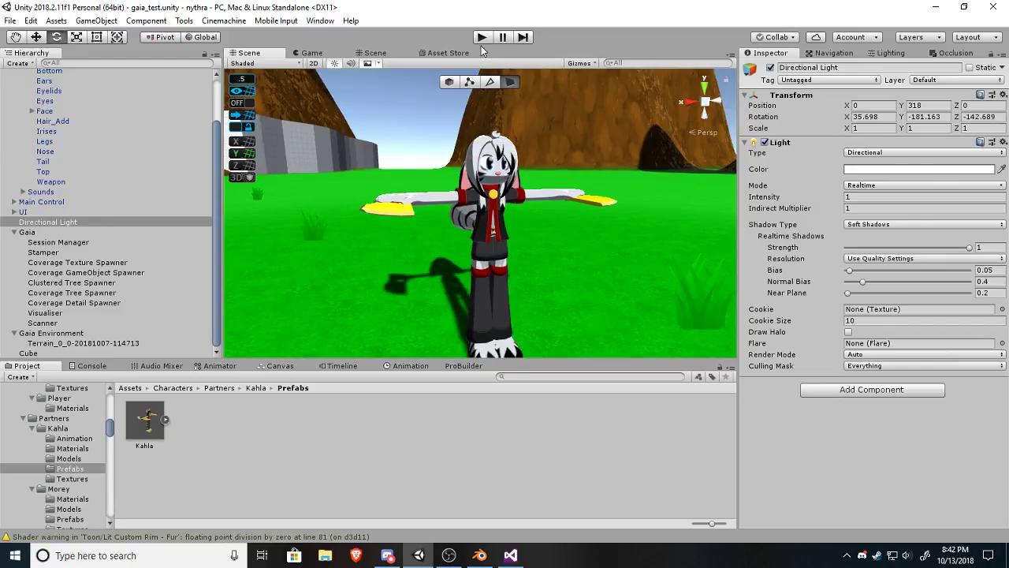
right_drag(519, 175, 465, 167)
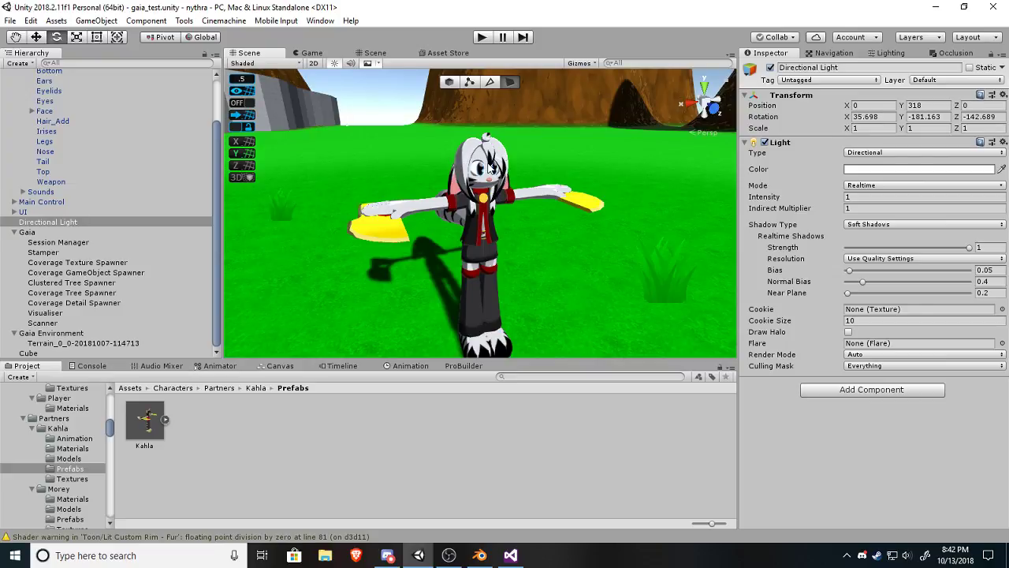
right_drag(408, 250, 329, 309)
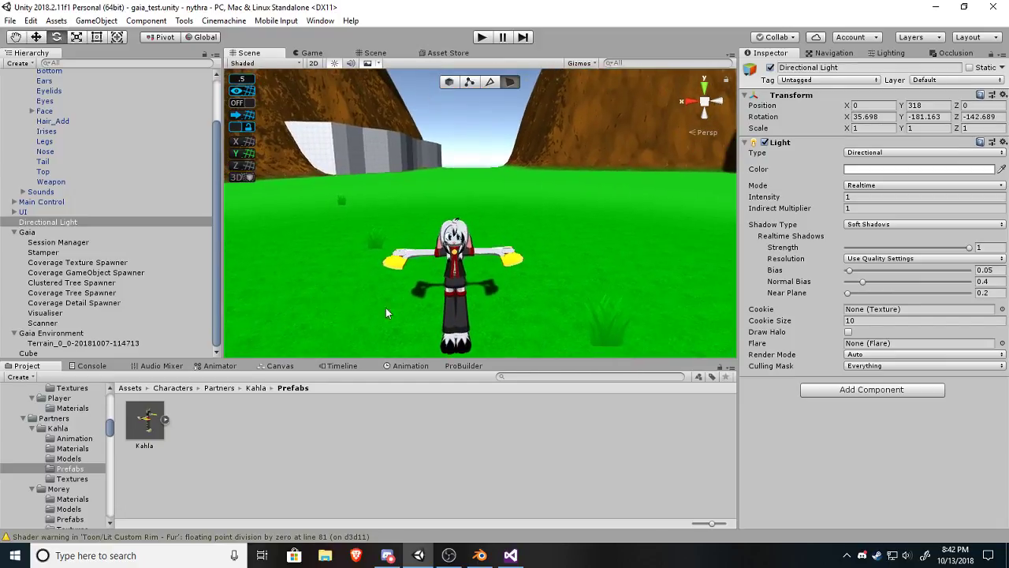
Examine the shading of the grass clump beside the character up close, from above and at ground level.
scroll(622, 325, up, 1)
middle_drag(625, 324, 569, 289)
right_drag(569, 289, 590, 300)
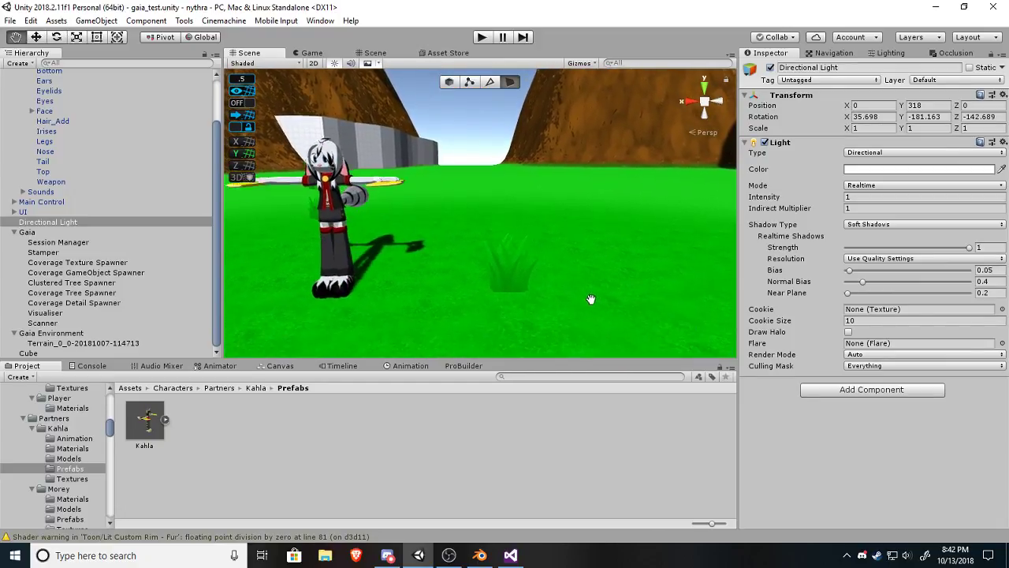
scroll(577, 309, up, 3)
right_drag(549, 273, 588, 301)
scroll(563, 305, up, 3)
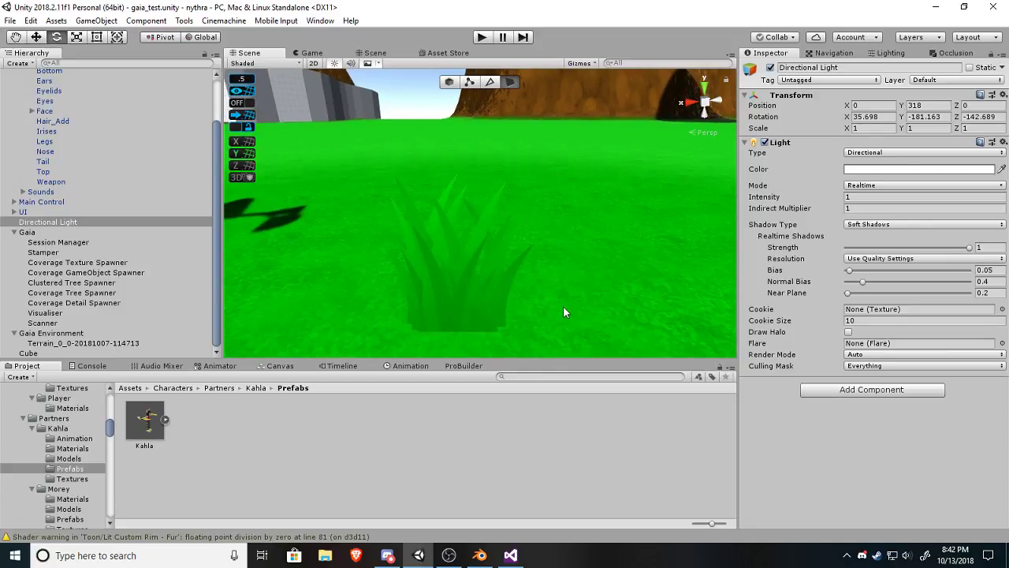
right_drag(533, 274, 517, 325)
middle_drag(540, 299, 539, 272)
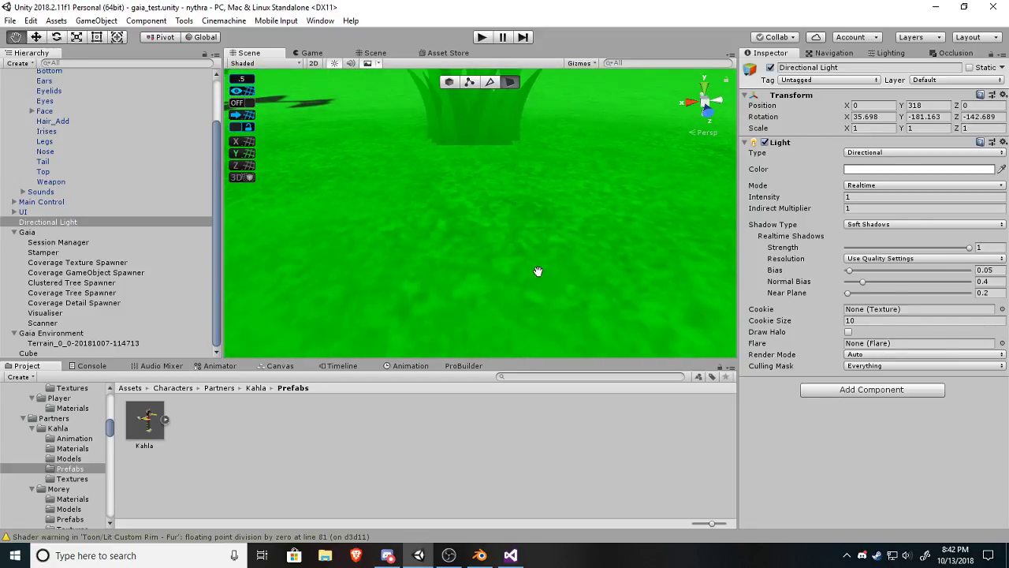
right_drag(523, 298, 525, 191)
middle_drag(525, 192, 527, 205)
right_drag(527, 206, 519, 247)
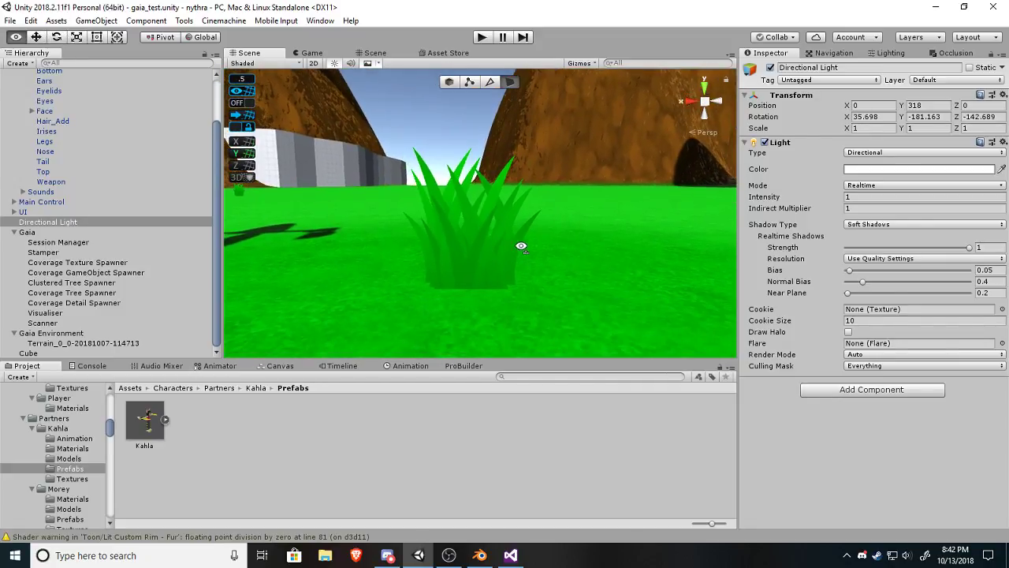
middle_drag(519, 216, 518, 242)
right_drag(518, 241, 514, 281)
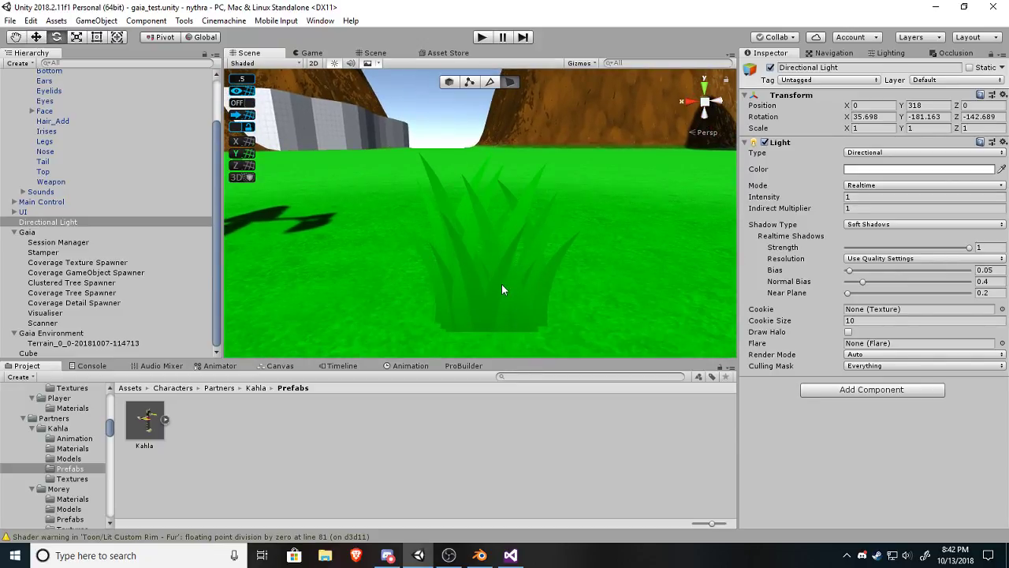
Open the terrain's tall_grass detail texture for editing.
drag(501, 283, 501, 284)
click(593, 278)
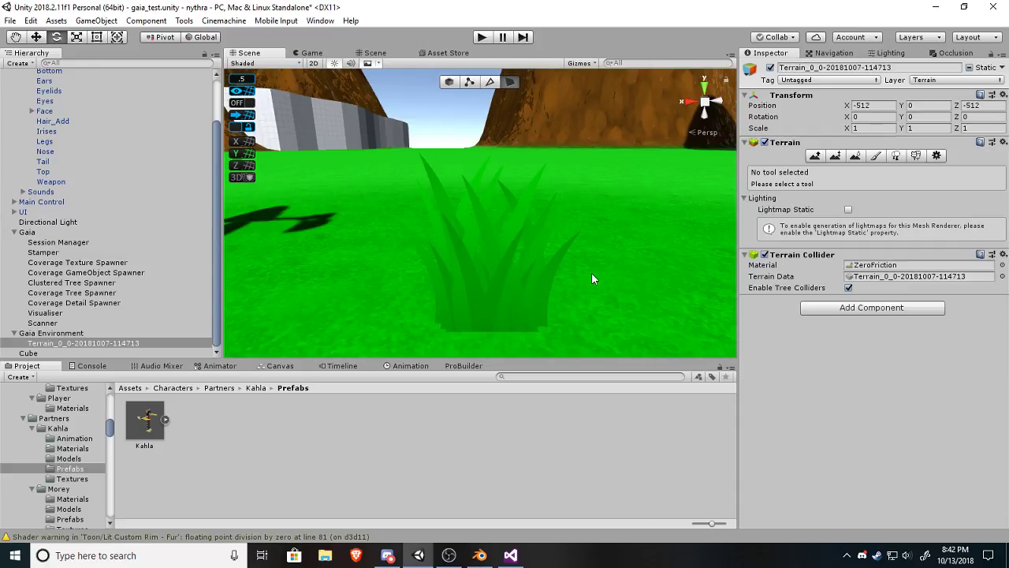
click(916, 156)
click(927, 393)
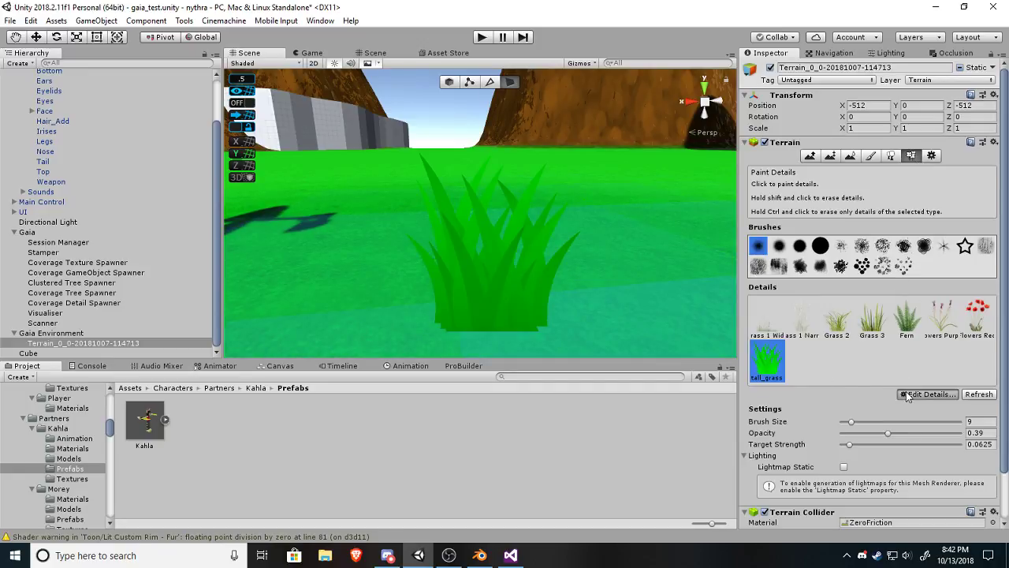
click(939, 428)
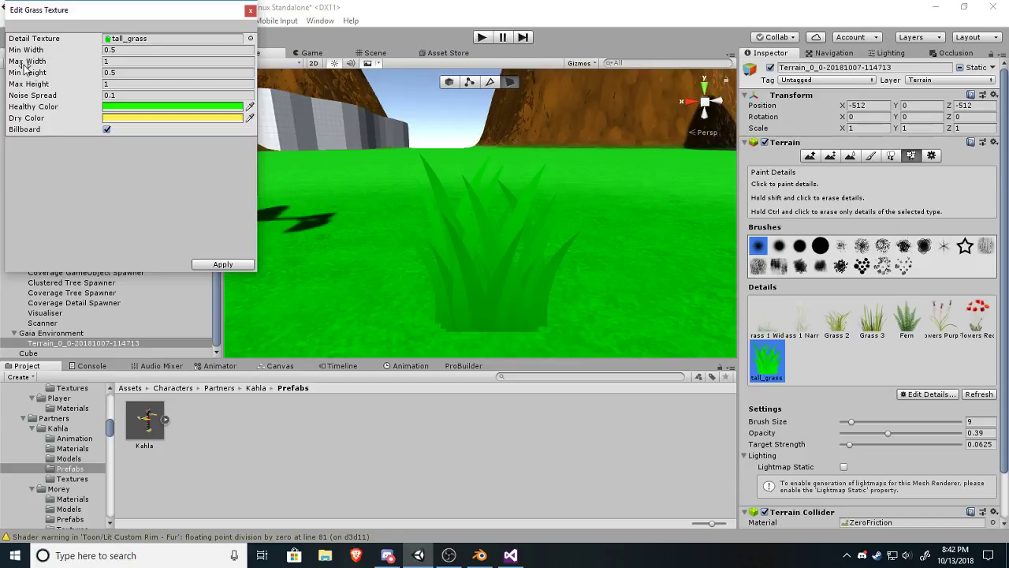
Try adjusting the tall_grass Noise Spread and check its maximum width and minimum height values.
click(50, 97)
drag(47, 96, 55, 97)
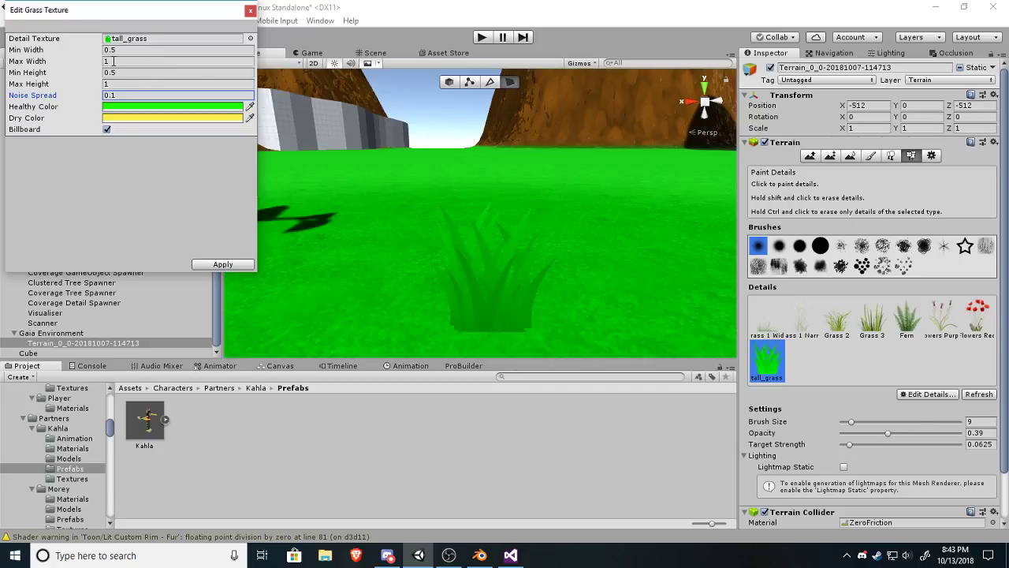
click(105, 61)
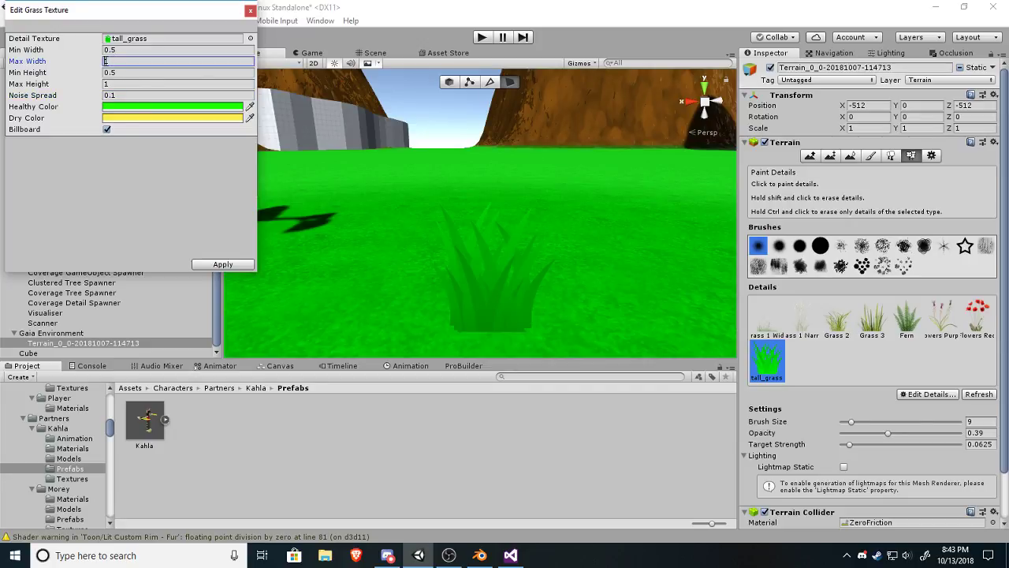
click(115, 73)
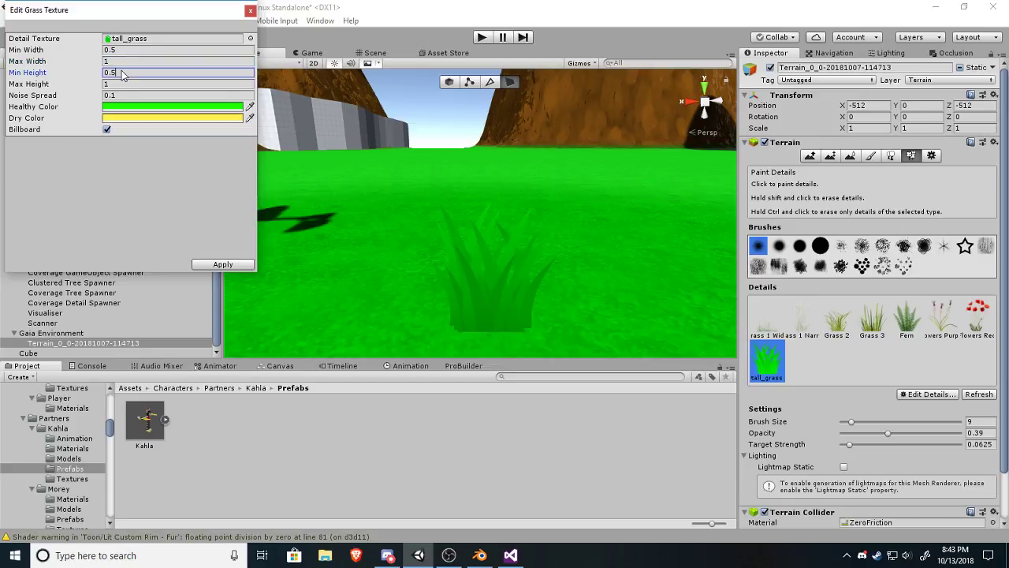
Adjust the tall_grass Healthy Color within the fully saturated bright green range.
click(219, 108)
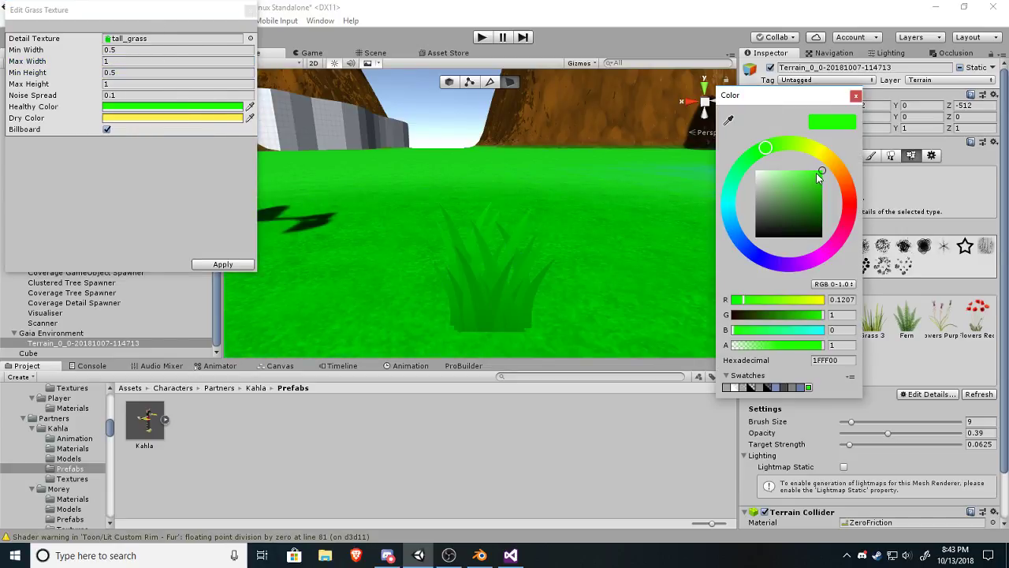
click(817, 175)
mouse_move(815, 175)
mouse_down()
mouse_move(834, 169)
mouse_move(714, 166)
mouse_move(855, 148)
mouse_up()
click(854, 97)
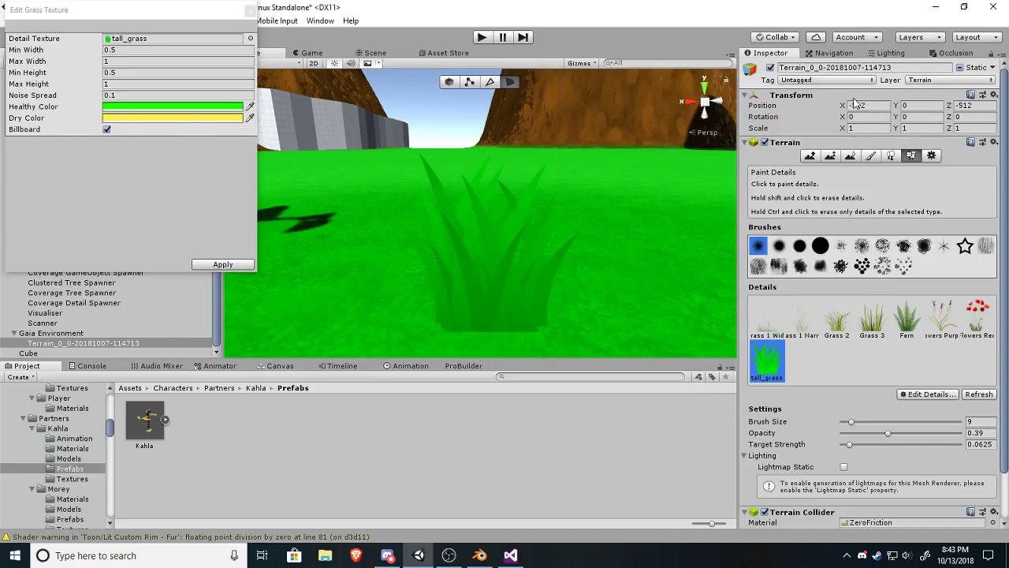
Change the tall_grass Dry Color to a pale cream yellow.
click(180, 119)
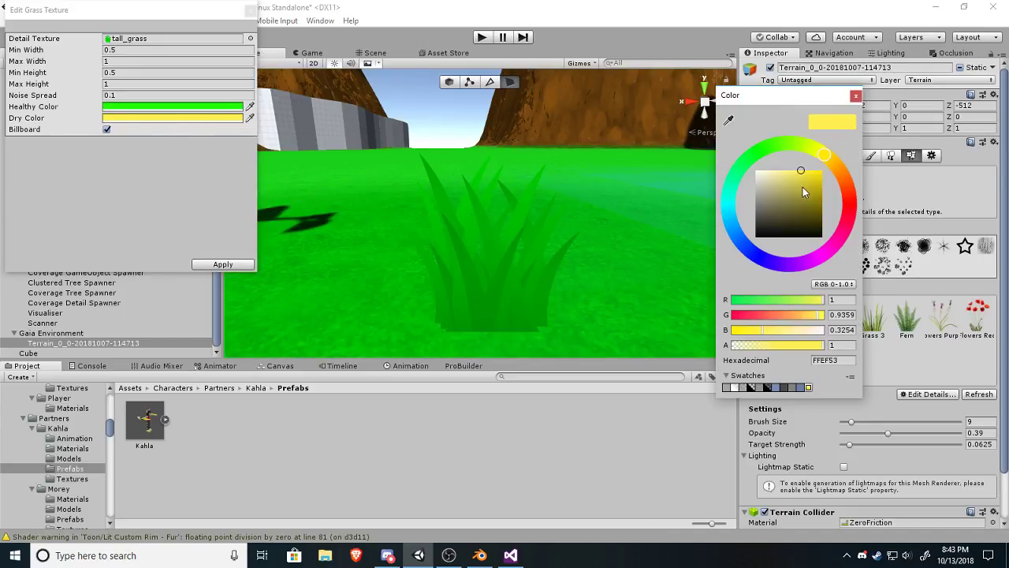
click(804, 173)
drag(805, 178, 808, 182)
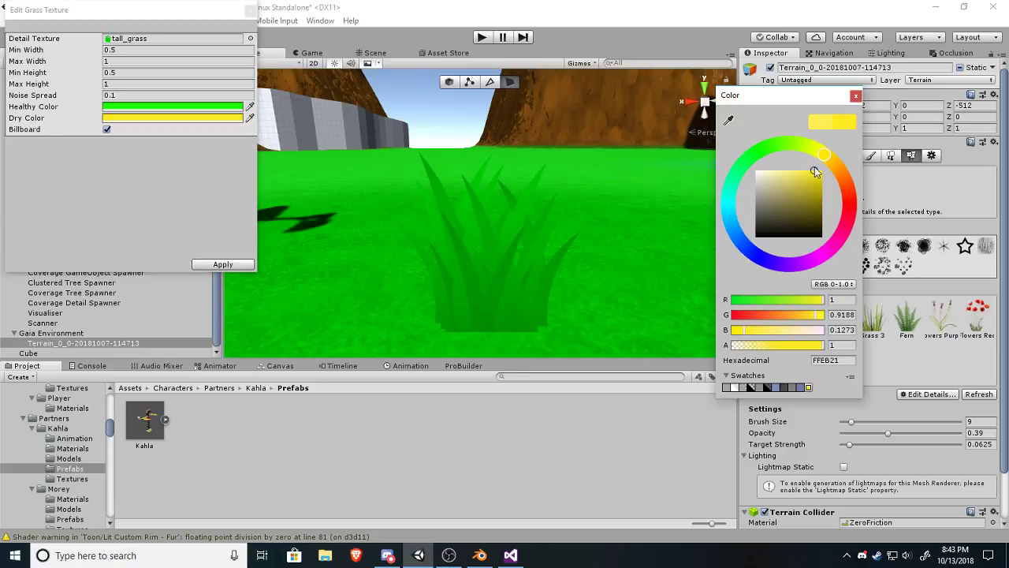
drag(783, 164, 759, 155)
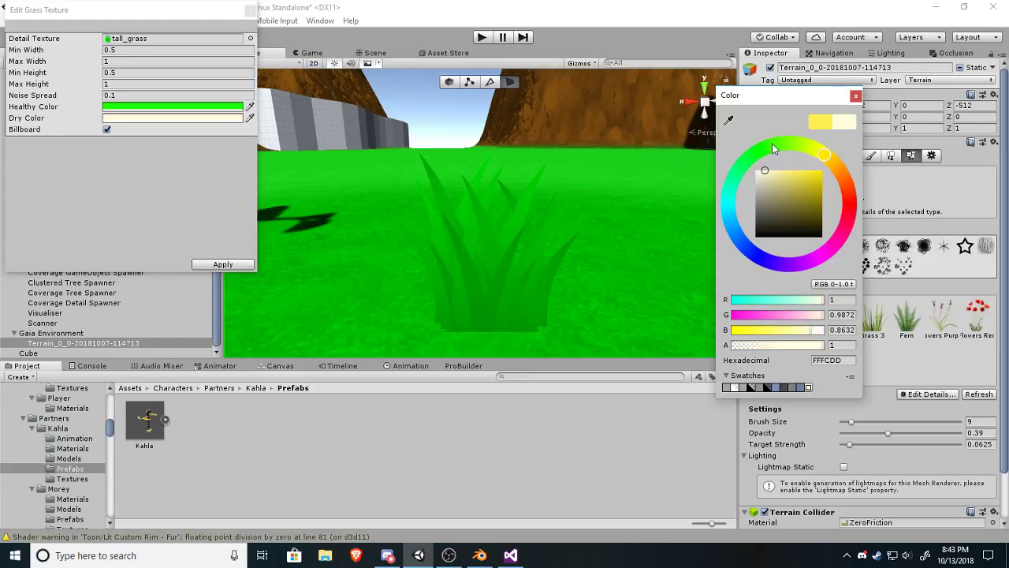
click(855, 95)
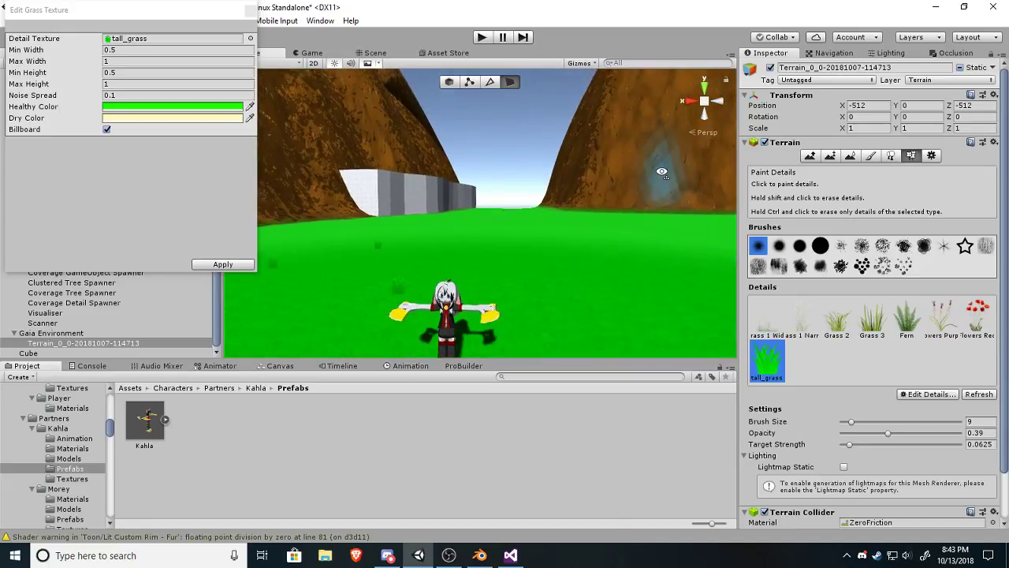
Close the grass texture settings and examine the grass clumps around the character from different distances.
right_drag(662, 172, 562, 144)
key(s)
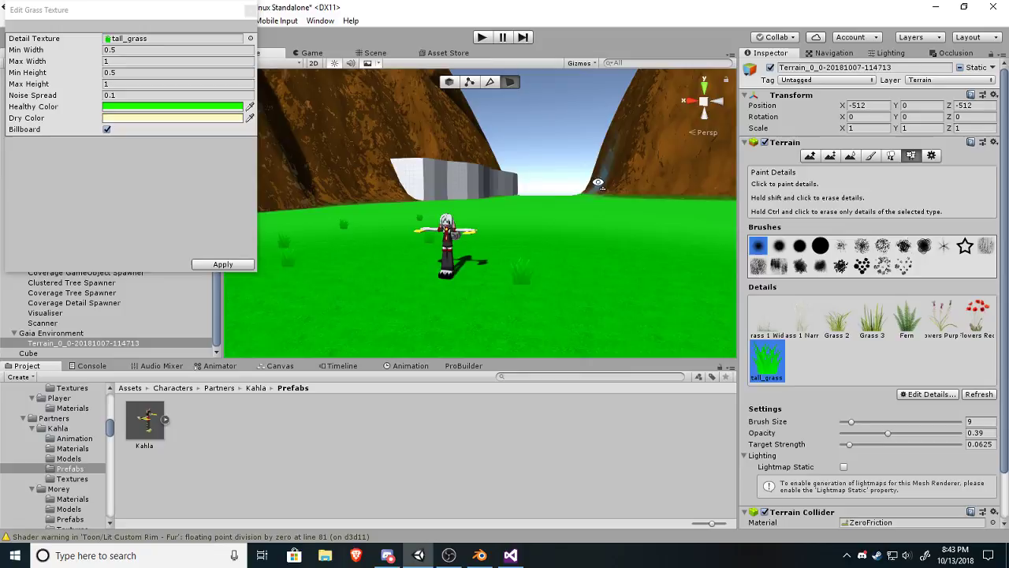
click(250, 11)
key(w)
right_drag(581, 180, 347, 107)
key(s)
key(w)
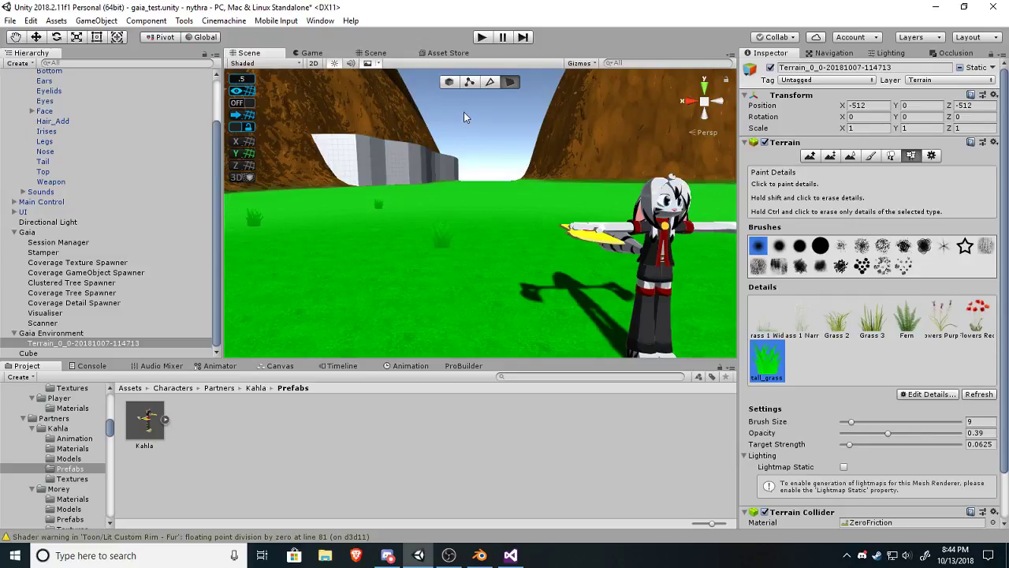
Select the Main Control object and examine the character from the front, side and back.
double_click(40, 202)
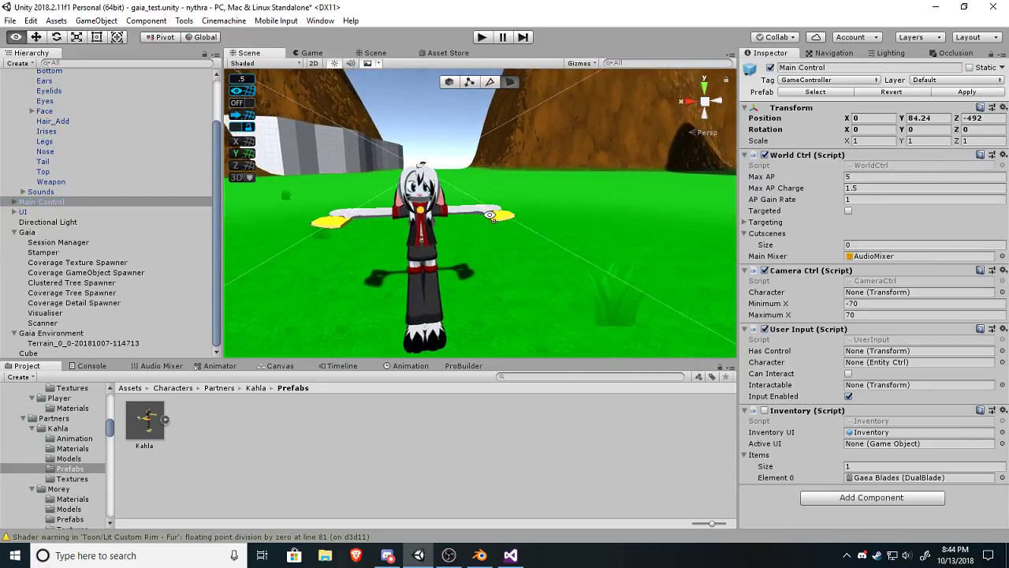
alt+drag(490, 215, 655, 234)
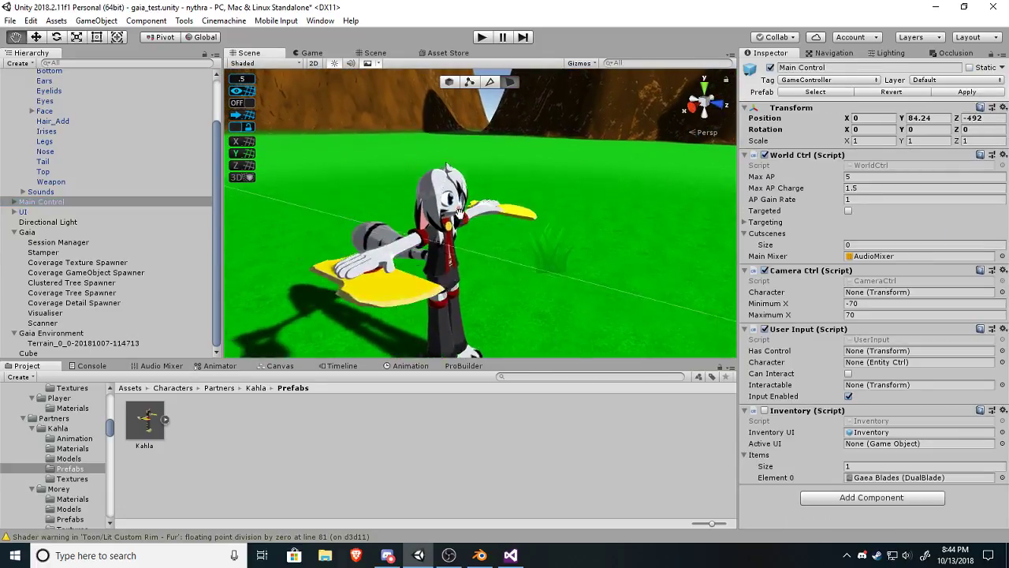
drag(459, 212, 685, 208)
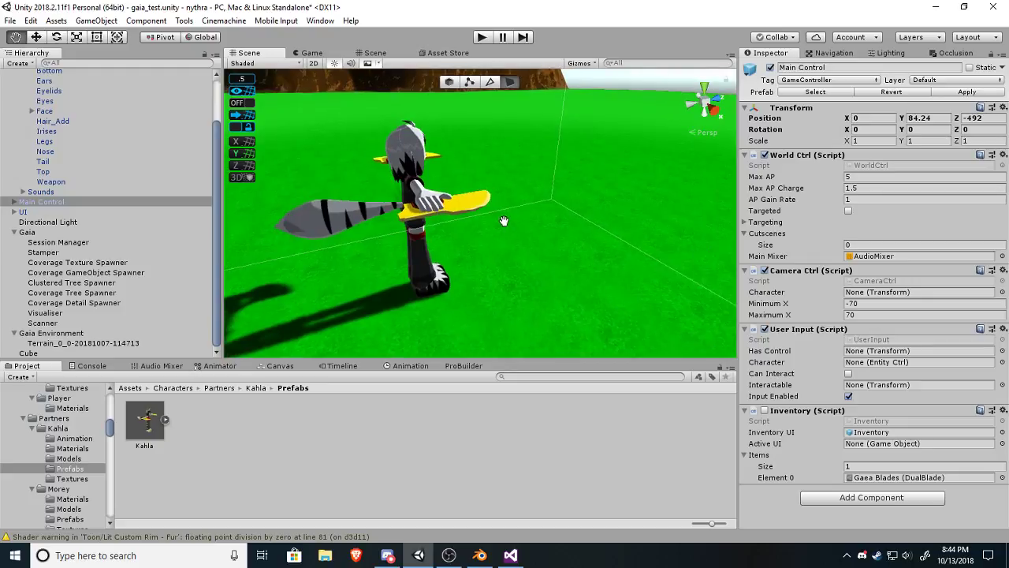
middle_drag(504, 221, 514, 255)
Run the game and walk the character across the grass toward the sun, examining its shading and shadow from behind.
click(484, 39)
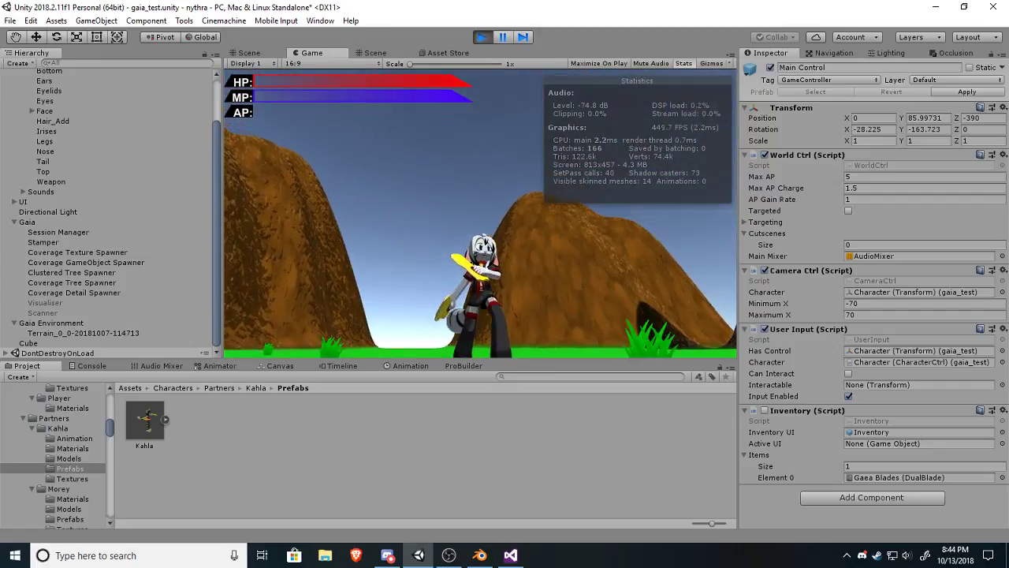
key(s)
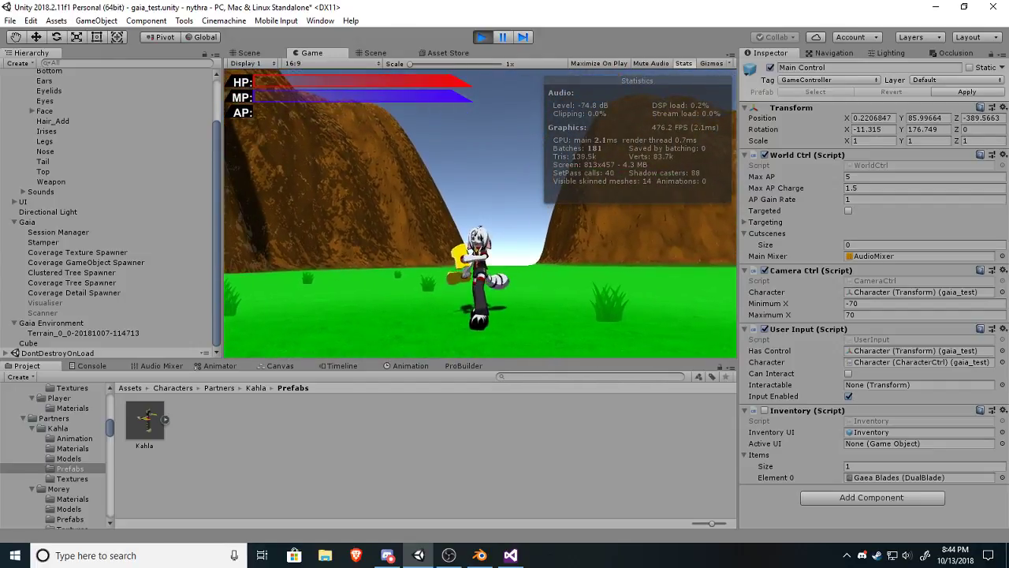
key(s)
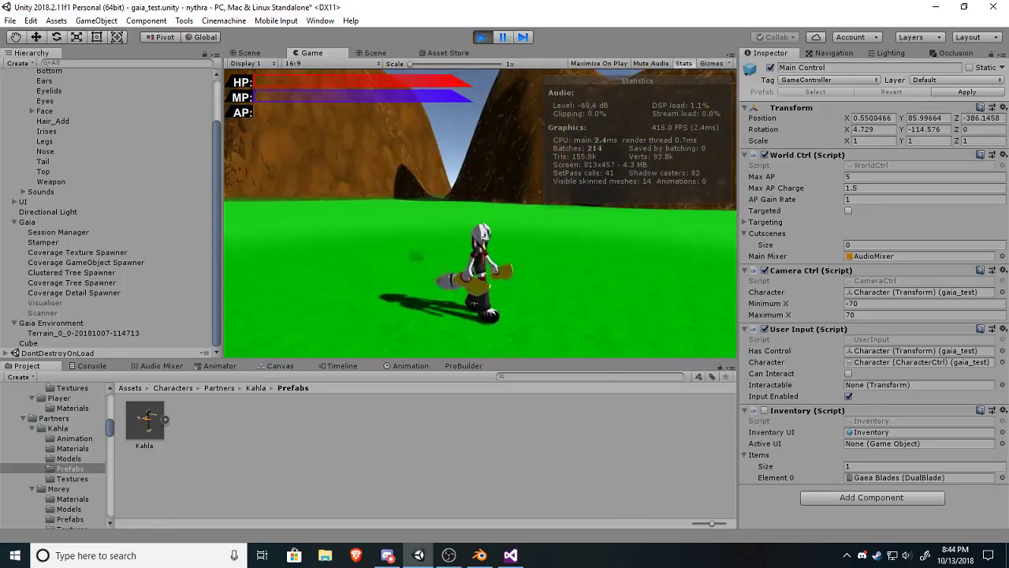
key(w)
key(w)
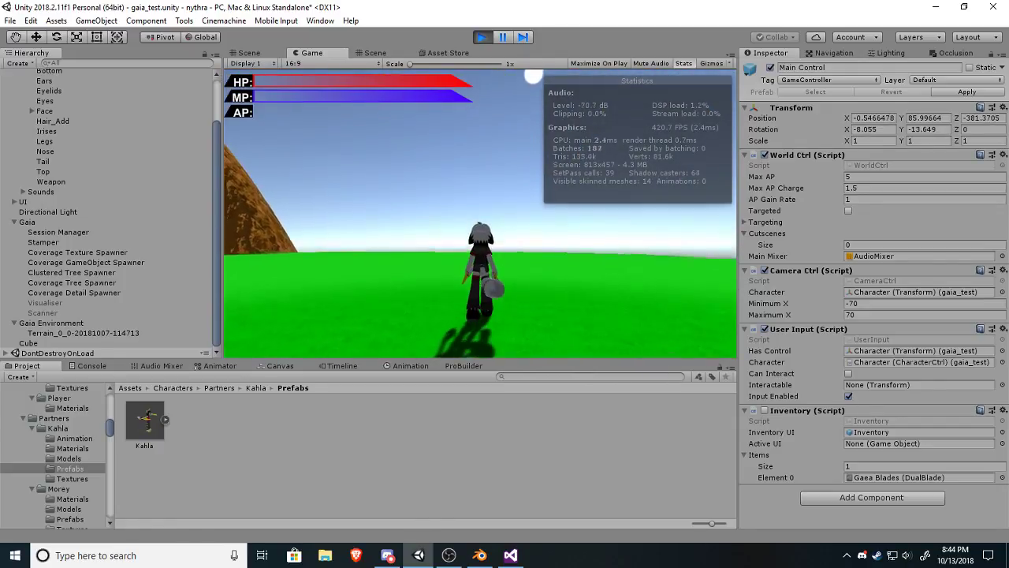
key(w)
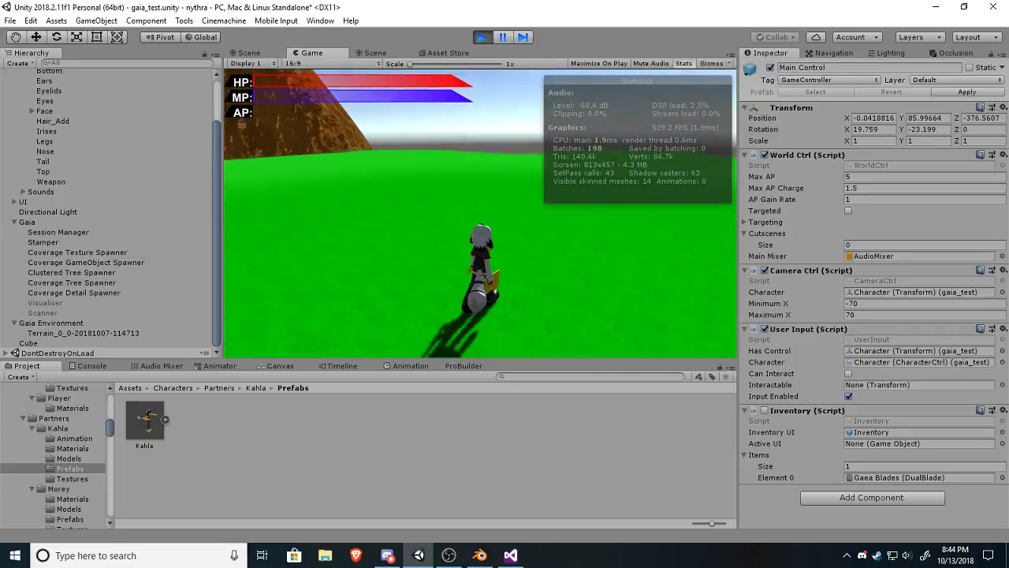
key(w)
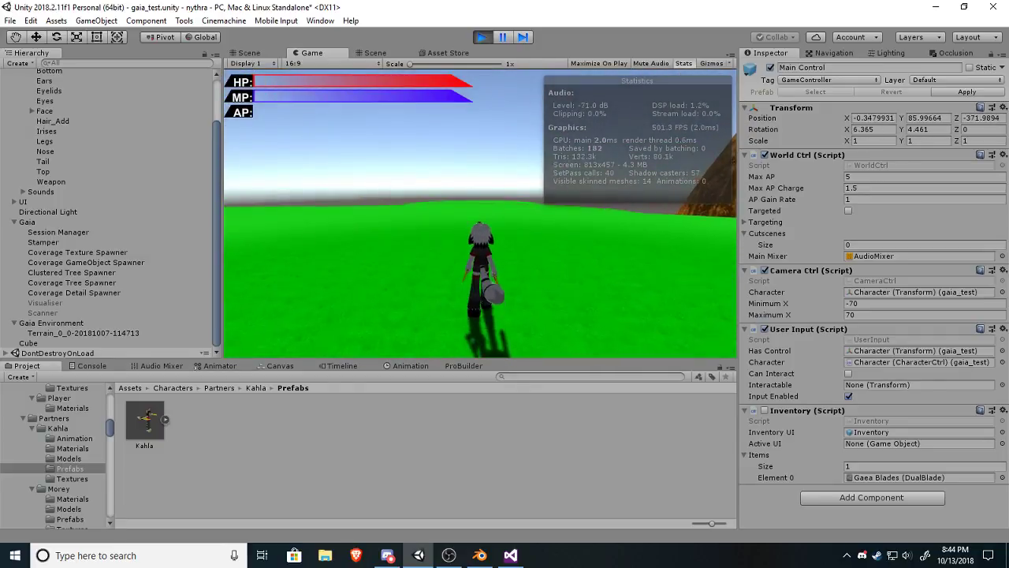
key(w)
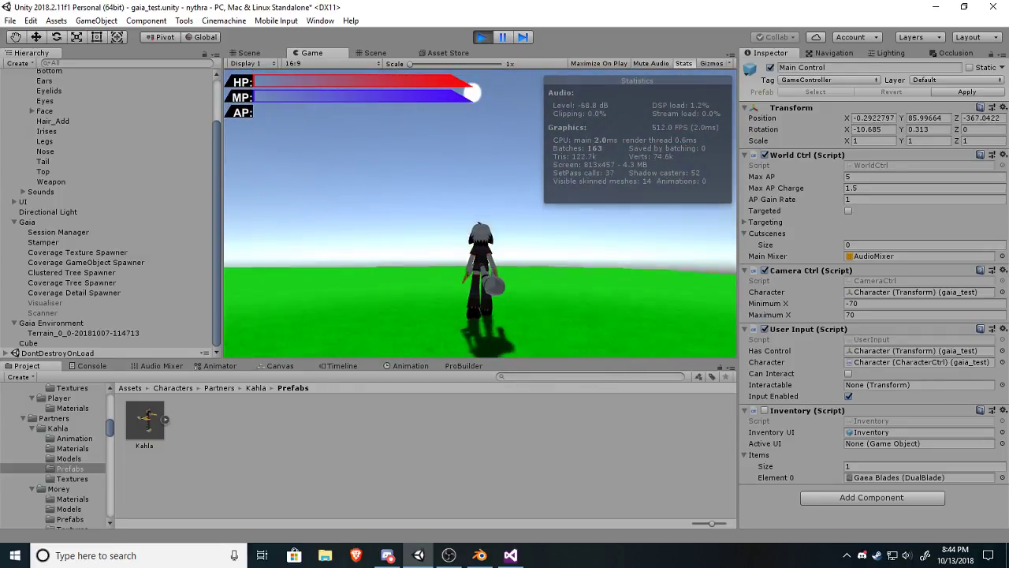
key(w)
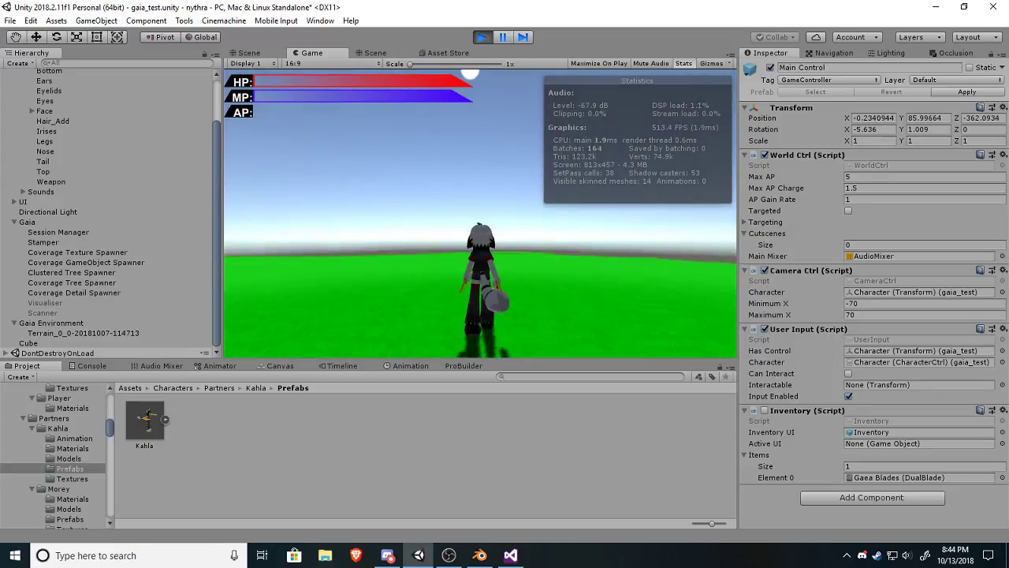
key(w)
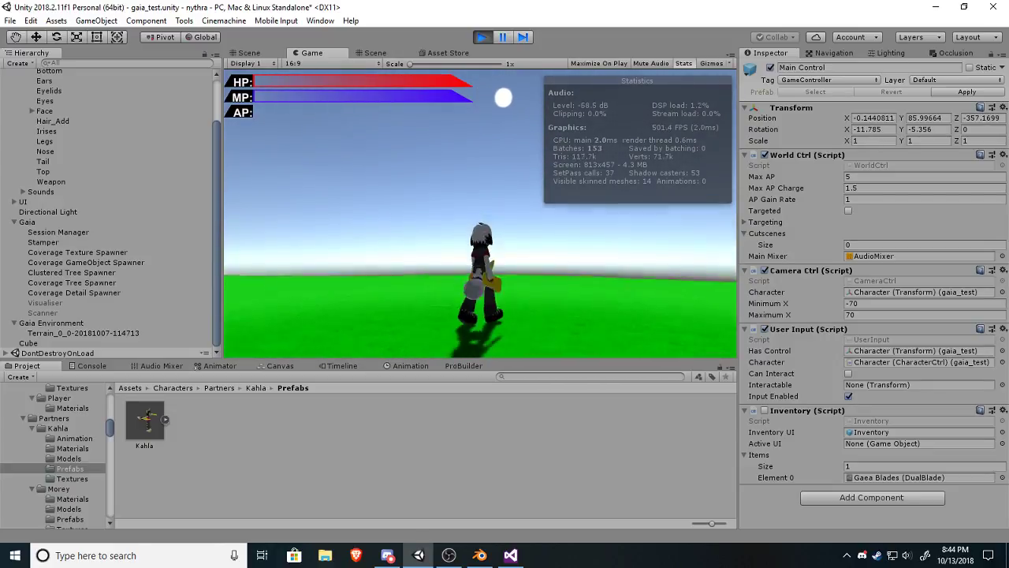
key(w)
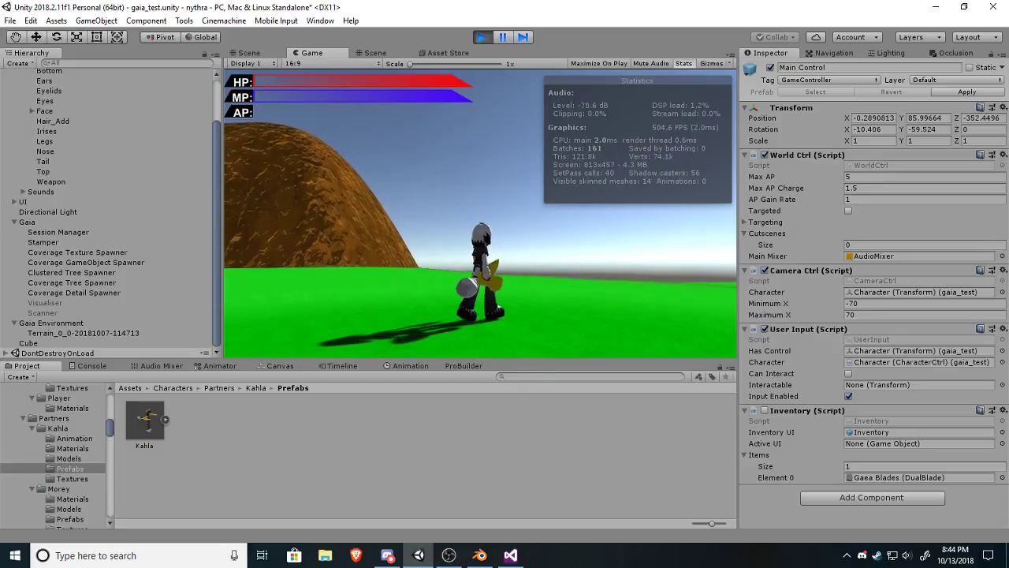
key(w)
key(w)
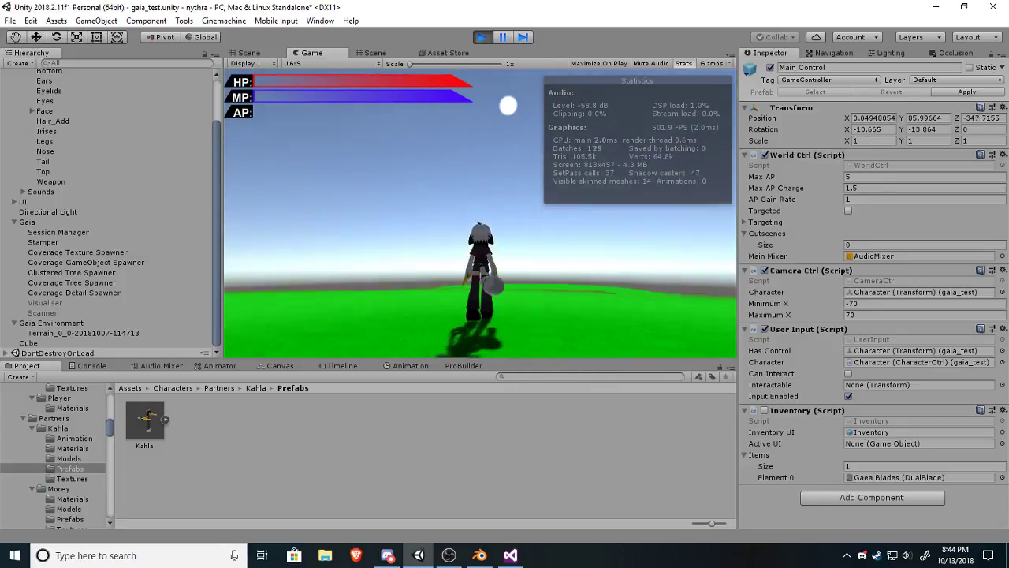
Move the character back toward the rock hills, examine its lit side and face, and return from play mode to the scene view.
key(w)
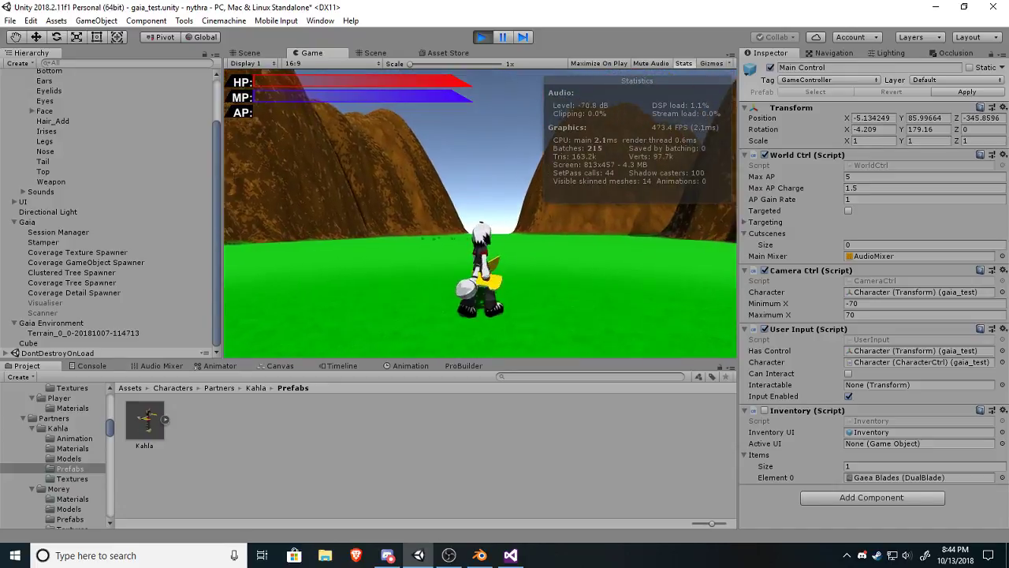
key(w)
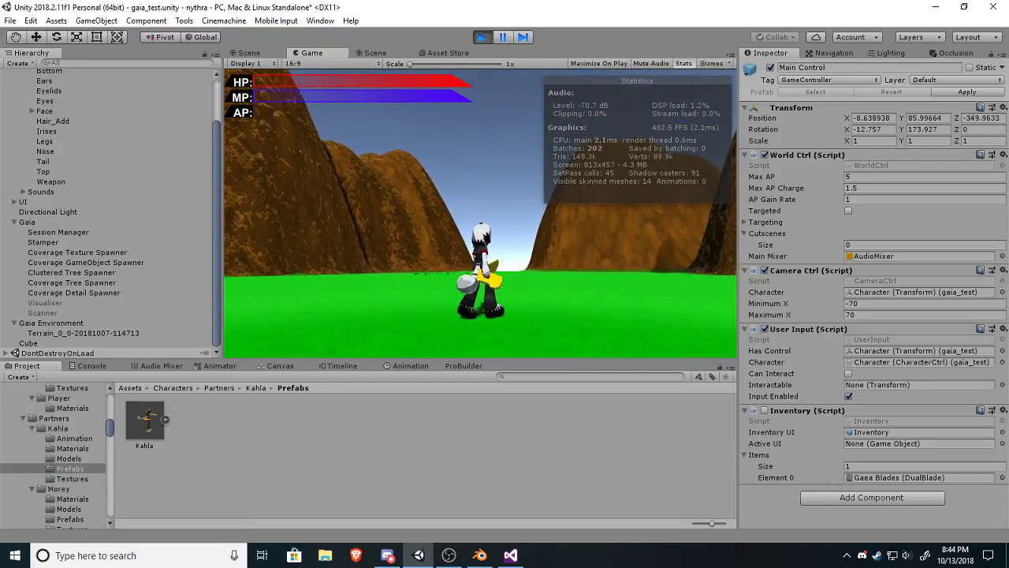
key(w)
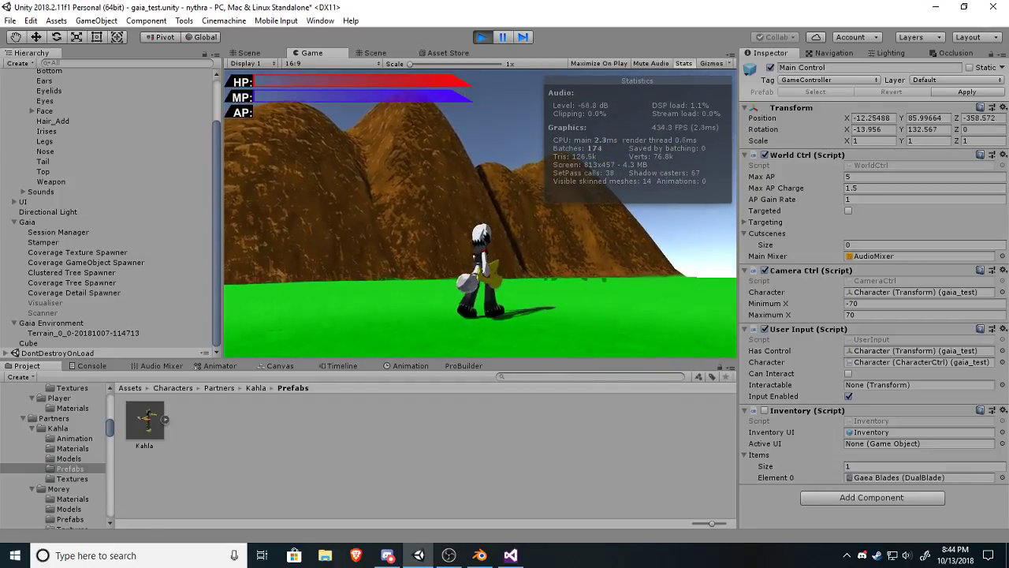
key(w)
key(w)
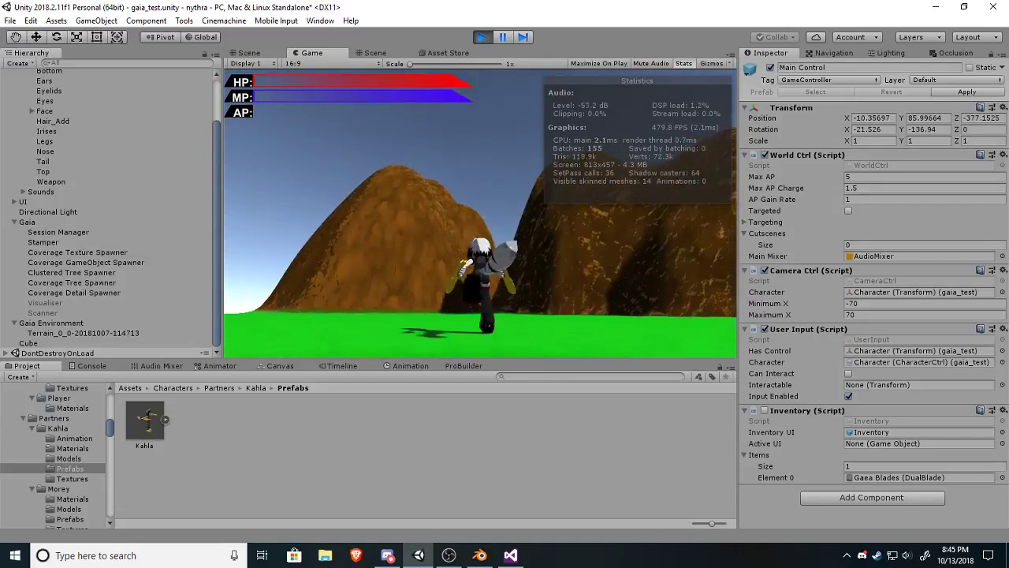
key(a)
key(s)
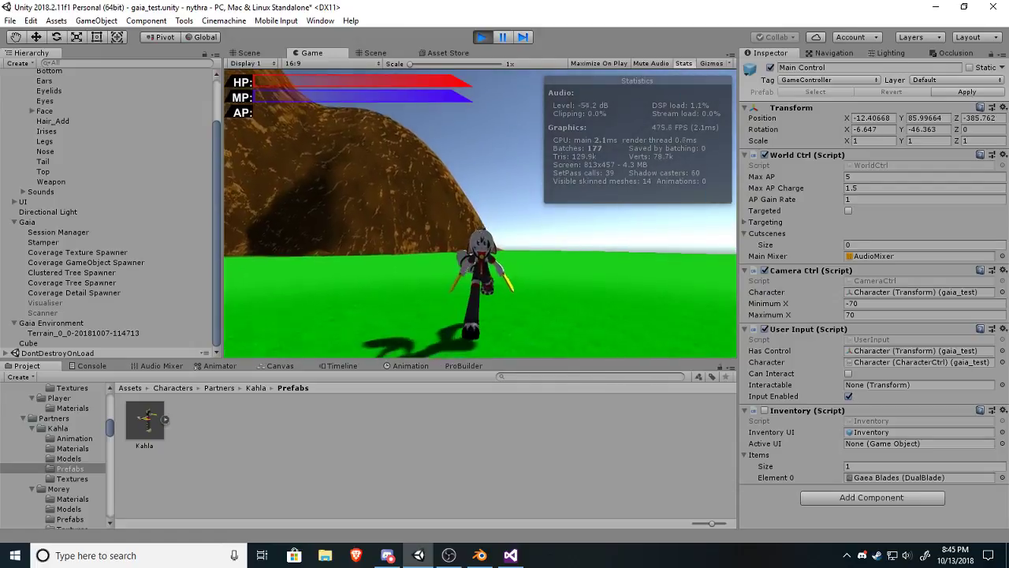
key(d)
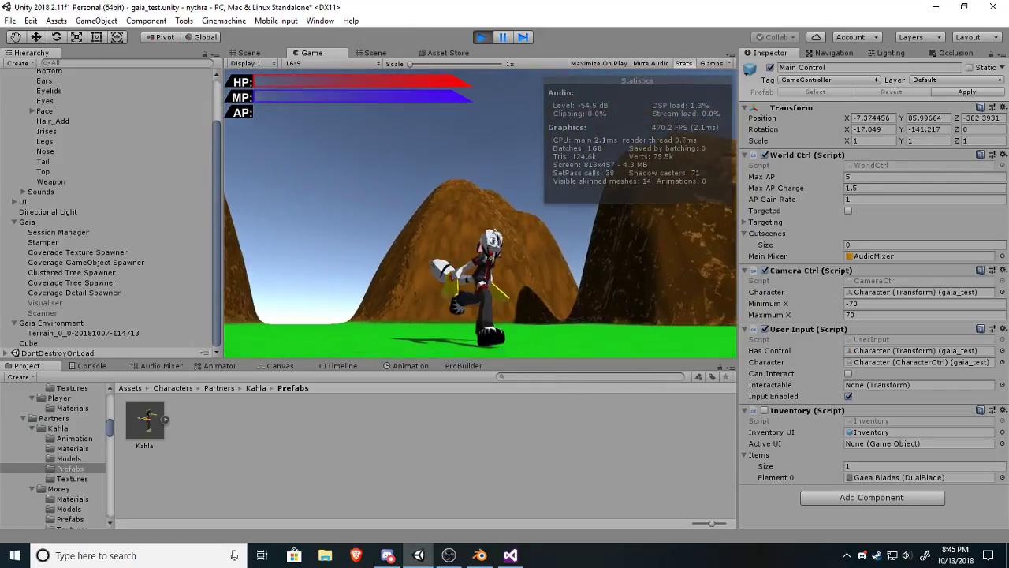
key(s)
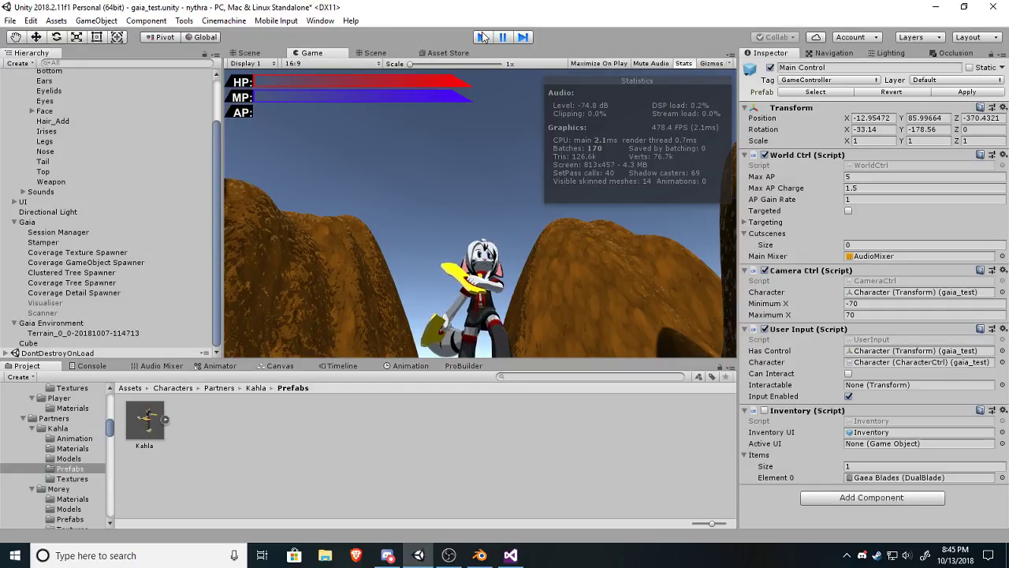
click(481, 37)
alt+drag(564, 223, 446, 217)
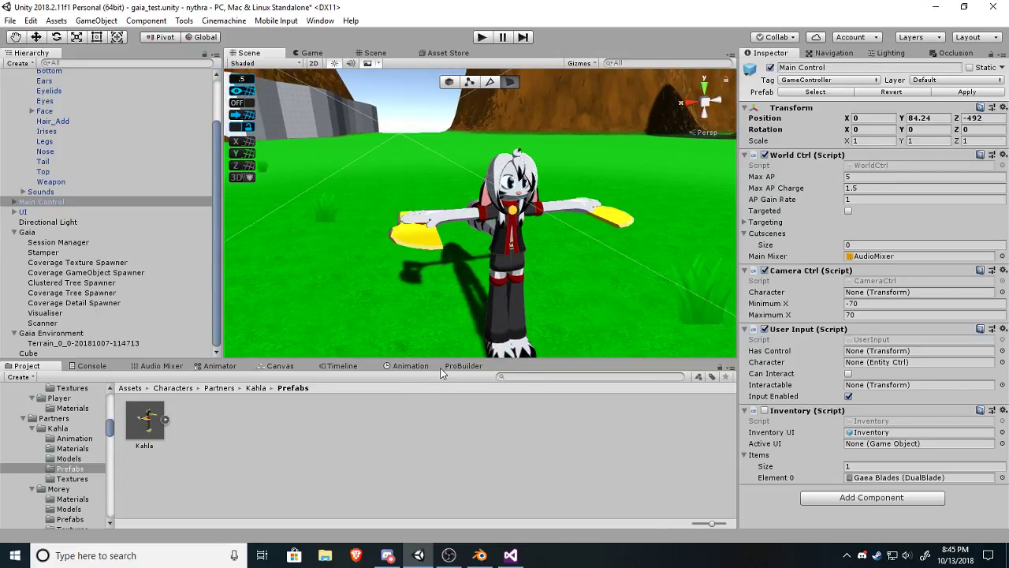
Switch to Visual Studio and set the _Color and _DetailColor multipliers in ToonLitCustomRim.shader's surf function to 0.75.
click(508, 556)
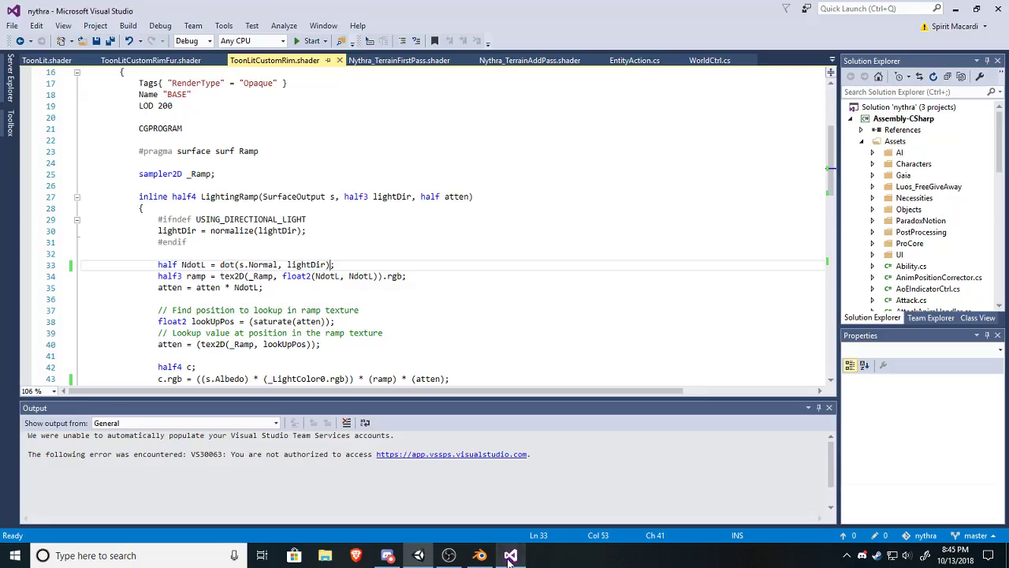
scroll(439, 259, down, 12)
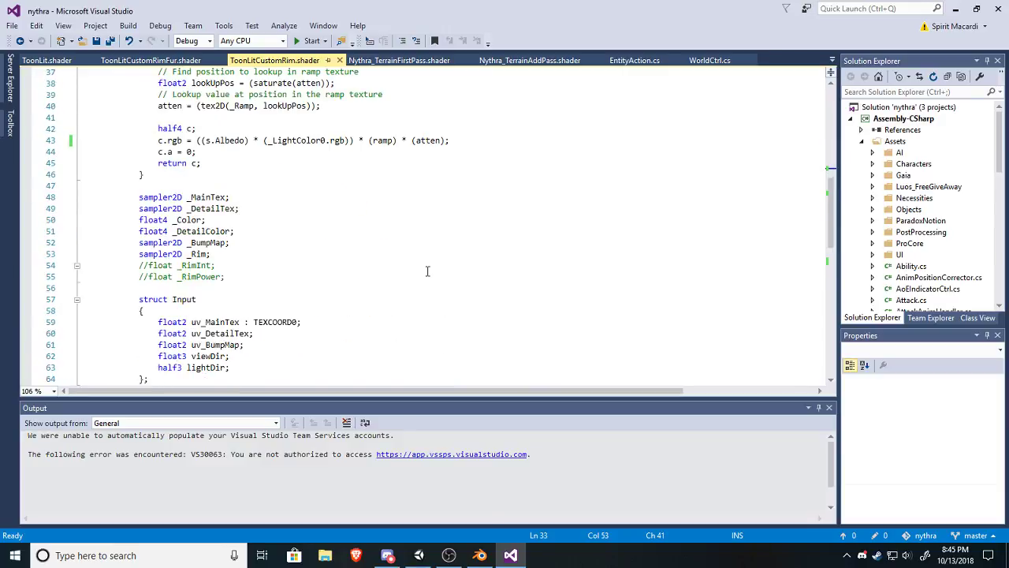
click(430, 276)
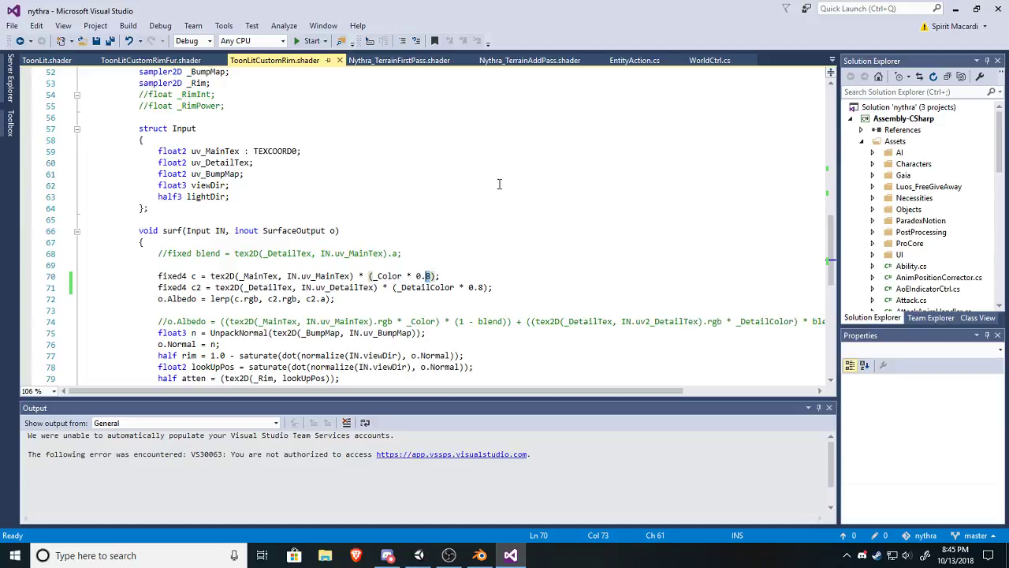
text(75)
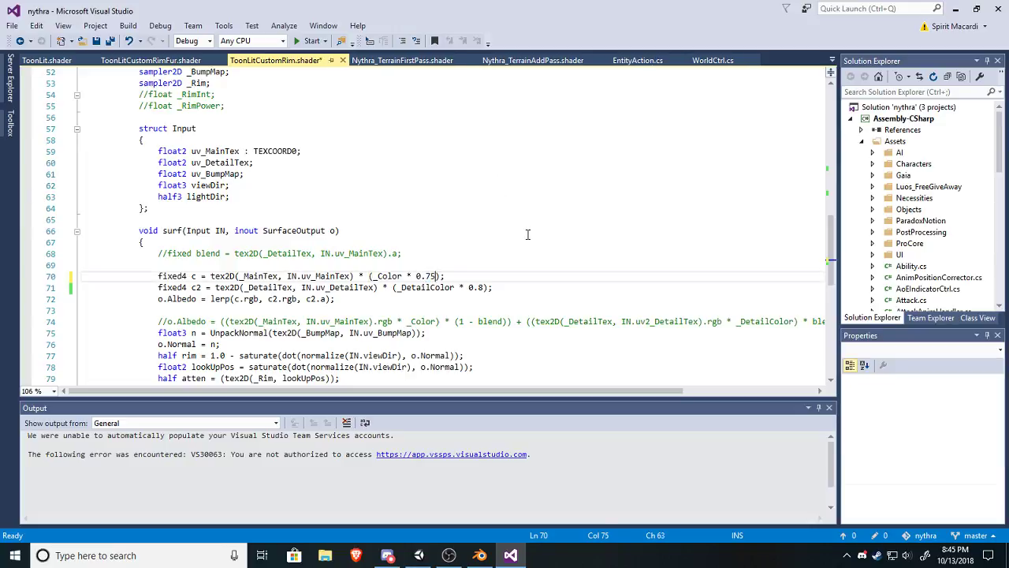
click(483, 287)
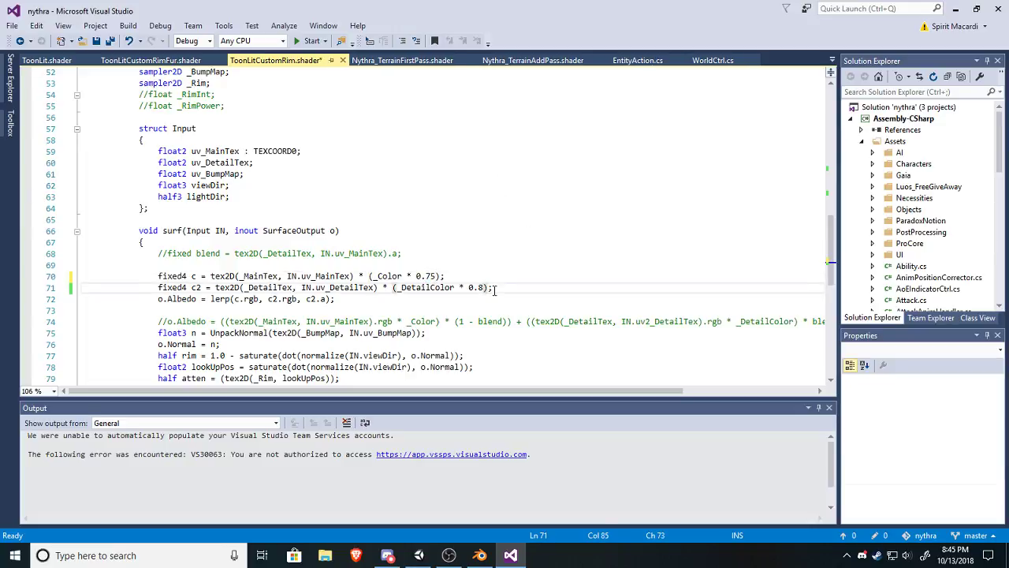
double_click(482, 288)
text(75)
Set the _Color and _DetailColor multipliers in ToonLitCustomRimFur.shader to 0.75.
key(ctrl+Tab)
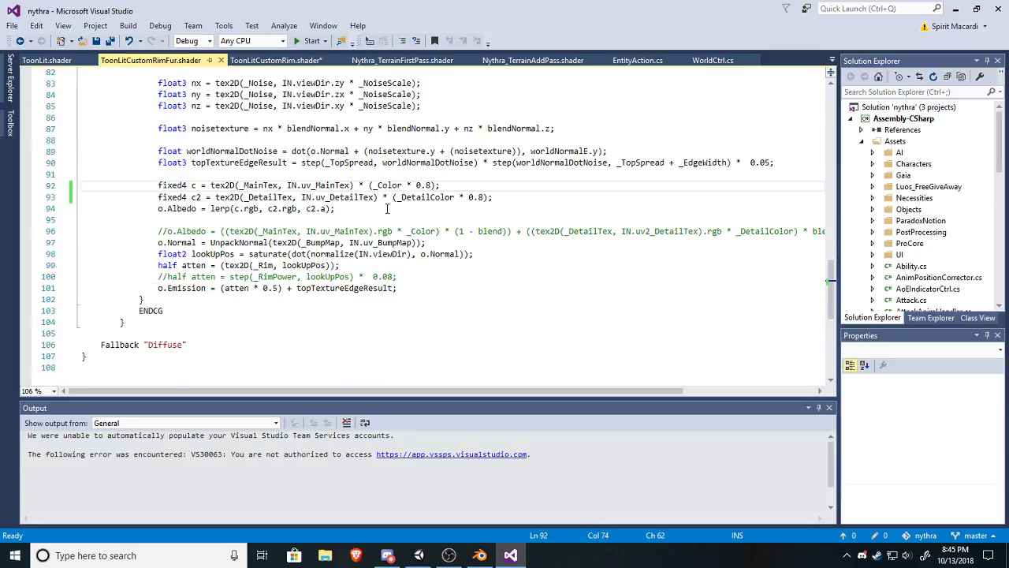
scroll(432, 216, up, 1)
drag(431, 219, 483, 231)
text(75)
text(5)
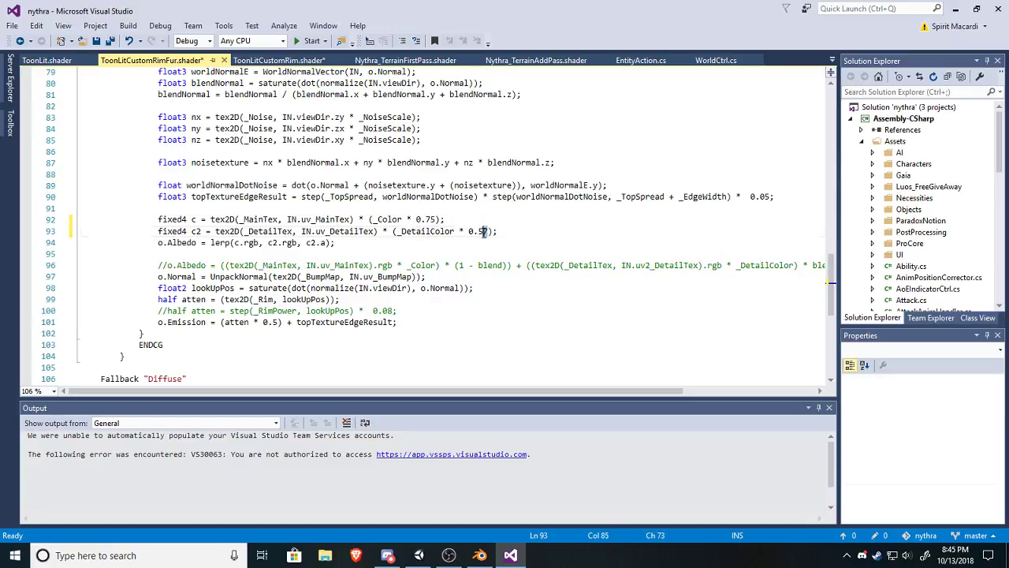
text(75)
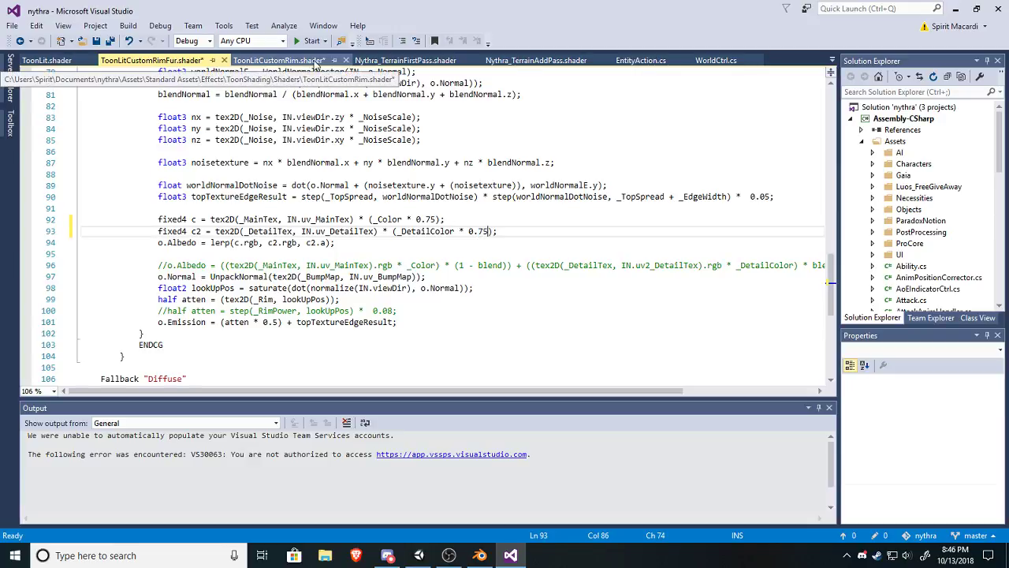
Set the o.Albedo colour multiplier to 0.75 in Nythra_TerrainFirstPass.shader and Nythra_TerrainAddPass.shader, save all files and return to Unity.
click(396, 62)
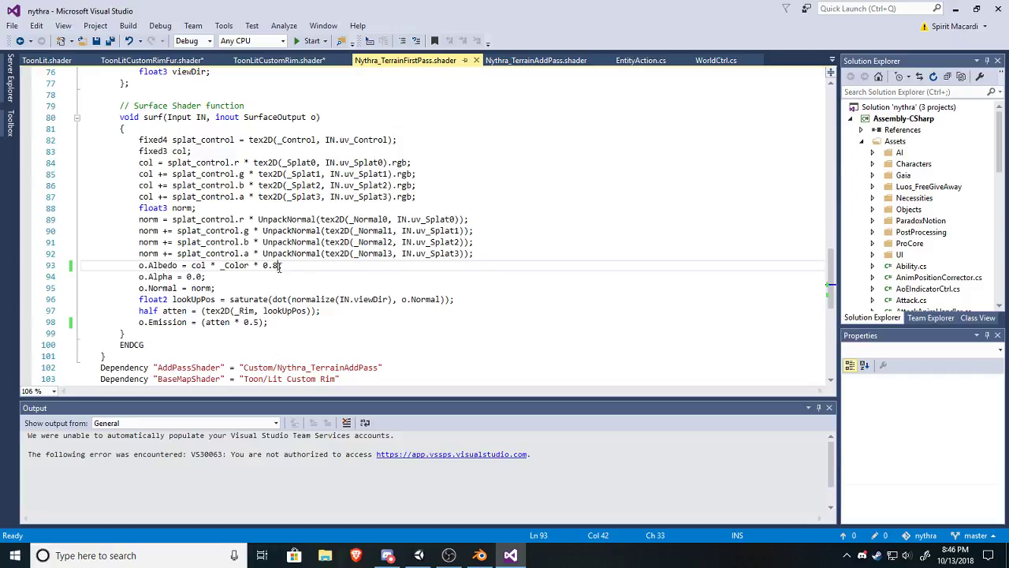
text(5)
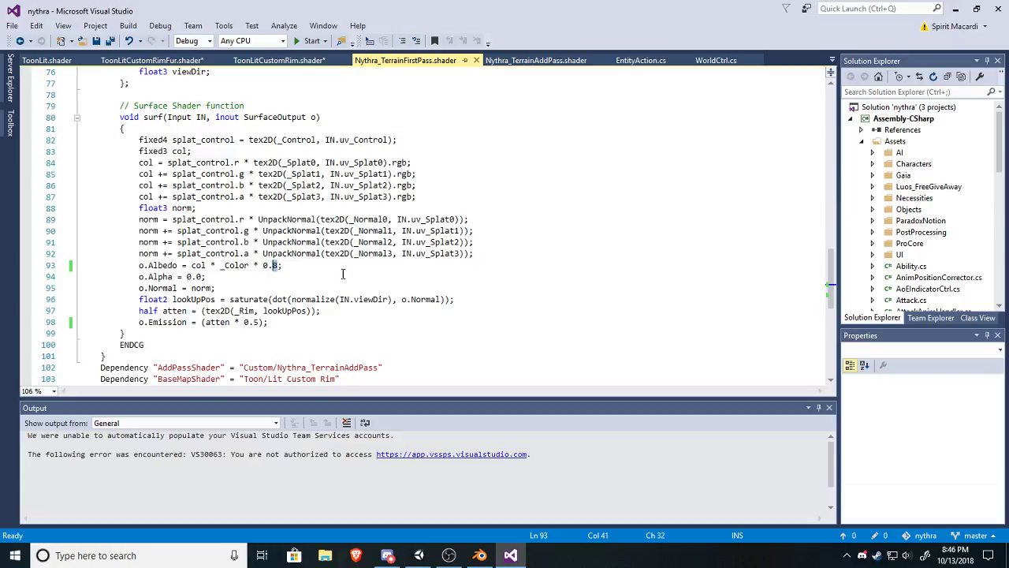
click(544, 61)
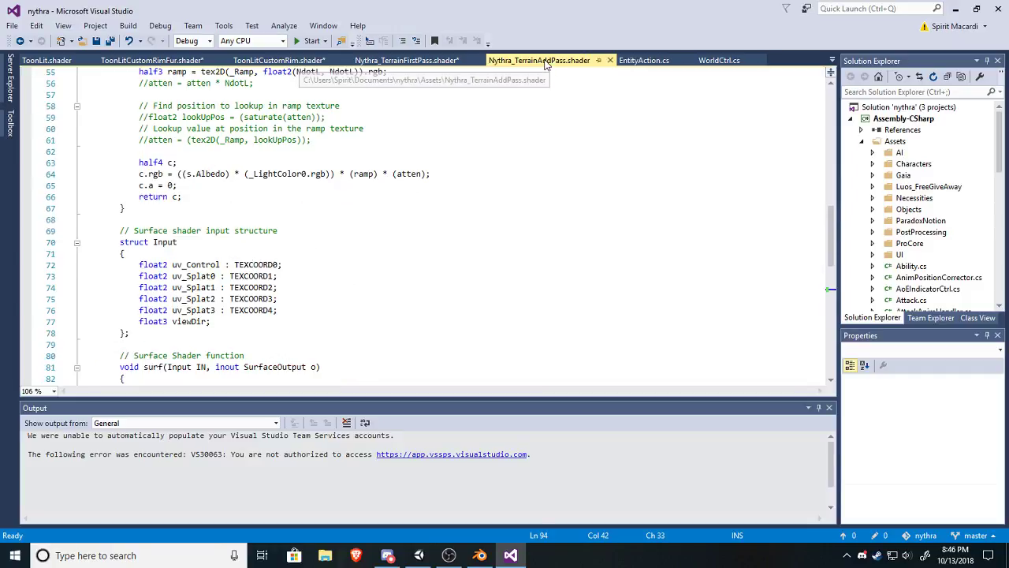
scroll(297, 221, down, 2)
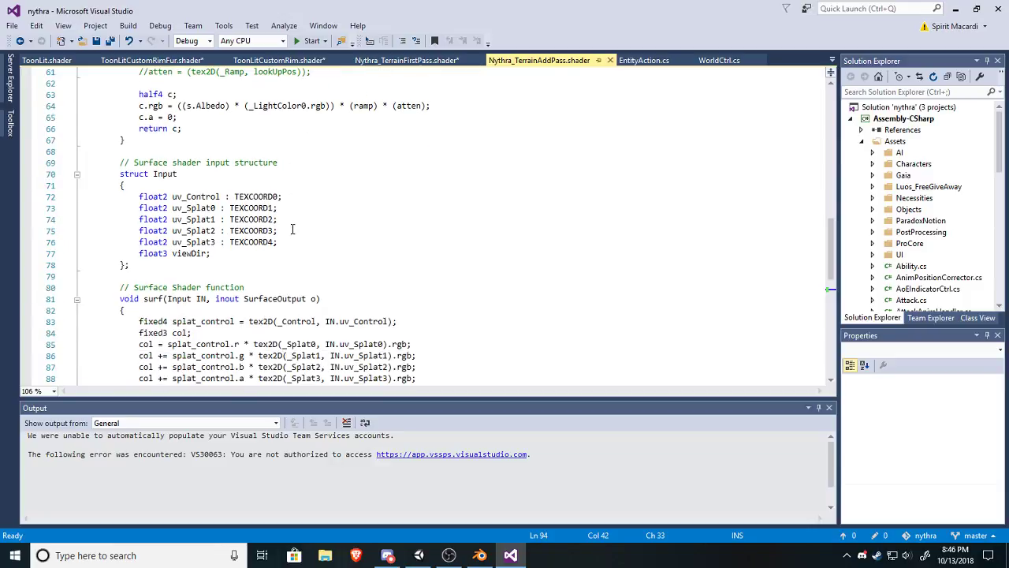
scroll(356, 209, down, 5)
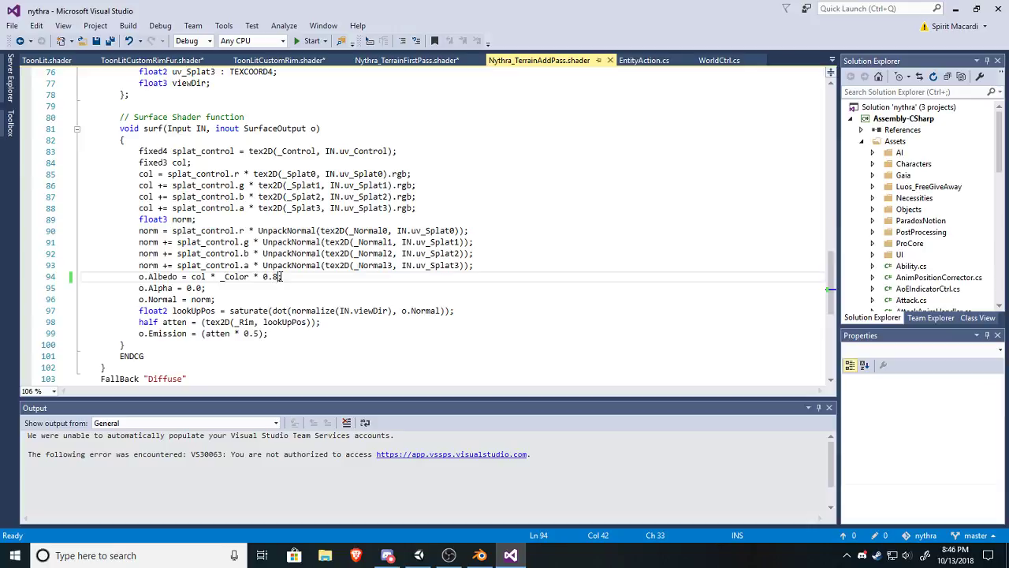
click(275, 277)
text(75)
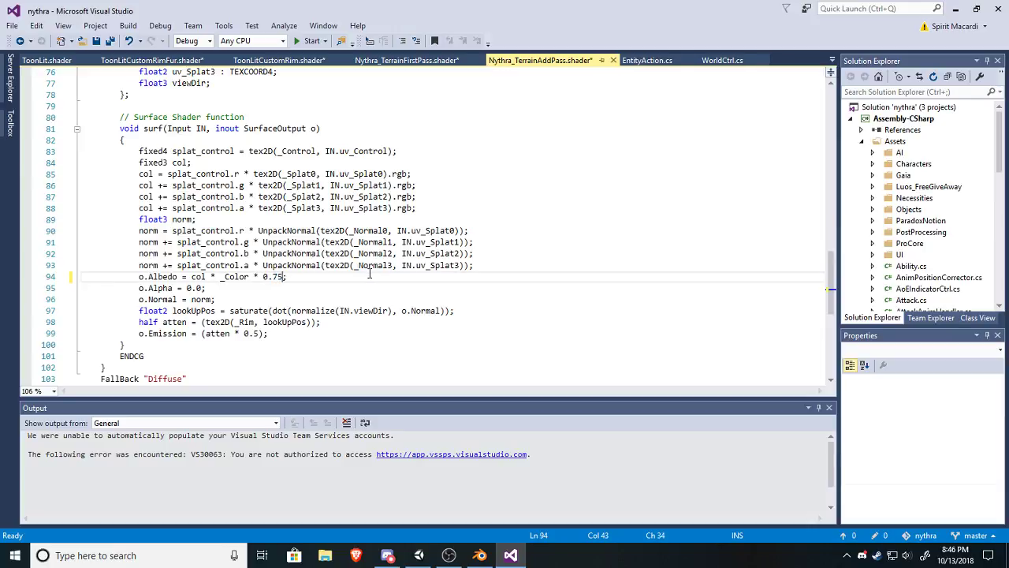
click(111, 41)
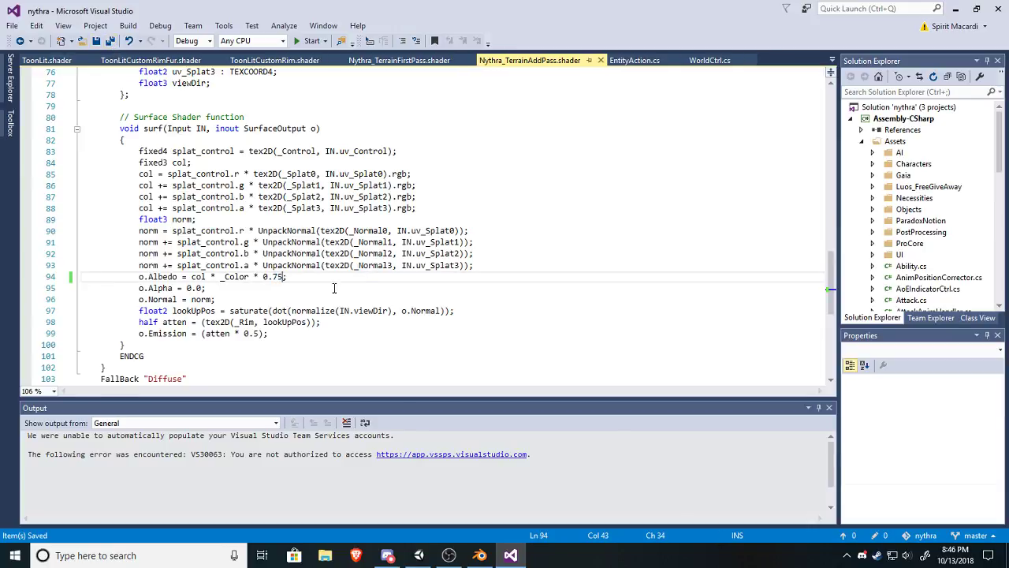
click(418, 556)
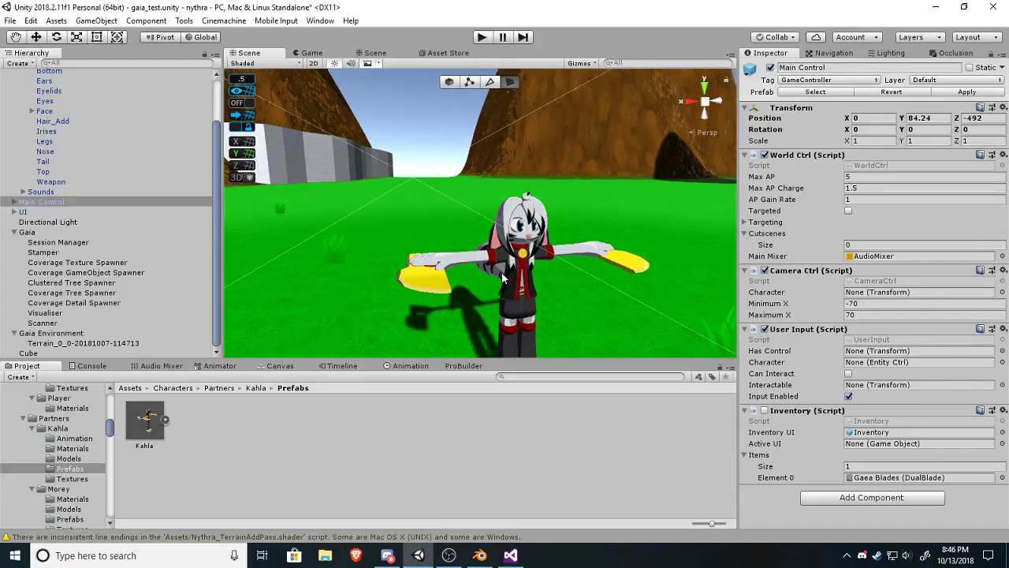
Examine the lit rock hills, the terrain and the character from several angles in the scene view.
right_drag(501, 272, 203, 253)
key(w)
key(s)
key(w)
key(s)
key(s)
right_drag(631, 238, 668, 236)
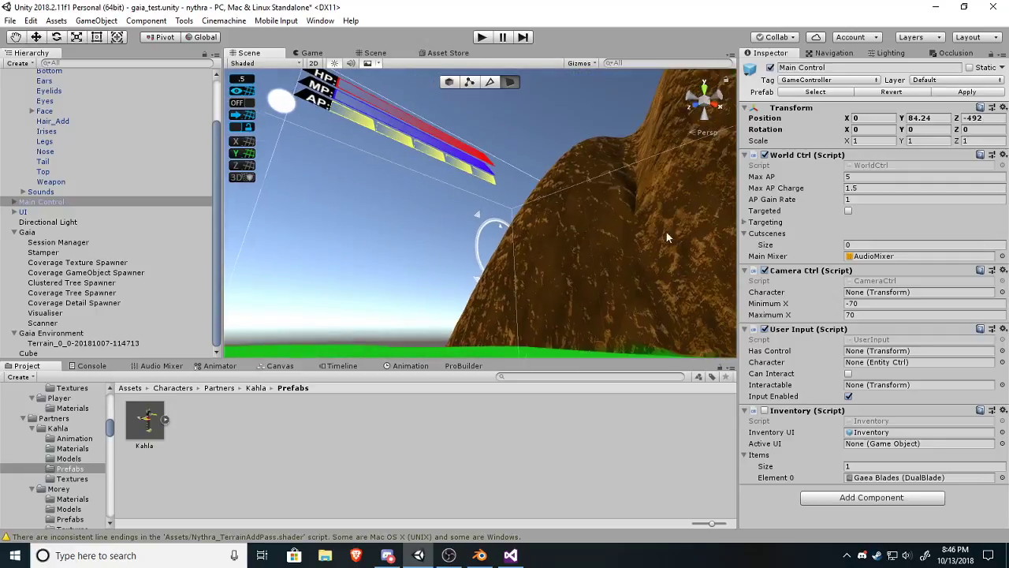
right_drag(497, 257, 684, 337)
key(w)
right_drag(633, 251, 659, 256)
key(s)
key(a)
key(w)
key(s)
key(s)
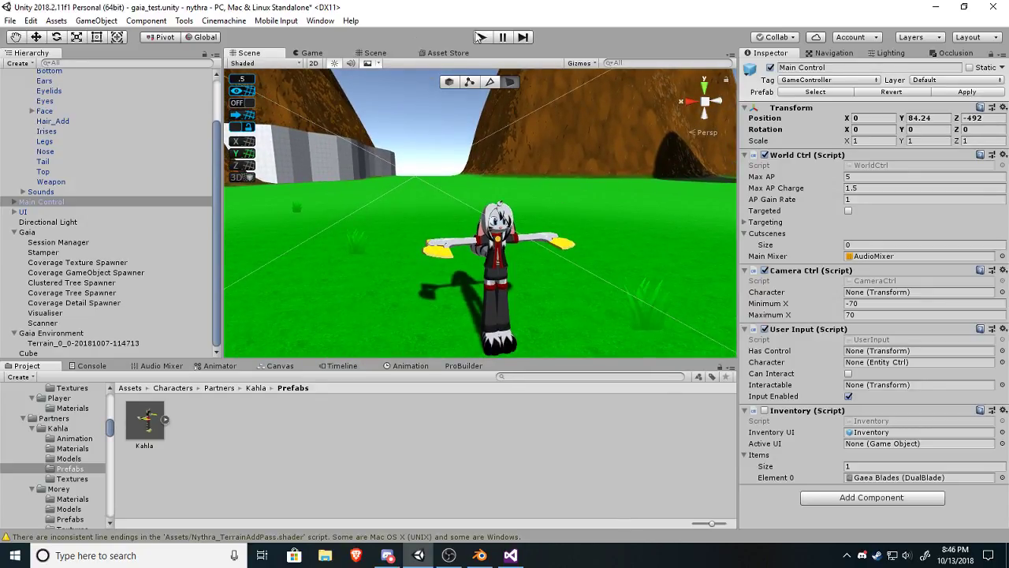
Run the game, move the character across the grass between the hills to check the shading, and stop play mode.
click(480, 37)
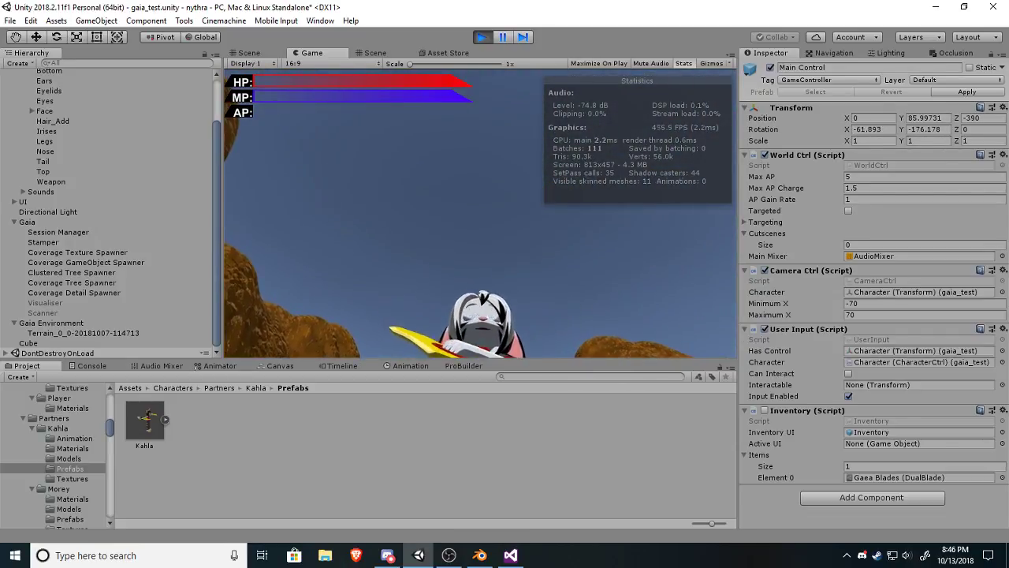
key(w)
key(w)
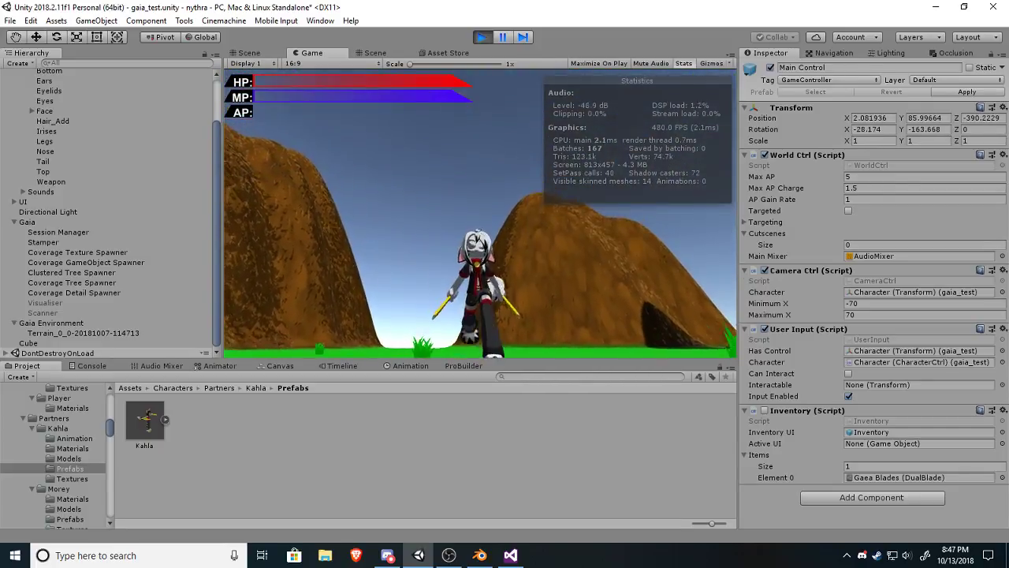
key(s)
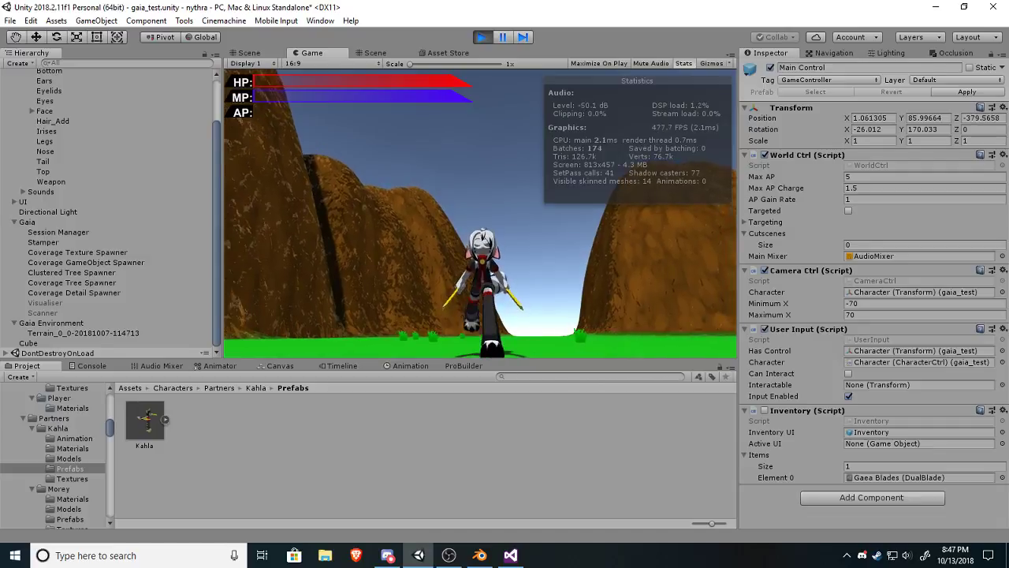
key(s)
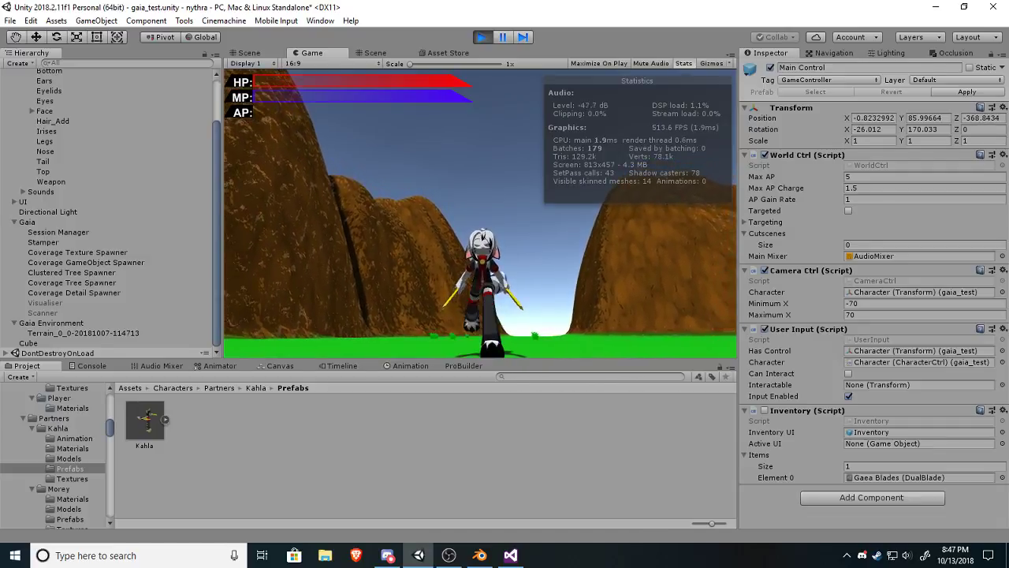
key(s)
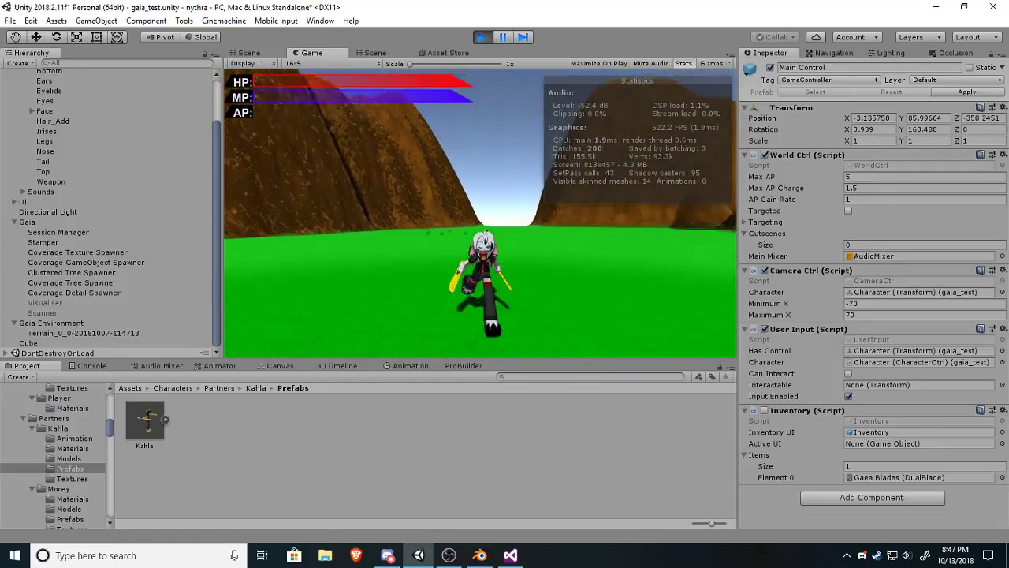
key(s)
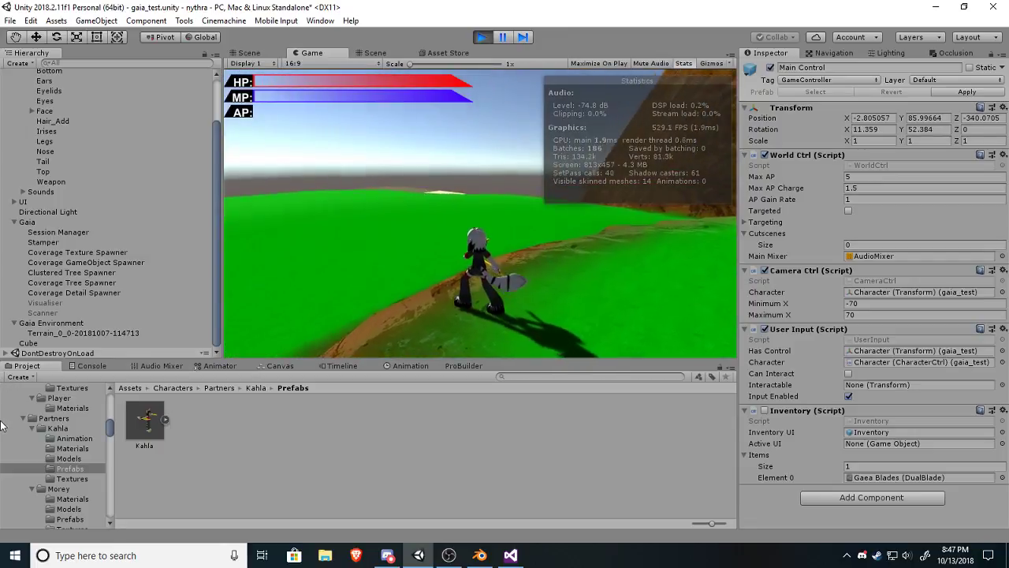
click(482, 37)
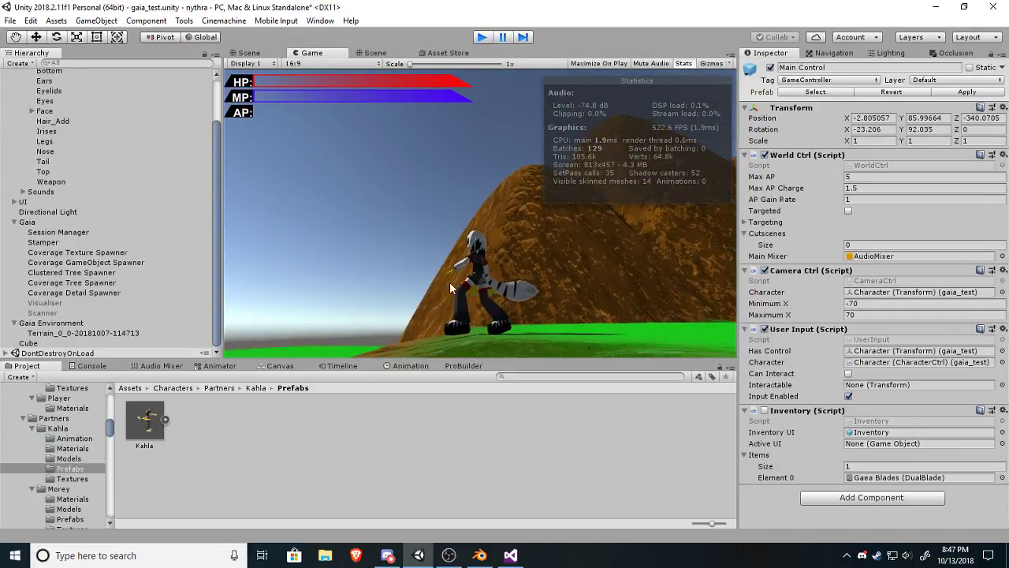
Try an intensity of 1 for the environment lighting's Ambient Color, and undo the intensity changes.
click(886, 53)
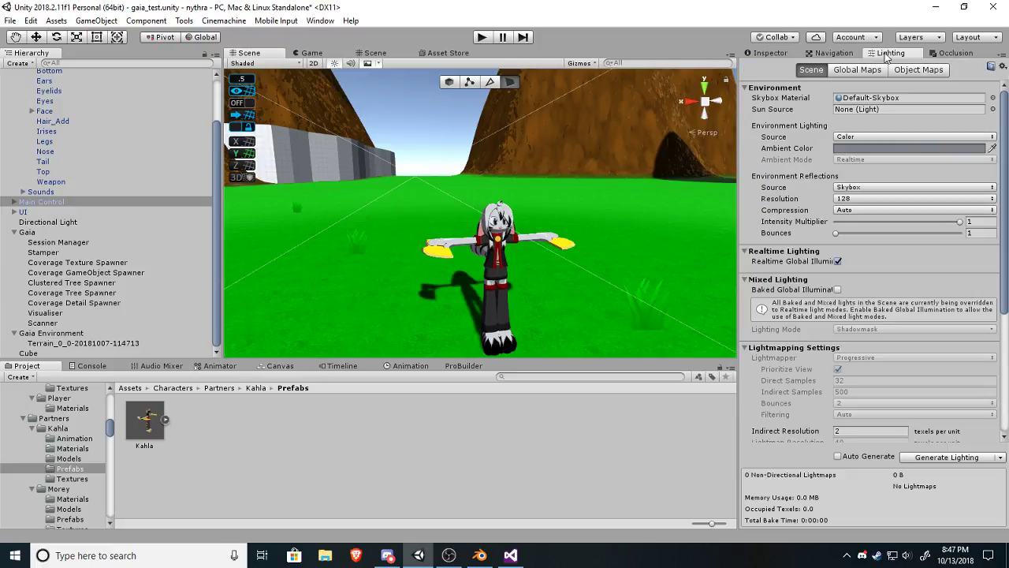
click(950, 149)
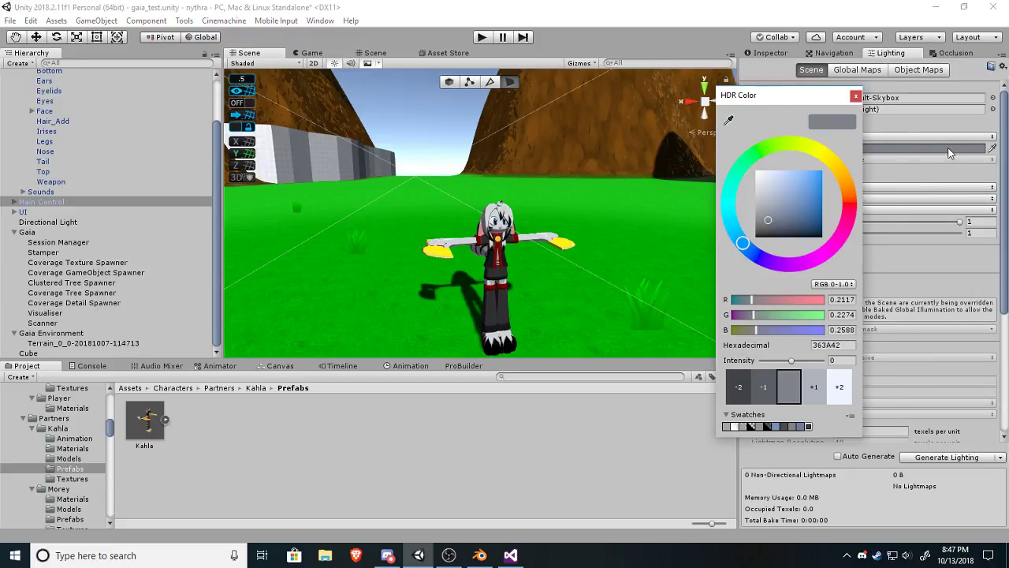
click(812, 387)
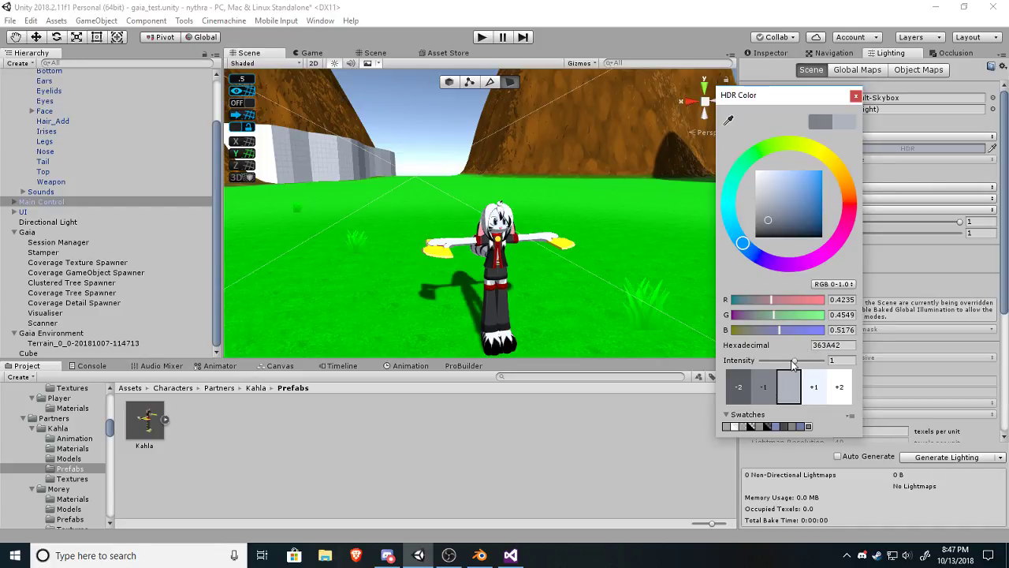
click(794, 362)
drag(795, 363, 793, 372)
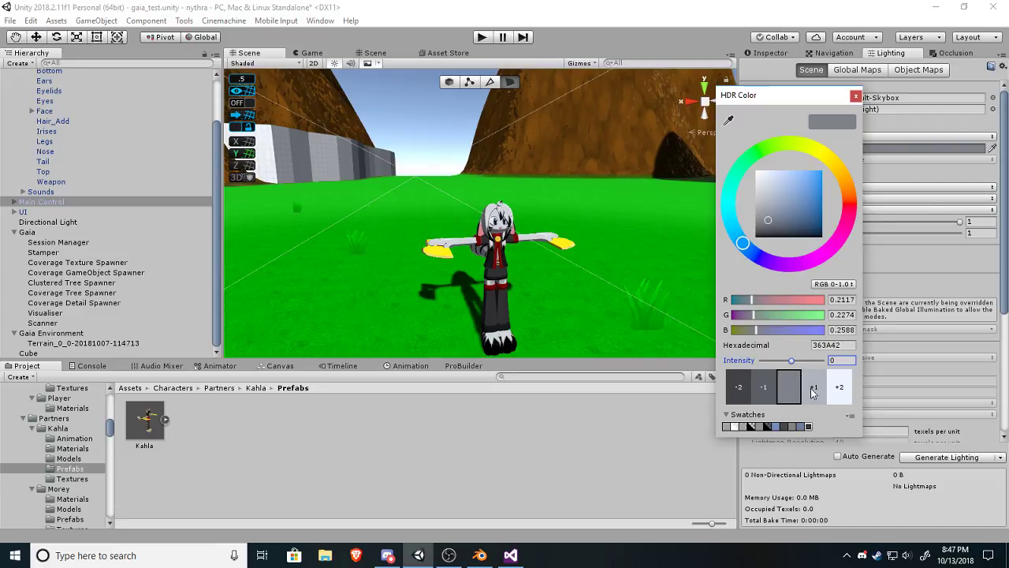
click(816, 392)
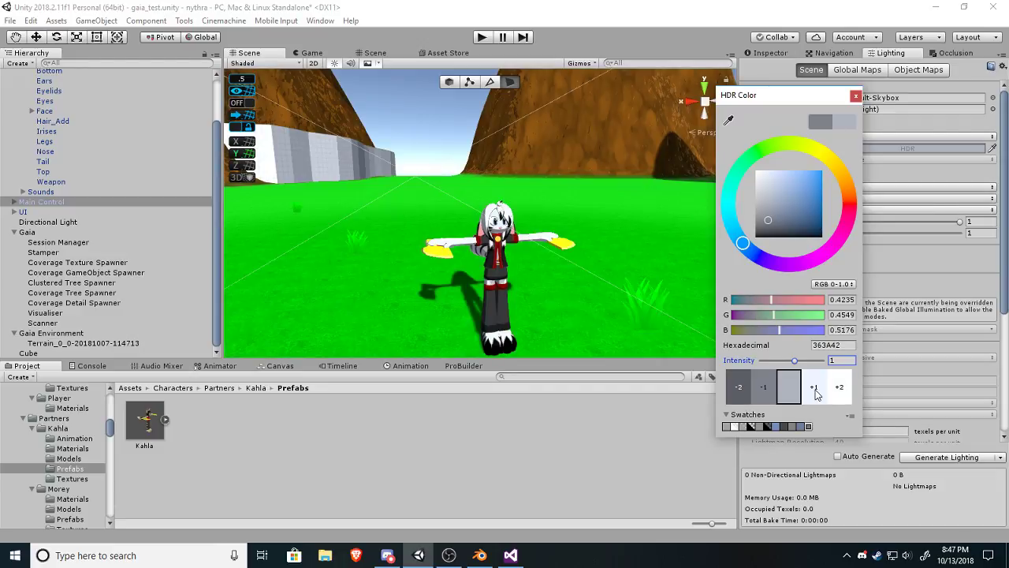
click(764, 394)
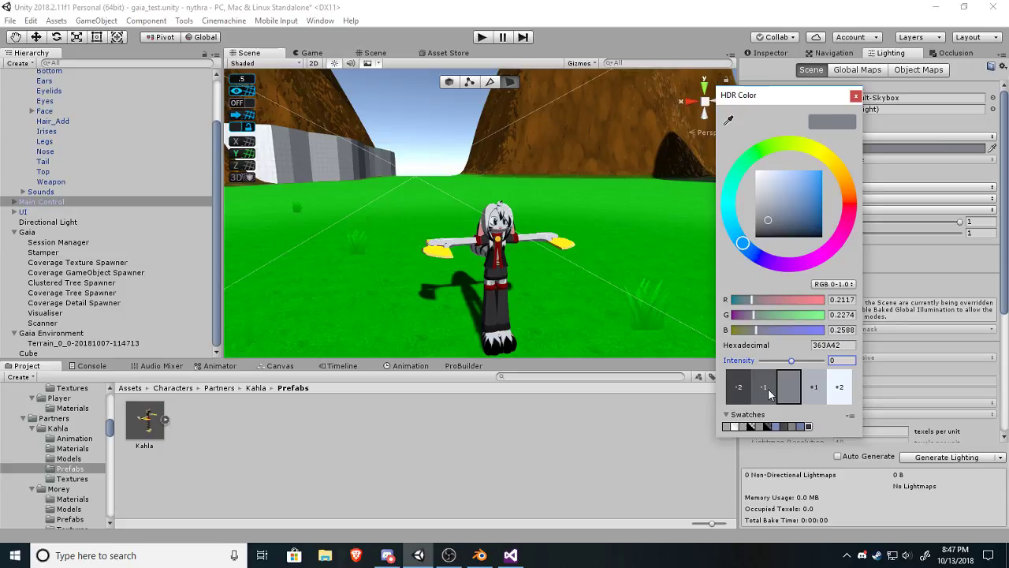
click(770, 394)
key(ctrl+z)
key(ctrl+z)
key(ctrl+y)
click(609, 249)
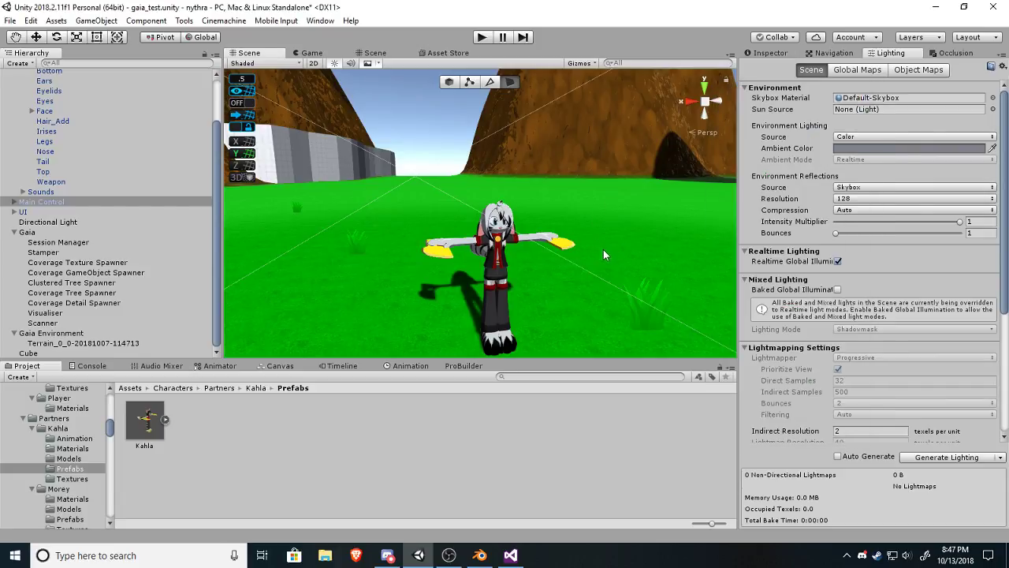
Place the Kahla prefab on the grass beside the character and frame both for comparison.
alt+drag(603, 249, 620, 268)
key(w)
right_drag(619, 268, 588, 288)
key(s)
drag(161, 422, 567, 289)
key(w)
right_drag(567, 289, 640, 232)
key(a)
mouse_move(544, 235)
right_down()
mouse_move(566, 227)
mouse_move(543, 255)
right_up()
key(s)
key(w)
key(s)
Try a neutral grey Ambient Color with R, G and B each set to 0.25.
click(862, 148)
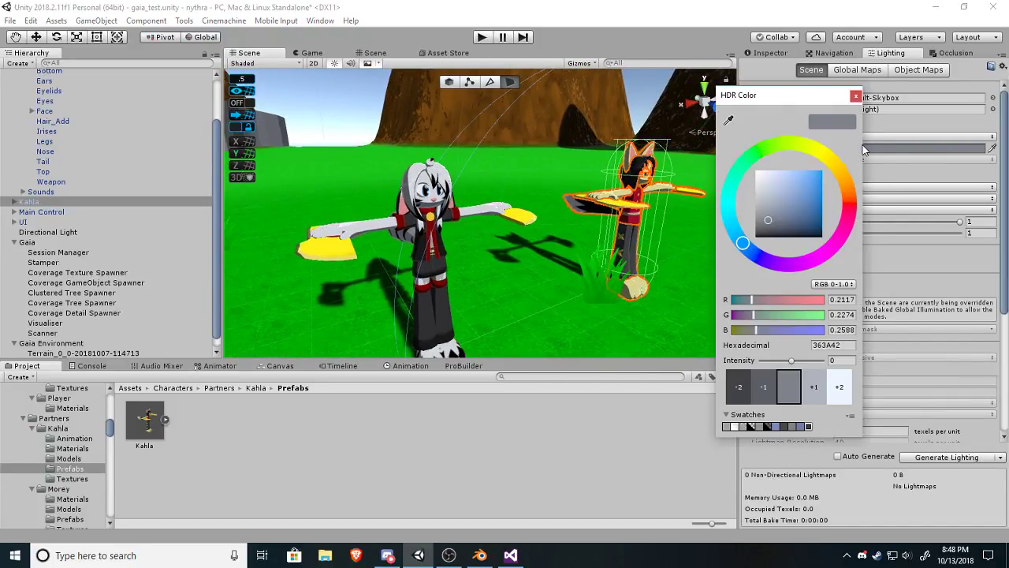
click(841, 330)
text(0.25)
drag(841, 315, 891, 312)
text(5)
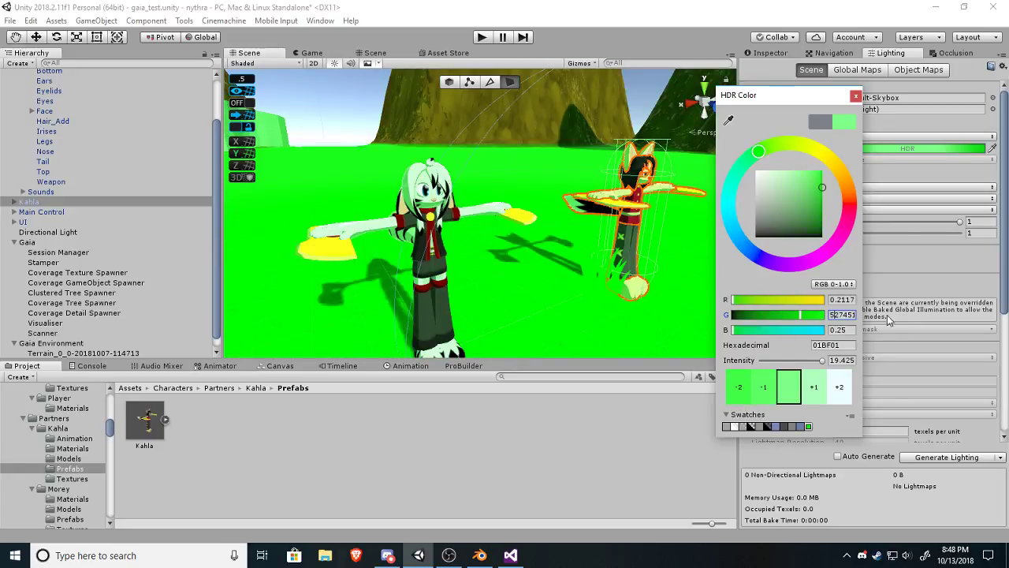
key(ctrl+z)
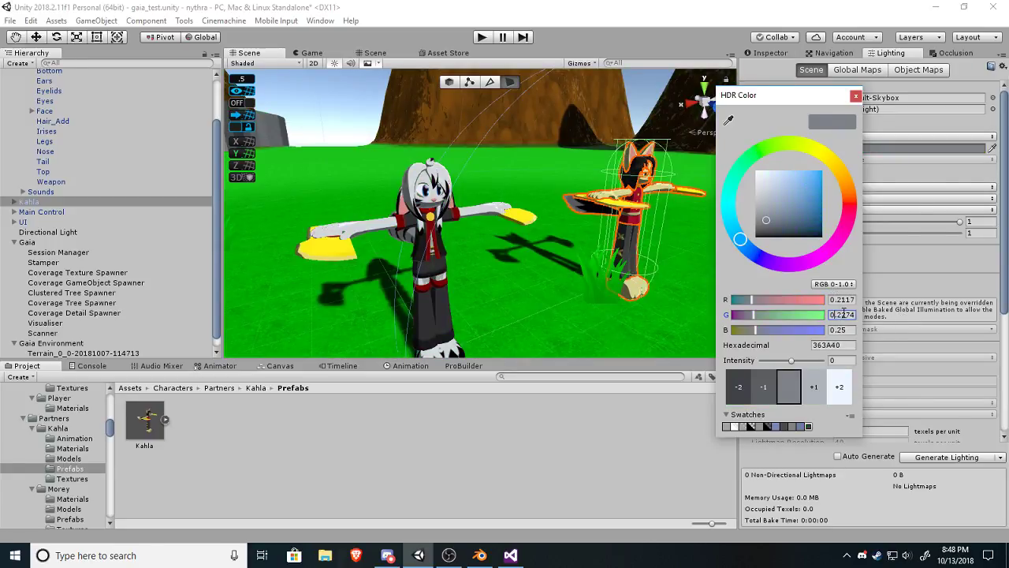
text(0.25)
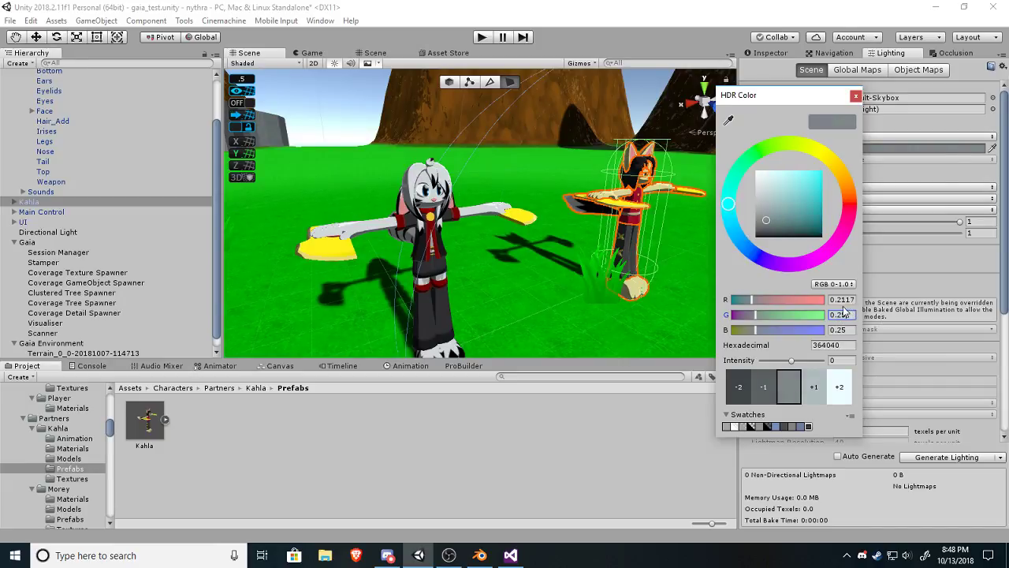
drag(843, 300, 901, 298)
text(0.25)
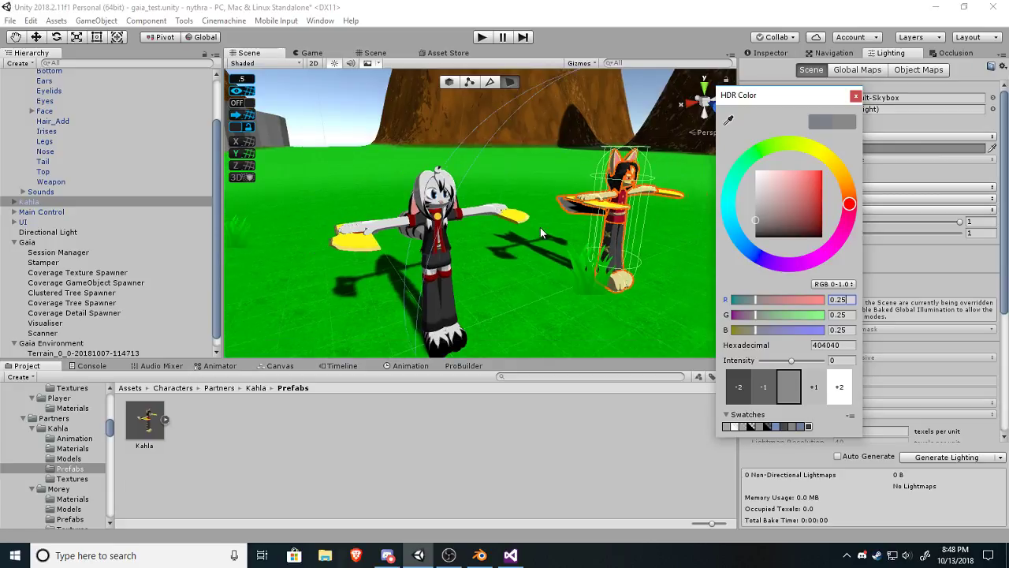
key(Return)
View both characters from the front and delete the Kahla instance from the scene.
right_drag(549, 238, 518, 248)
scroll(598, 205, down, 5)
scroll(517, 249, up, 4)
scroll(516, 246, up, 3)
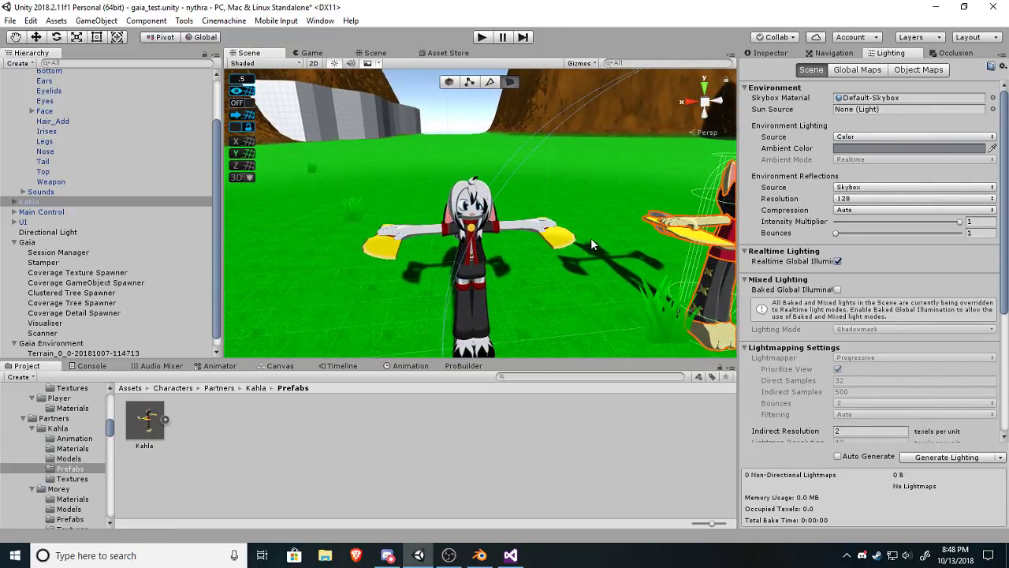
key(Delete)
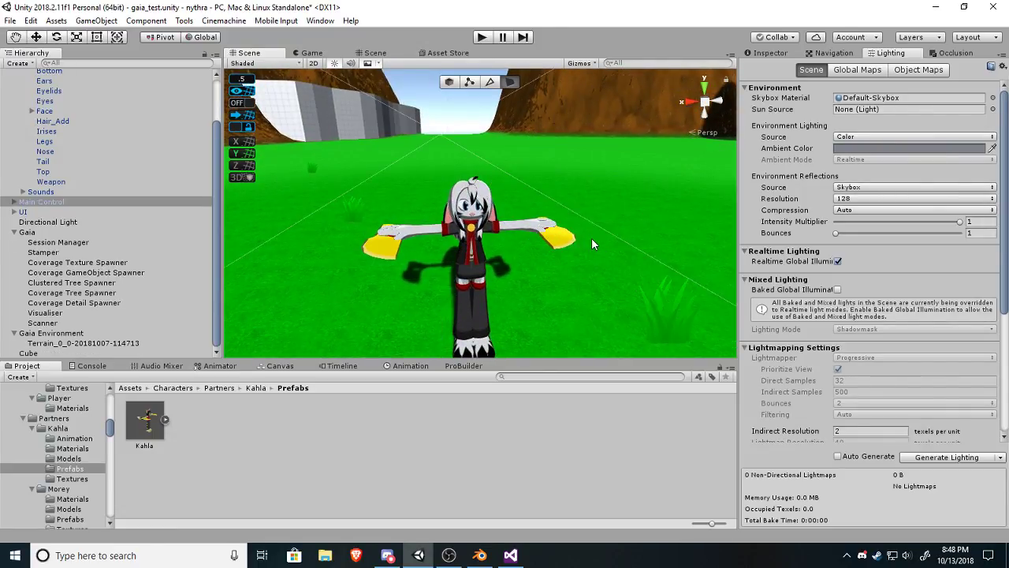
Set the environment lighting source to Skybox.
click(871, 149)
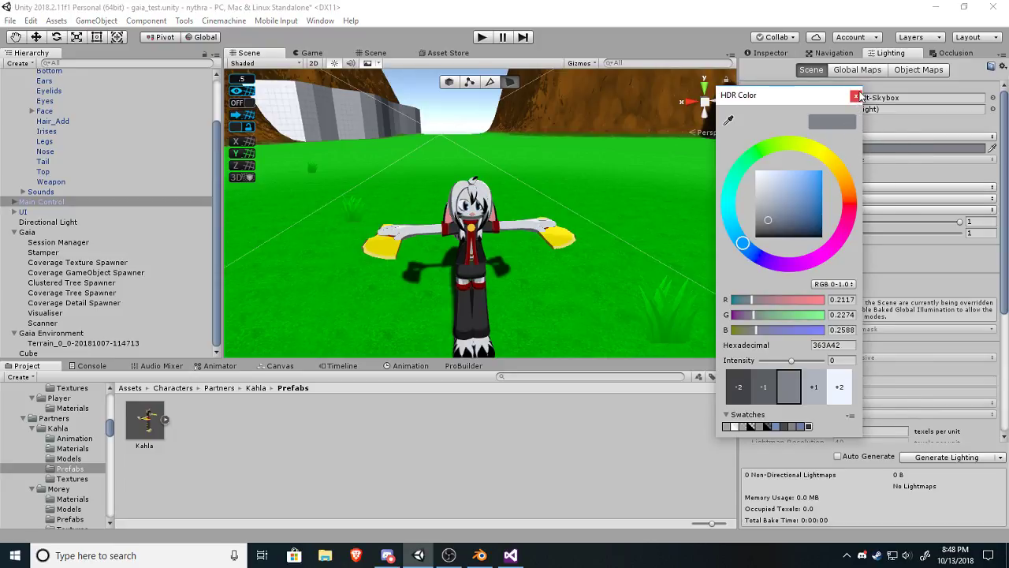
click(855, 96)
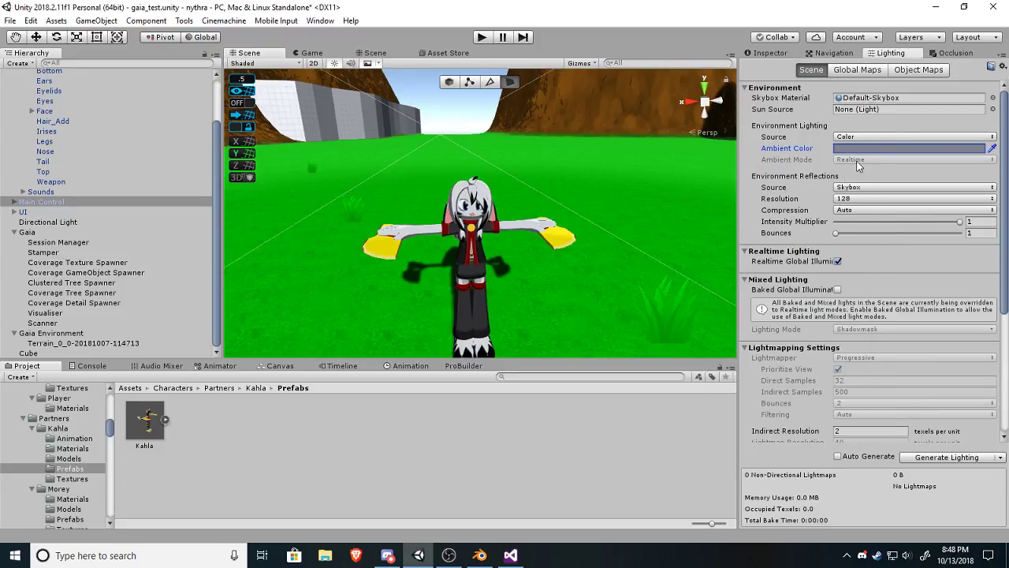
click(867, 137)
click(867, 149)
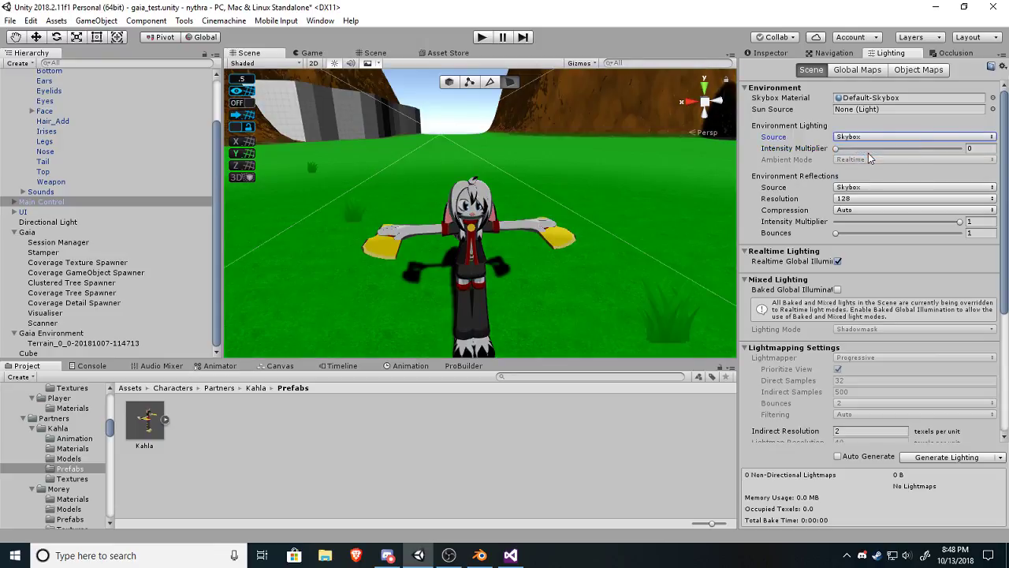
Assign the Directional Light as the environment's Sun Source and look around at the hills and sky.
right_drag(607, 182, 473, 179)
key(w)
key(d)
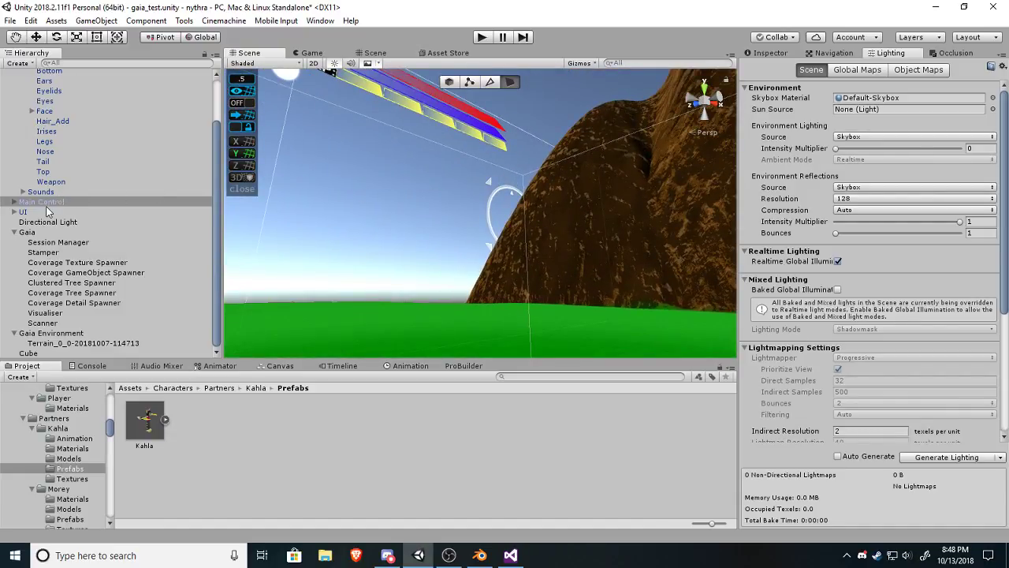
drag(49, 223, 852, 113)
right_drag(477, 161, 709, 193)
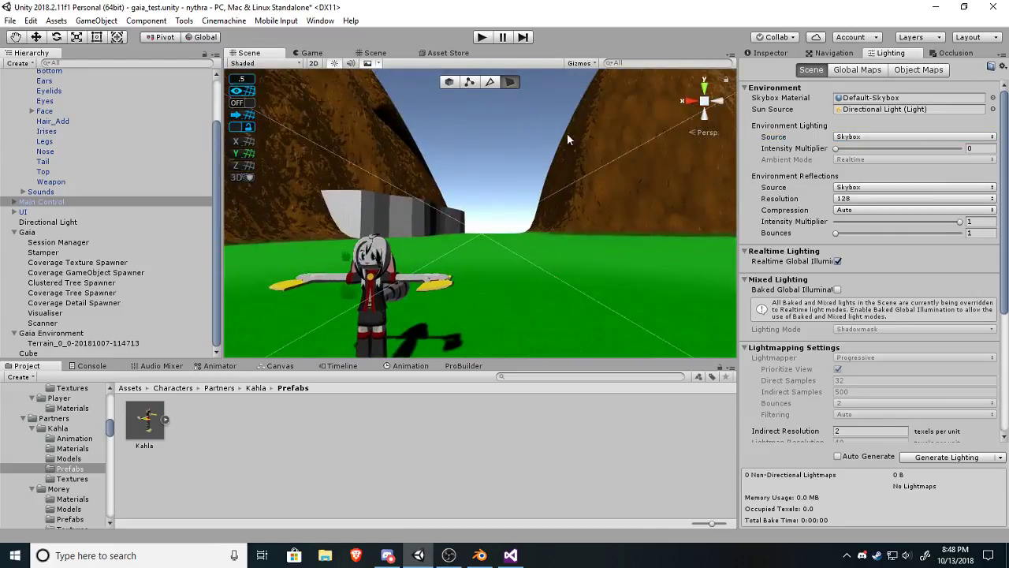
right_drag(566, 134, 670, 196)
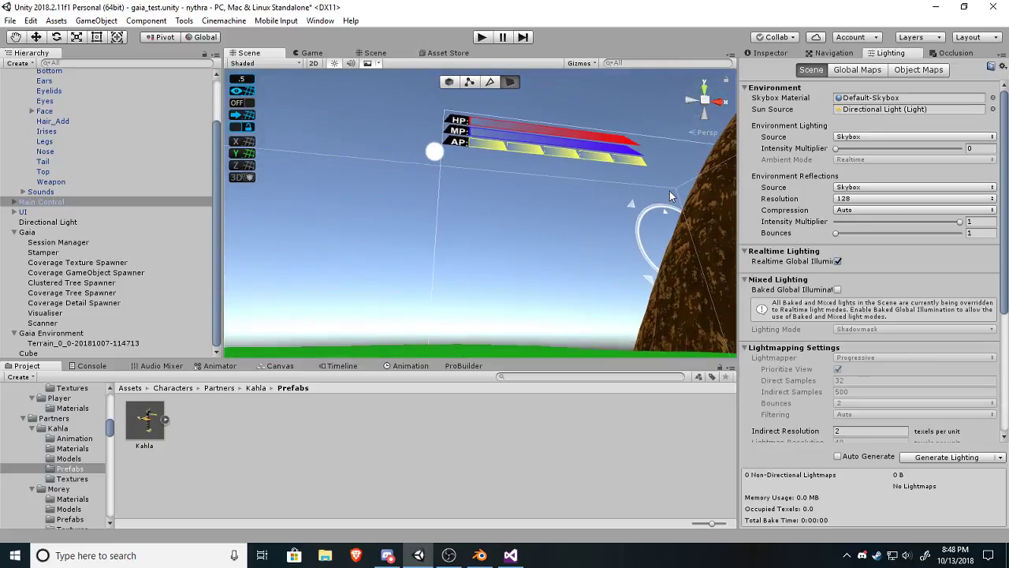
click(858, 214)
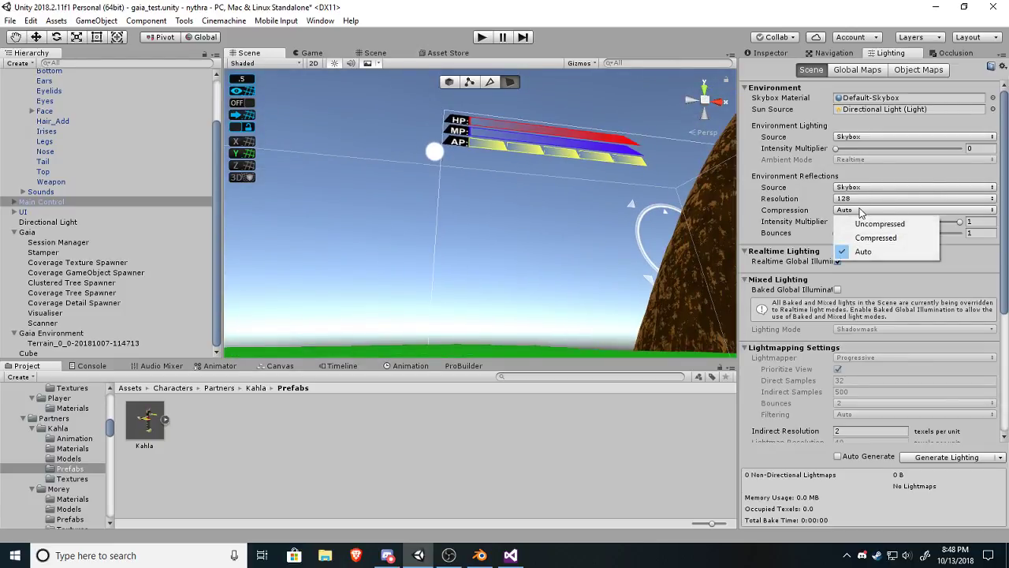
click(857, 189)
click(857, 188)
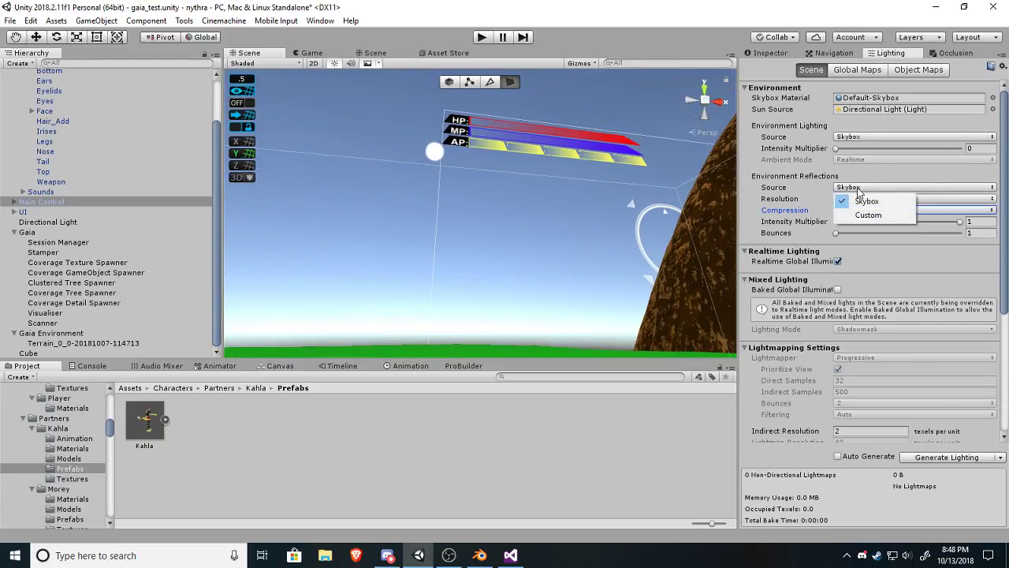
click(803, 173)
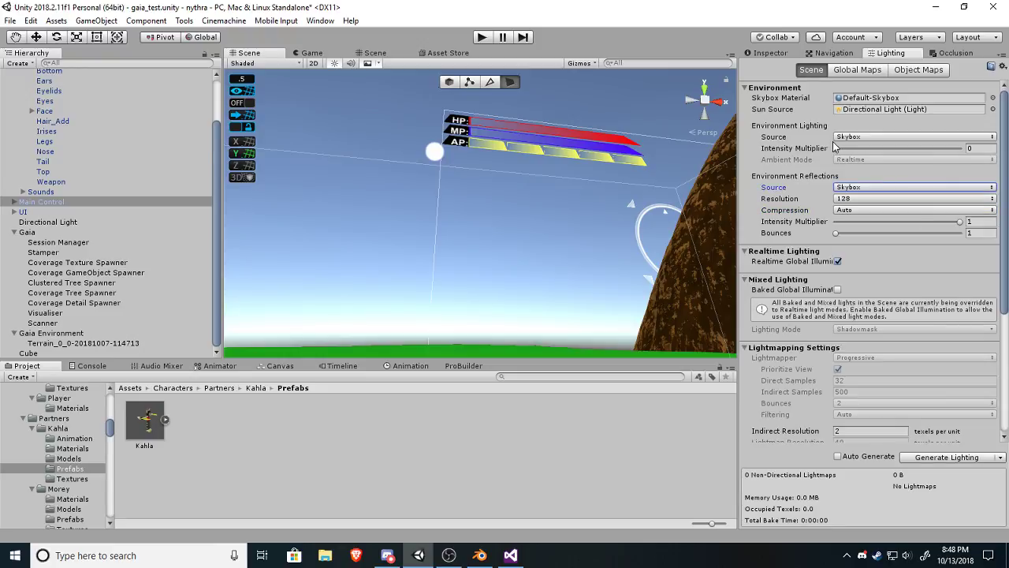
Set the environment lighting's Intensity Multiplier to 1 and frame the character from the front.
drag(837, 152, 804, 151)
right_drag(661, 157, 0, 264)
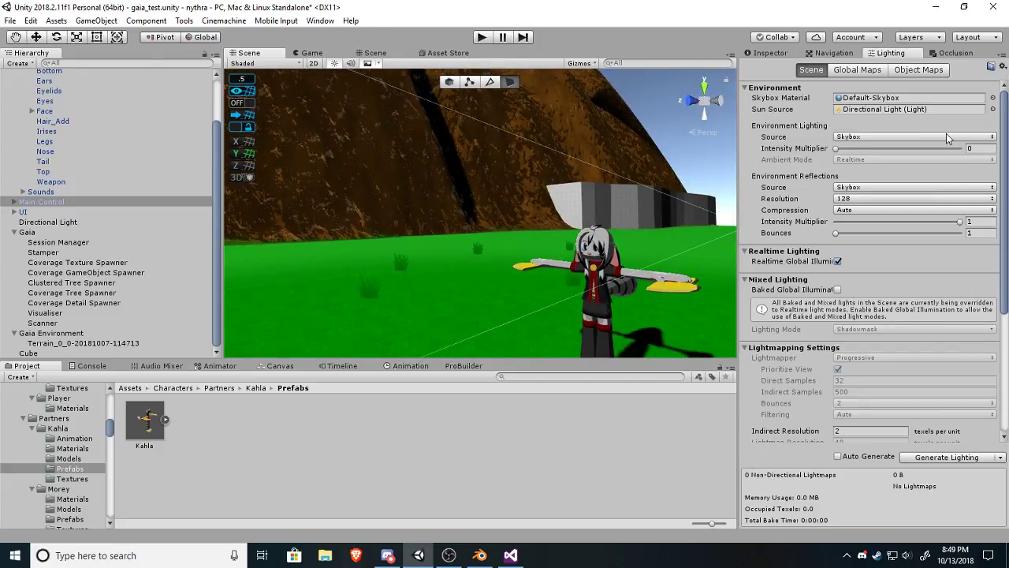
click(977, 149)
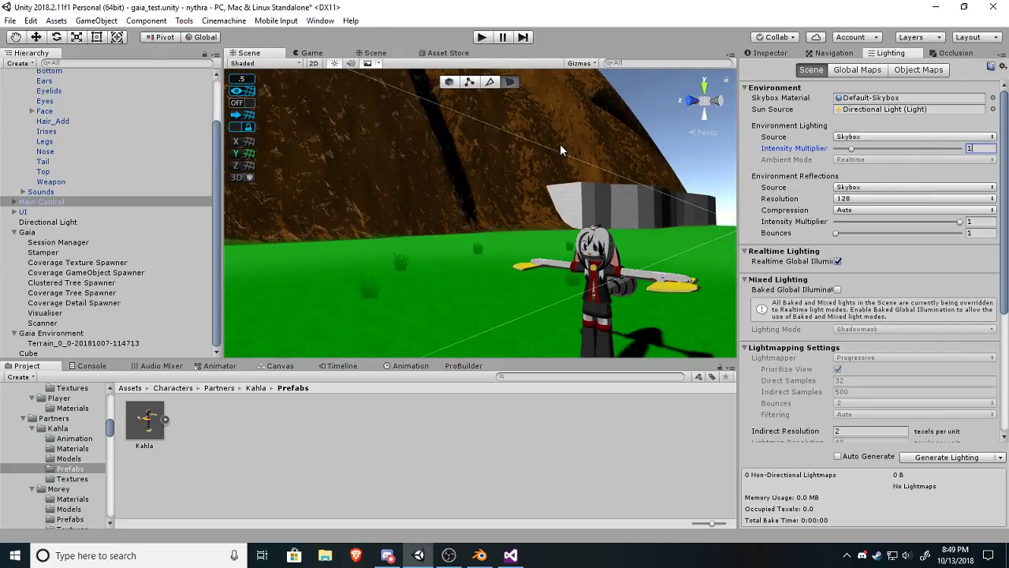
alt+drag(436, 115, 564, 186)
middle_drag(466, 145, 520, 203)
right_drag(520, 198, 553, 186)
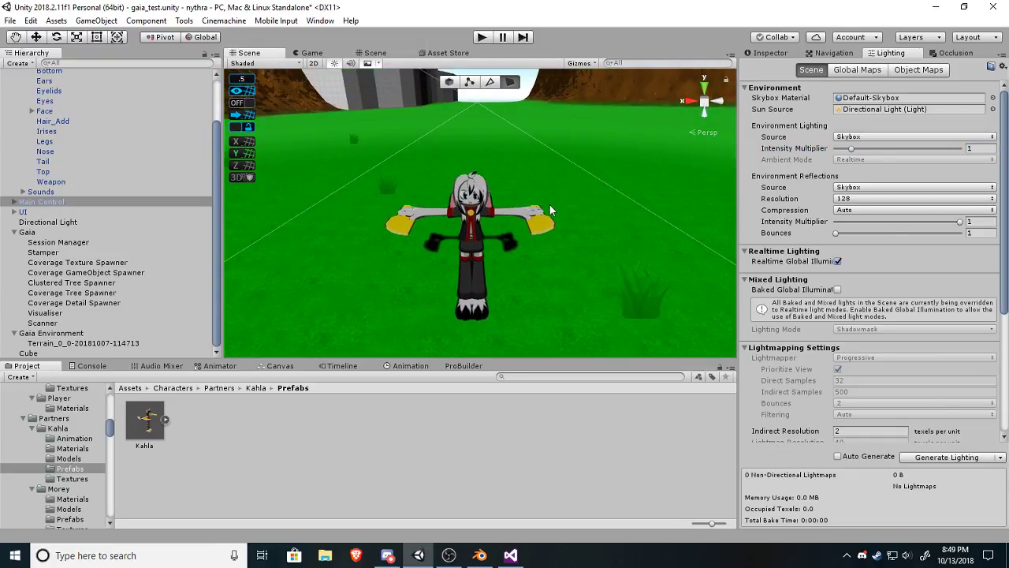
Set the environment lighting source to Color.
click(914, 136)
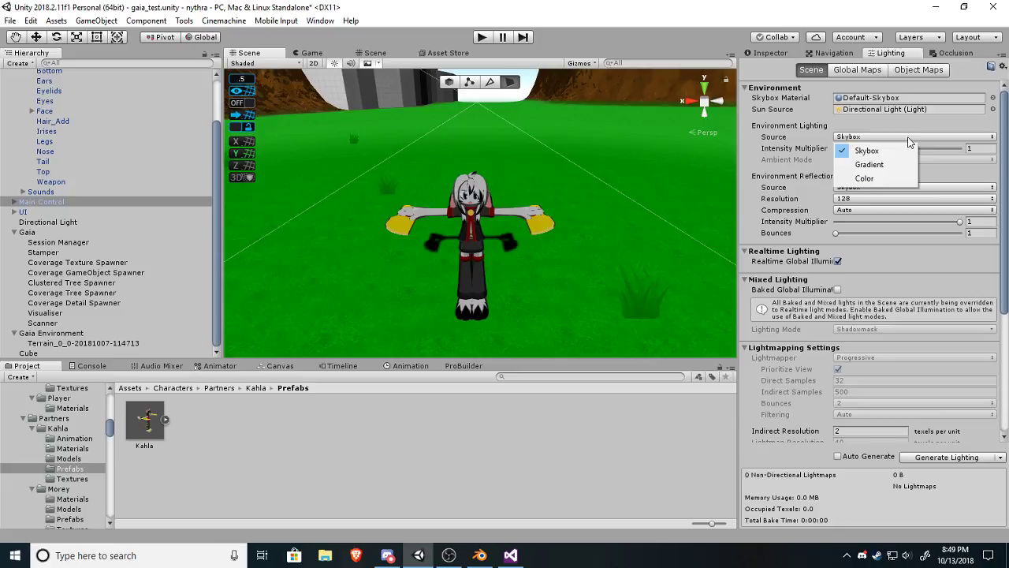
click(867, 178)
right_drag(496, 309, 527, 269)
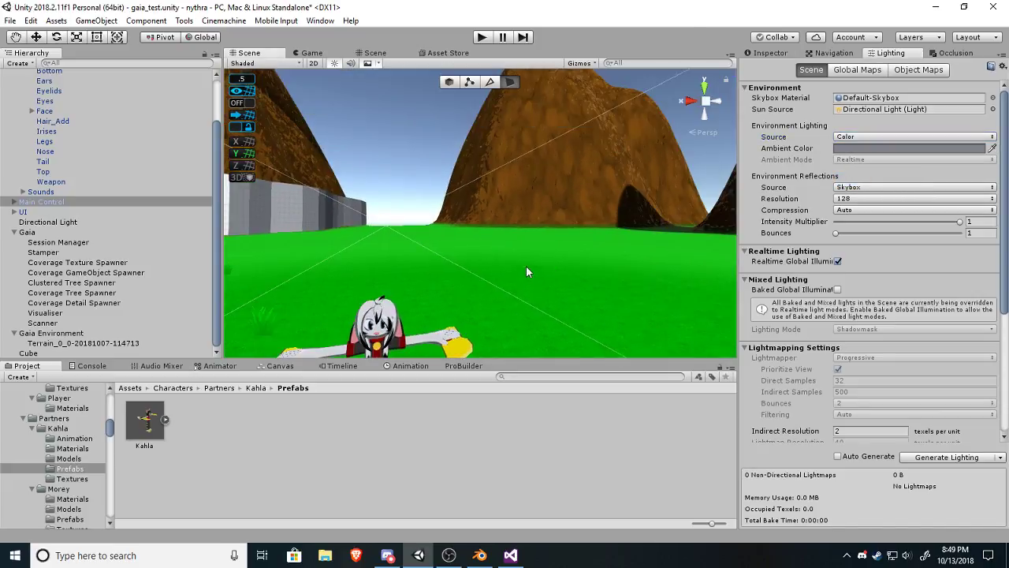
Examine the character's shading under the Color ambient source from the side, up close and from the front.
middle_drag(527, 270, 595, 242)
right_drag(595, 242, 678, 281)
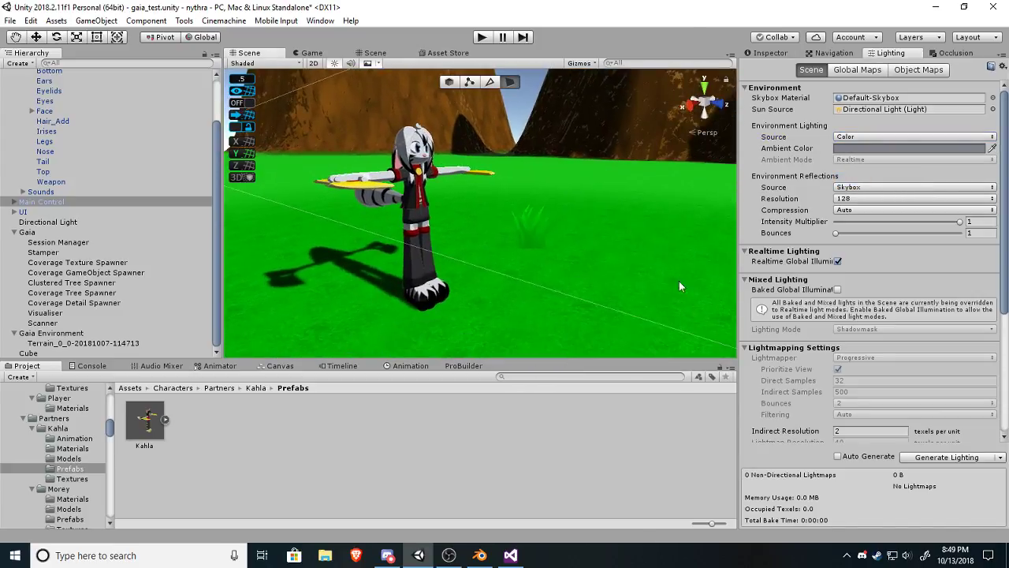
middle_drag(640, 257, 596, 287)
right_drag(607, 221, 514, 246)
scroll(547, 220, up, 6)
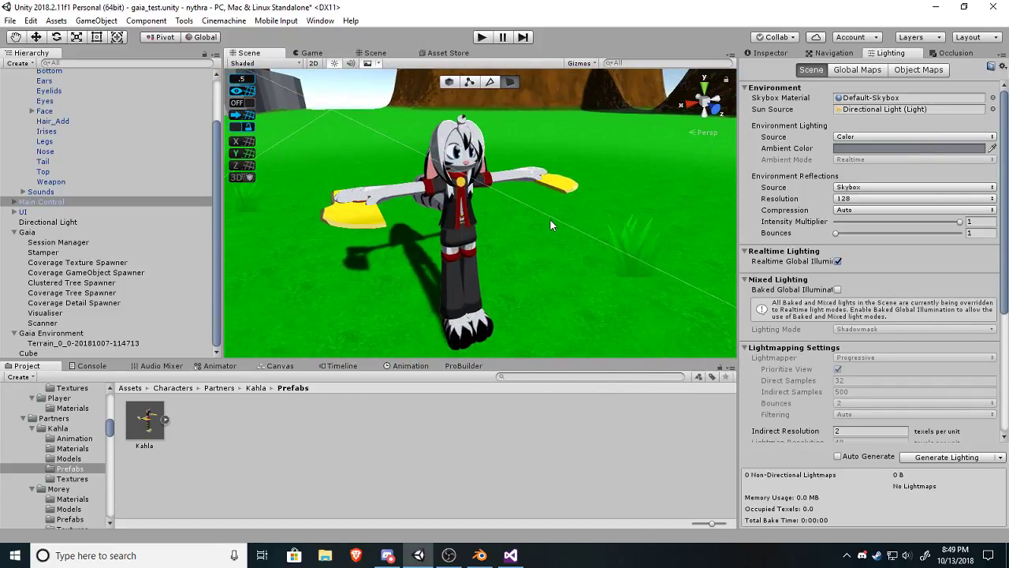
scroll(546, 221, up, 5)
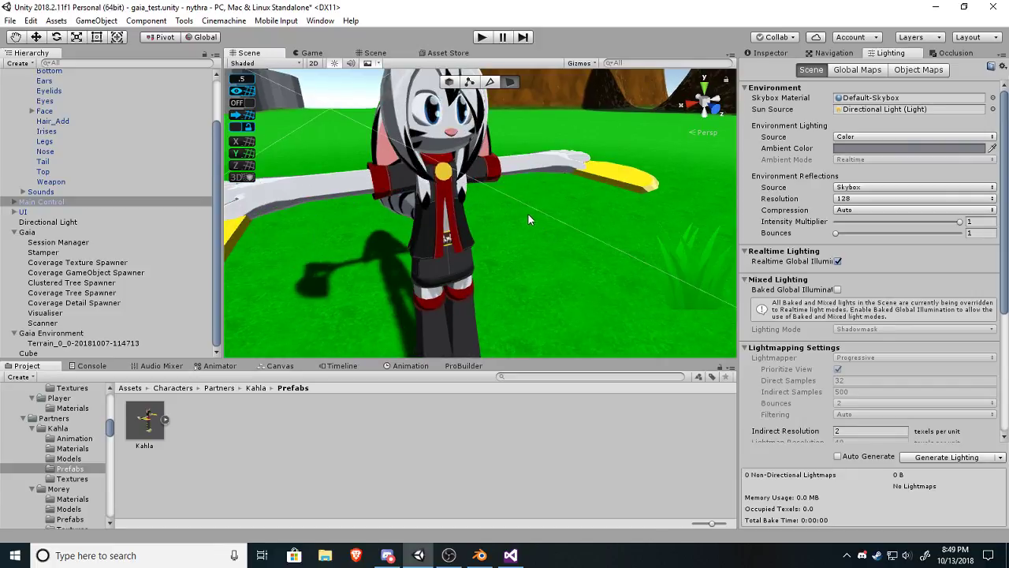
mouse_move(512, 197)
middle_down()
mouse_move(509, 214)
mouse_move(525, 212)
middle_up()
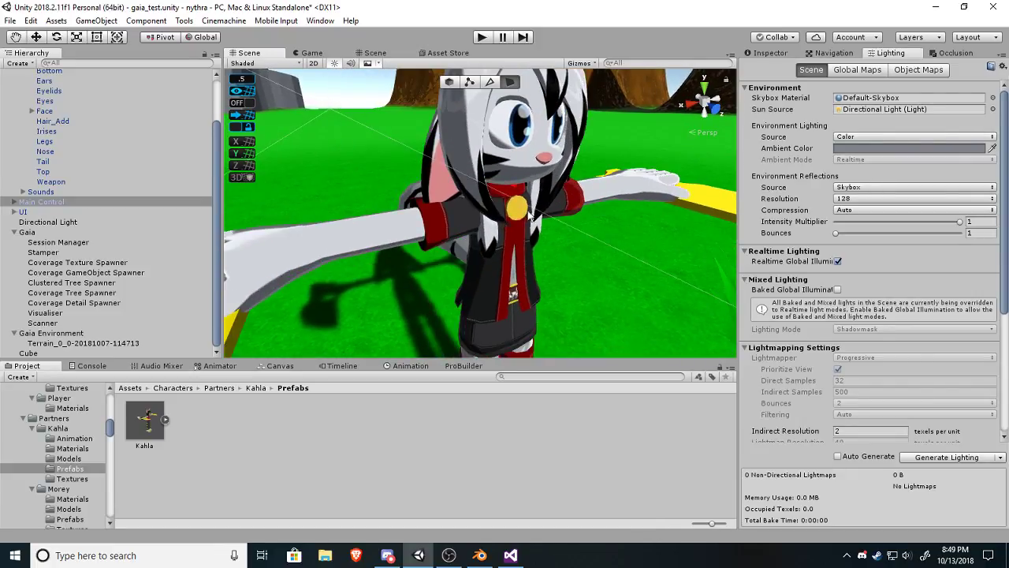
right_drag(680, 249, 493, 243)
scroll(491, 233, down, 5)
alt+drag(492, 231, 649, 212)
Adjust the environment lighting's Ambient Color to the grey 3B3E44.
click(857, 149)
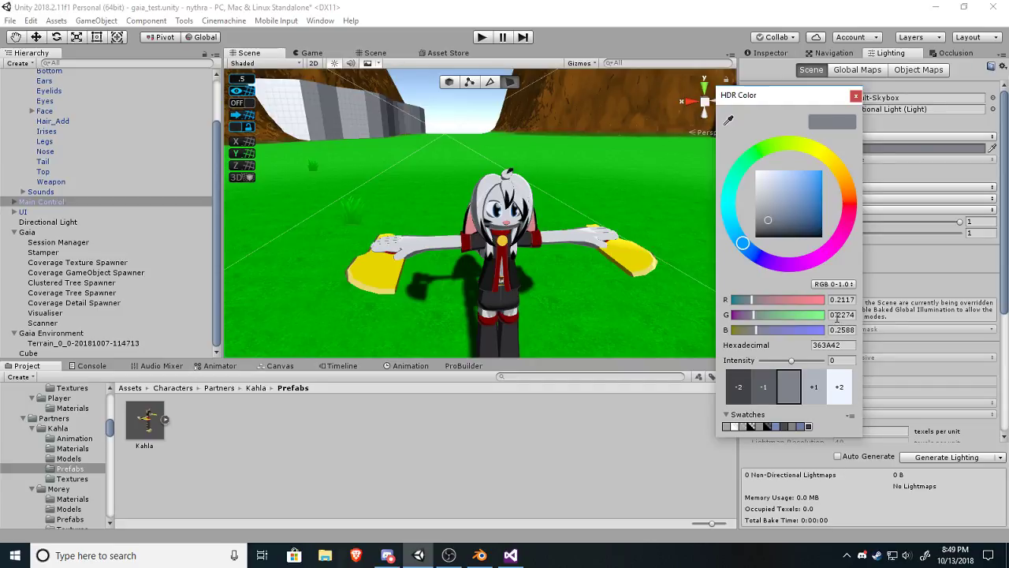
drag(769, 219, 767, 214)
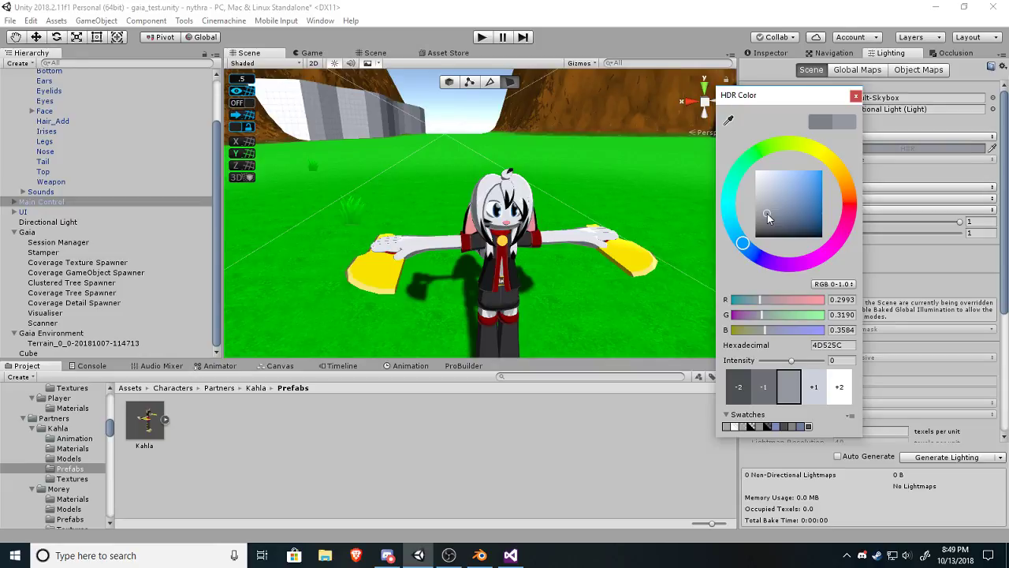
drag(767, 214, 766, 224)
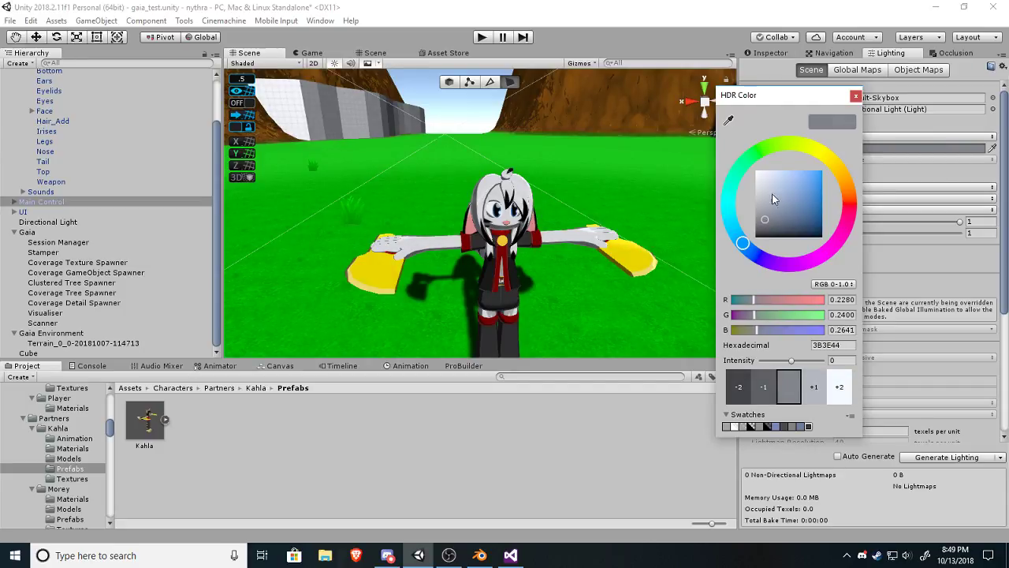
click(857, 95)
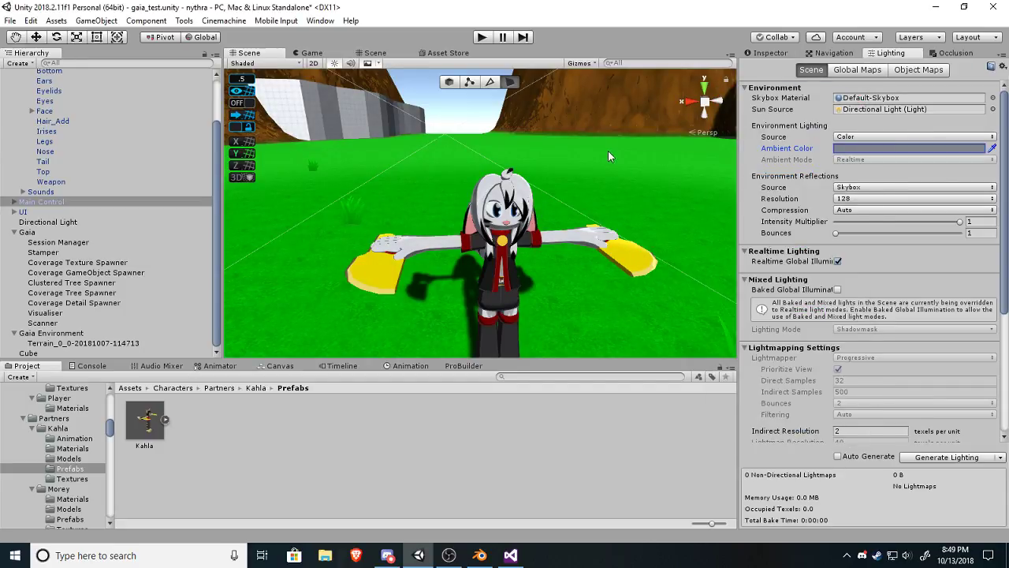
Undo the environment lighting changes back to the Color source with no Sun Source assigned.
key(ctrl+z)
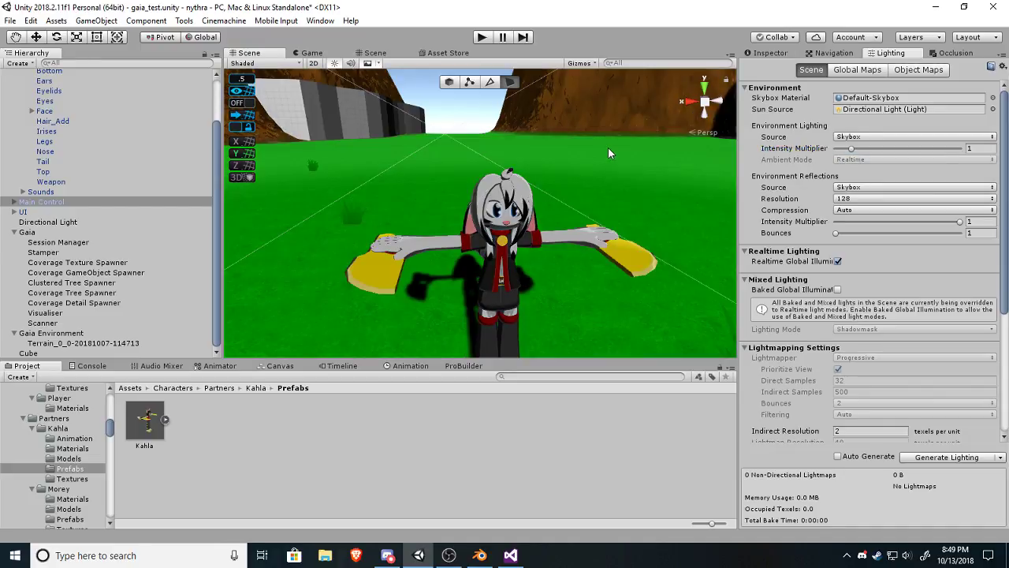
key(ctrl+z)
key(ctrl+z)
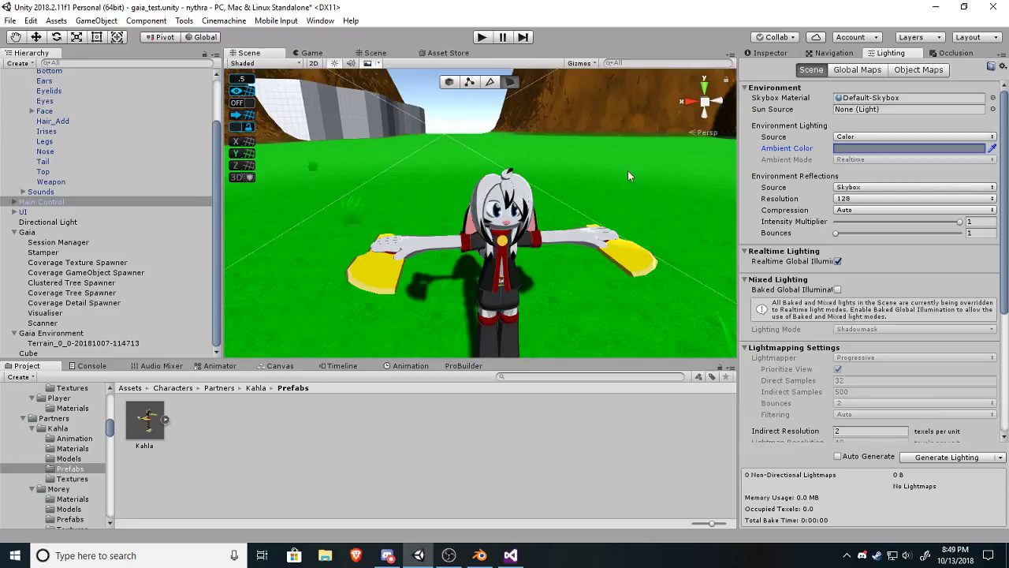
Select the character's Face_LOD0 mesh and review its Spirit_Face material's Toon/Lit Custom Rim shader settings.
right_drag(627, 170, 565, 167)
right_drag(472, 141, 399, 253)
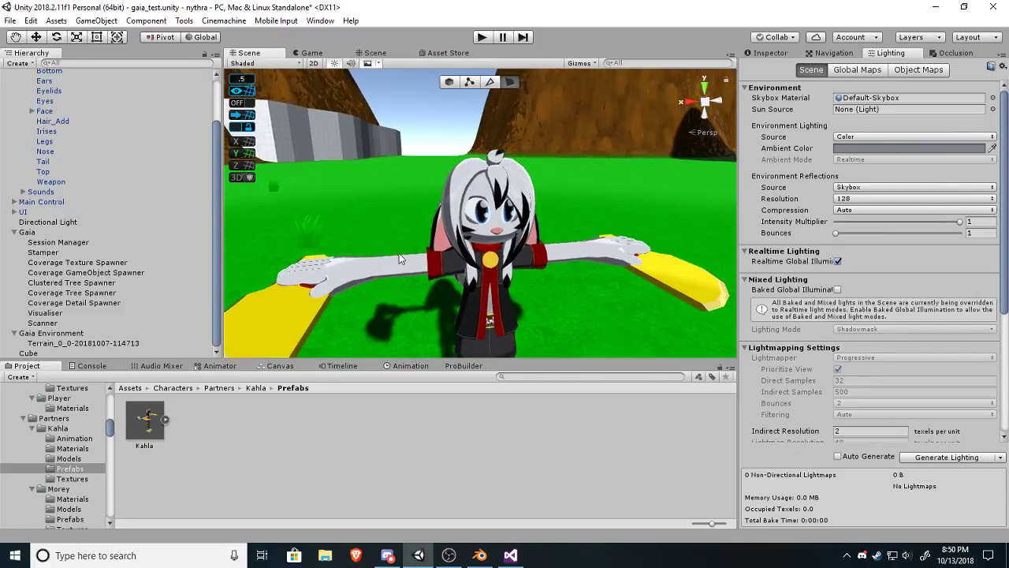
click(476, 233)
click(476, 233)
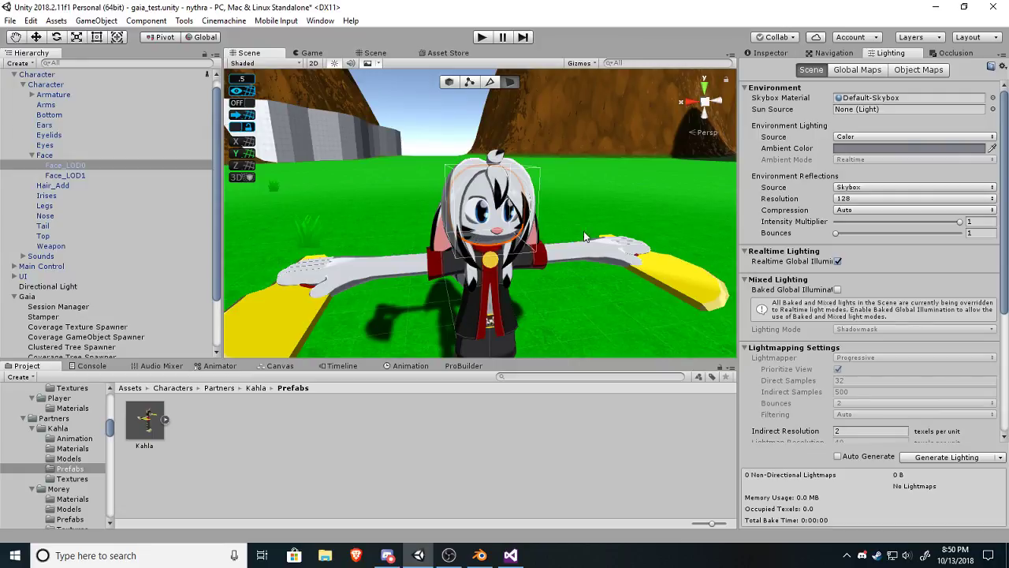
click(957, 54)
click(889, 53)
click(835, 53)
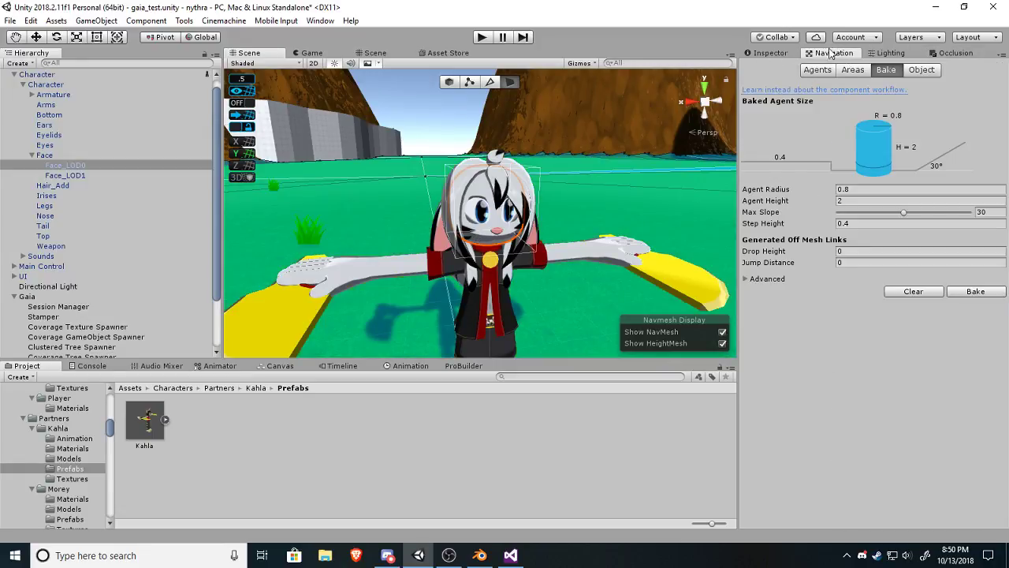
click(765, 53)
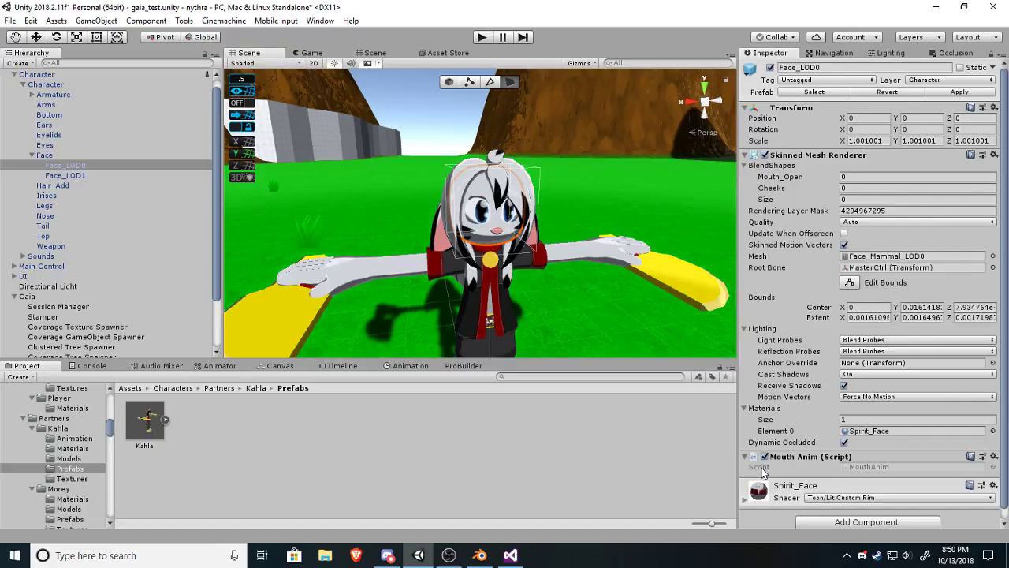
click(743, 499)
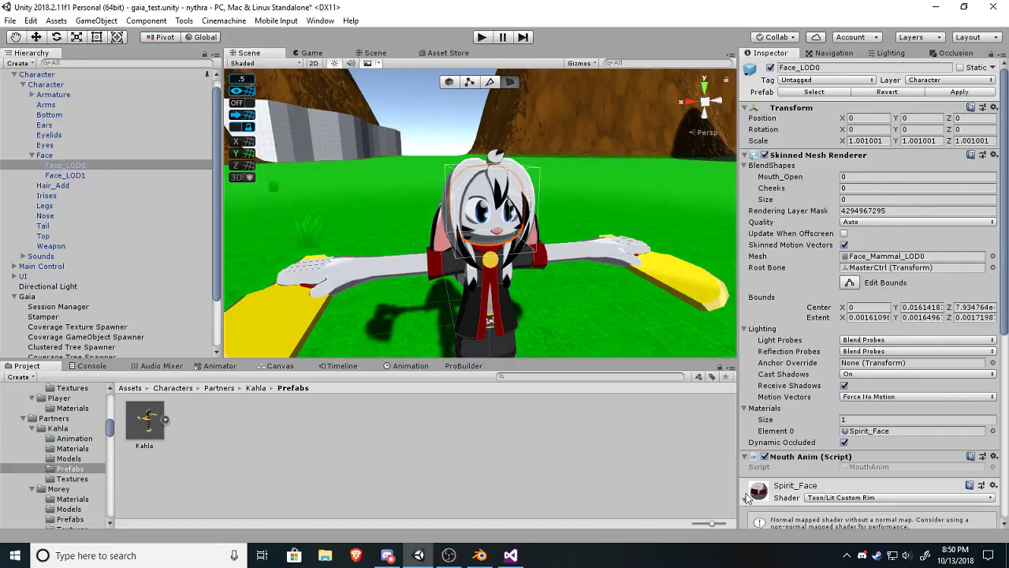
scroll(829, 399, down, 6)
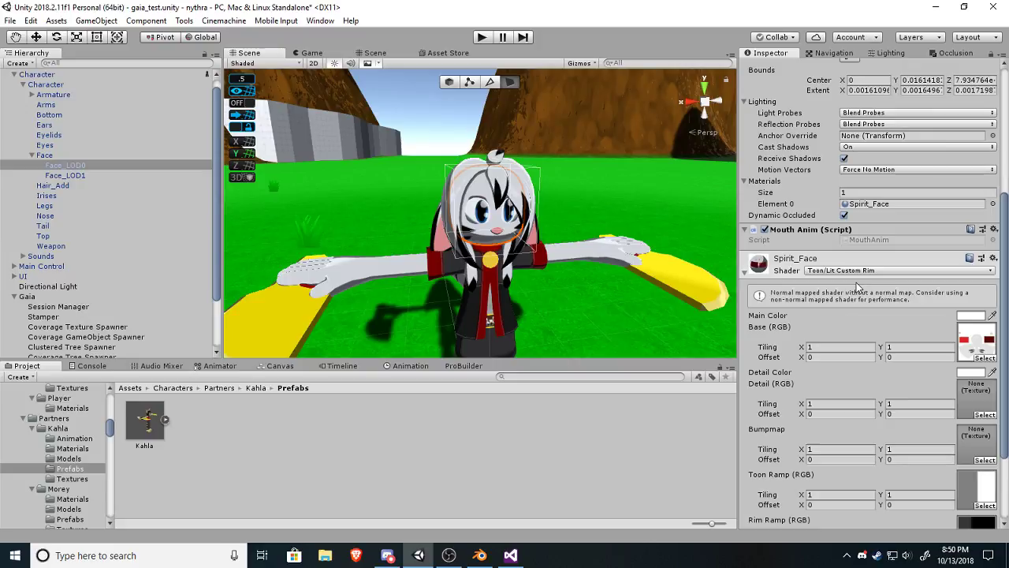
scroll(1003, 310, down, 3)
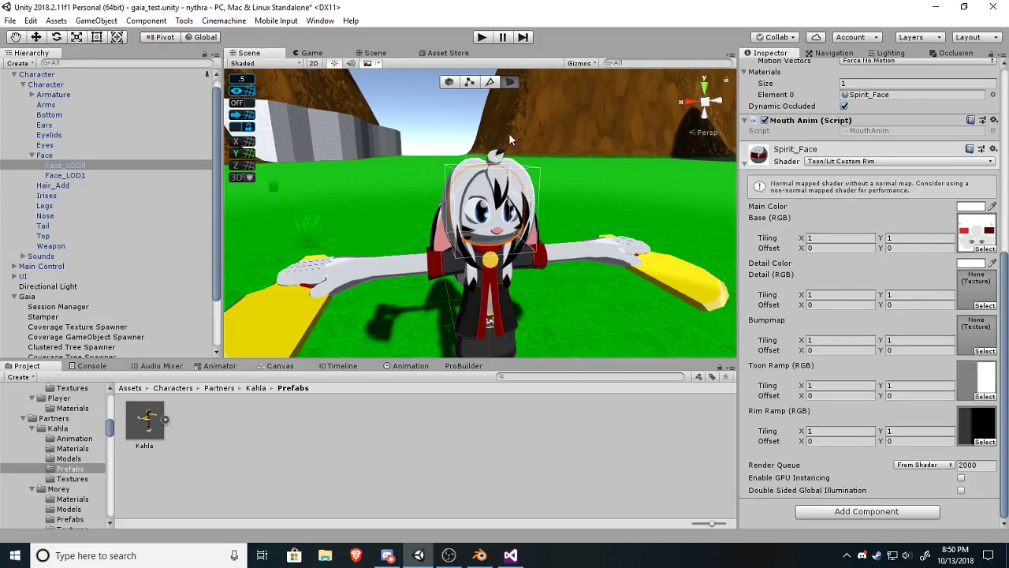
Deselect the face mesh and look around at the surrounding hills and sky.
right_drag(434, 161, 430, 118)
click(430, 118)
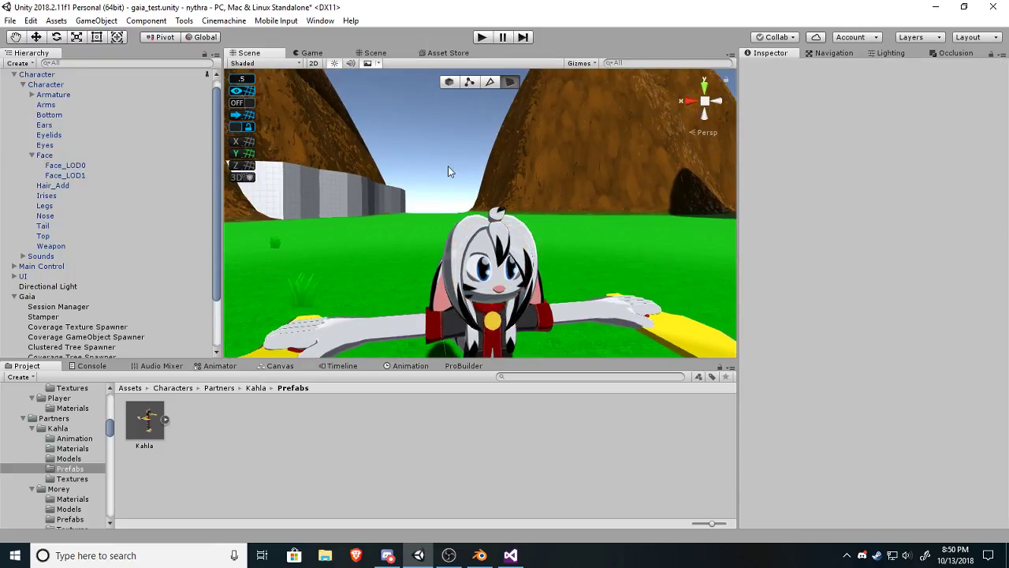
right_drag(448, 167, 613, 146)
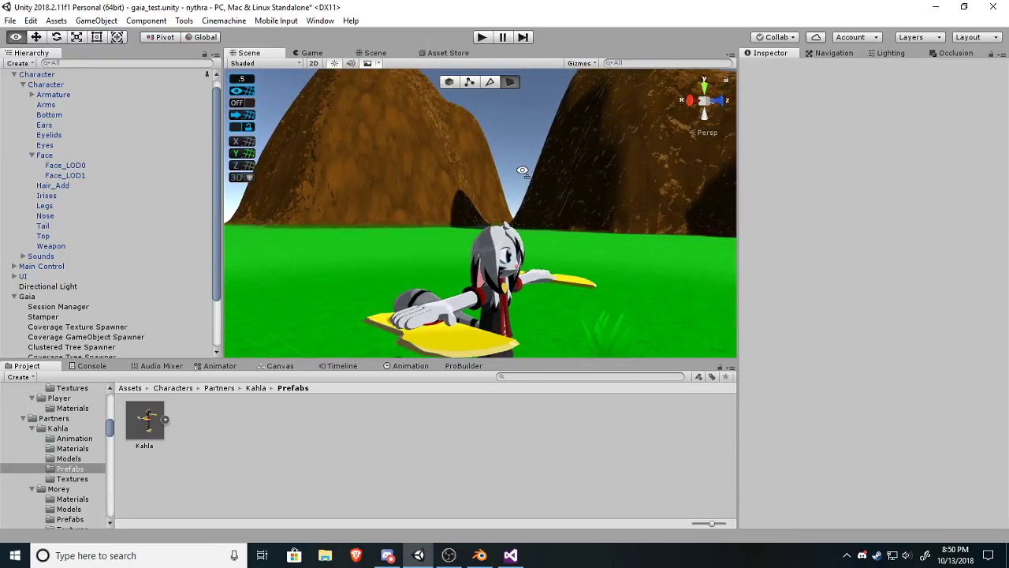
right_drag(522, 170, 731, 153)
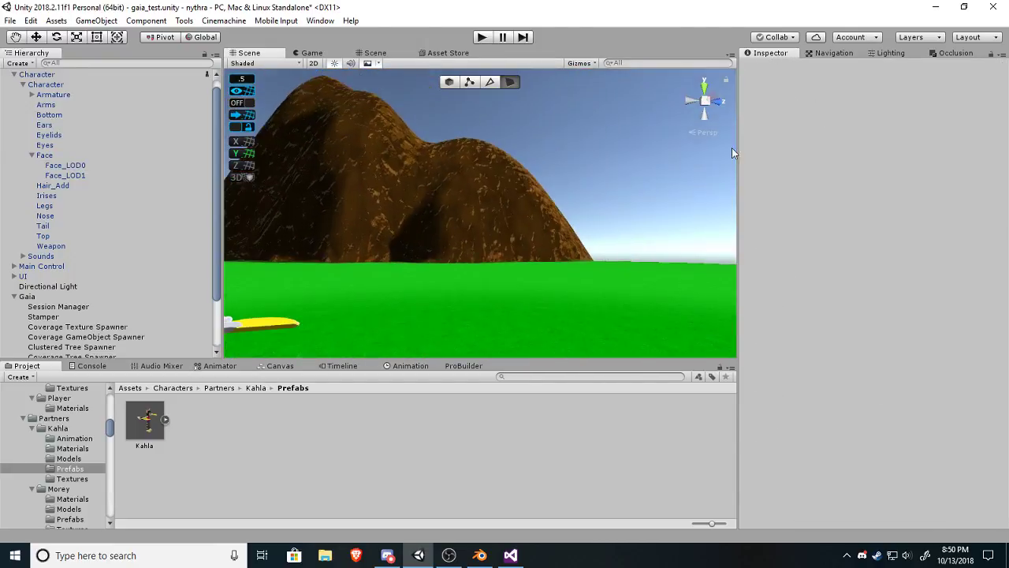
Run the game, move the character around the terrain to check the lighting, and stop play mode.
click(482, 38)
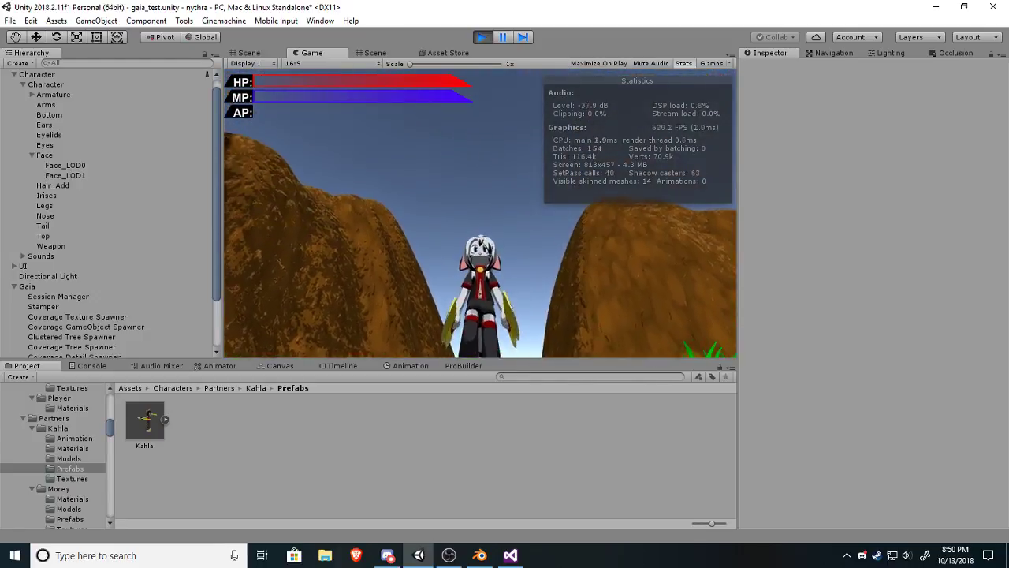
key(s)
key(s)
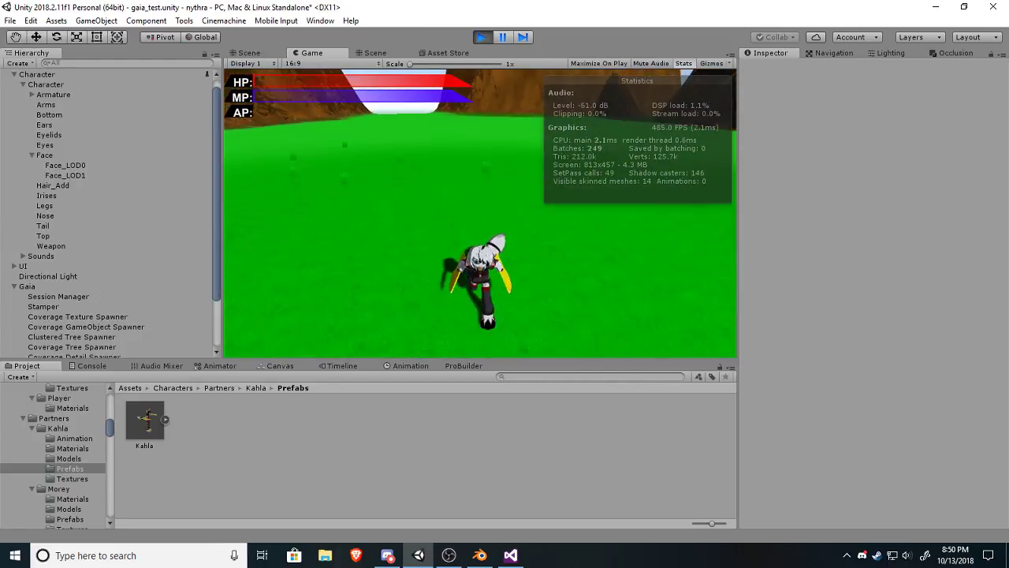
key(d)
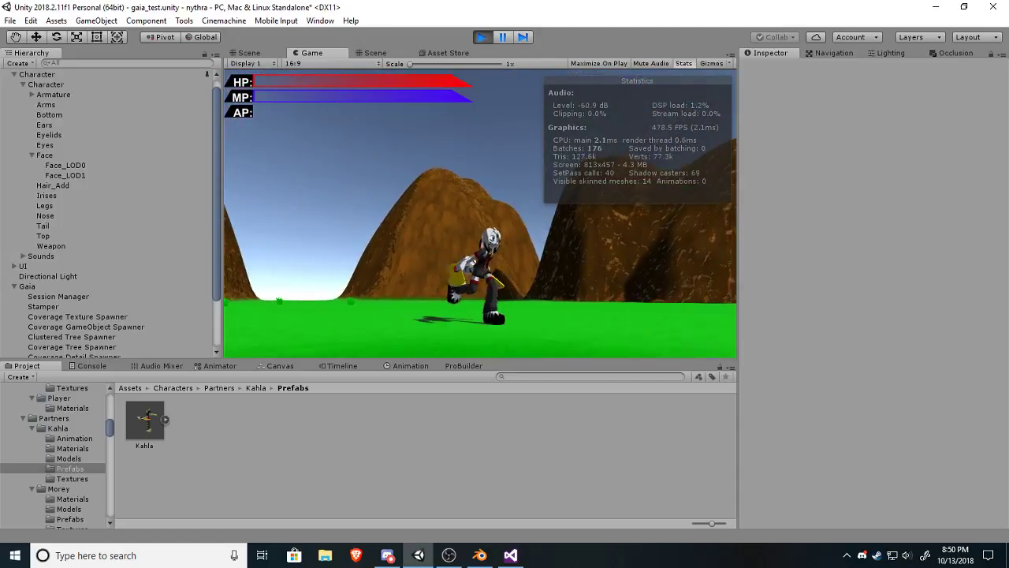
key(d)
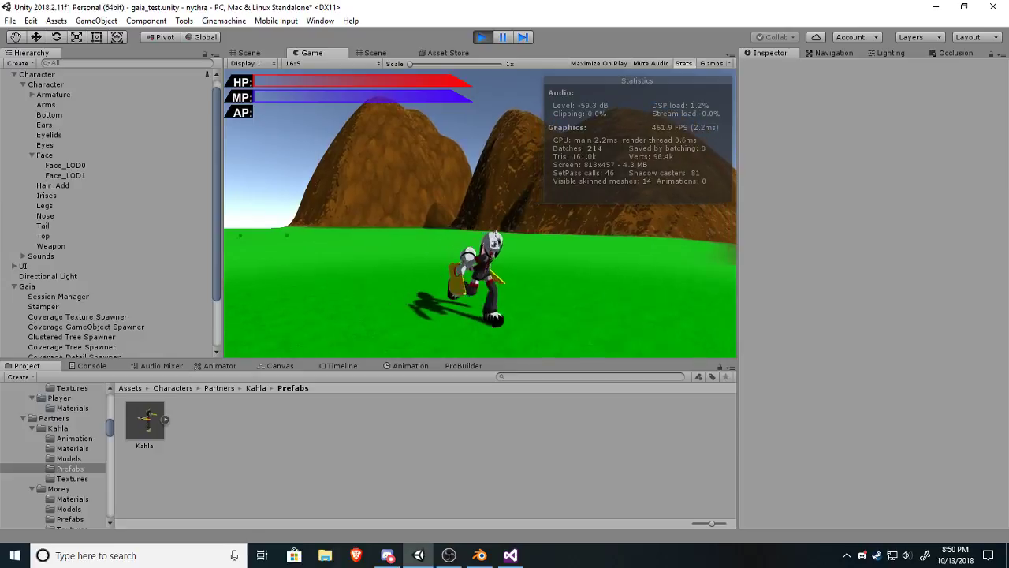
key(d)
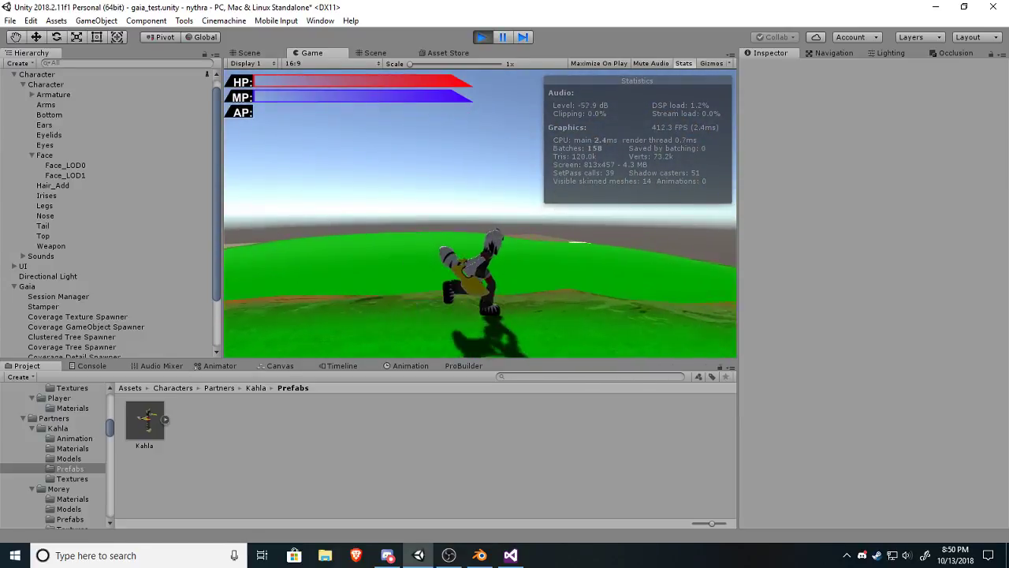
key(d)
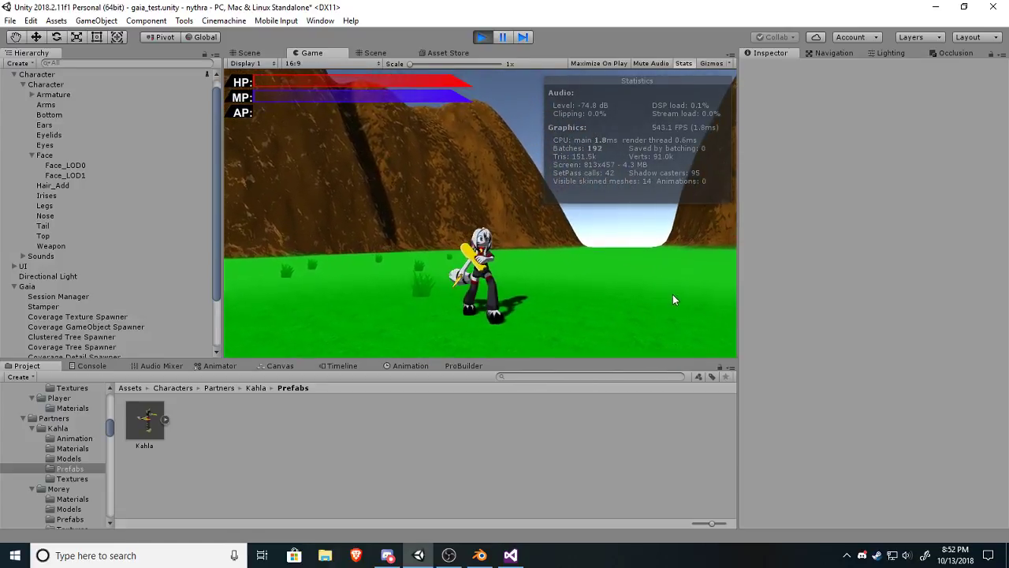
key(w)
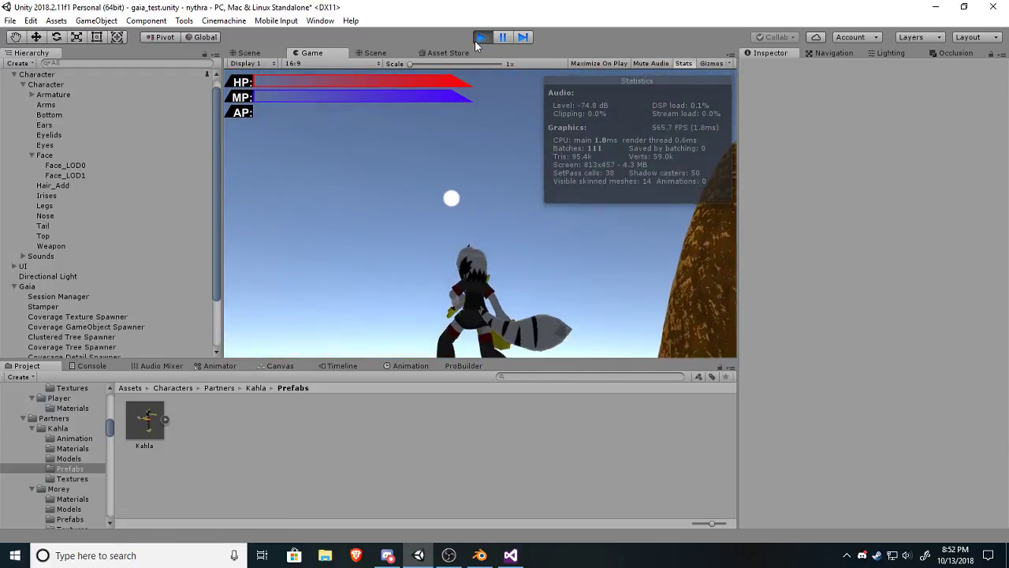
click(477, 34)
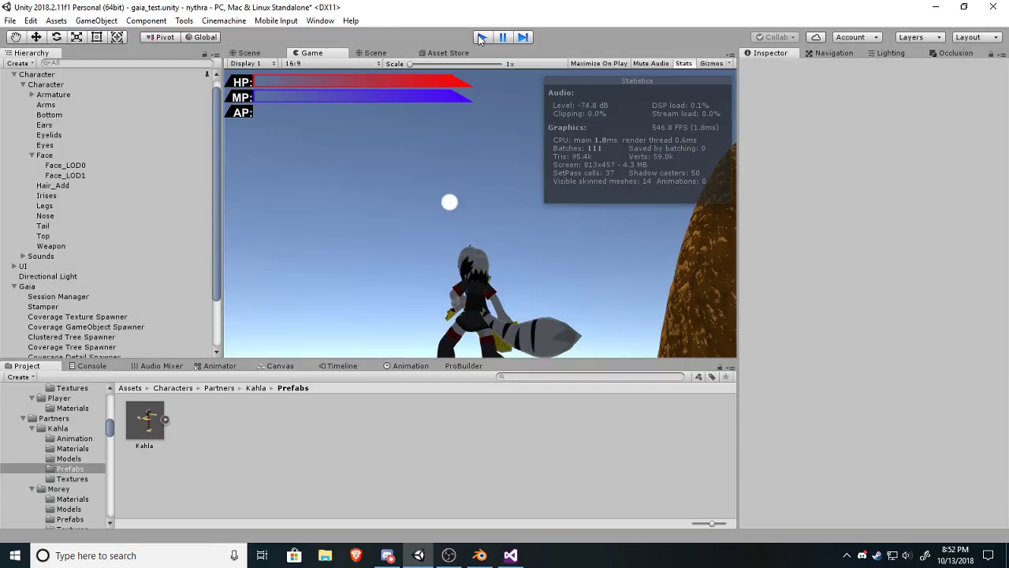
Inspect the terrain and grass in the scene, and frame the character from the front.
alt+drag(476, 227, 523, 246)
key(w)
right_drag(522, 246, 655, 185)
key(s)
key(a)
key(s)
key(w)
right_drag(442, 212, 779, 245)
right_drag(709, 252, 1001, 342)
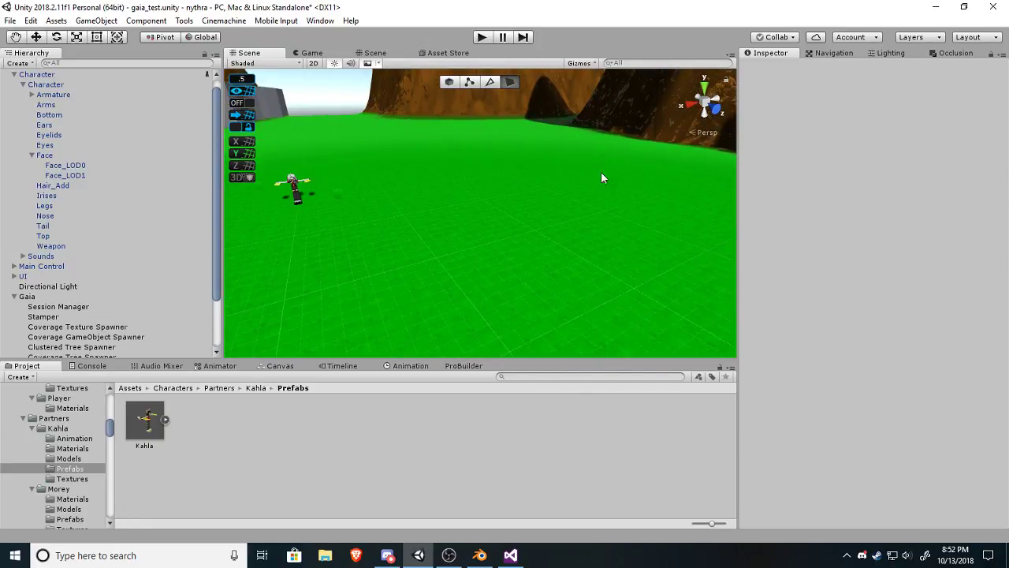
mouse_move(563, 248)
right_down()
mouse_move(505, 218)
mouse_move(446, 210)
mouse_move(463, 202)
mouse_move(533, 241)
mouse_move(522, 233)
mouse_move(558, 235)
mouse_move(551, 199)
mouse_move(549, 227)
mouse_move(544, 211)
mouse_move(561, 261)
right_up()
key(s)
key(w)
middle_drag(536, 270, 533, 260)
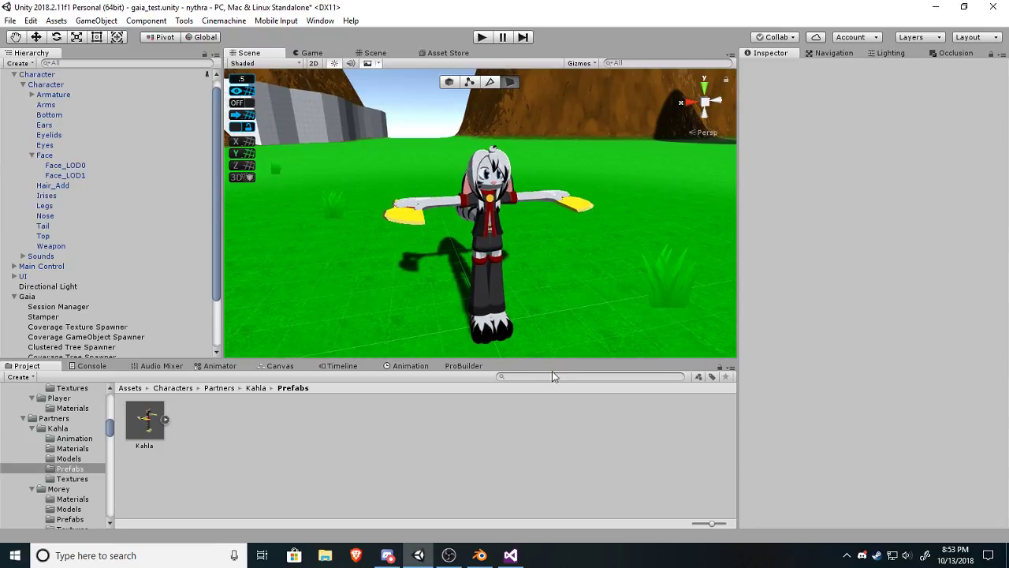